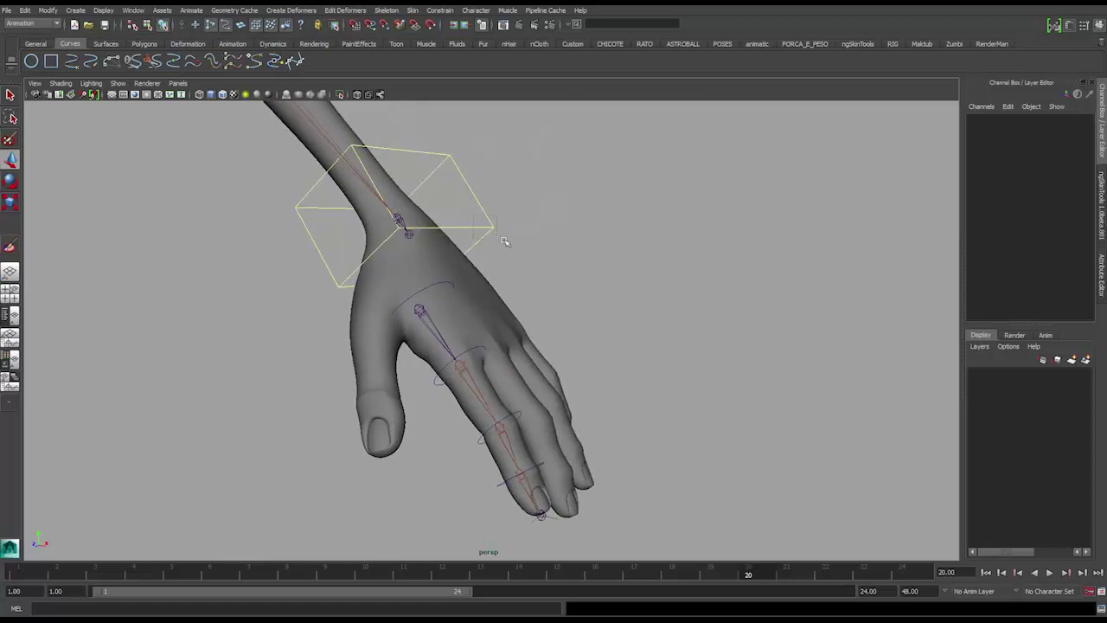
Test-rotate the hand control ctrl_E_mao, undo the rotation and check its Dedos IKFK attribute.
mouse_move(525, 247)
left_mouse_down("alt")
mouse_move(420, 235)
mouse_move(494, 264)
mouse_move(516, 244)
left_mouse_up("alt")
key("e")
key("ctrl+z")
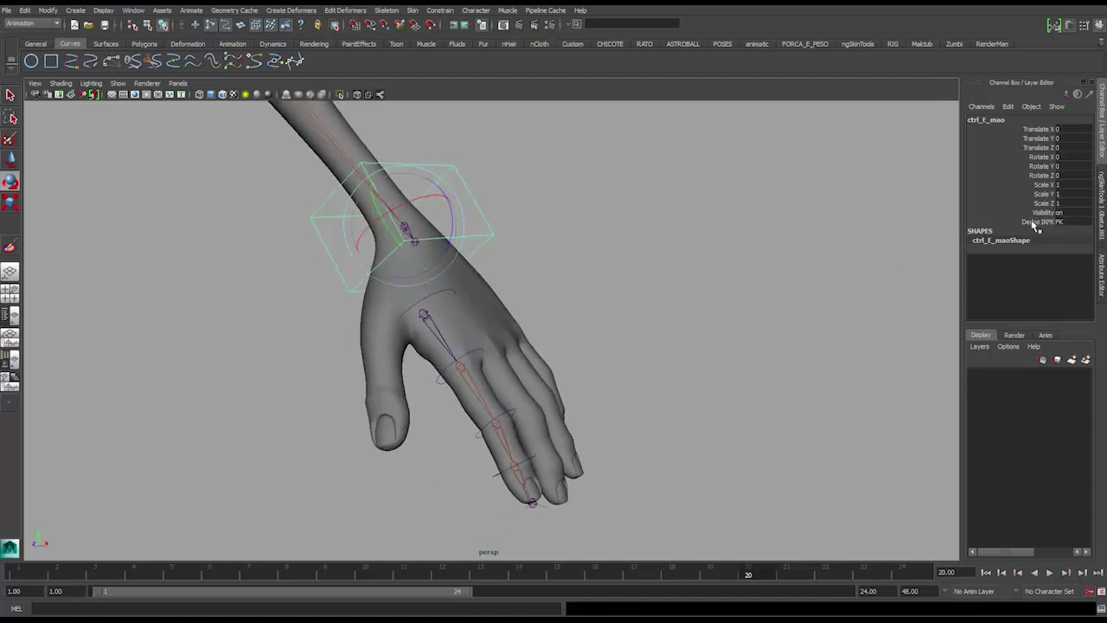
left_click(1071, 222)
Rotate the index finger's base FK control ctrl_E_FK_dedo1_a toward the thumb and curl the finger with its outer FK controls.
left_click(450, 295)
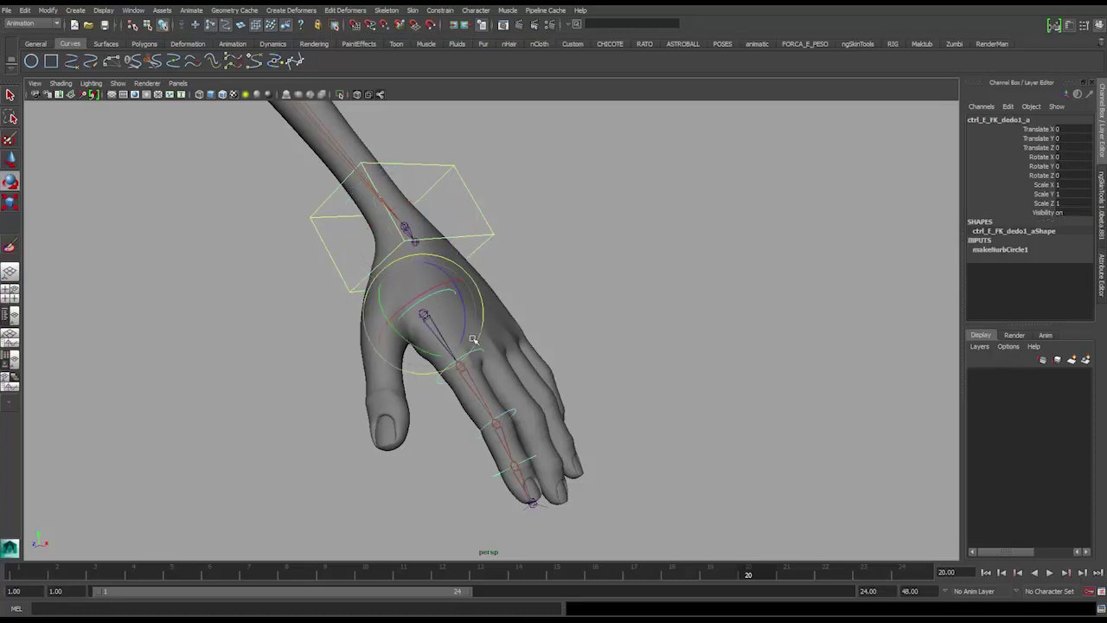
left_click_drag(462, 323, 466, 370)
left_click(471, 438)
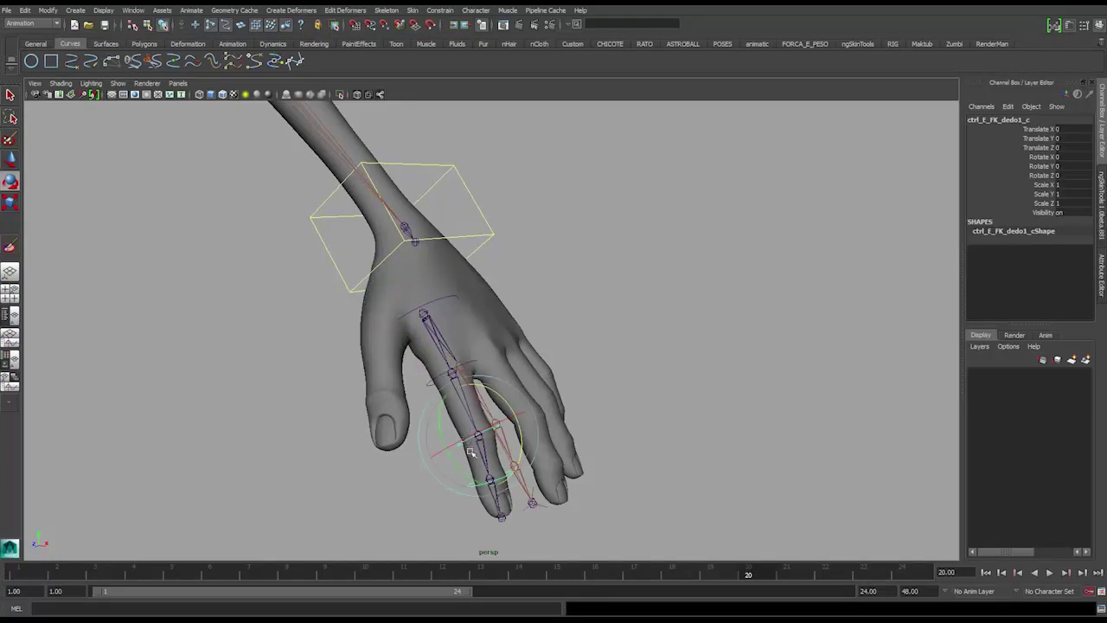
key("q")
left_click(473, 490)
key("e")
left_click_drag(495, 450, 476, 333)
Switch the hand control ctrl_E_mao's Dedos IKFK attribute to IK.
left_click(443, 255)
left_click_drag(444, 254, 515, 295, "alt")
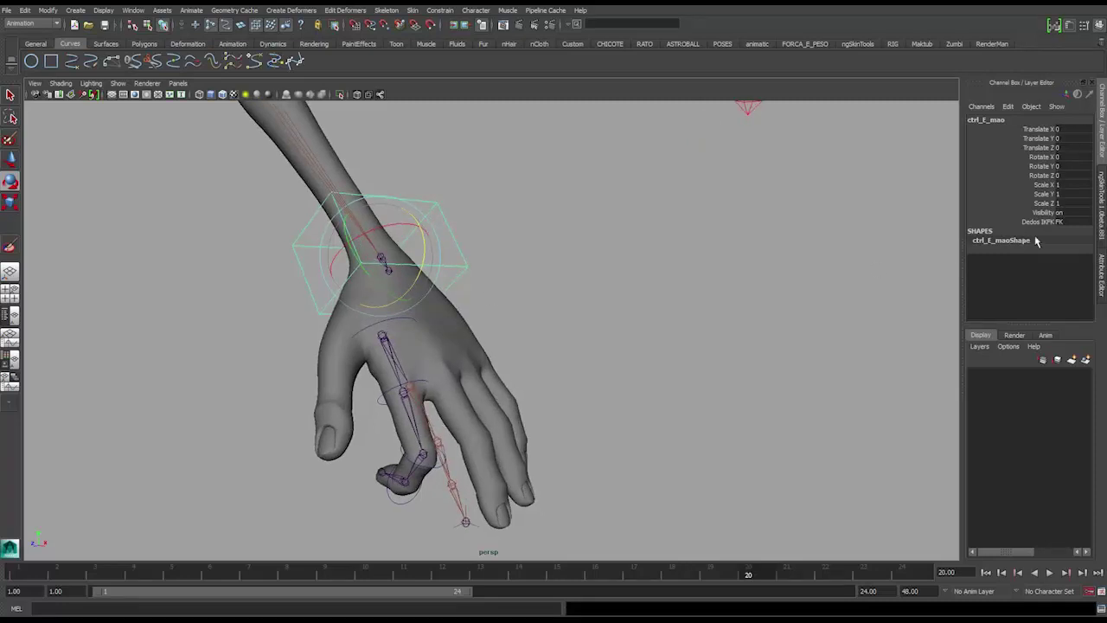
left_click(1072, 227)
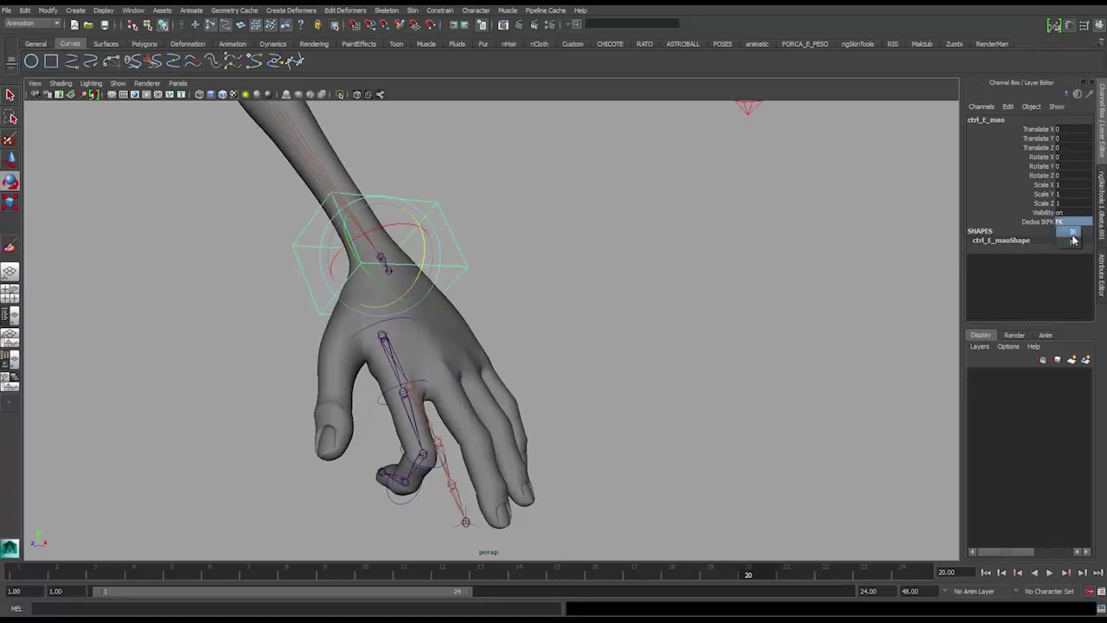
left_click(1073, 233)
Pose the index finger by moving its IK control ctrl_E_IK_dedo1 to about X -3.136, Y -0.552, Z 0.493.
left_click_drag(575, 382, 468, 450, "alt")
left_click(540, 462)
mouse_move(496, 461)
left_mouse_down("alt")
mouse_move(431, 465)
mouse_move(488, 473)
left_mouse_up("alt")
left_click_drag(502, 472, 618, 459, "alt")
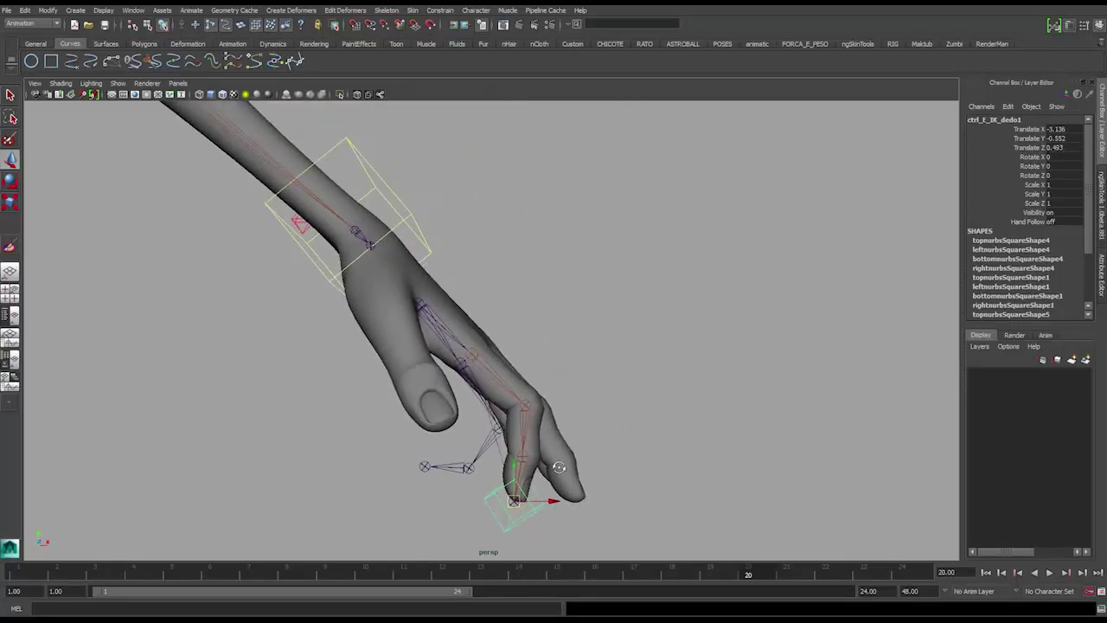
Leave the IK finger control's Hand Follow off and move the hand control ctrl_E_mao by about 2.4 units in X.
left_click(1034, 224)
double_click(1061, 223)
left_click(421, 235)
left_click_drag(361, 230, 438, 250)
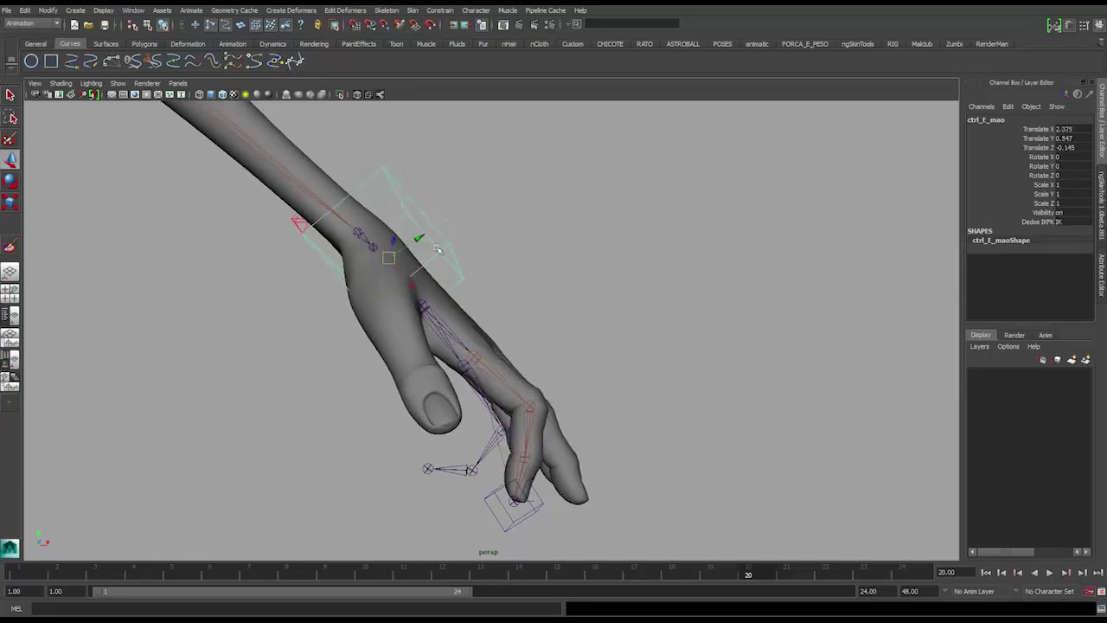
Open the Hand Follow value of ctrl_E_IK_dedo1 for editing and select the hand control again.
left_click(537, 511)
left_click_drag(568, 429, 546, 436, "alt")
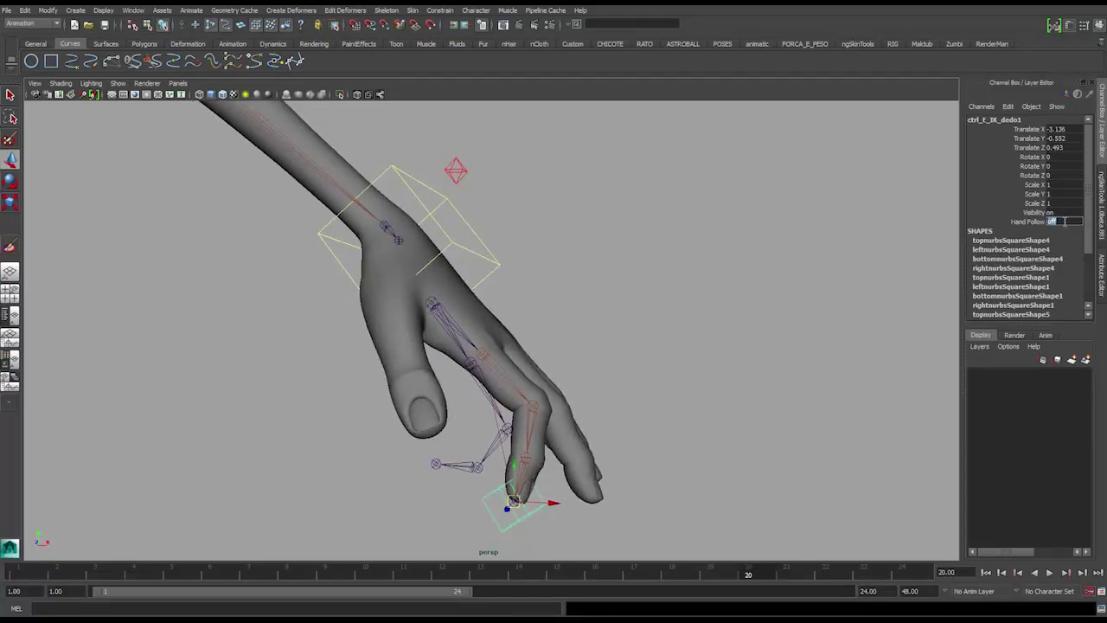
left_click(467, 257)
left_click_drag(419, 253, 559, 383, "alt")
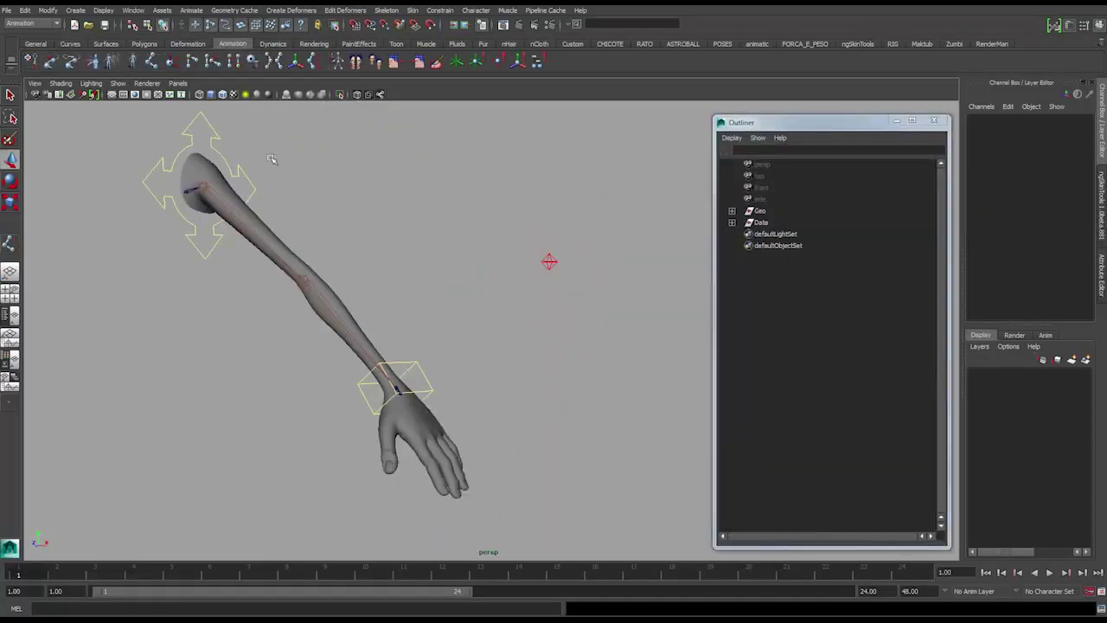
Test the shoulder control by moving it slightly and undo the move.
left_click(245, 187)
left_click_drag(186, 191, 193, 169)
key("ctrl+z")
Test the arm IK by moving the hand control and the elbow's pole vector control, undoing the elbow move.
left_click(424, 387)
left_click_drag(424, 387, 323, 318)
left_click_drag(576, 287, 438, 345)
key("ctrl+z")
key("ctrl+z")
Reset Translate X, Y and Z of the hand control ctrl_E_mao to 0.
left_click(360, 323)
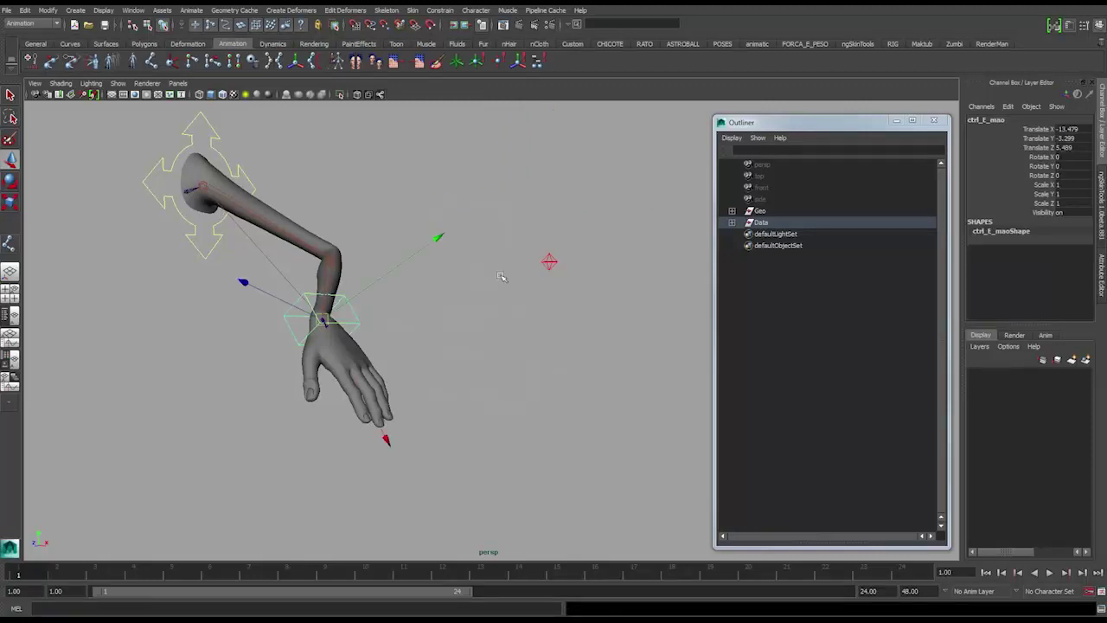
left_click_drag(1070, 130, 1080, 150)
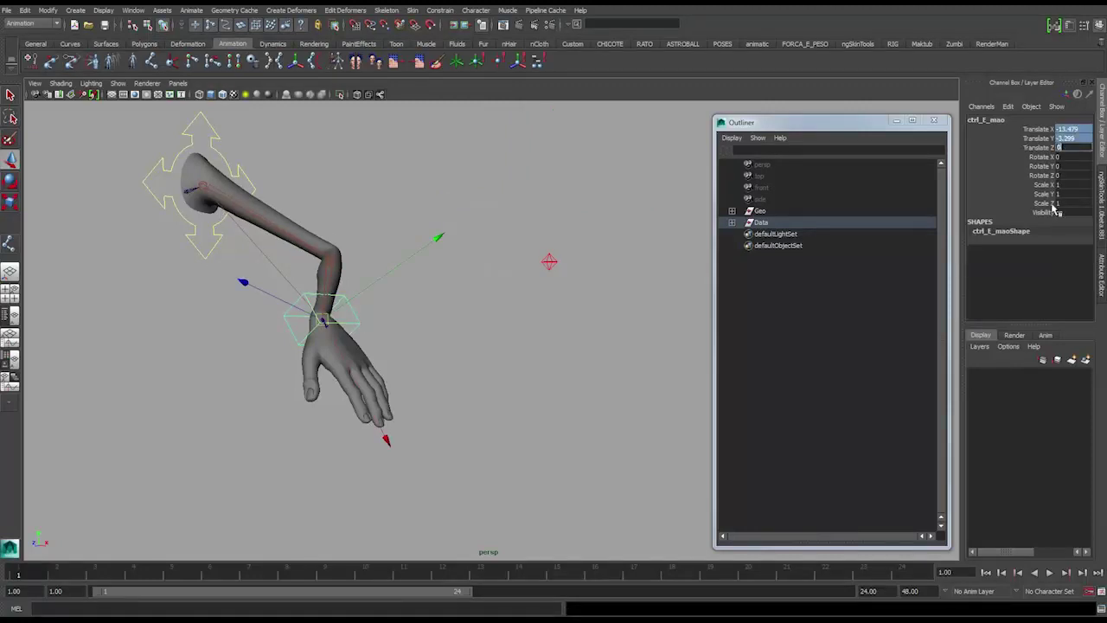
key("Return")
Switch the body mesh to face selection and select faces near the end of the index finger.
right_click_drag(368, 335, 470, 420, "alt")
middle_click_drag(469, 420, 519, 301, "alt")
left_click_drag(519, 301, 493, 328, "alt")
right_click_drag(494, 329, 511, 372, "alt")
left_click_drag(511, 373, 394, 370, "alt")
left_click(392, 369)
right_click_drag(393, 353, 397, 386)
left_click(390, 390)
left_click(404, 381)
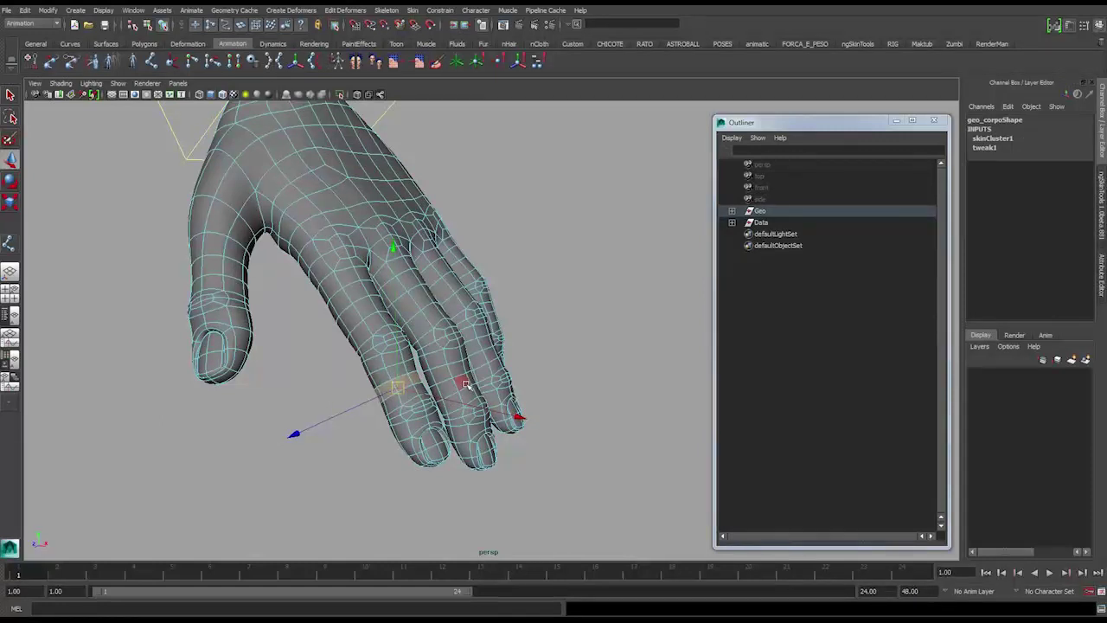
Grow the face selection until it covers the whole index finger back to the knuckle.
key("shift+period")
key("shift+period")
key("shift+period")
key("shift+period")
key("shift+period")
key("shift+period")
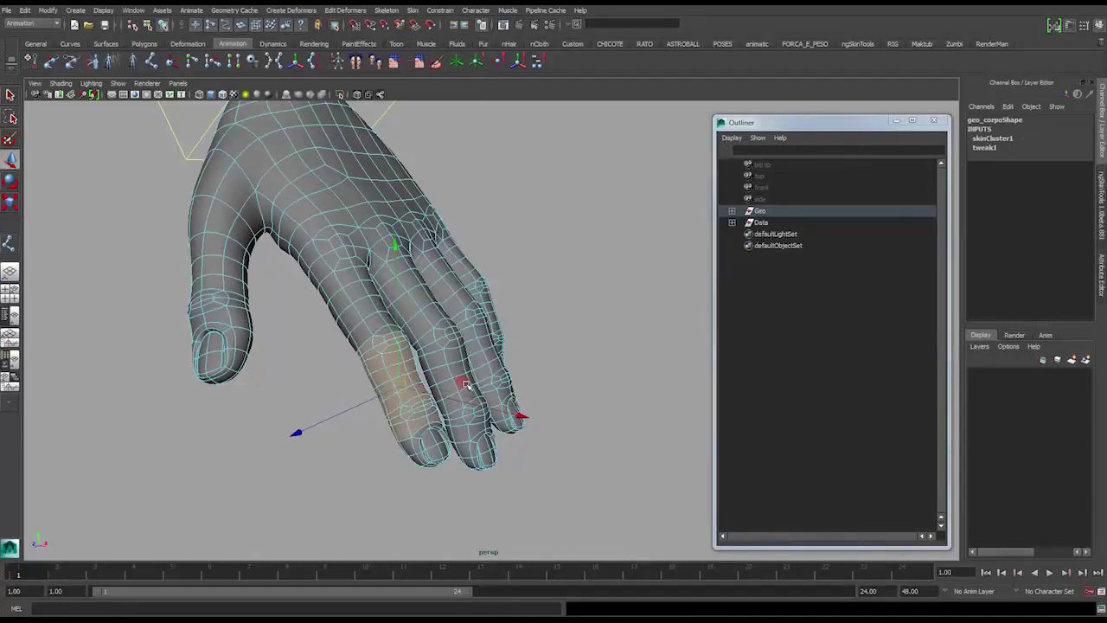
key("shift+period")
key("shift+period")
key("shift+period")
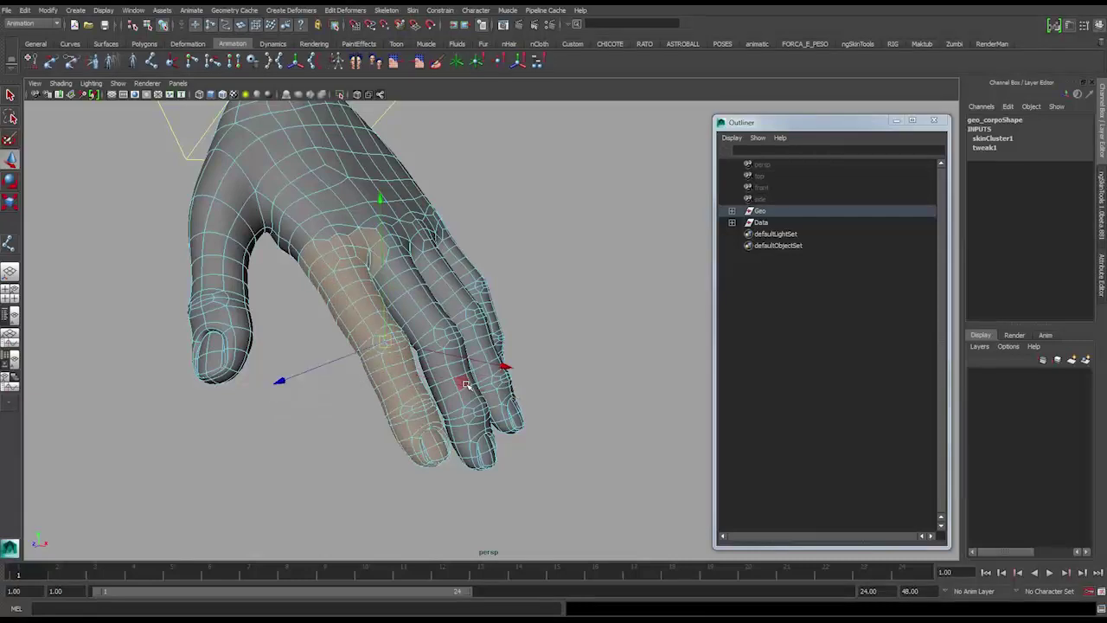
Isolate the selected index finger faces in the front view and return the mesh to object selection.
left_click_drag(415, 514, 444, 368, "alt")
key("space")
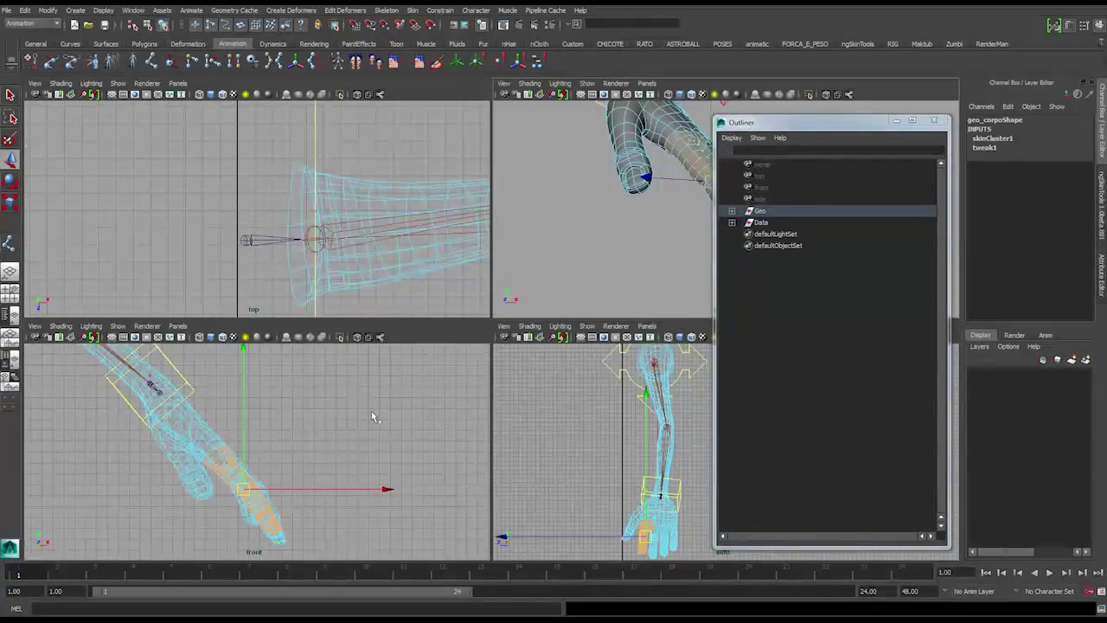
key("space")
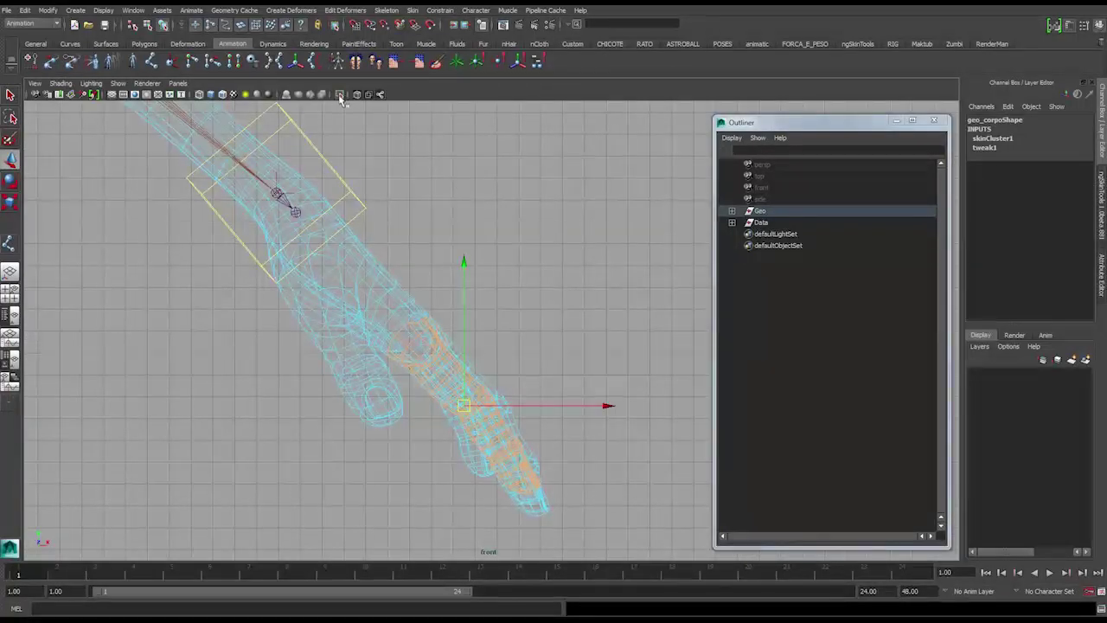
left_click(339, 96)
right_click_drag(415, 270, 519, 366, "alt")
middle_click_drag(519, 366, 511, 331, "alt")
right_click(409, 321)
left_click(458, 306)
middle_click_drag(548, 361, 529, 342, "alt")
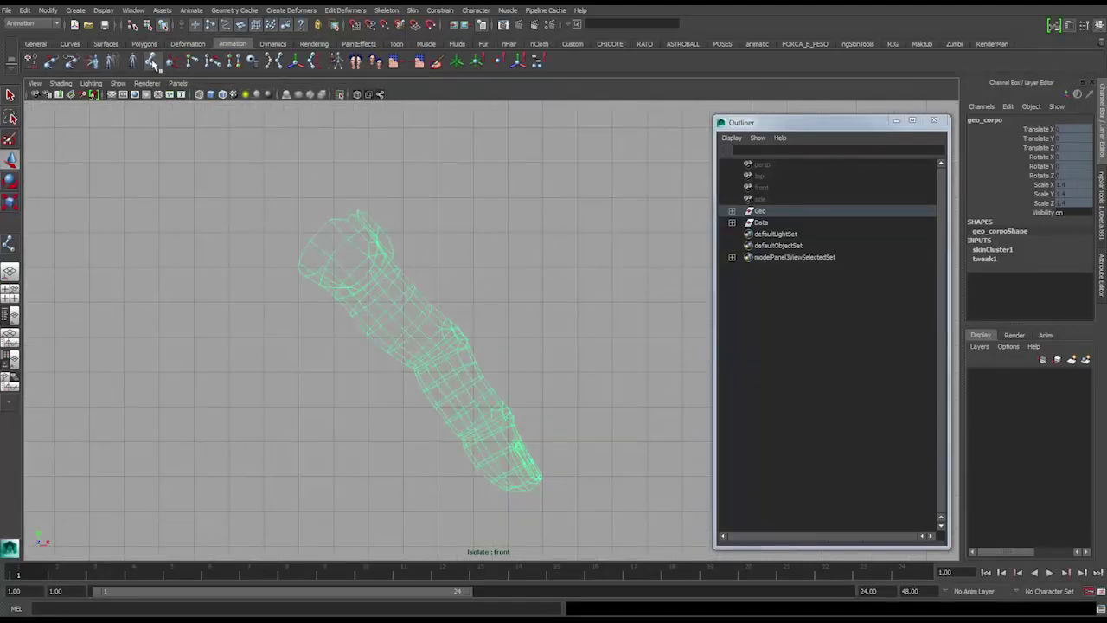
Draw a five-joint chain with the Joint Tool from inside the palm along the index finger to its tip, and select its root.
left_click(275, 168)
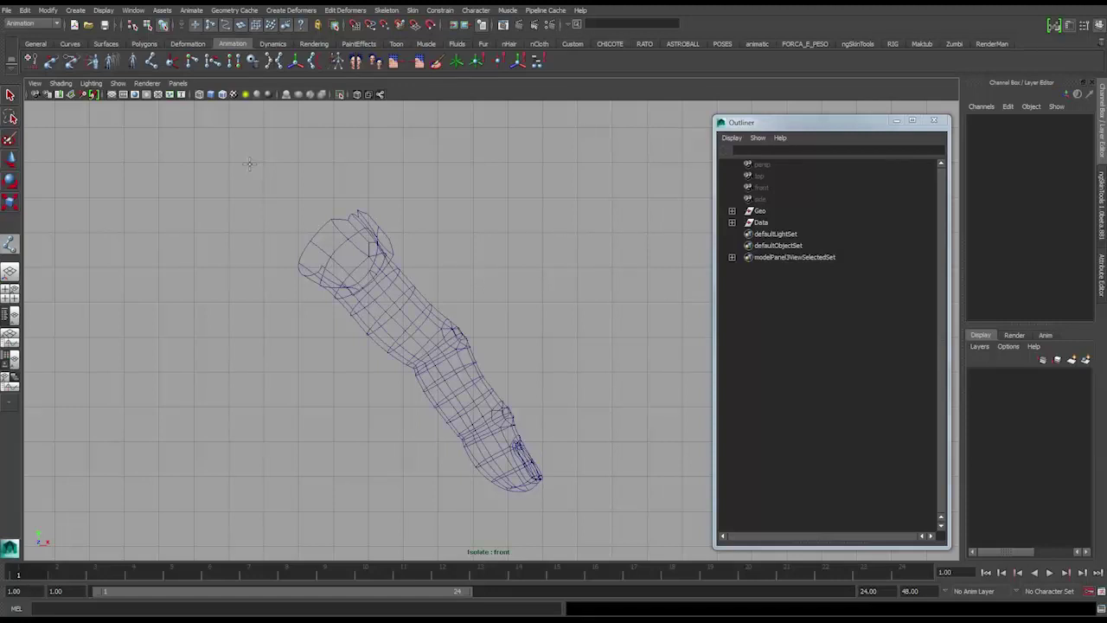
left_click(249, 163)
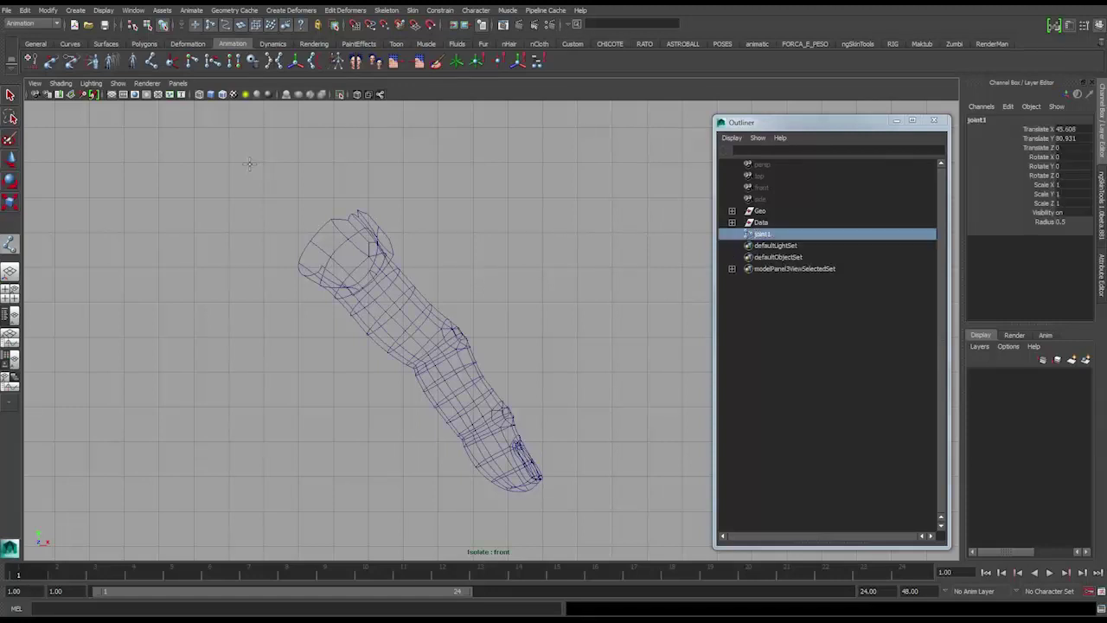
left_click(349, 256)
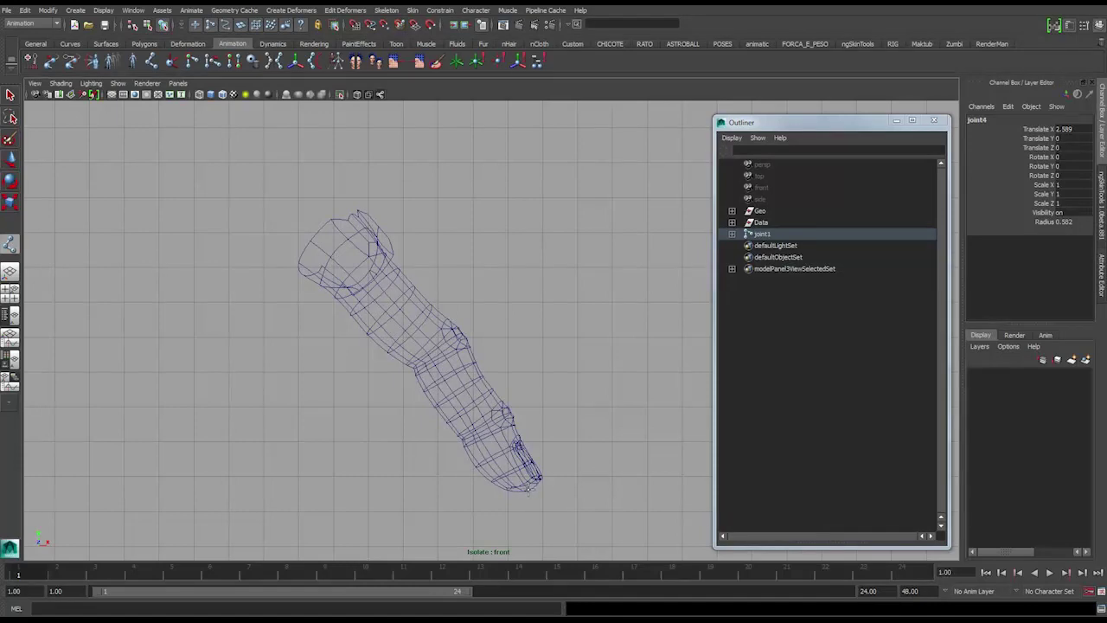
left_click(761, 233)
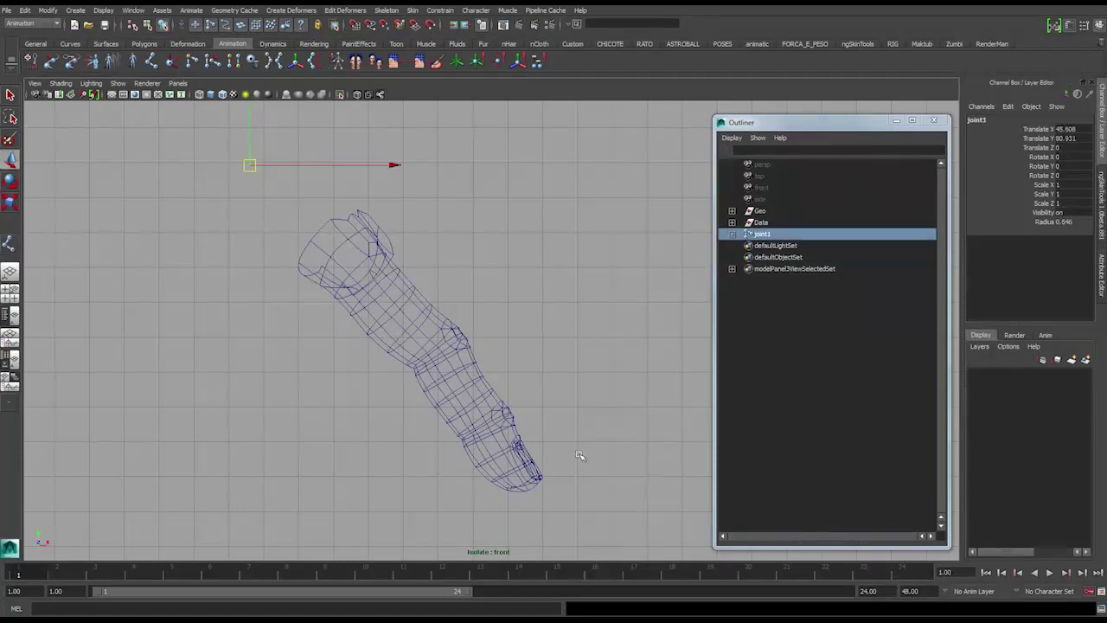
Maximize the perspective view and show the hand with wireframe on shaded and X-ray.
key("space")
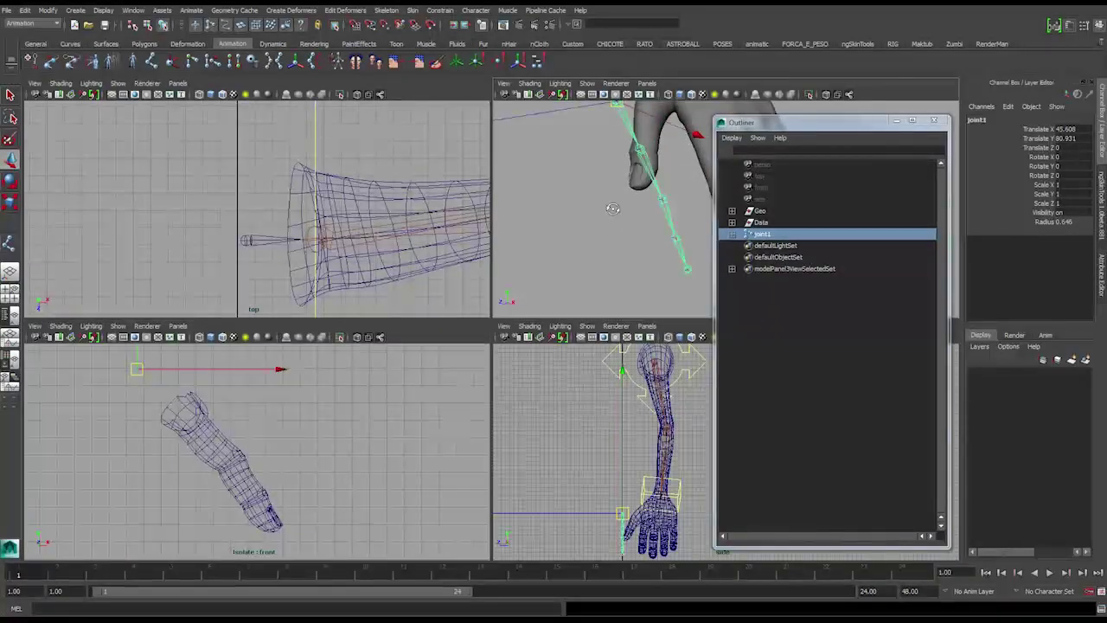
key("space")
left_click_drag(435, 235, 242, 138, "alt")
left_click(222, 96)
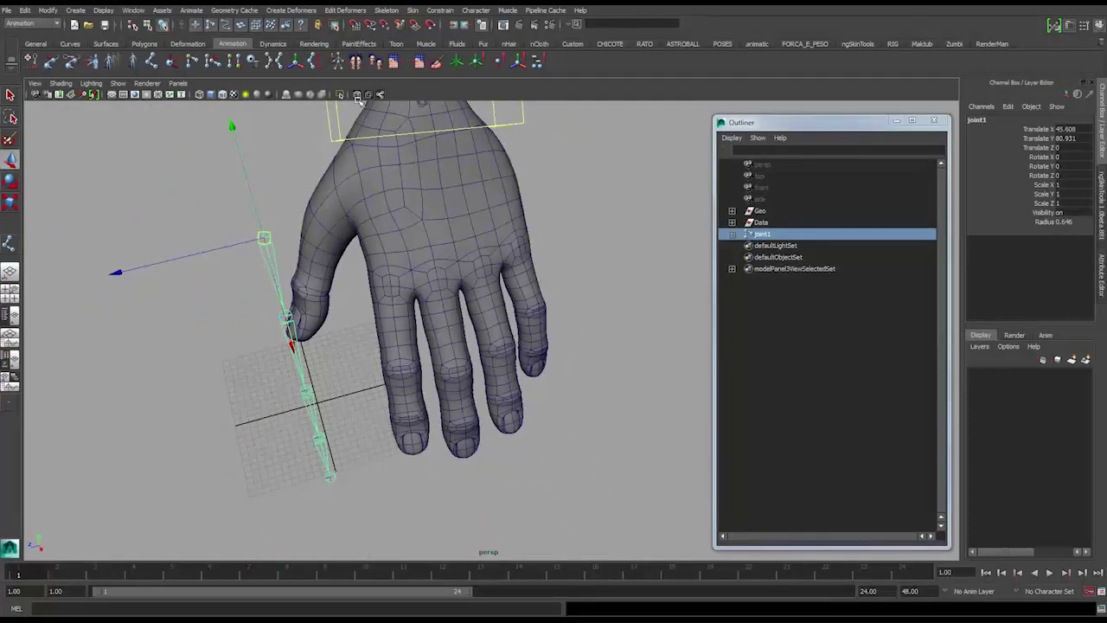
left_click(357, 95)
Move the root joint along Z to about -5.879 so the chain sits over the index finger.
left_click_drag(386, 188, 382, 185, "alt")
right_click_drag(382, 185, 442, 239, "alt")
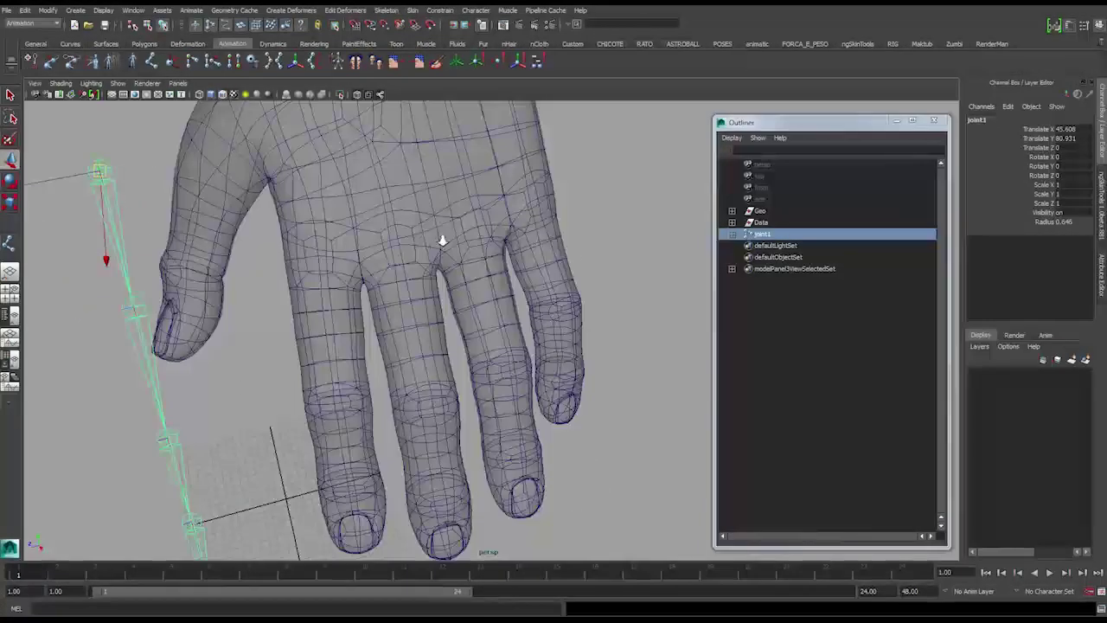
middle_click_drag(443, 239, 474, 283, "alt")
left_click_drag(474, 282, 398, 277, "alt")
left_click_drag(178, 299, 392, 270)
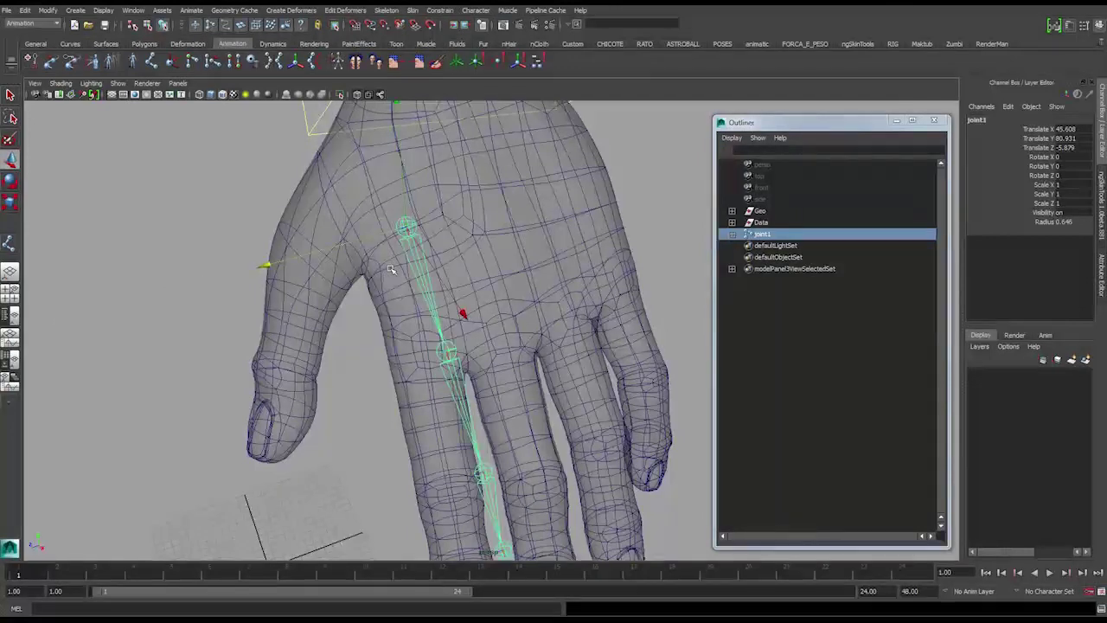
Rotate the root joint to about -6.9 in Y to line the chain up with the index finger.
key("e")
right_click_drag(521, 338, 505, 390, "alt")
middle_click_drag(505, 389, 455, 279, "alt")
left_click_drag(468, 310, 464, 320)
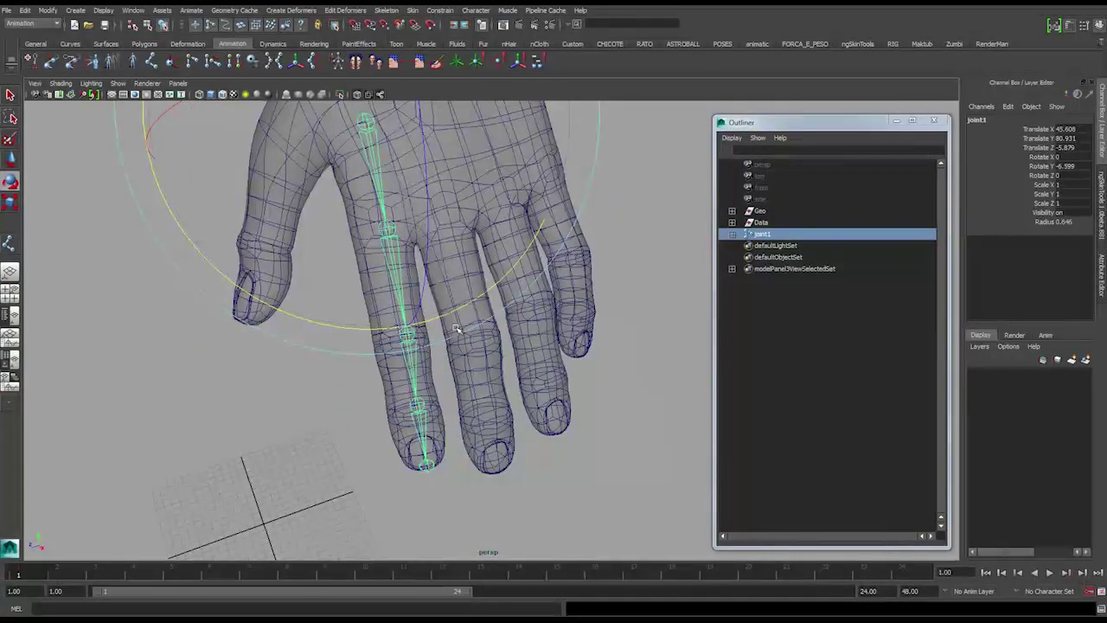
Examine from several angles how the joint chain sits inside the index finger.
middle_click_drag(430, 244, 444, 324, "alt")
key("w")
left_click_drag(445, 323, 392, 334, "alt")
right_click_drag(392, 334, 505, 318, "alt")
middle_click_drag(505, 318, 519, 322, "alt")
left_click_drag(519, 322, 459, 240, "alt")
right_click_drag(460, 240, 479, 258, "alt")
left_click_drag(480, 258, 476, 230, "alt")
middle_click_drag(476, 230, 472, 368, "alt")
right_click_drag(472, 368, 447, 348, "alt")
middle_click_drag(448, 348, 415, 171, "alt")
right_click_drag(416, 171, 379, 164, "alt")
left_click_drag(477, 278, 628, 210, "alt")
middle_click_drag(628, 210, 470, 300, "alt")
left_click_drag(469, 300, 480, 292, "alt")
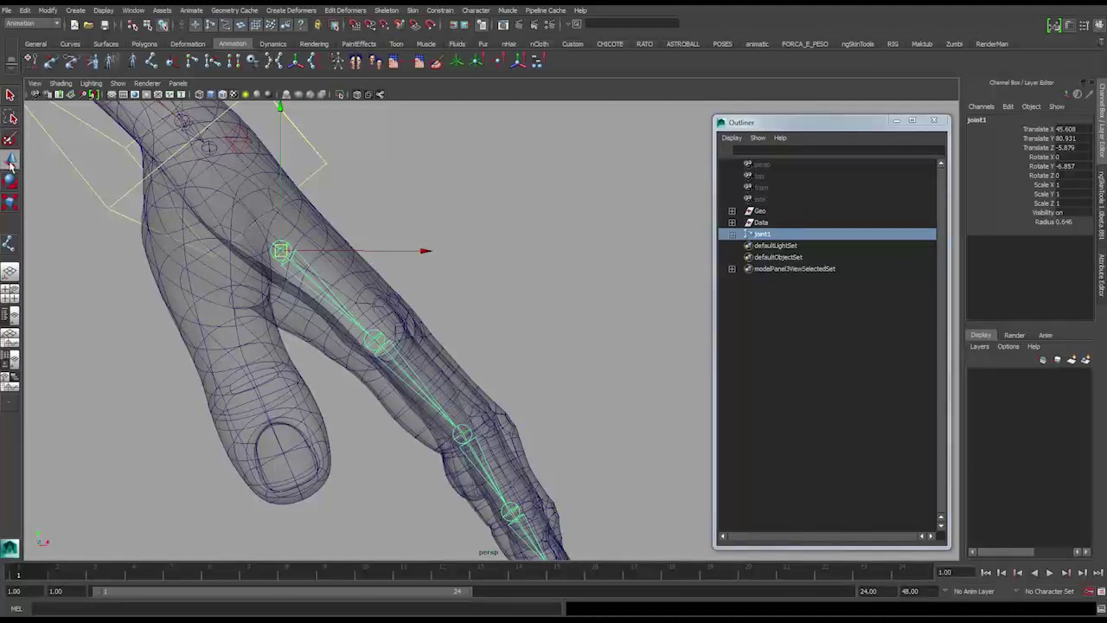
Set the Move Tool's move axis to Object and check the root joint's axes.
double_click(10, 163)
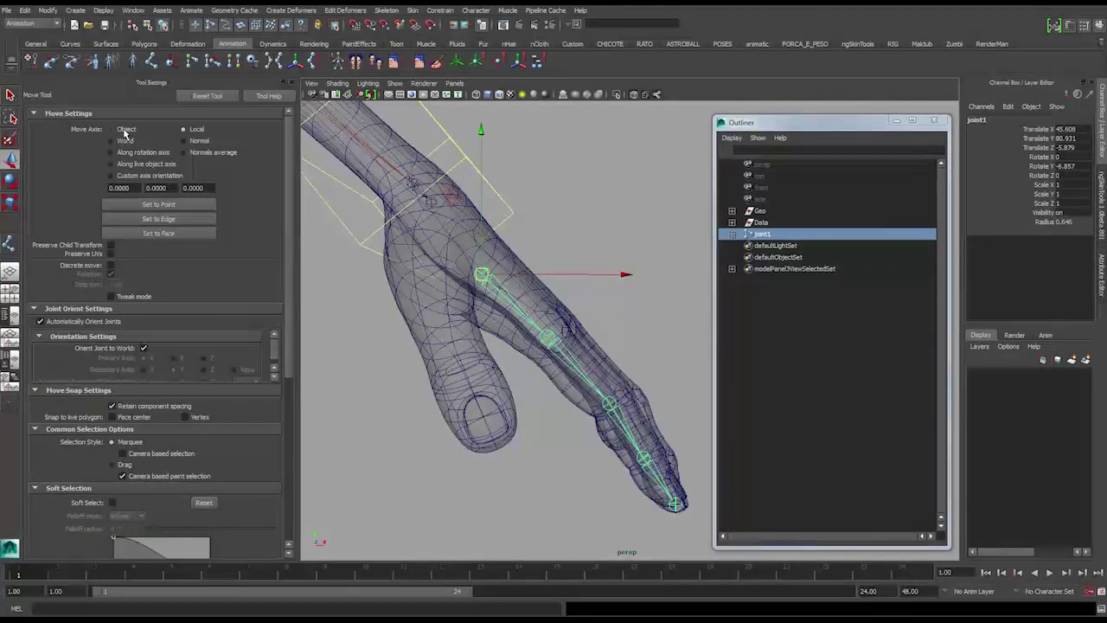
left_click_drag(677, 337, 509, 286, "alt")
right_click_drag(509, 286, 562, 314, "alt")
left_click_drag(561, 314, 479, 279, "alt")
left_click(498, 250)
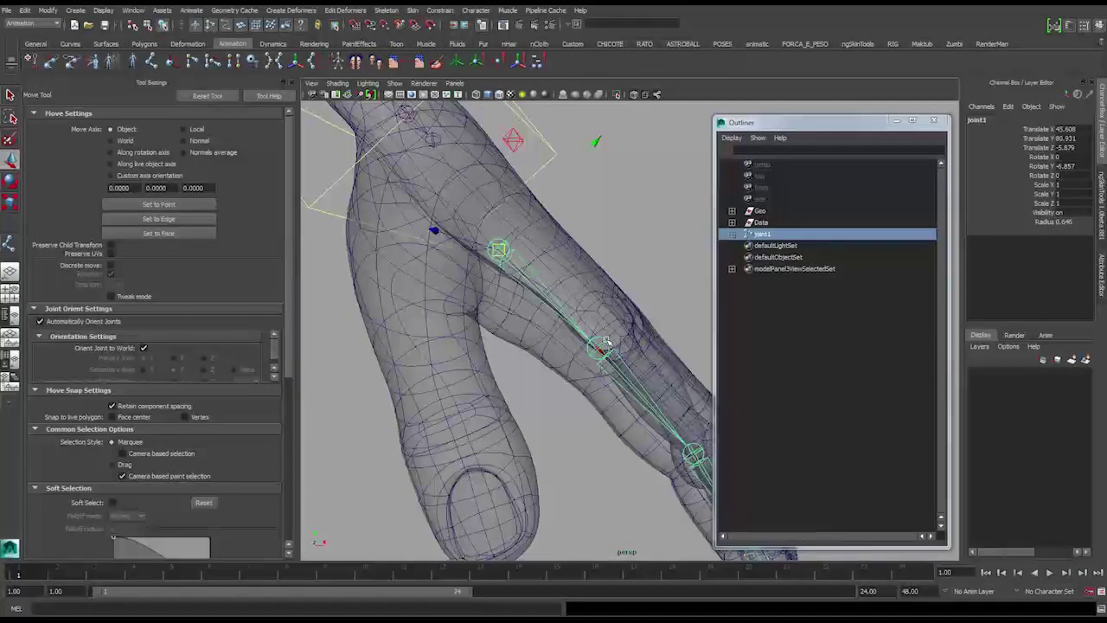
Check the axis orientation of the chain's following joints one by one and close the tool settings.
left_click(605, 342)
middle_click_drag(651, 372, 597, 334, "alt")
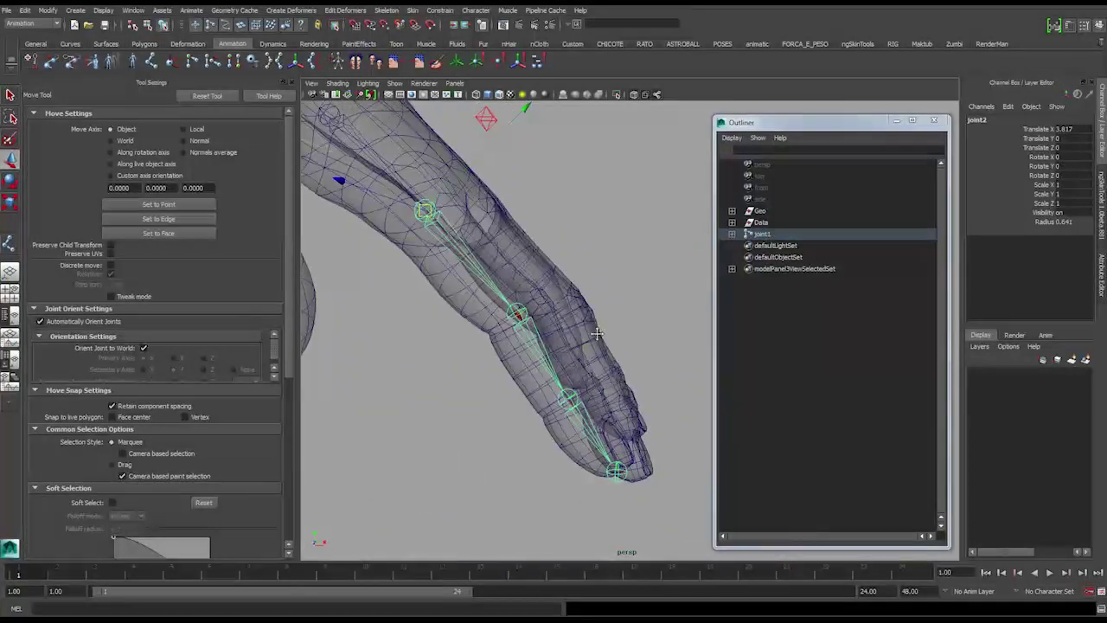
left_click(575, 396)
left_click_drag(575, 396, 611, 385, "alt")
left_click_drag(551, 313, 517, 314, "alt")
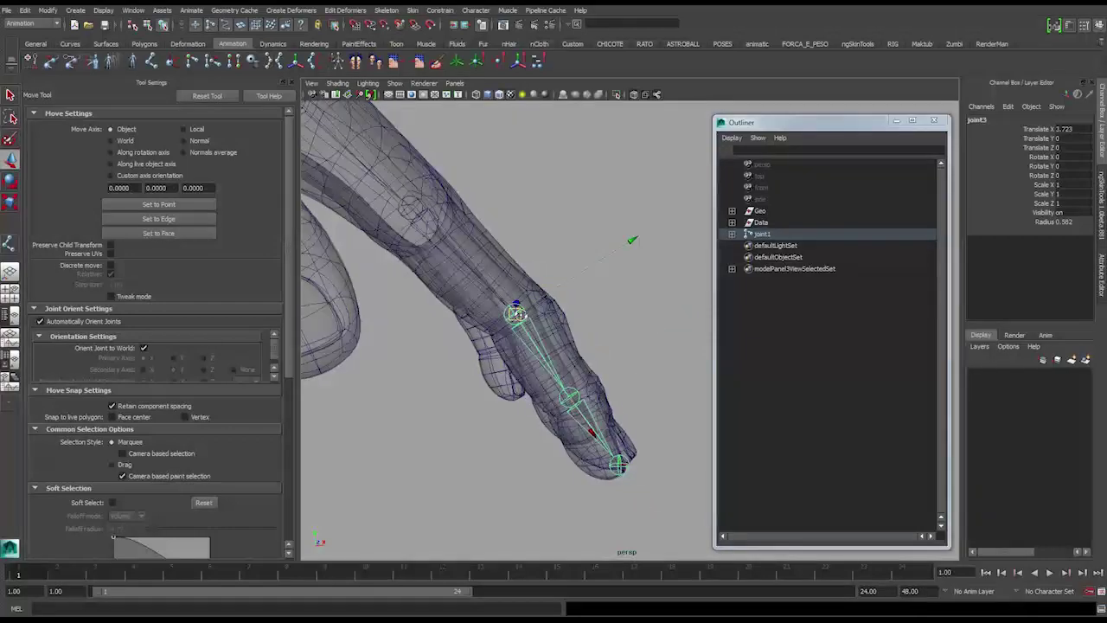
left_click_drag(575, 413, 555, 395, "alt")
left_click(292, 82)
Select the chain's root joint and shift it sideways within the hand to about X 45.595, Y 80.944, Z -5.726.
mouse_move(416, 161)
left_mouse_down("alt")
mouse_move(326, 174)
mouse_move(379, 284)
mouse_move(297, 202)
mouse_move(347, 225)
mouse_move(478, 251)
mouse_move(494, 279)
mouse_move(494, 247)
mouse_move(394, 186)
mouse_move(417, 180)
left_mouse_up("alt")
left_click(368, 224)
left_click(390, 186)
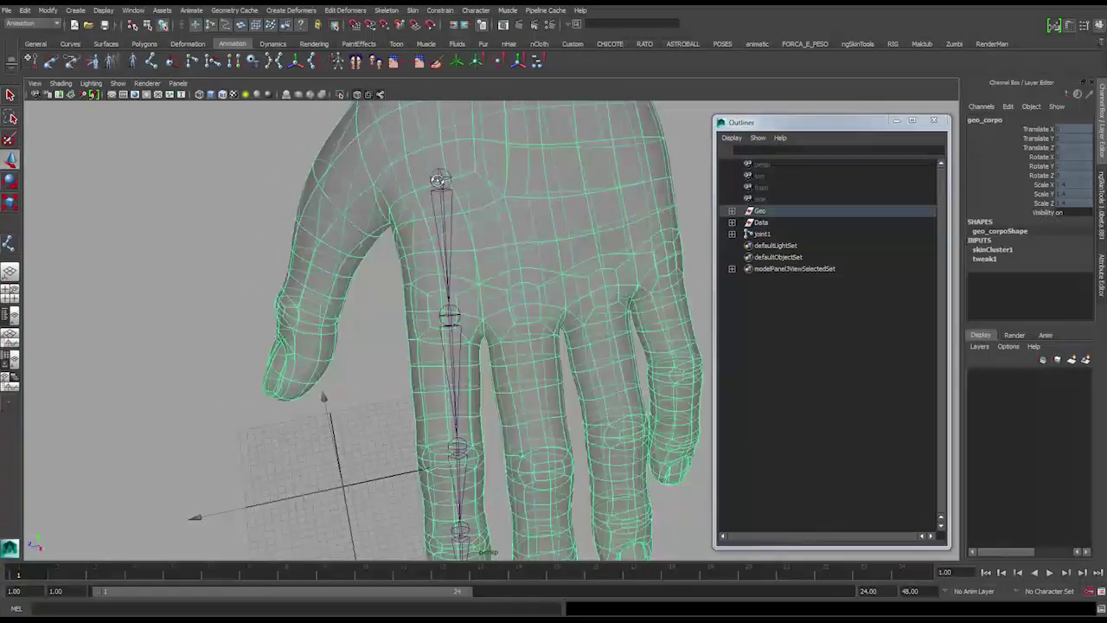
left_click(435, 178)
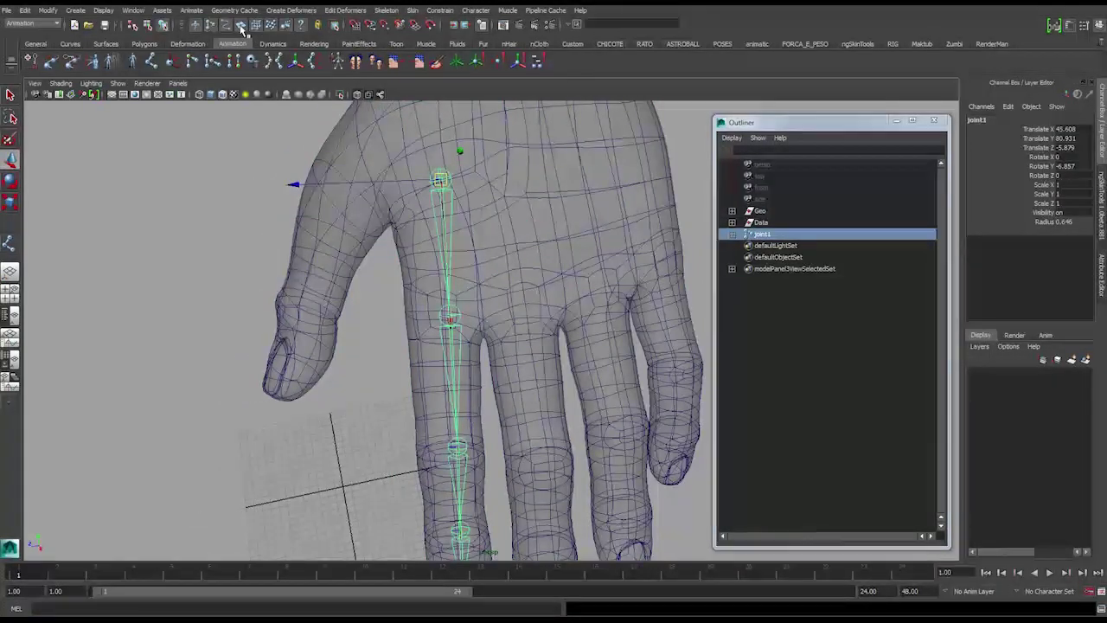
left_click_drag(473, 247, 412, 252, "alt")
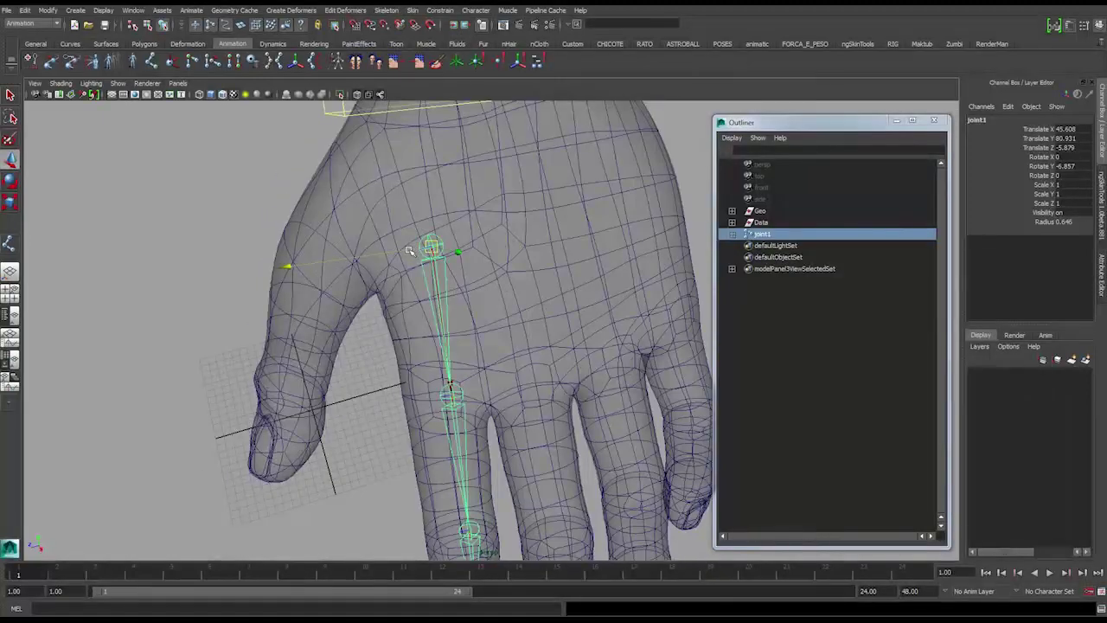
middle_click_drag(458, 386, 462, 351, "alt")
right_click_drag(462, 351, 576, 362, "alt")
left_click_drag(514, 331, 515, 322, "alt")
right_click_drag(516, 322, 477, 314, "alt")
middle_click_drag(473, 467, 454, 289, "alt")
right_click_drag(455, 288, 488, 300, "alt")
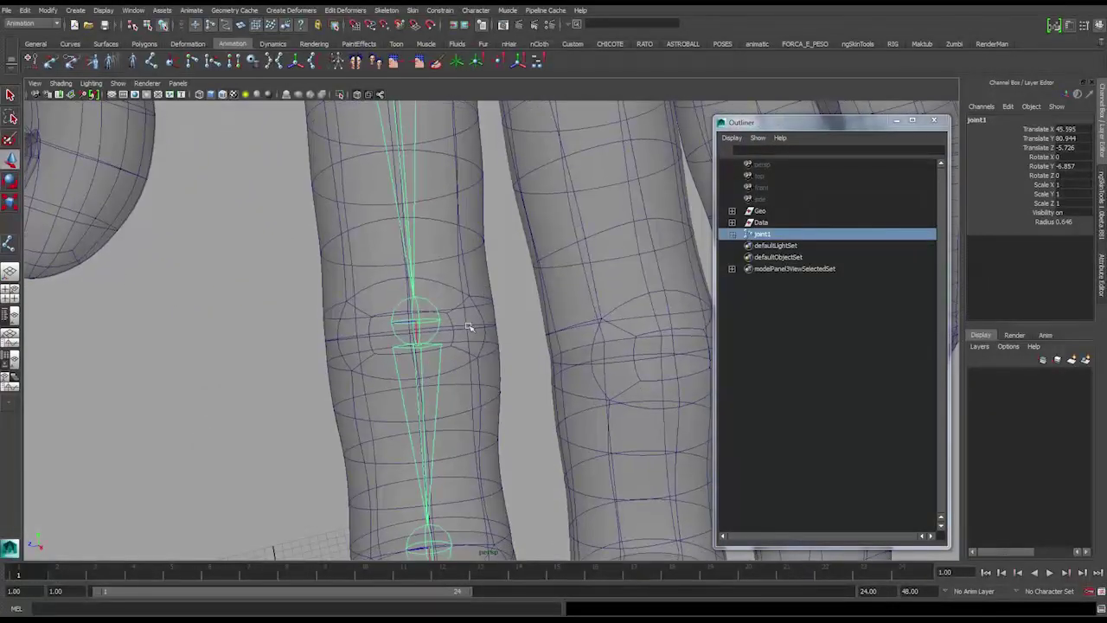
Select the edge loop around the index finger's middle knuckle as a guide and shift the third joint to about X 3.826, Y -0.237.
right_click_drag(353, 336, 369, 344)
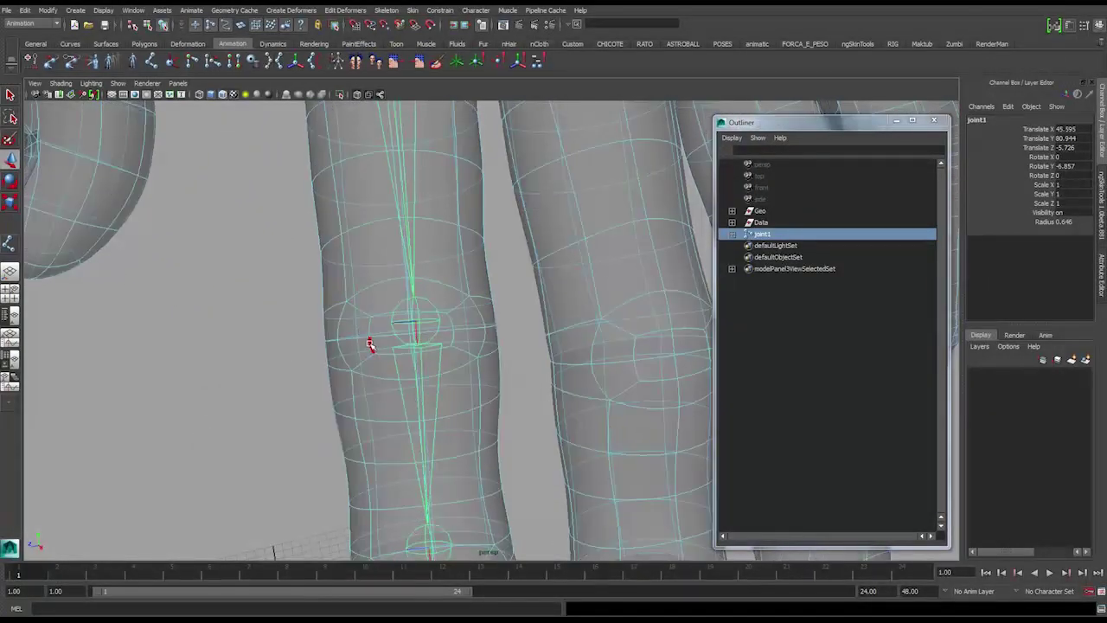
left_click(359, 336)
mouse_move(409, 344)
left_mouse_down("alt")
mouse_move(400, 346)
mouse_move(415, 343)
left_mouse_up("alt")
middle_click_drag(454, 346, 475, 319, "alt")
middle_click_drag(475, 320, 473, 320, "alt")
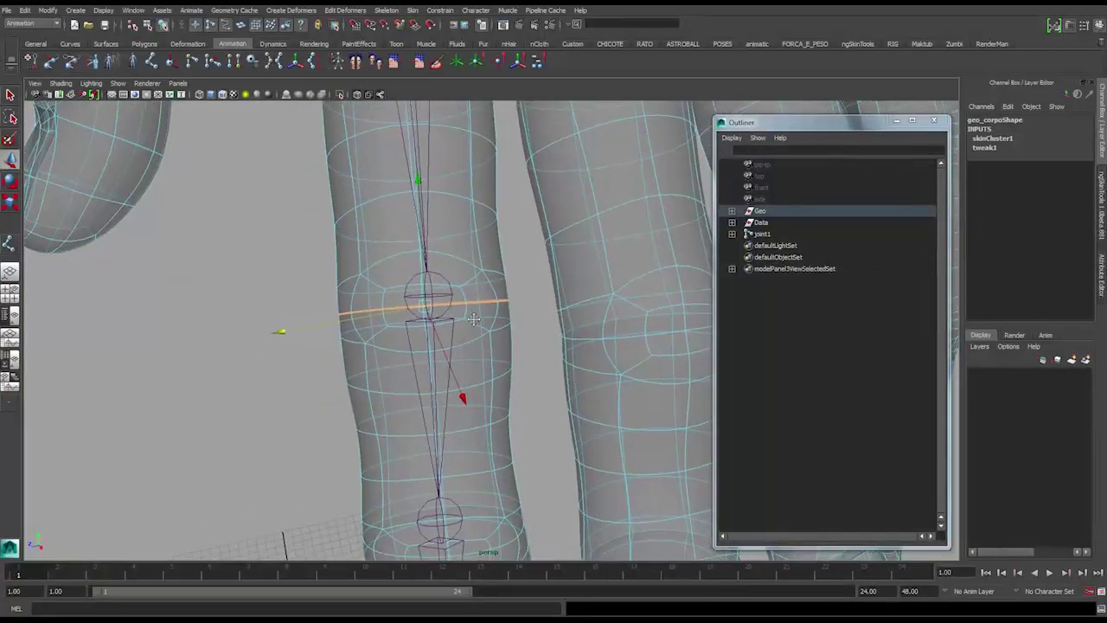
right_click_drag(450, 296, 448, 279)
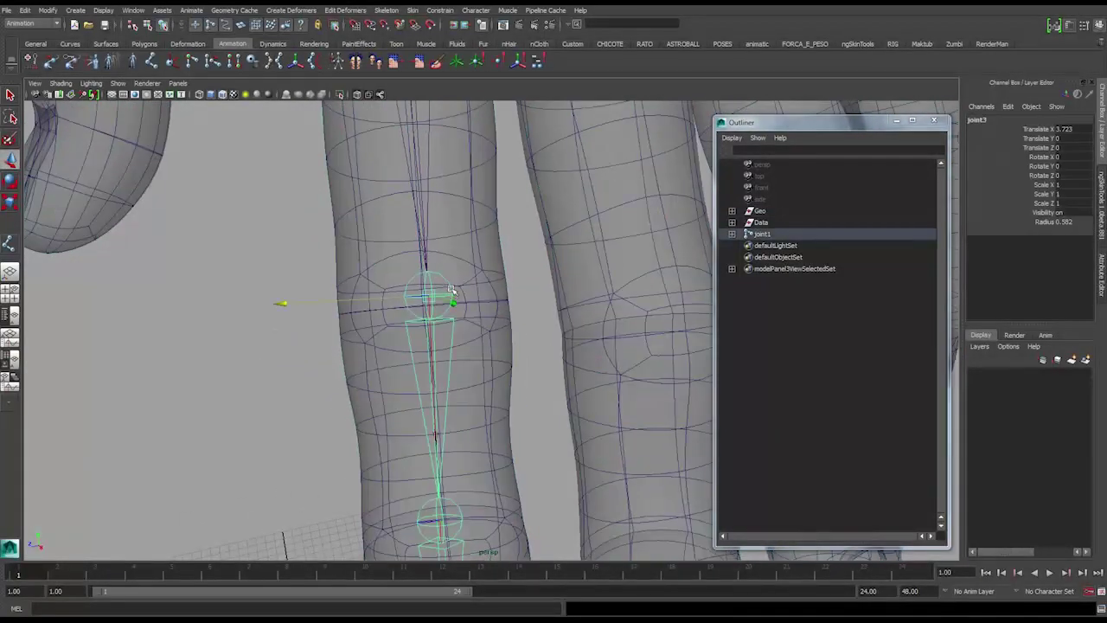
middle_click_drag(429, 330, 431, 341)
Select the fourth joint, near the index fingernail, and move it to about X 2.47, Y -0.638.
middle_click_drag(464, 347, 467, 315, "alt")
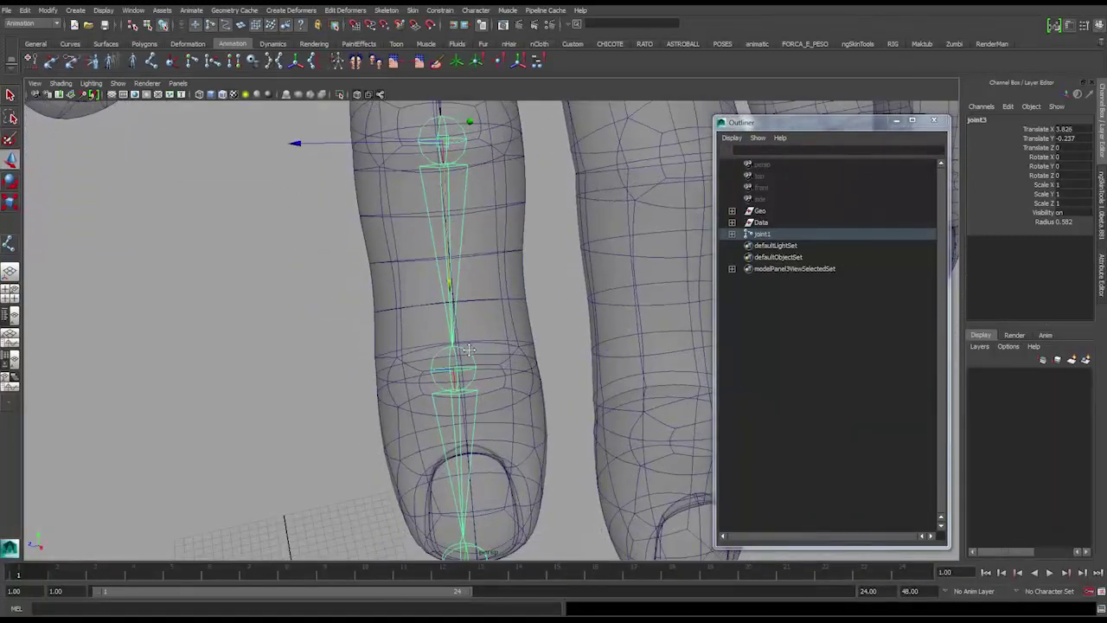
left_click(468, 352)
left_click_drag(469, 354, 467, 335, "alt")
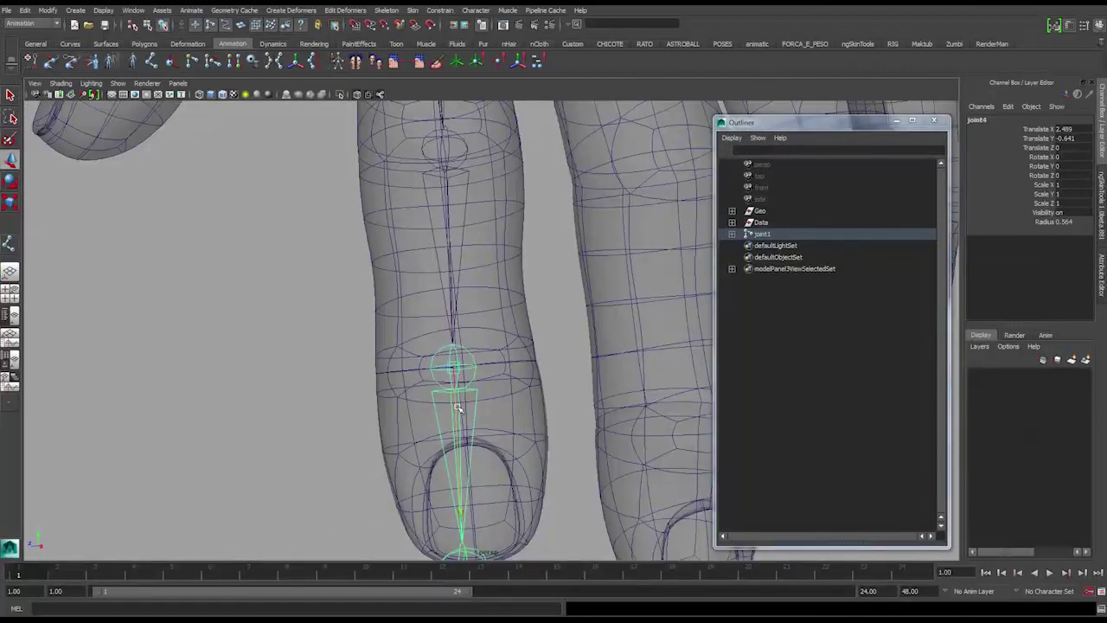
middle_click_drag(480, 538, 470, 481, "alt")
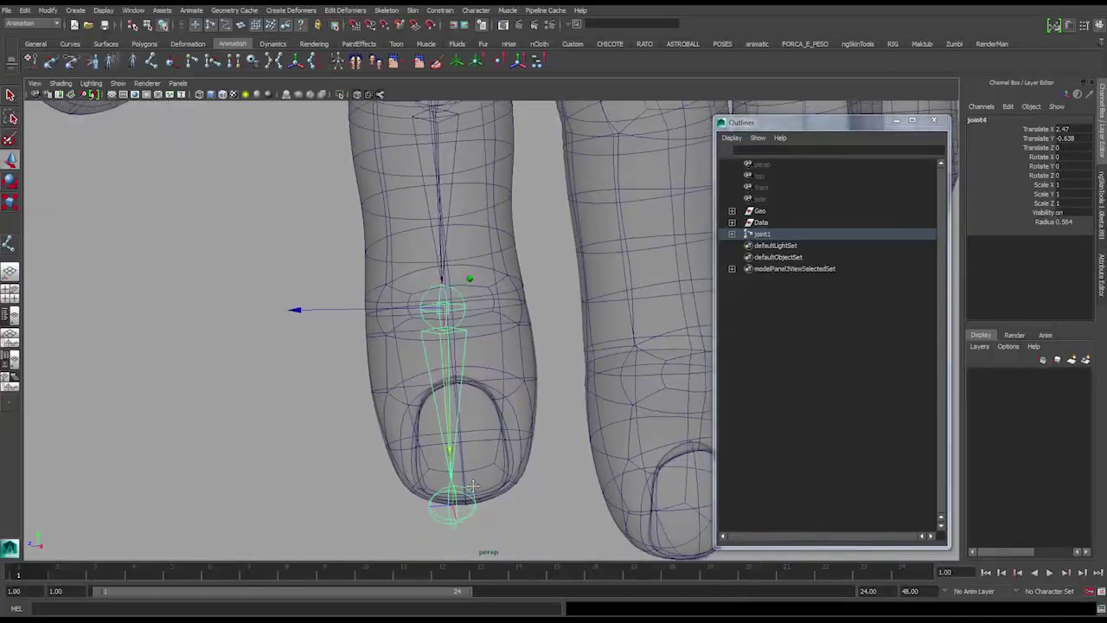
Select the chain's root joint and nudge it sideways in the hand to about X 45.587, Y 80.952, Z -5.635.
right_click_drag(508, 476, 507, 413, "alt")
middle_click_drag(502, 373, 499, 528, "alt")
right_click_drag(499, 536, 470, 389, "alt")
left_click_drag(470, 388, 513, 211, "alt")
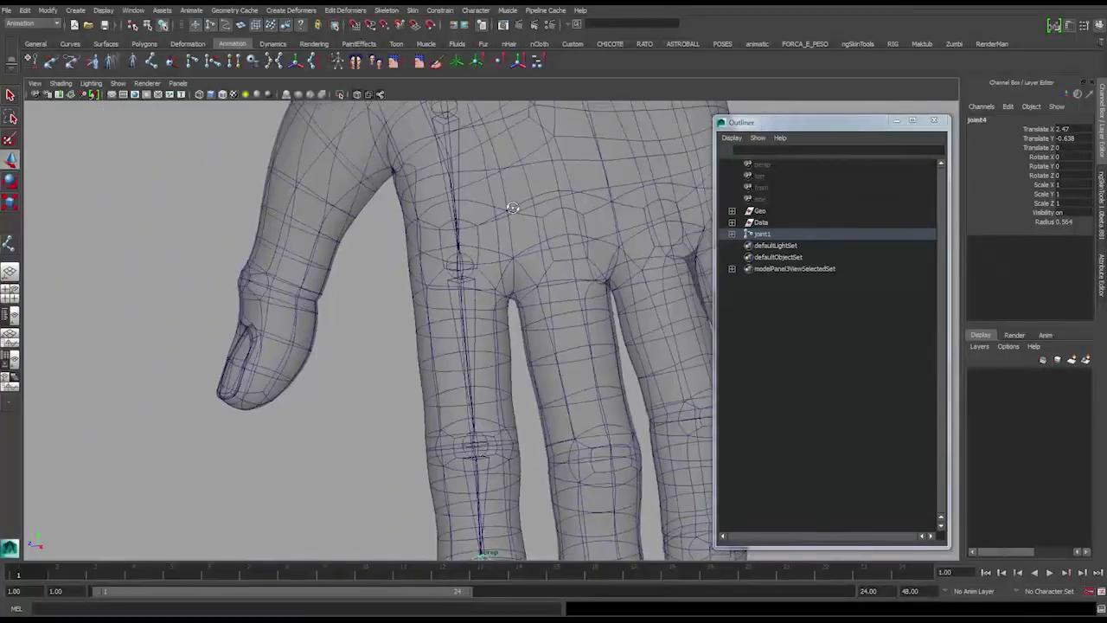
middle_click_drag(484, 349, 491, 246, "alt")
right_click_drag(490, 246, 536, 314, "alt")
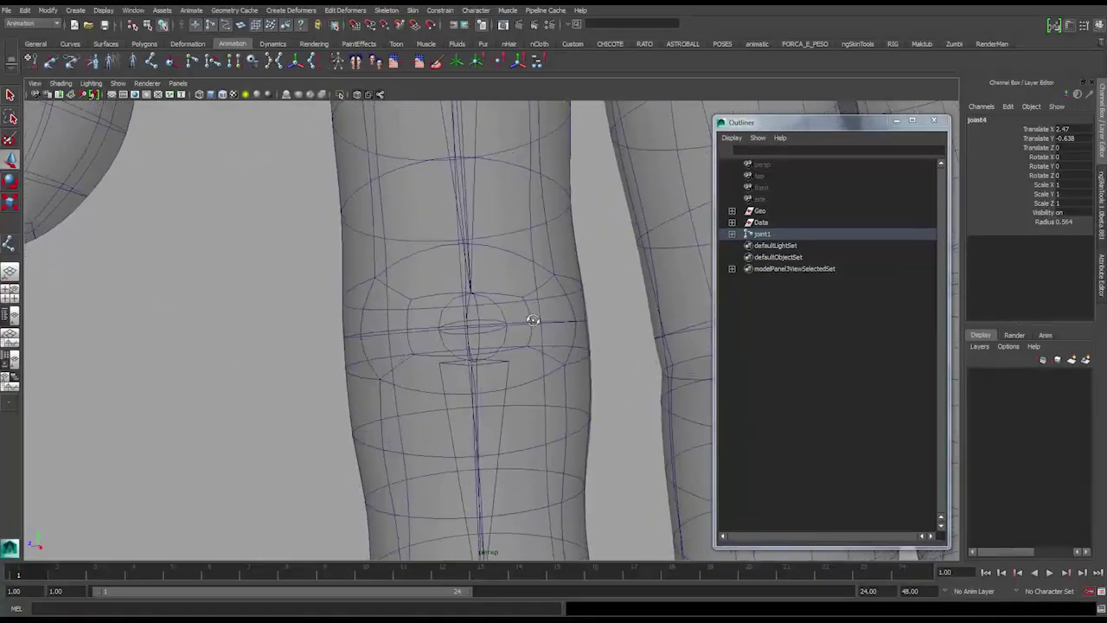
left_click_drag(537, 322, 531, 321, "alt")
right_click_drag(532, 320, 466, 165, "alt")
middle_click_drag(466, 164, 482, 340, "alt")
left_click(482, 125)
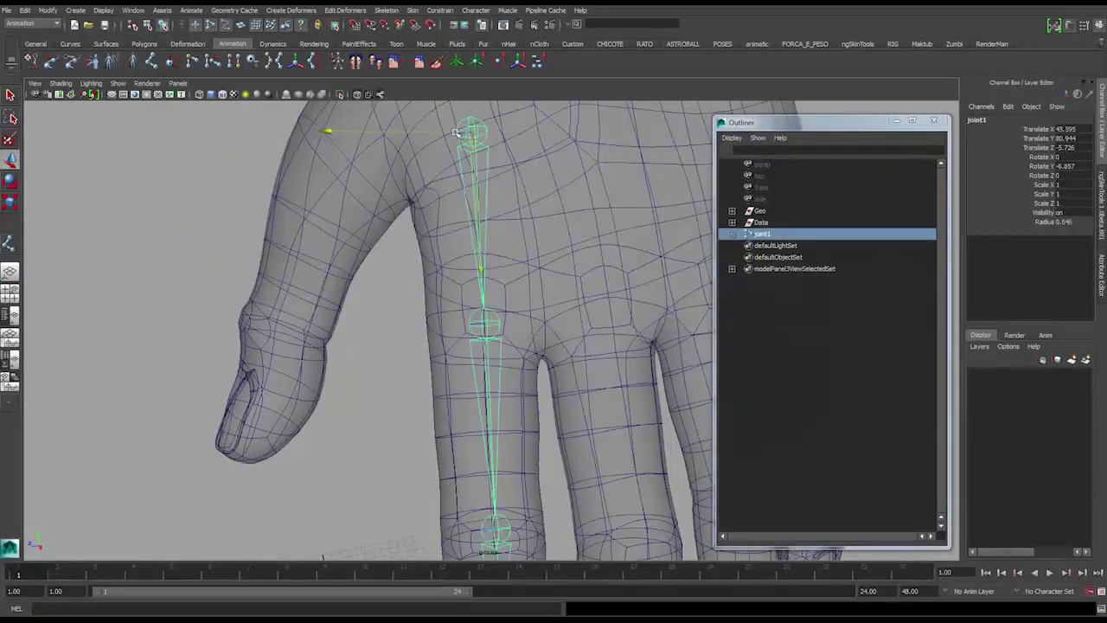
left_click_drag(448, 133, 443, 132)
Rotate the root joint about its Y axis to about -5.871 degrees so the chain follows the index finger.
key("e")
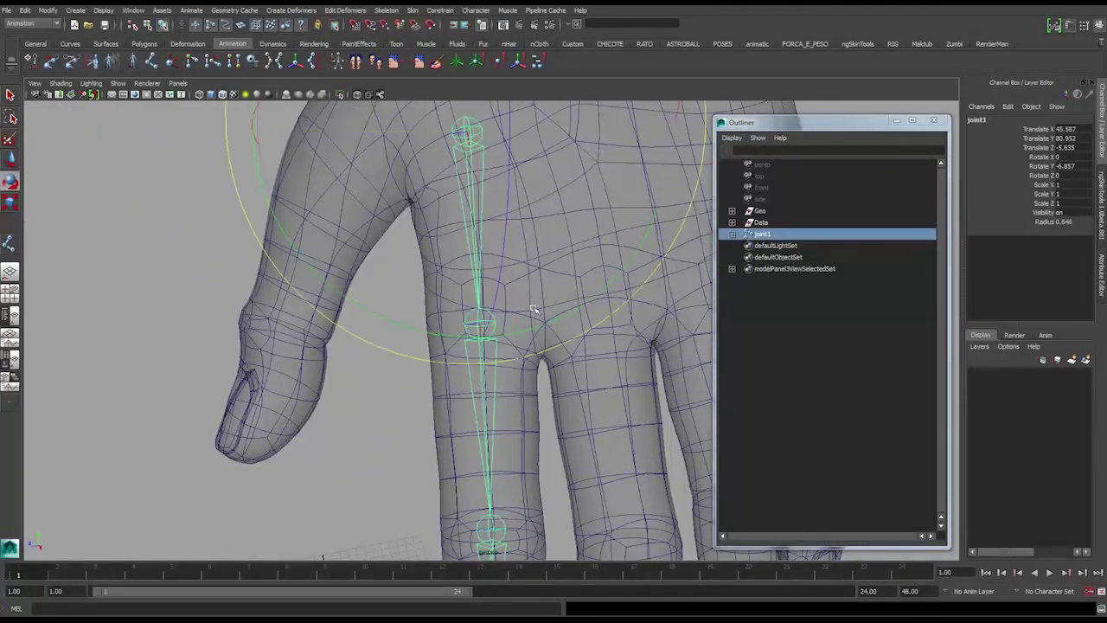
left_click_drag(536, 330, 529, 339, "alt")
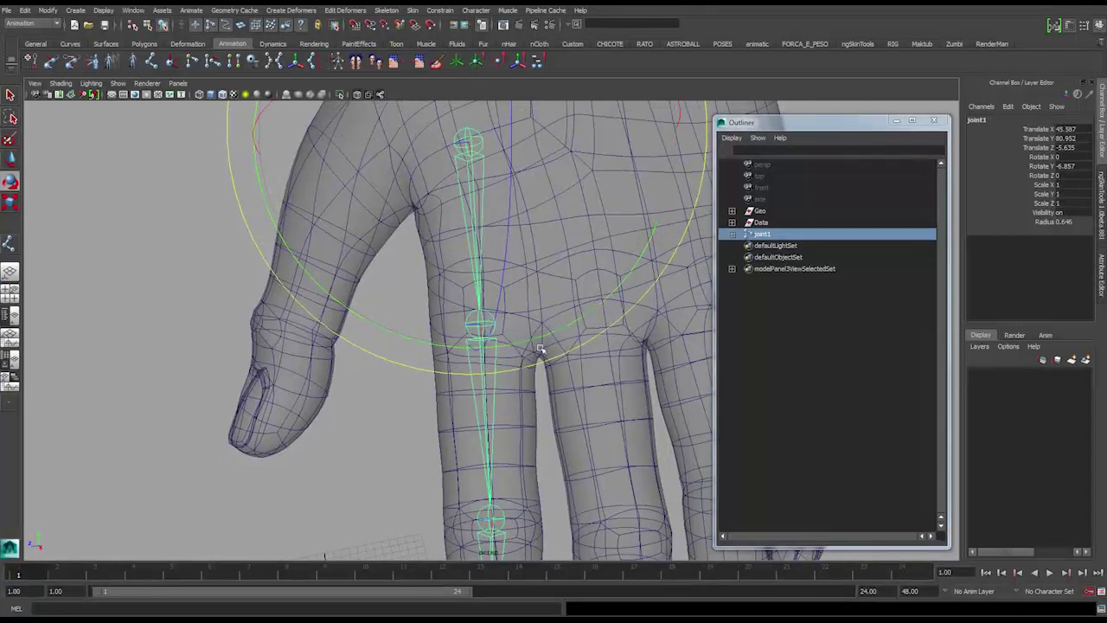
right_click_drag(540, 358, 586, 375, "alt")
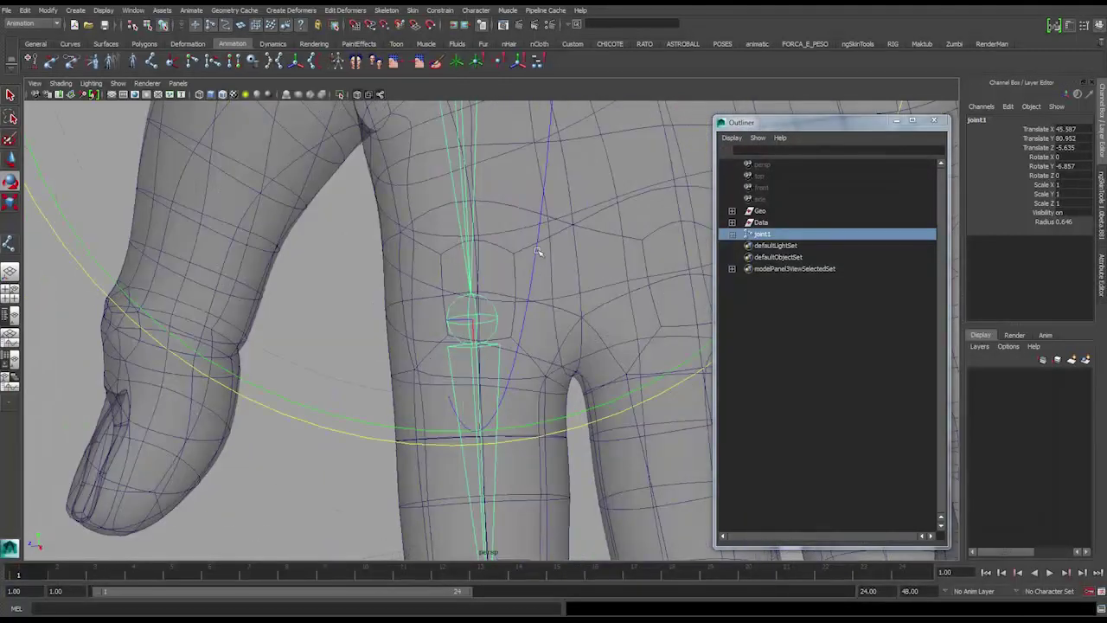
right_click_drag(537, 251, 413, 233, "alt")
left_click_drag(418, 259, 437, 286)
Examine how the joint chain lines up with the index finger's knuckles and tip, checking the third joint with the Move Tool.
right_click_drag(437, 285, 507, 293, "alt")
middle_click_drag(507, 292, 514, 369, "alt")
left_click_drag(514, 369, 514, 379, "alt")
middle_click_drag(515, 379, 490, 315, "alt")
left_click_drag(489, 316, 493, 305, "alt")
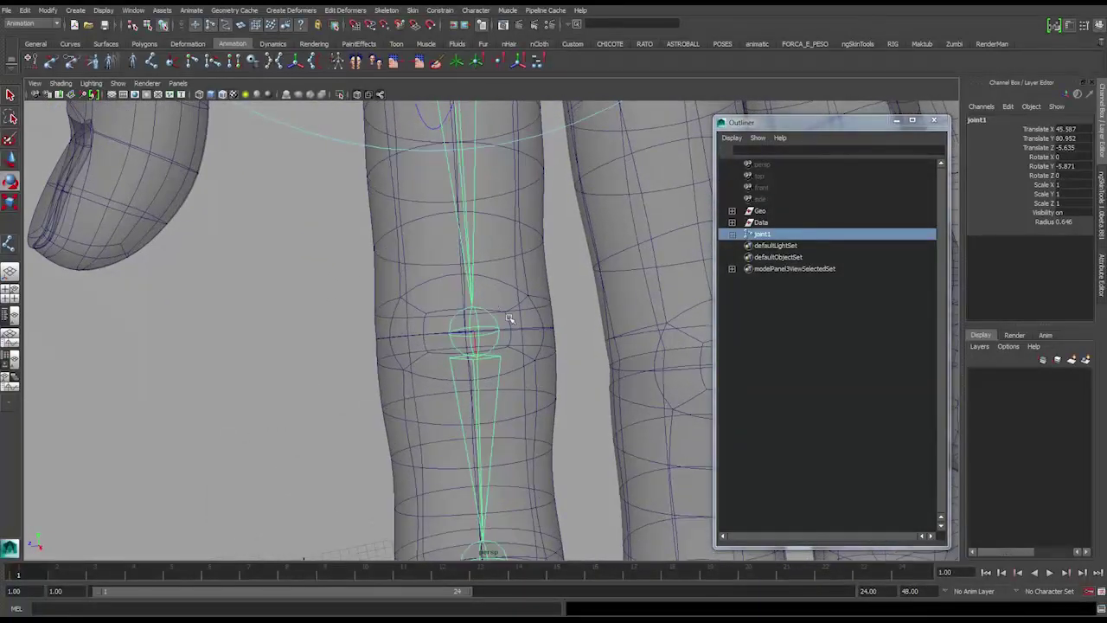
left_click_drag(505, 459, 487, 368, "alt")
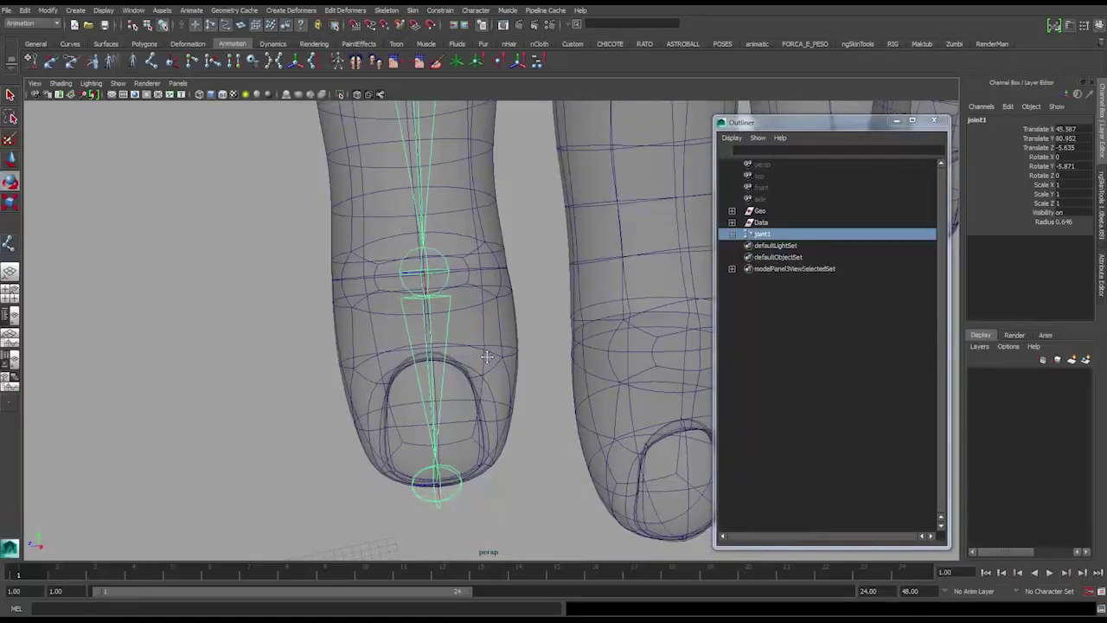
left_click_drag(489, 367, 486, 339, "alt")
left_click(465, 341)
key("w")
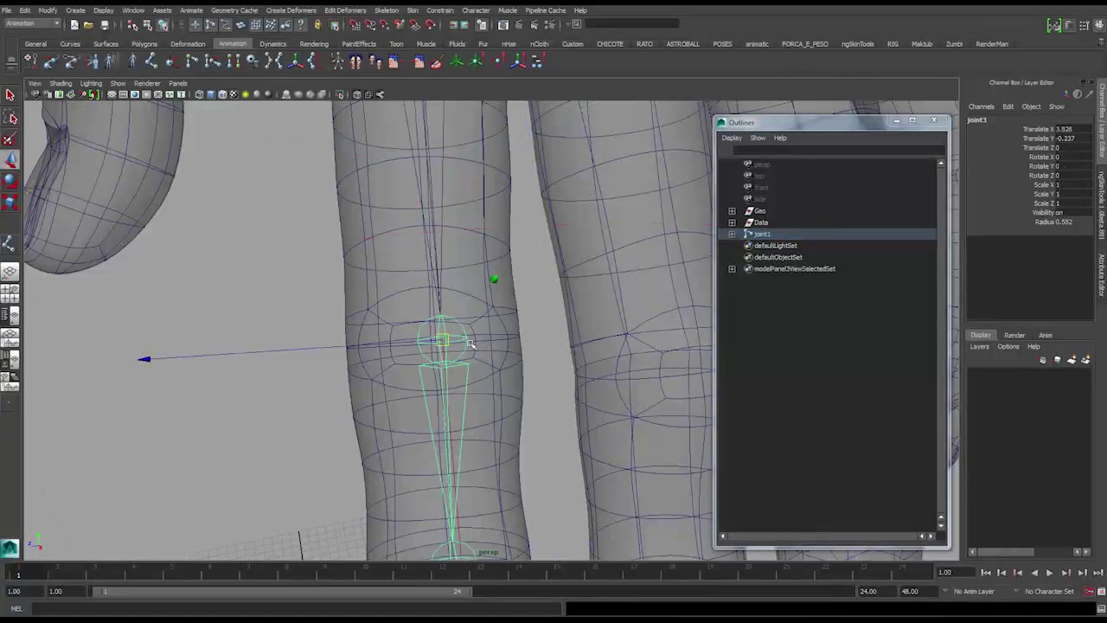
mouse_move(394, 346)
left_mouse_down("alt")
mouse_move(378, 338)
mouse_move(392, 331)
left_mouse_up("alt")
right_click_drag(443, 348, 406, 326, "alt")
left_click_drag(405, 326, 502, 330, "alt")
right_click_drag(502, 329, 543, 369, "alt")
mouse_move(544, 370)
left_mouse_down("alt")
mouse_move(533, 359)
mouse_move(535, 368)
left_mouse_up("alt")
right_click_drag(536, 368, 545, 373, "alt")
left_click_drag(545, 373, 547, 376, "alt")
right_click_drag(547, 377, 501, 364, "alt")
middle_click_drag(502, 363, 476, 325, "alt")
right_click_drag(476, 326, 467, 316, "alt")
left_click_drag(468, 316, 484, 294, "alt")
Expand the root joint's full hierarchy and select joint1 through joint5 to review the whole chain in the hand.
middle_click_drag(777, 233, 776, 235)
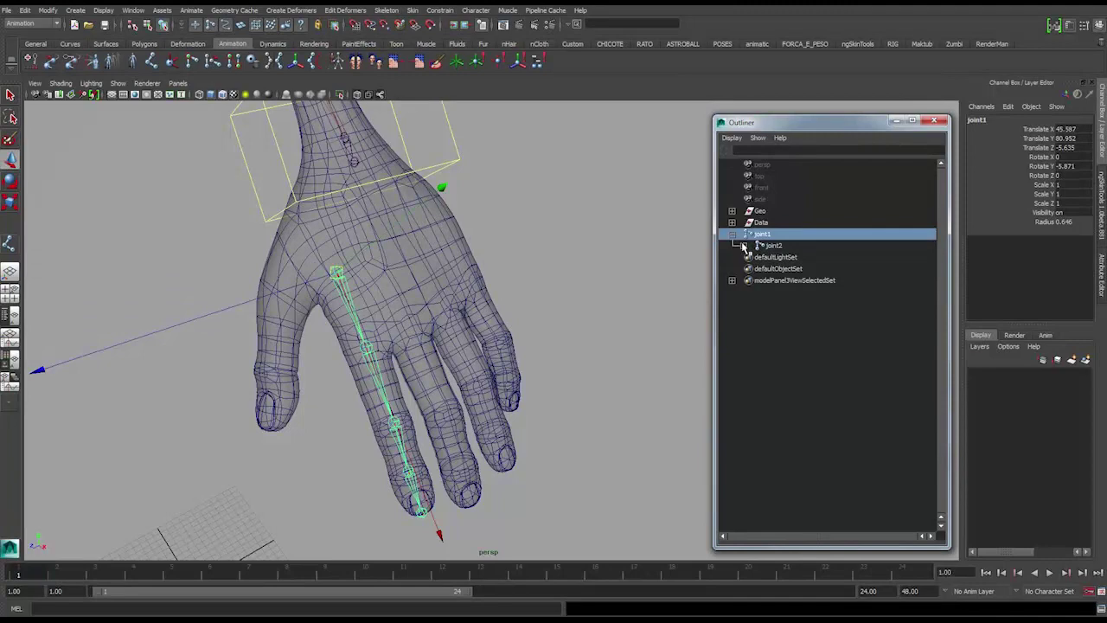
left_click(743, 246, "shift")
left_click(810, 282)
left_click(777, 236)
left_click(807, 283, "shift")
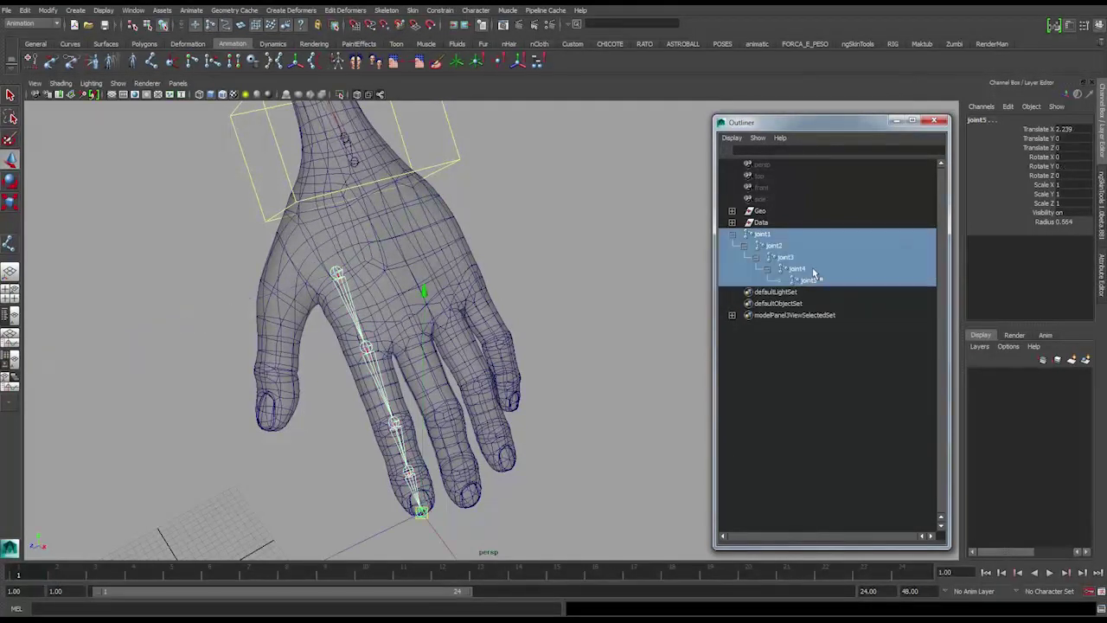
left_click_drag(532, 378, 504, 309, "alt")
middle_click_drag(504, 309, 501, 372, "alt")
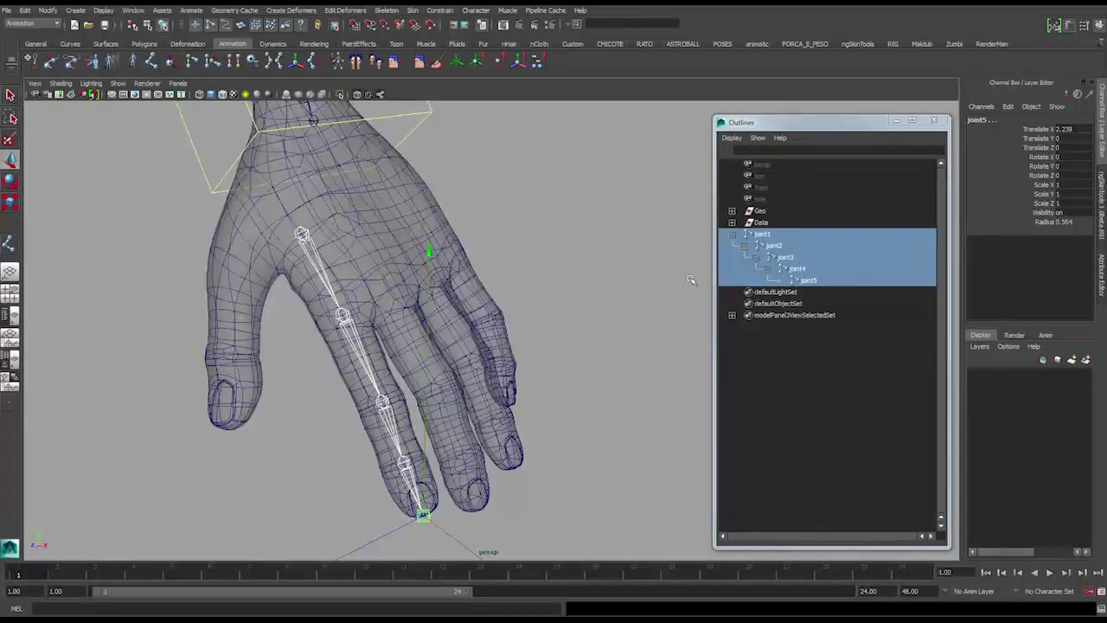
Rename the chain's joints jnt_E_dedo1_a through jnt_E_dedo1_d and jnt_E_dedo1_end, and group the chain as jnts_skin.
left_click(775, 234)
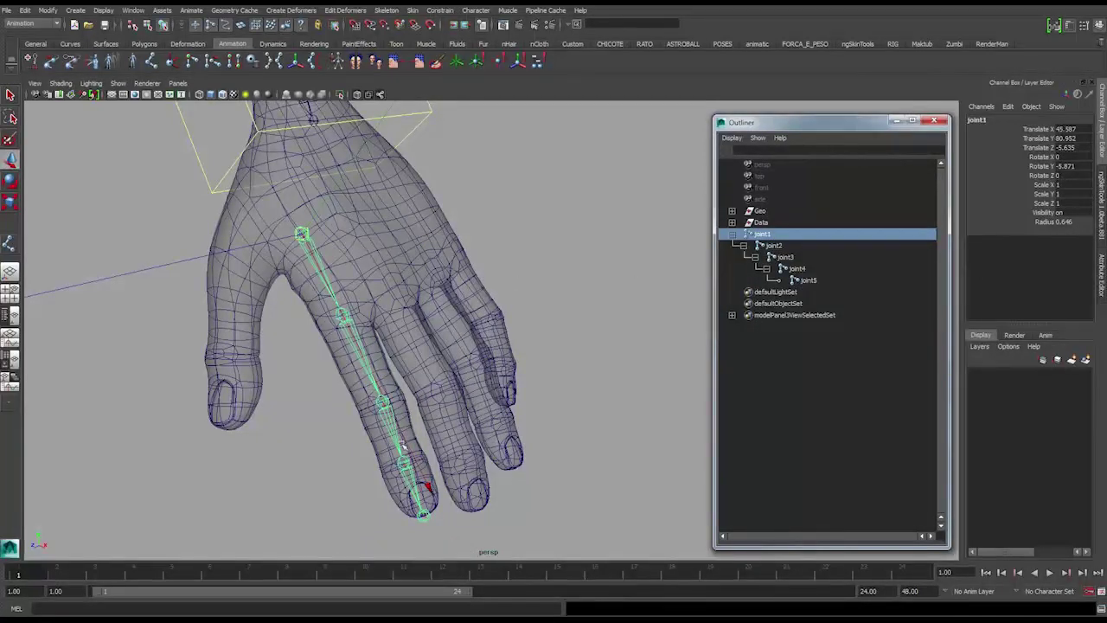
mouse_move(430, 511)
left_mouse_down("alt")
mouse_move(378, 317)
mouse_move(386, 325)
mouse_move(482, 268)
mouse_move(487, 302)
mouse_move(419, 338)
mouse_move(450, 346)
mouse_move(610, 287)
left_mouse_up("alt")
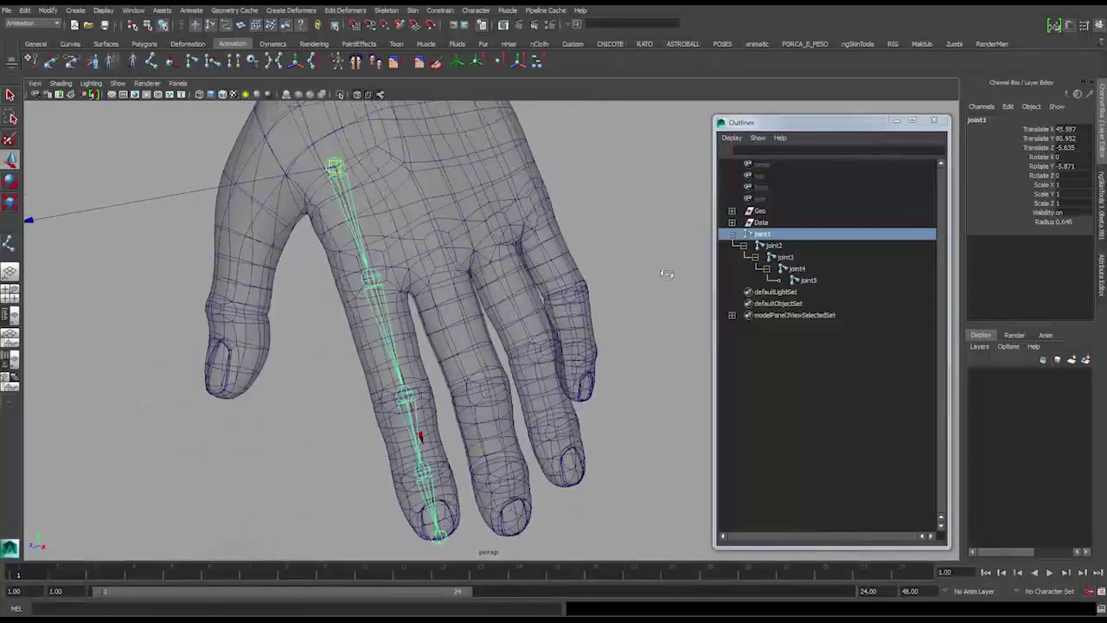
double_click(765, 236)
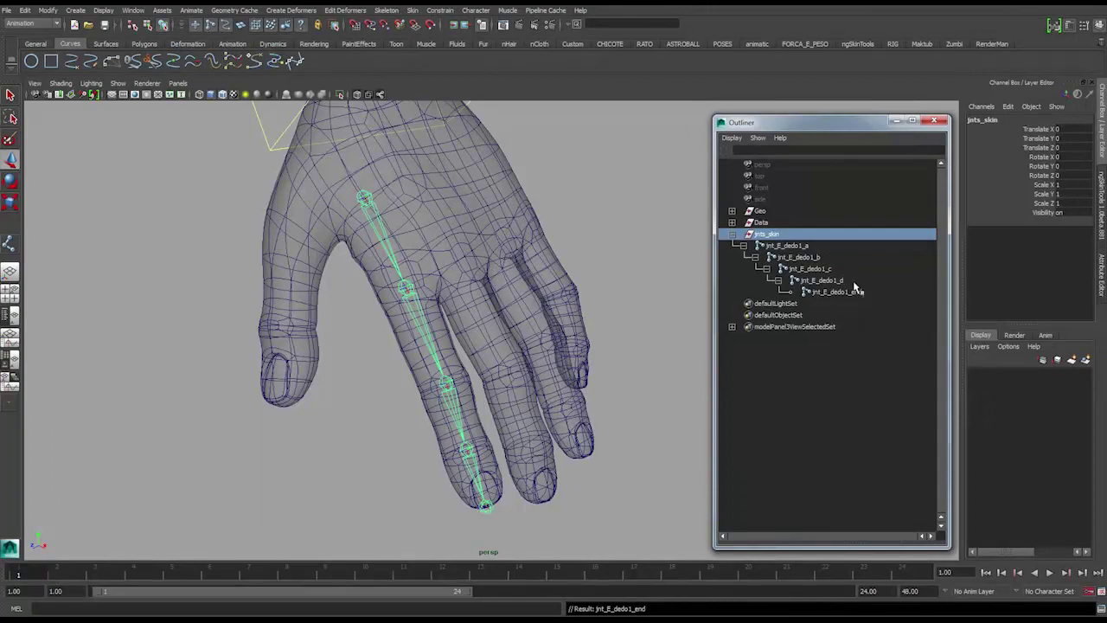
left_click(860, 293)
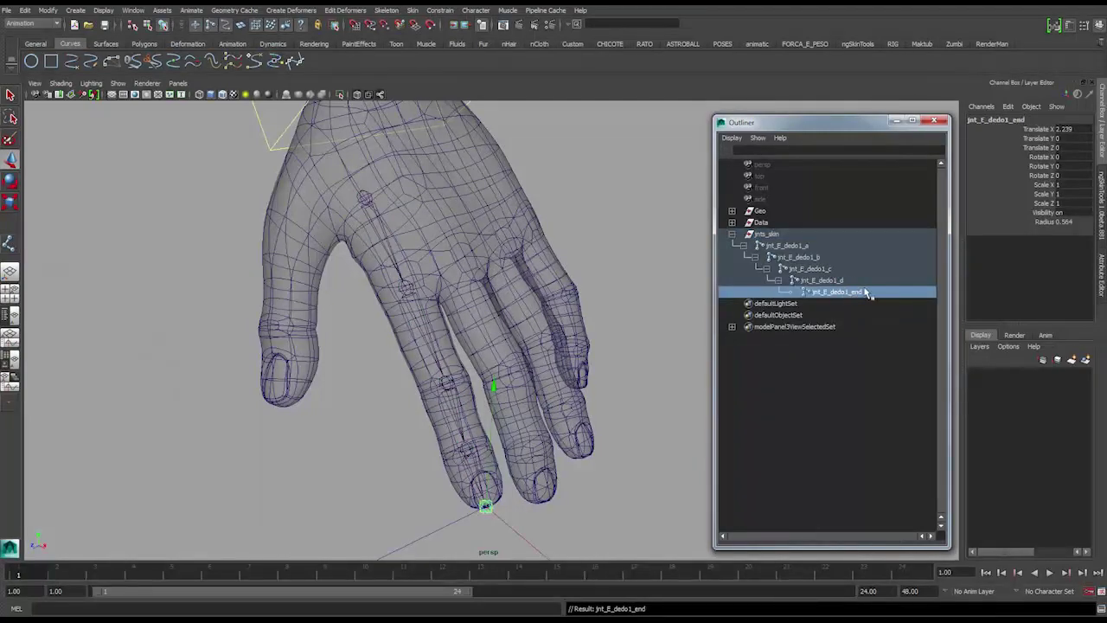
Duplicate the jnts_skin group, rename the copy jnts_FK and expand its joint hierarchy.
left_click_drag(597, 458, 597, 323, "alt")
left_click(778, 234)
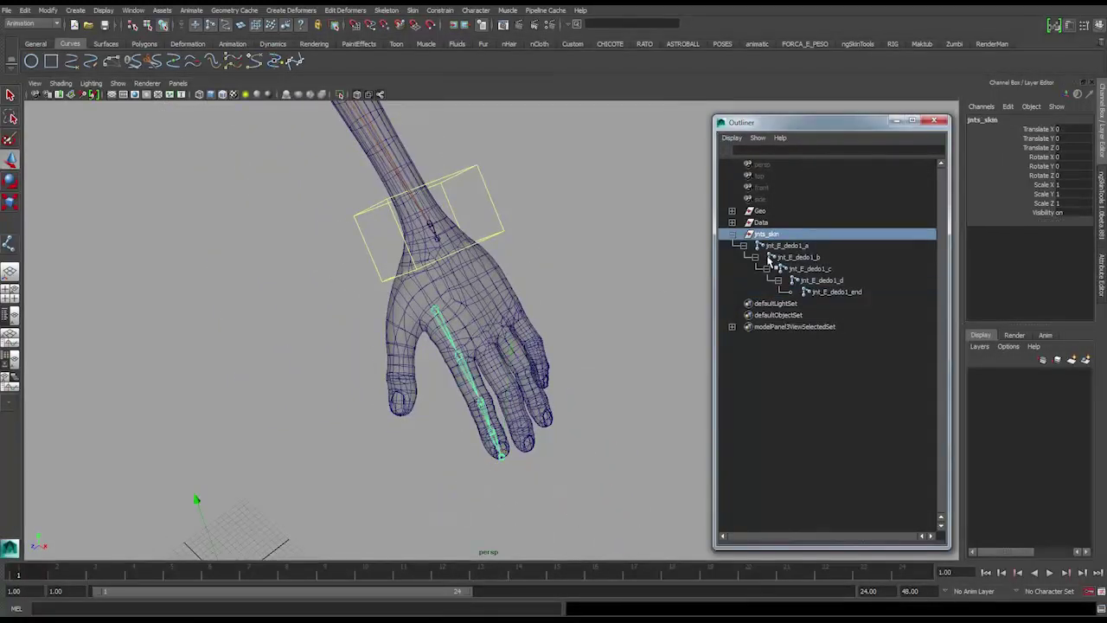
key("f")
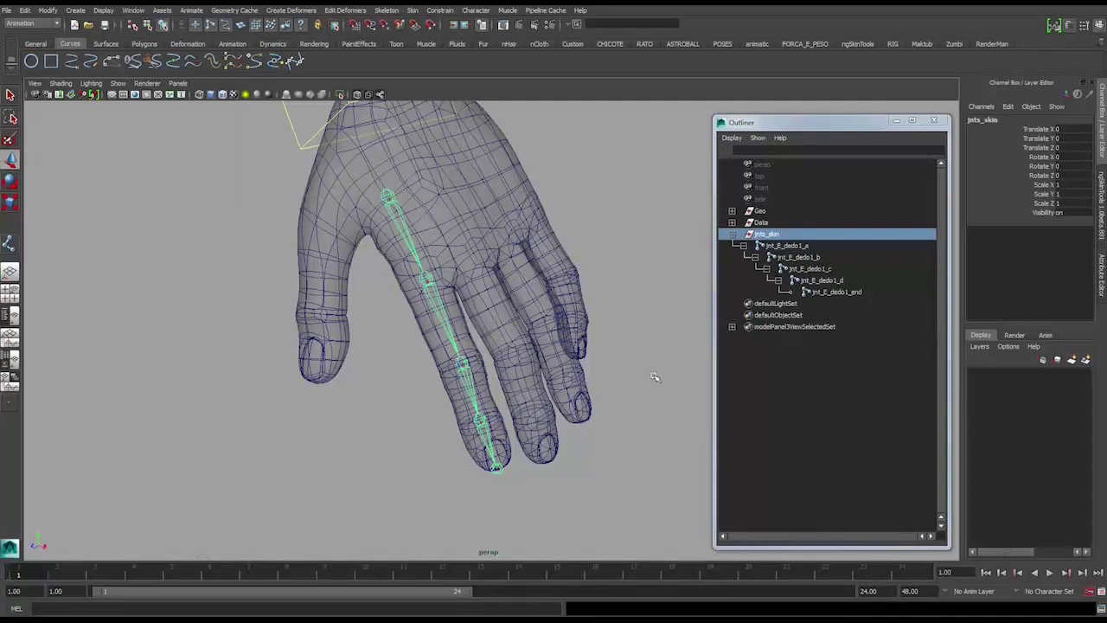
key("ctrl+d")
double_click(772, 306)
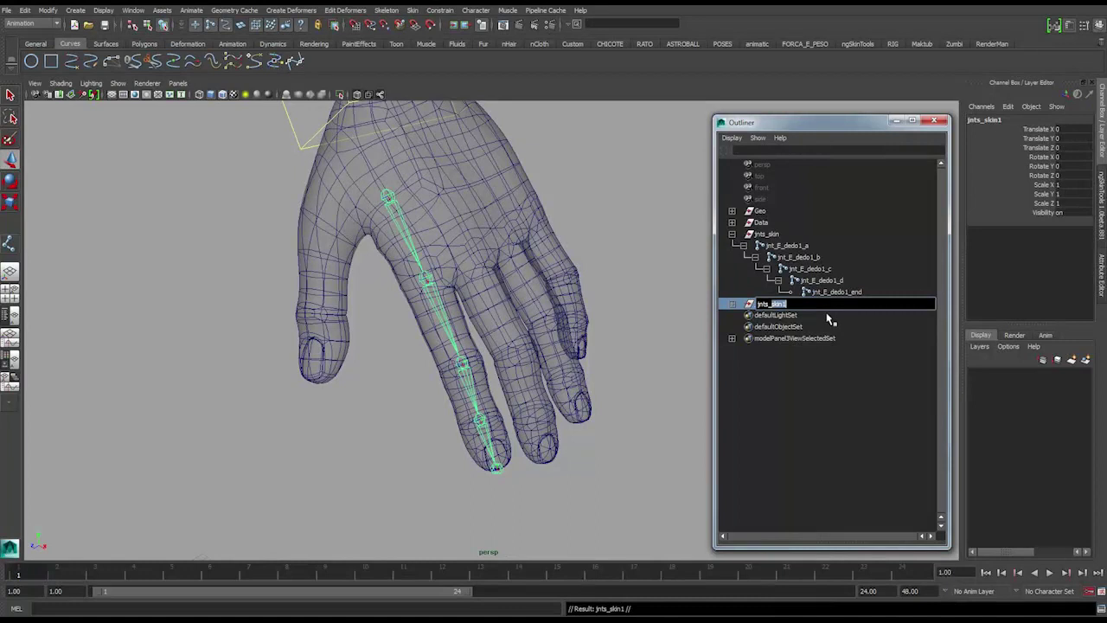
type("jnts_FK")
key("Return")
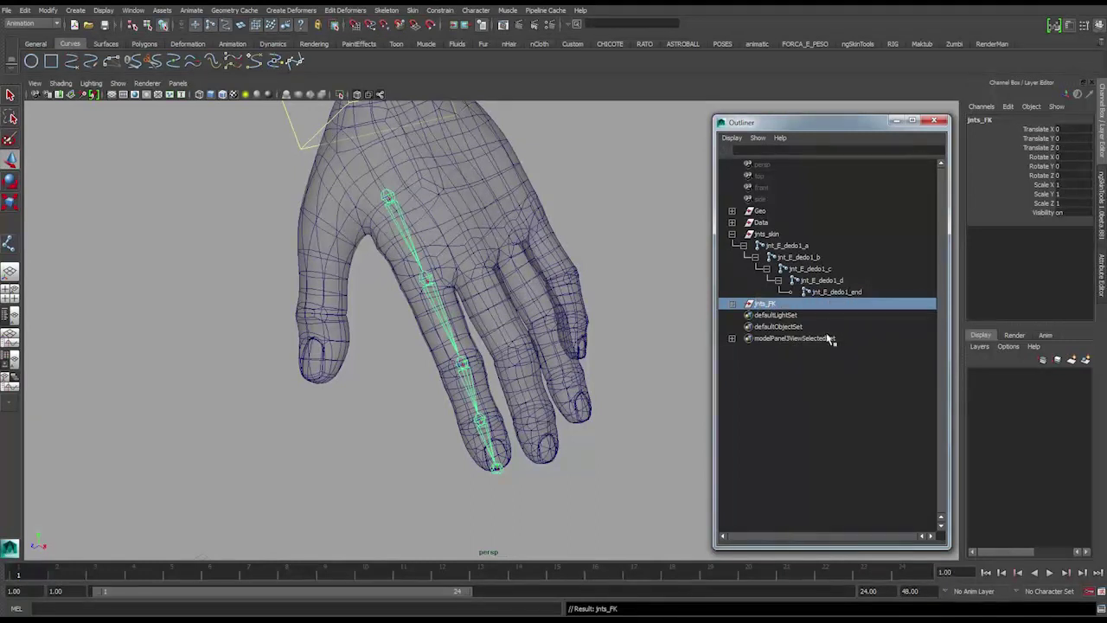
left_click(732, 305)
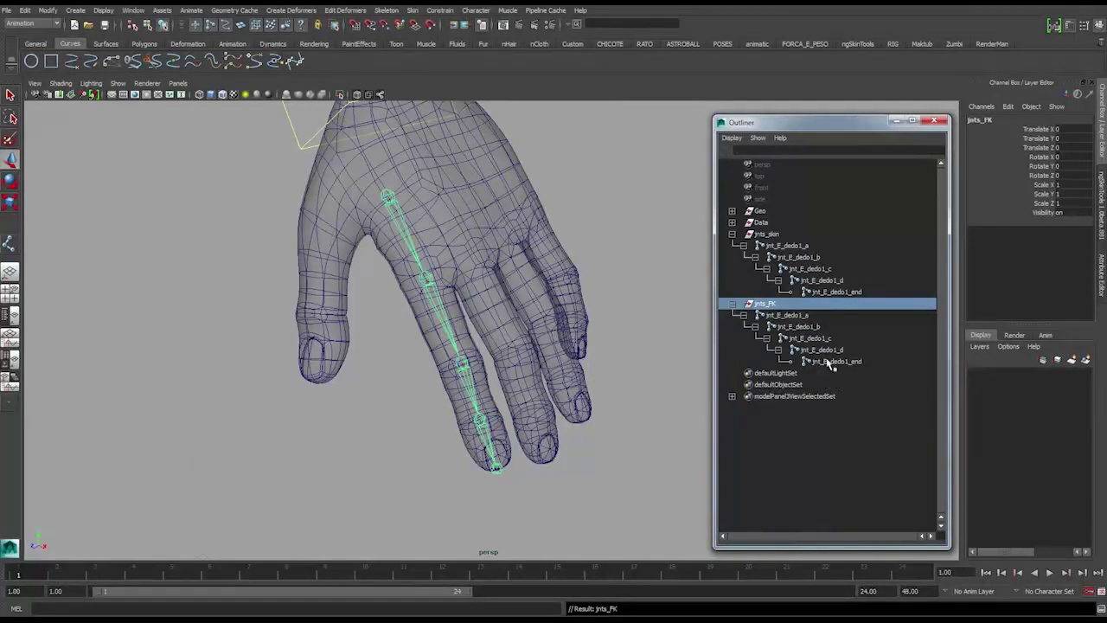
Duplicate the jnts_FK group, rename the copy jnts_IK and expand its joint hierarchy.
key("ctrl+d")
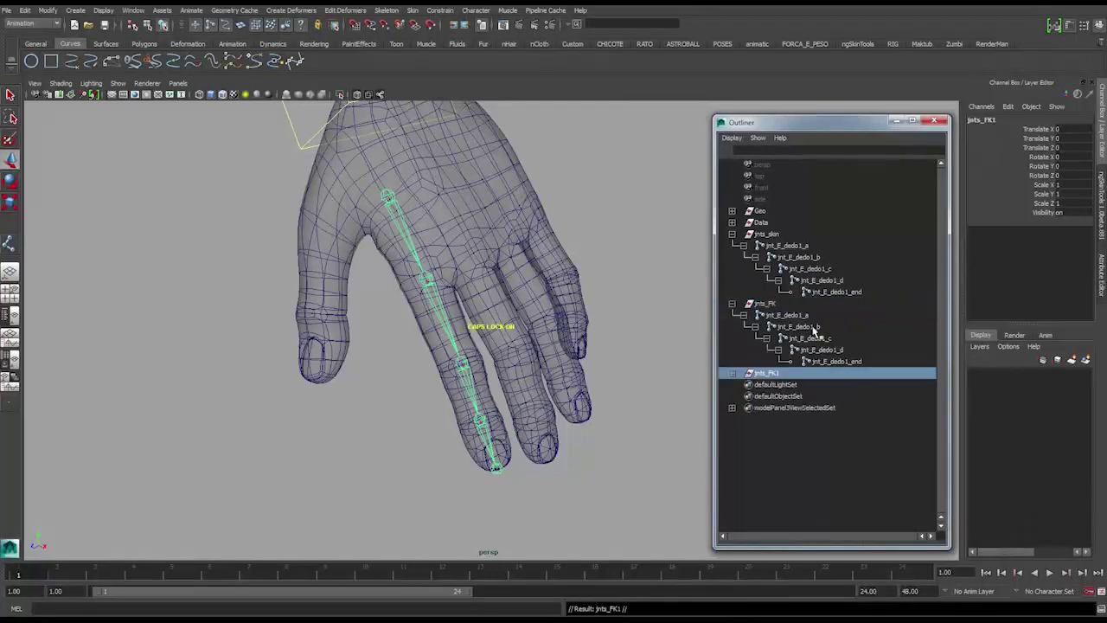
double_click(776, 375)
left_click_drag(772, 373, 810, 375)
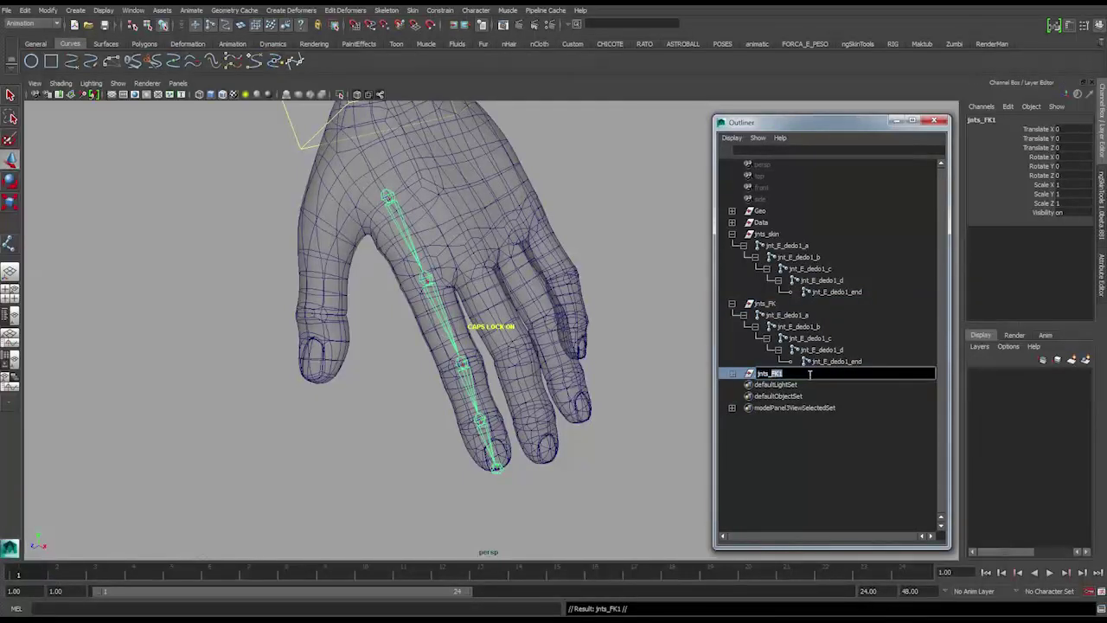
type("IK")
key("Return")
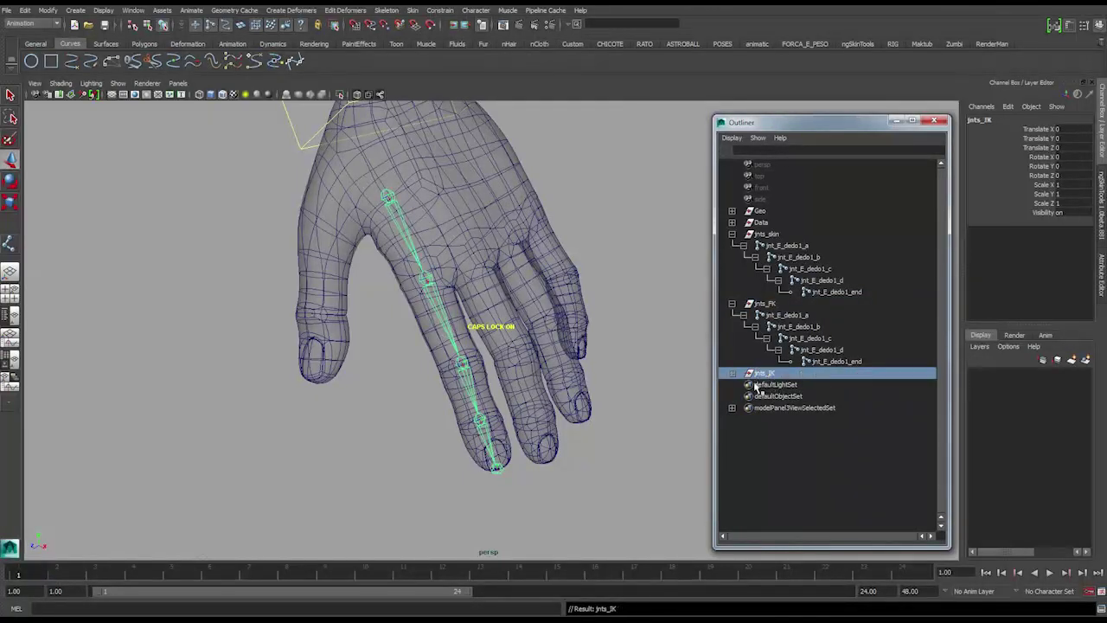
left_click(733, 373)
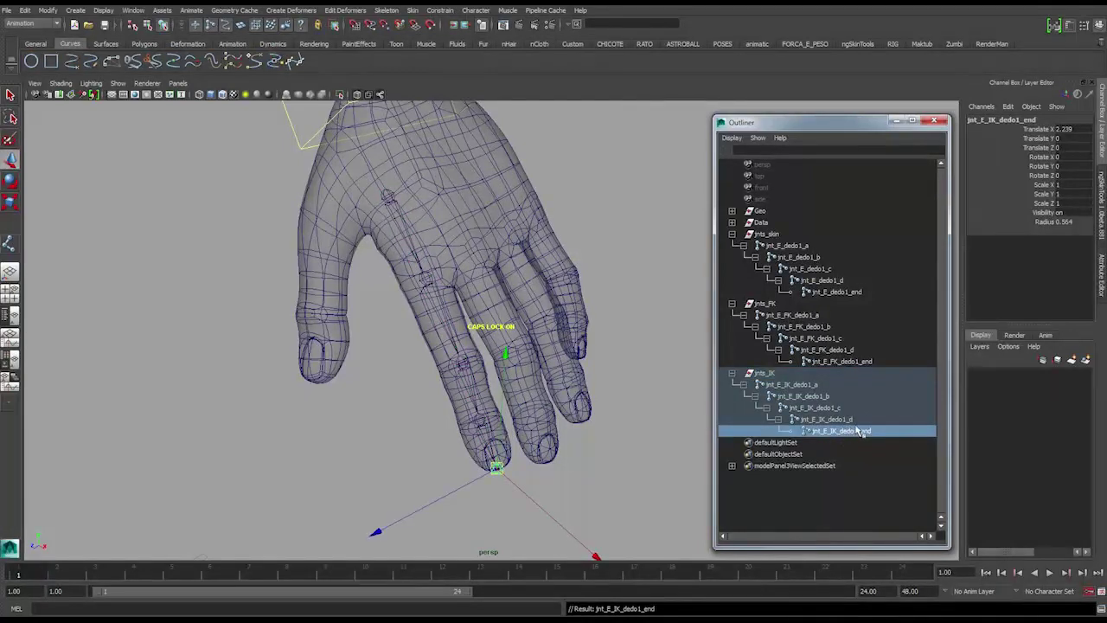
Examine the overlapping finger chains in the hand, selecting the IK chain's root joint and the skin chain's root joint in turn.
left_click_drag(631, 408, 640, 399, "alt")
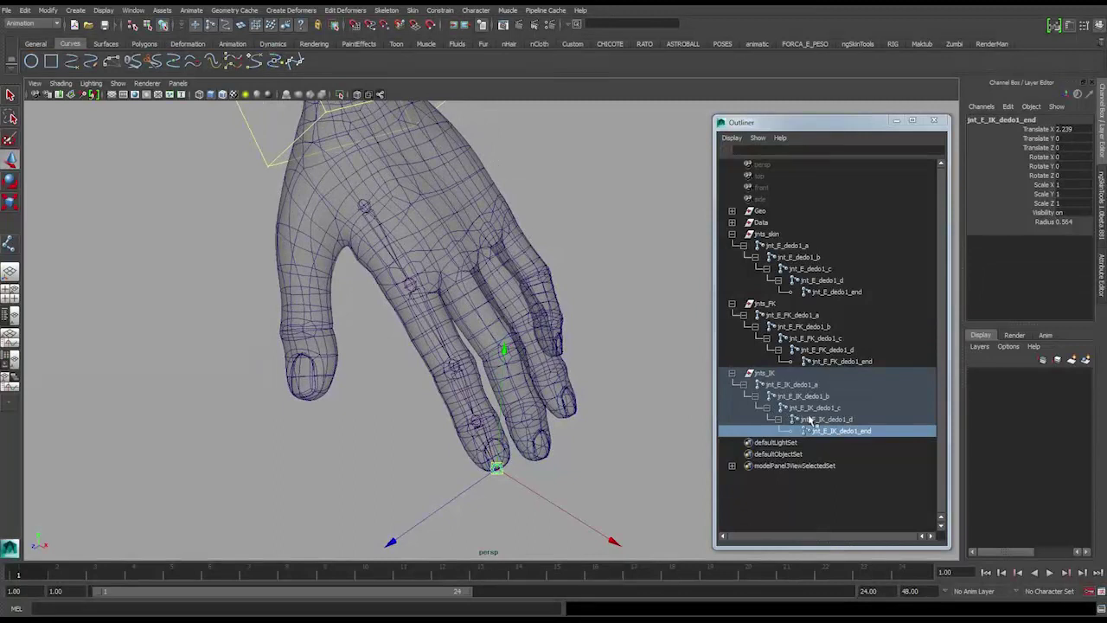
left_click(814, 385)
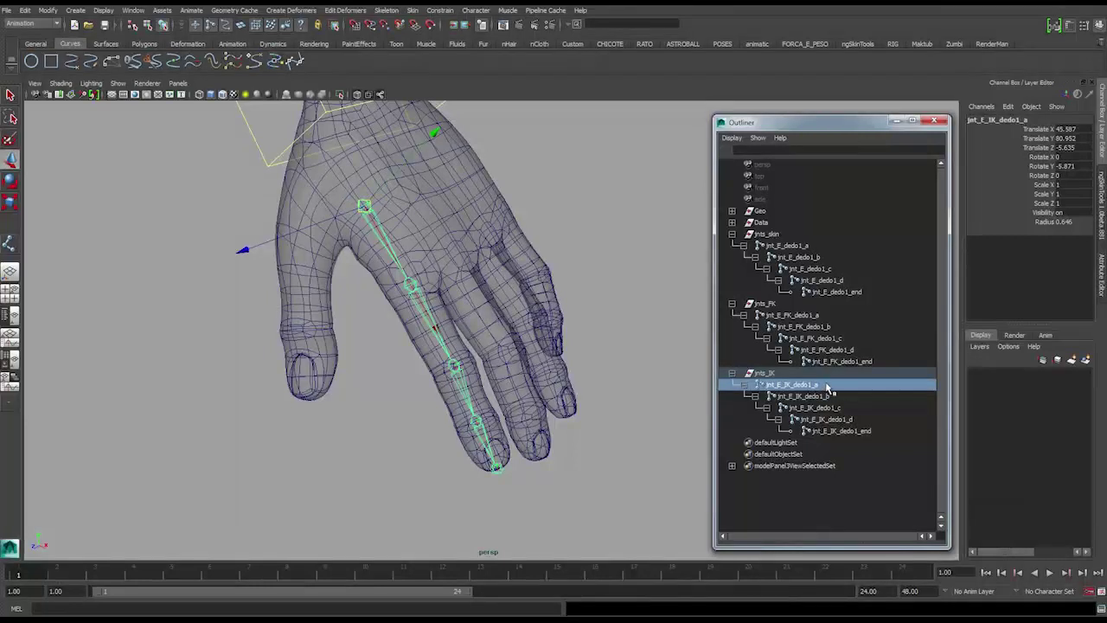
left_click(809, 246)
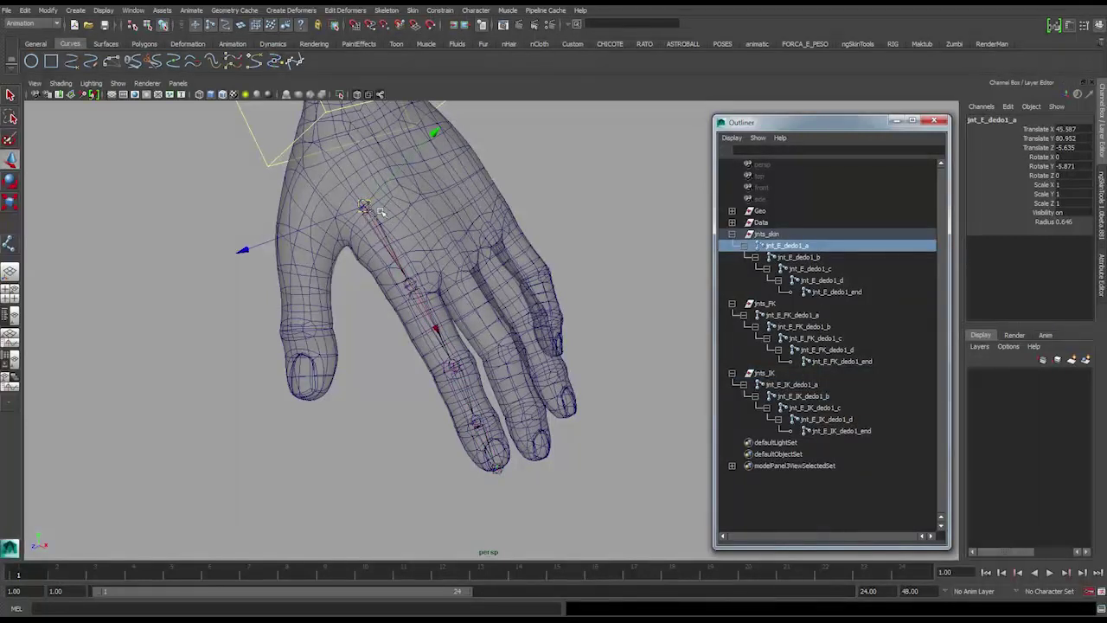
middle_click_drag(416, 216, 420, 265, "alt")
right_click_drag(421, 265, 403, 268, "alt")
left_click_drag(404, 268, 378, 270, "alt")
right_click_drag(377, 270, 396, 296, "alt")
middle_click_drag(396, 296, 461, 249, "alt")
left_click_drag(461, 249, 462, 265, "alt")
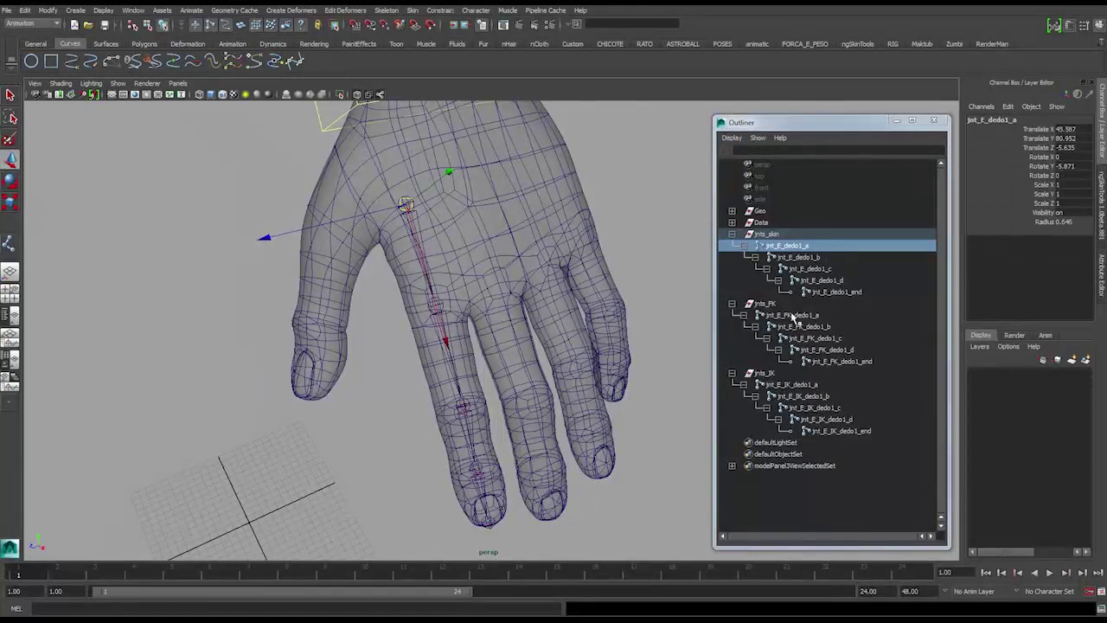
Select the skin chain's joints jnt_E_dedo1_a through jnt_E_dedo1_d, leaving out the end joint.
left_click_drag(517, 425, 677, 305, "alt")
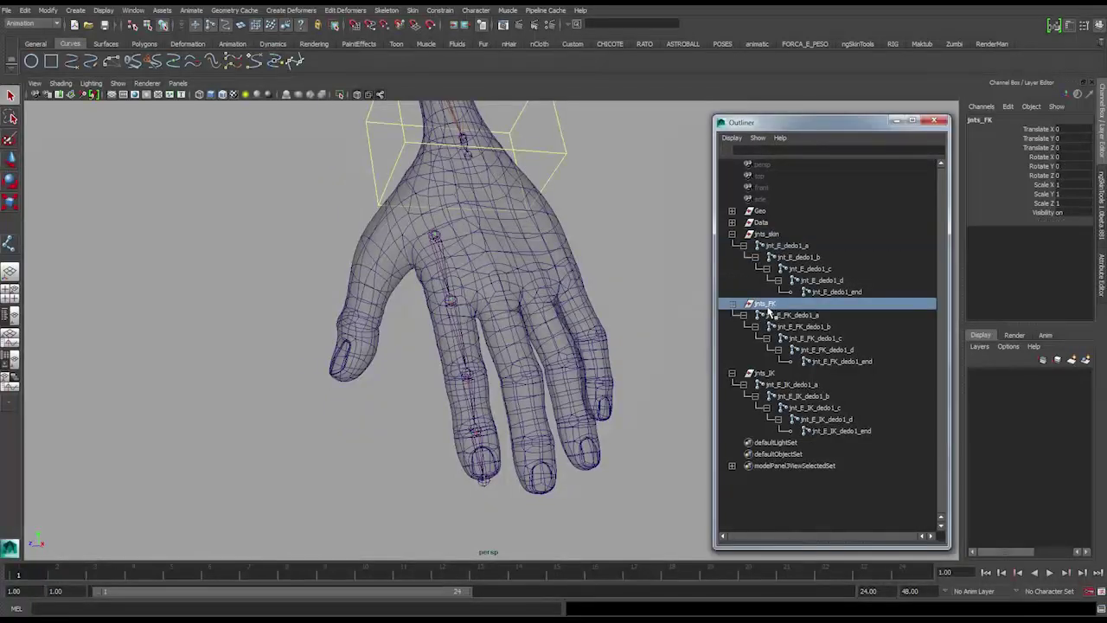
left_click(779, 374)
left_click_drag(583, 410, 562, 373, "alt")
left_click(800, 246)
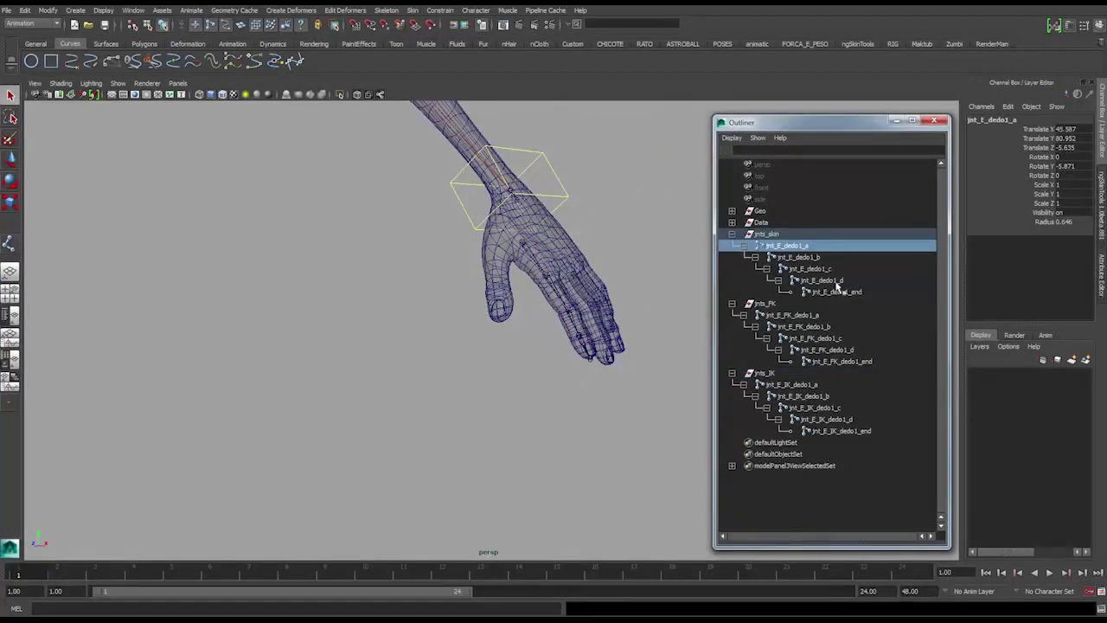
key("f")
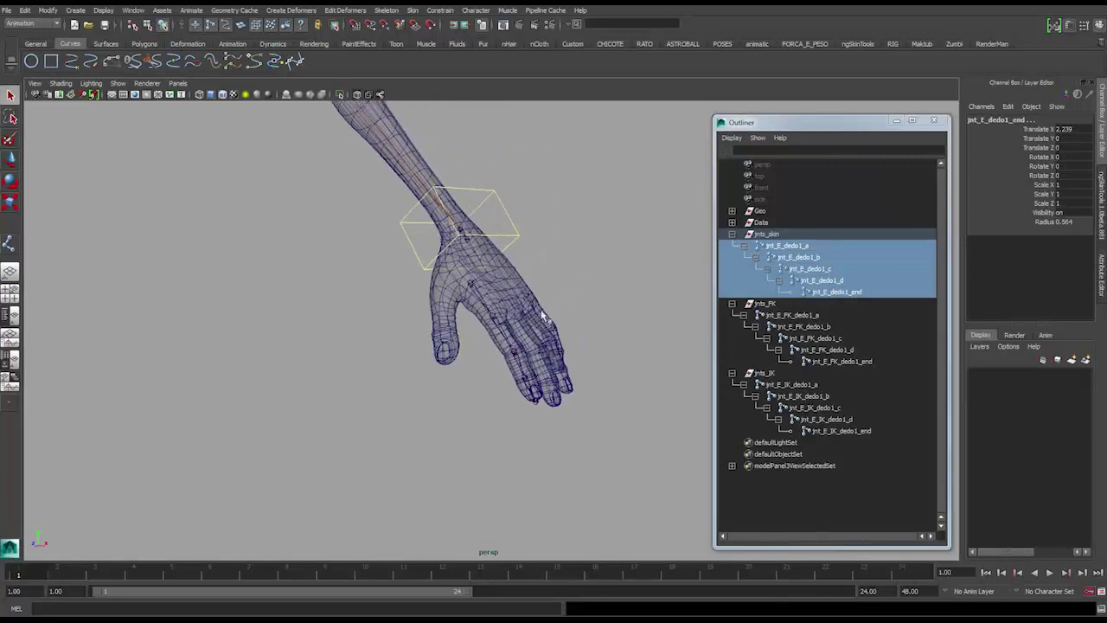
left_click(849, 295, "ctrl")
middle_click_drag(596, 302, 534, 305, "alt")
scroll(534, 304, "up", 5)
left_click_drag(534, 304, 465, 314, "alt")
middle_click_drag(465, 314, 488, 306, "alt")
right_click_drag(487, 305, 451, 267, "alt")
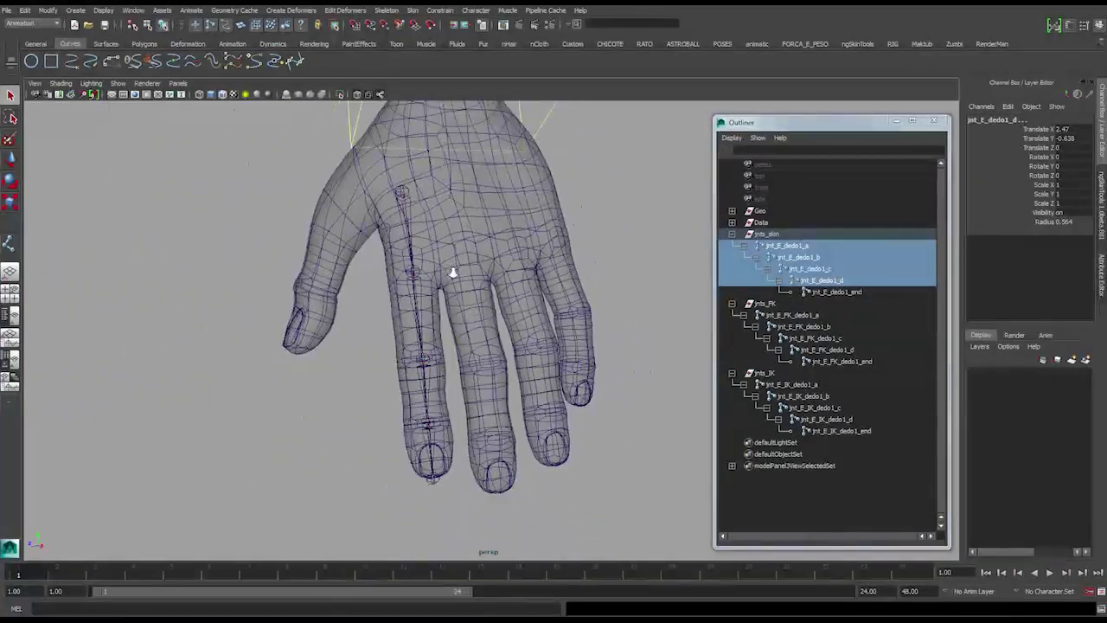
middle_click_drag(451, 266, 452, 305, "alt")
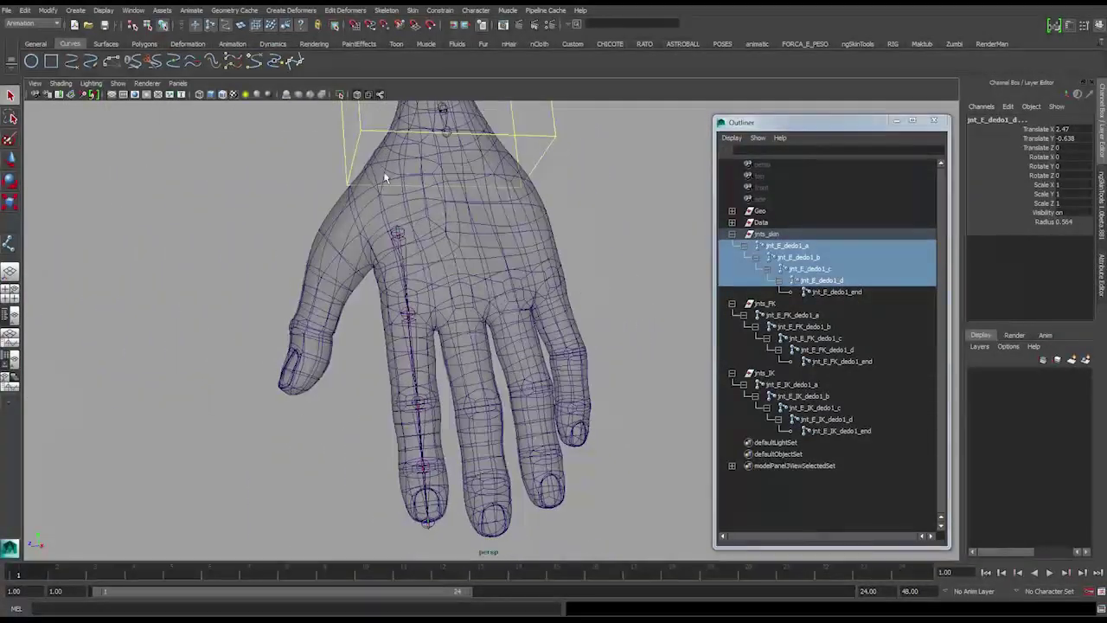
Add the geo_corpo mesh to the selected skin joints and check the whole arm.
left_click(490, 278, "shift")
left_click_drag(504, 306, 595, 253, "alt")
middle_click_drag(596, 254, 472, 346, "alt")
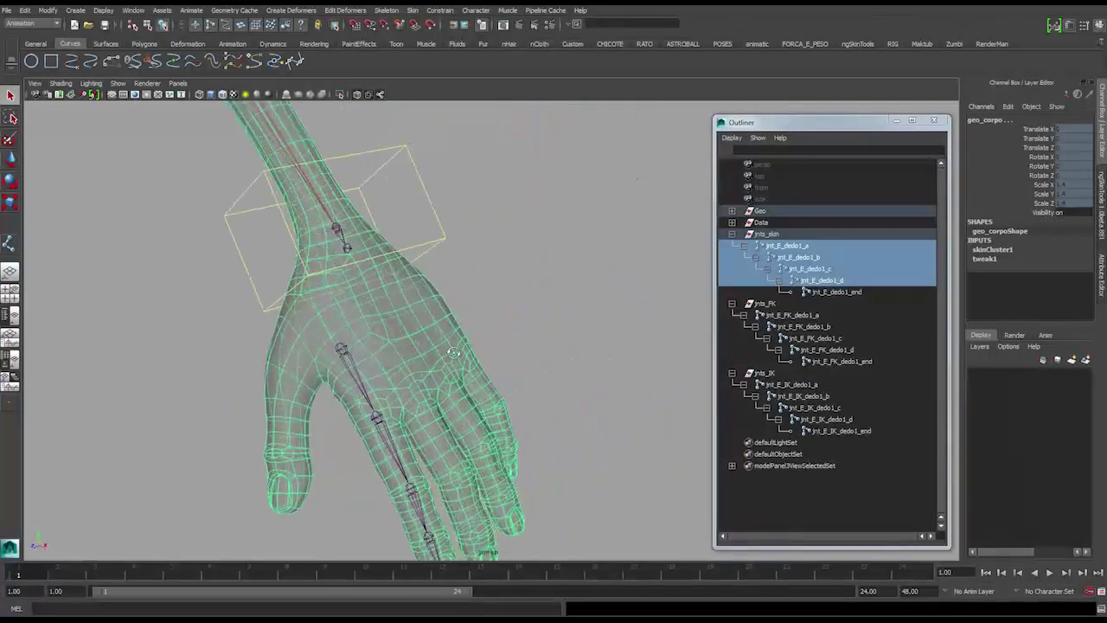
right_click_drag(472, 346, 426, 310, "alt")
right_click_drag(433, 247, 398, 217, "alt")
middle_click_drag(398, 216, 504, 340, "alt")
right_click_drag(504, 340, 465, 301, "alt")
middle_click_drag(465, 300, 465, 360, "alt")
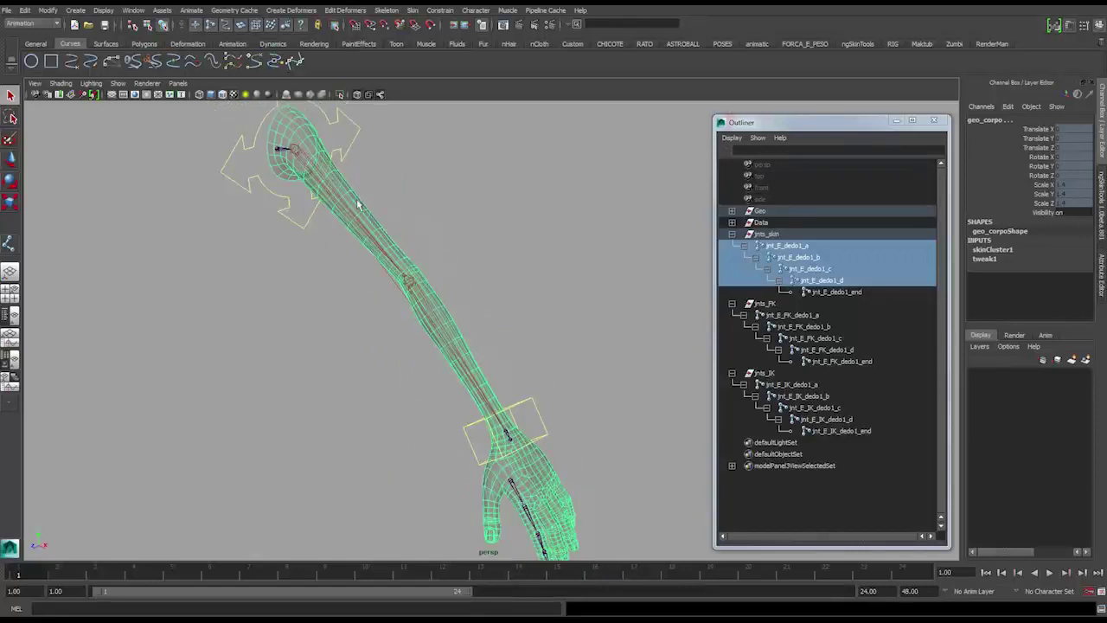
left_click_drag(452, 347, 463, 243, "alt")
Open the Add Influence options and keep Lock weights enabled.
left_click(410, 9)
mouse_move(424, 29)
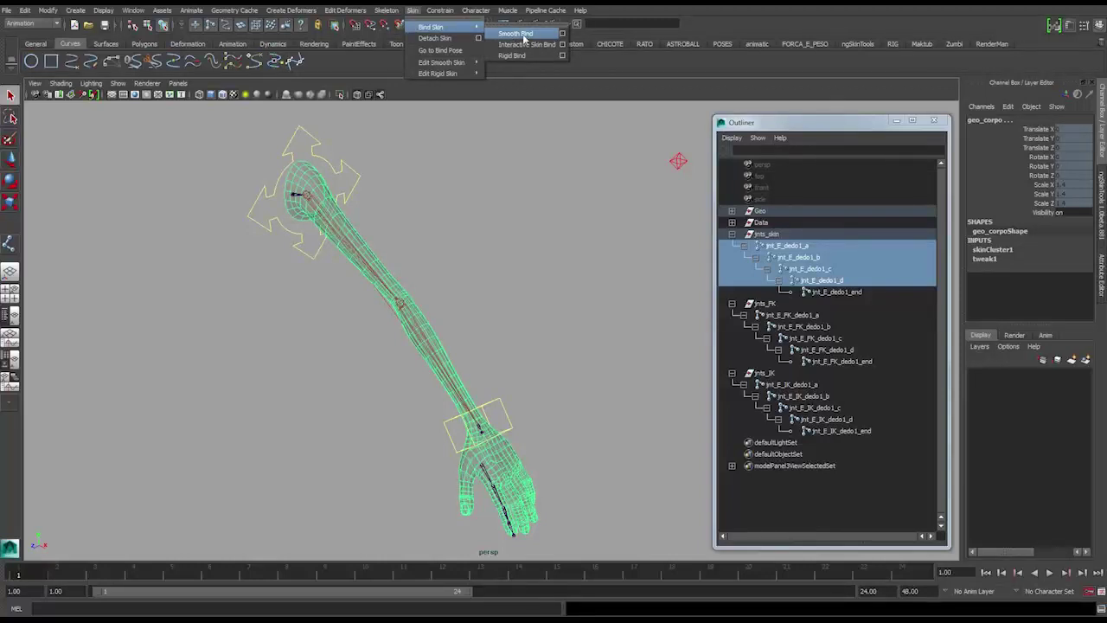
mouse_move(459, 66)
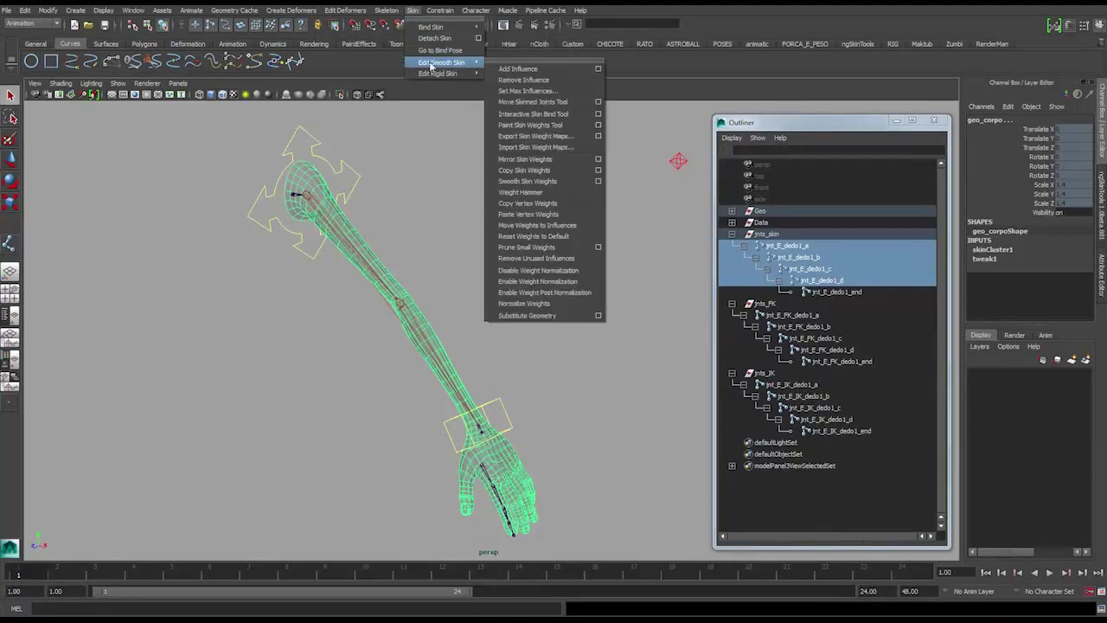
left_click(598, 68)
left_click_drag(235, 144, 744, 142)
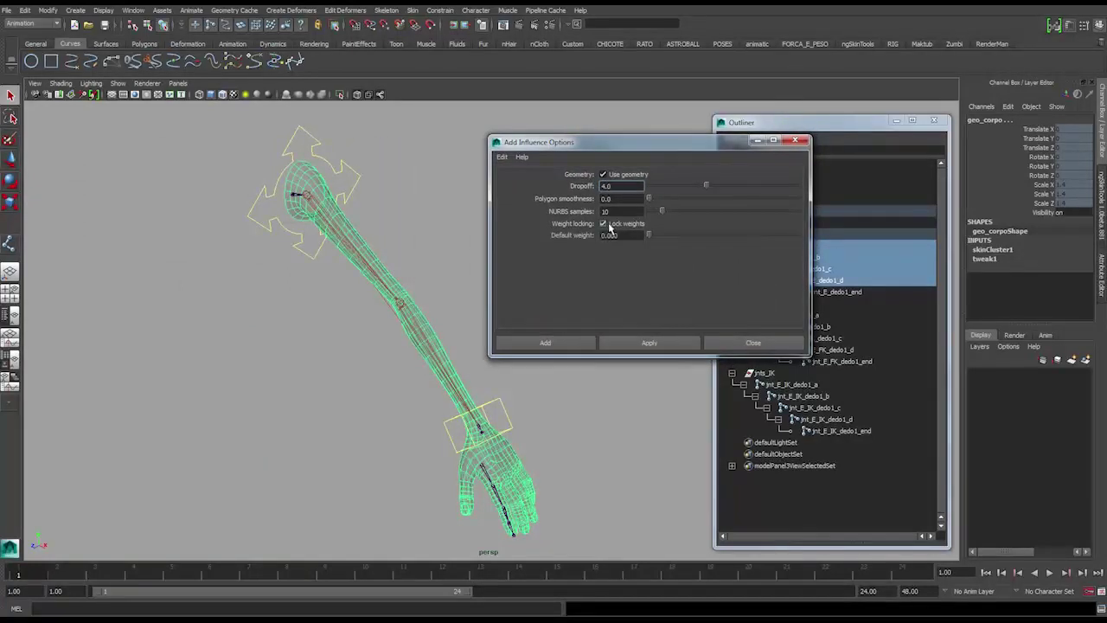
left_click(605, 224)
left_click(605, 224)
Add the four selected finger joints to the arm mesh as skin influences, using geometry with dropoff 4.0, locked weights and default weight 0.
left_click_drag(424, 258, 364, 289, "alt")
middle_click_drag(471, 461, 441, 410, "alt")
right_click_drag(441, 410, 502, 422, "alt")
left_click_drag(409, 479, 408, 378, "alt")
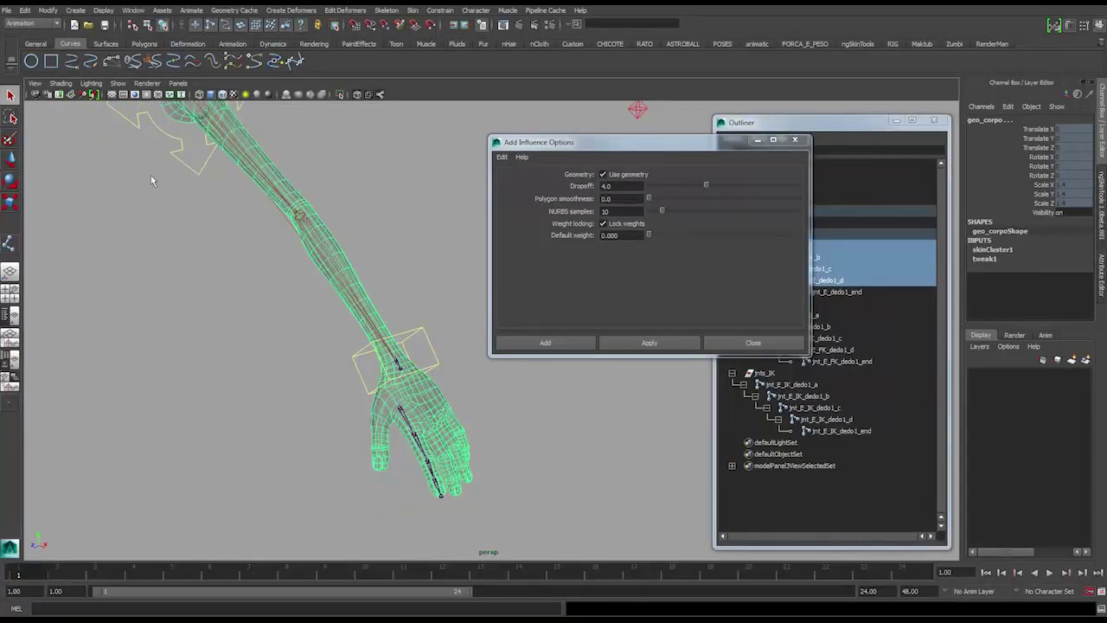
left_click_drag(430, 386, 413, 329, "alt")
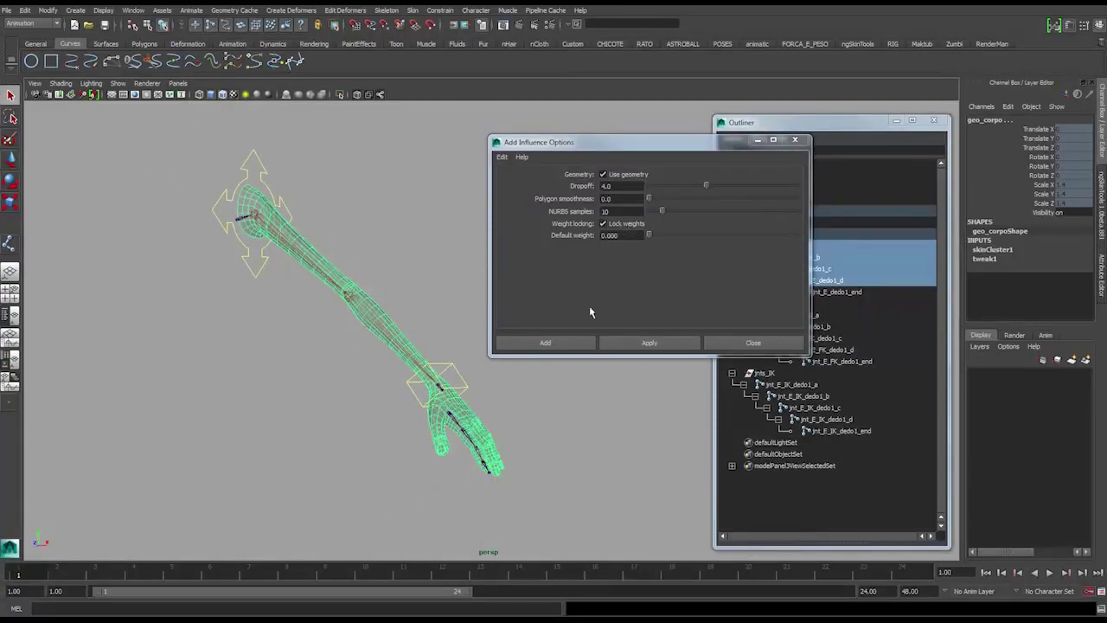
left_click(569, 348)
Select the geo_corpo mesh alone and activate the Paint Skin Weights Tool on it.
right_click_drag(517, 375, 550, 410, "alt")
left_click_drag(519, 403, 428, 369, "alt")
left_click(424, 365)
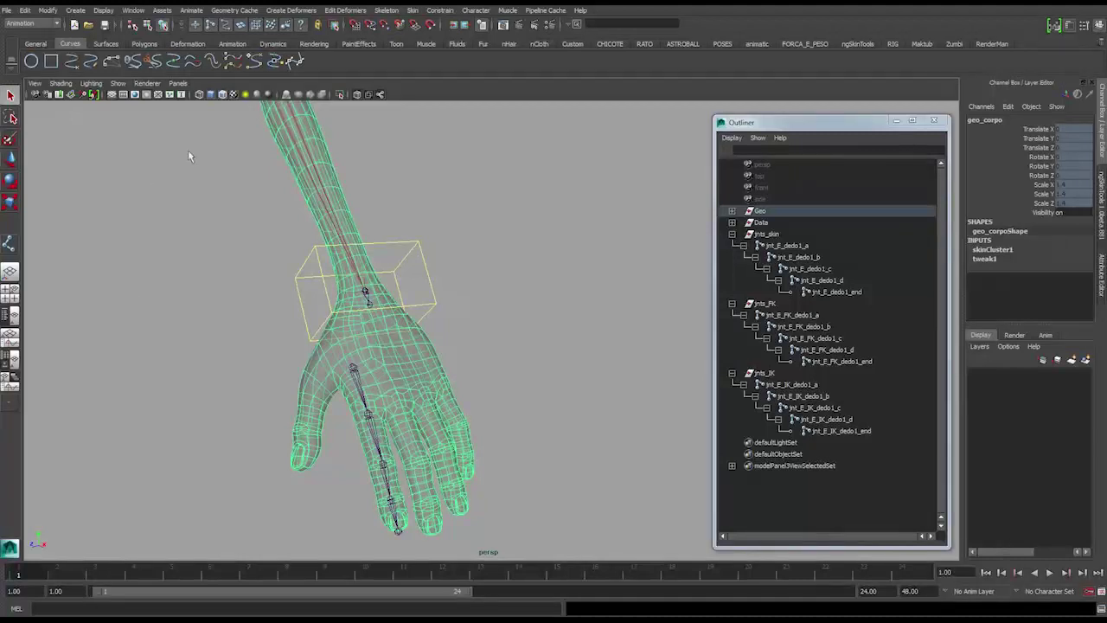
left_click(235, 44)
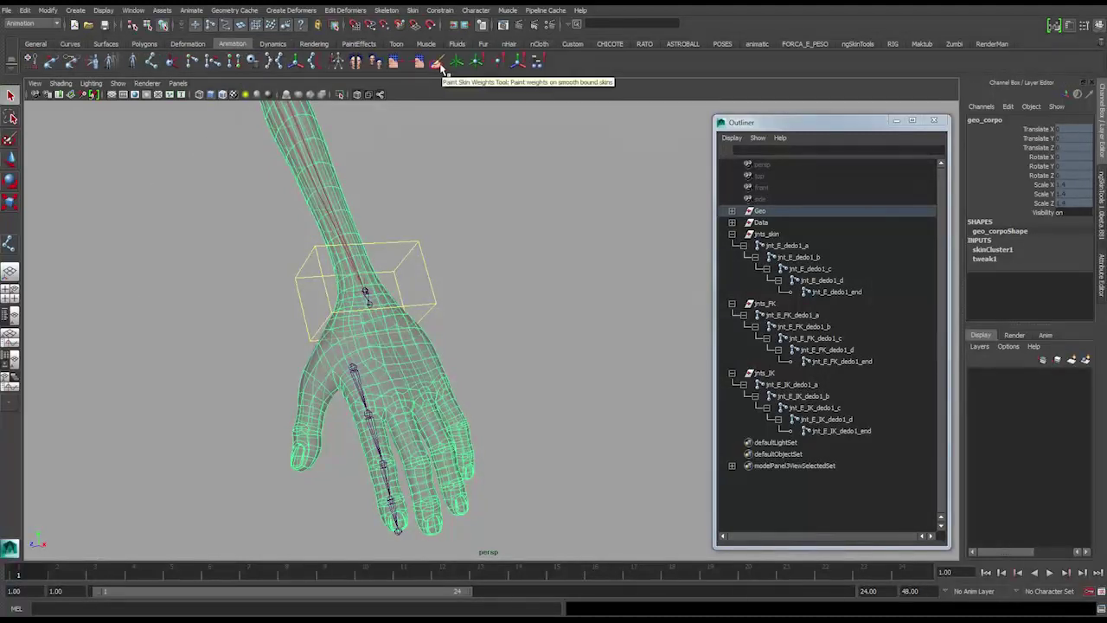
left_click(439, 65)
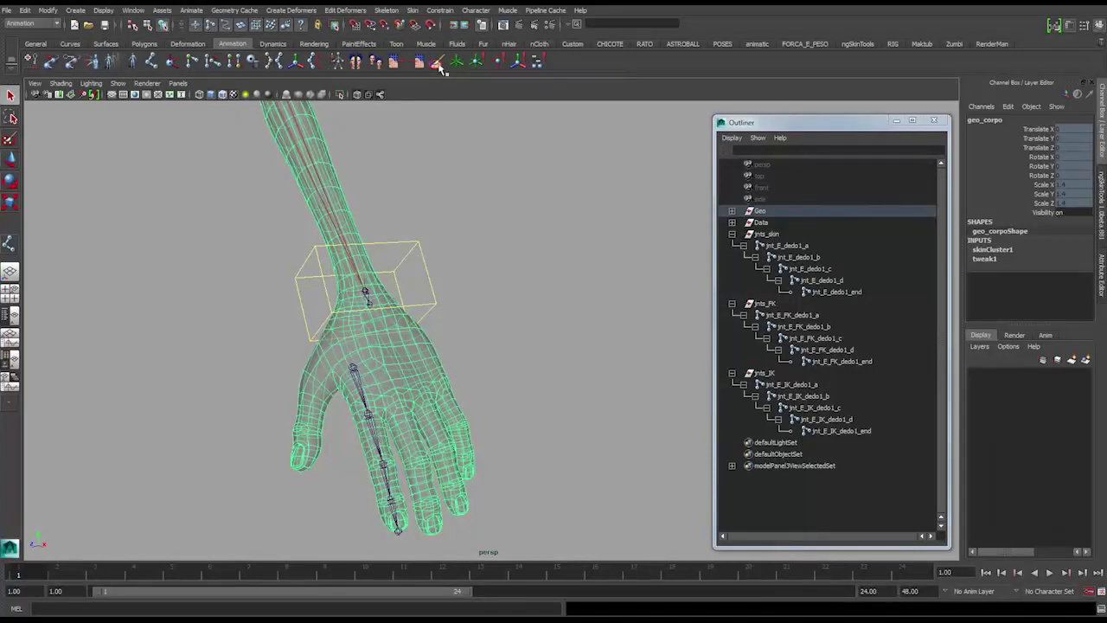
scroll(488, 389, "up", 8)
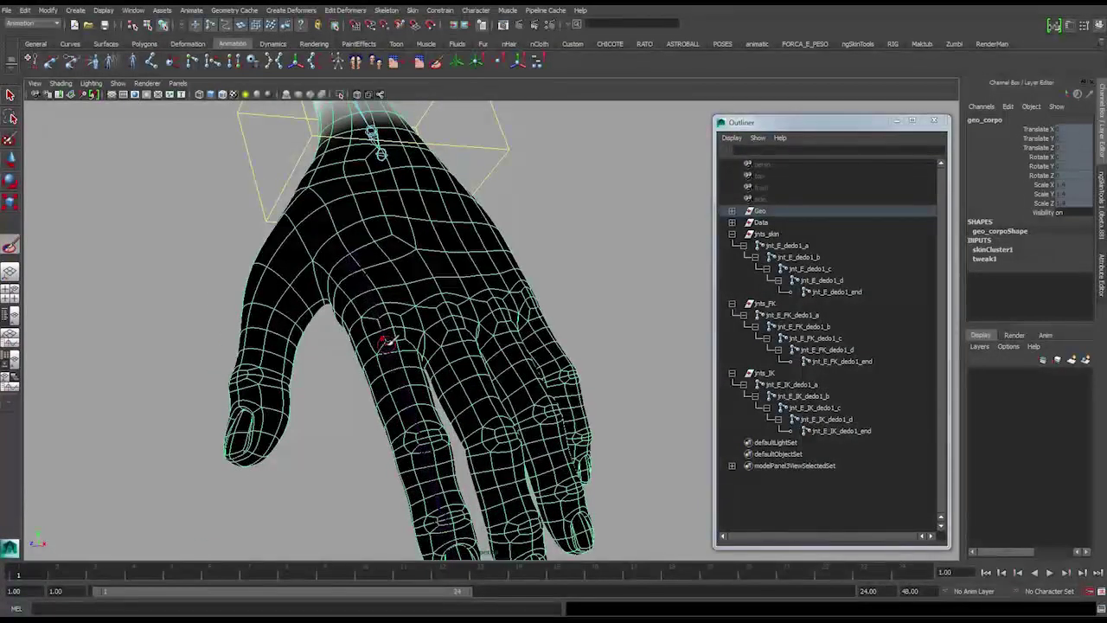
right_click_drag(387, 343, 391, 317)
middle_click_drag(422, 340, 448, 334, "alt")
scroll(448, 334, "down", 3)
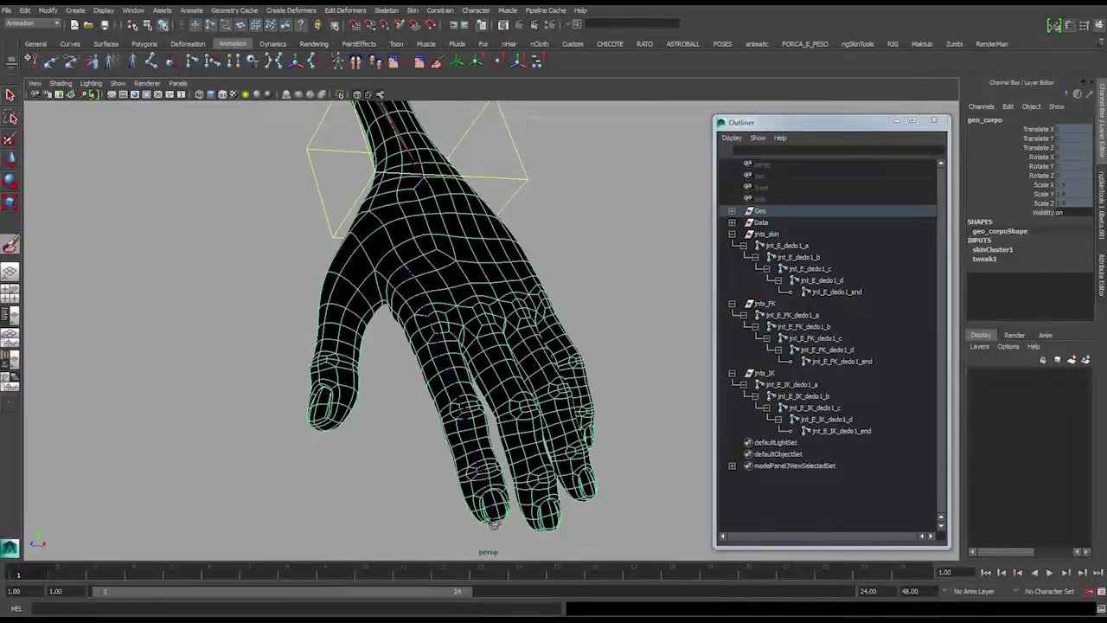
Open the Paint Skin Weights Tool settings and select the influences jnt_E_dedo1_a through jnt_E_dedo1_d, framing the index finger.
double_click(9, 246)
left_click(122, 227)
left_click(131, 260)
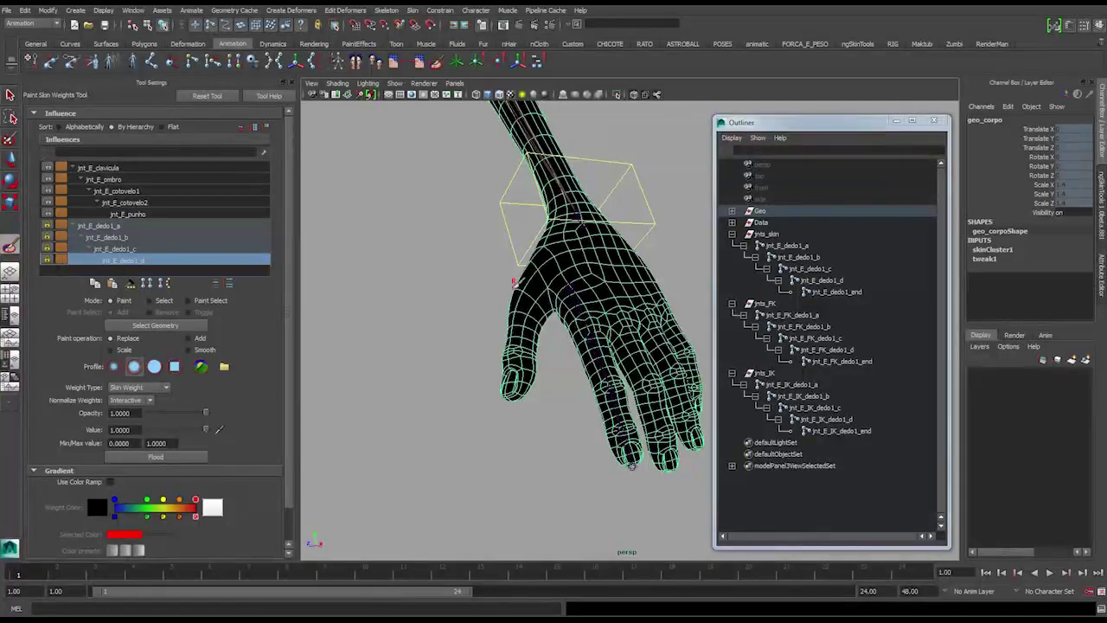
middle_click_drag(472, 262, 404, 259, "alt")
scroll(404, 260, "up", 4)
mouse_move(526, 315)
right_mouse_down("alt")
mouse_move(548, 304)
mouse_move(525, 312)
right_mouse_up("alt")
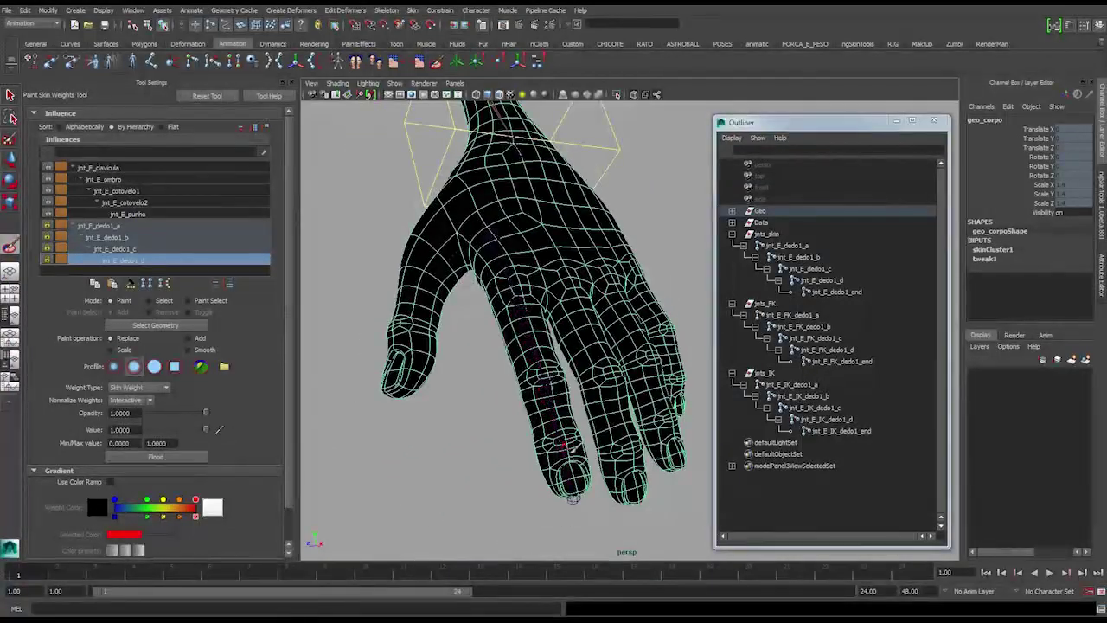
left_click_drag(566, 428, 615, 404, "alt")
middle_click_drag(616, 404, 493, 395, "alt")
right_click_drag(545, 389, 507, 378, "alt")
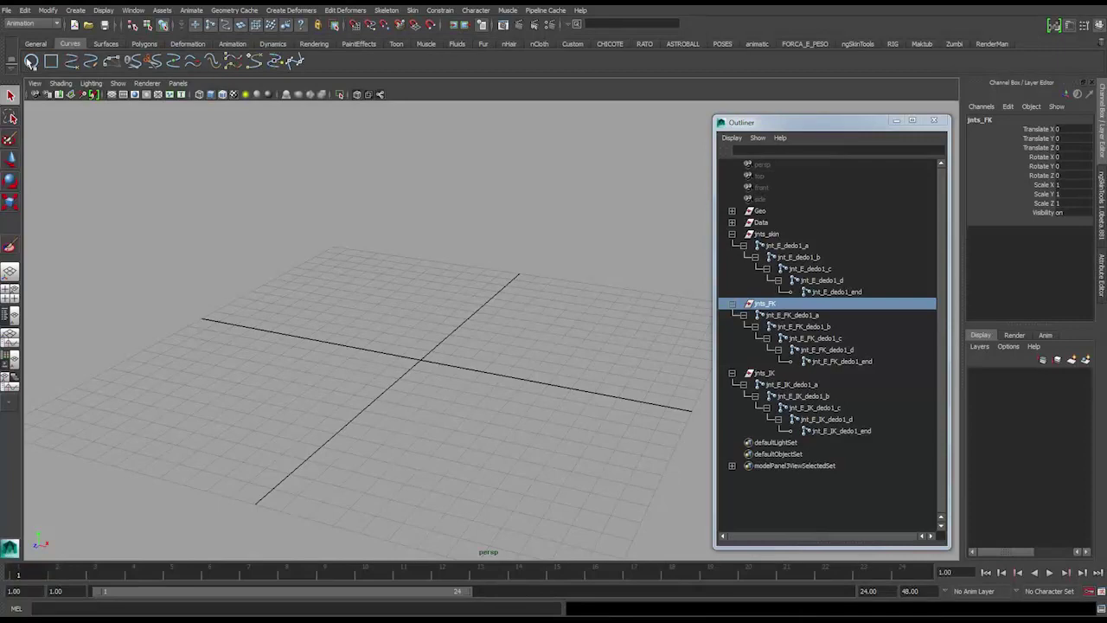
Create a NURBS circle at the origin, group it and expand the group.
left_click(31, 62)
left_click_drag(472, 337, 424, 366, "alt")
key("r")
left_click_drag(521, 383, 483, 353, "alt")
key("w")
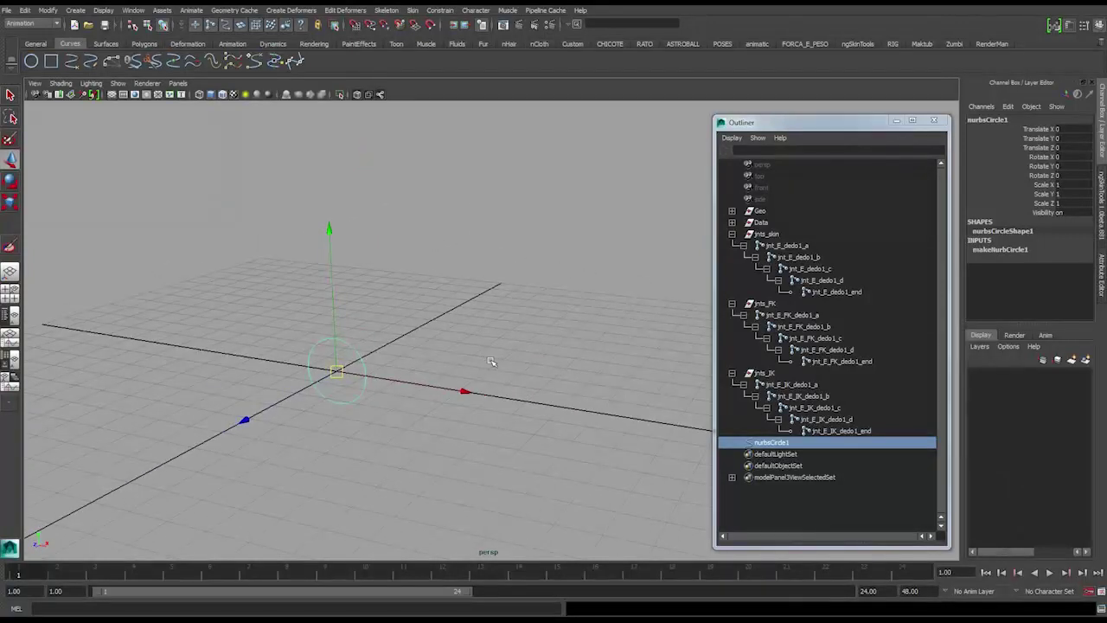
key("ctrl+g")
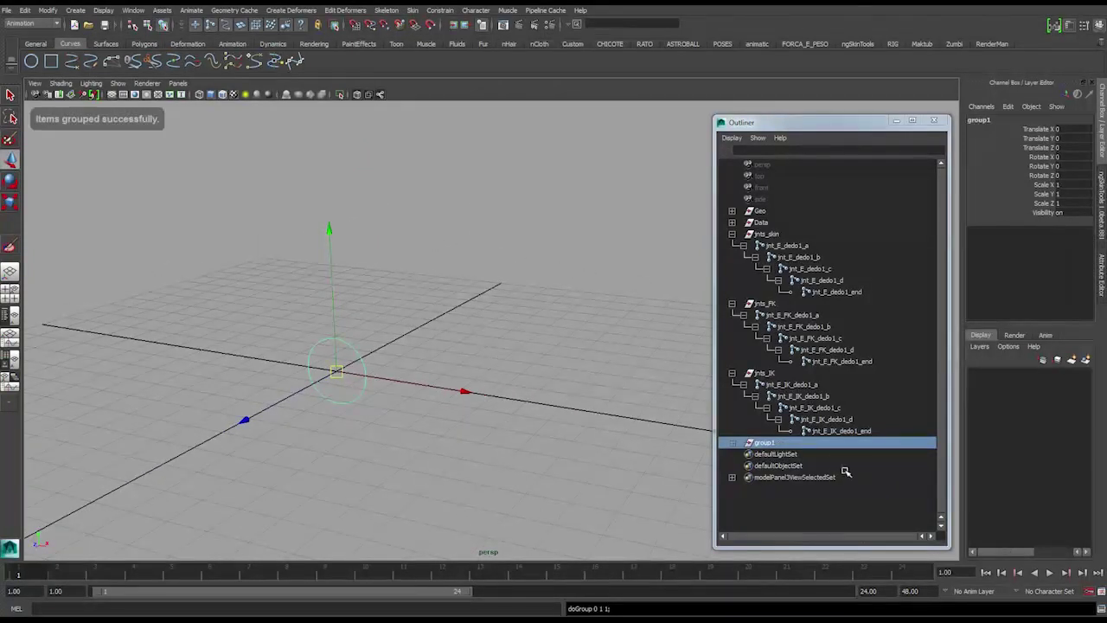
left_click(732, 442)
left_click(776, 454)
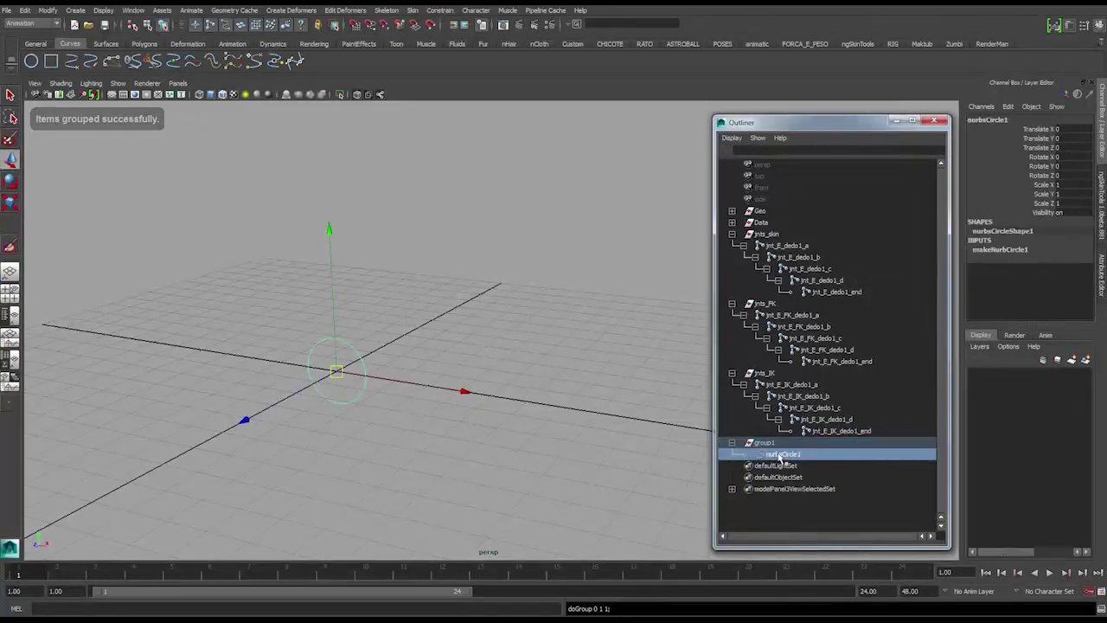
Rename the circle ctrl_E_FK_dedo1_a and its parent group grp_E_FK_dedo1_a.
double_click(779, 454)
type("ctrl_E_FK_dedo1_a")
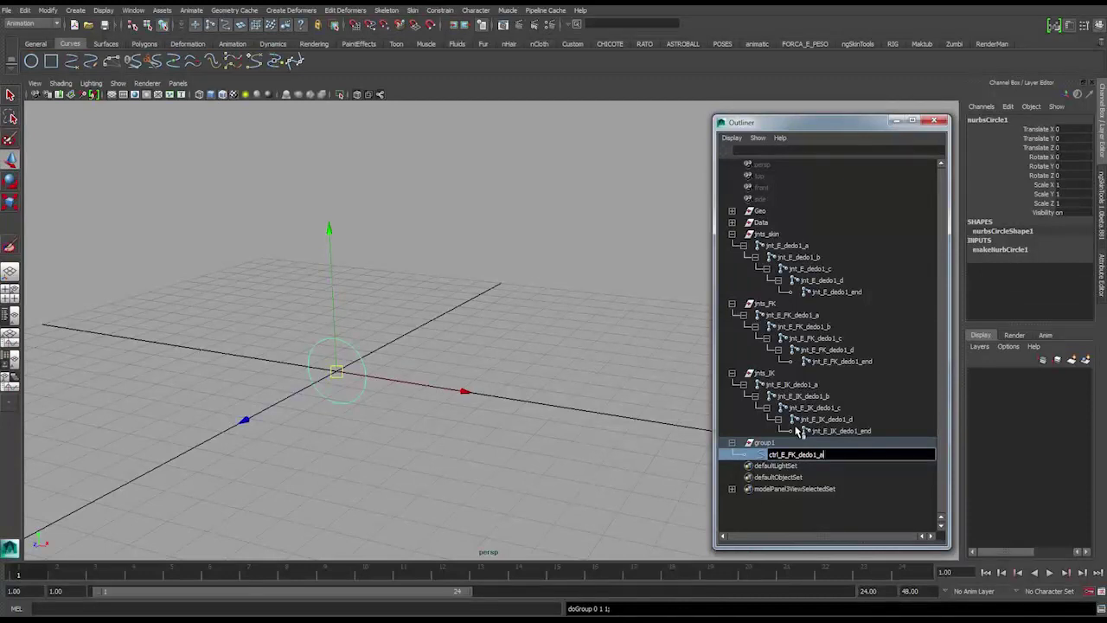
key("shift+Home")
key("ctrl+c")
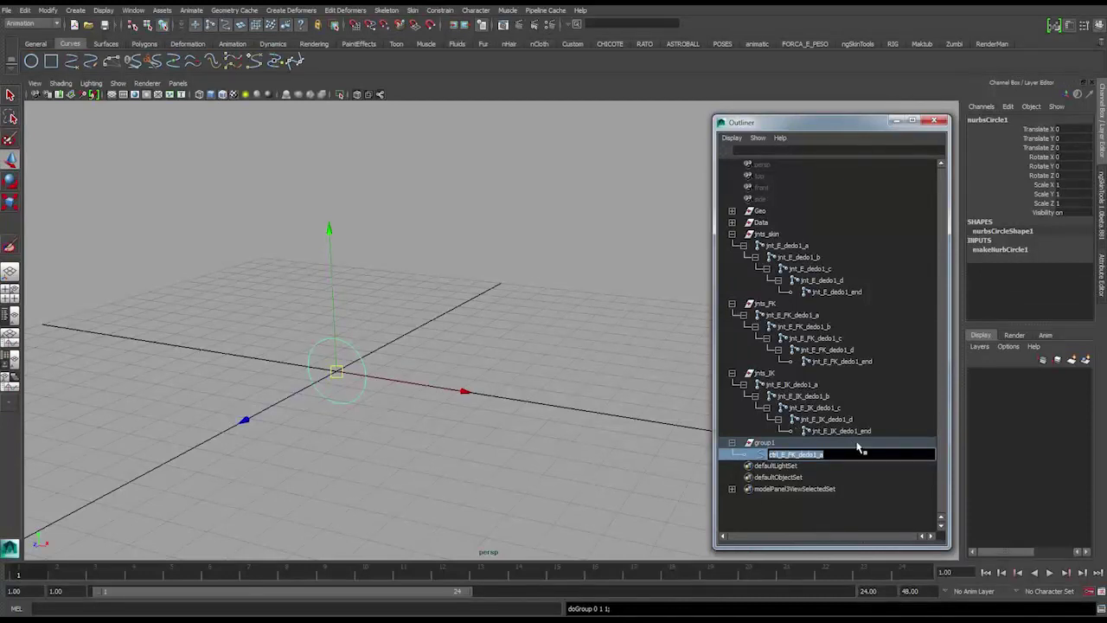
double_click(764, 443)
key("ctrl+v")
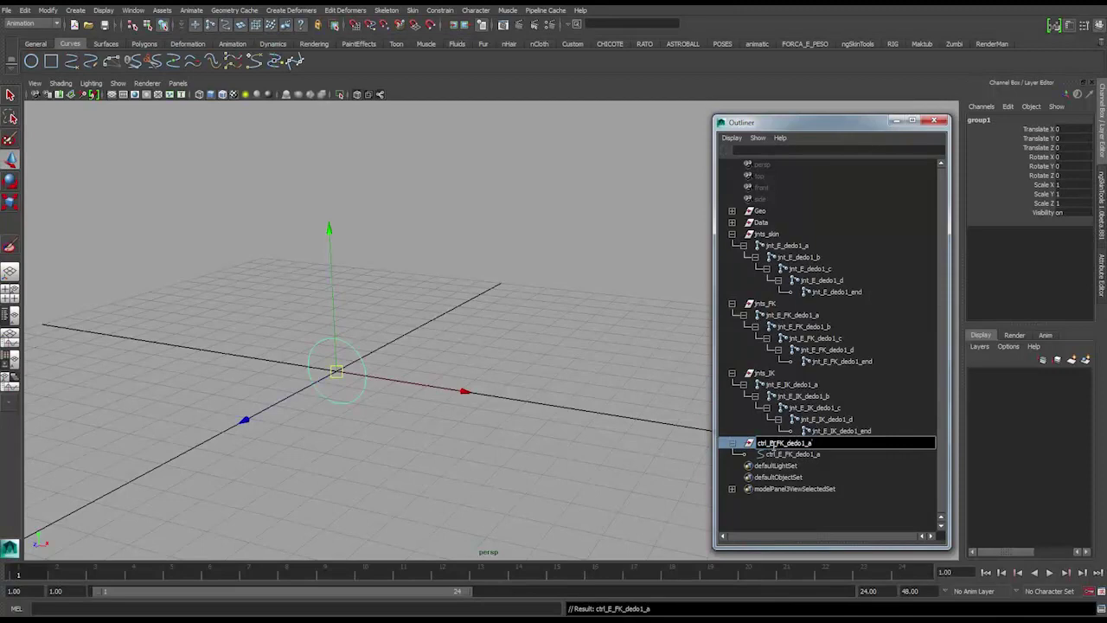
left_click_drag(768, 443, 705, 432)
type("grp")
key("Return")
Examine the control group's position at the origin relative to the hand and its finger joints.
key("f")
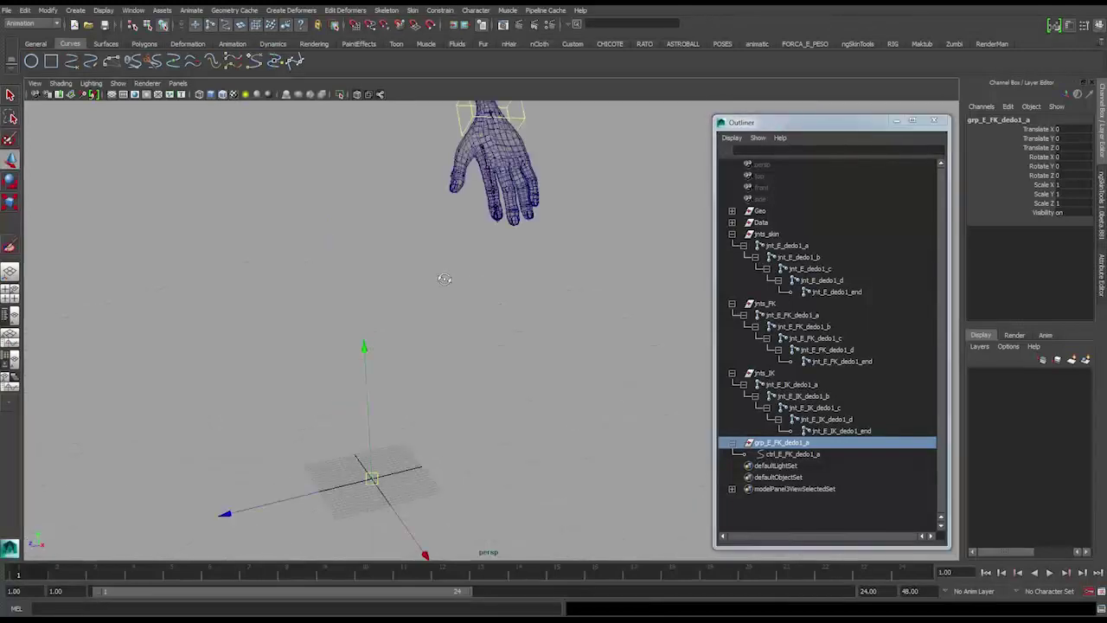
middle_click_drag(450, 353, 443, 336, "alt")
right_click_drag(443, 335, 474, 335, "alt")
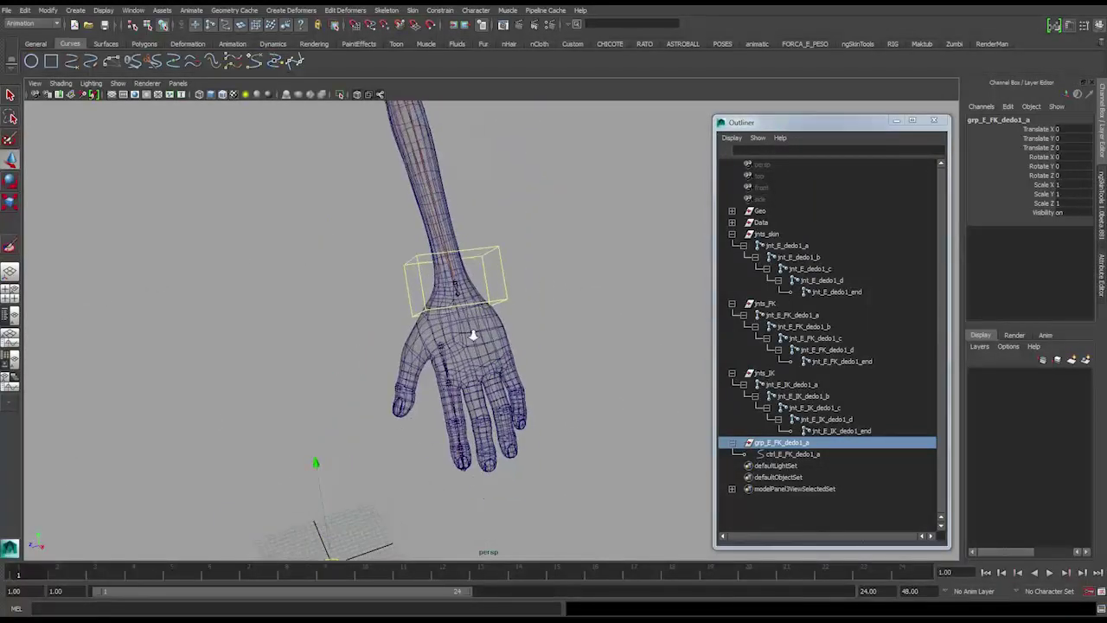
middle_click_drag(474, 335, 509, 250, "alt")
right_click_drag(368, 284, 411, 282, "alt")
middle_click_drag(412, 282, 359, 386, "alt")
right_click_drag(360, 386, 489, 376, "alt")
right_click_drag(557, 431, 418, 411, "alt")
left_click_drag(418, 411, 494, 351, "alt")
right_click_drag(497, 378, 463, 365, "alt")
left_click_drag(463, 364, 442, 366, "alt")
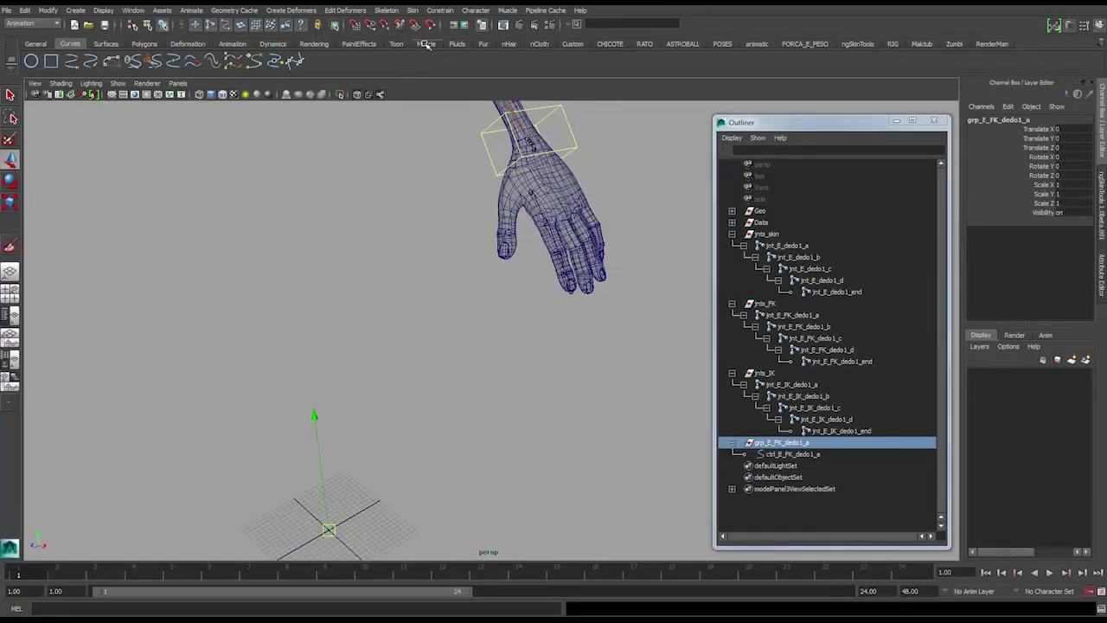
Open the Parent Constraint options, with Maintain offset off and all translate and rotate axes on, and frame the hand.
left_click(447, 11)
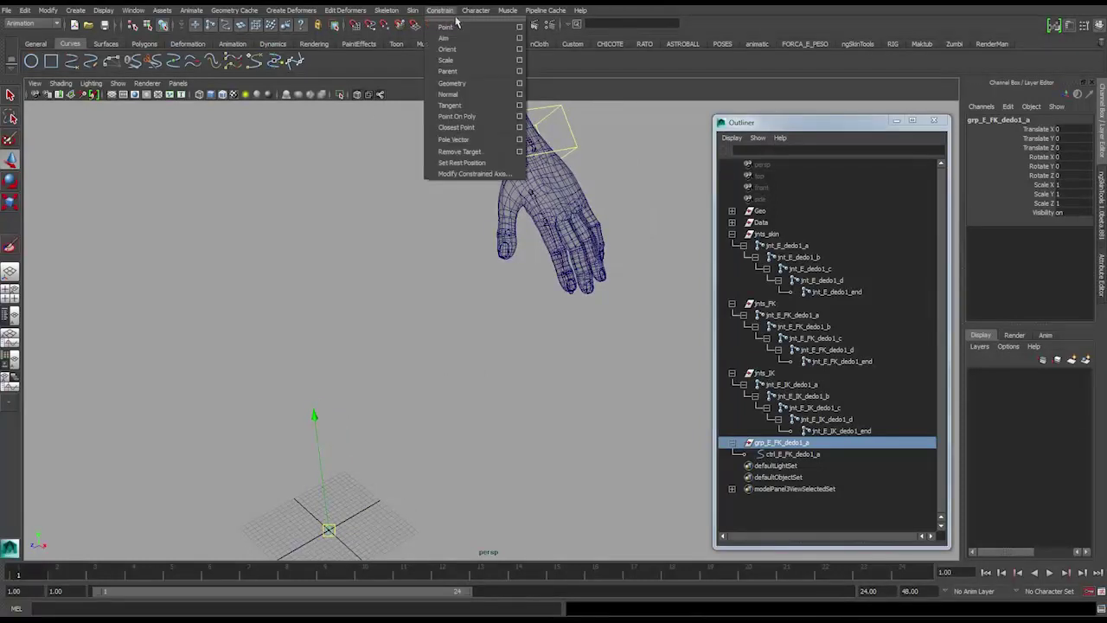
left_click(519, 71)
left_click_drag(614, 148, 195, 140)
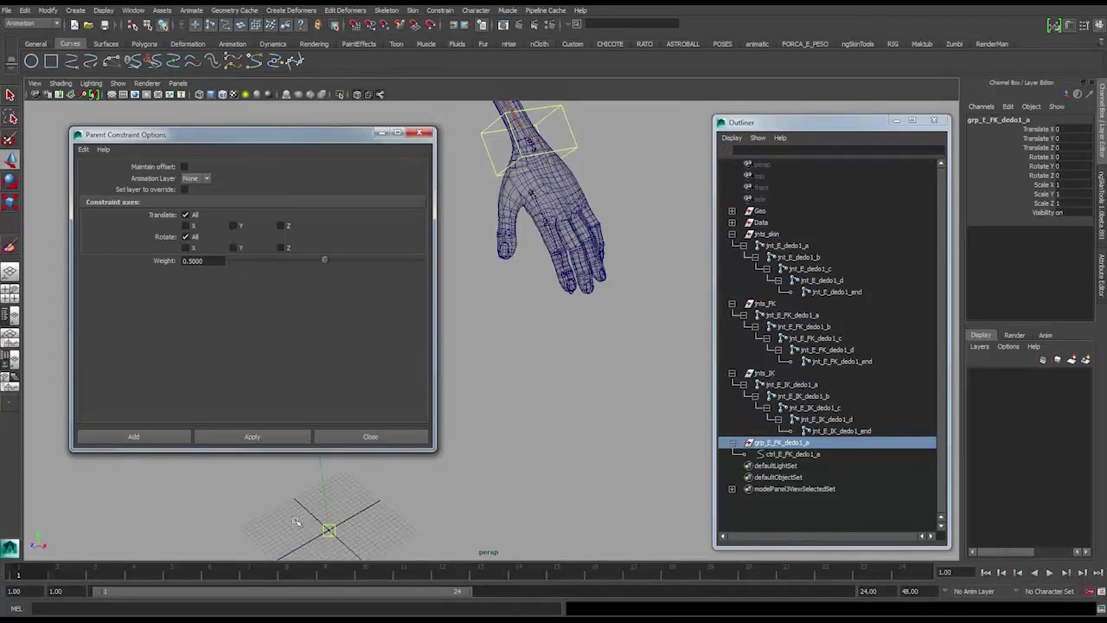
left_click_drag(556, 180, 537, 215, "alt")
middle_click_drag(536, 214, 550, 192, "alt")
middle_click_drag(521, 327, 540, 279, "alt")
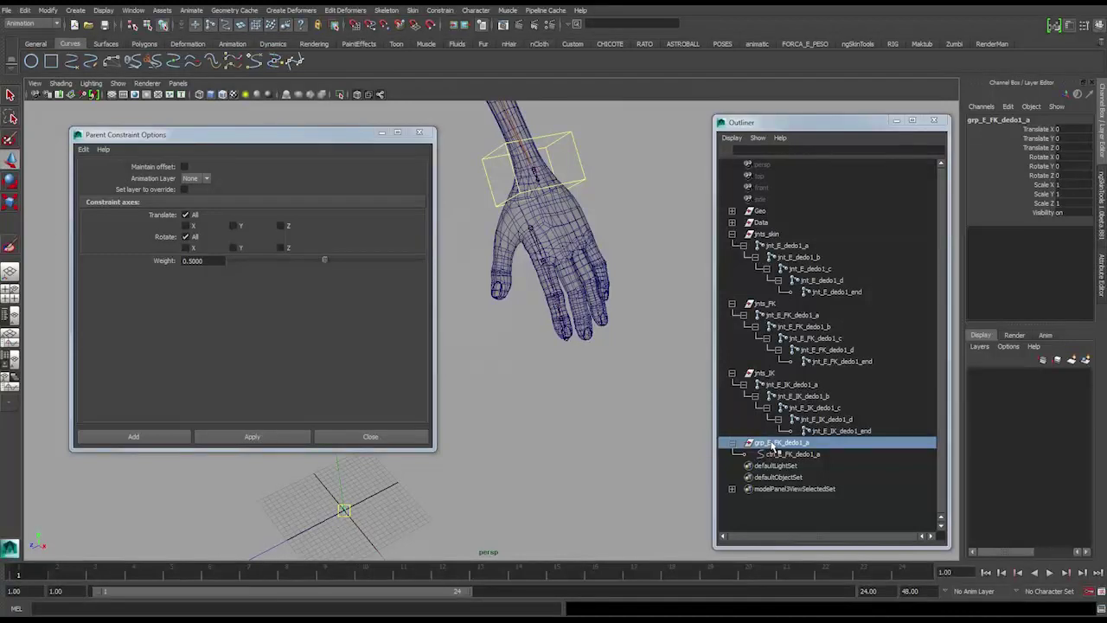
Align grp_E_FK_dedo1_a to the skin joint jnt_E_dedo1_a with a parent constraint without offset, and delete the constraint.
left_click(529, 227)
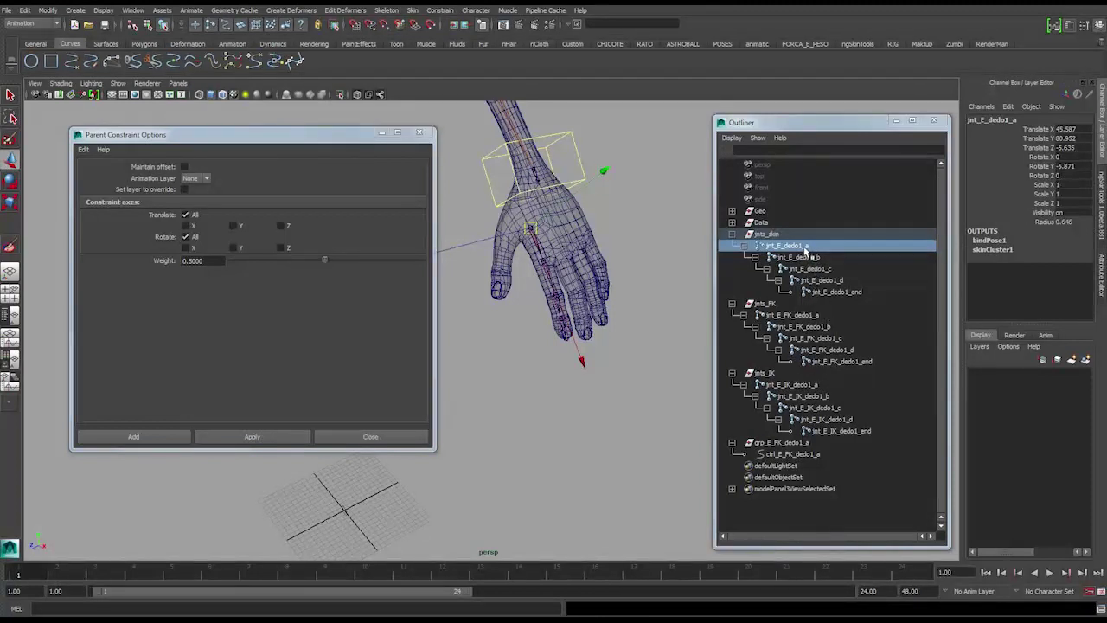
left_click(815, 316, "ctrl")
left_click(817, 384, "ctrl")
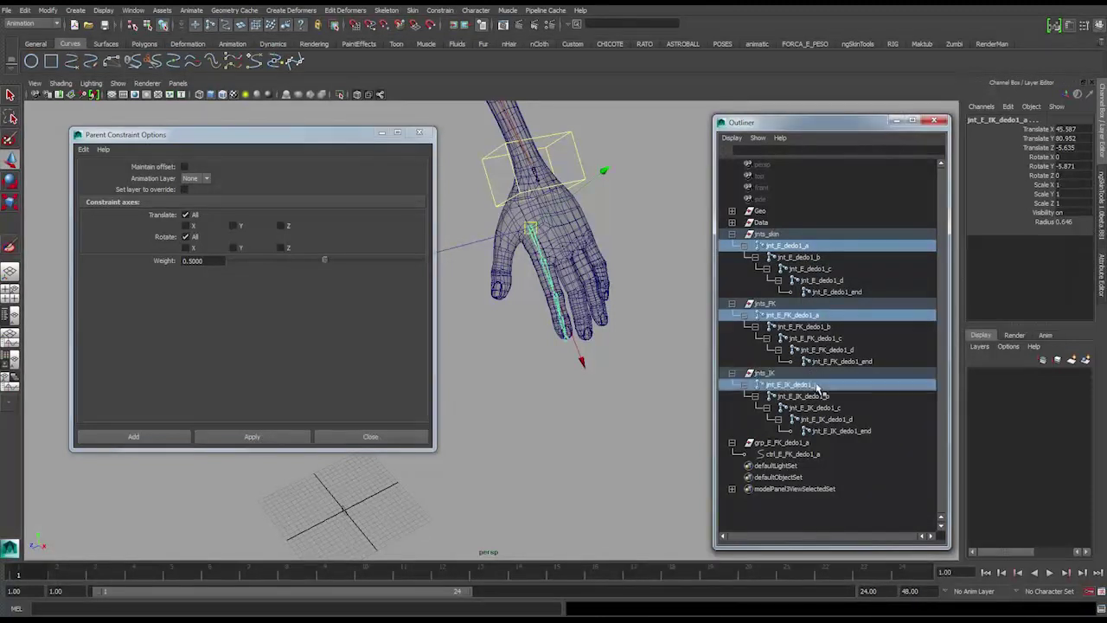
left_click(811, 246)
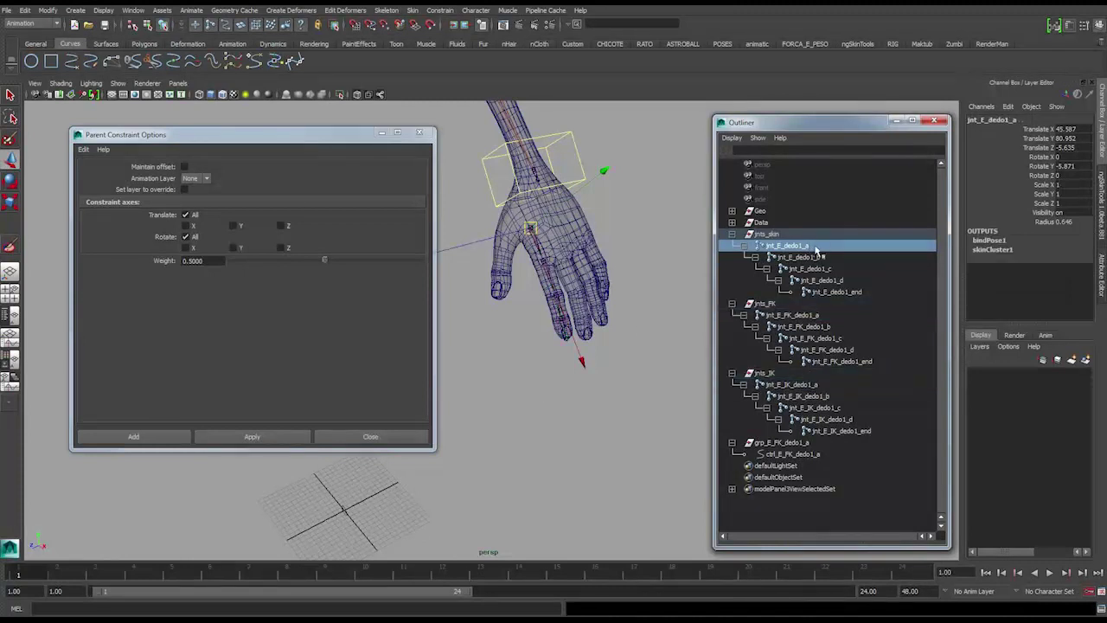
left_click(800, 443, "ctrl")
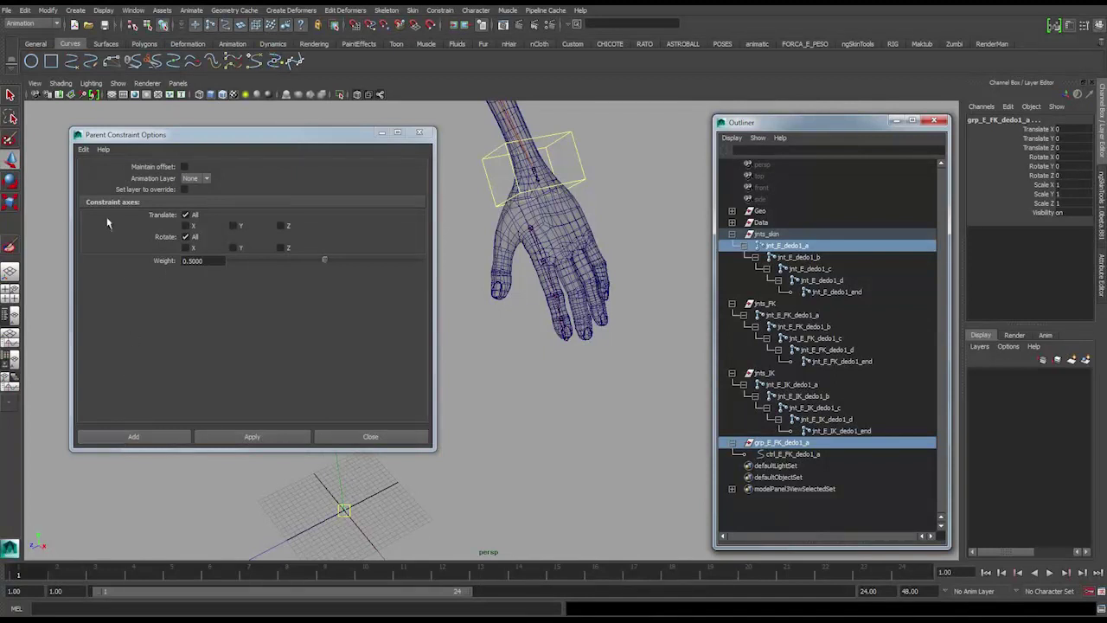
left_click(144, 439)
right_click_drag(456, 307, 549, 278, "alt")
middle_click_drag(571, 216, 452, 343, "alt")
right_click_drag(451, 342, 510, 368, "alt")
mouse_move(511, 369)
left_mouse_down("alt")
mouse_move(472, 370)
mouse_move(514, 363)
left_mouse_up("alt")
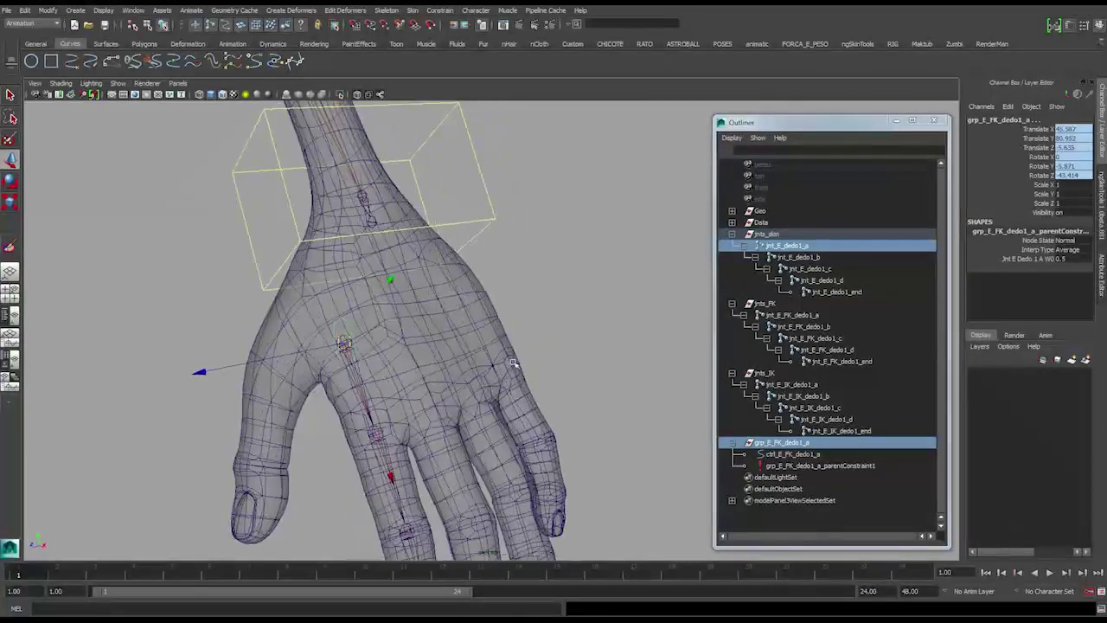
left_click(794, 467)
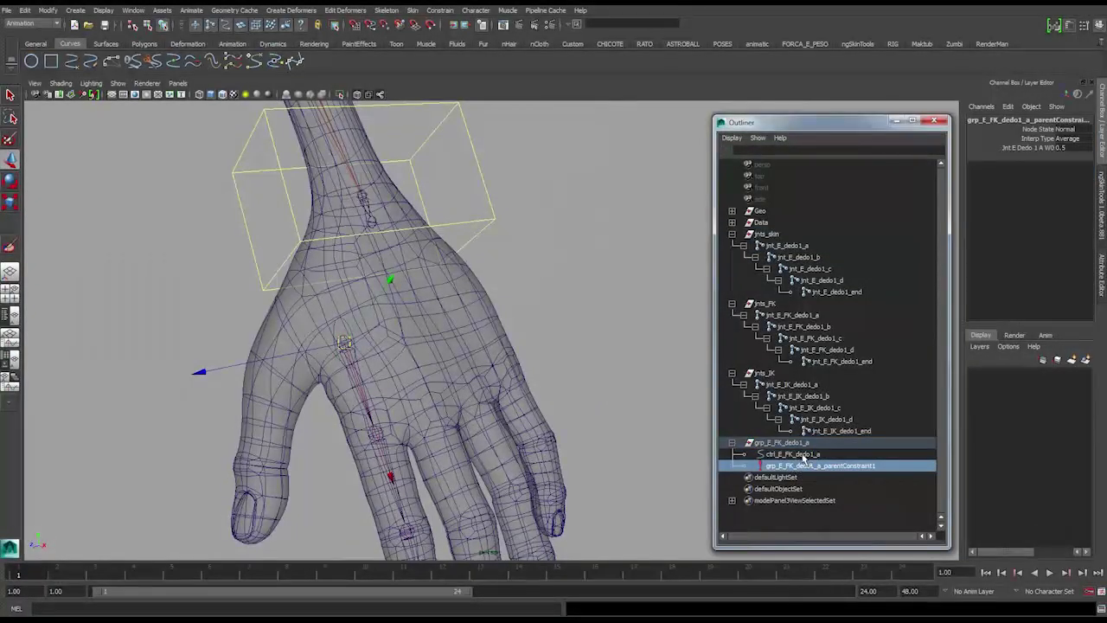
key("Delete")
Duplicate grp_E_FK_dedo1_a and rename the copy grp_E_FK_dedo1_b and its circle ctrl_E_FK_dedo1_b.
left_click_drag(576, 393, 496, 398, "alt")
middle_click_drag(454, 417, 480, 354, "alt")
right_click_drag(479, 354, 523, 372, "alt")
left_click_drag(391, 257, 400, 260, "alt")
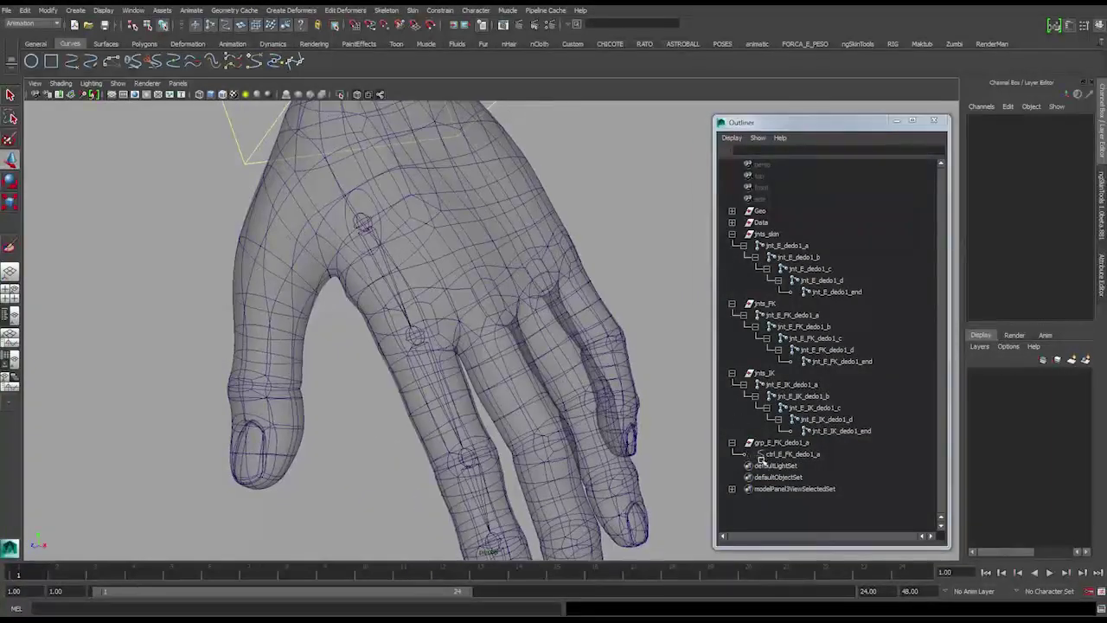
left_click(783, 444)
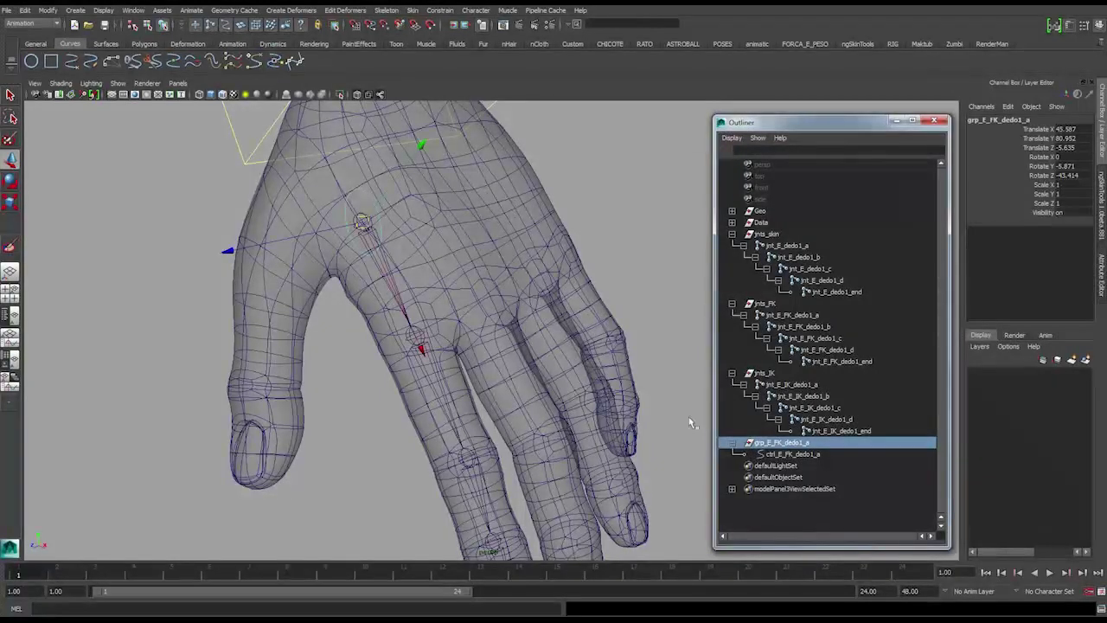
key("ctrl+d")
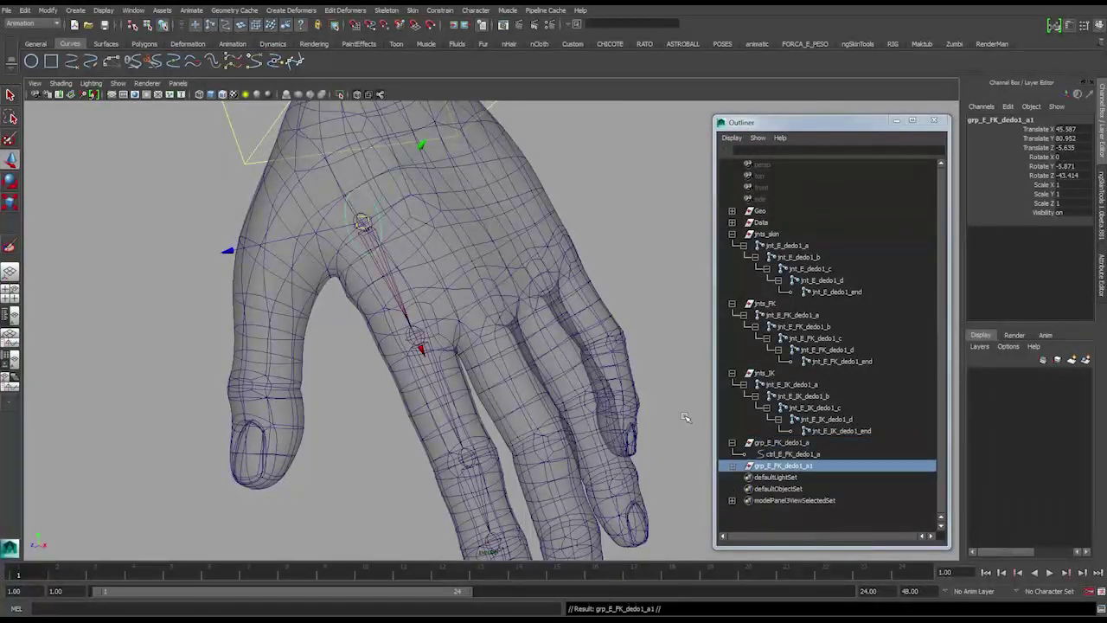
left_click(808, 468)
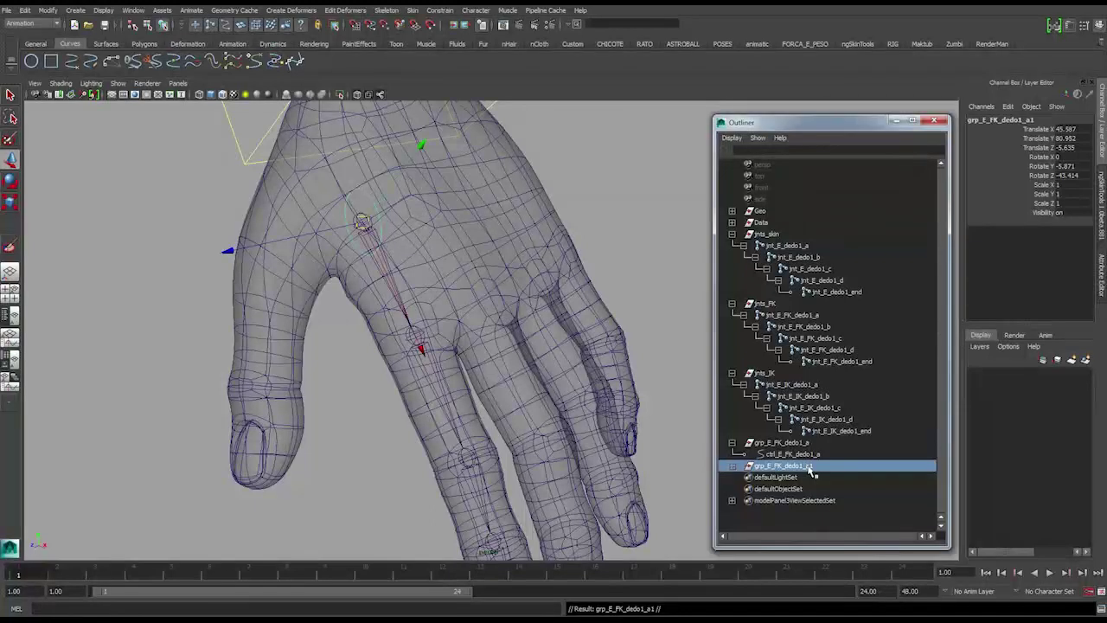
double_click(809, 468)
left_click_drag(810, 468, 836, 467)
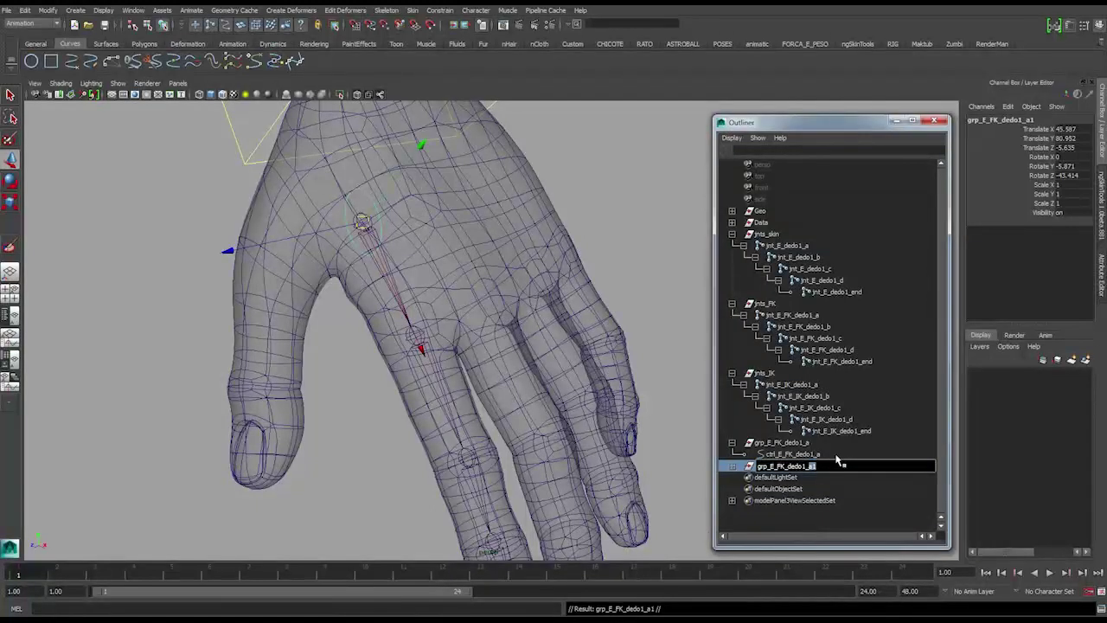
key("Return")
left_click(732, 465)
double_click(820, 478)
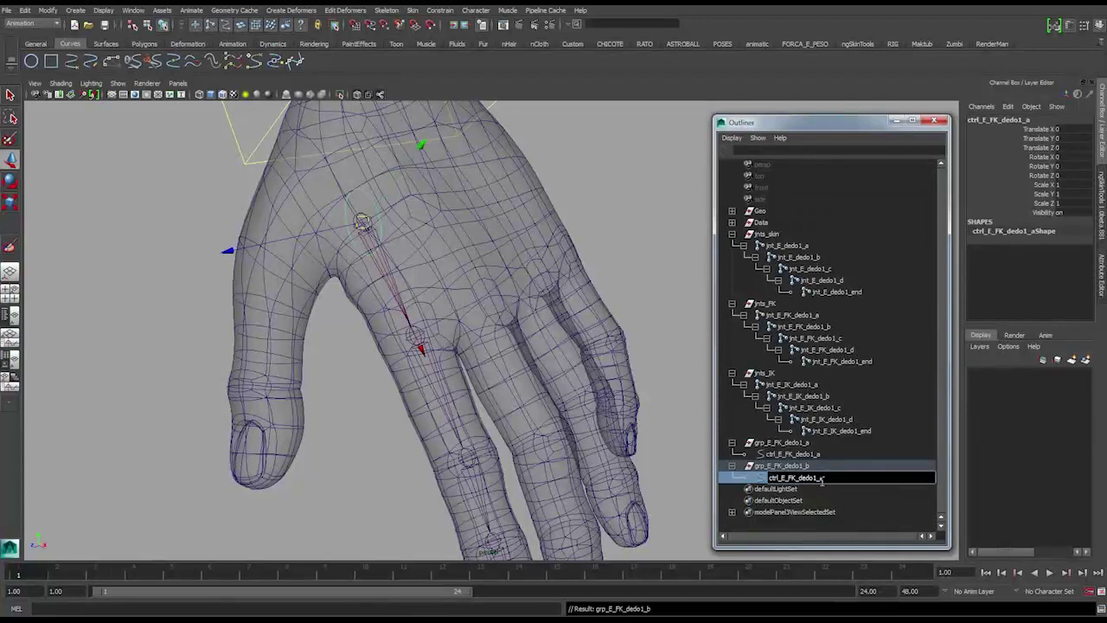
type("b")
key("Return")
Duplicate grp_E_FK_dedo1_b and rename the copy grp_E_FK_dedo1_c and its circle ctrl_E_FK_dedo1_c.
left_click(814, 467)
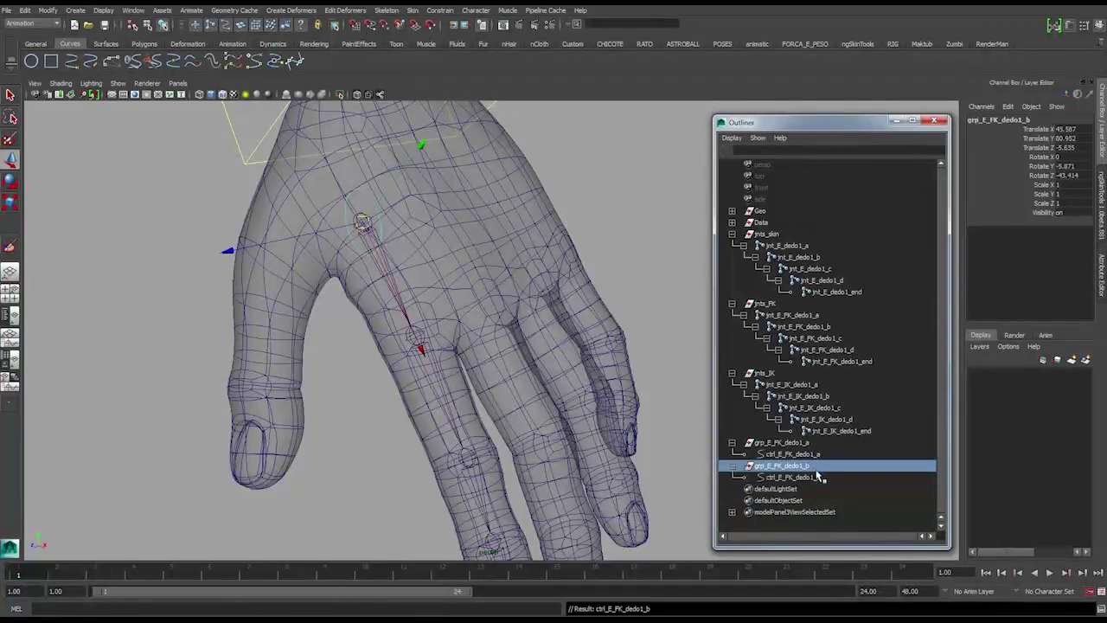
key("ctrl+d")
double_click(807, 490)
left_click_drag(806, 490, 823, 491)
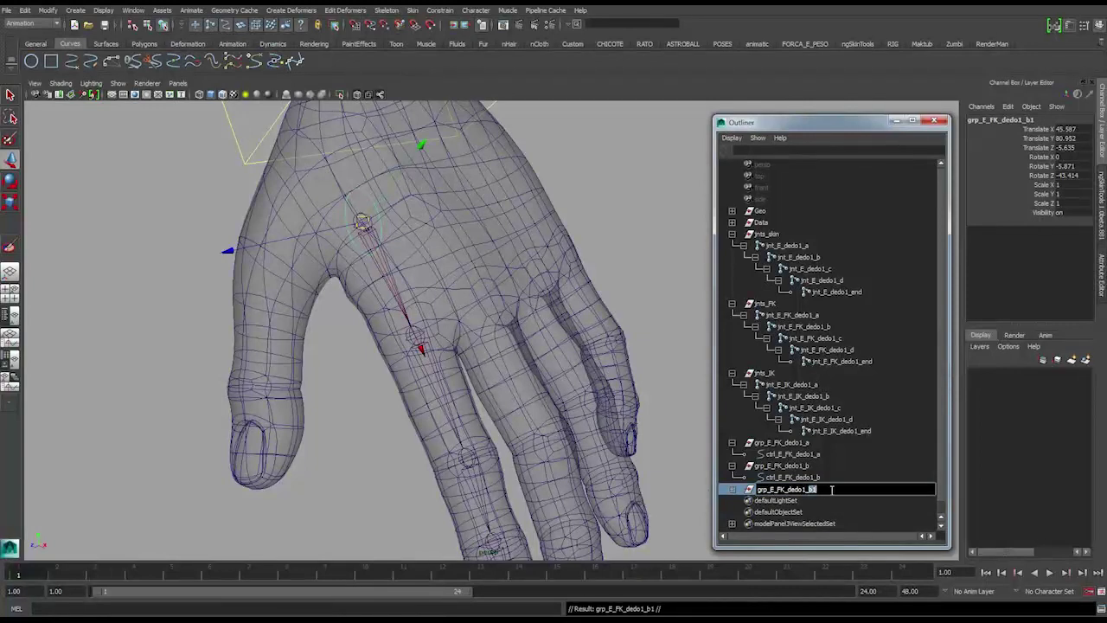
type("c")
key("Return")
left_click(732, 489)
double_click(792, 501)
left_click_drag(818, 501, 823, 501)
type("c")
key("Return")
Duplicate grp_E_FK_dedo1_c and rename the circle inside the copy ctrl_E_FK_dedo1_d.
left_click(835, 490)
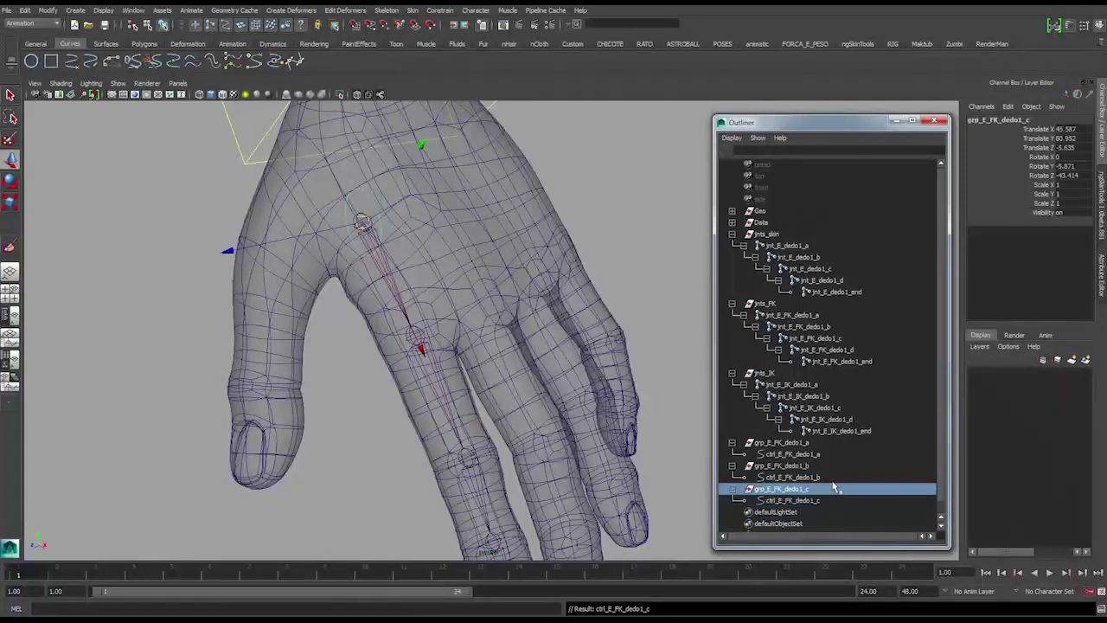
key("ctrl+d")
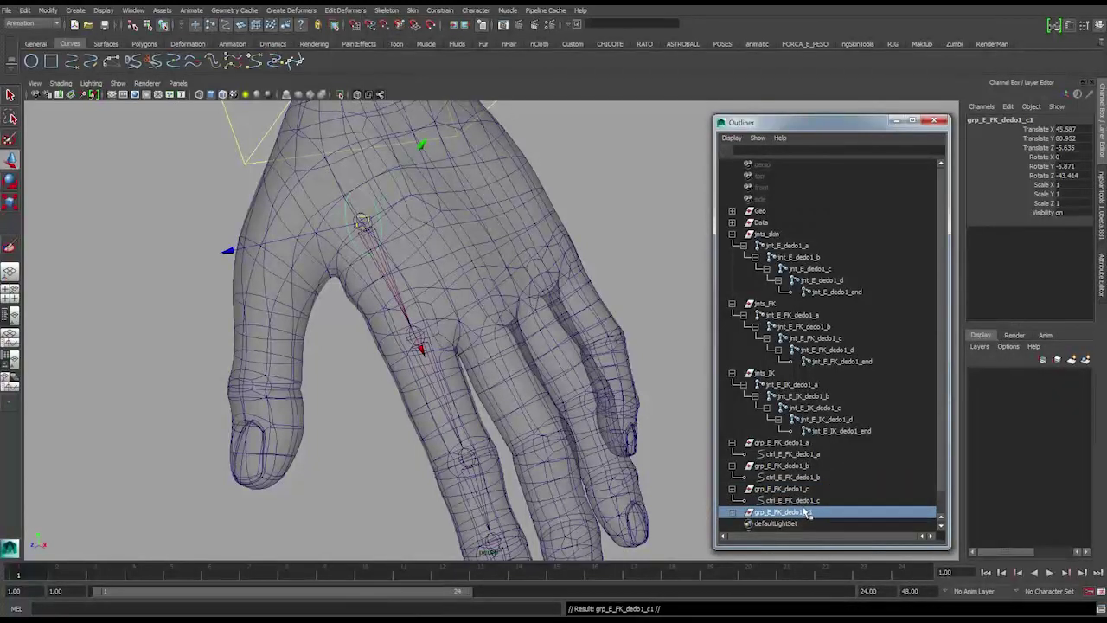
left_click(732, 513)
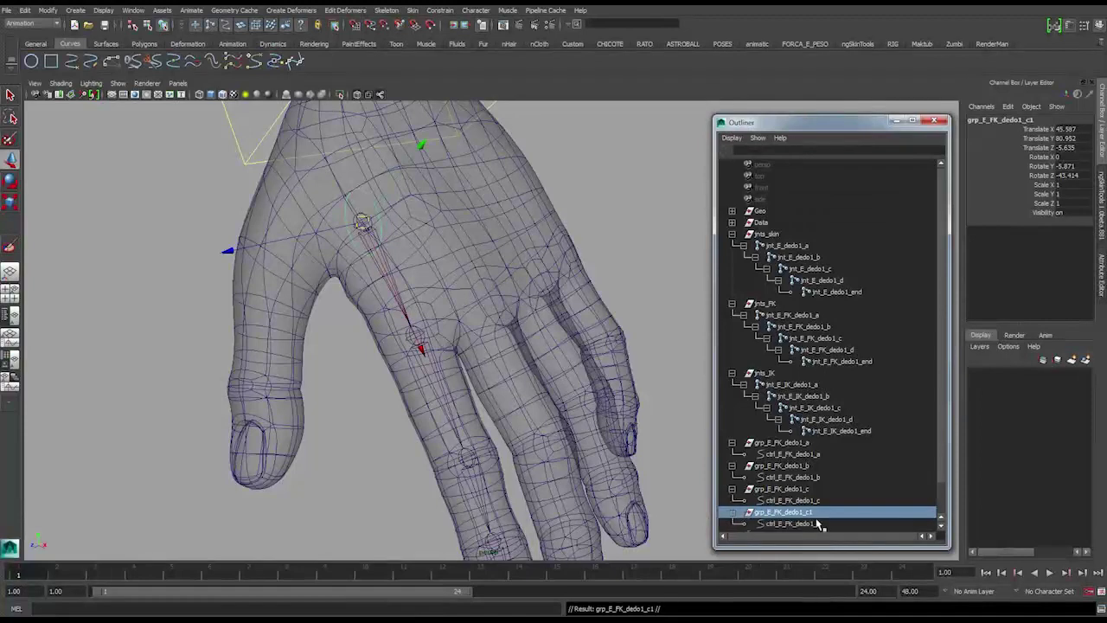
double_click(818, 525)
left_click(823, 525)
key("BackSpace")
type("dedo1_d")
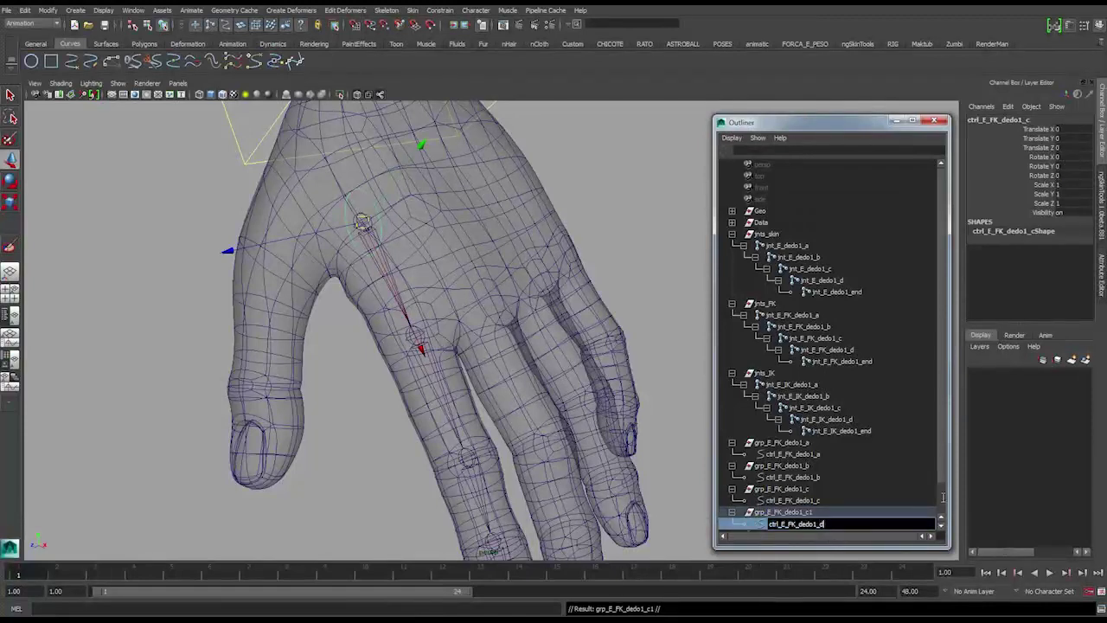
key("Return")
Parent-constrain grp_E_FK_dedo1_b to the skin joint jnt_E_dedo1_b.
left_click_drag(507, 379, 489, 352, "alt")
middle_click_drag(490, 353, 421, 312, "alt")
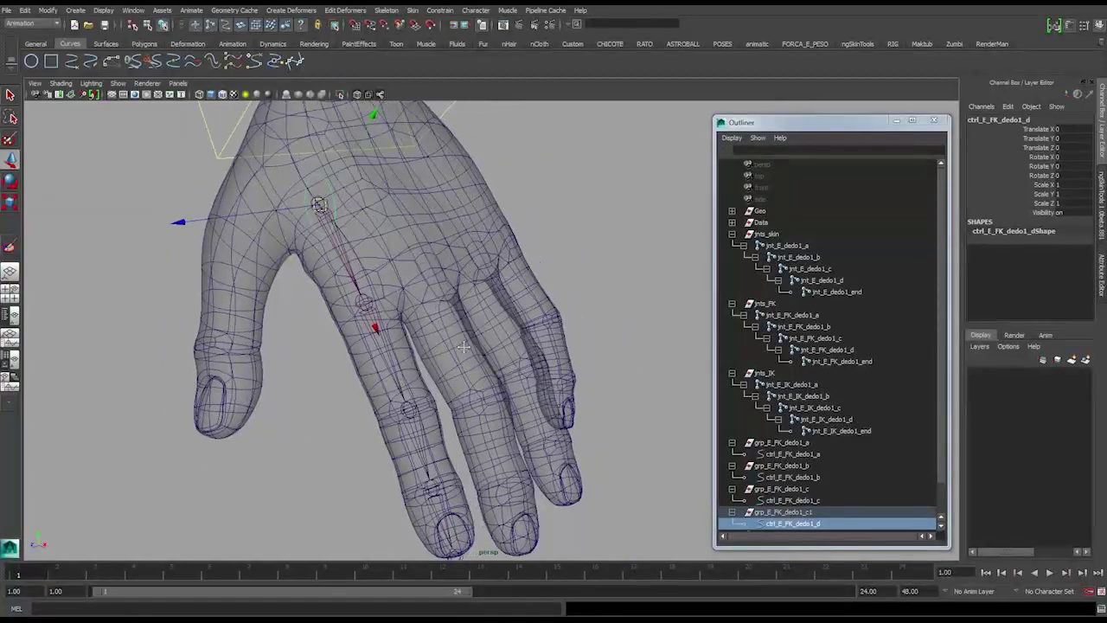
left_click(360, 305)
left_click_drag(538, 322, 556, 302, "alt")
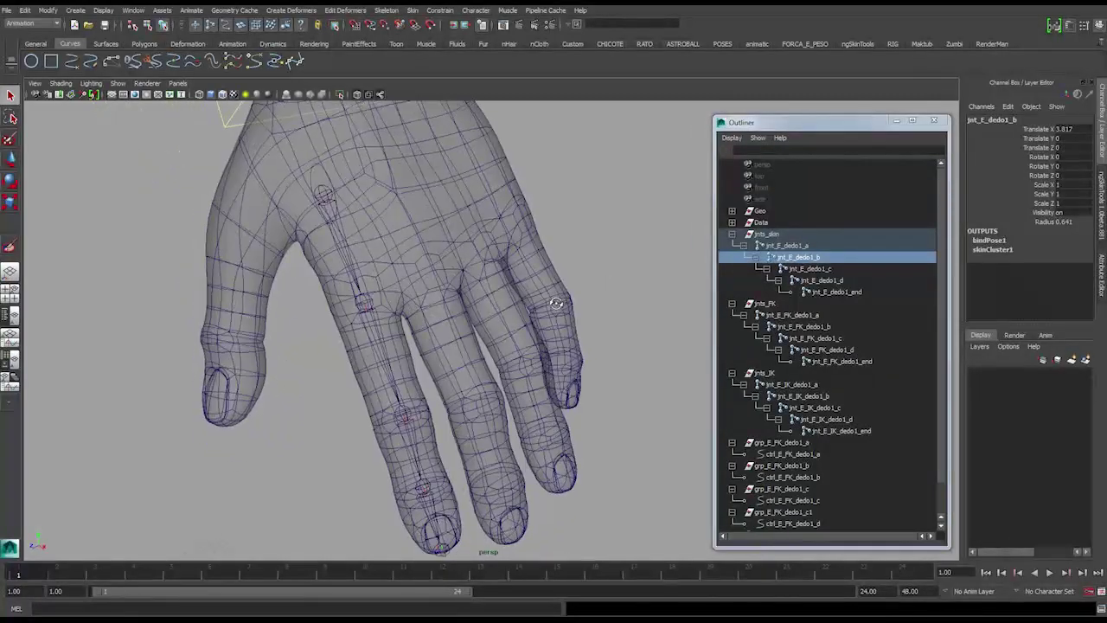
scroll(479, 323, "up", 4)
middle_click_drag(480, 324, 628, 290, "alt")
left_click_drag(494, 319, 482, 331, "alt")
left_click_drag(508, 263, 427, 231, "alt")
mouse_move(467, 276)
left_mouse_down("alt")
mouse_move(415, 273)
mouse_move(466, 267)
left_mouse_up("alt")
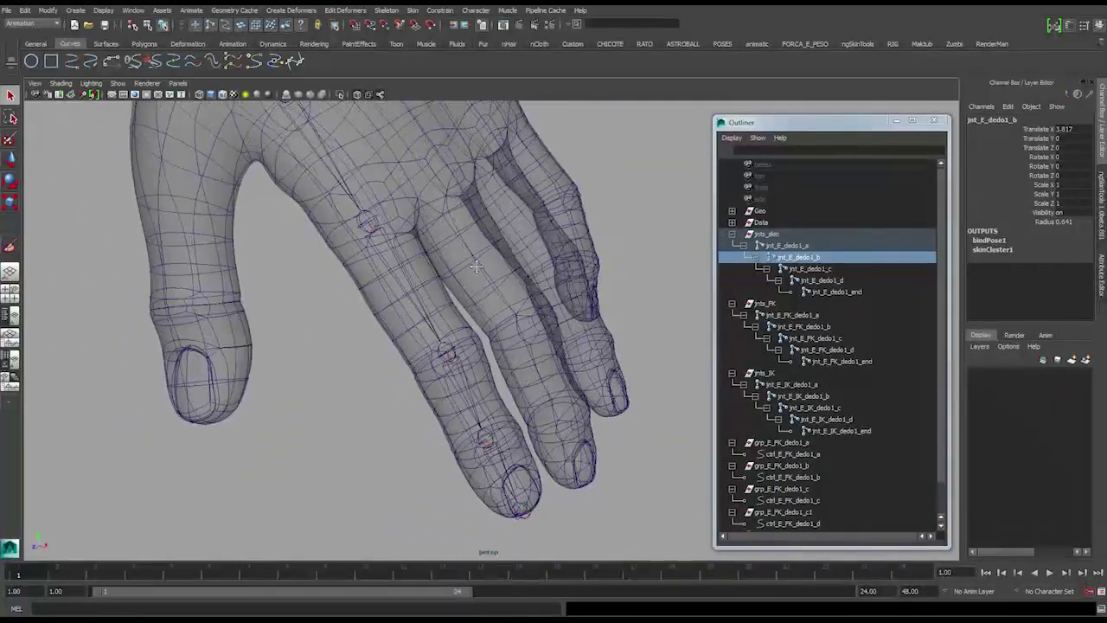
left_click(807, 468, "ctrl")
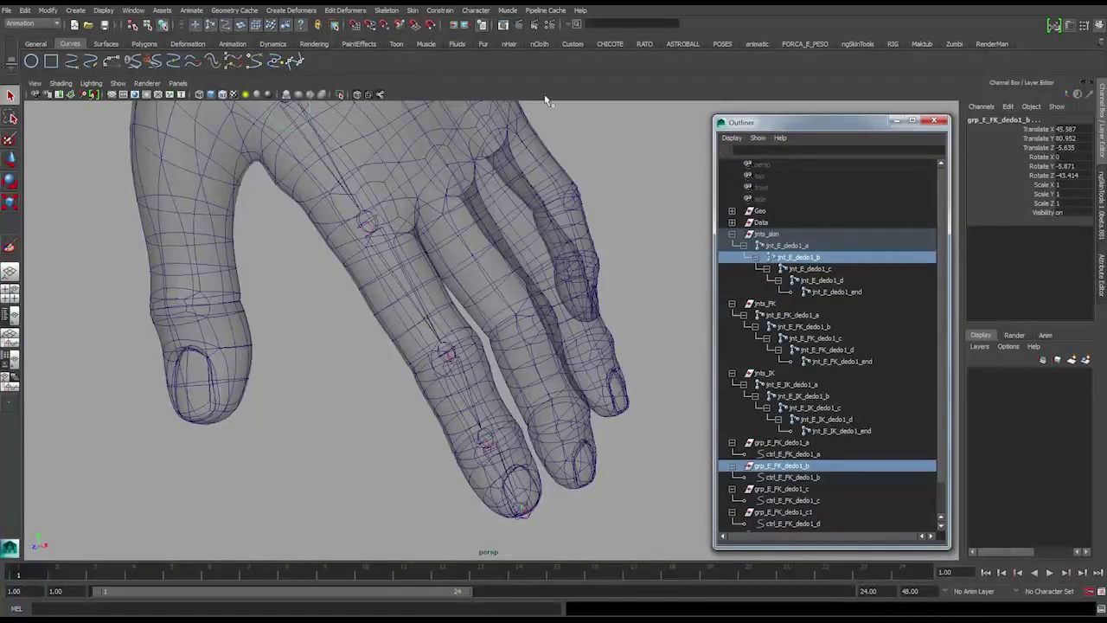
left_click(432, 11)
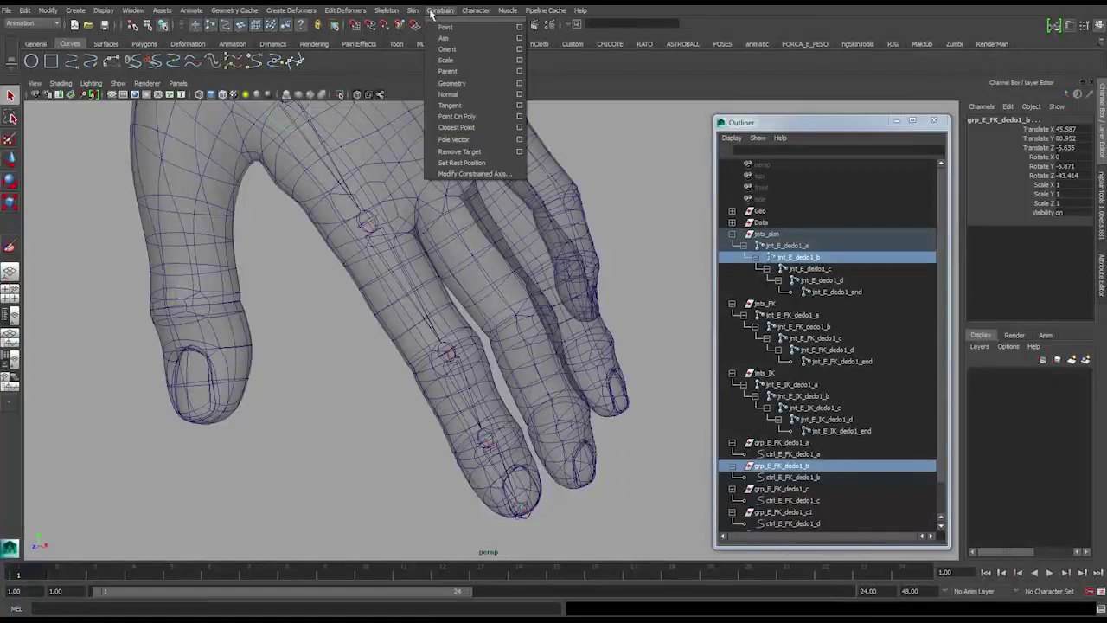
left_click(459, 72)
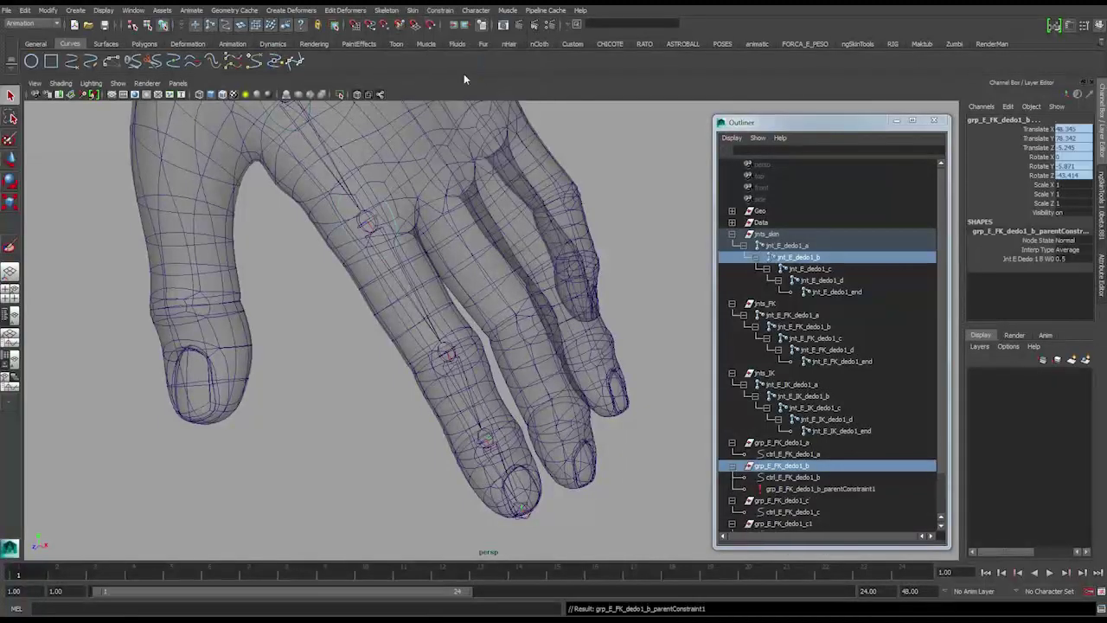
Delete the parent constraint inside grp_E_FK_dedo1_b.
left_click_drag(471, 251, 514, 265, "alt")
middle_click_drag(514, 265, 519, 301, "alt")
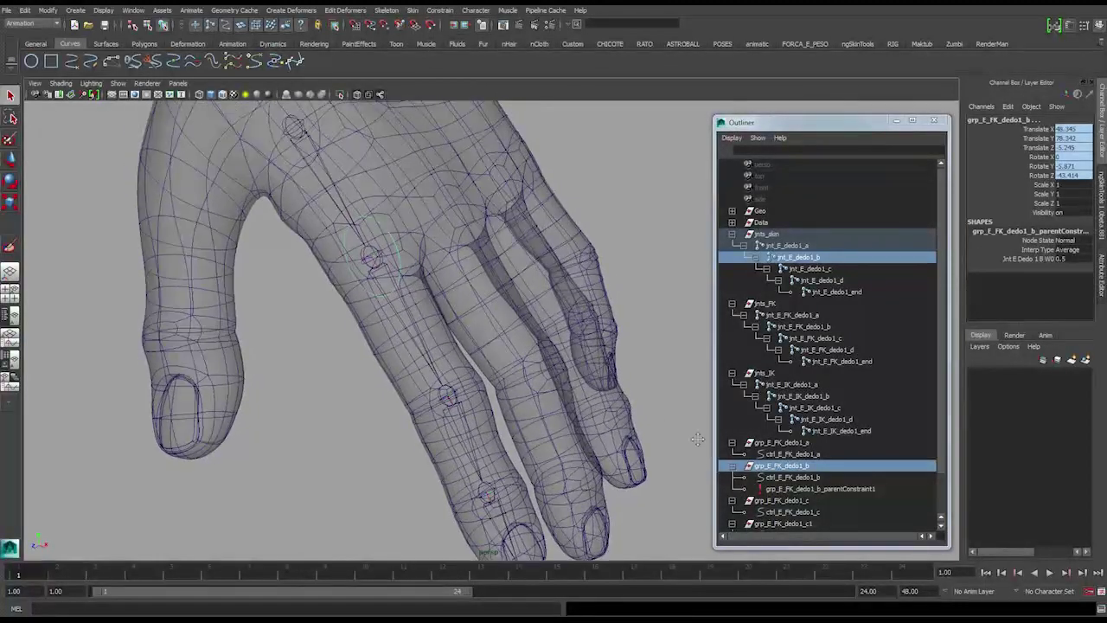
left_click(789, 489)
key("Delete")
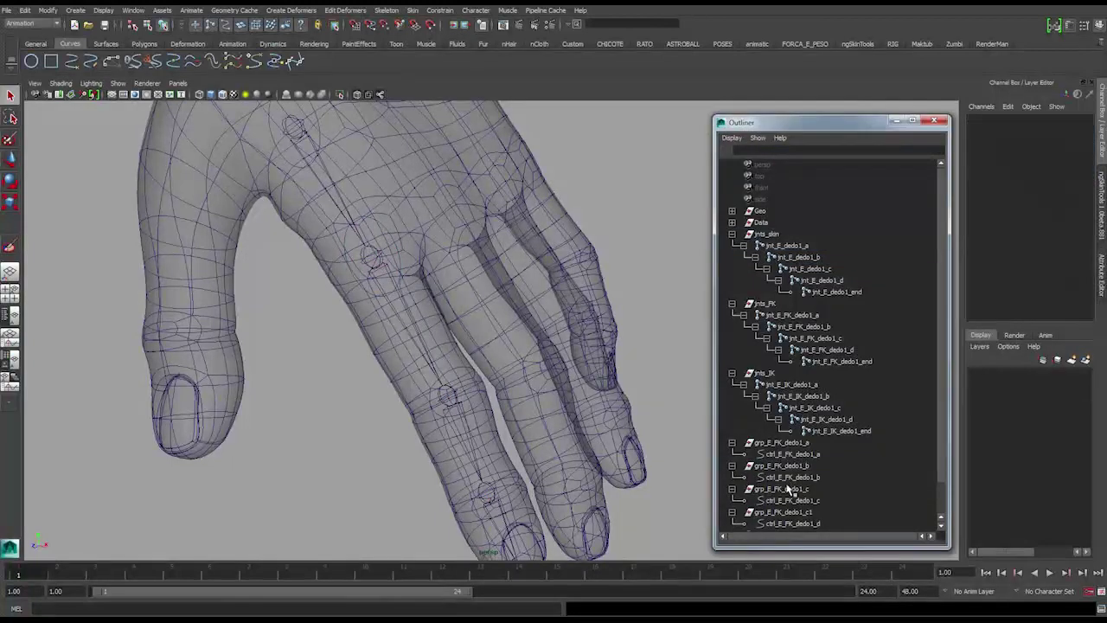
Align grp_E_FK_dedo1_c to the skin joint jnt_E_dedo1_c with a parent constraint and delete the constraint.
left_click(448, 396)
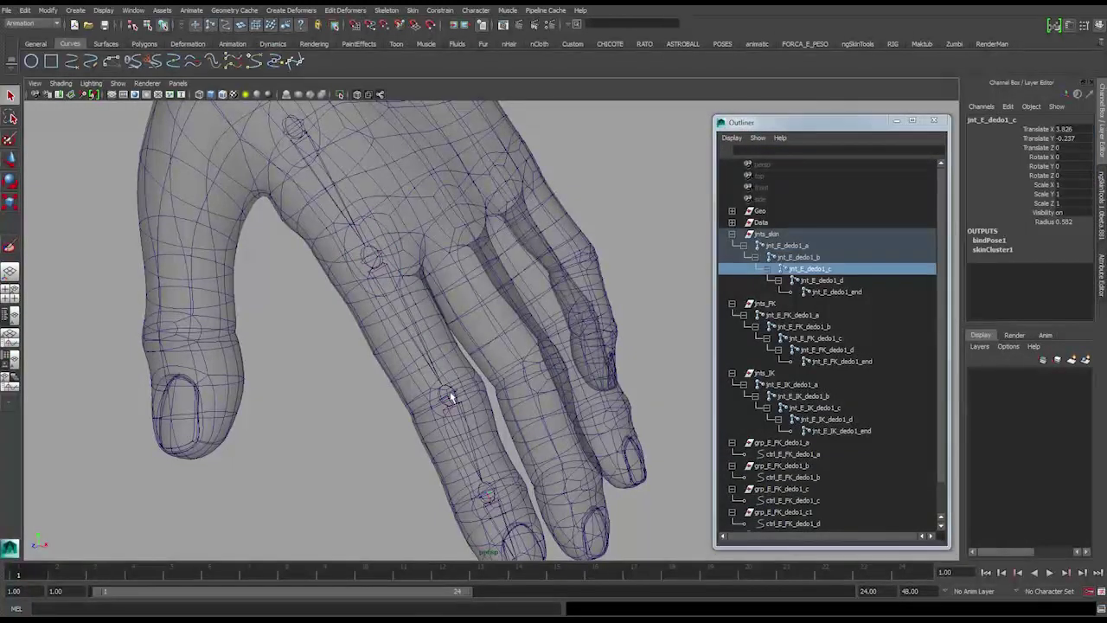
left_click(789, 489, "ctrl")
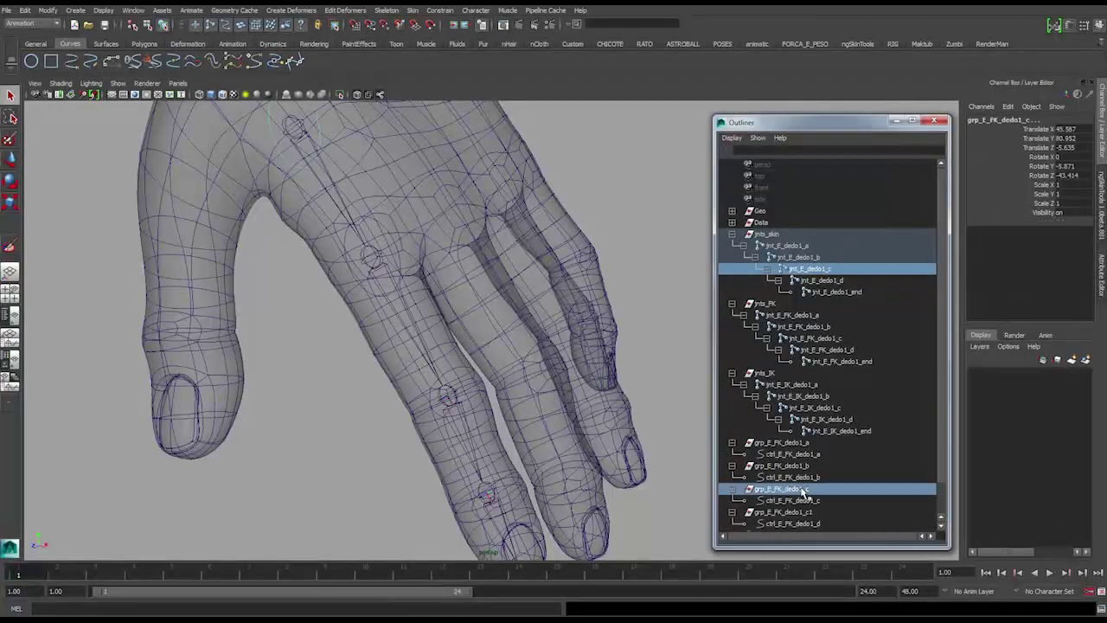
left_click(440, 11)
left_click(467, 76)
left_click_drag(459, 260, 486, 271, "alt")
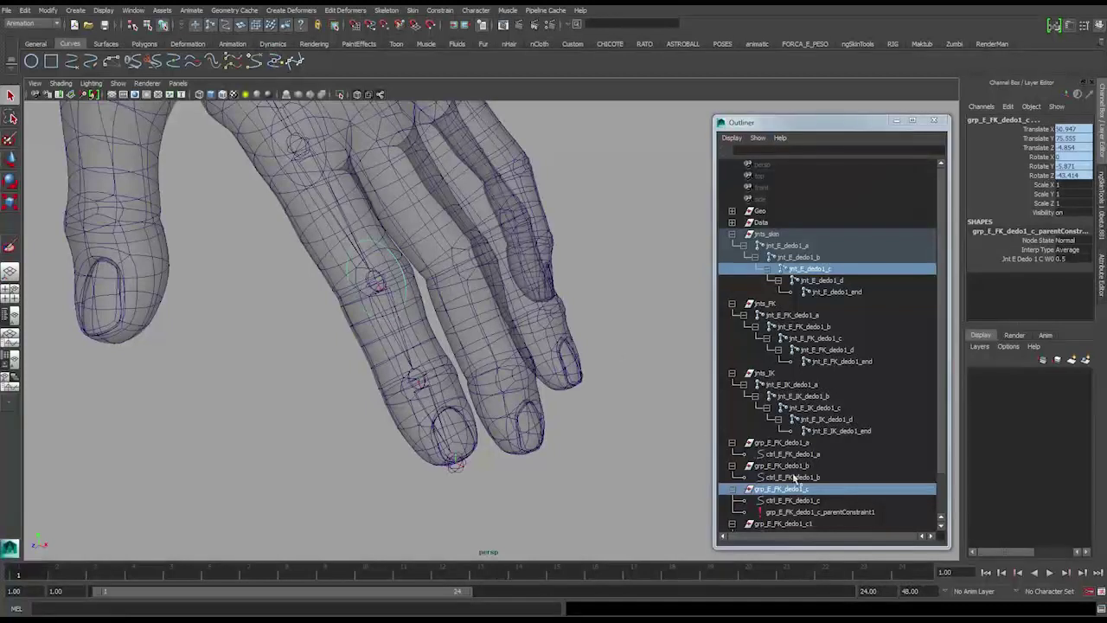
left_click(818, 512)
key("Delete")
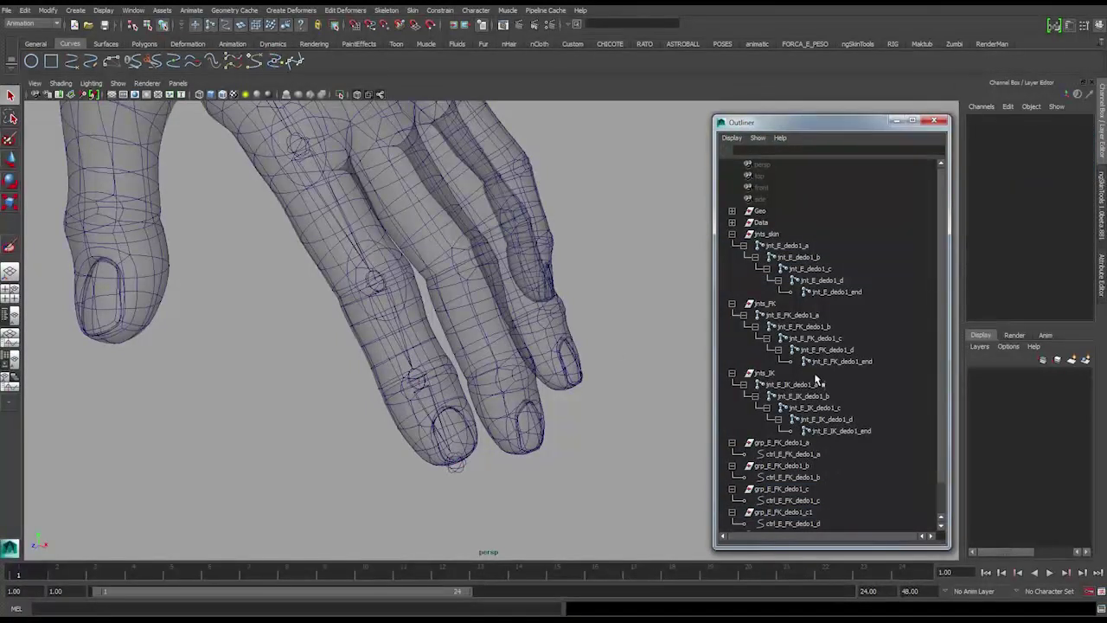
Parent-constrain the group containing ctrl_E_FK_dedo1_d to the skin joint jnt_E_dedo1_d.
left_click(834, 282)
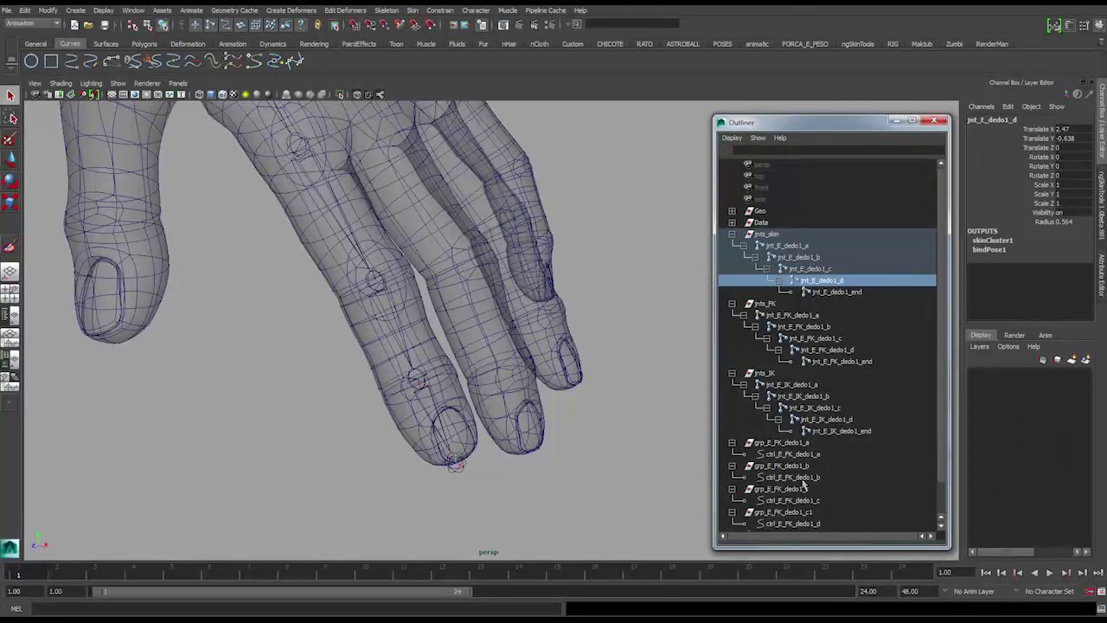
scroll(804, 495, "down", 1)
left_click(814, 477, "ctrl")
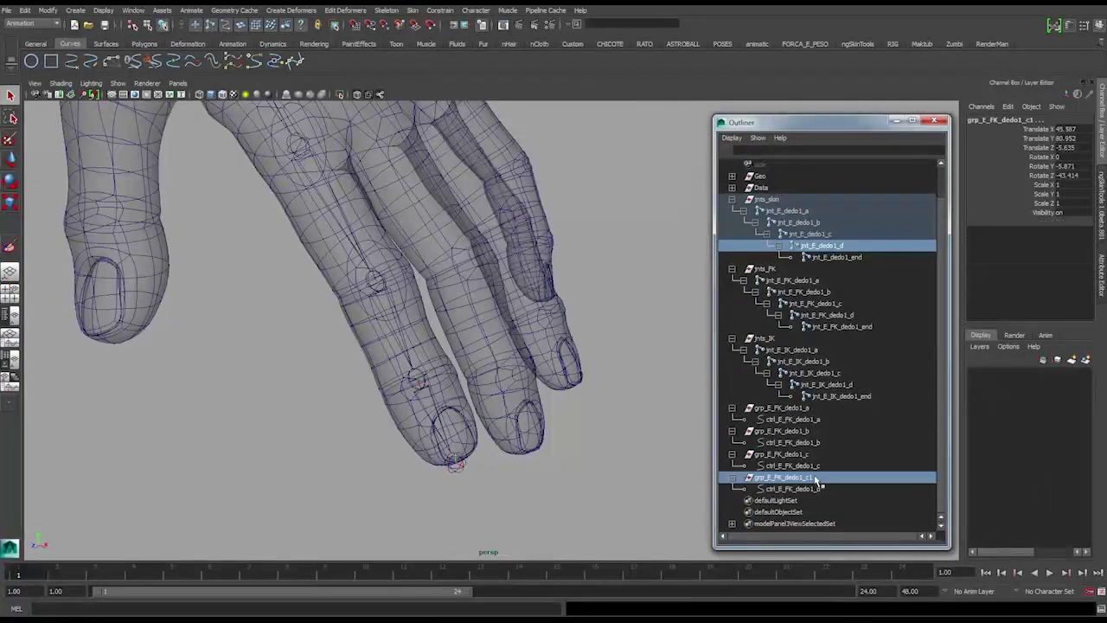
left_click(438, 11)
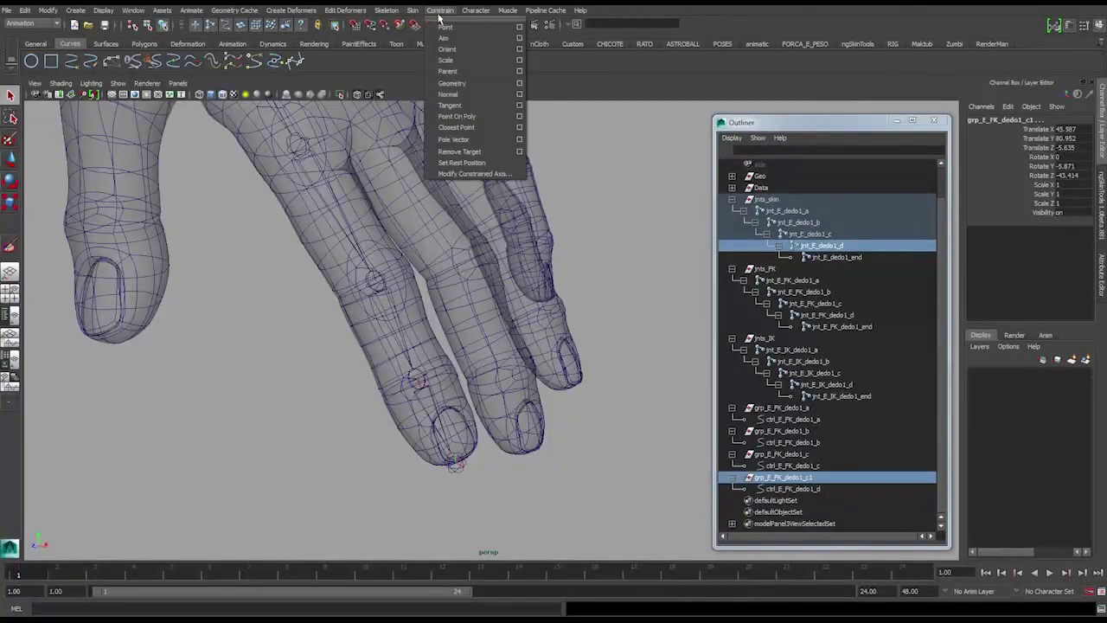
left_click(462, 77)
Rename the group holding ctrl_E_FK_dedo1_d as grp_E_FK_dedo1_d and delete the parent constraint inside it.
left_click(813, 478)
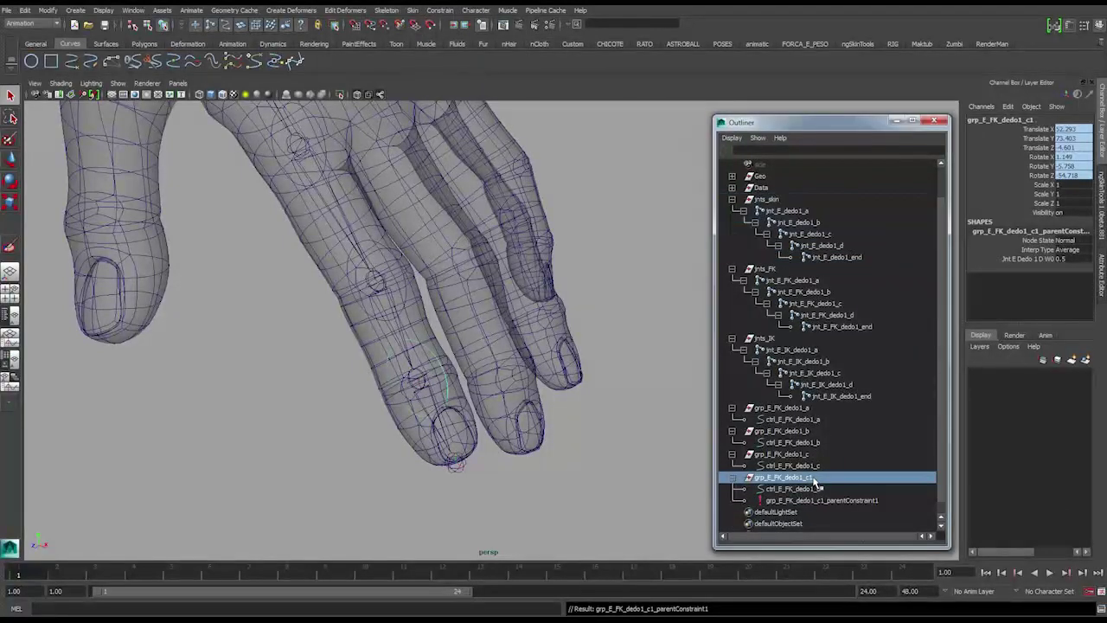
double_click(812, 479)
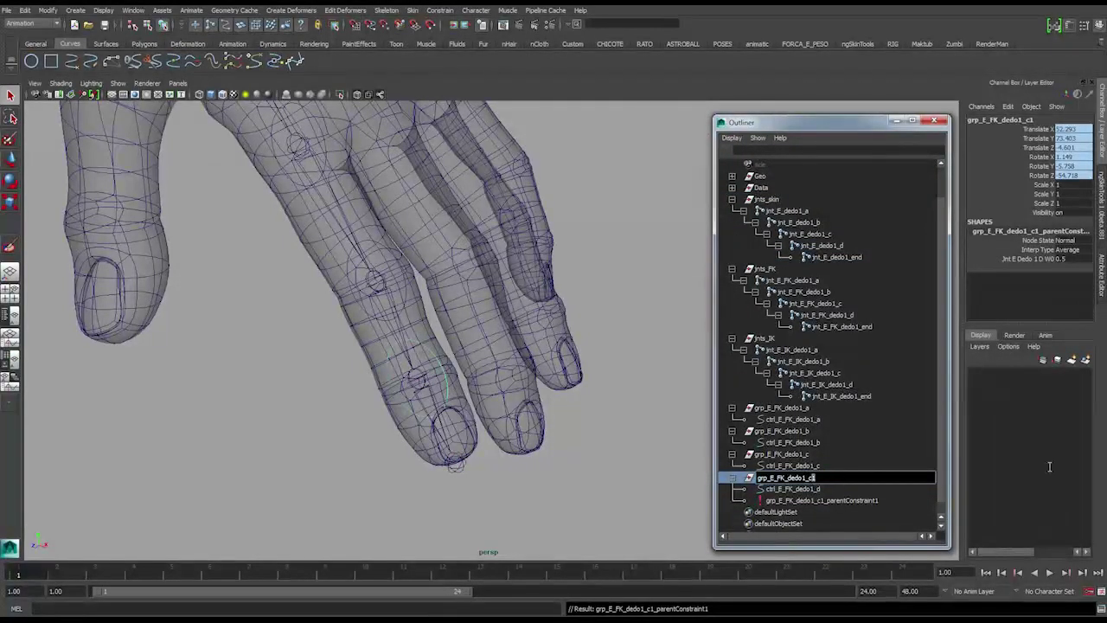
key("Return")
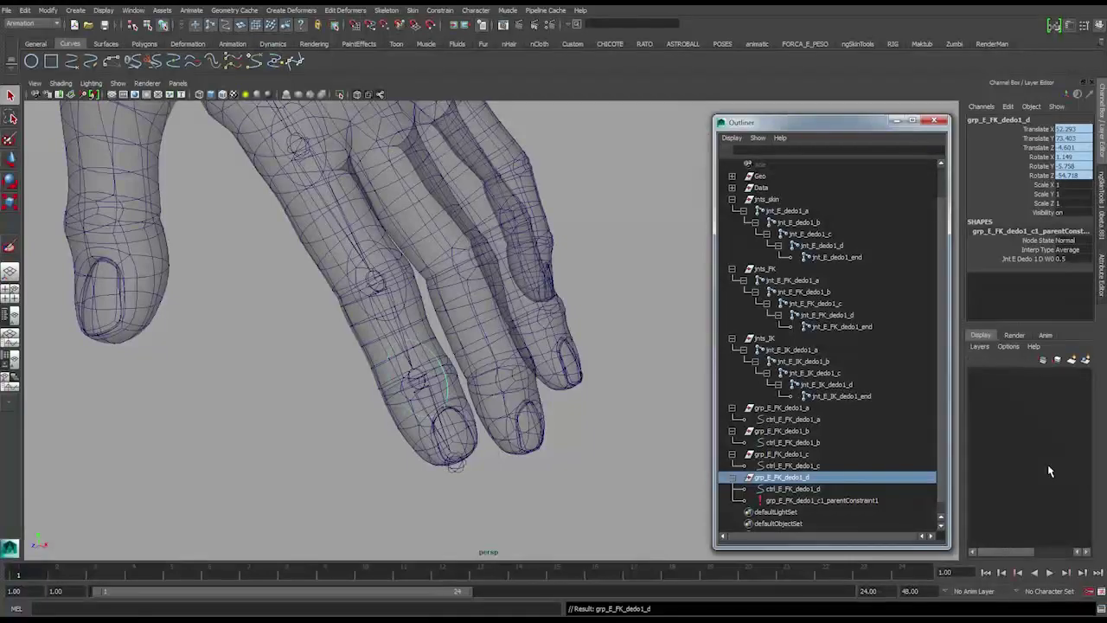
scroll(497, 314, "down", 3)
middle_click_drag(497, 314, 476, 344, "alt")
left_click_drag(477, 344, 547, 371, "alt")
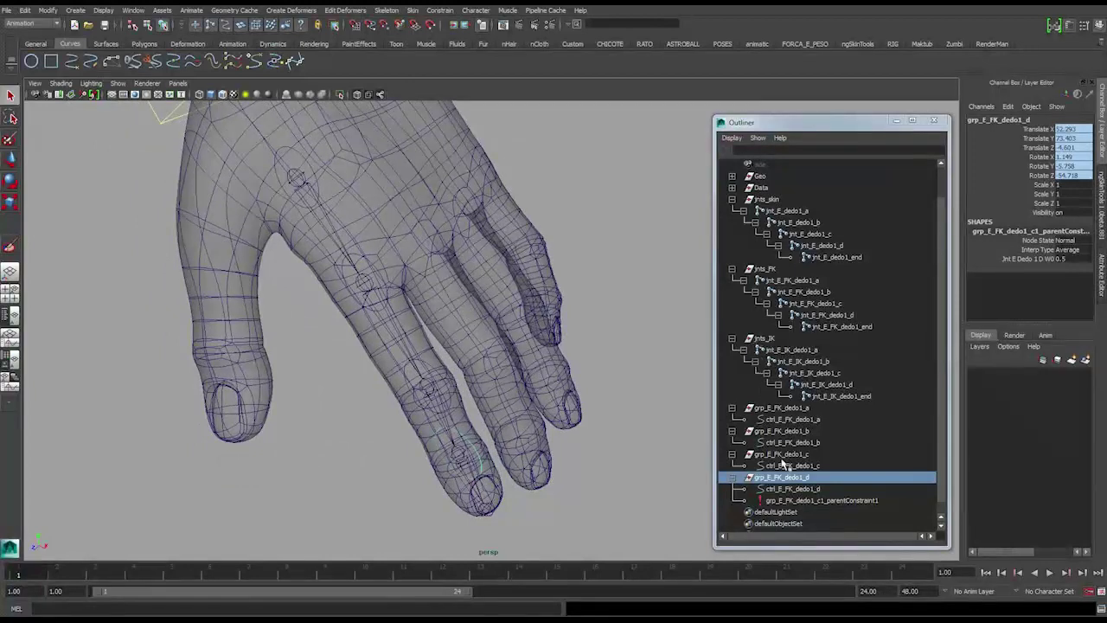
left_click(803, 502)
key("Delete")
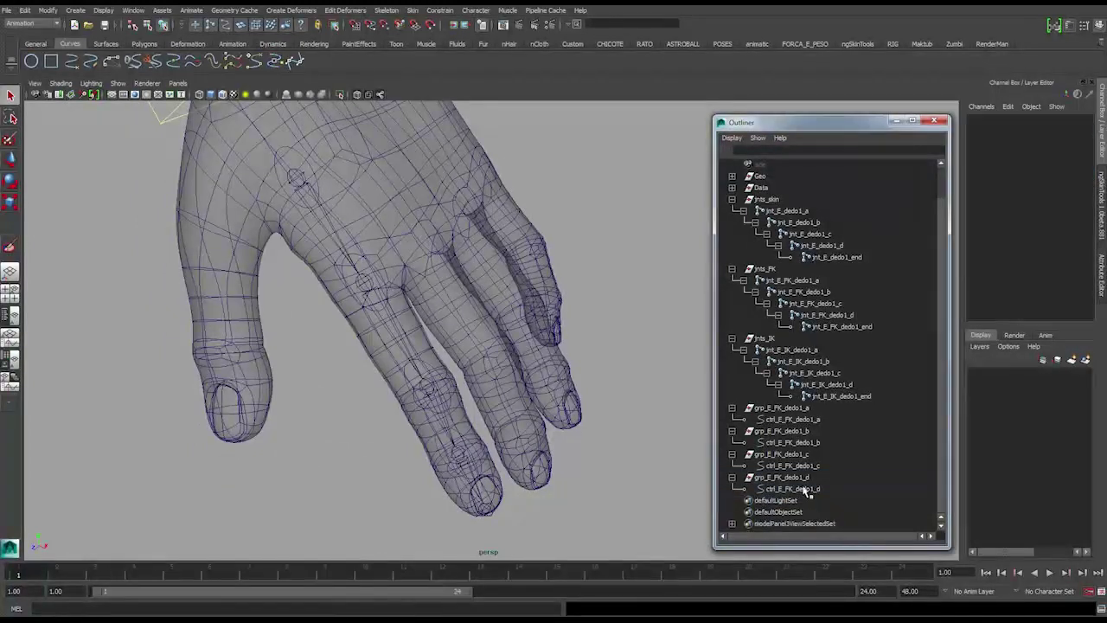
Select all control vertices of the four FK circles ctrl_E_FK_dedo1_a to ctrl_E_FK_dedo1_d in component mode.
left_click(805, 488)
left_click(803, 467, "ctrl")
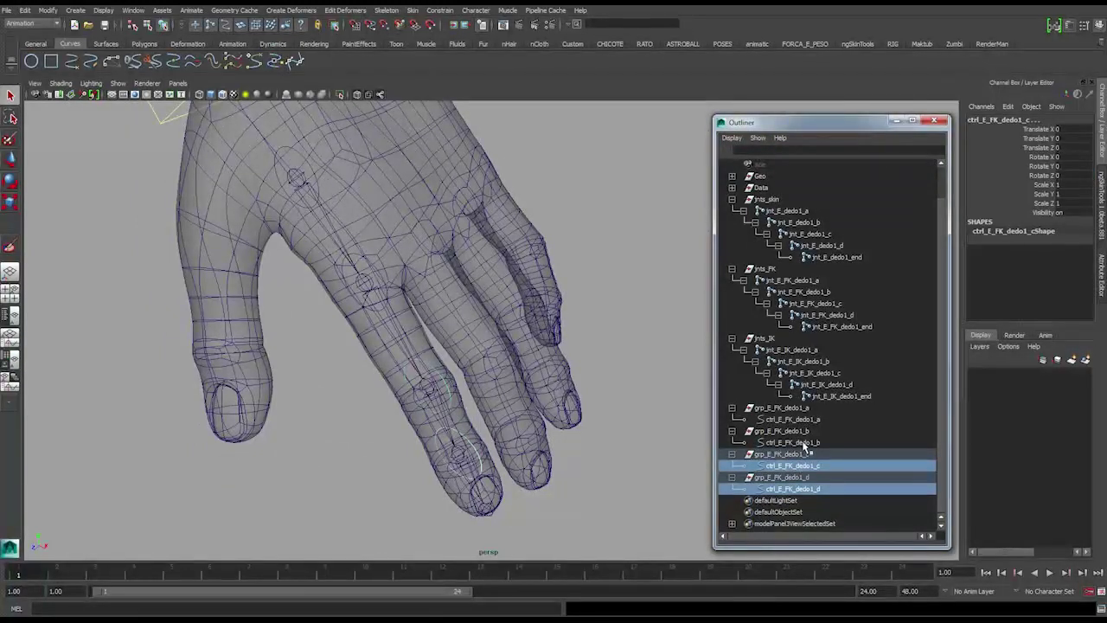
left_click(803, 443, "ctrl")
left_click(804, 420, "ctrl")
left_click_drag(536, 320, 500, 320, "alt")
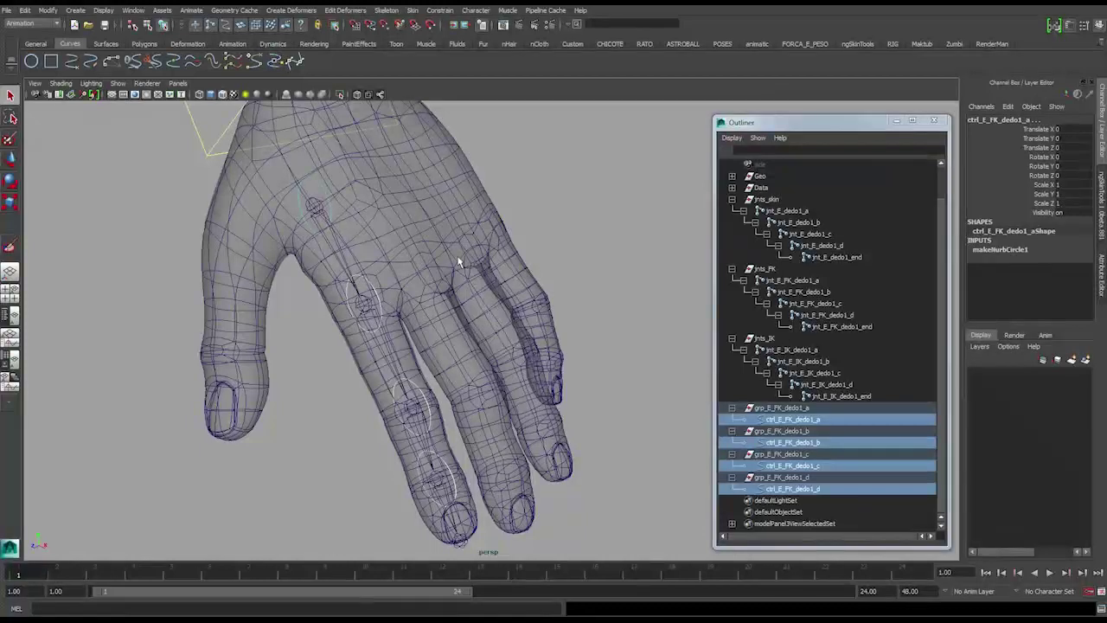
key("F8")
left_click_drag(393, 260, 415, 364, "alt")
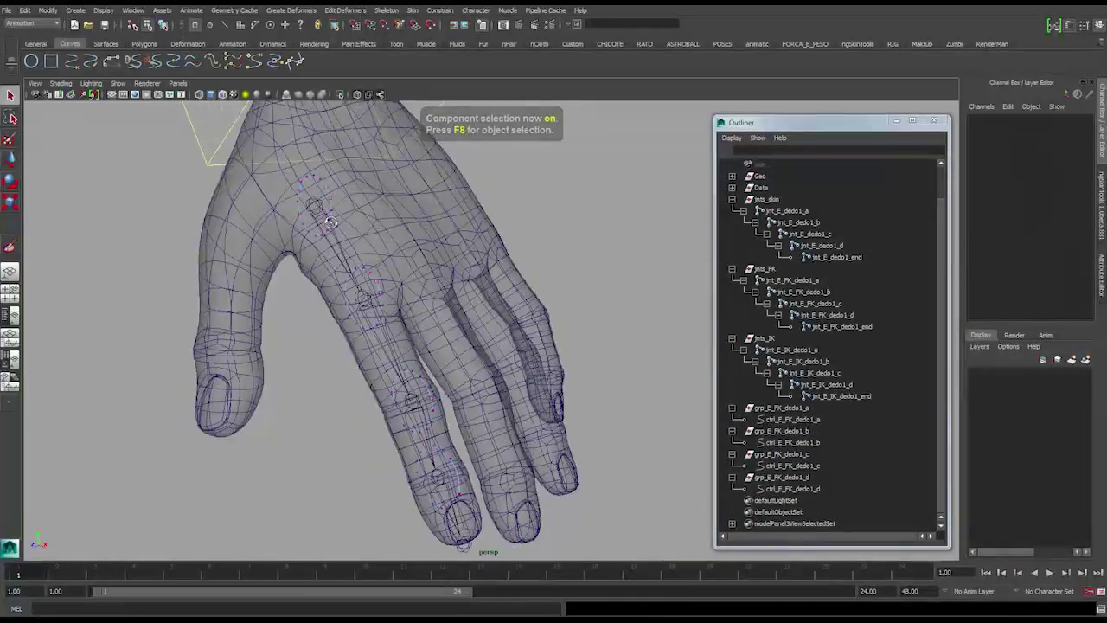
left_click_drag(533, 557, 536, 552)
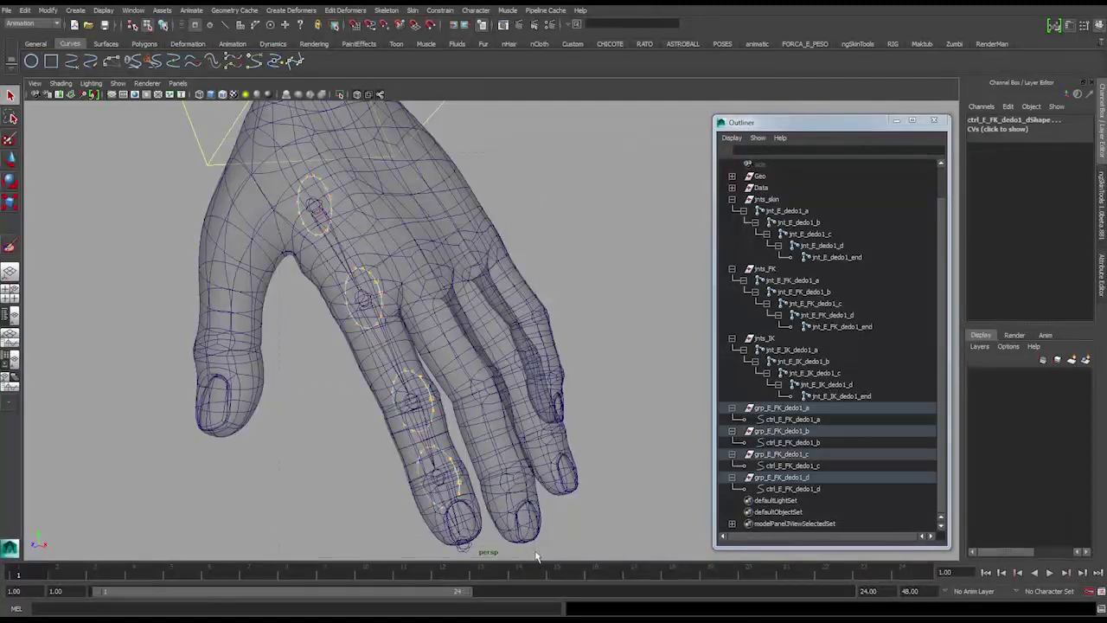
Rotate the control vertices of the four FK circles so each circle wraps around the index finger.
key("e")
scroll(507, 422, "down", 3)
left_click_drag(507, 423, 476, 431, "alt")
left_click_drag(266, 313, 306, 542)
key("ctrl+z")
left_click_drag(446, 345, 458, 301, "alt")
key("minus")
key("minus")
key("minus")
key("minus")
scroll(378, 292, "up", 5)
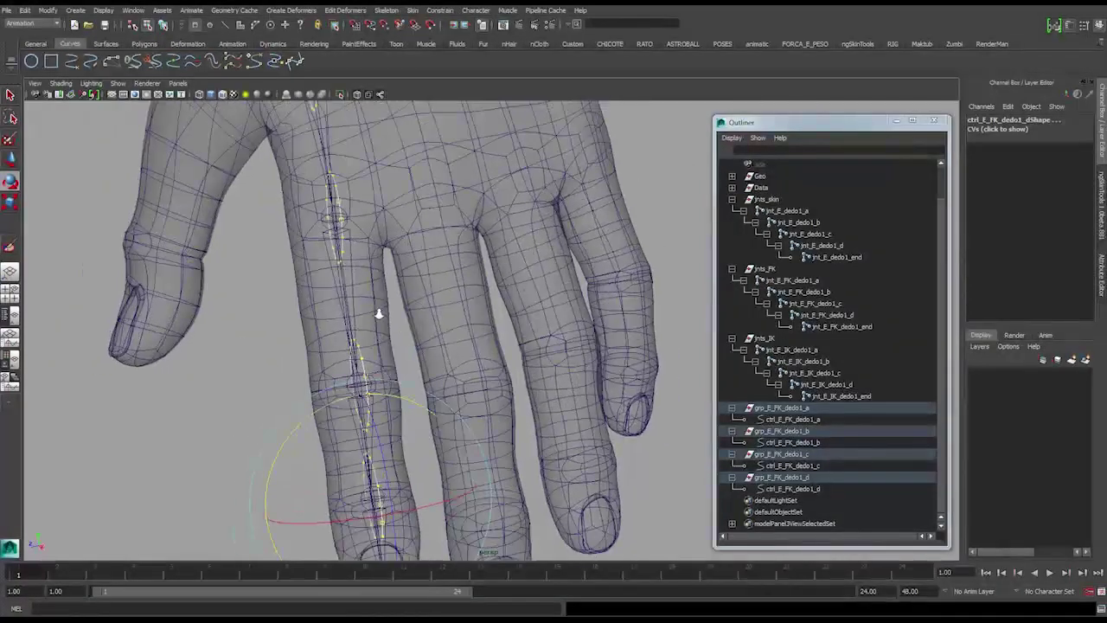
middle_click_drag(378, 311, 372, 294, "alt")
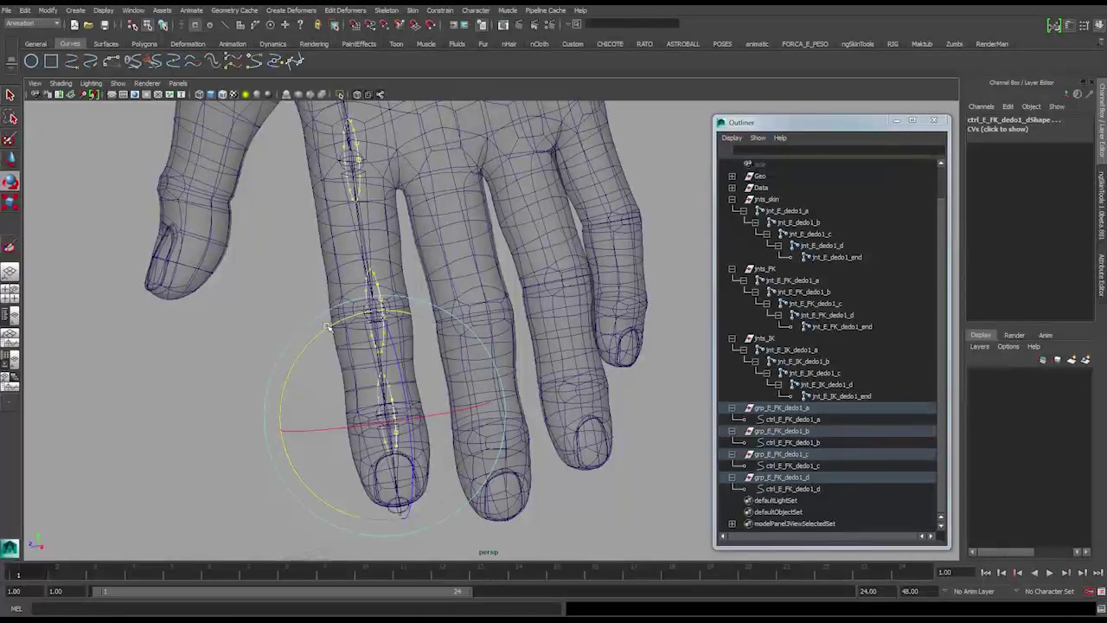
left_click_drag(334, 327, 315, 338)
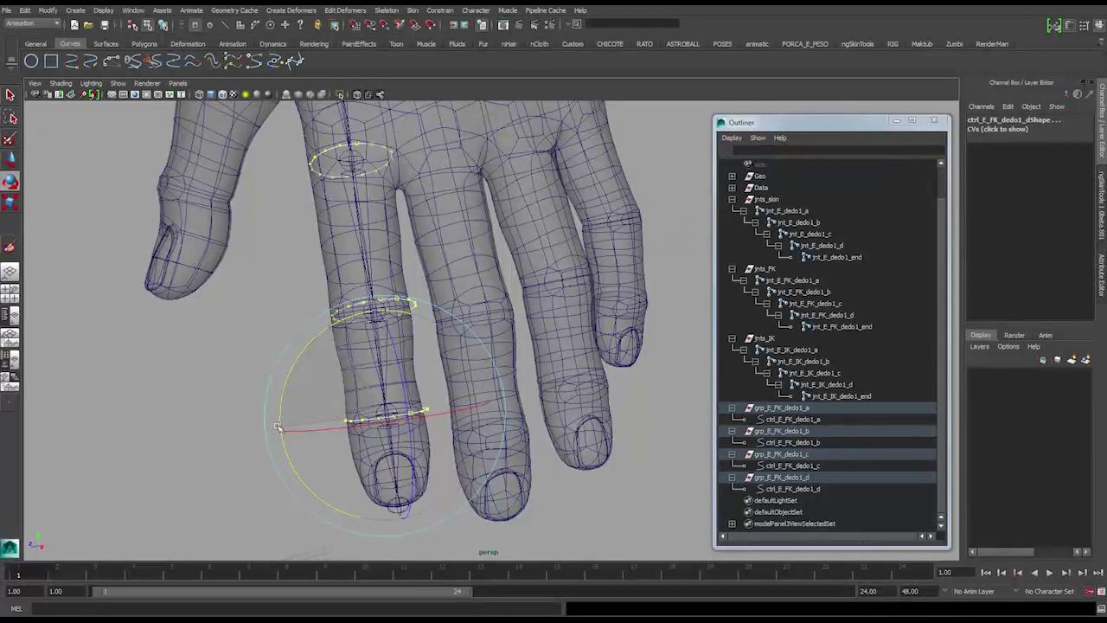
Try to scale the control vertices of all four FK circles together about their shared pivot.
left_click_drag(416, 384, 525, 349, "alt")
key("r")
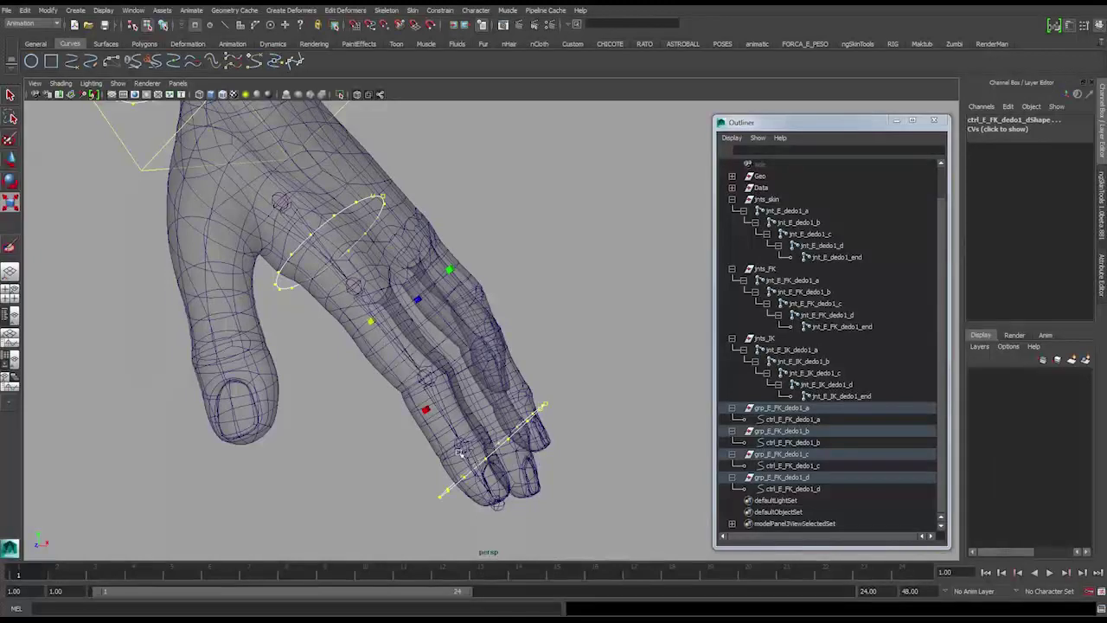
key("ctrl+z")
scroll(433, 365, "up", 3)
mouse_move(434, 367)
left_mouse_down("alt")
mouse_move(444, 337)
mouse_move(432, 345)
left_mouse_up("alt")
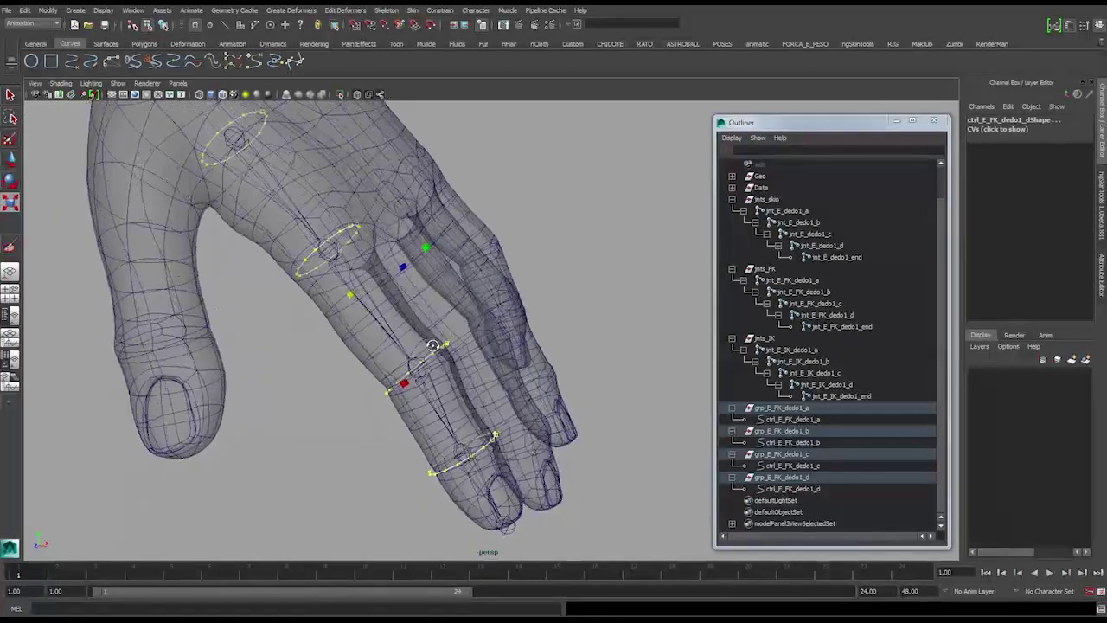
Set the Scale tool's pivot to Object and enlarge the control vertices of the FK circles.
double_click(11, 203)
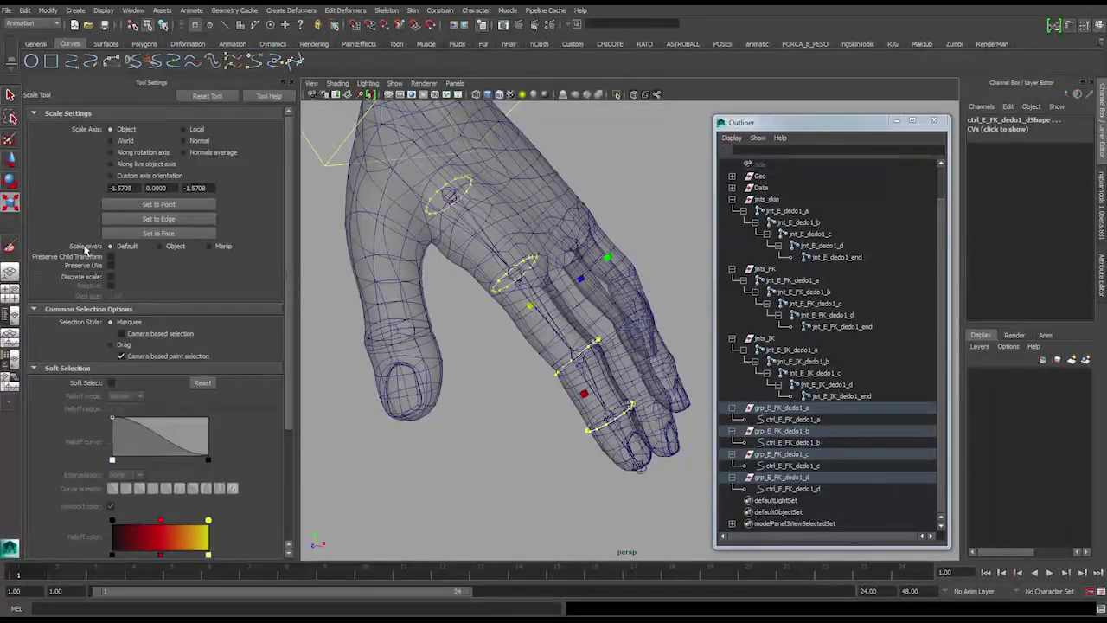
left_click(174, 247)
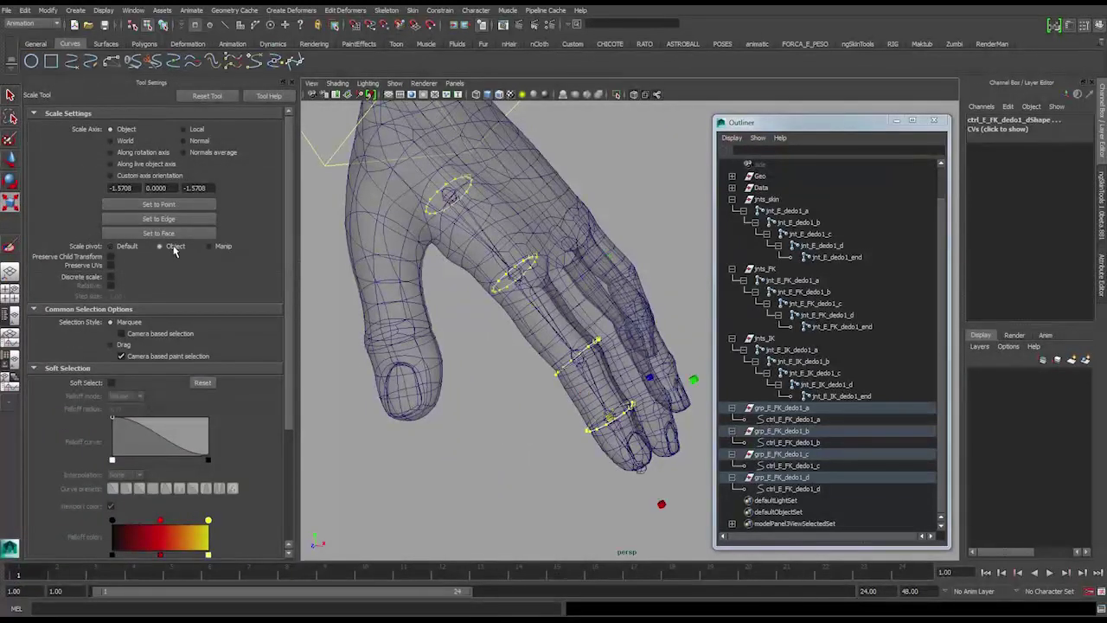
left_click_drag(666, 453, 630, 452, "alt")
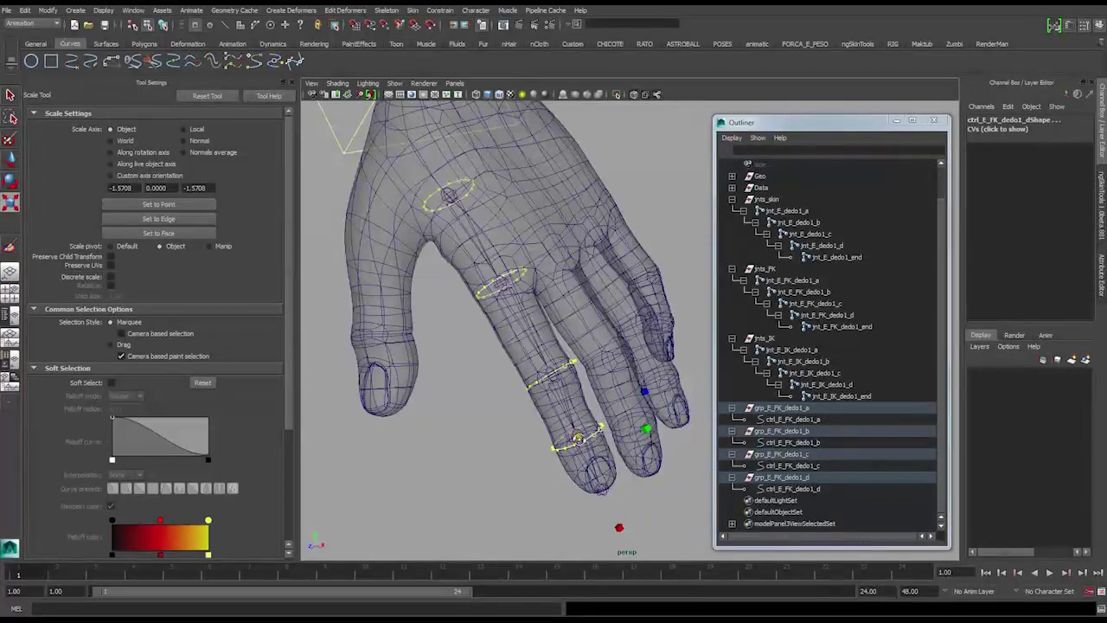
left_click_drag(614, 428, 569, 255, "alt")
Enlarge the control vertices of the ctrl_E_FK_dedo1_b and ctrl_E_FK_dedo1_a circles individually to surround the hand mesh.
left_click_drag(487, 309, 486, 309)
left_click_drag(499, 298, 366, 130, "alt")
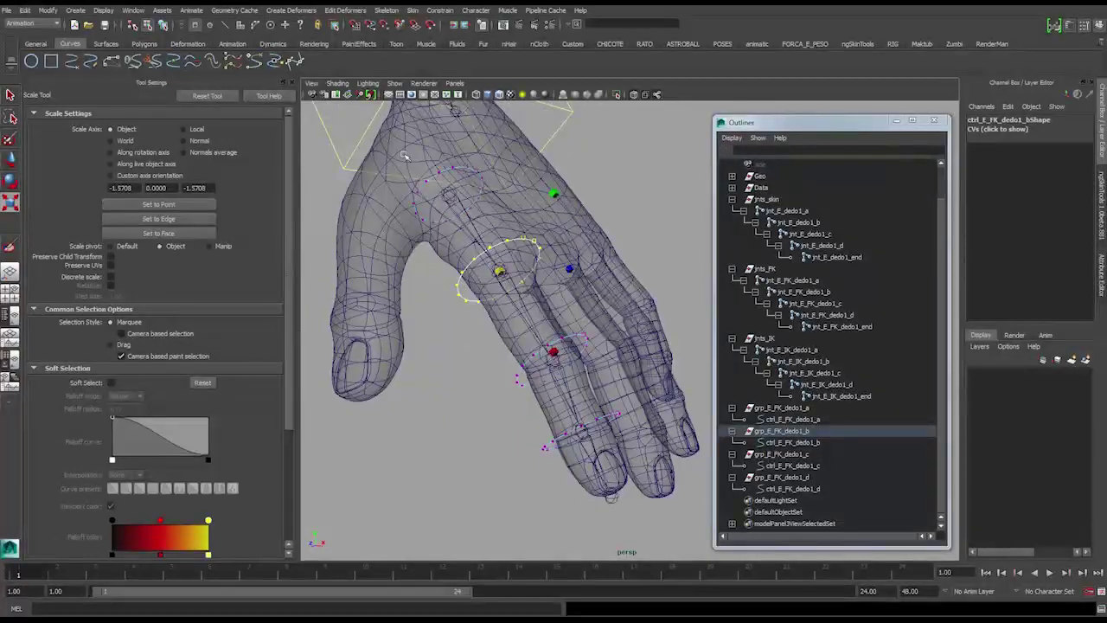
left_click_drag(500, 232, 590, 110)
Turn off the X-ray display of the hand mesh and return from component to object selection.
left_click(635, 96)
mouse_move(552, 196)
left_mouse_down("alt")
mouse_move(566, 203)
mouse_move(564, 175)
mouse_move(489, 194)
mouse_move(460, 214)
mouse_move(504, 259)
mouse_move(561, 264)
mouse_move(472, 258)
mouse_move(612, 221)
left_mouse_up("alt")
key("F8")
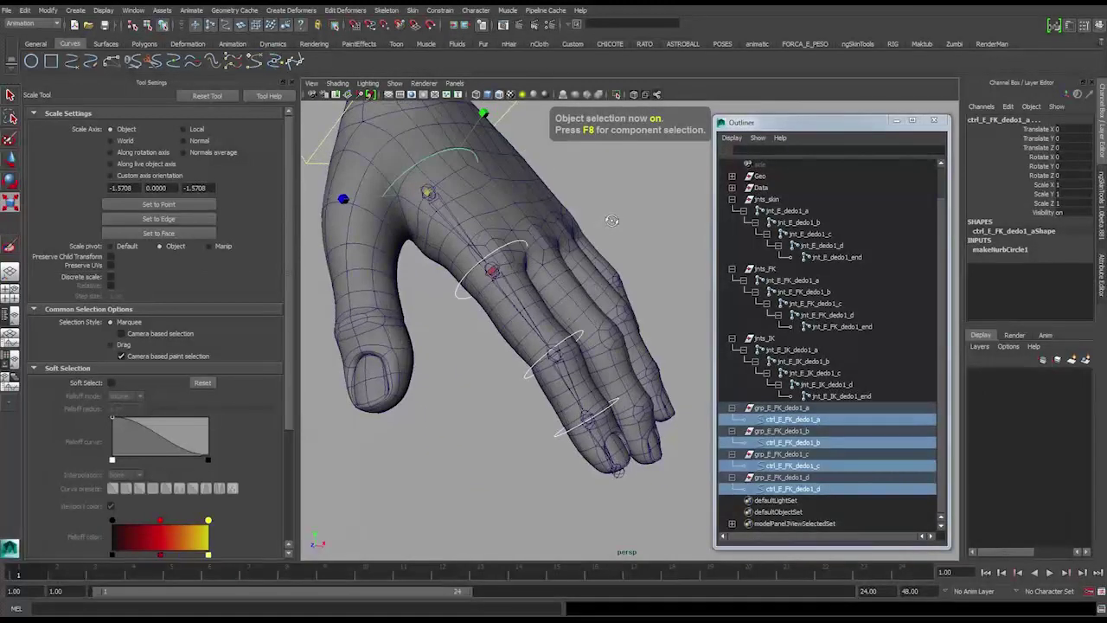
left_click(618, 221)
left_click_drag(496, 177, 519, 333, "alt")
left_click(472, 159)
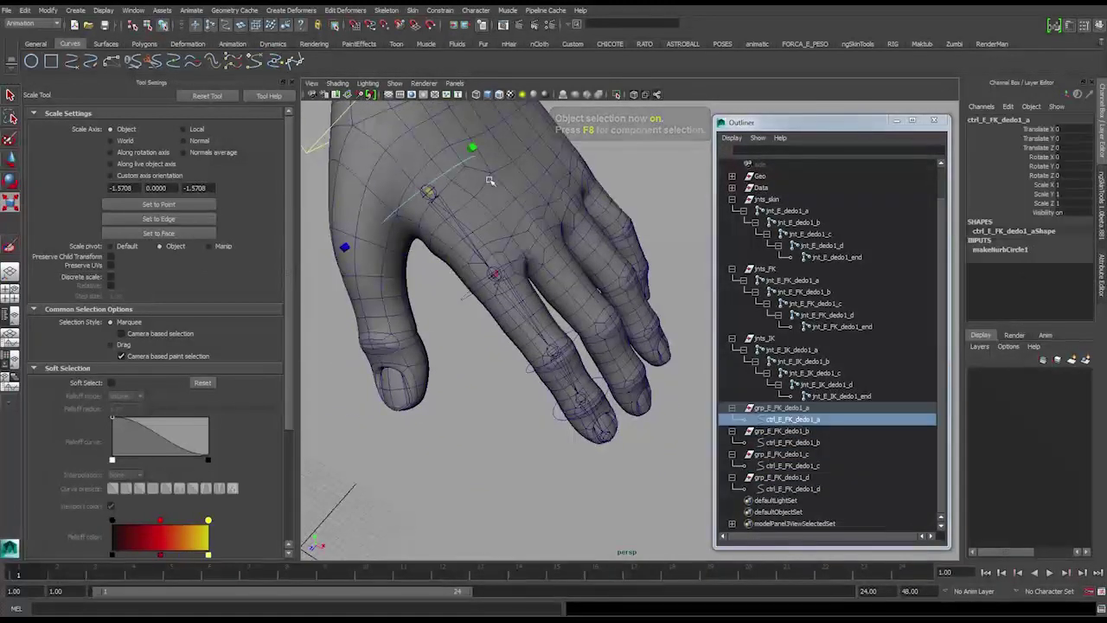
left_click_drag(490, 181, 532, 167, "alt")
Group grp_E_FK_dedo1_a to grp_E_FK_dedo1_d under one parent group and name it ctrls_FK.
key("w")
left_click_drag(517, 205, 469, 280, "alt")
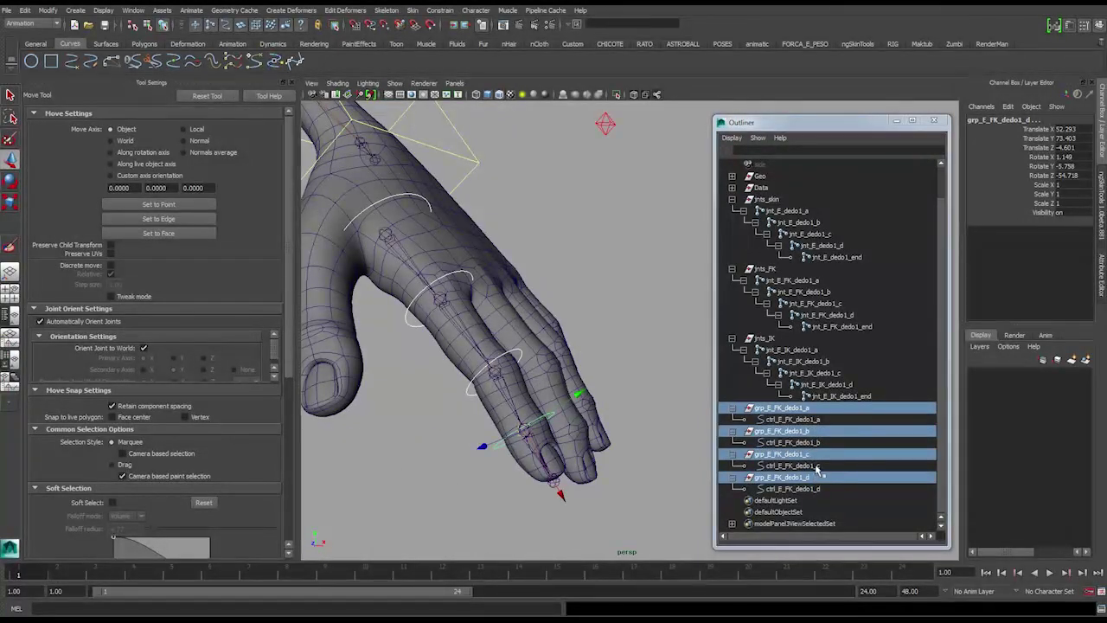
key("ctrl+g")
double_click(765, 443)
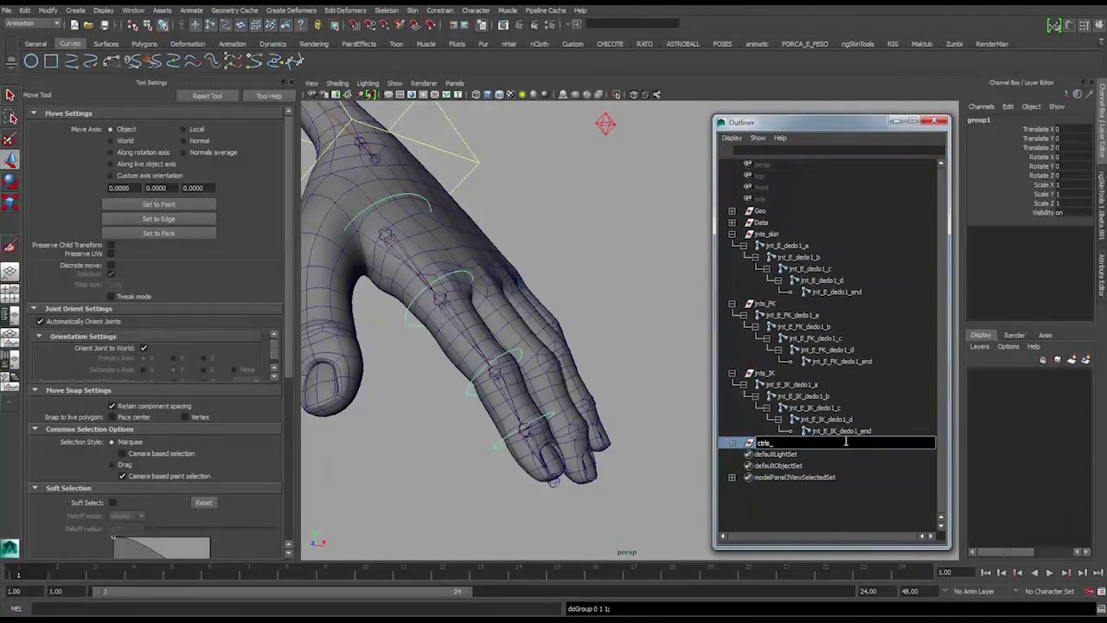
key("Return")
Examine the placement of the FK control circles along the index finger from several distances.
left_click_drag(584, 306, 573, 308, "alt")
middle_click_drag(568, 276, 512, 272, "alt")
middle_click_drag(636, 322, 571, 299, "alt")
right_click_drag(571, 299, 489, 424, "alt")
left_click(627, 257)
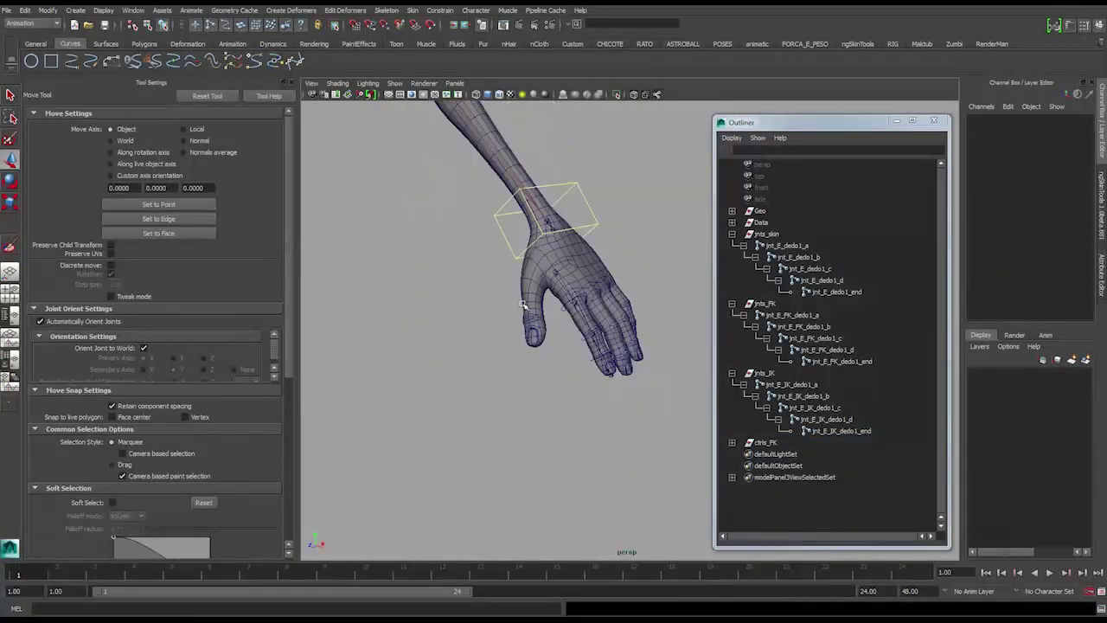
middle_click_drag(489, 424, 563, 245, "alt")
right_click_drag(563, 245, 525, 252, "alt")
key("f")
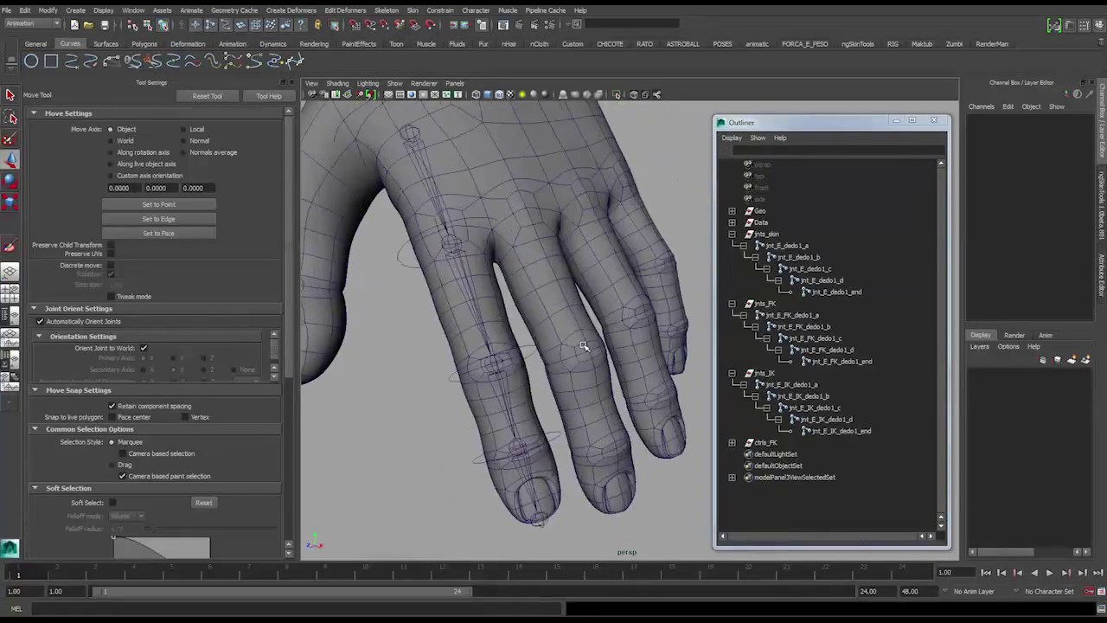
Create a NURBS square at the world origin.
right_click_drag(552, 456, 546, 450, "alt")
left_click_drag(546, 450, 552, 427, "alt")
right_click_drag(552, 426, 501, 369, "alt")
mouse_move(501, 370)
middle_mouse_down("alt")
mouse_move(522, 332)
mouse_move(503, 369)
middle_mouse_up("alt")
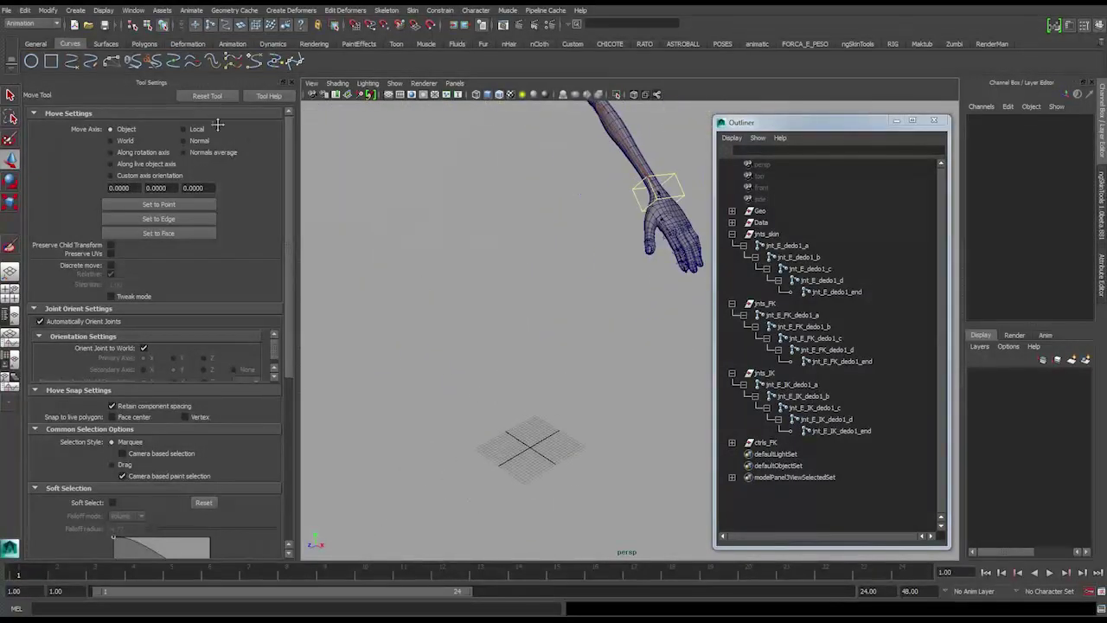
left_click(52, 62)
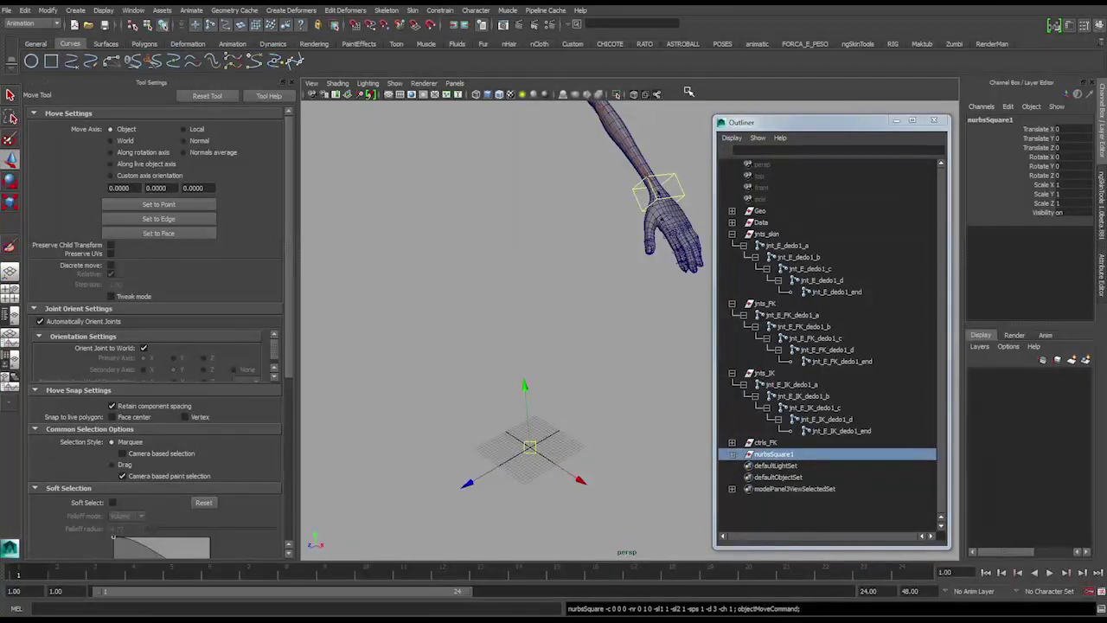
key("f")
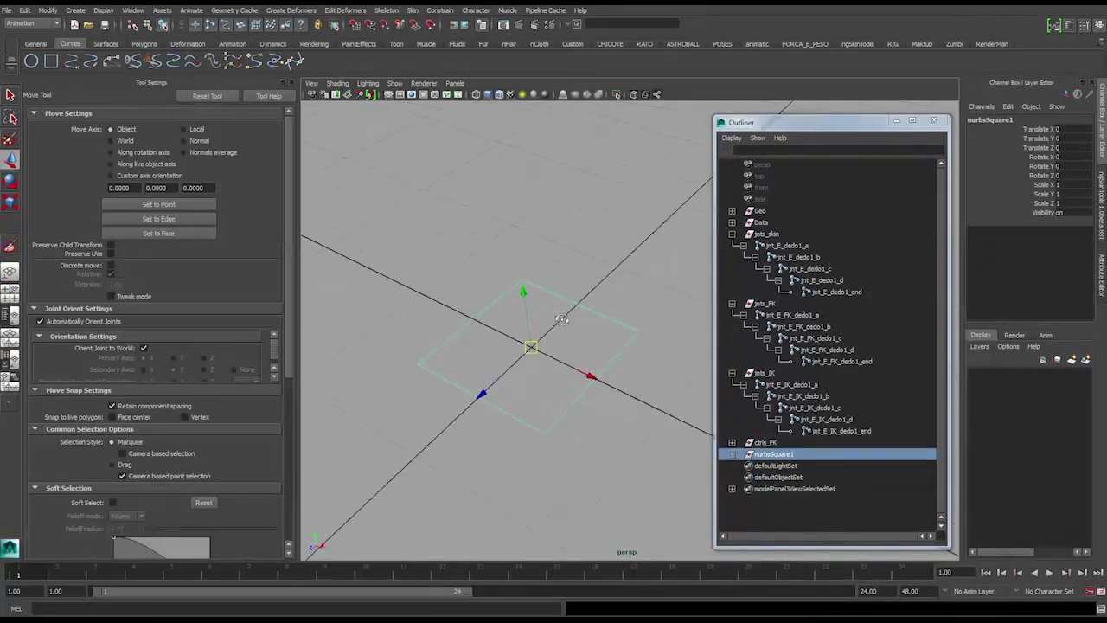
Examine the shape of the existing elbow aim control from several angles as a reference for the new control.
left_click_drag(529, 313, 595, 292, "alt")
right_click_drag(596, 292, 527, 294, "alt")
middle_click_drag(528, 295, 597, 416, "alt")
right_click_drag(597, 415, 487, 193, "alt")
middle_click_drag(818, 217, 706, 291, "alt")
left_click_drag(706, 291, 432, 195, "alt")
middle_click_drag(597, 212, 571, 393, "alt")
middle_click_drag(672, 311, 573, 358, "alt")
left_click_drag(573, 358, 632, 352, "alt")
middle_click_drag(664, 324, 563, 355, "alt")
left_click_drag(595, 241, 640, 277)
key("f")
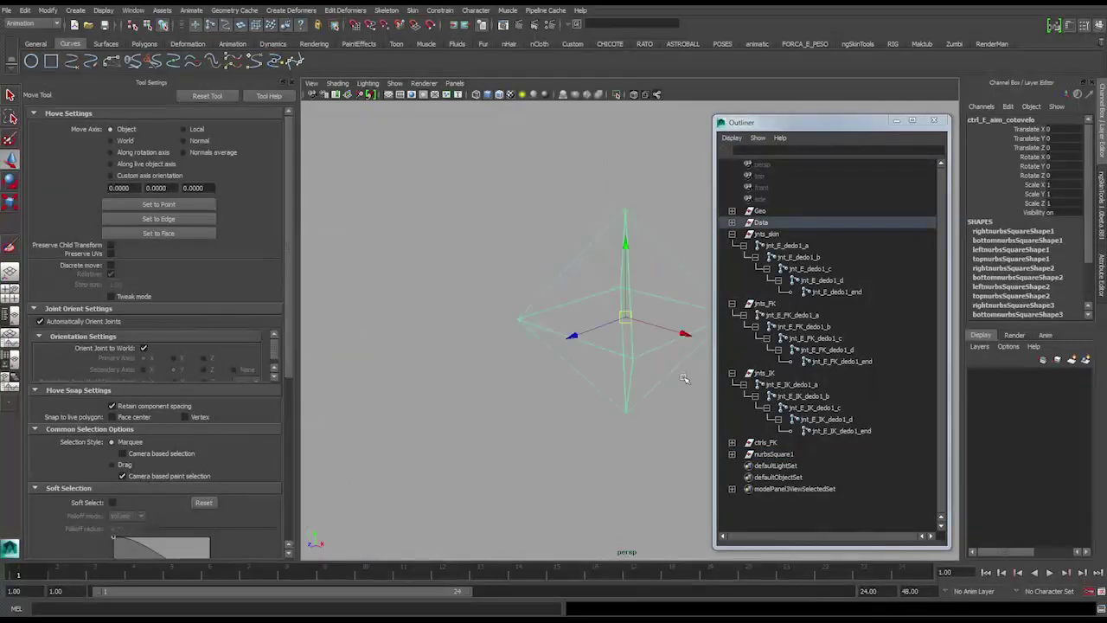
left_click_drag(645, 385, 582, 382, "alt")
left_click_drag(566, 315, 672, 339, "alt")
left_click_drag(636, 348, 402, 274, "alt")
middle_click_drag(401, 274, 468, 161, "alt")
right_click_drag(468, 161, 481, 506, "alt")
middle_click_drag(481, 507, 550, 351, "alt")
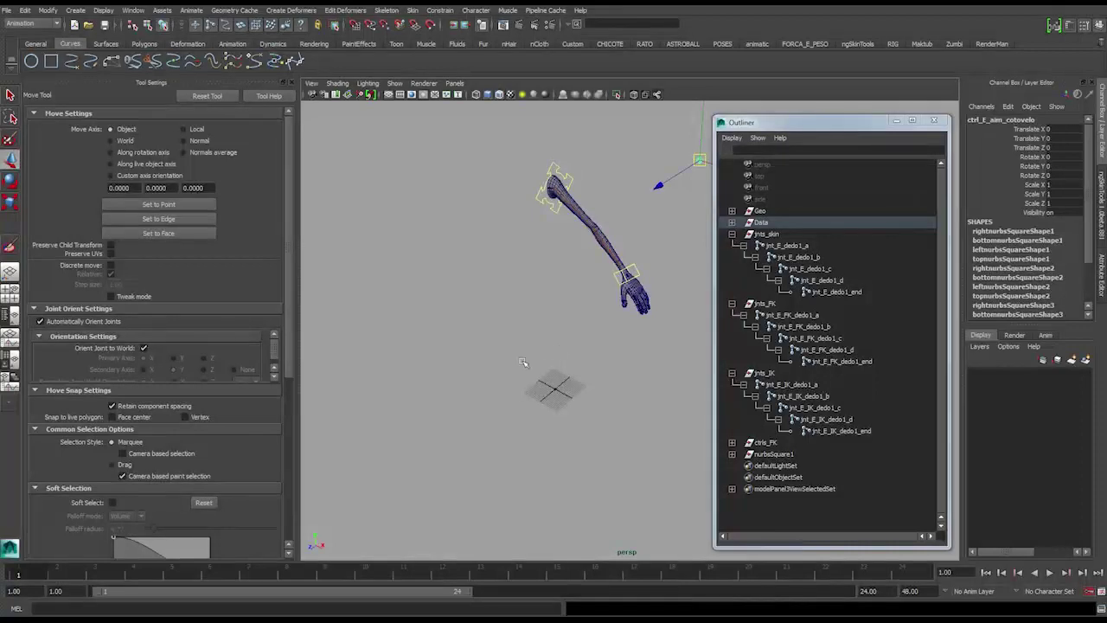
Examine the NURBS square and its separate edges at the origin up close.
left_click_drag(522, 361, 602, 438)
key("f")
left_click_drag(511, 240, 559, 308)
middle_click_drag(562, 301, 521, 300, "alt")
right_click_drag(521, 301, 573, 261, "alt")
left_click_drag(664, 287, 673, 298)
middle_click_drag(673, 298, 611, 289, "alt")
left_click_drag(640, 356, 673, 393)
left_click_drag(673, 399, 620, 384)
left_click_drag(474, 465, 479, 291)
middle_click_drag(478, 291, 457, 331, "alt")
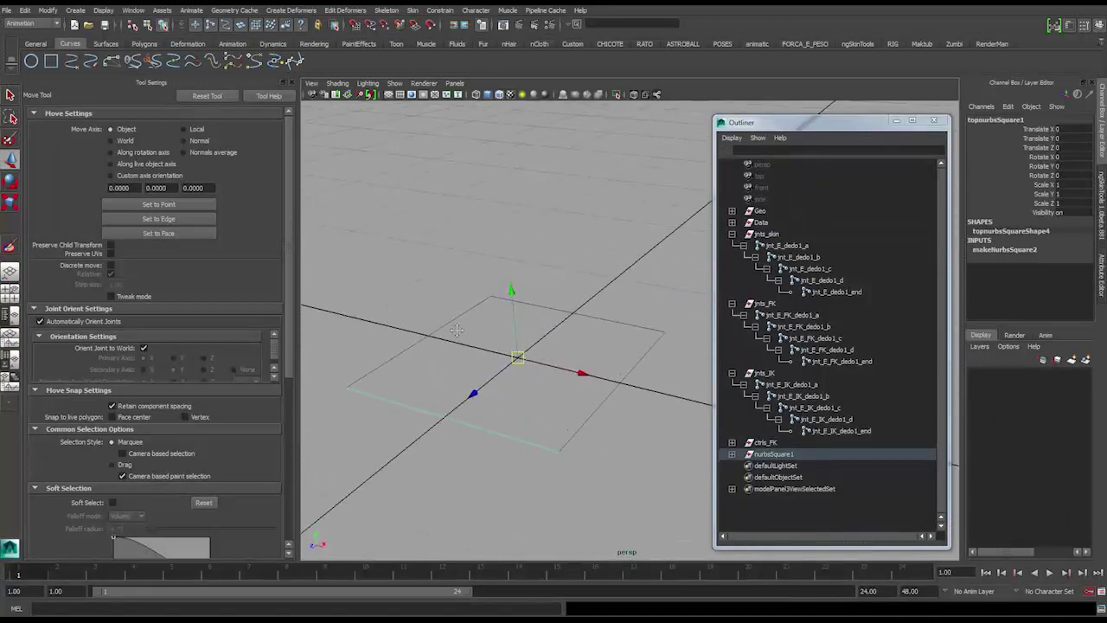
Duplicate the whole nurbsSquare1 group and rotate the copy 90 degrees about Z.
left_click(777, 454)
mouse_move(602, 385)
left_mouse_down("alt")
mouse_move(615, 366)
mouse_move(601, 366)
mouse_move(623, 368)
mouse_move(610, 359)
mouse_move(607, 379)
left_mouse_up("alt")
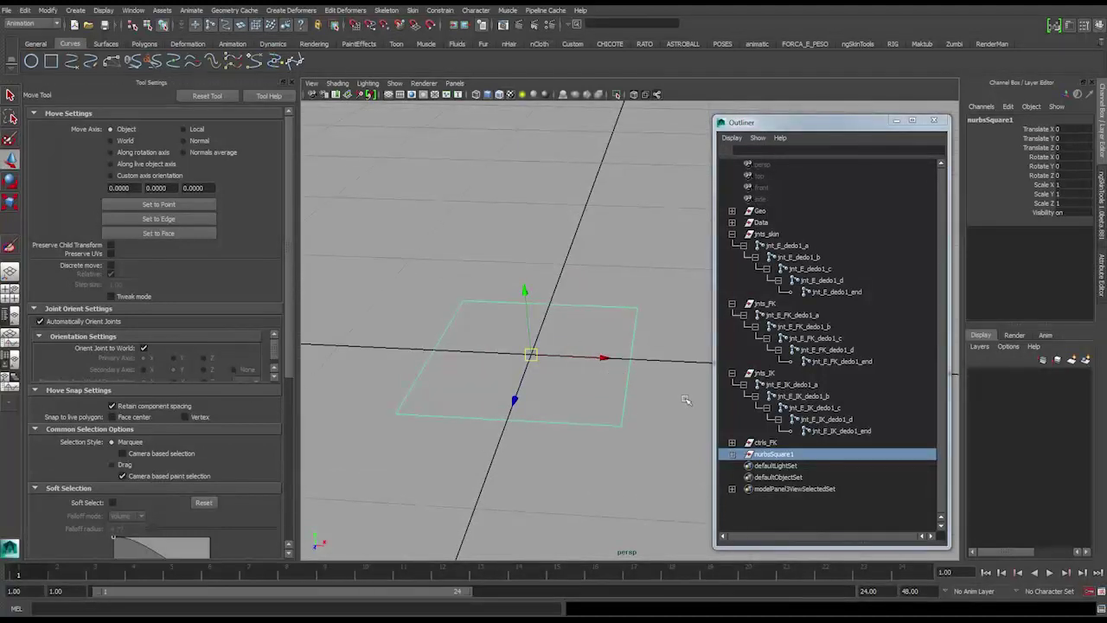
key("ctrl+d")
key("e")
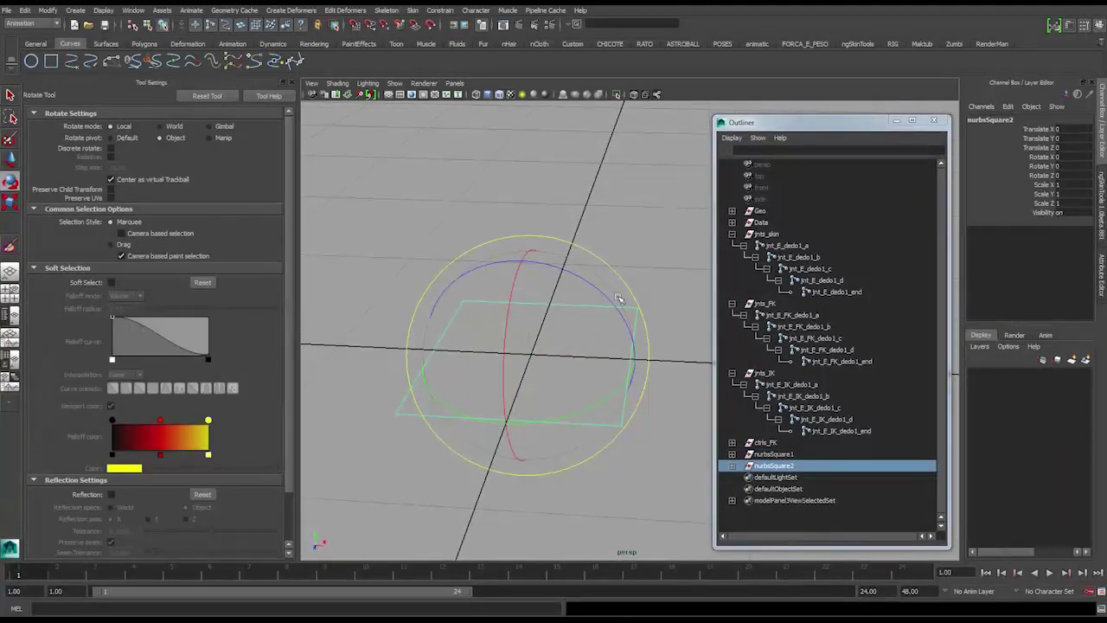
left_click_drag(611, 305, 411, 354)
Move the rotated square to the edge of the original by setting its Translate X to -0.5.
key("w")
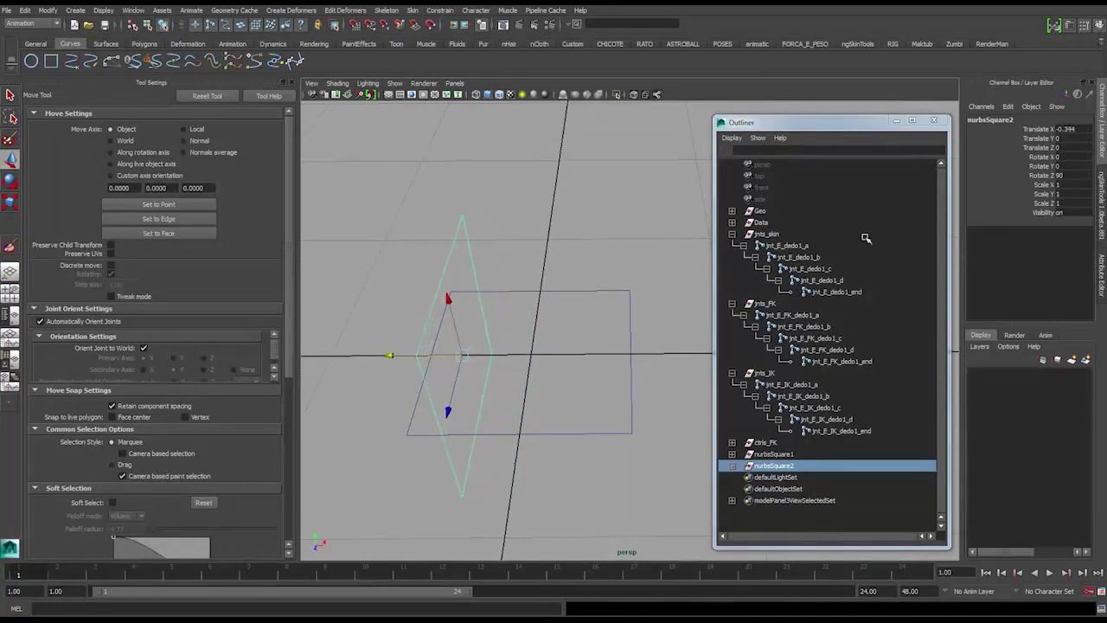
left_click(1073, 129)
key("Return")
Duplicate the rotated square nurbsSquare2 and place the copy at the opposite X edge of the original square.
left_click_drag(533, 362, 560, 352, "alt")
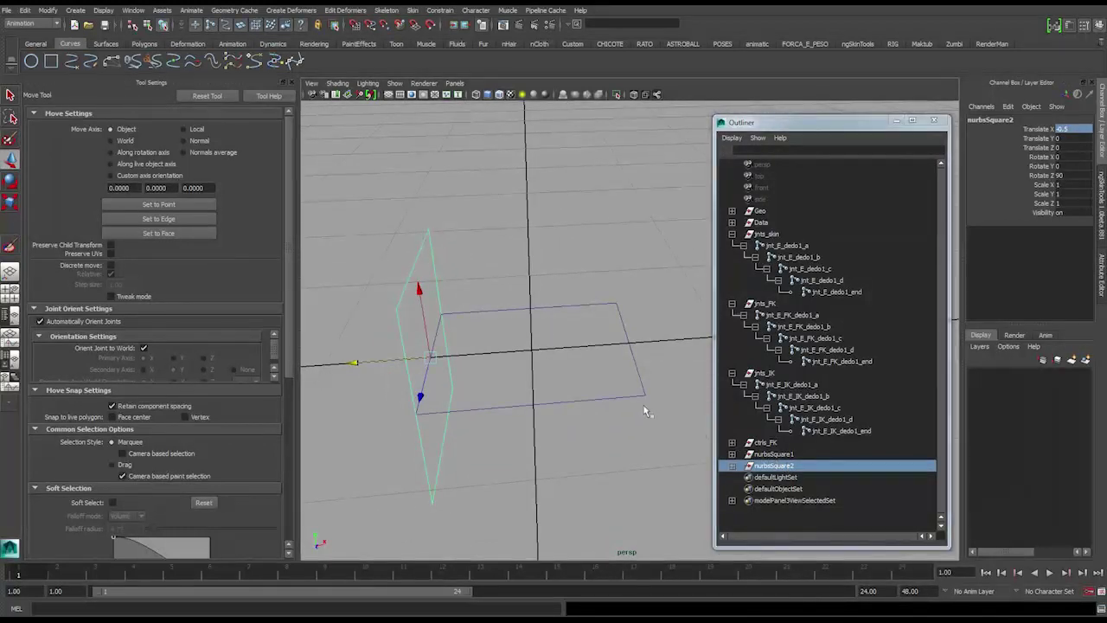
key("ctrl+d")
left_click(1064, 129)
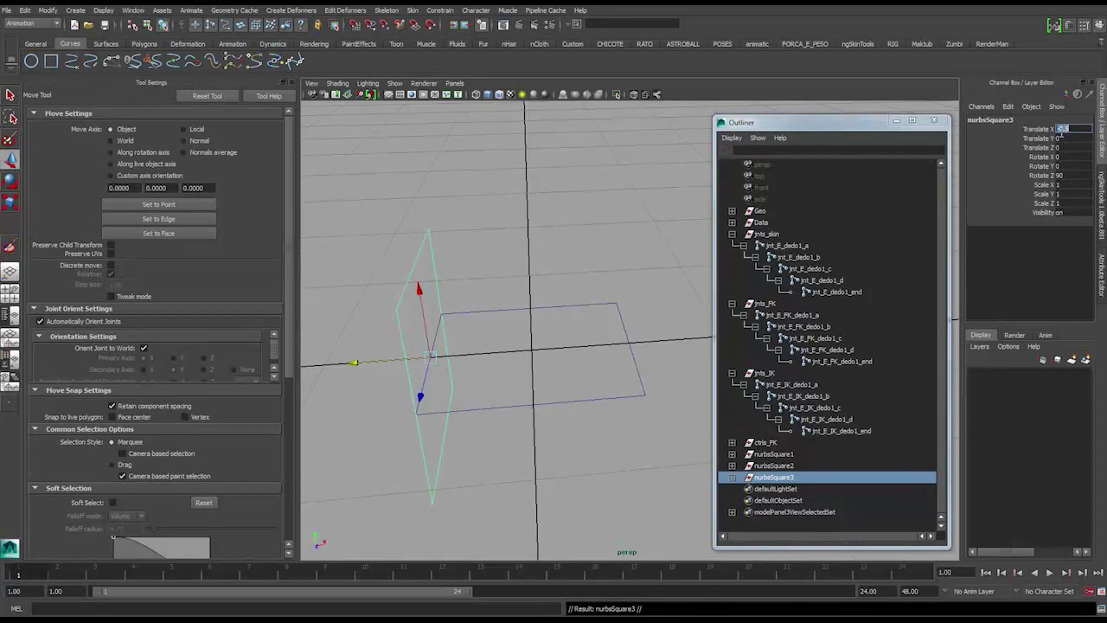
key("Return")
Raise both upright squares, nurbsSquare2 and nurbsSquare3, by setting their Translate Y to 0.5.
left_click_drag(590, 272, 534, 258, "alt")
left_click(783, 468, "ctrl")
left_click_drag(628, 419, 558, 371, "alt")
left_click_drag(425, 286, 415, 196)
left_click(1073, 138)
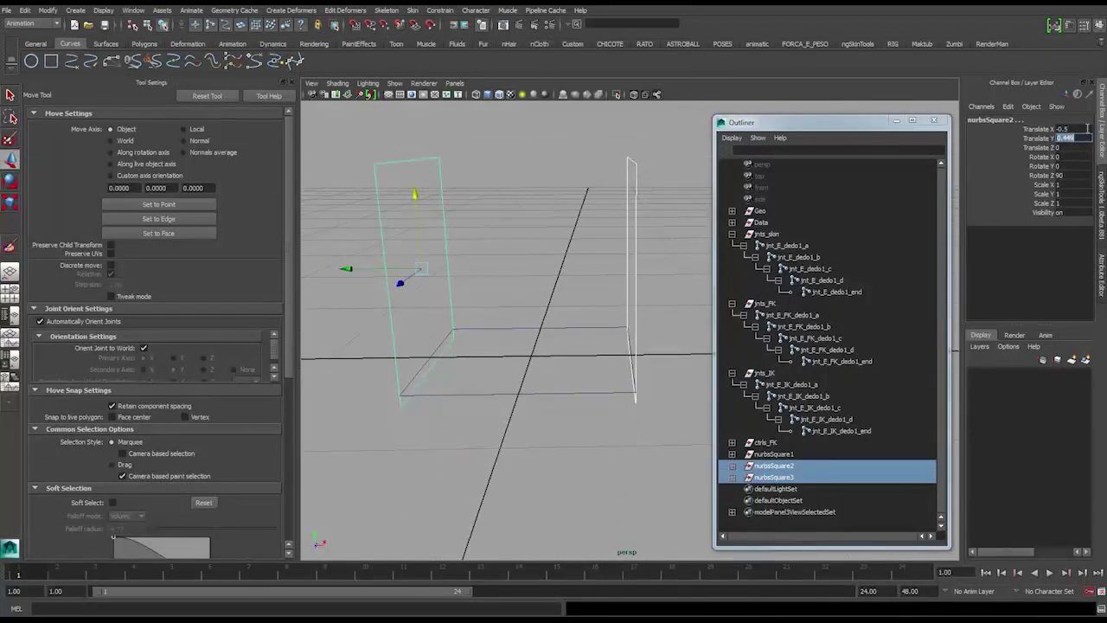
type(".5")
key("Return")
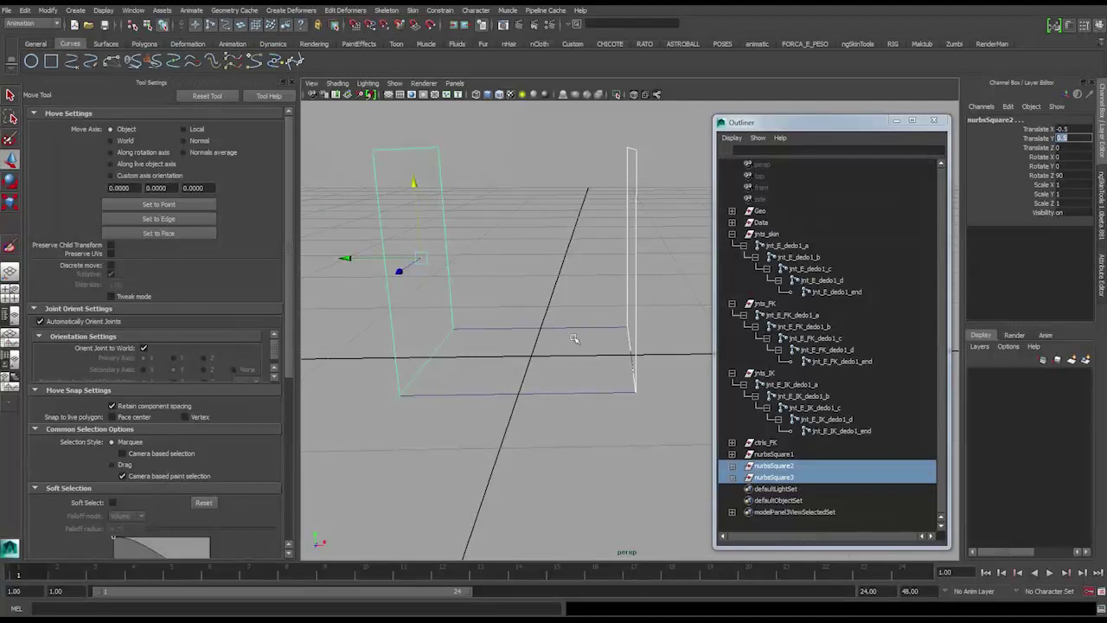
Duplicate nurbsSquare1 and raise the copy to Translate Y 1 to close the top of the cube.
left_click(789, 455)
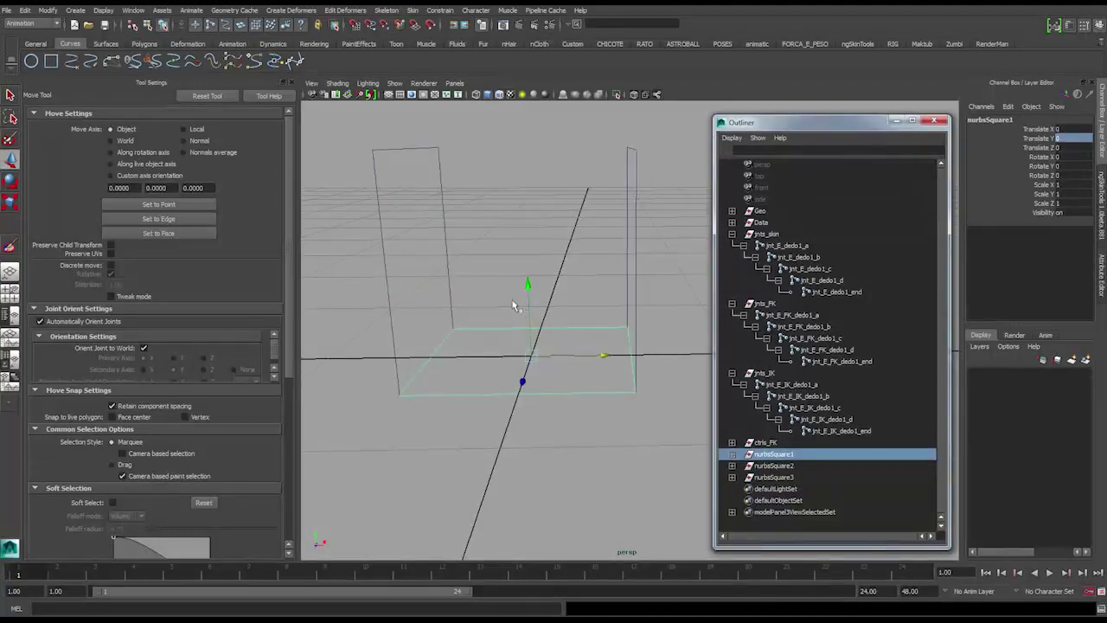
key("ctrl+d")
left_click_drag(529, 286, 526, 197)
key("Return")
Examine the assembled cube from several angles, along with its separate edge curves and the contents of nurbsSquare1.
left_click_drag(493, 224, 477, 195, "alt")
left_click(430, 165)
left_click_drag(567, 206, 541, 227, "alt")
left_click_drag(390, 163, 720, 416)
left_click_drag(650, 380, 532, 316, "alt")
right_click_drag(532, 316, 510, 290, "alt")
left_click_drag(511, 290, 553, 270, "alt")
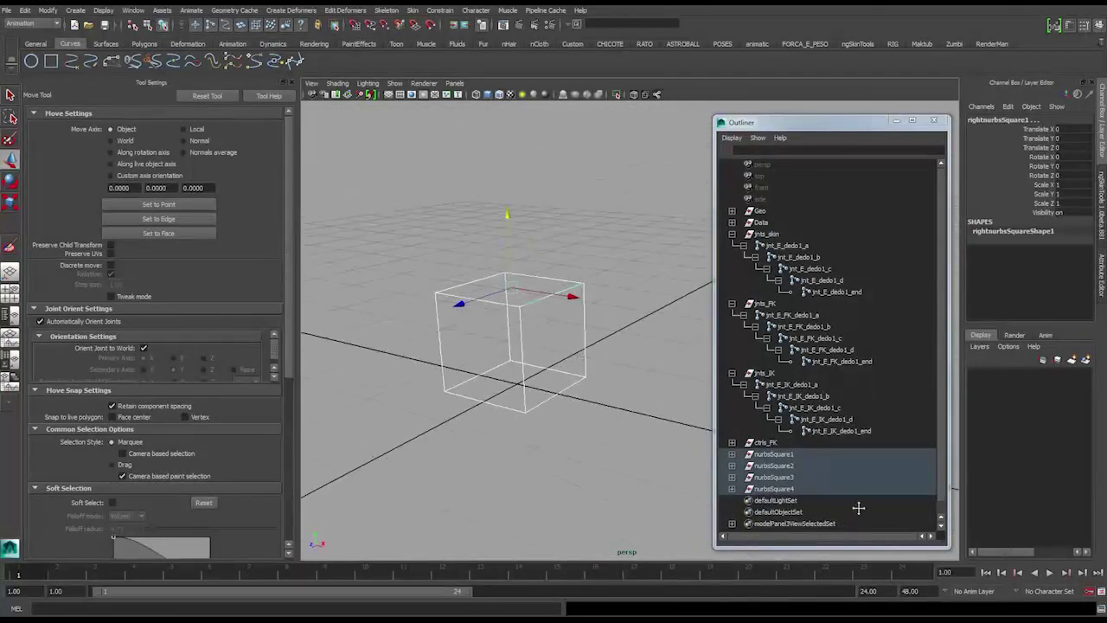
left_click(804, 458)
left_click(732, 455)
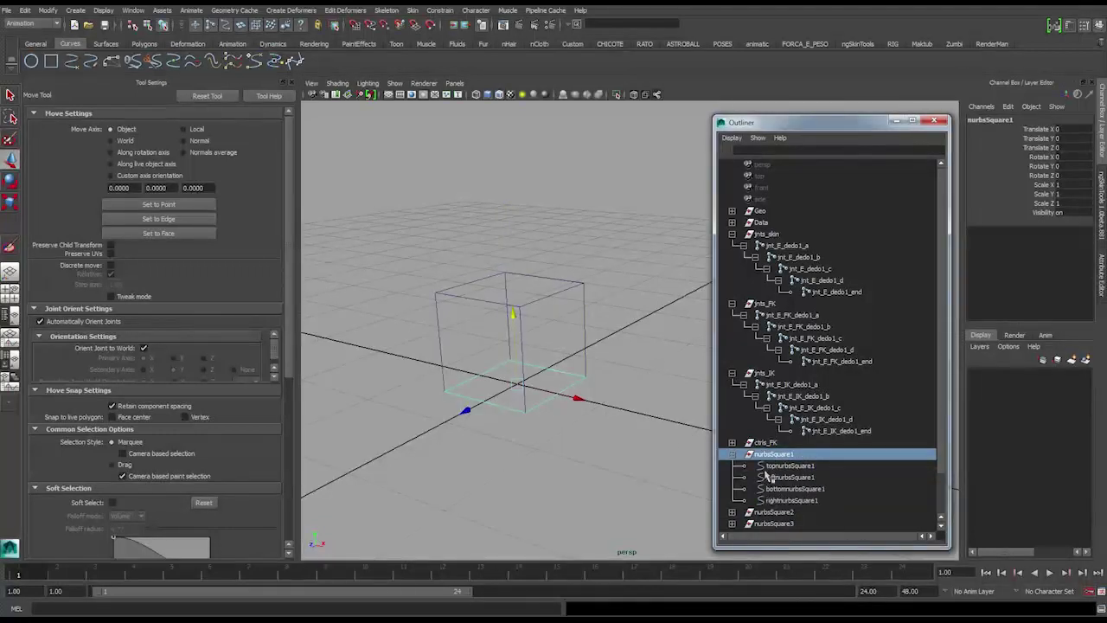
left_click(732, 455)
left_click_drag(456, 367, 491, 302, "alt")
left_click_drag(560, 423, 618, 460)
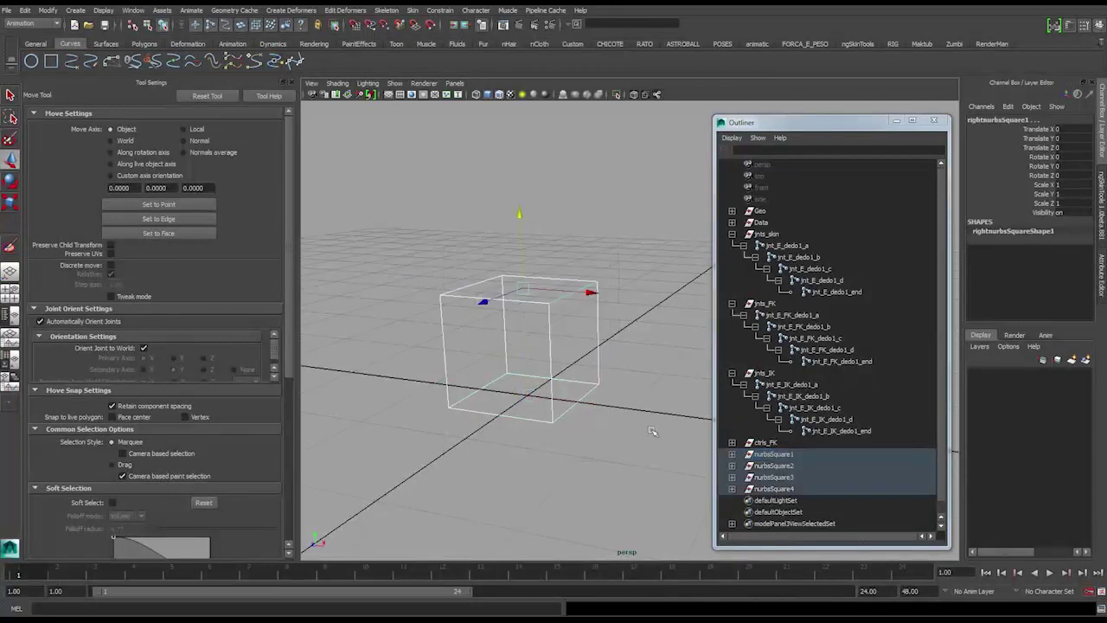
Group nurbsSquare1 through nurbsSquare4 and name the group ctrl_E_IK_dedo1.
left_click(783, 455)
left_click(790, 489, "shift")
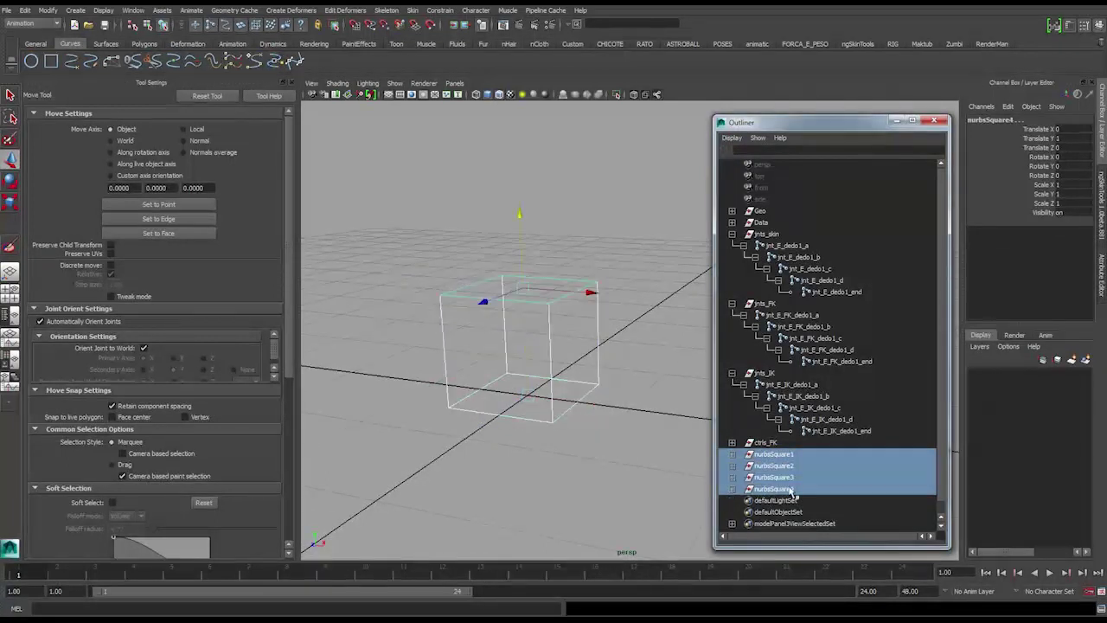
key("ctrl+g")
double_click(764, 455)
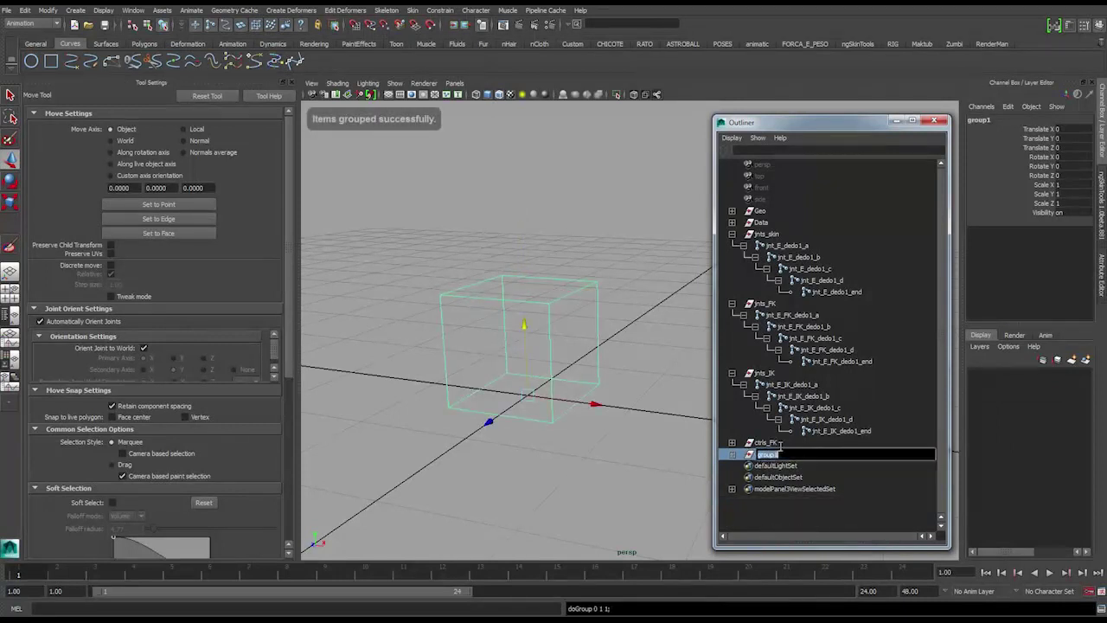
type("c")
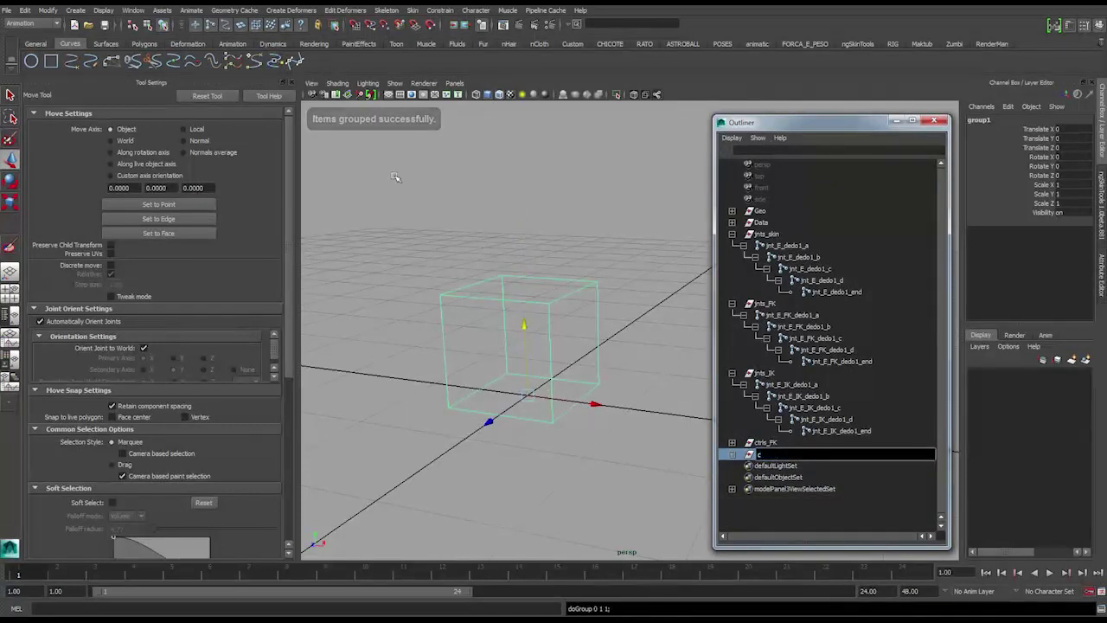
type("trl_E_IK")
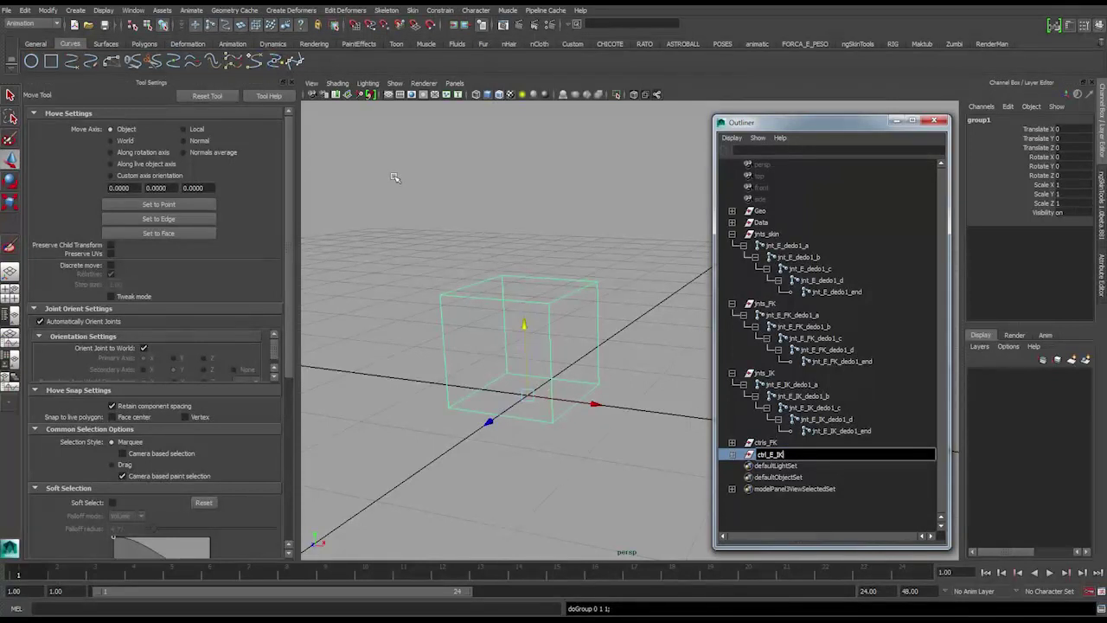
type("dedo1")
key("Return")
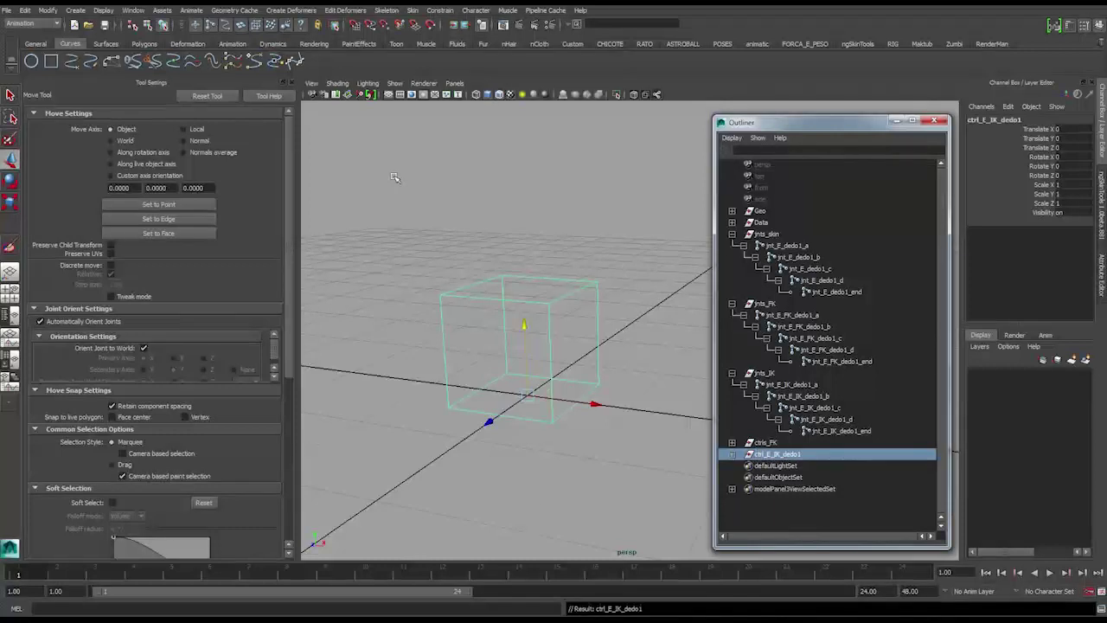
Expand the whole ctrl_E_IK_dedo1 hierarchy and turn on the display of shape nodes in the Outliner.
left_click(733, 455, "shift")
scroll(735, 459, "down", 5)
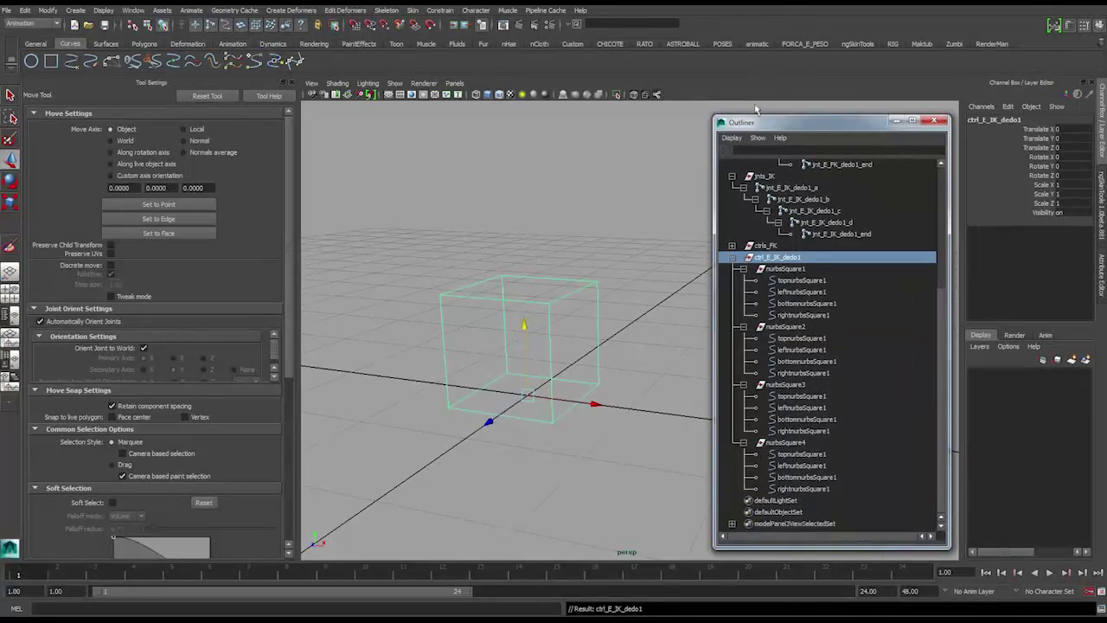
left_click(734, 138)
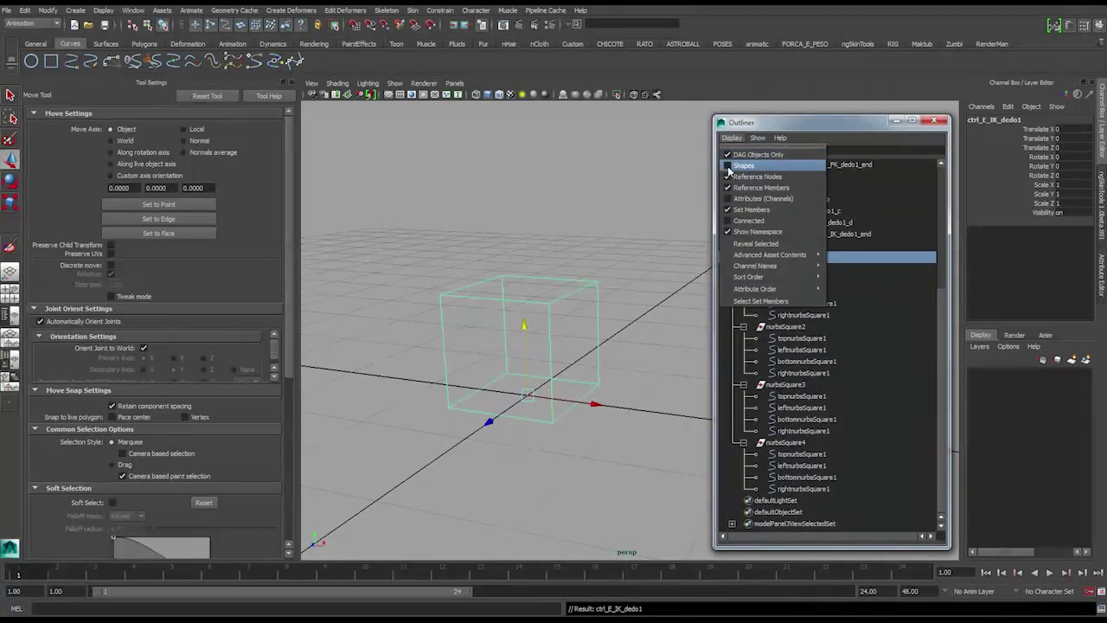
left_click(729, 166)
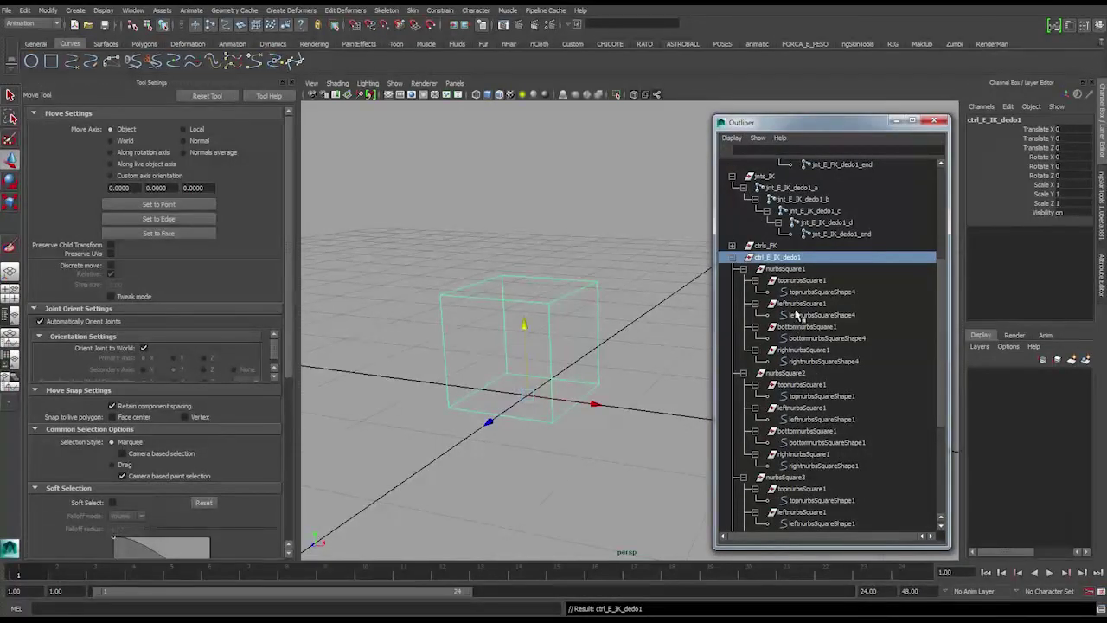
Examine how the four curve transforms of nurbsSquare1 contain their individual shape nodes.
left_click(801, 280)
left_click(756, 281)
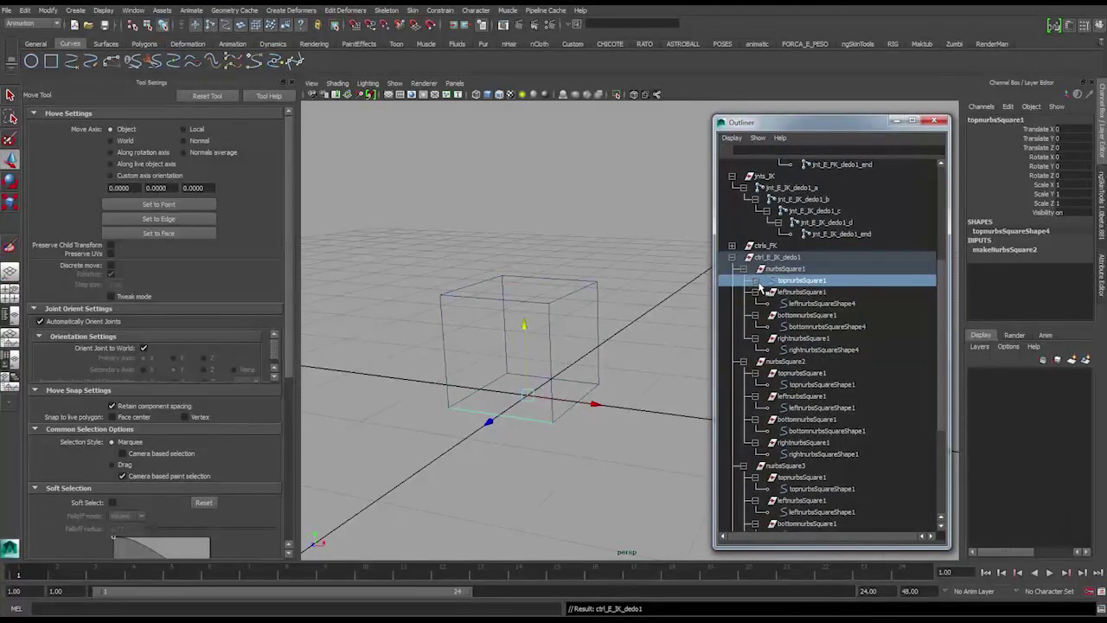
left_click(756, 281)
left_click(757, 281)
left_click(757, 282)
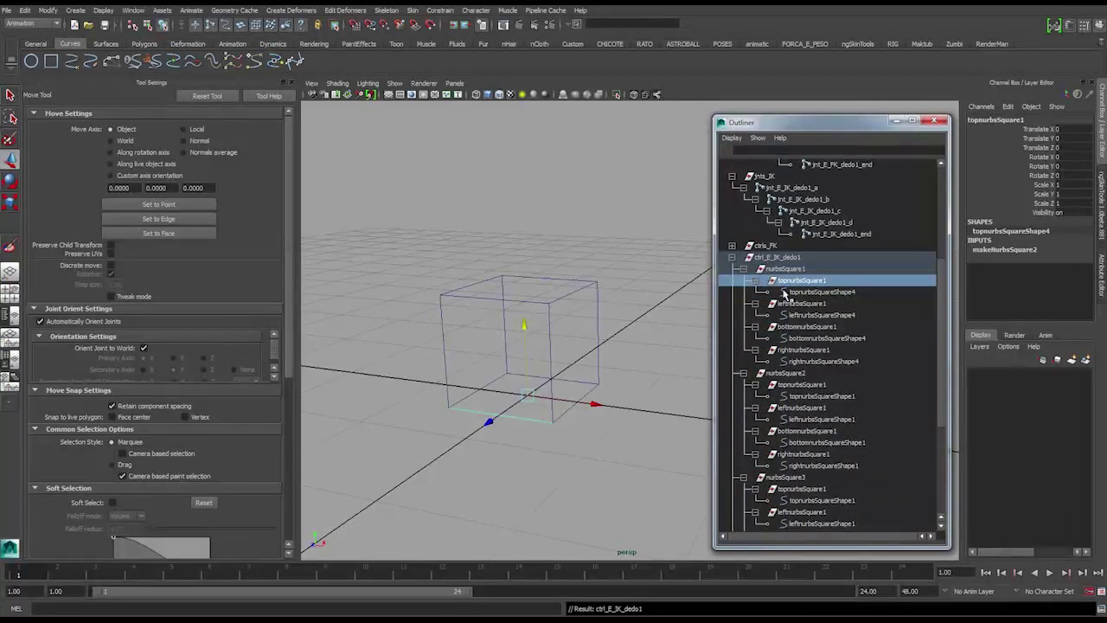
left_click(757, 282)
left_click(756, 293)
left_click(756, 304)
left_click(756, 315)
left_click(804, 315)
left_click_drag(804, 309, 761, 286)
left_click(757, 281)
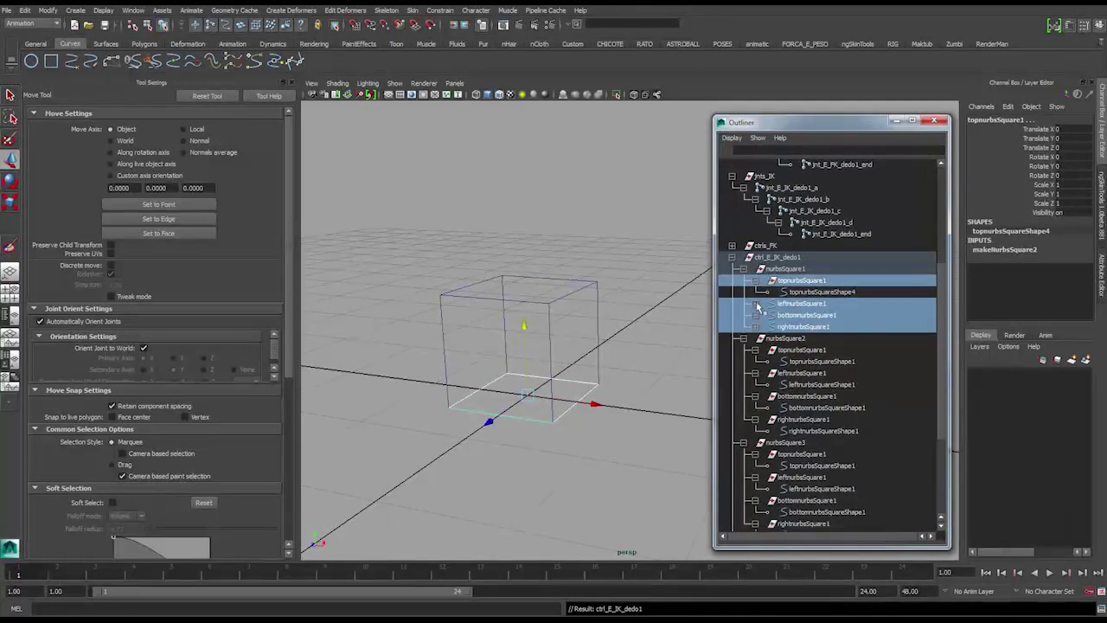
left_click(756, 304)
left_click(756, 327)
left_click(756, 350)
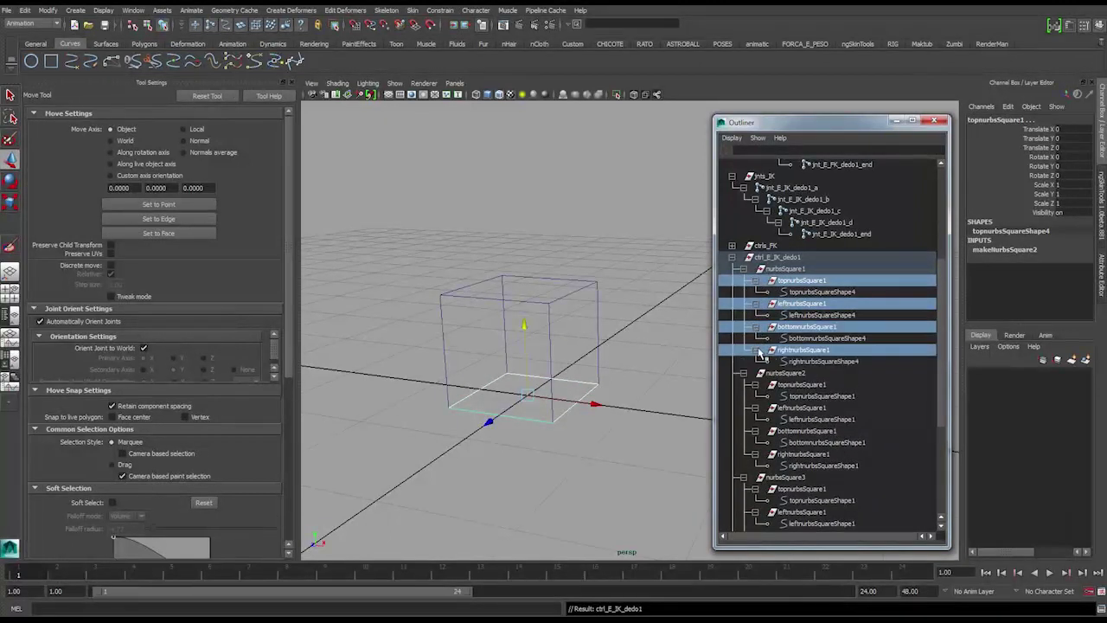
left_click(815, 361)
left_click(822, 338, "ctrl")
left_click(824, 315, "ctrl")
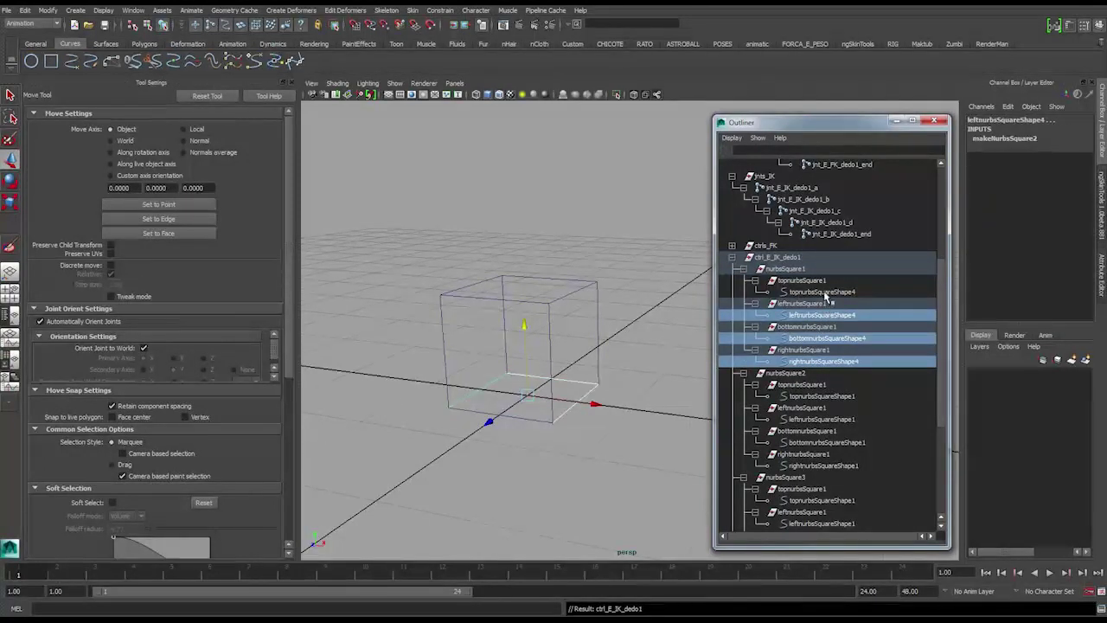
left_click(825, 294, "ctrl")
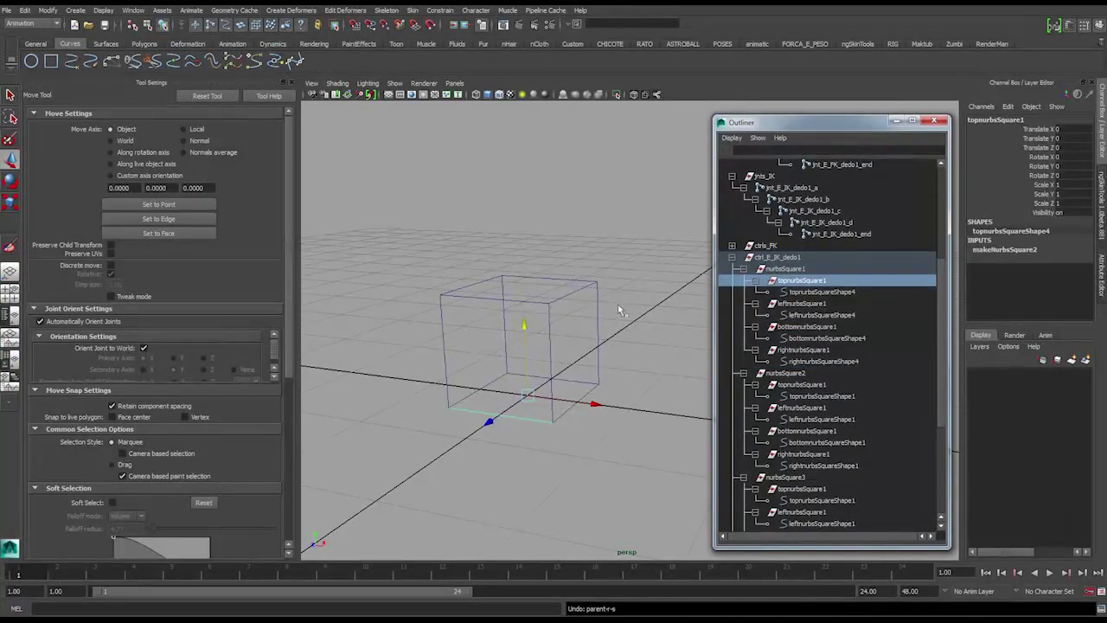
Freeze the transformations of ctrl_E_IK_dedo1 and everything in its hierarchy.
left_click(802, 258)
scroll(804, 286, "down", 5)
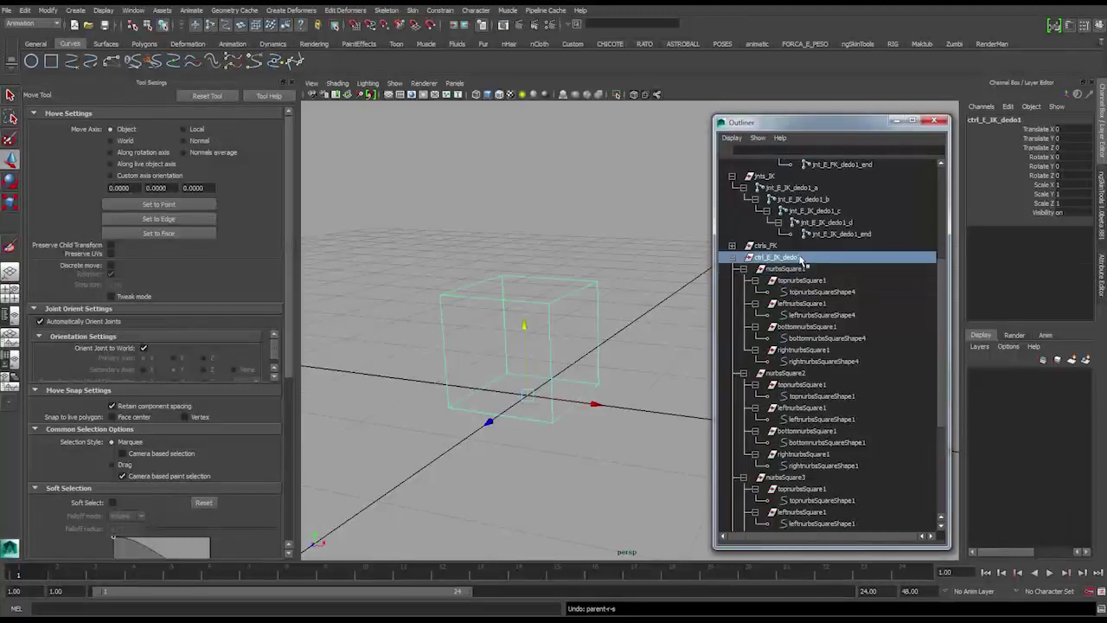
left_click(809, 487, "shift")
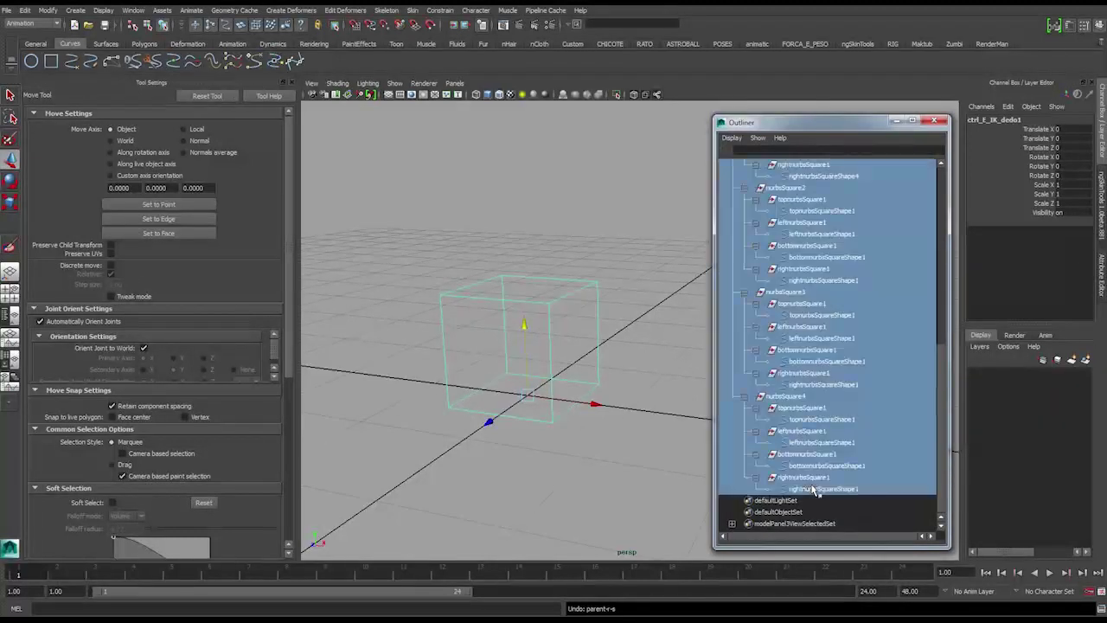
left_click(50, 11)
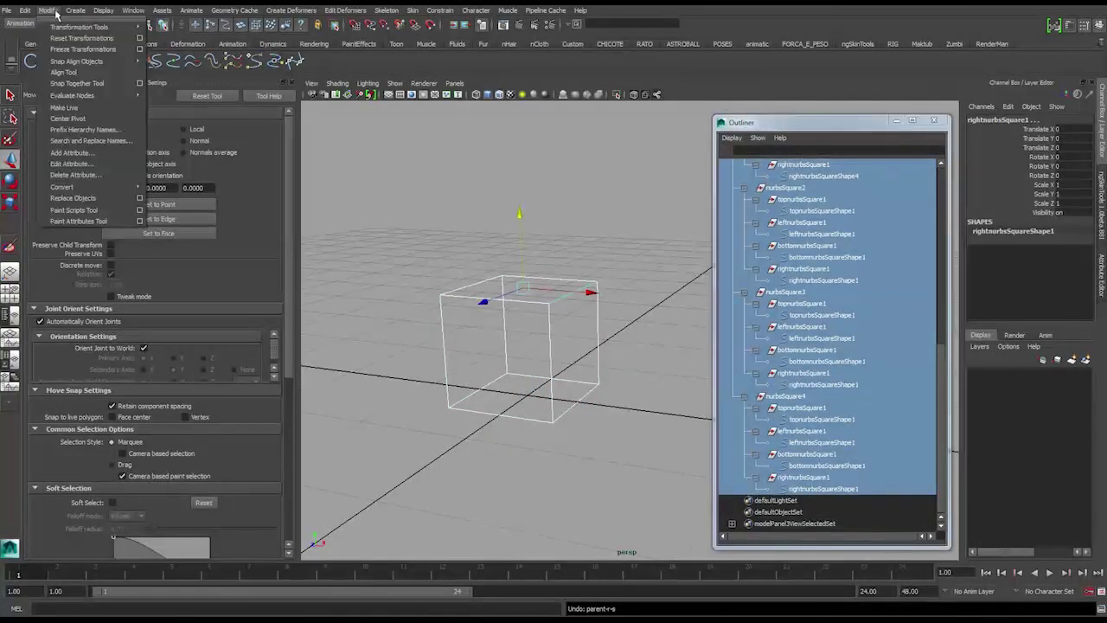
left_click(83, 49)
Select all the curve shape nodes, without their transforms, under nurbsSquare1 and nurbsSquare2.
scroll(839, 240, "up", 5)
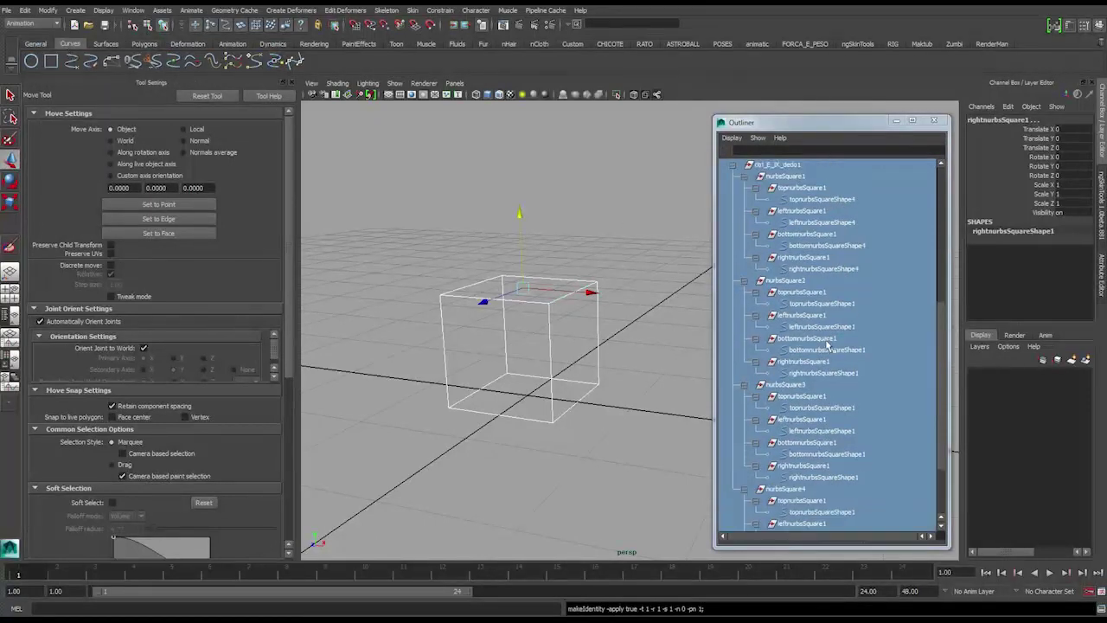
left_click(817, 291)
left_click(817, 315, "ctrl")
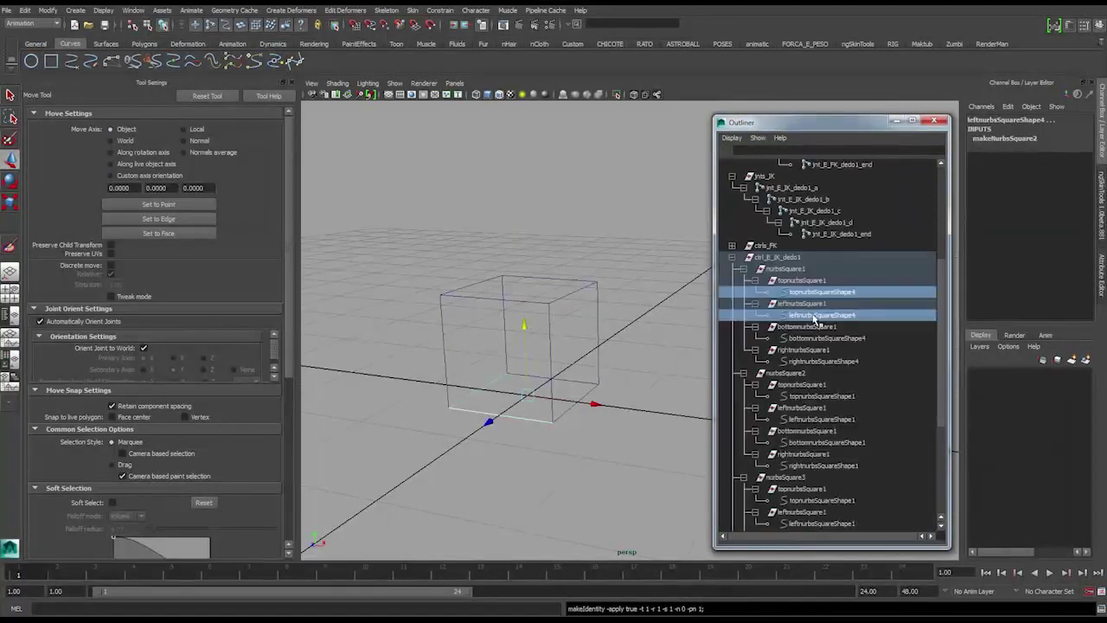
left_click(811, 338, "ctrl")
left_click(812, 361, "ctrl")
left_click(813, 395, "ctrl")
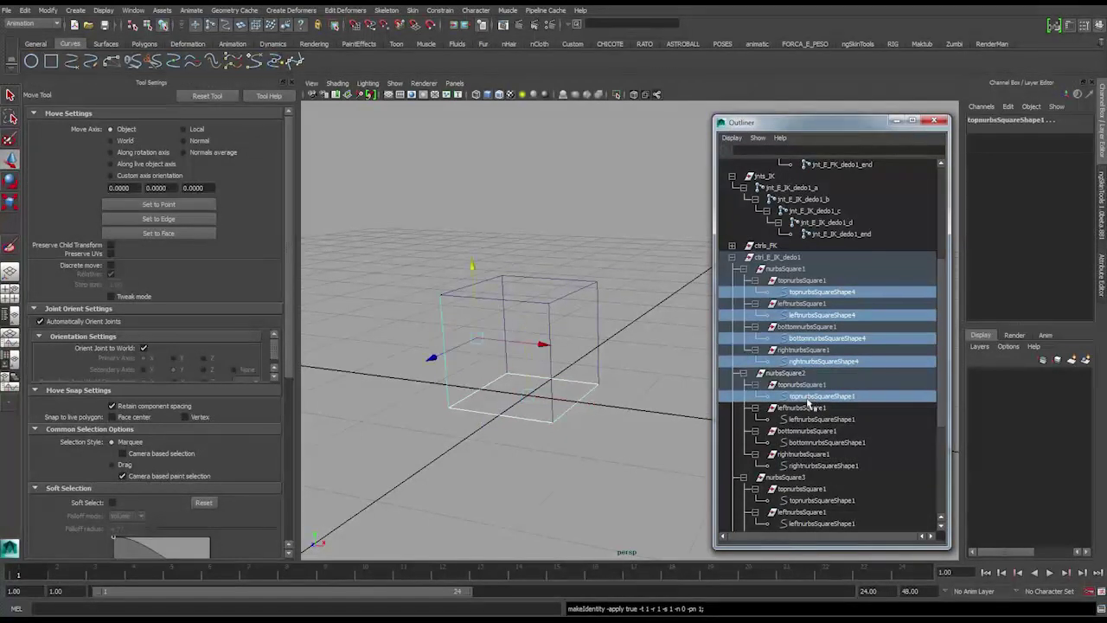
left_click(813, 418, "ctrl")
left_click(814, 442, "ctrl")
left_click(815, 466, "ctrl")
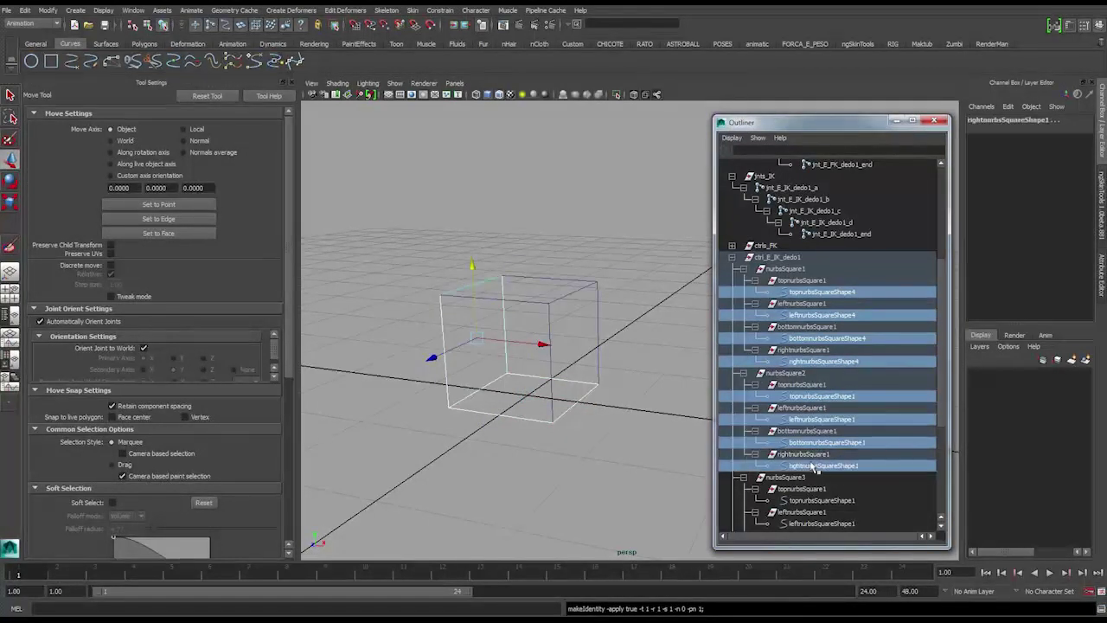
Add all the curve shape nodes under nurbsSquare3 and nurbsSquare4 to the selection.
scroll(820, 476, "down", 5)
left_click(814, 315, "ctrl")
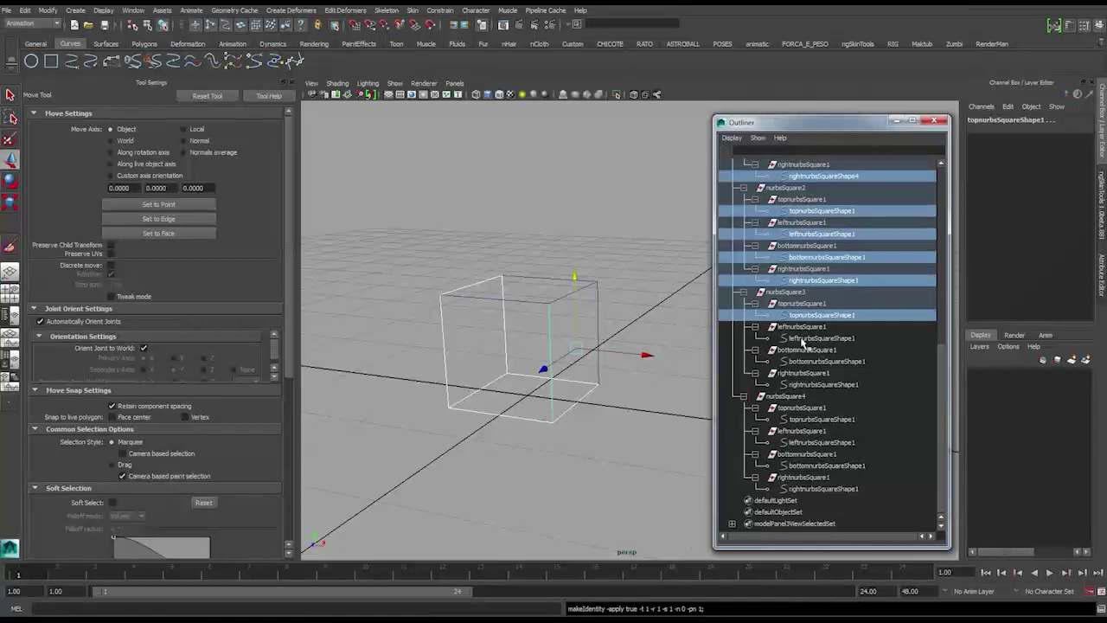
left_click(813, 338, "ctrl")
left_click(814, 361, "ctrl")
left_click(813, 384, "ctrl")
left_click(813, 419, "ctrl")
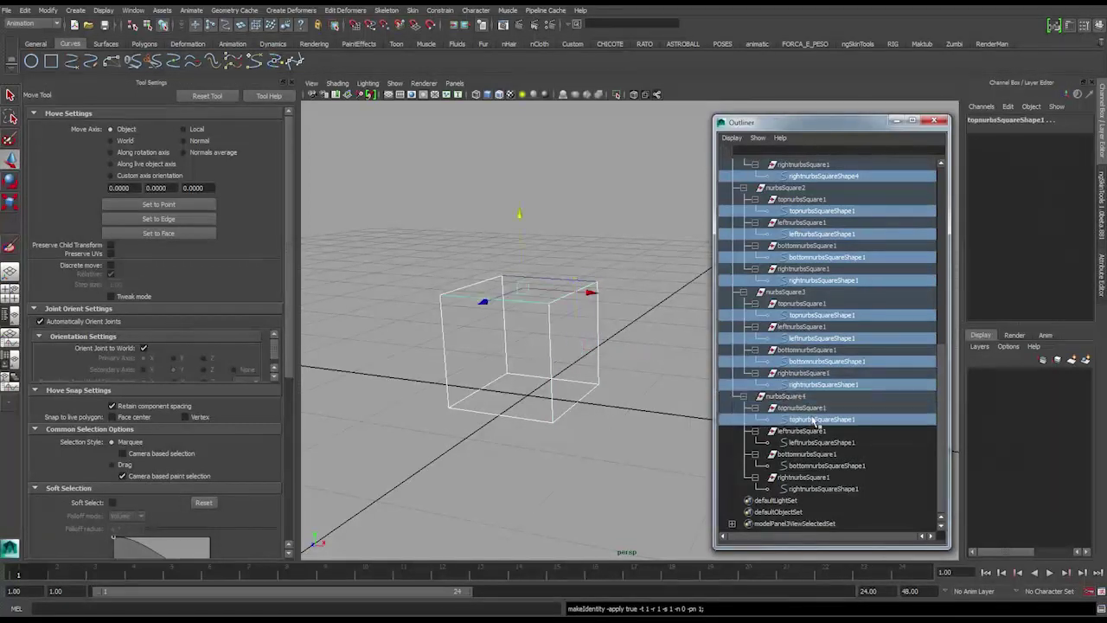
left_click(814, 442, "ctrl")
left_click(815, 465, "ctrl")
left_click(813, 489, "ctrl")
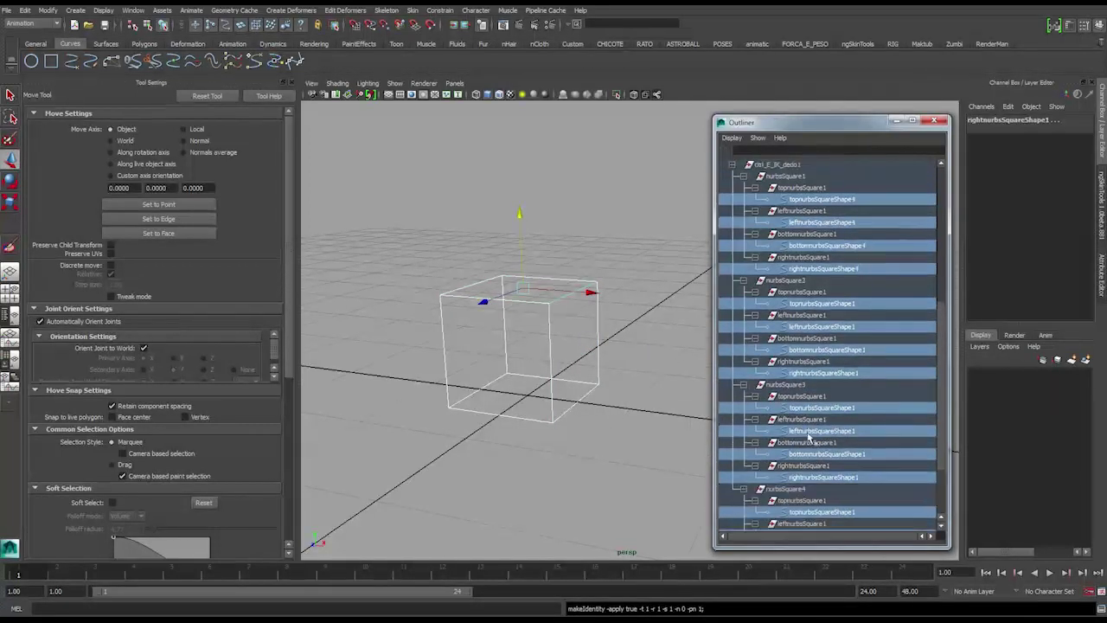
Add ctrl_E_IK_dedo1 to the selection and parent all the selected curve shapes directly under it with the MEL parent command.
scroll(800, 415, "up", 8)
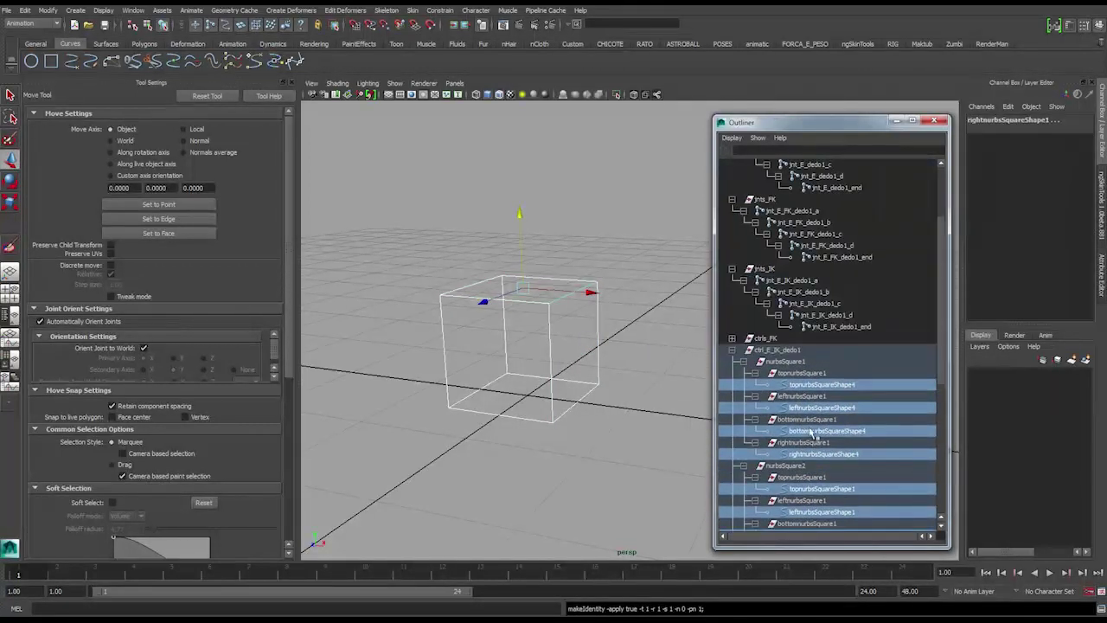
left_click(798, 349, "ctrl")
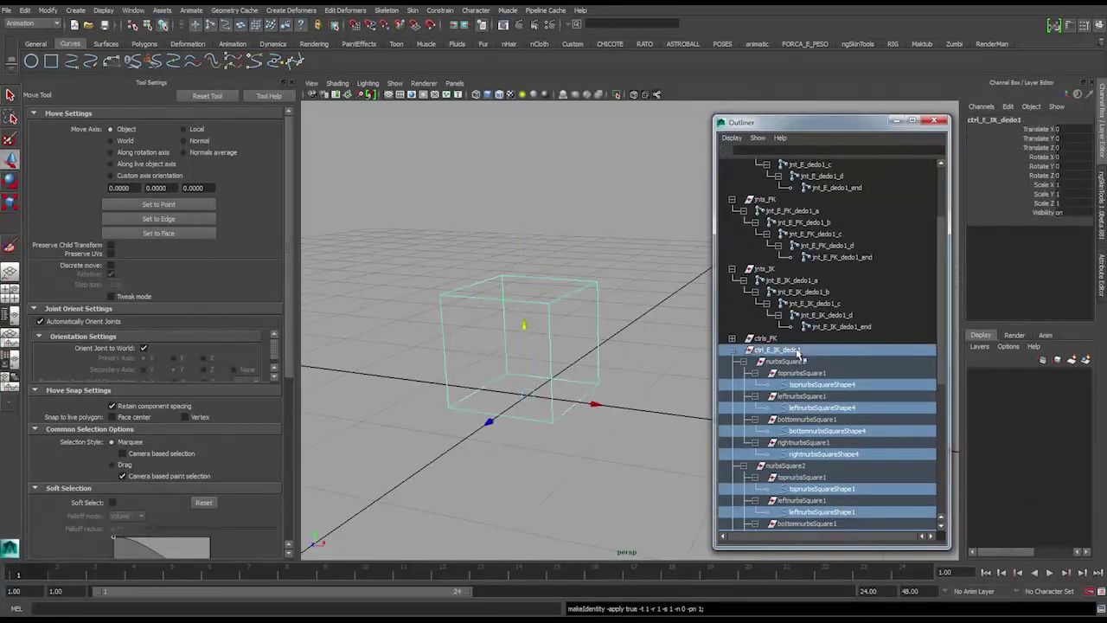
left_click(173, 609)
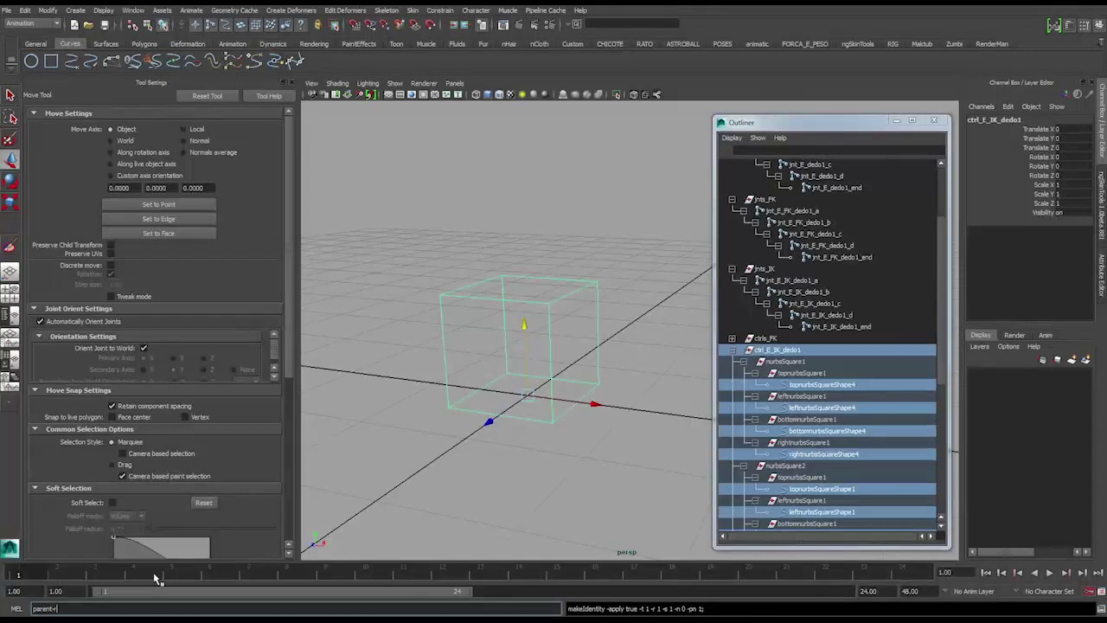
key("Return")
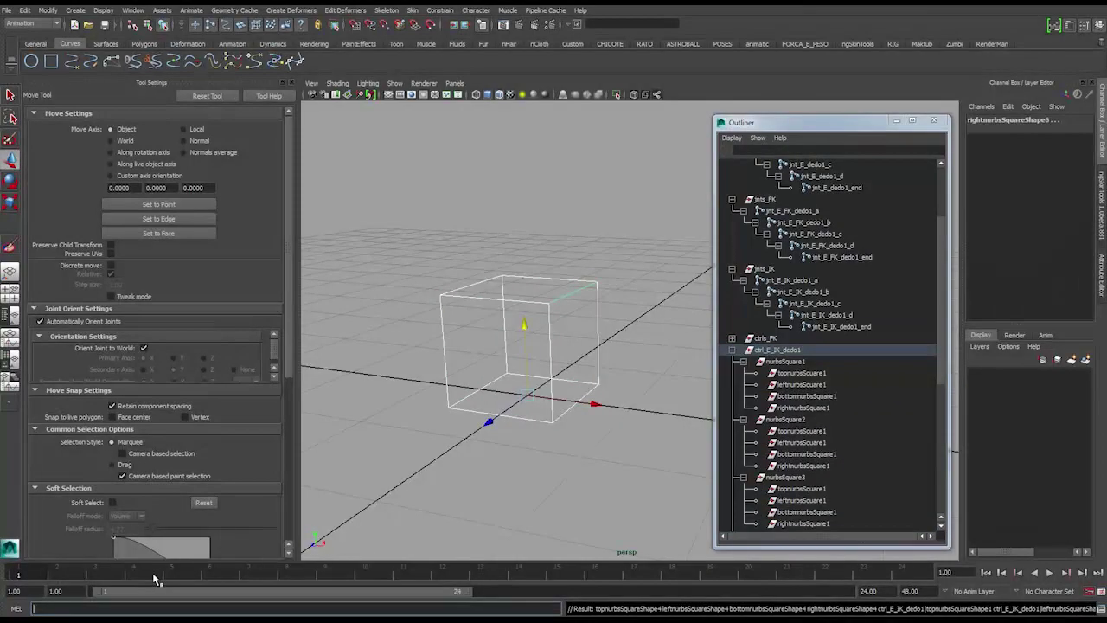
scroll(888, 373, "down", 8)
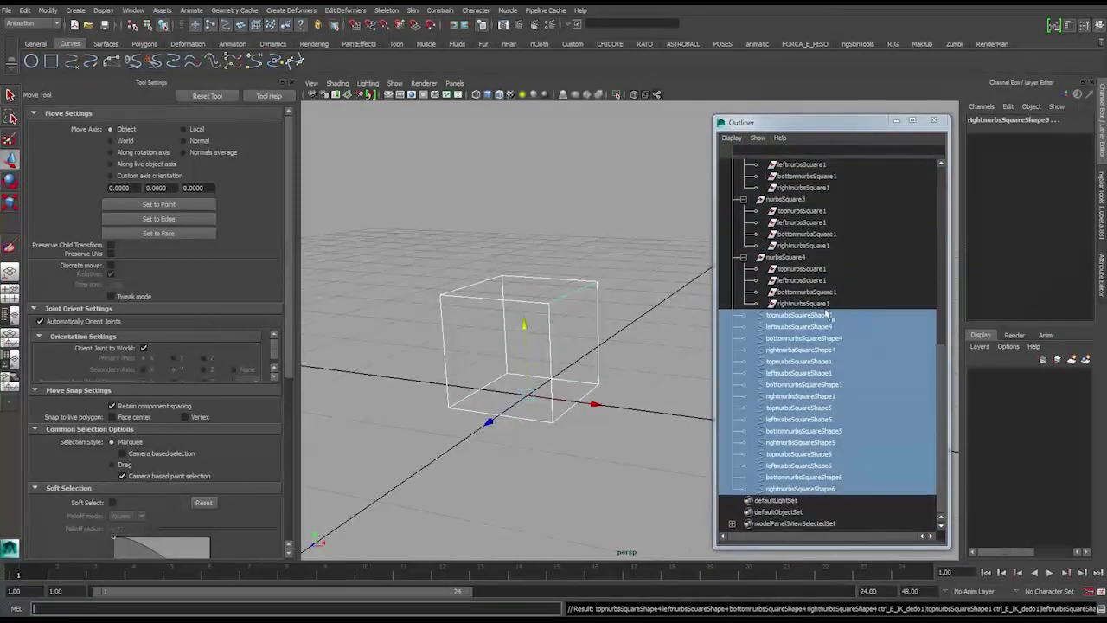
scroll(817, 381, "up", 8)
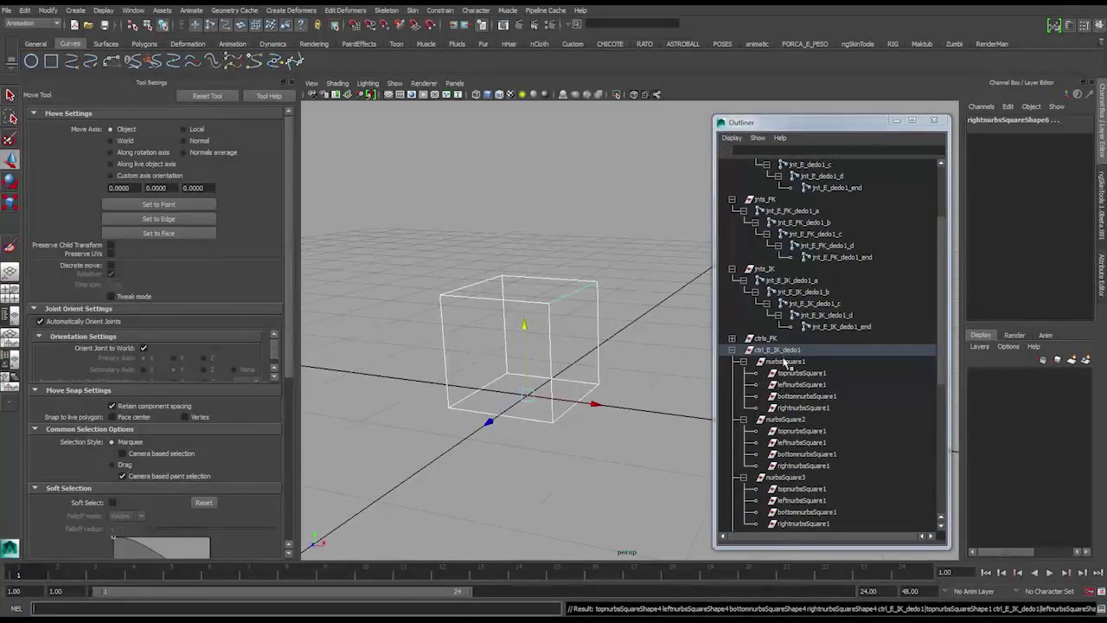
Delete nurbsSquare1 through nurbsSquare4 with all their leftover curve transforms, keeping the shapes now under ctrl_E_IK_dedo1.
left_click(784, 361)
scroll(792, 364, "down", 5)
left_click(804, 395, "shift")
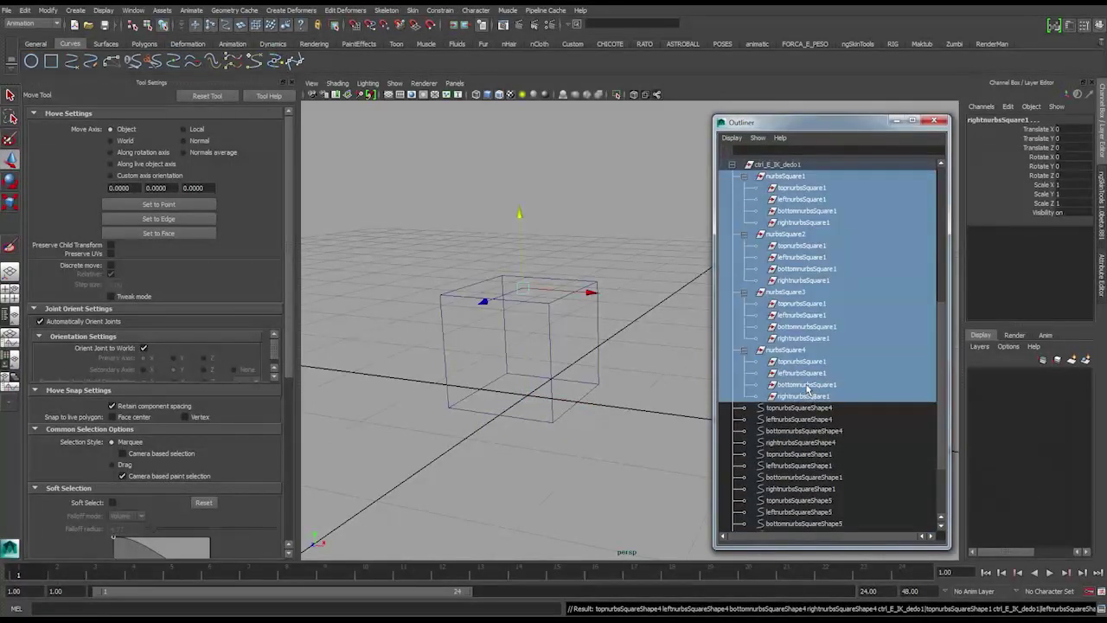
key("Delete")
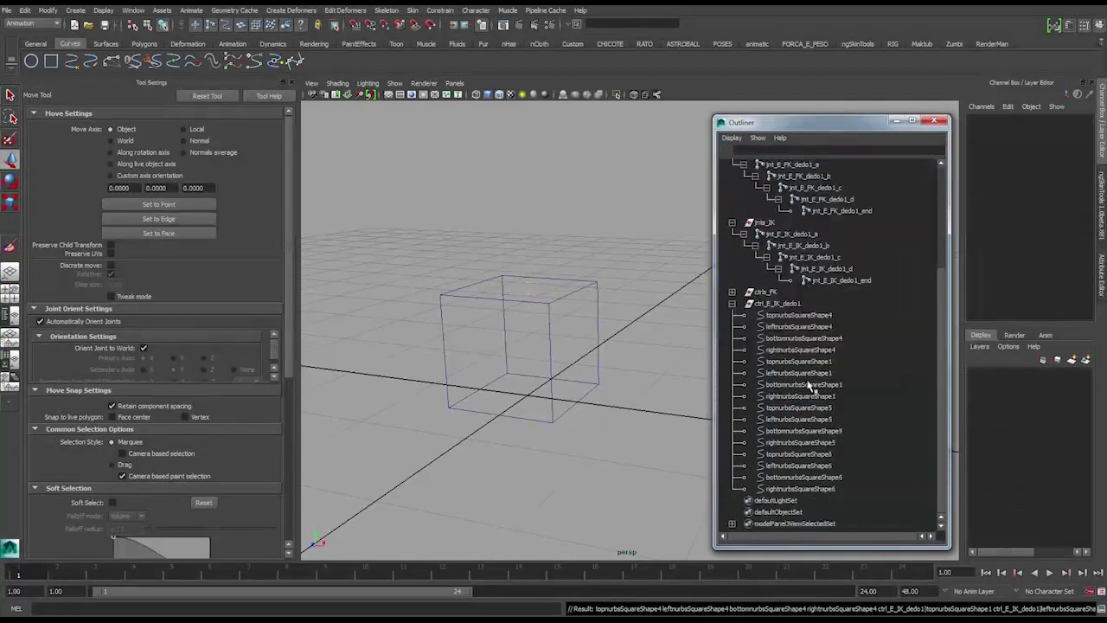
Select ctrl_E_IK_dedo1 and turn off the display of shape nodes in the Outliner.
left_click(785, 305)
left_click(735, 137)
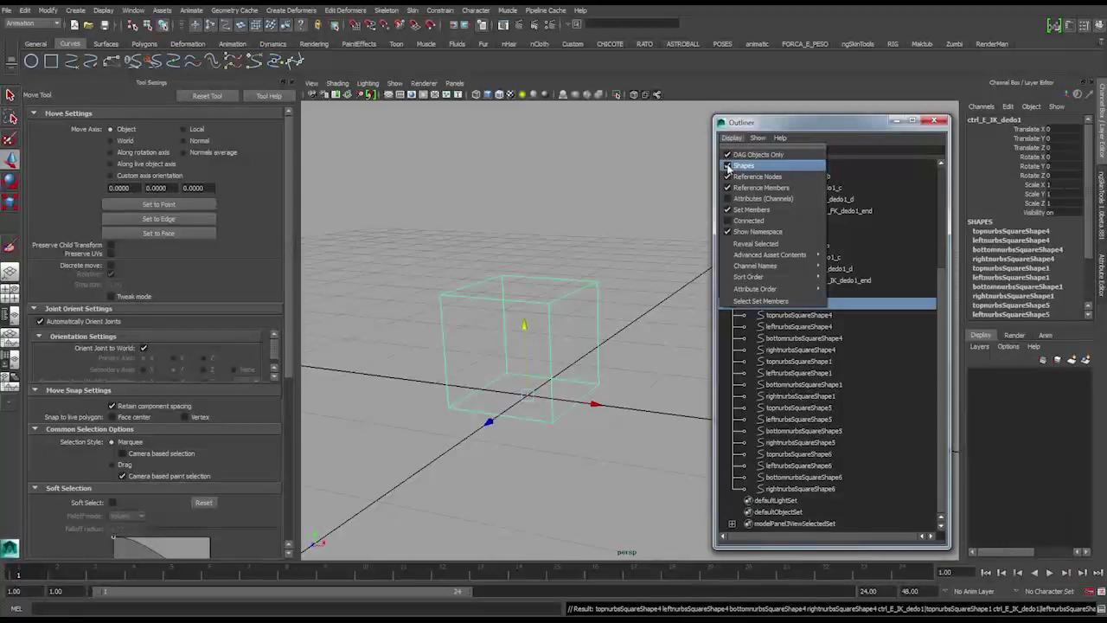
left_click(743, 165)
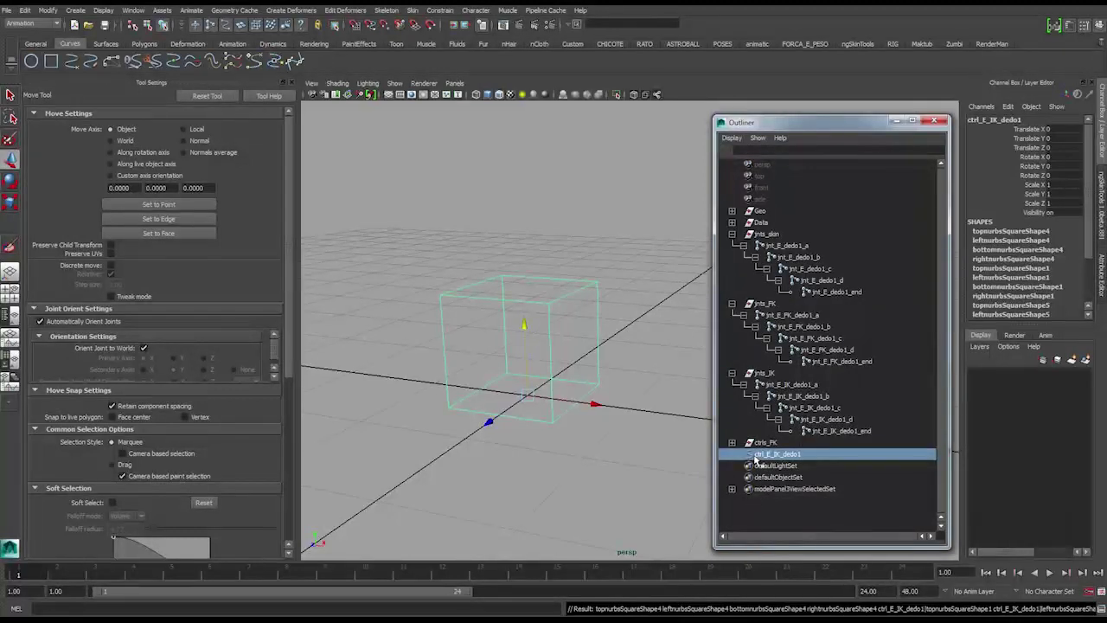
Lower the cube control ctrl_E_IK_dedo1 to a Translate Y of -0.5.
left_click_drag(561, 346, 603, 329, "alt")
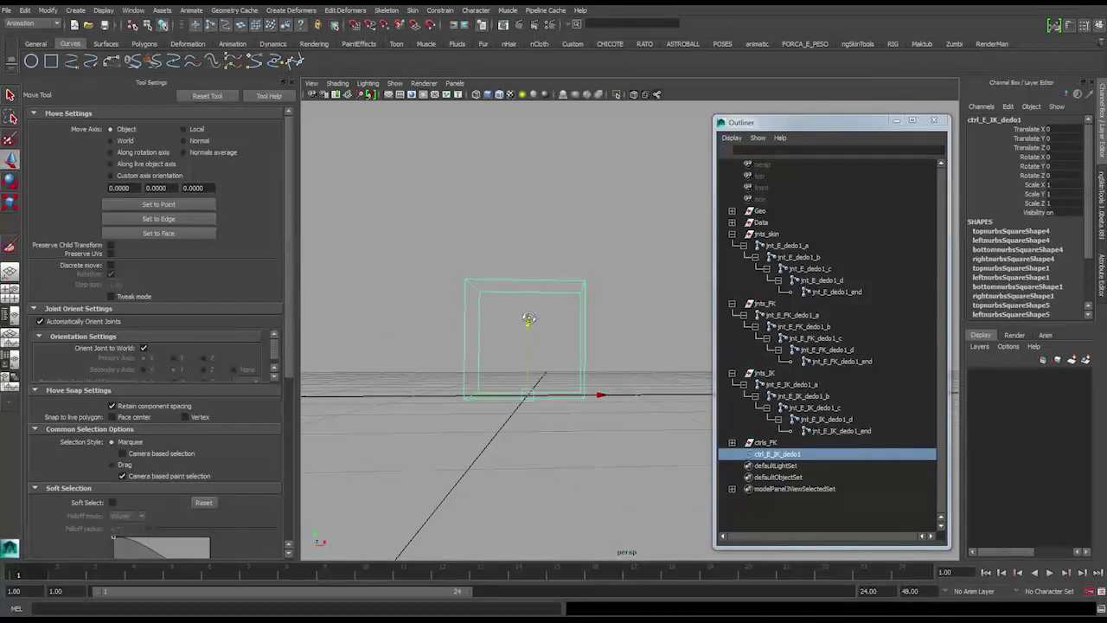
left_click_drag(530, 322, 529, 370)
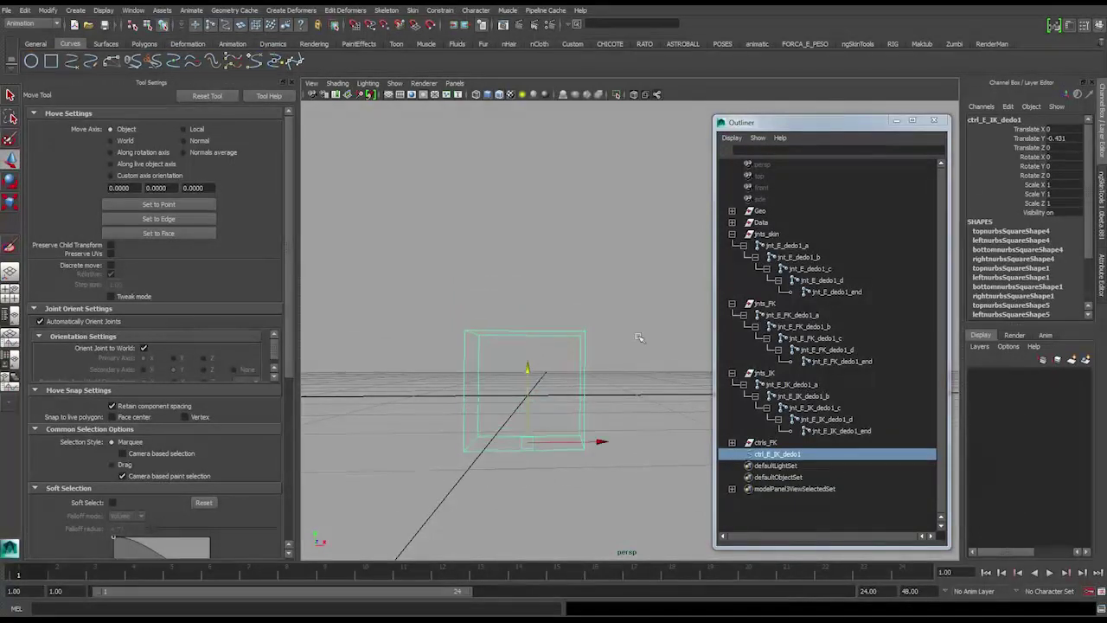
double_click(1070, 138)
type("1")
key("Return")
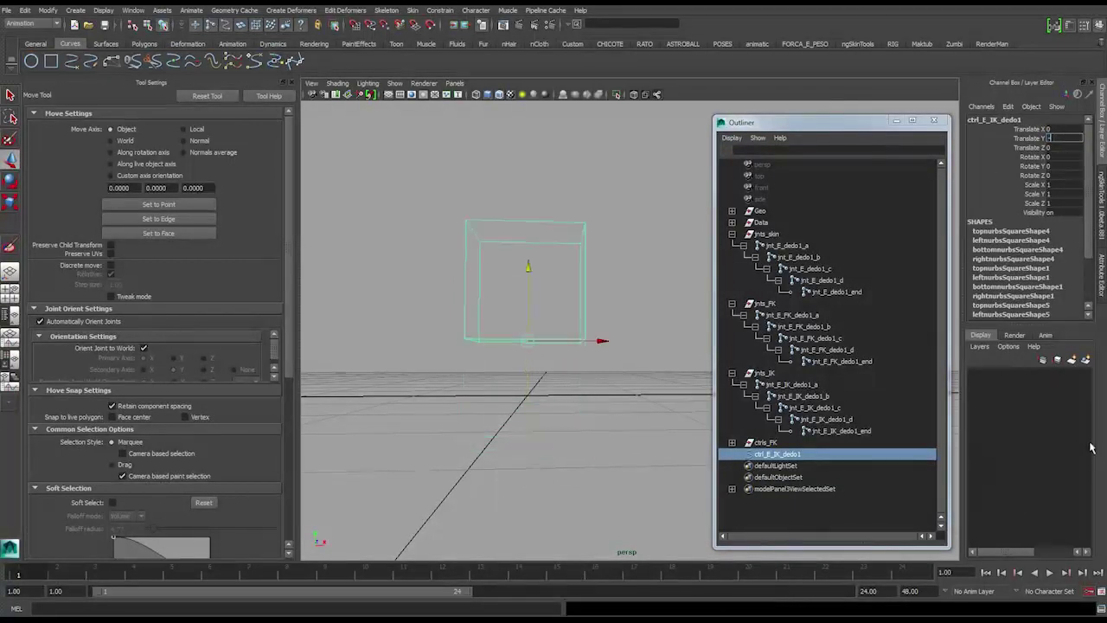
type("-0.5")
key("Return")
Freeze the transformations of ctrl_E_IK_dedo1 and center its pivot.
left_click_drag(480, 437, 518, 421, "alt")
middle_click_drag(517, 421, 532, 424, "alt")
left_click_drag(532, 425, 539, 432, "alt")
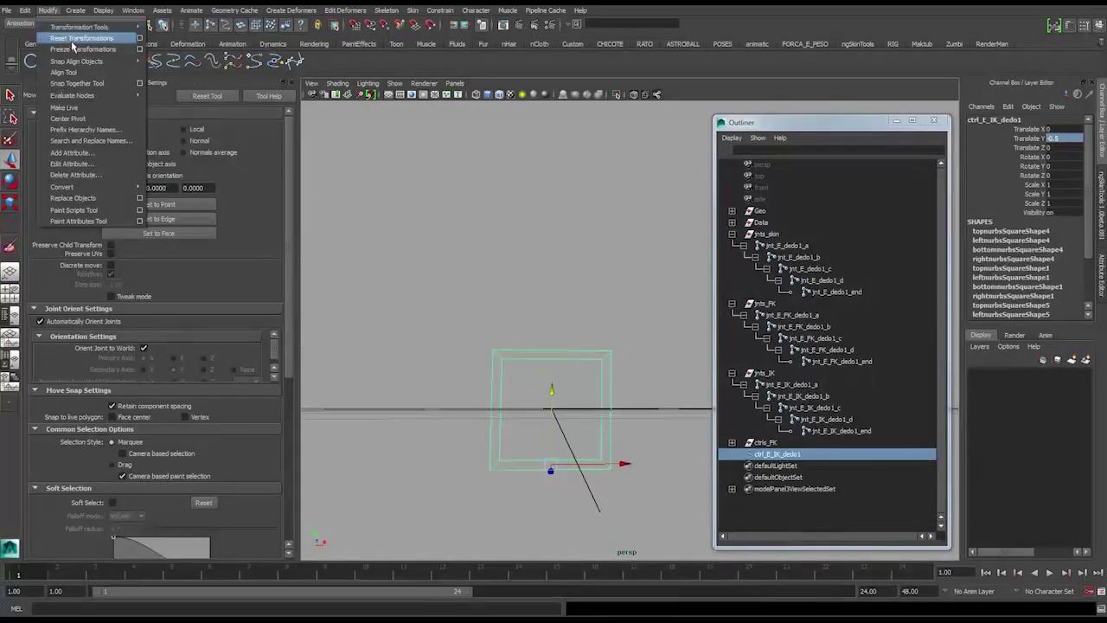
left_click(76, 49)
left_click(48, 11)
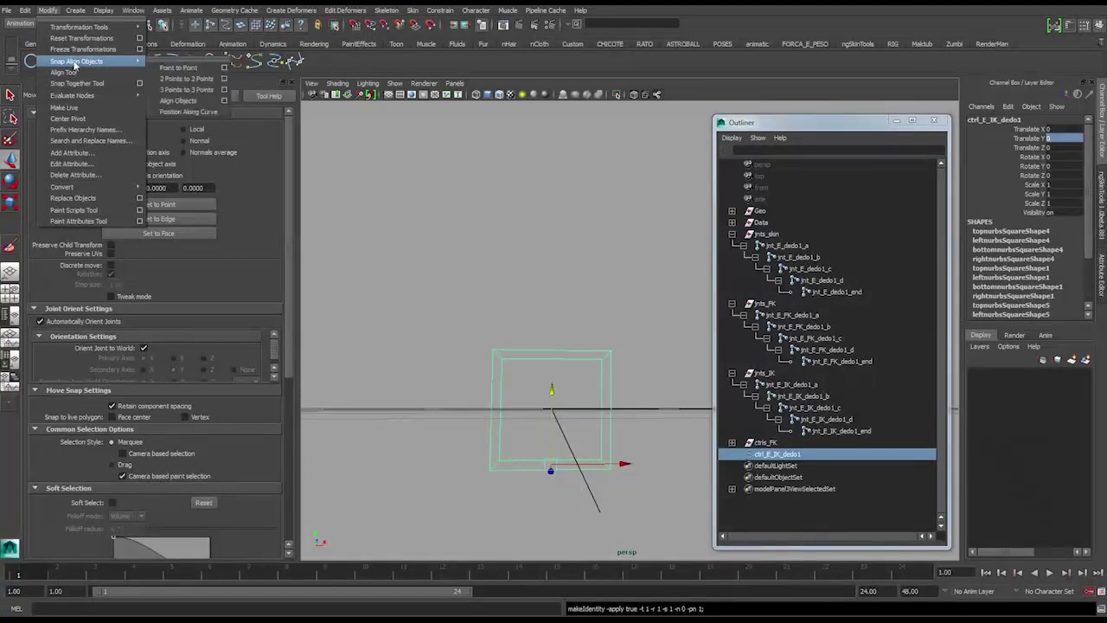
left_click(83, 120)
Copy the name of ctrl_E_IK_dedo1 and put the control into its own group.
left_click_drag(368, 290, 530, 400, "alt")
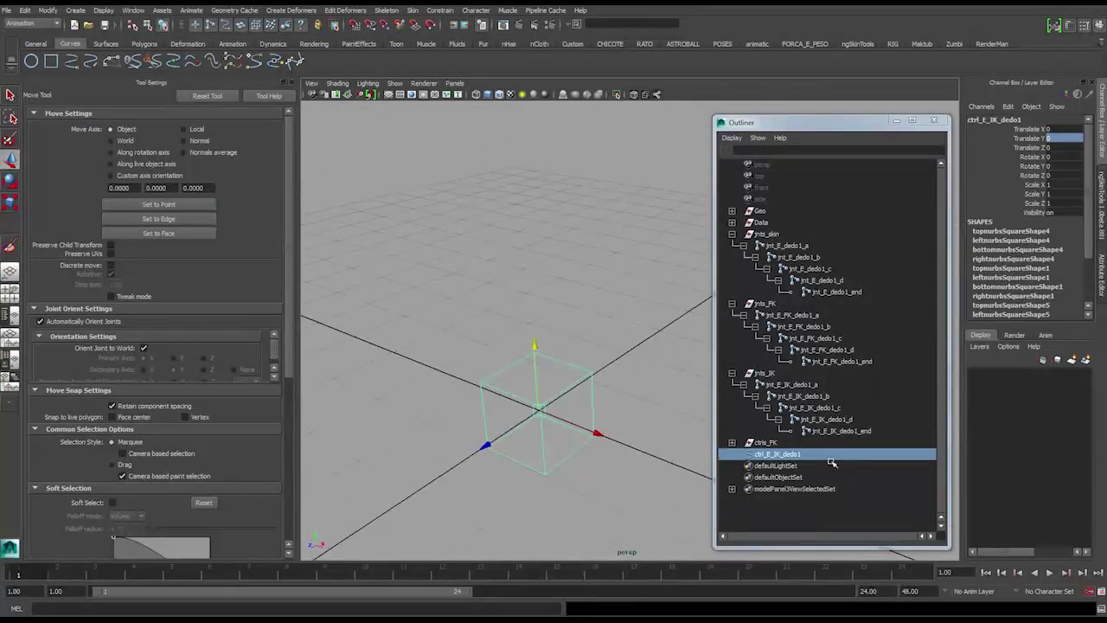
double_click(795, 454)
key("ctrl+c")
key("Return")
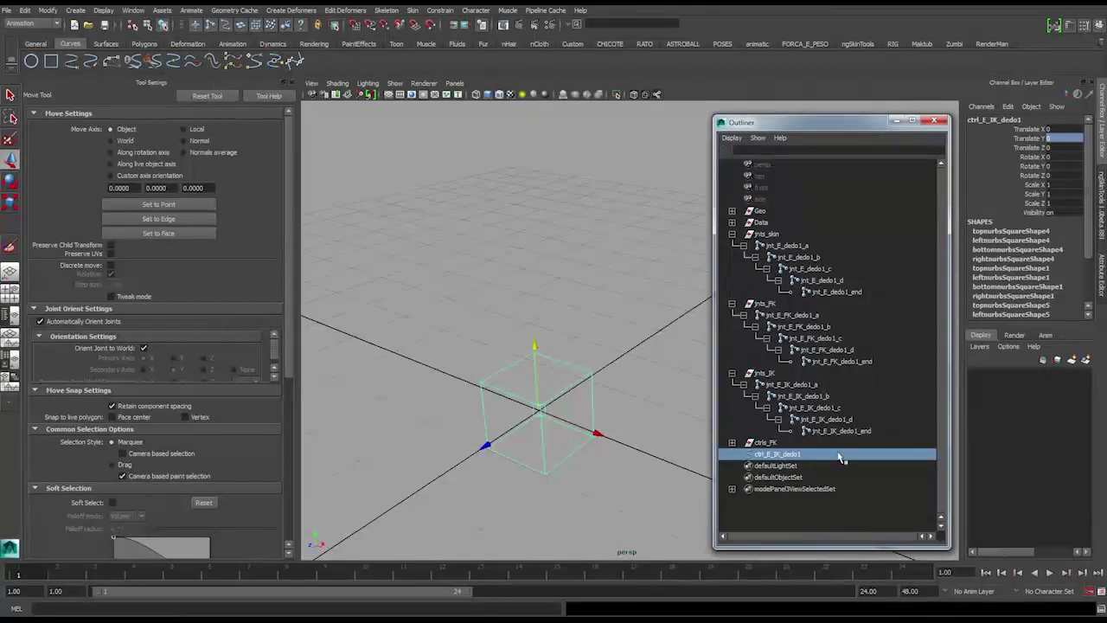
key("ctrl+g")
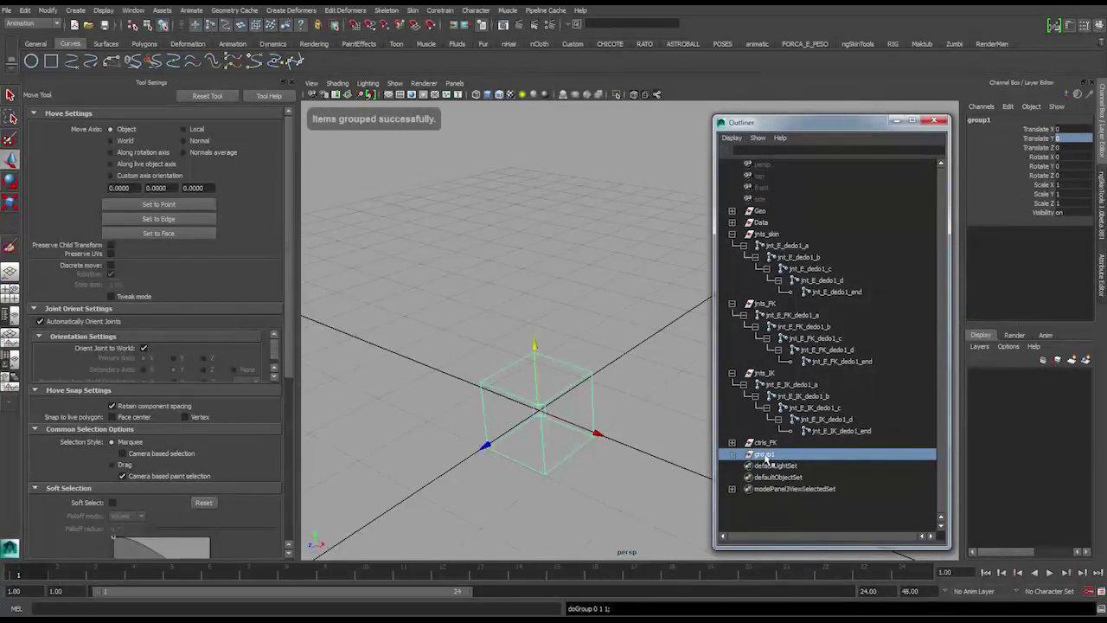
Rename the control's new parent group as grp_E_IK_dedo1, reusing the copied name with the prefix grp.
double_click(775, 455)
key("ctrl+v")
key("shift+Right")
key("shift+Right")
key("shift+Right")
key("shift+Right")
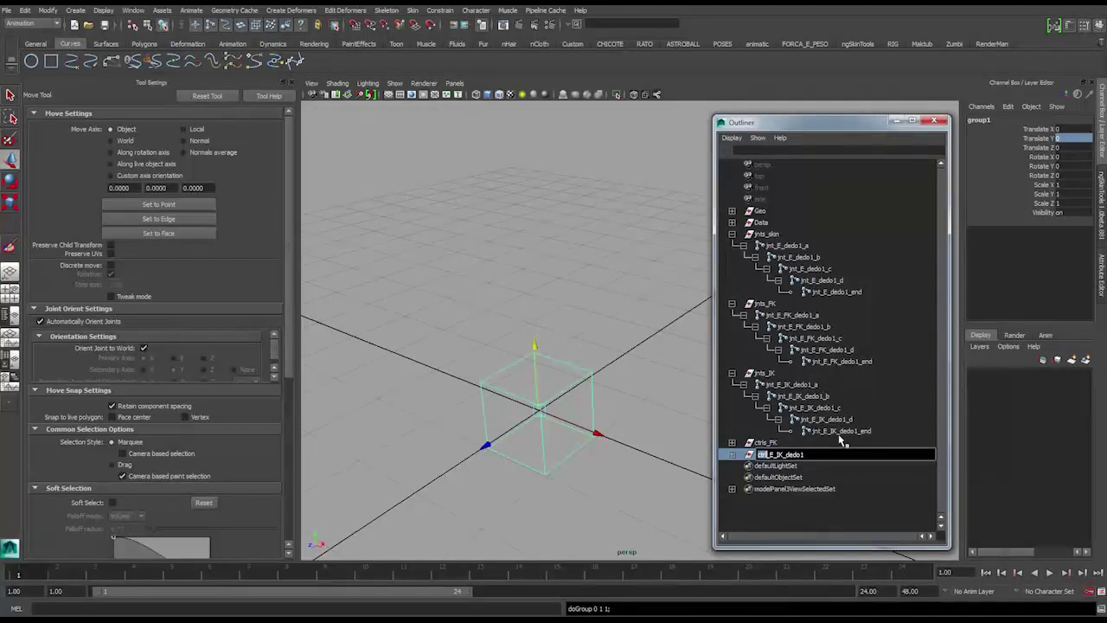
type("grp")
key("Return")
Constrain grp_E_IK_dedo1 to the fingertip joint jnt_E_dedo1_end so the cube control moves to the finger's tip.
left_click_drag(502, 314, 563, 370, "alt")
scroll(598, 383, "up", 6)
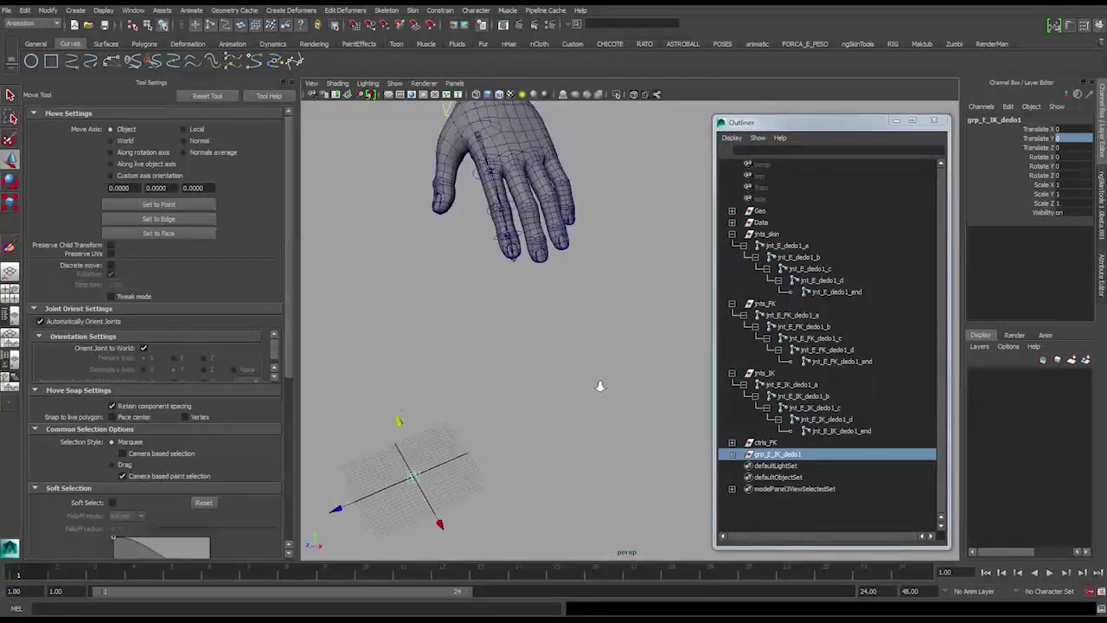
middle_click_drag(545, 312, 615, 396, "alt")
scroll(524, 311, "down", 1)
left_click_drag(509, 284, 609, 350, "alt")
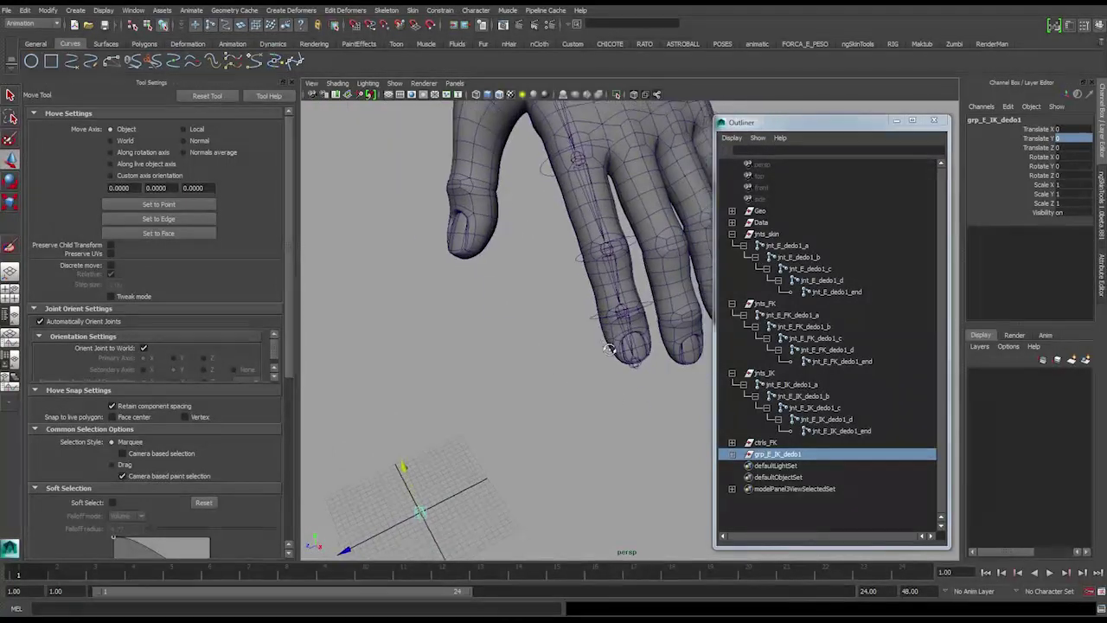
left_click_drag(623, 397, 634, 370, "alt")
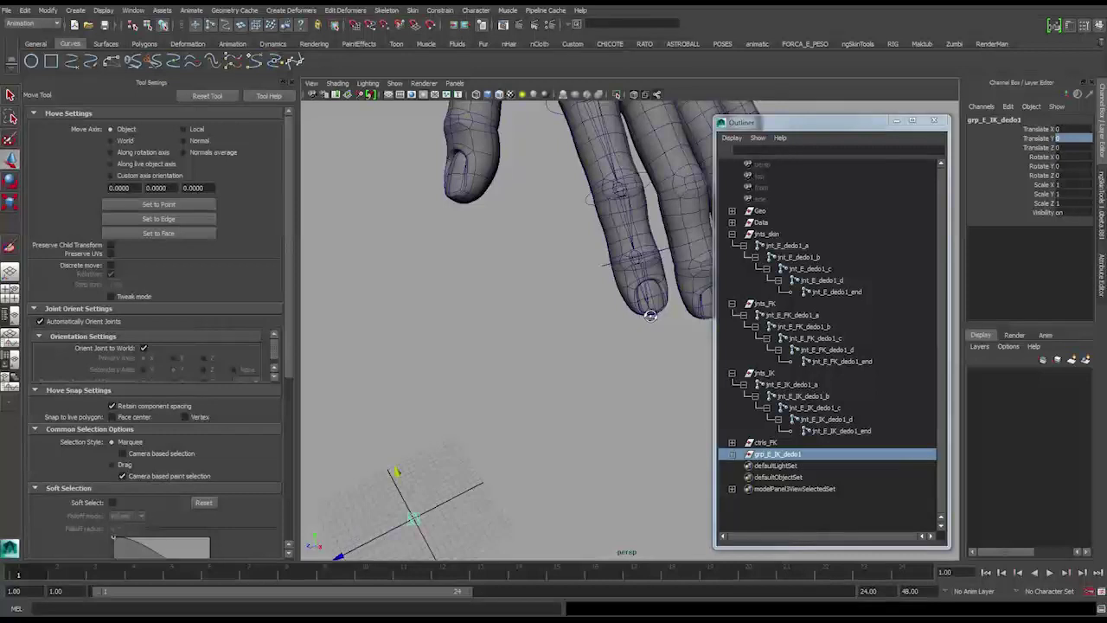
left_click(652, 317)
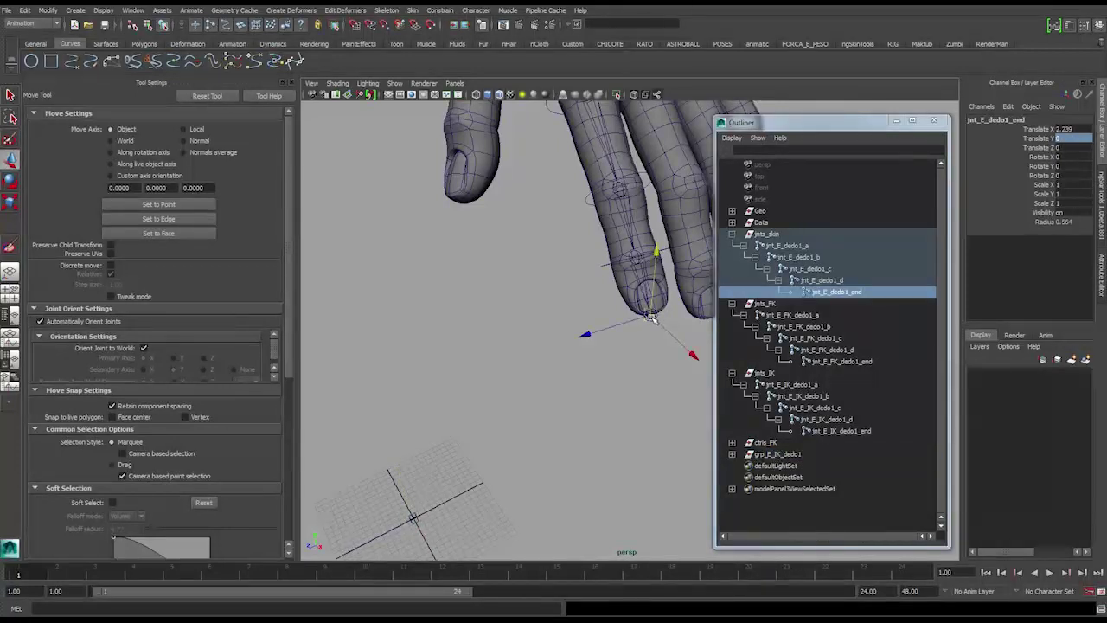
middle_click_drag(428, 491, 479, 443, "alt")
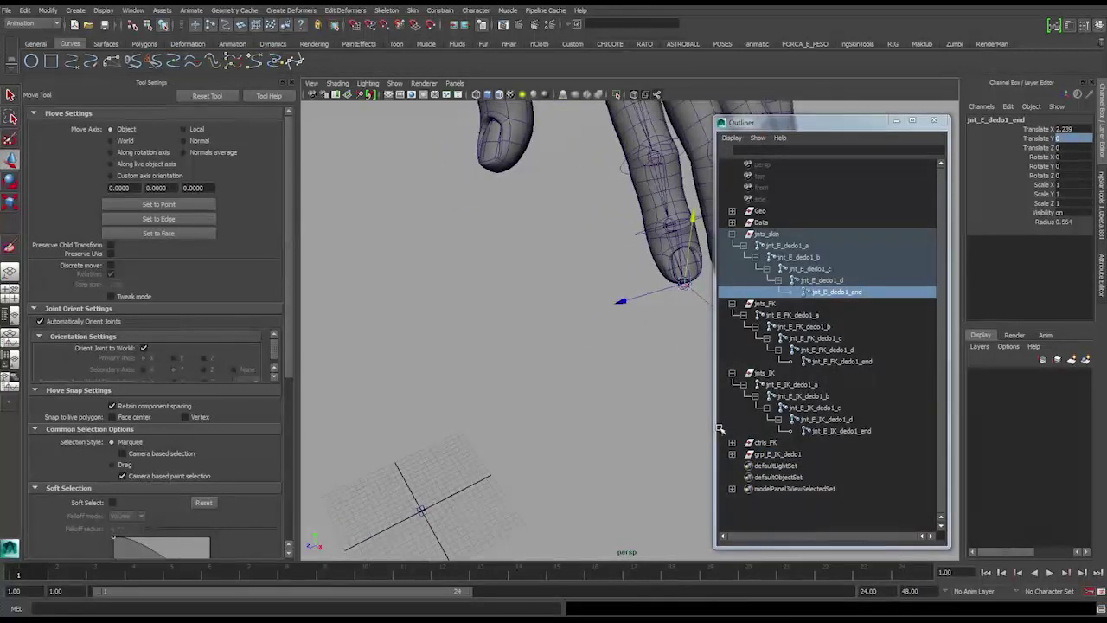
left_click(780, 456)
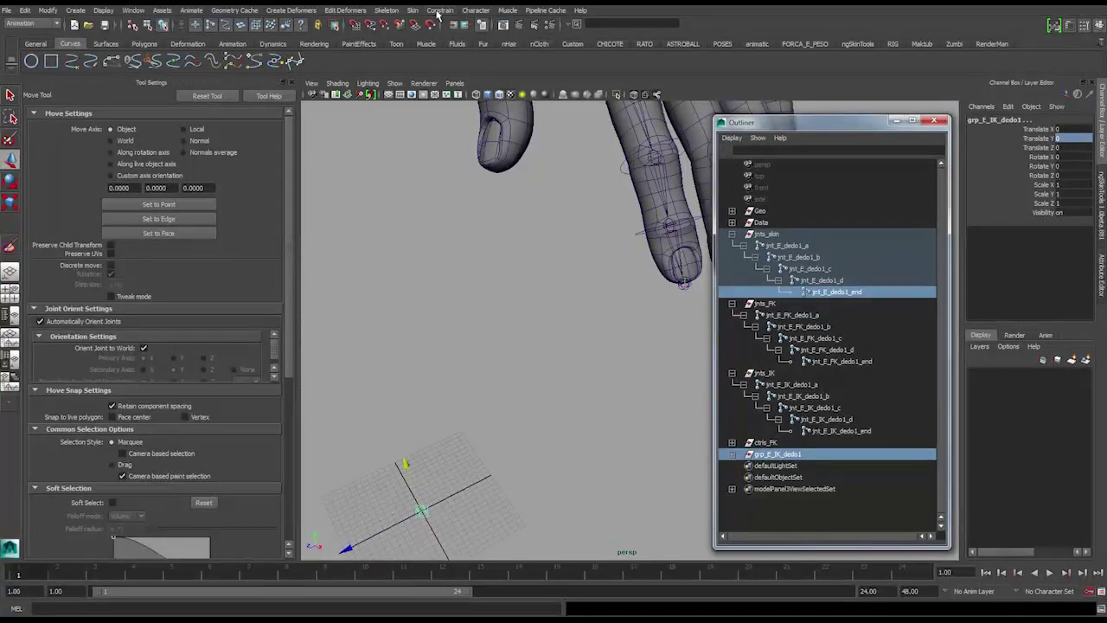
left_click(439, 12)
left_click(465, 71)
Select all the control vertices of ctrl_E_IK_dedo1 and rotate them to line the cube up with the finger.
left_click_drag(590, 235, 627, 282, "alt")
right_click_drag(627, 282, 580, 338, "alt")
left_click_drag(579, 338, 598, 331, "alt")
left_click(562, 356)
left_click(530, 374)
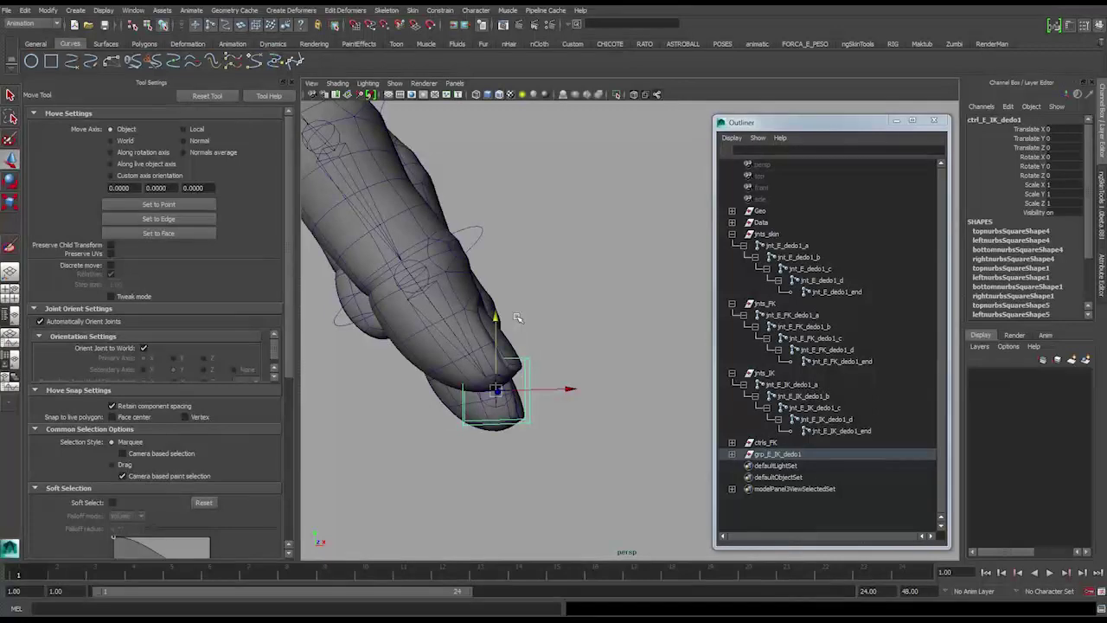
left_click_drag(535, 363, 445, 365, "alt")
right_click_drag(445, 365, 479, 386, "alt")
left_click_drag(479, 386, 581, 362, "alt")
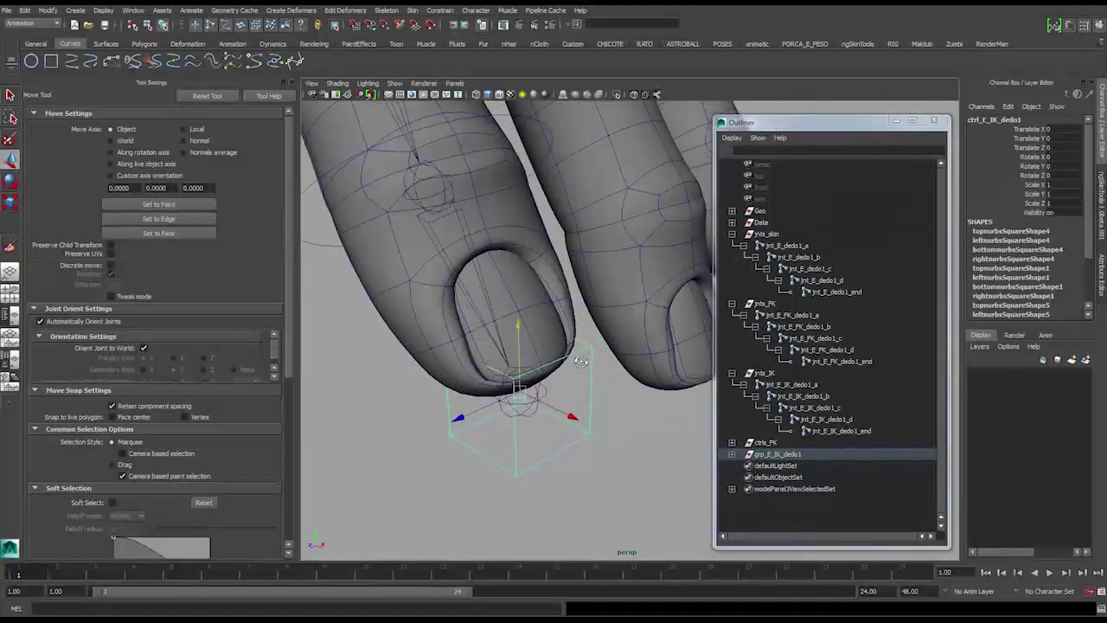
key("F8")
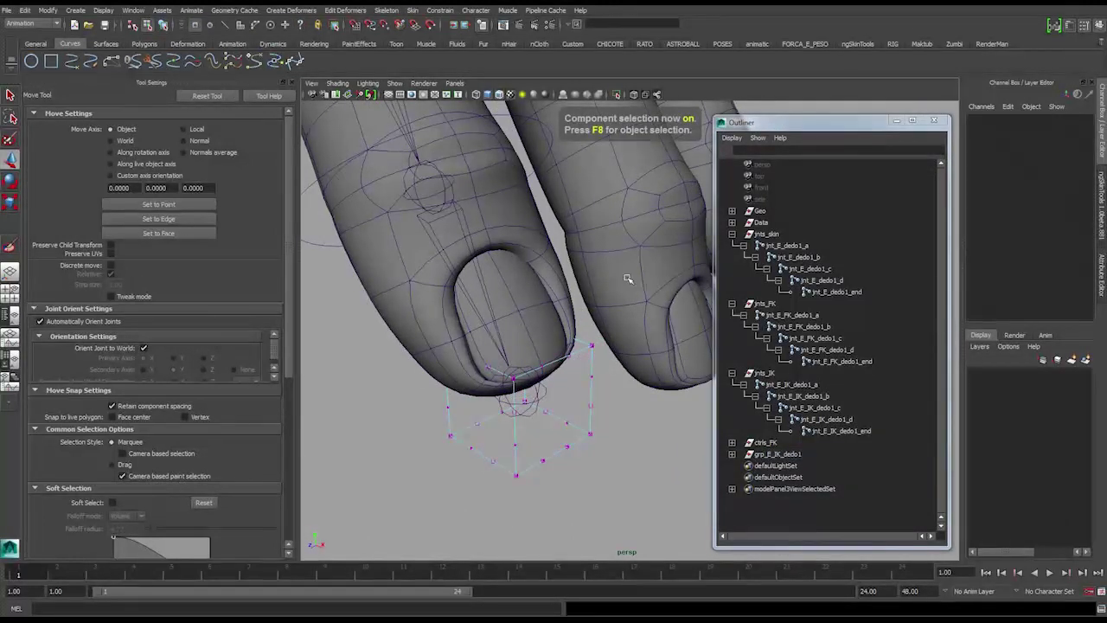
left_click_drag(389, 494, 638, 319)
left_click_drag(466, 491, 601, 408, "alt")
key("e")
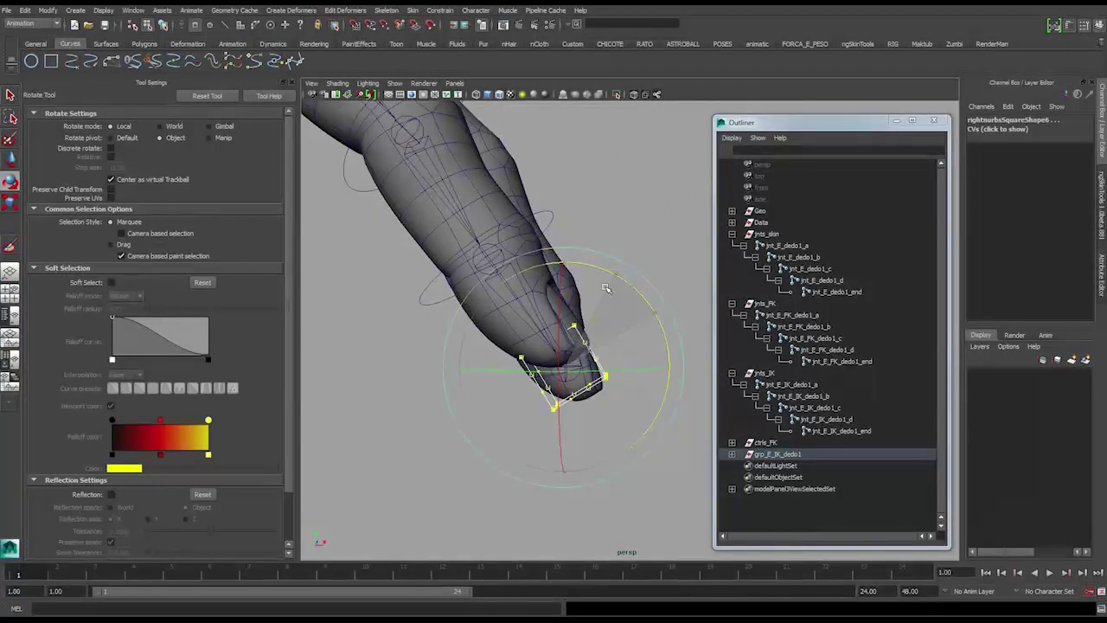
Scale up the cube's control vertices until it encloses the fingertip, and return to object selection.
key("r")
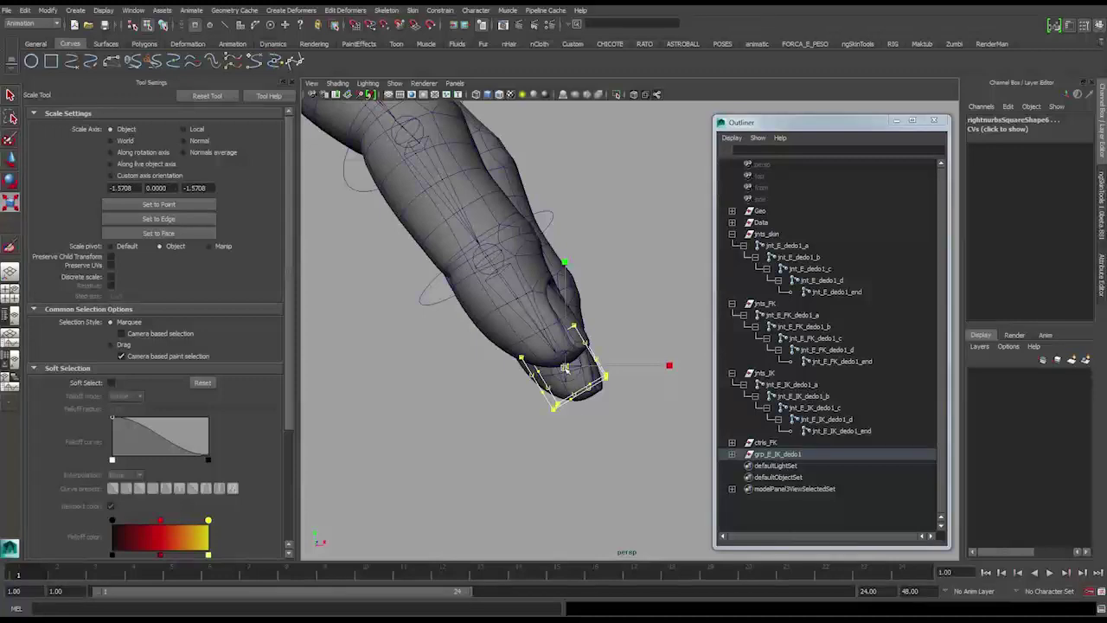
left_click_drag(612, 357, 500, 380, "alt")
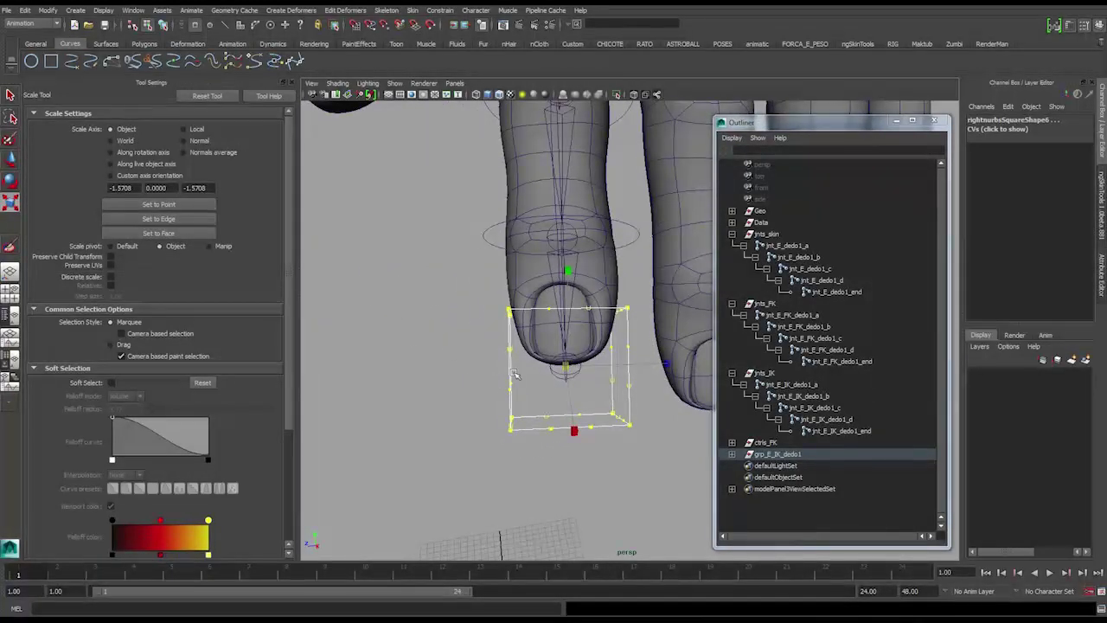
key("F8")
left_click(673, 462)
left_click_drag(673, 462, 574, 370, "alt")
Reselect ctrl_E_IK_dedo1 at the fingertip with the Move tool active.
right_click_drag(574, 371, 616, 336, "alt")
left_click(633, 341)
left_click_drag(633, 341, 535, 356, "alt")
mouse_move(534, 356)
right_mouse_down("alt")
mouse_move(600, 386)
mouse_move(537, 376)
right_mouse_up("alt")
key("w")
left_click_drag(536, 376, 585, 372, "alt")
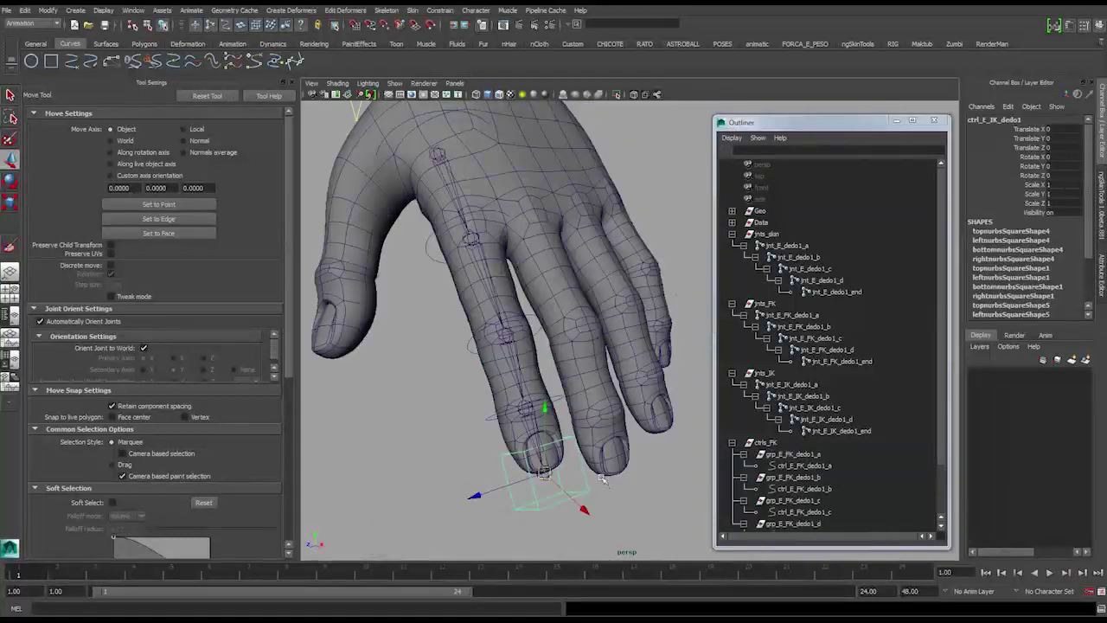
Select the jnts_IK group and isolate it in the viewport so that only the finger's IK joint chain is displayed.
left_click_drag(433, 284, 472, 282, "alt")
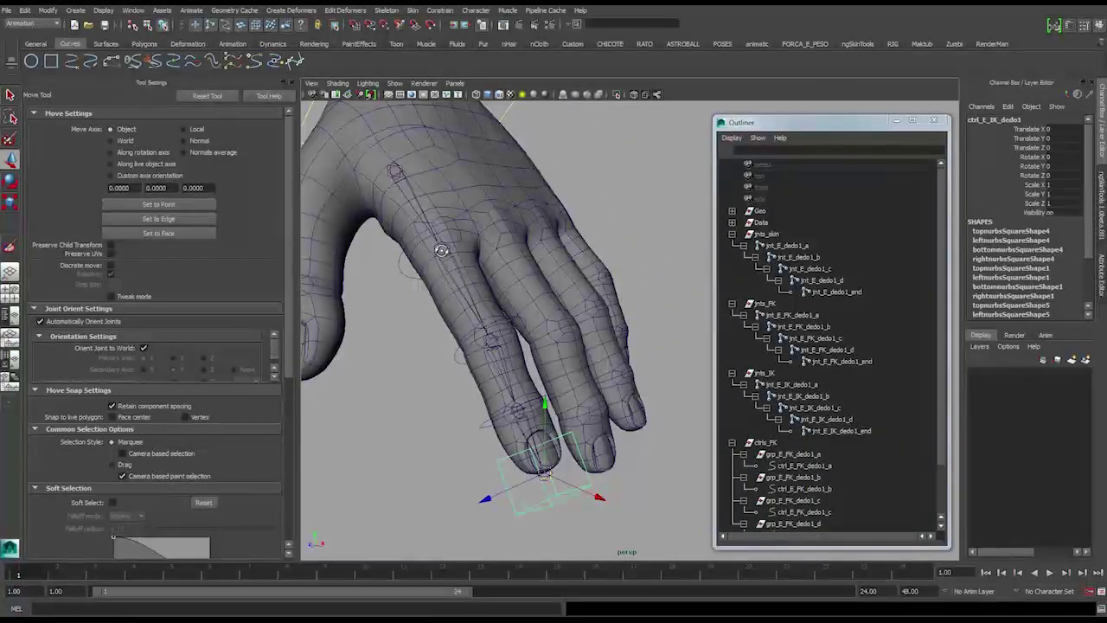
left_click_drag(525, 427, 554, 374, "alt")
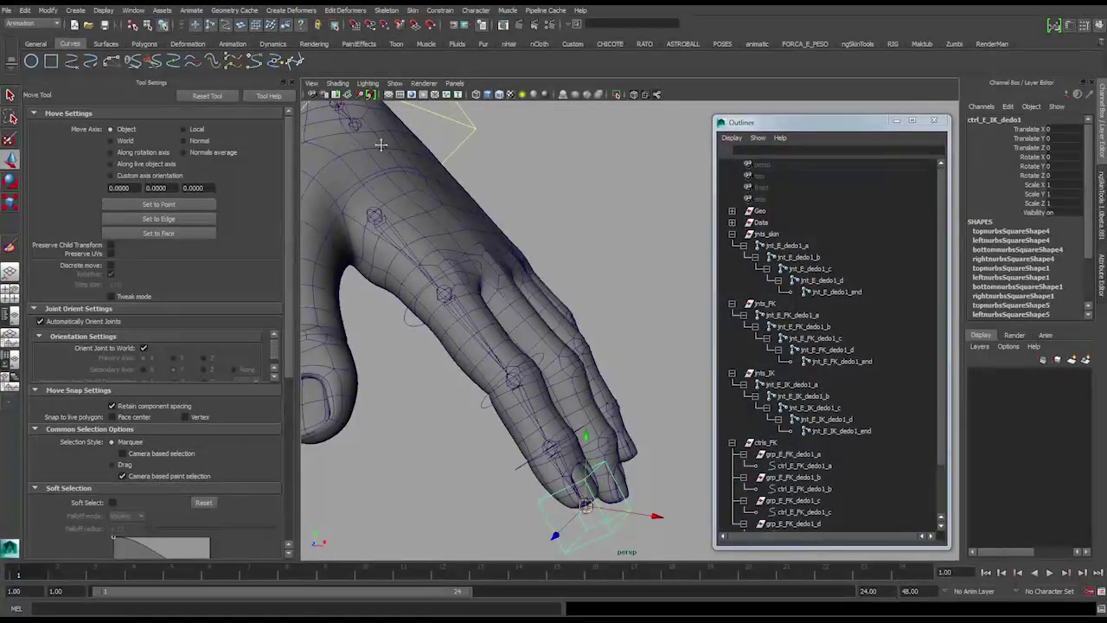
left_click(232, 44)
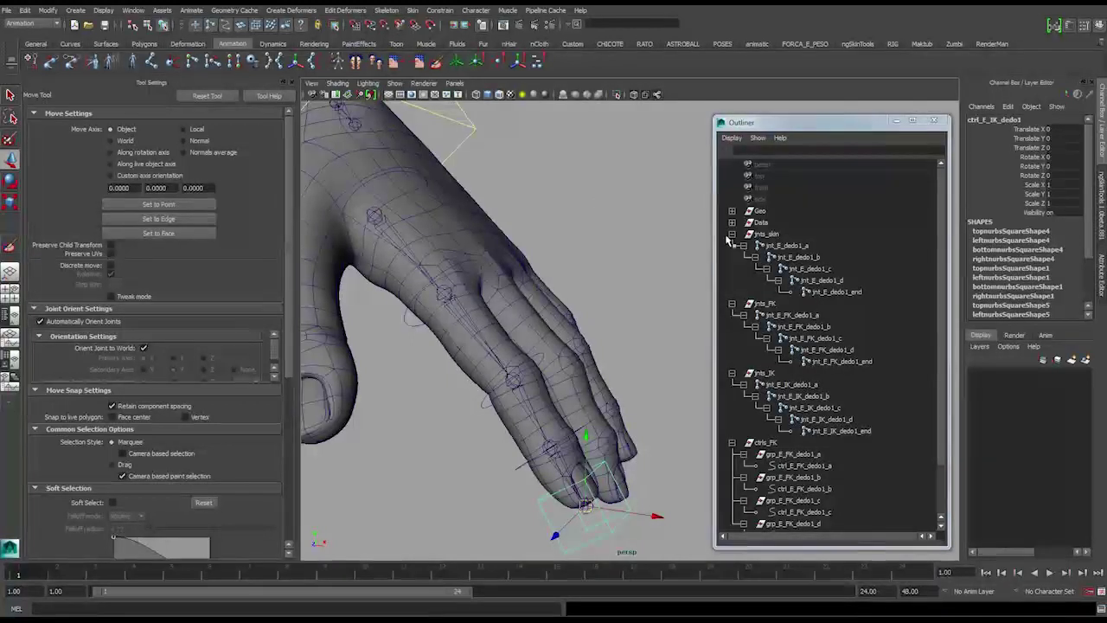
left_click(792, 246)
left_click(862, 432, "ctrl")
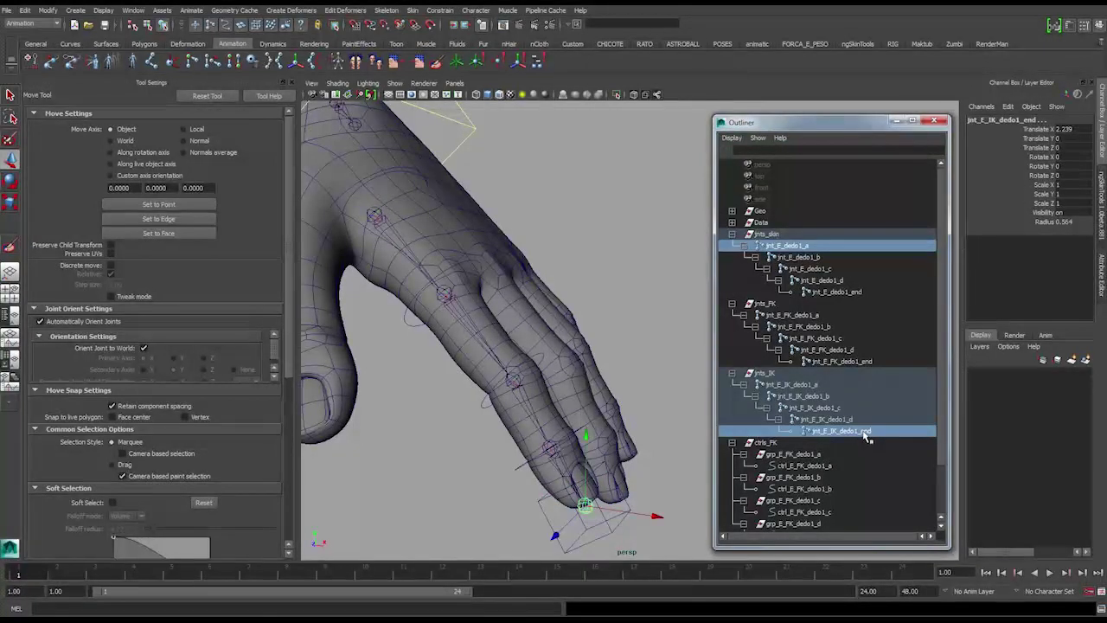
left_click(769, 374)
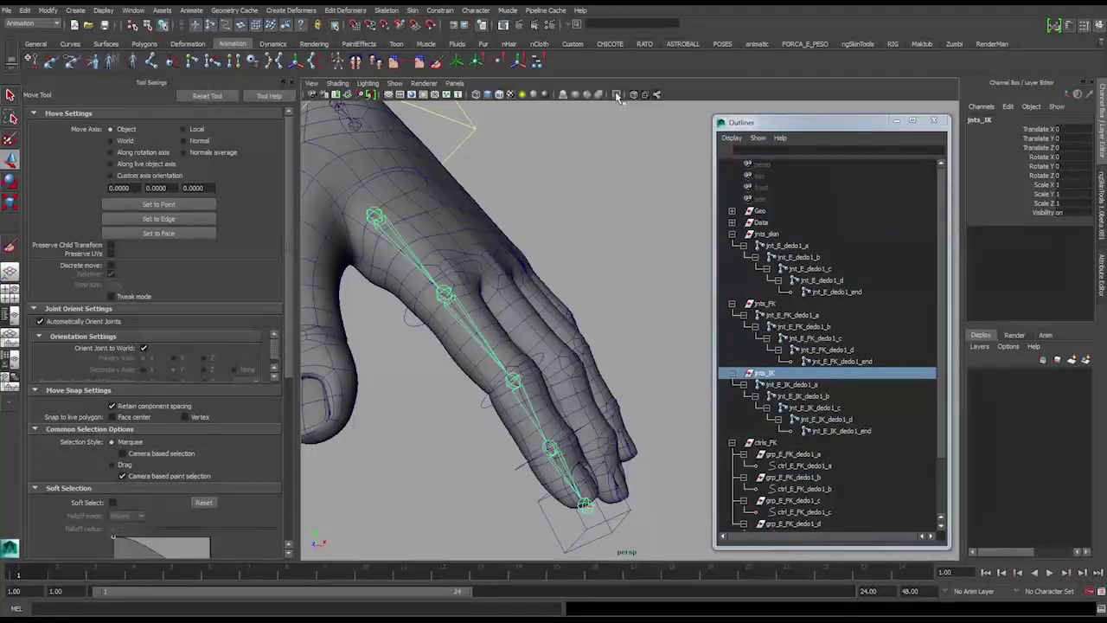
left_click(617, 95)
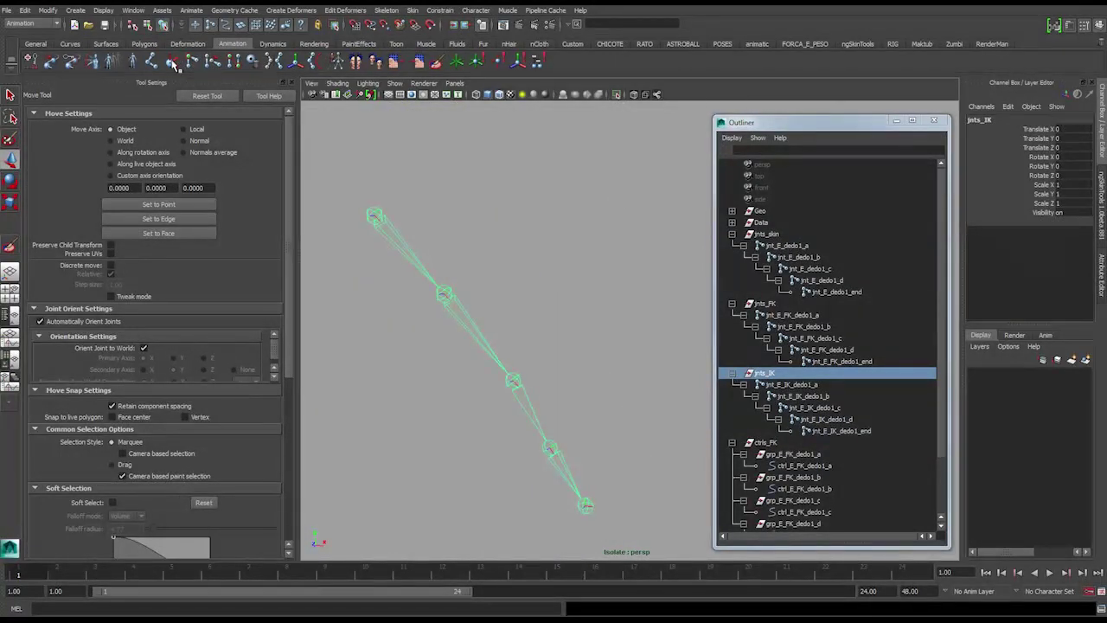
left_click(616, 95)
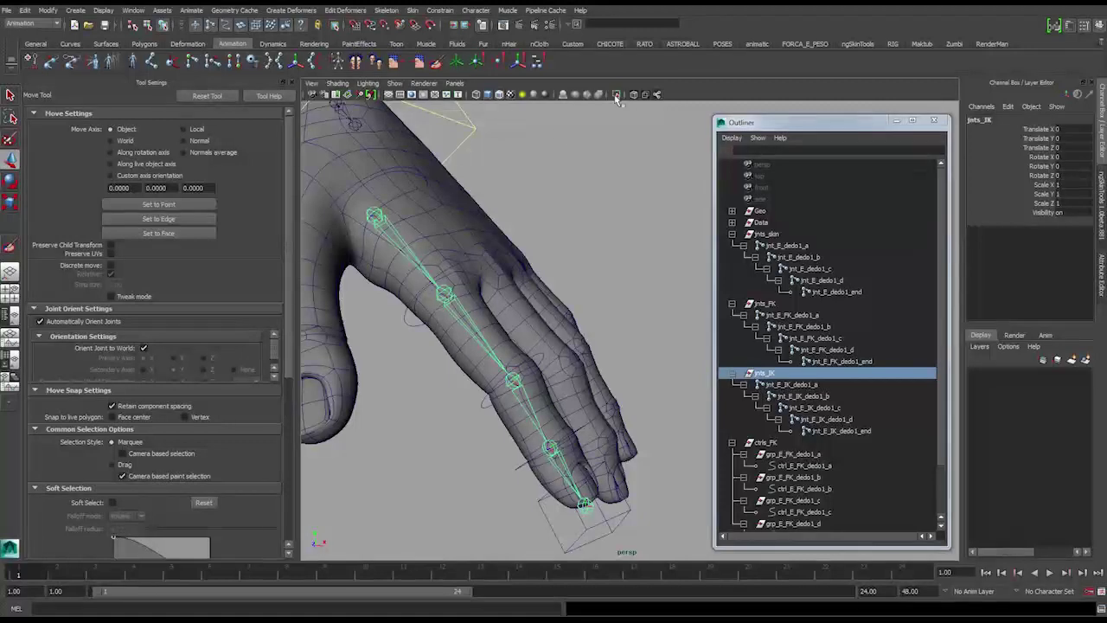
key("f")
right_click_drag(459, 268, 608, 314, "alt")
left_click_drag(609, 314, 596, 254, "alt")
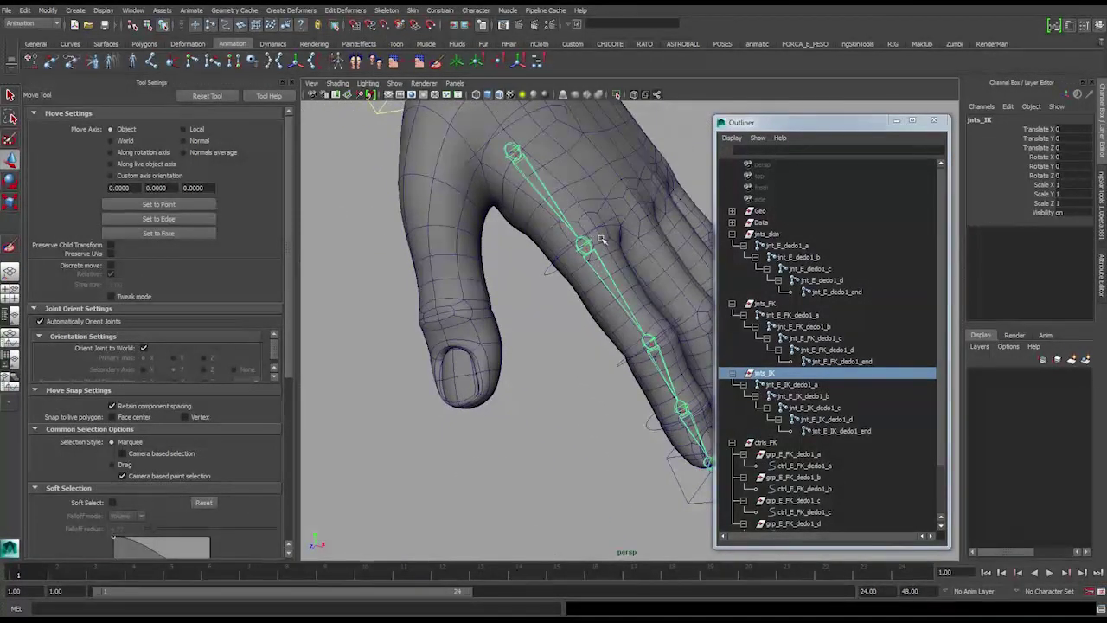
middle_click_drag(601, 240, 584, 239, "alt")
left_click_drag(583, 240, 519, 297, "alt")
right_click_drag(520, 296, 467, 288, "alt")
middle_click_drag(487, 290, 475, 268, "alt")
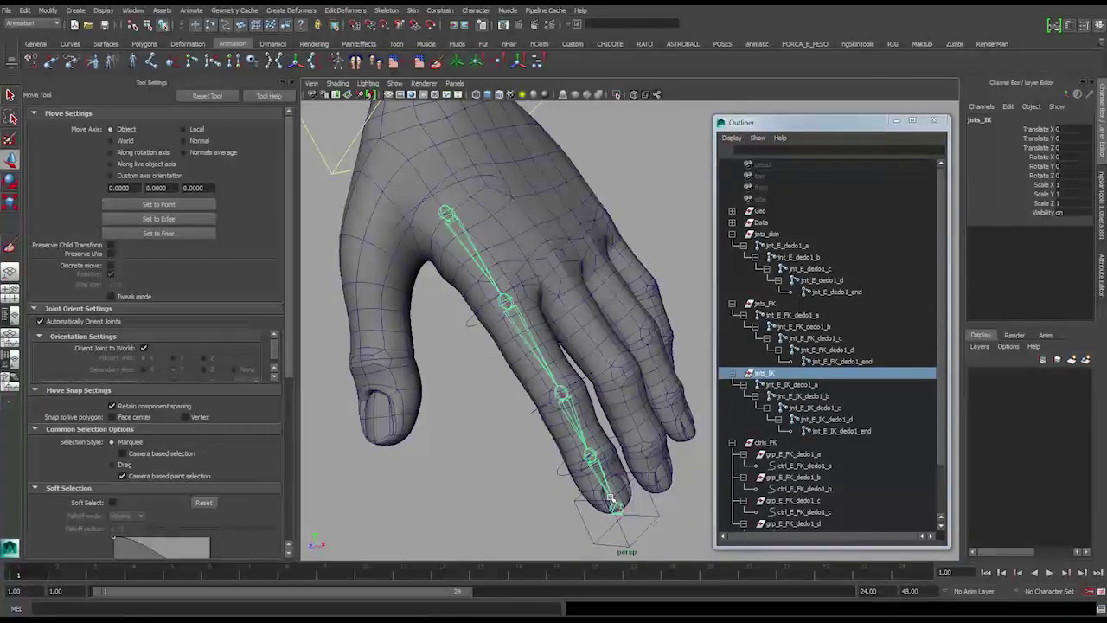
left_click(615, 95)
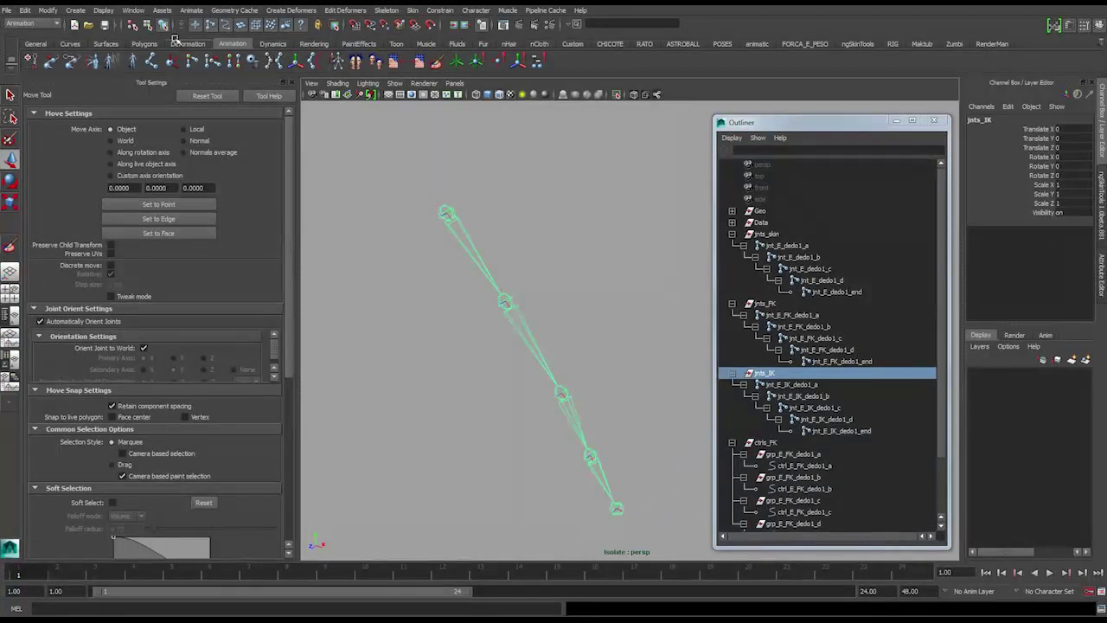
Create a Rotate-Plane IK handle from jnt_E_IK_dedo1_b to the fingertip joint jnt_E_IK_dedo1_end.
left_click(176, 65)
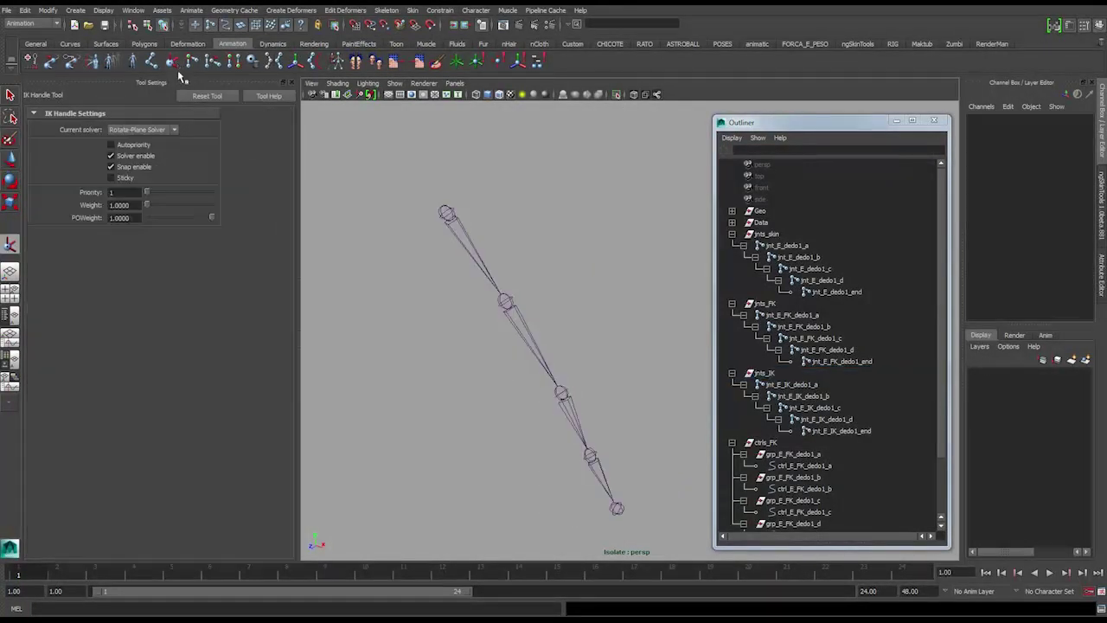
left_click(506, 300)
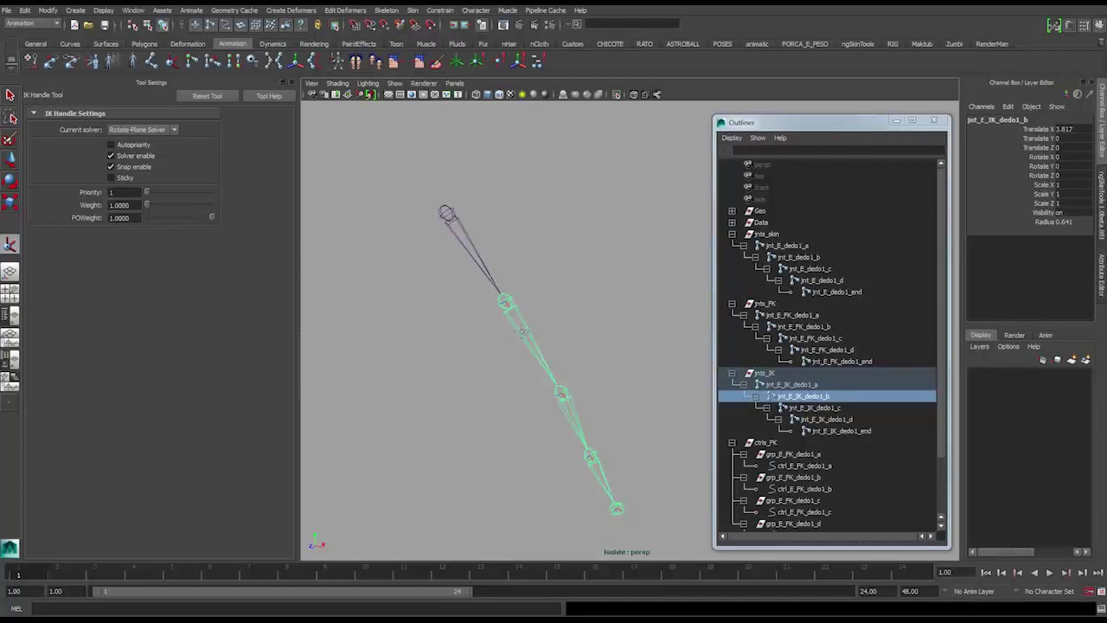
left_click(617, 508)
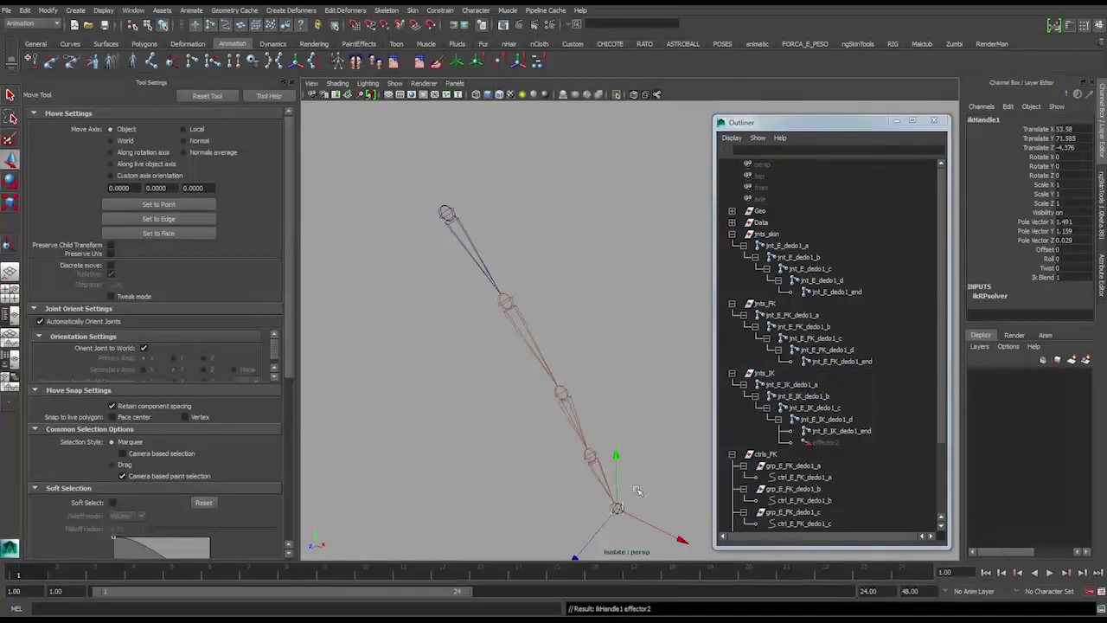
Rename the new IK handle as ikHandle_E_dedo1.
left_click_drag(638, 474, 626, 442, "alt")
scroll(800, 433, "down", 3)
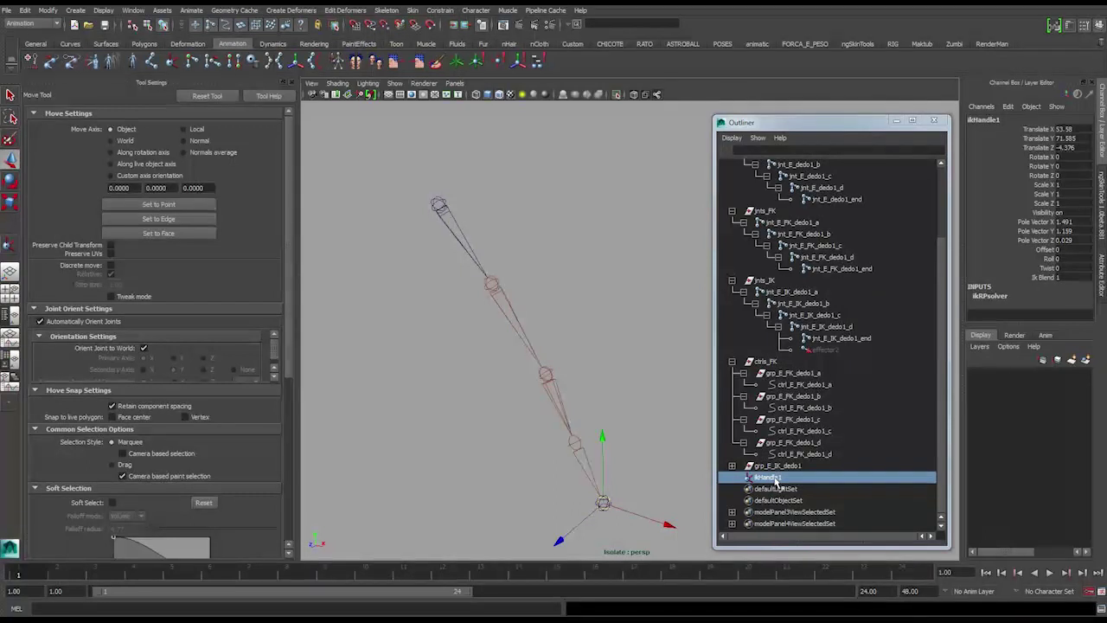
double_click(778, 478)
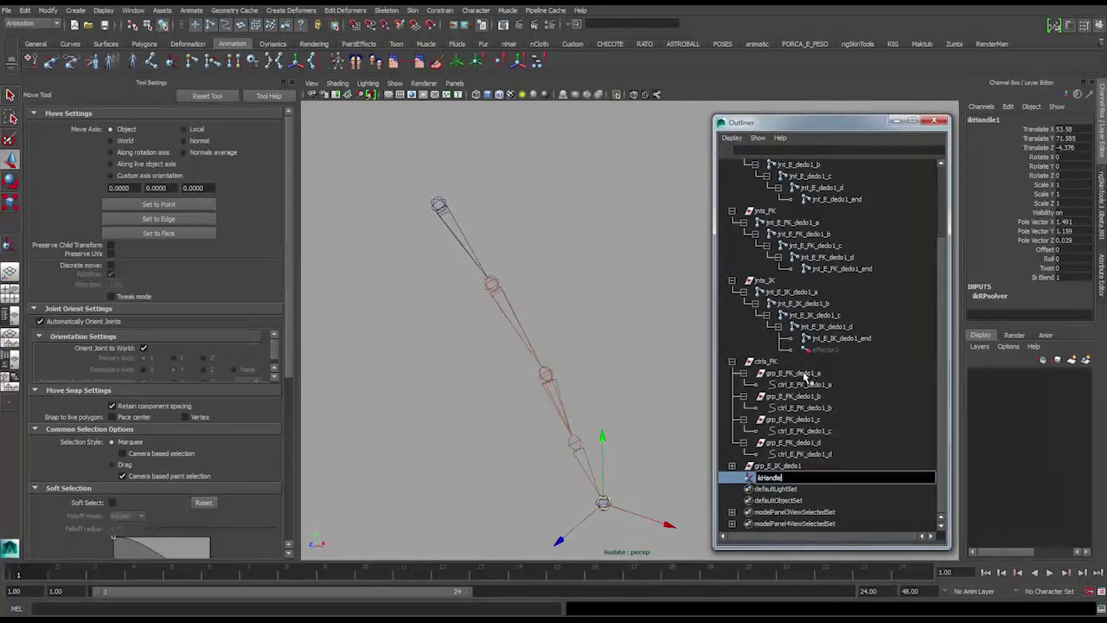
key("BackSpace")
type("_E_dedo1")
key("Return")
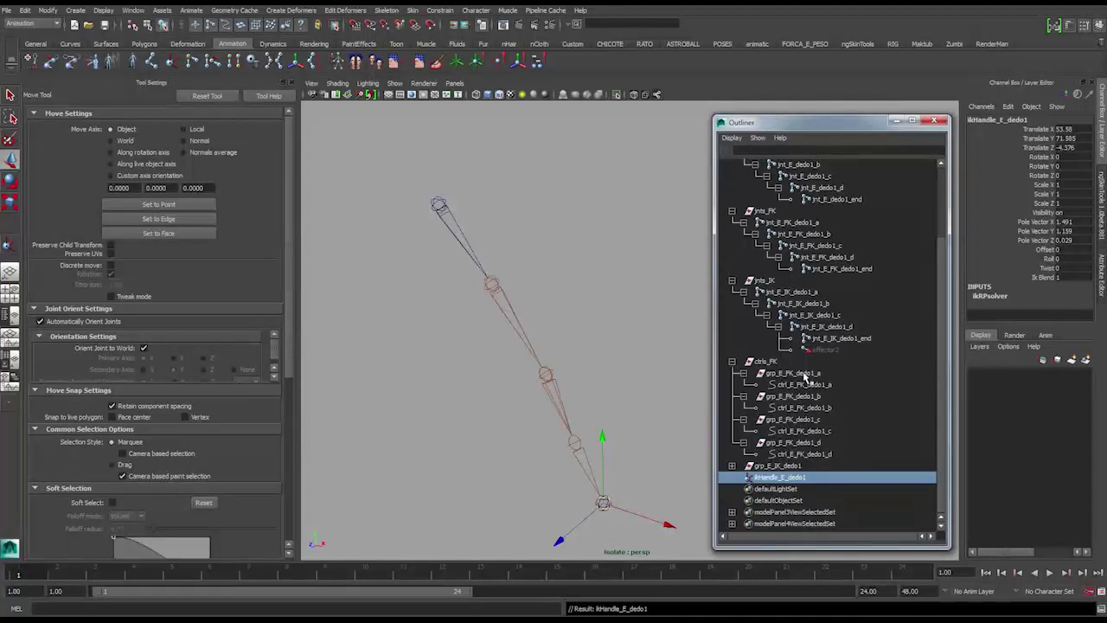
Turn off the viewport isolation, test the IK chain by moving ikHandle_E_dedo1, and undo the move.
left_click_drag(576, 247, 594, 235, "alt")
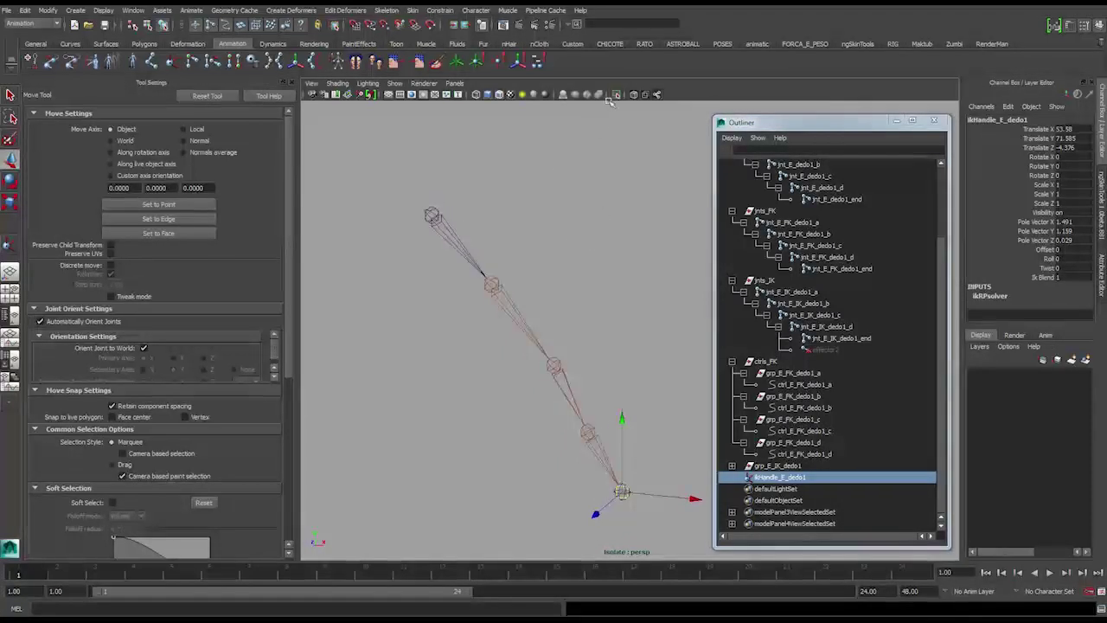
left_click(617, 94)
left_click_drag(610, 278, 568, 411, "alt")
left_click_drag(612, 442, 467, 469)
key("ctrl+z")
mouse_move(581, 424)
left_mouse_down("alt")
mouse_move(540, 437)
mouse_move(513, 402)
mouse_move(575, 421)
mouse_move(582, 407)
left_mouse_up("alt")
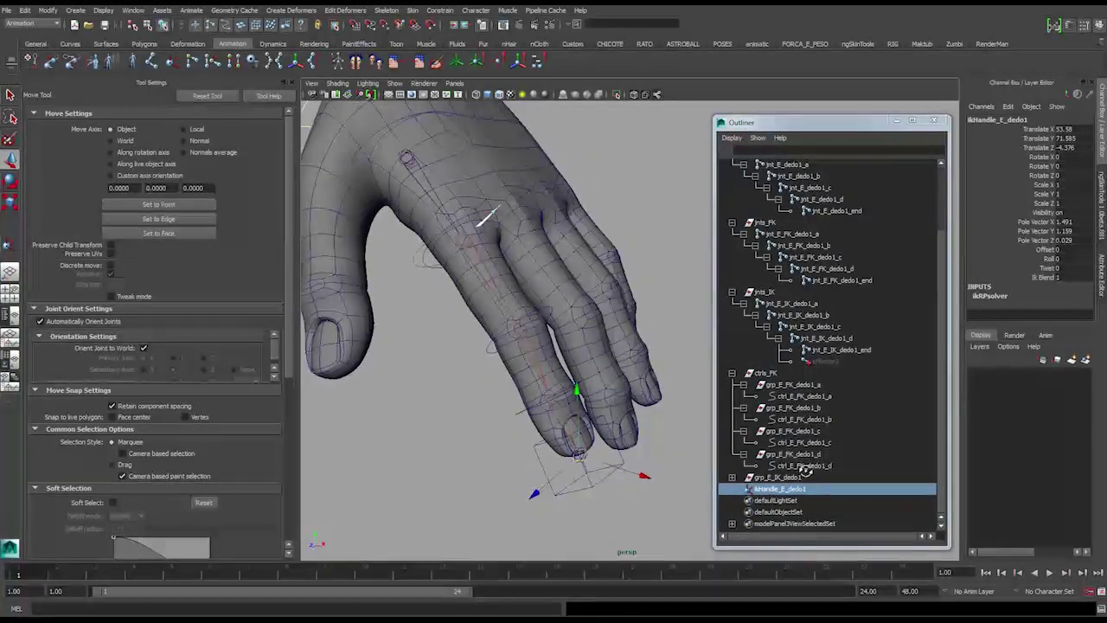
Expand grp_E_IK_dedo1 in the Outliner and select ctrl_E_IK_dedo1 together with ikHandle_E_dedo1.
left_click(732, 477)
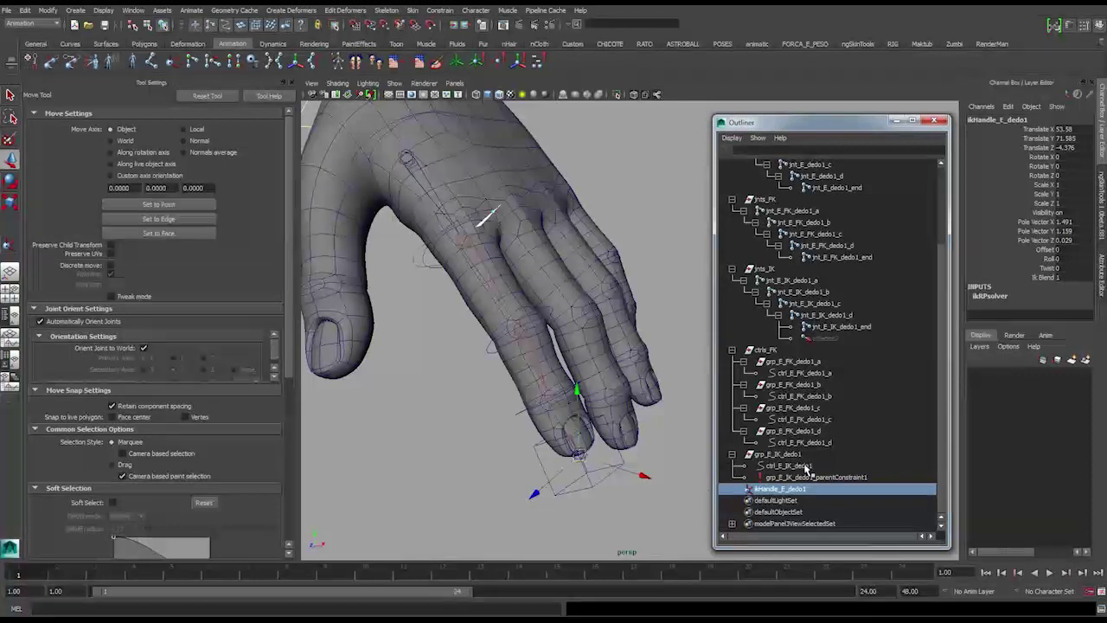
left_click(787, 465)
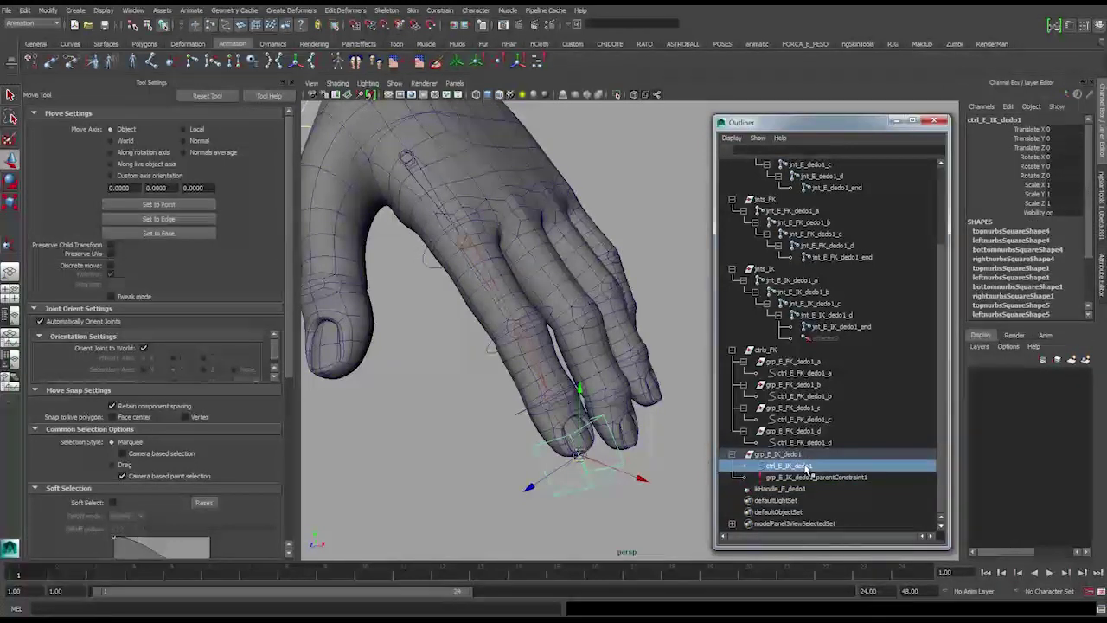
left_click(794, 490, "ctrl")
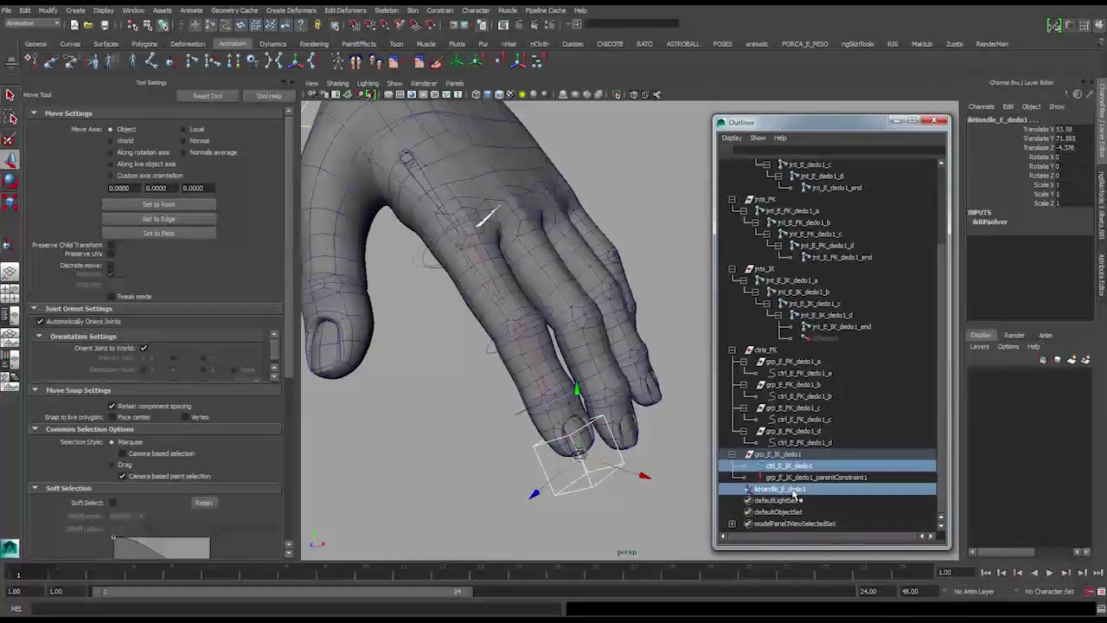
Group ikHandle_E_dedo1 on its own and name the group grp_ikHandle_E_dedo1, reusing the handle's copied name.
left_click(801, 490)
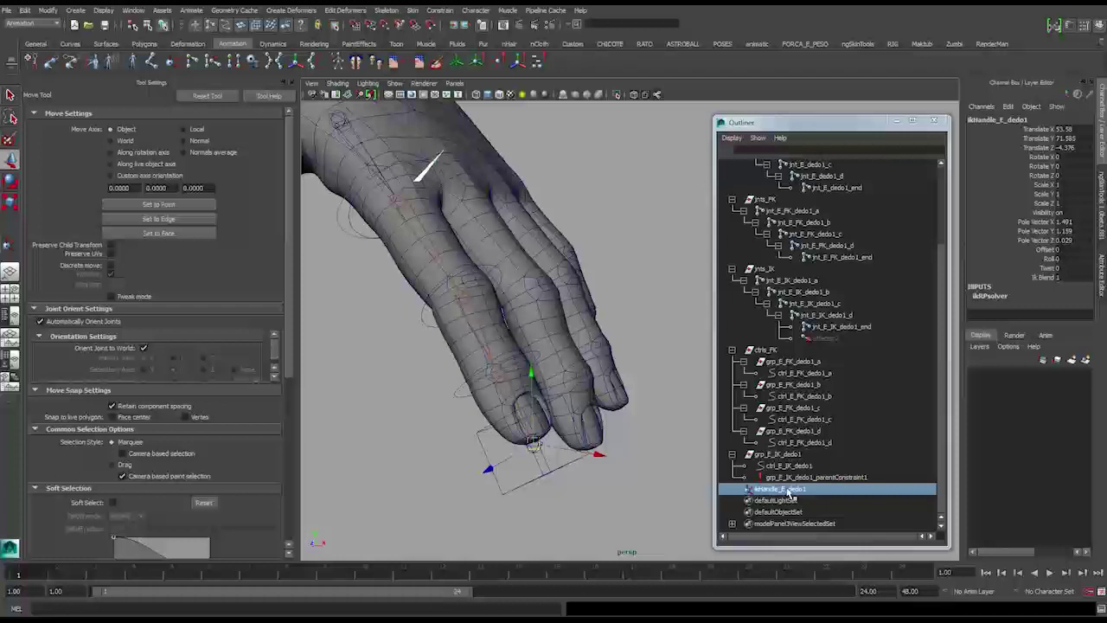
double_click(801, 490)
key("ctrl+c")
key("Return")
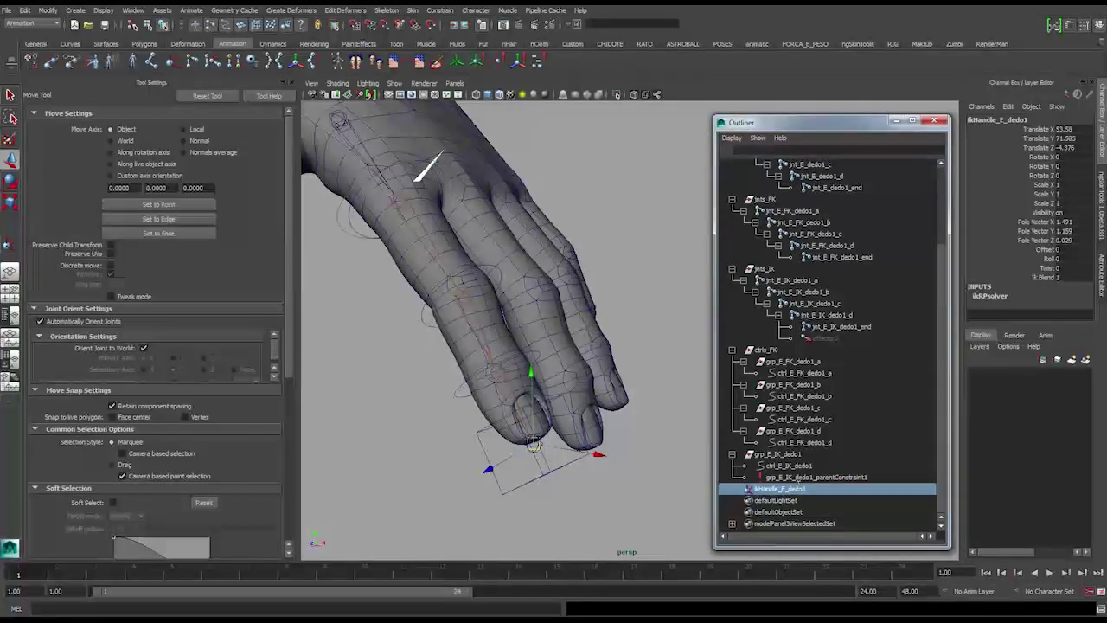
key("ctrl+g")
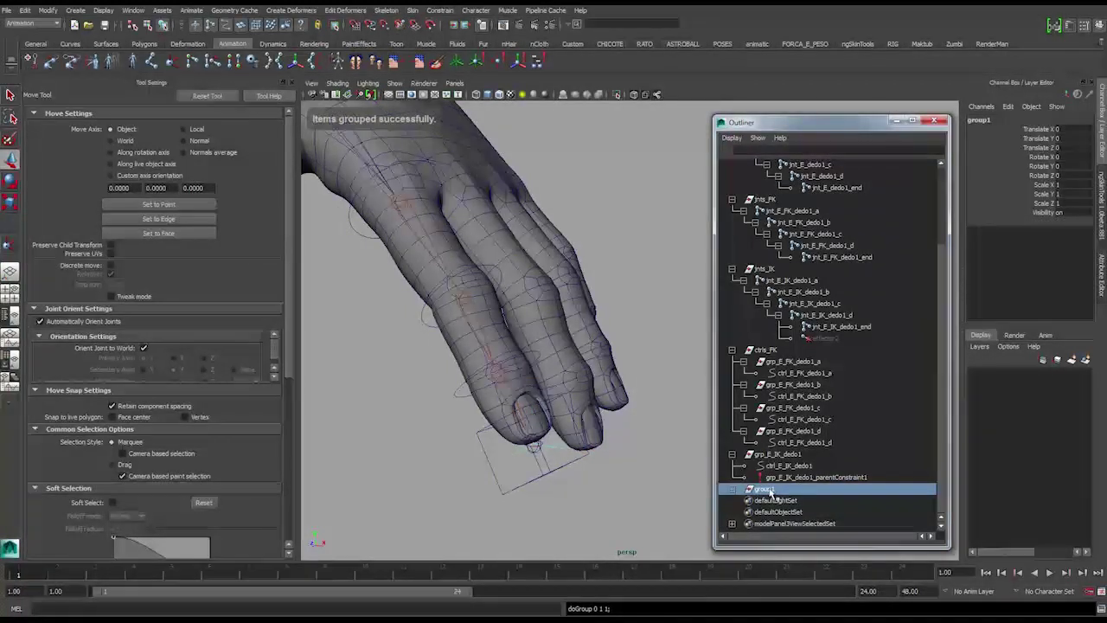
double_click(770, 491)
key("ctrl+v")
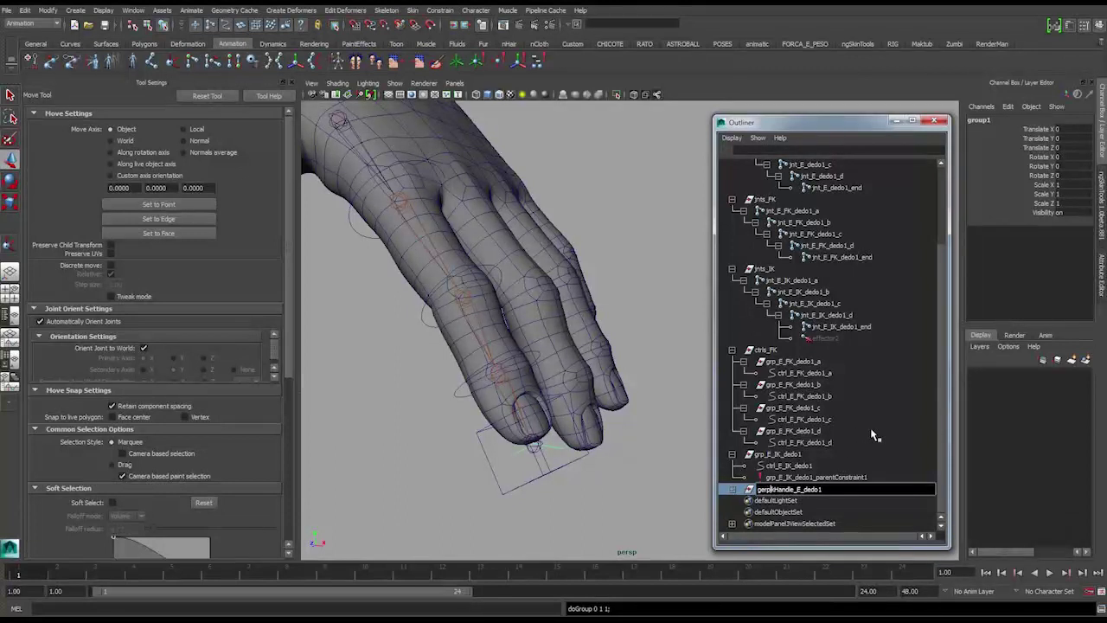
type("grp_")
key("Return")
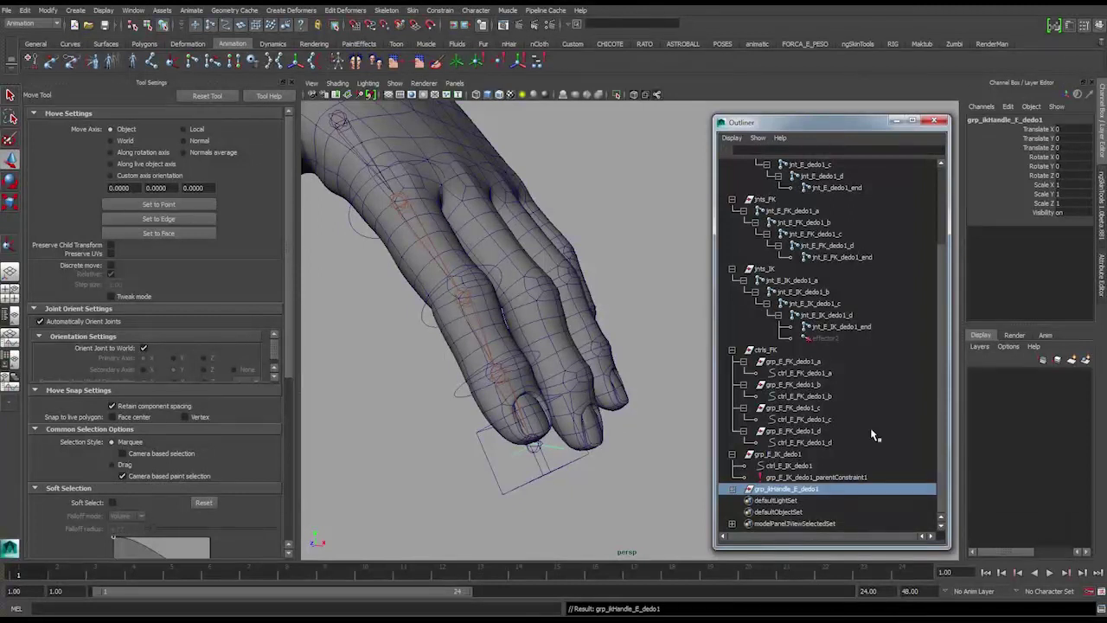
Expand grp_ikHandle_E_dedo1 in the Outliner and delete the parent constraint under grp_E_IK_dedo1.
left_click(734, 489)
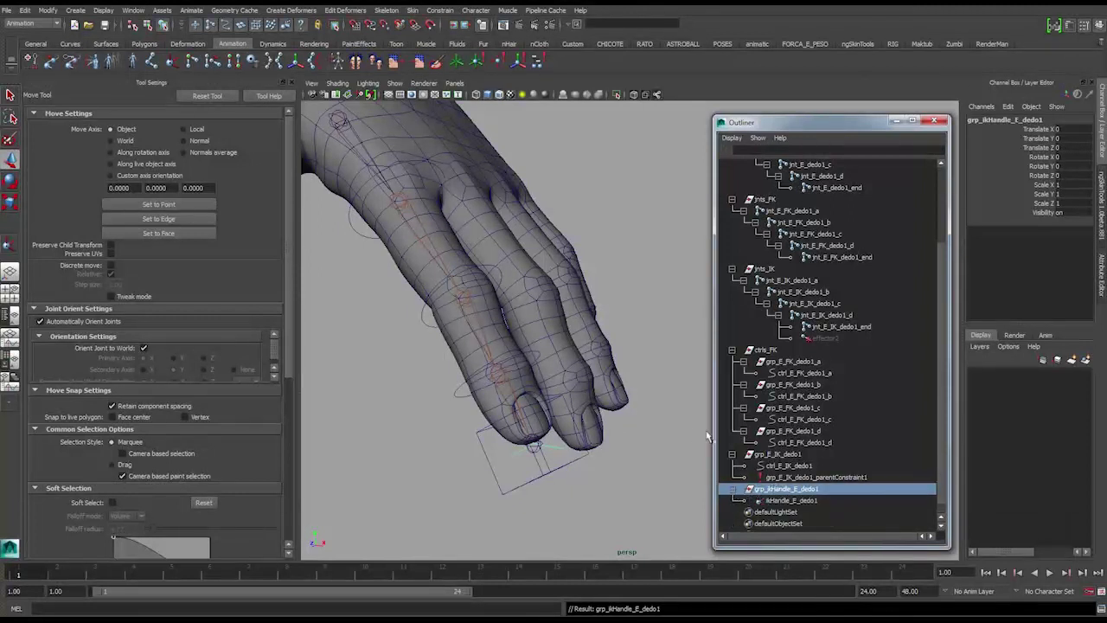
left_click(794, 478)
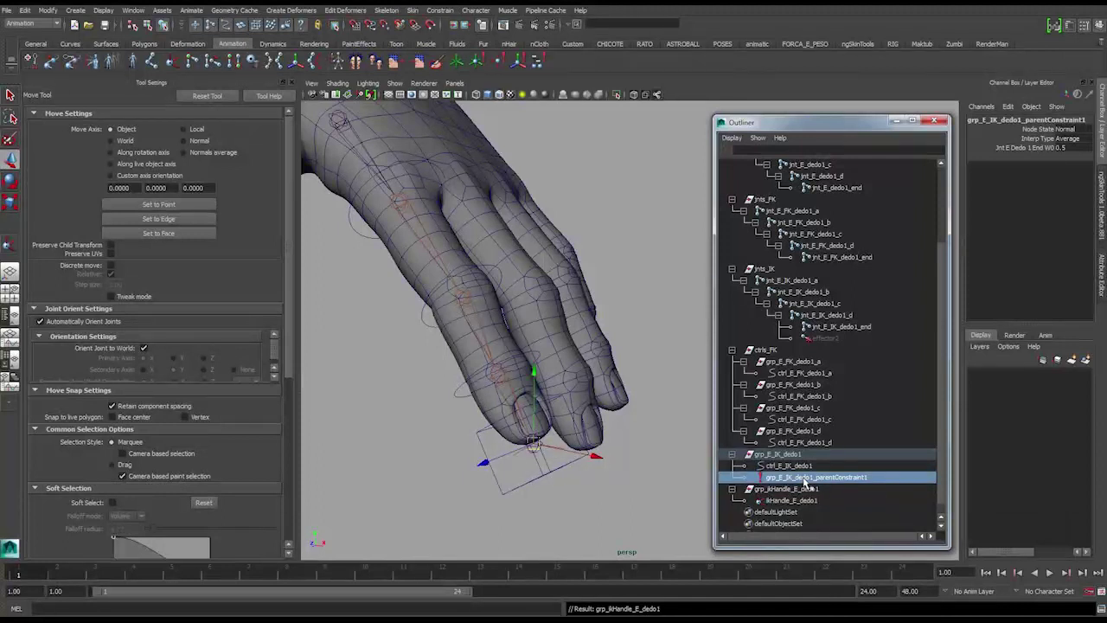
key("Delete")
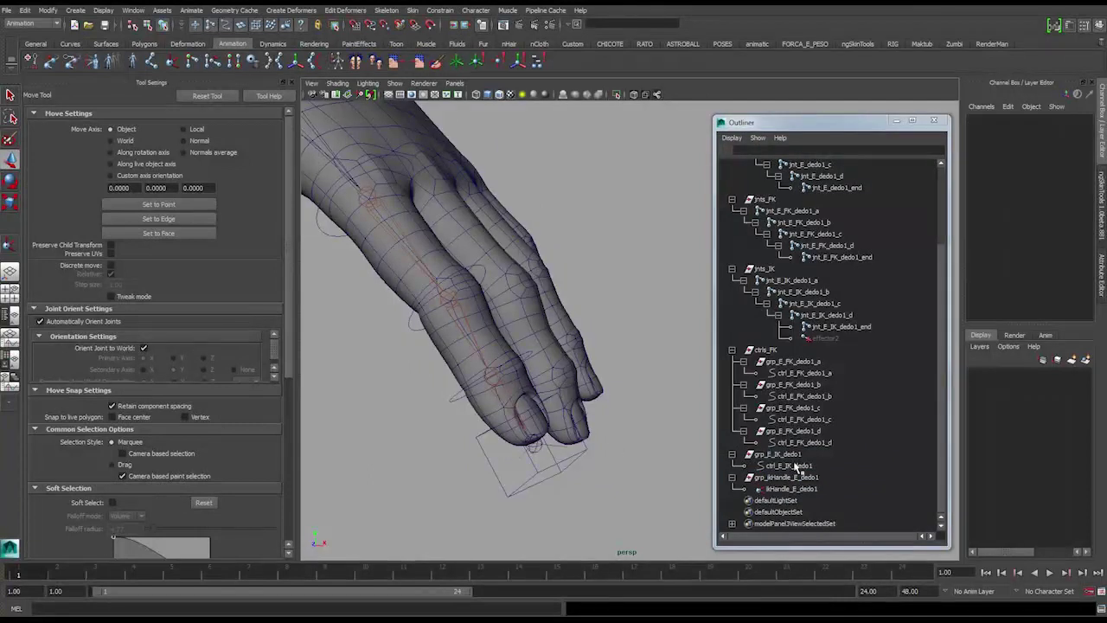
Parent-constrain grp_ikHandle_E_dedo1 to ctrl_E_IK_dedo1 with Maintain offset on and all translate and rotate axes.
left_click(793, 466)
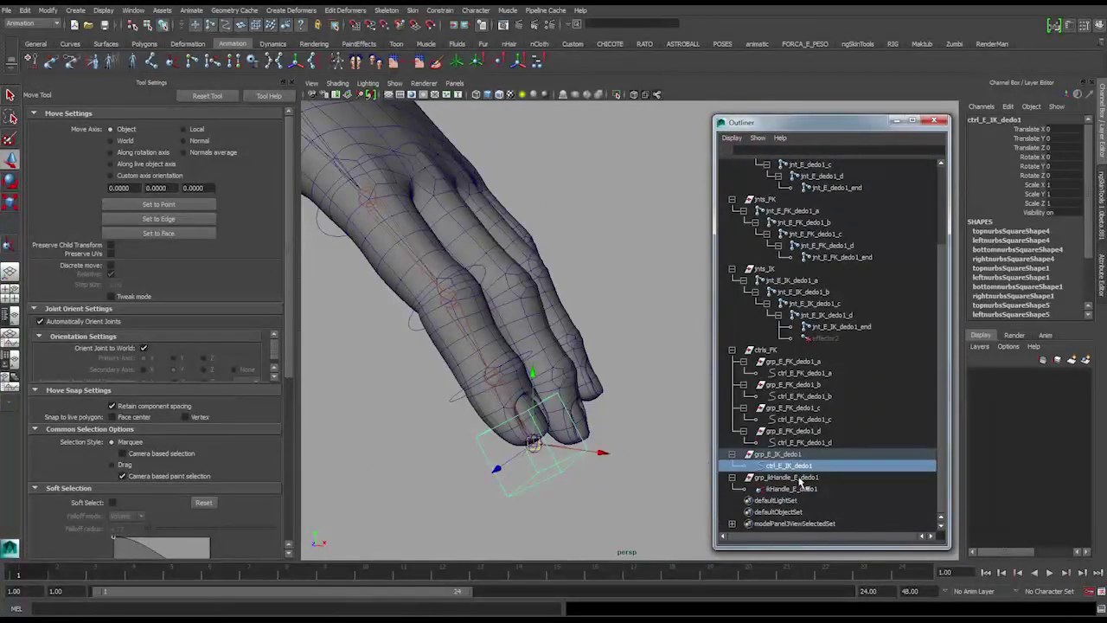
left_click(797, 478, "ctrl")
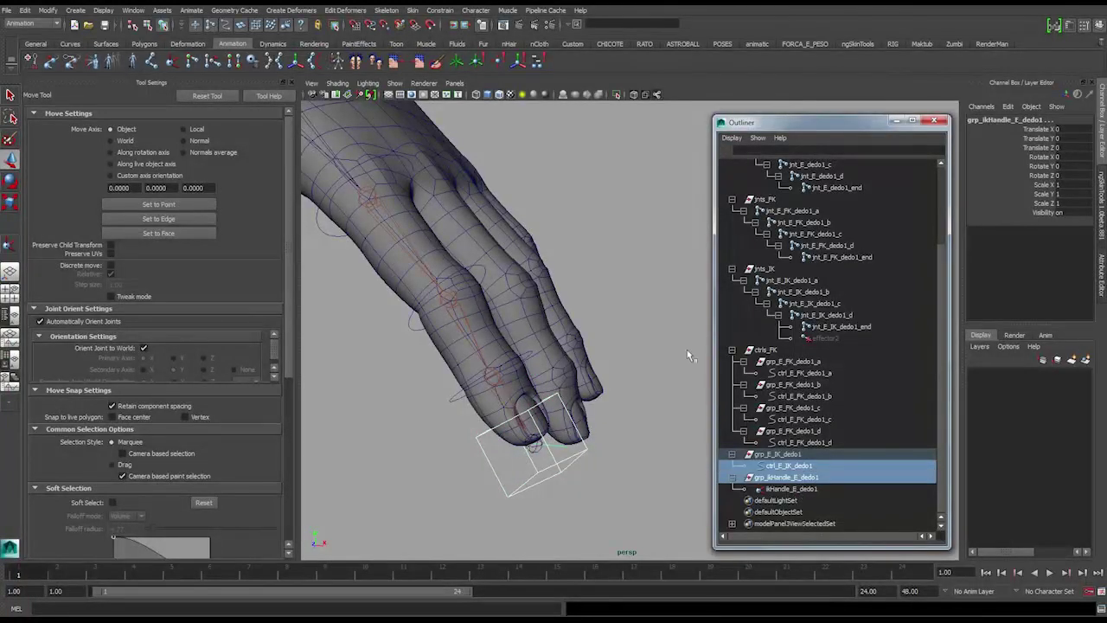
left_click(440, 11)
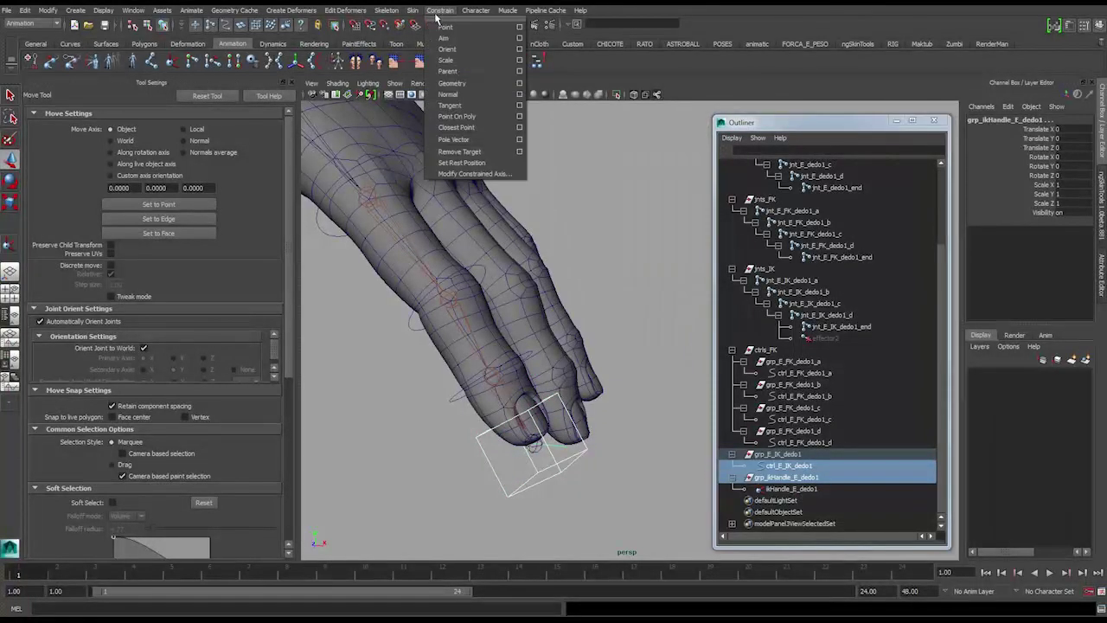
left_click(519, 71)
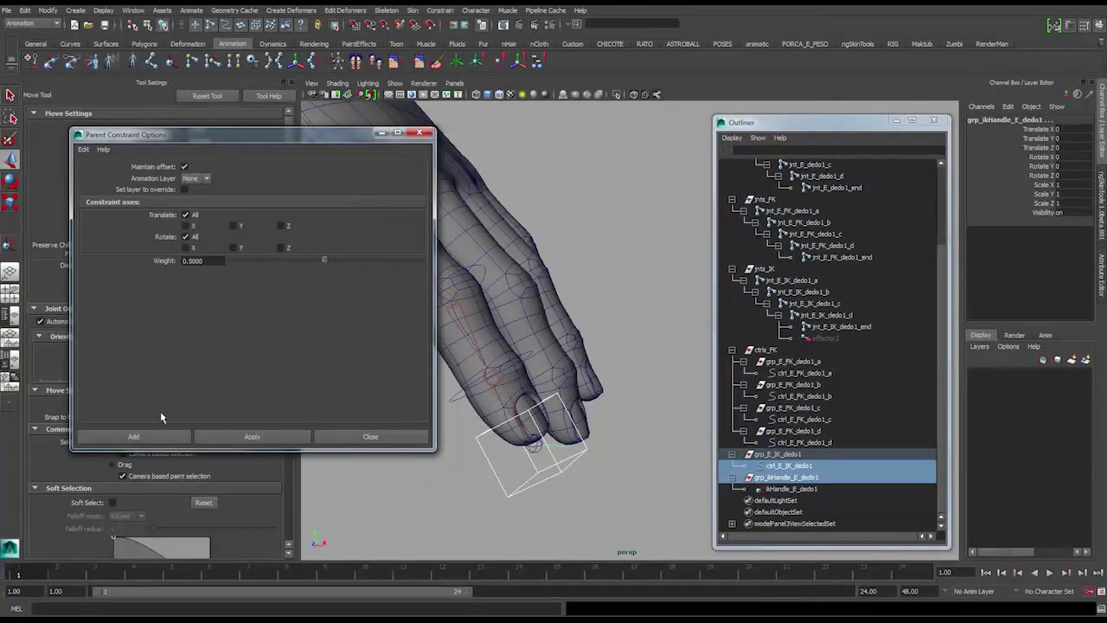
left_click(157, 434)
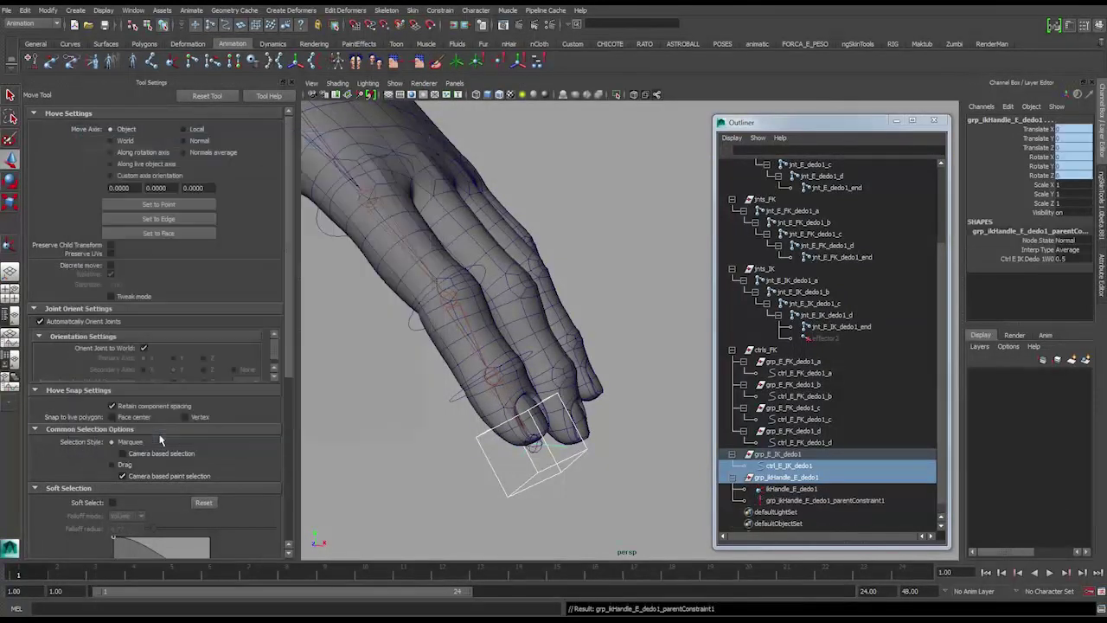
Test the IK chain by moving ctrl_E_IK_dedo1, undo that move, and pull the control away from the fingertip toward the thumb side.
left_click(537, 485)
left_click_drag(529, 448, 601, 364)
key("ctrl+z")
left_click_drag(596, 422, 459, 469)
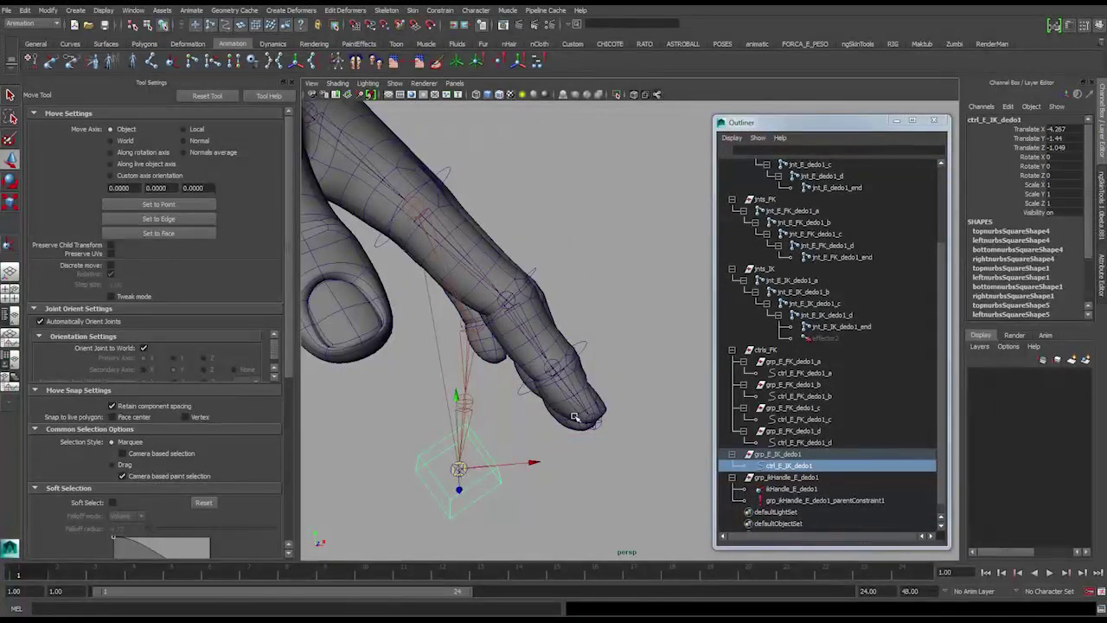
Undo the last move of ctrl_E_IK_dedo1 and collapse grp_ikHandle_E_dedo1 in the Outliner.
left_click_drag(543, 330, 548, 401, "alt")
key("ctrl+z")
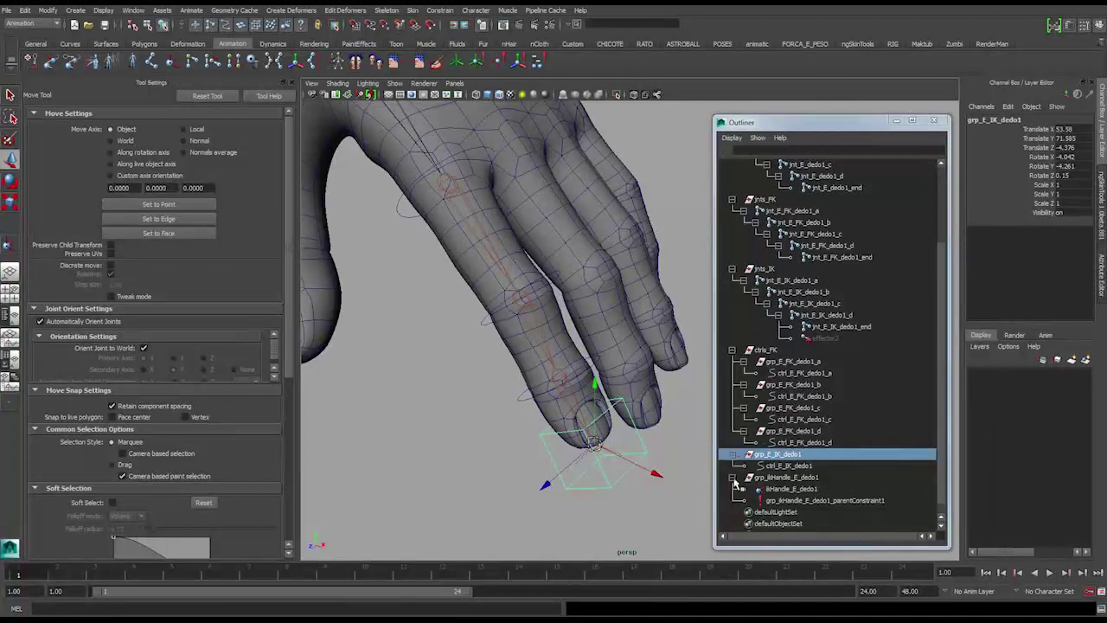
left_click(732, 478)
Isolate the ctrls_FK and jnts_FK groups in the viewport so only the FK controls and joints are displayed.
left_click(813, 386)
left_click_drag(432, 201, 422, 231, "alt")
left_click_drag(463, 287, 544, 315, "alt")
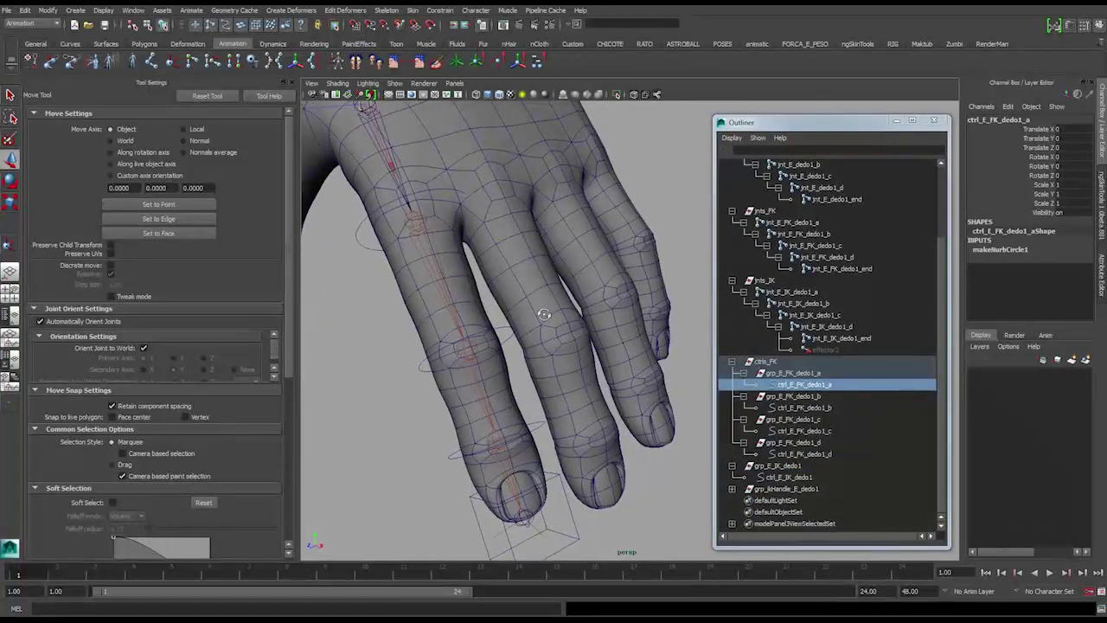
left_click(778, 363)
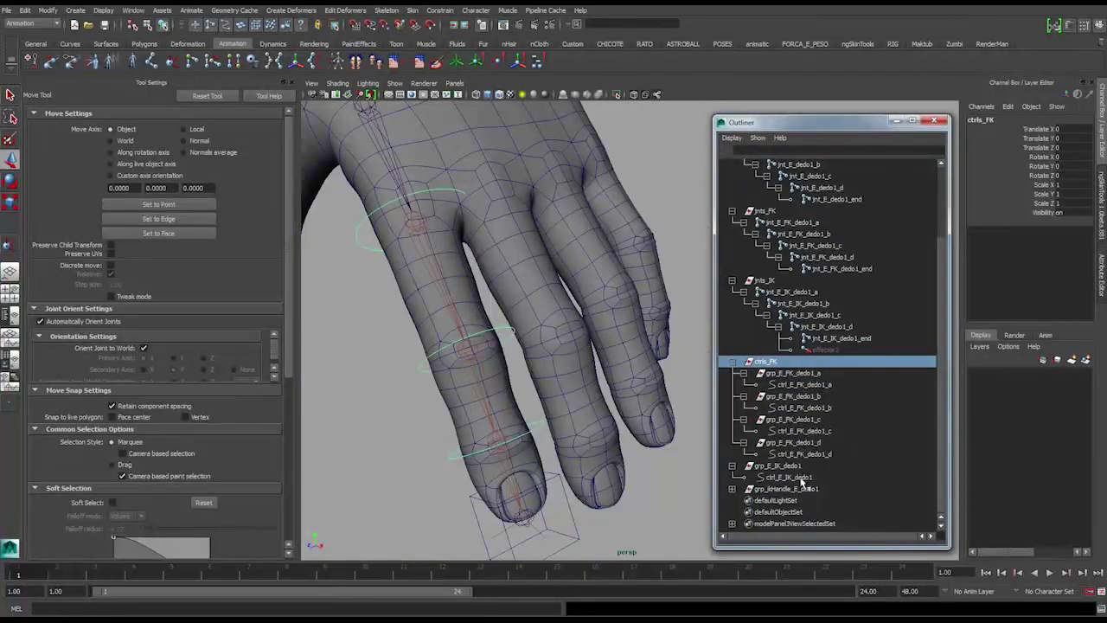
scroll(805, 478, "up", 3)
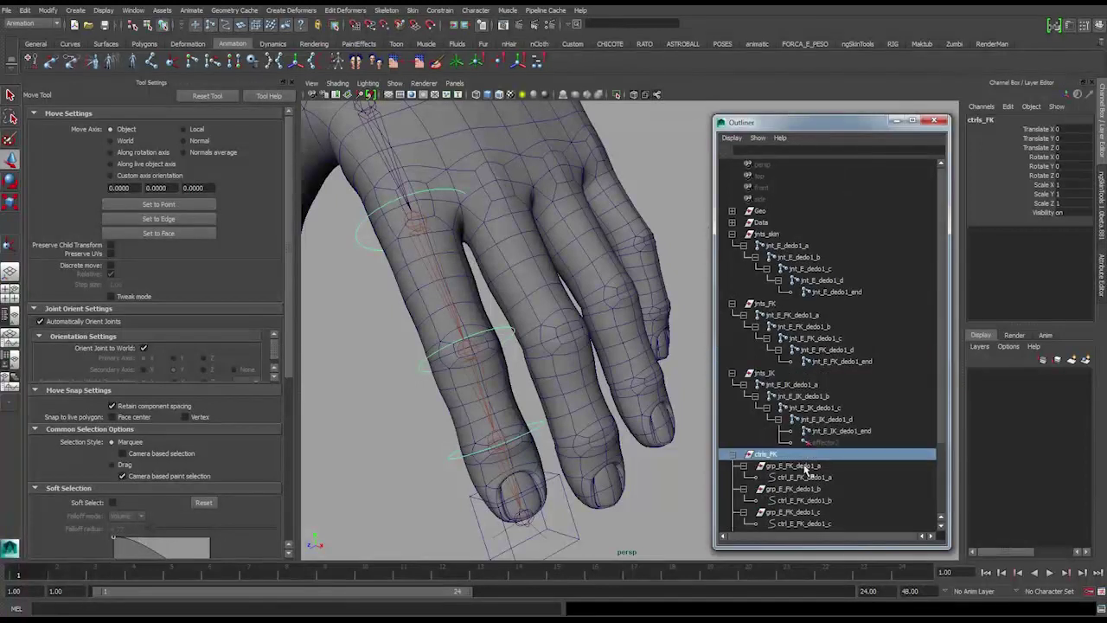
left_click(774, 308, "ctrl")
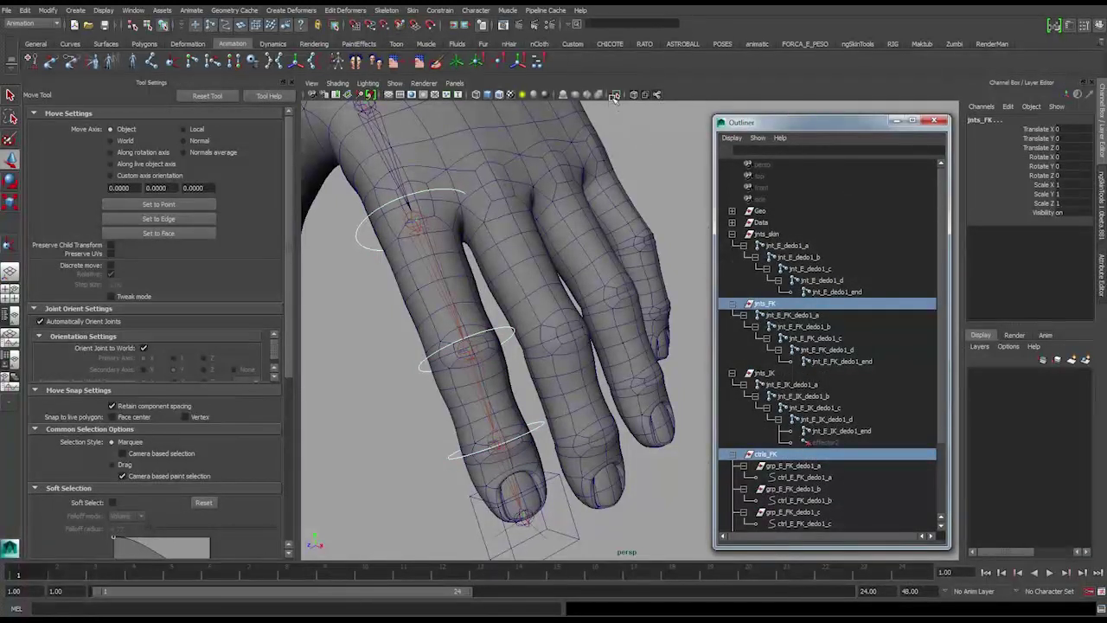
left_click(615, 95)
Parent-constrain the base joint jnt_E_FK_dedo1_a to its circle control ctrl_E_FK_dedo1_a.
left_click_drag(630, 156, 548, 219, "alt")
left_click_drag(463, 211, 443, 279)
middle_click_drag(454, 288, 504, 243, "alt")
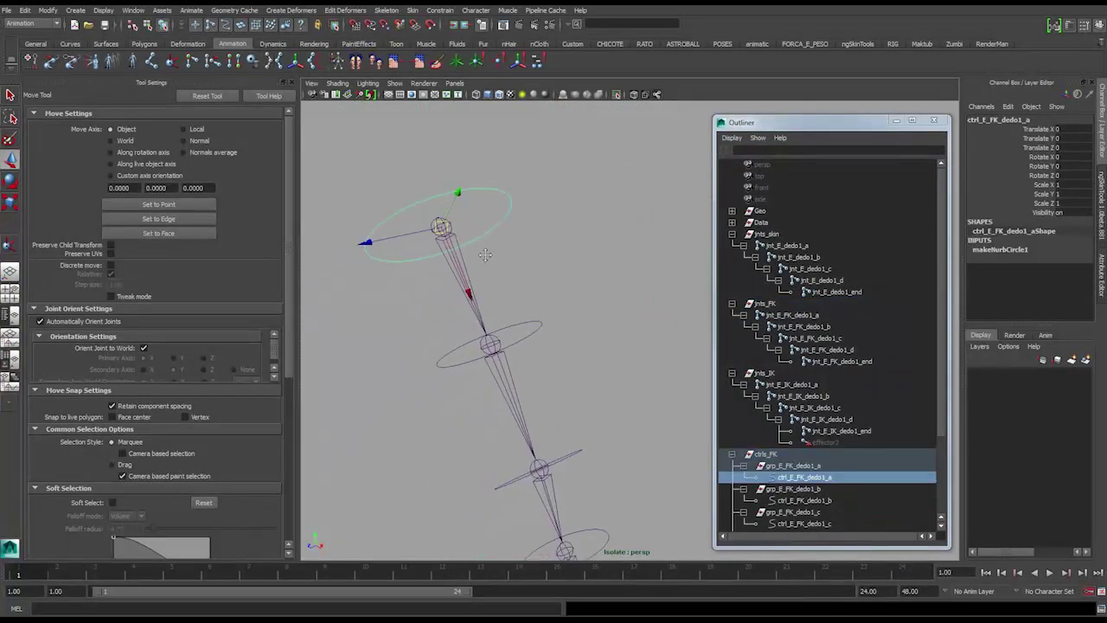
key("q")
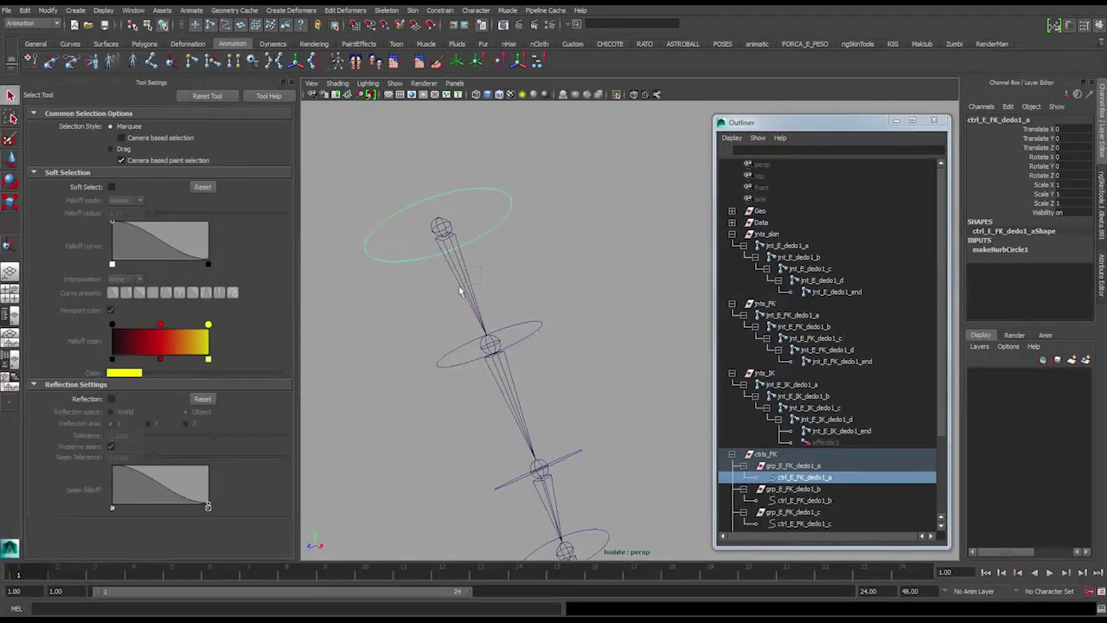
left_click(468, 289, "shift")
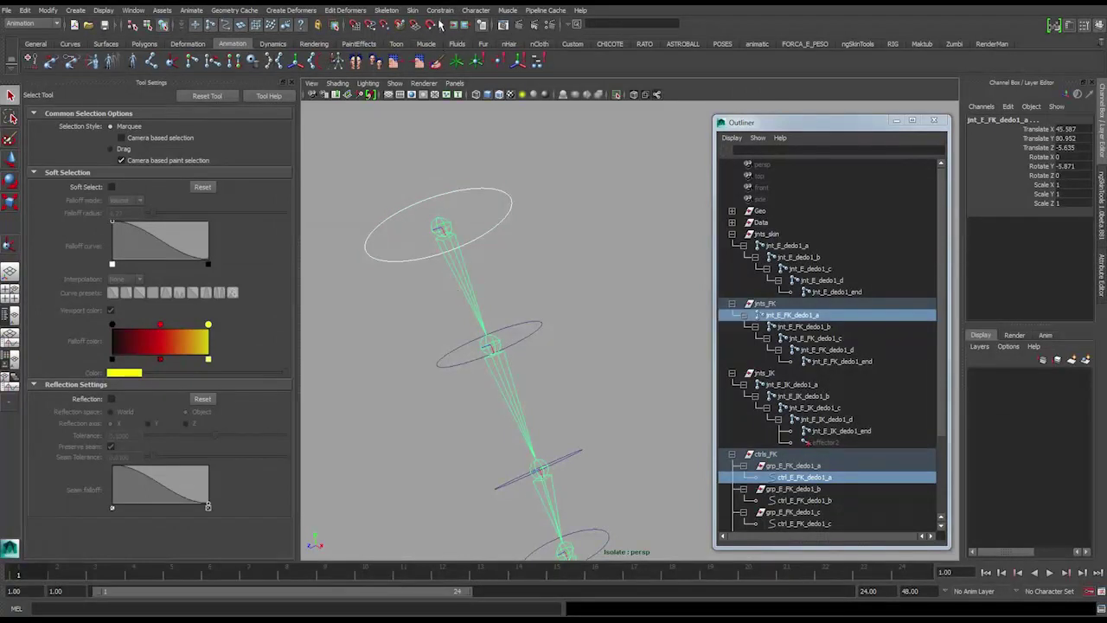
left_click(441, 10)
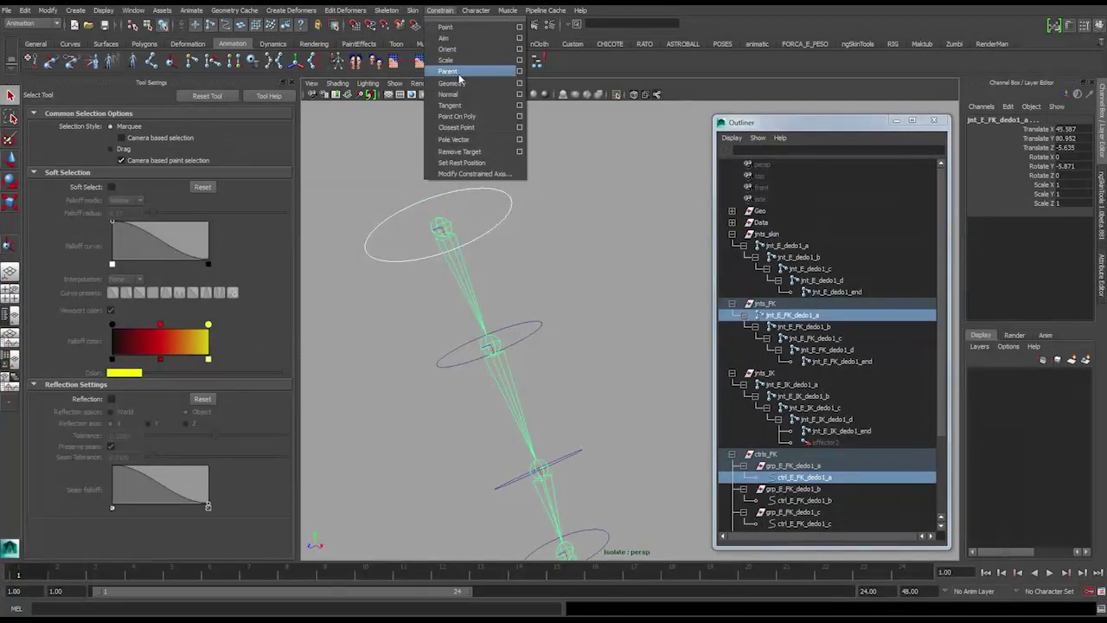
left_click(507, 73)
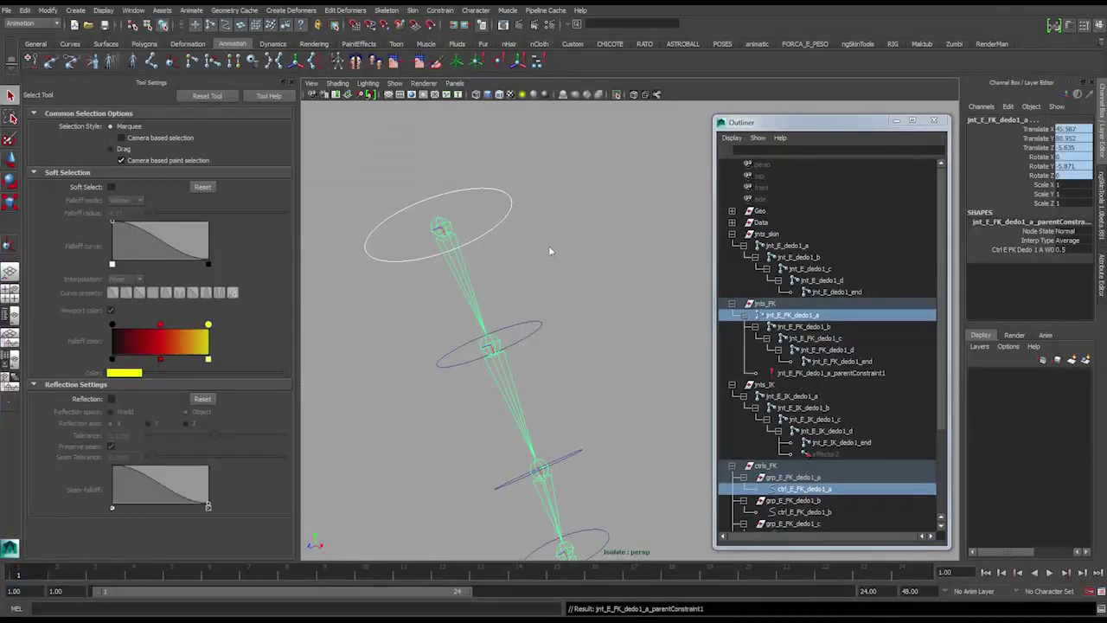
Parent-constrain the second joint jnt_E_FK_dedo1_b to ctrl_E_FK_dedo1_b.
left_click(523, 334)
left_click(506, 419, "shift")
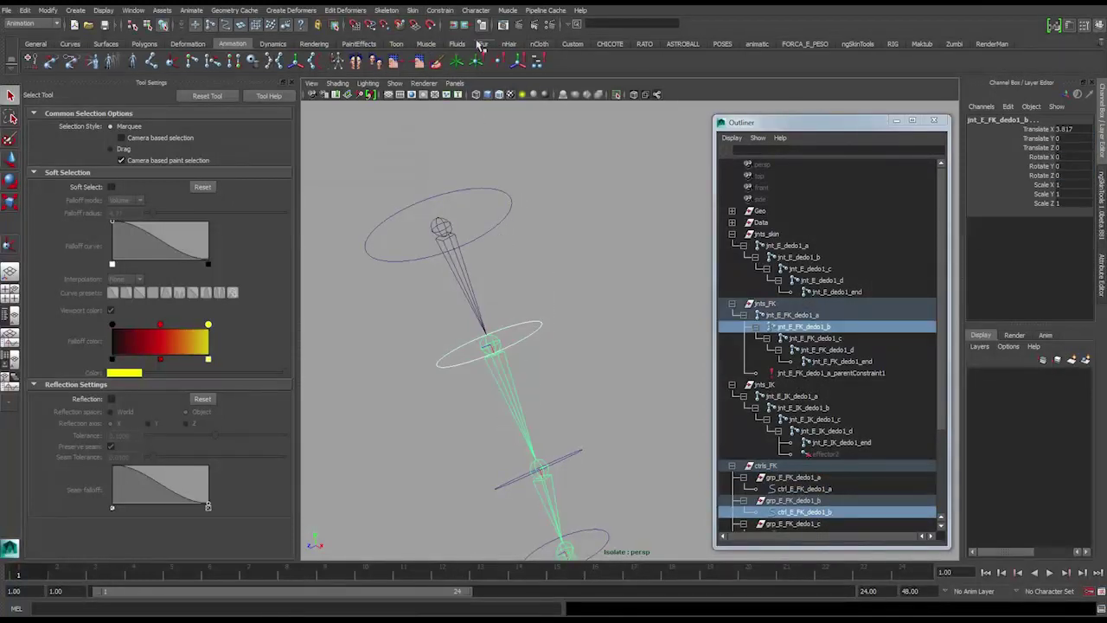
left_click(441, 10)
left_click(449, 72)
Parent-constrain the third joint jnt_E_FK_dedo1_c to ctrl_E_FK_dedo1_c.
middle_click_drag(558, 343, 558, 257, "alt")
left_click_drag(557, 257, 556, 258, "alt")
left_click(572, 371)
left_click_drag(580, 375, 585, 371, "alt")
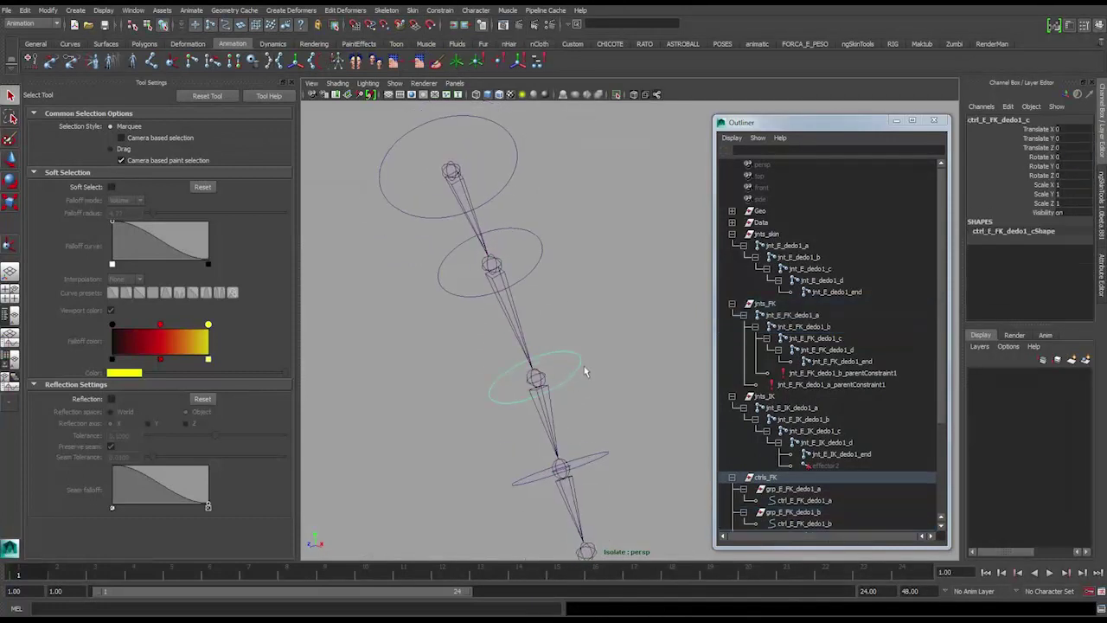
middle_click_drag(580, 400, 587, 349, "alt")
left_click_drag(582, 361, 550, 374, "shift")
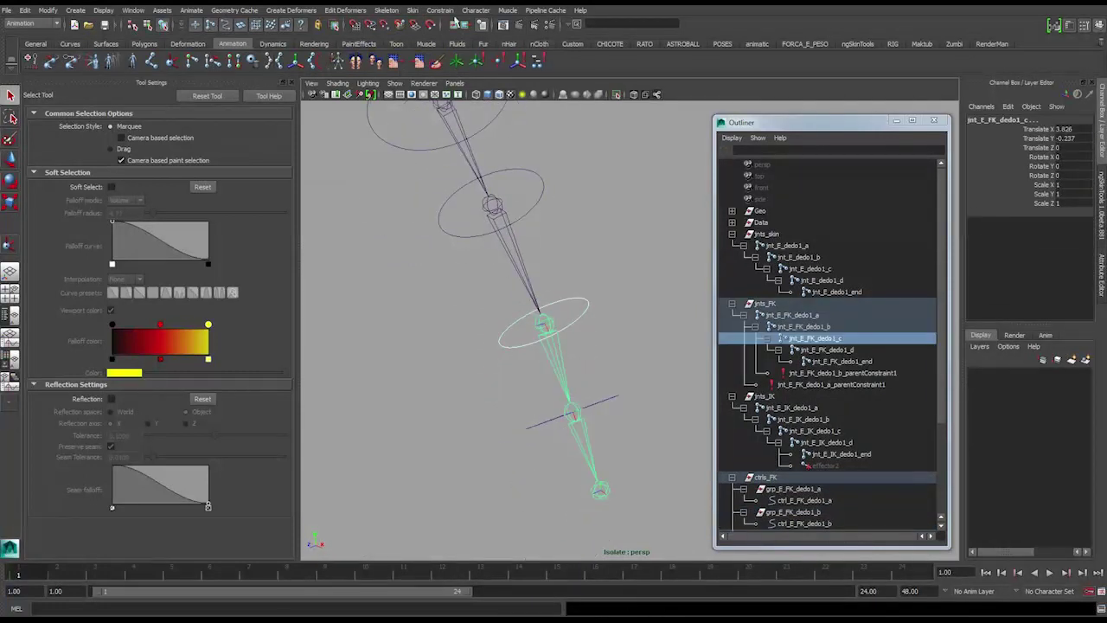
left_click(441, 11)
left_click(458, 72)
Parent-constrain the last controlled joint jnt_E_FK_dedo1_d to ctrl_E_FK_dedo1_d.
middle_click_drag(597, 357, 587, 337, "alt")
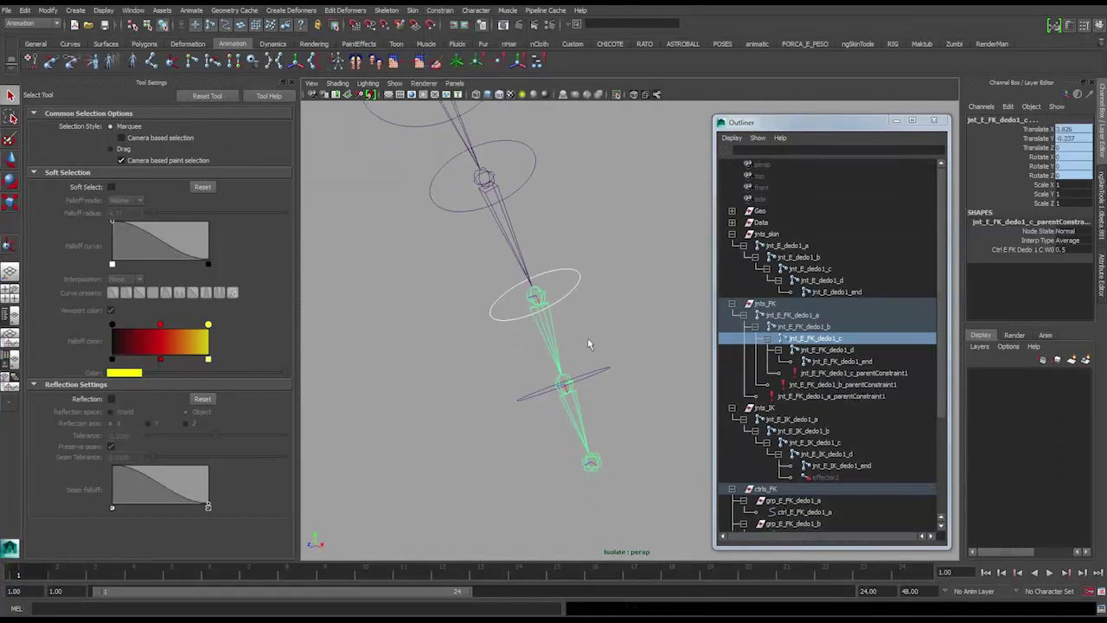
left_click(603, 385)
left_click(585, 411, "shift")
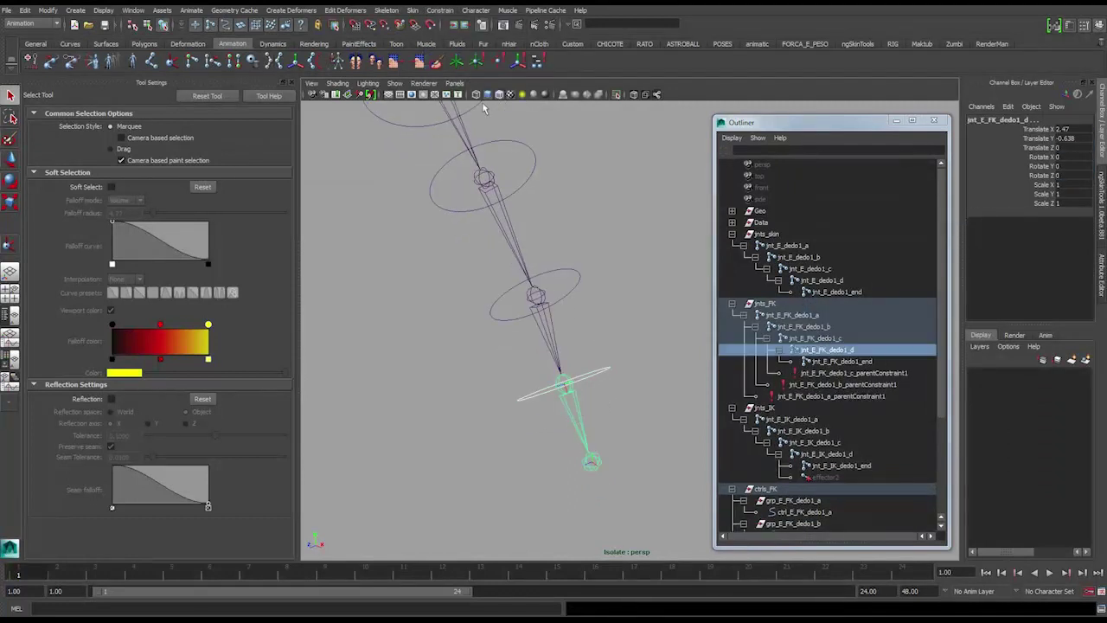
left_click(440, 9)
left_click(459, 71)
Test the FK joints by rotating ctrl_E_FK_dedo1_d and ctrl_E_FK_dedo1_c, and ctrl_E_FK_dedo1_b about -13.3 degrees in Z.
left_click_drag(545, 251, 574, 249, "alt")
left_click(597, 285)
key("e")
left_click_drag(597, 415, 604, 422, "alt")
middle_click_drag(604, 422, 603, 372, "alt")
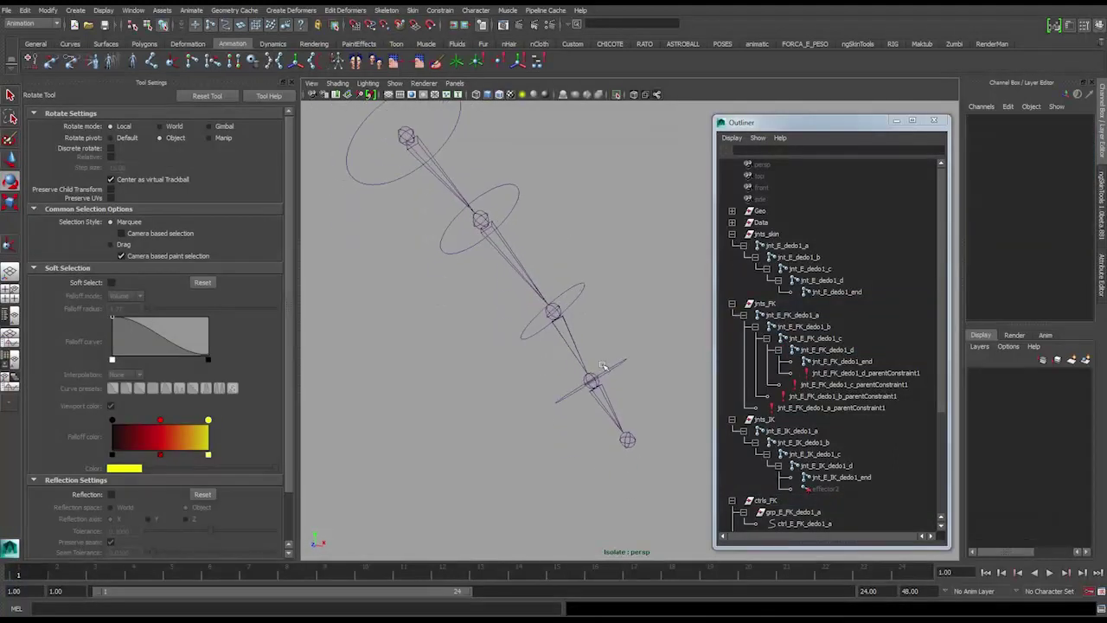
left_click(617, 365)
left_click_drag(652, 390, 672, 407, "alt")
left_click(581, 289)
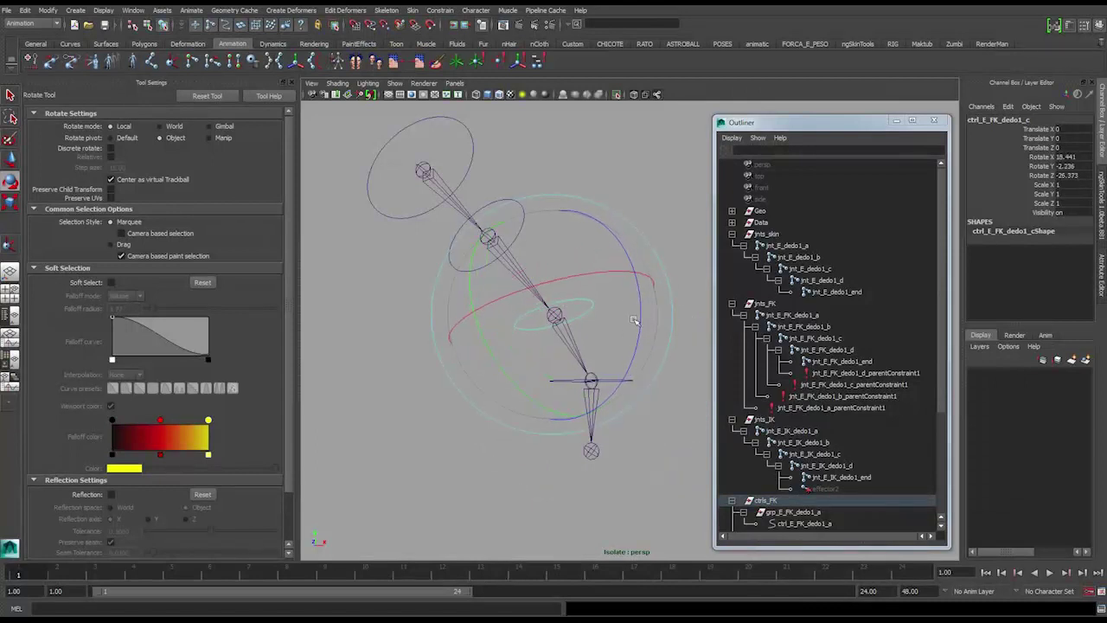
left_click_drag(577, 301, 520, 144, "alt")
left_click(499, 212)
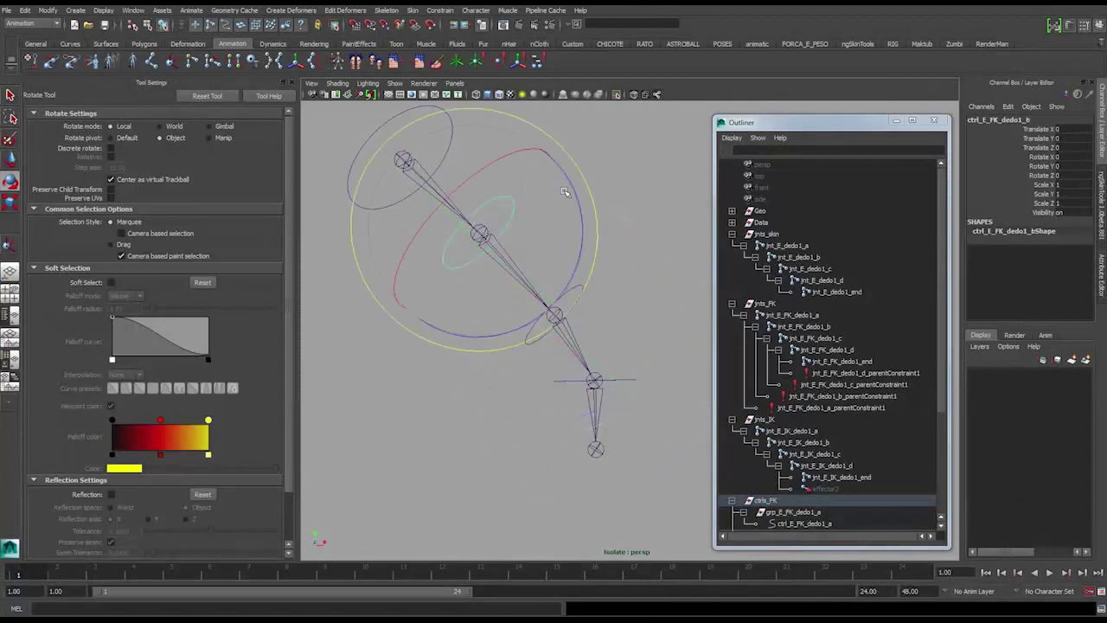
left_click_drag(584, 221, 531, 265)
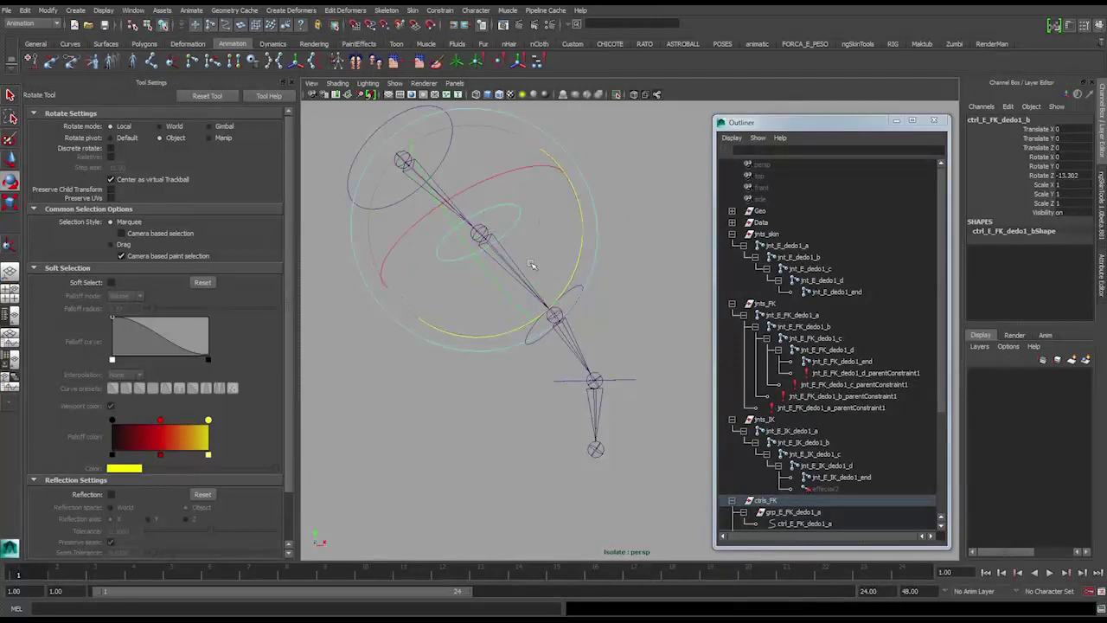
Undo the test rotations of the FK finger controls.
left_click_drag(575, 338, 572, 339, "alt")
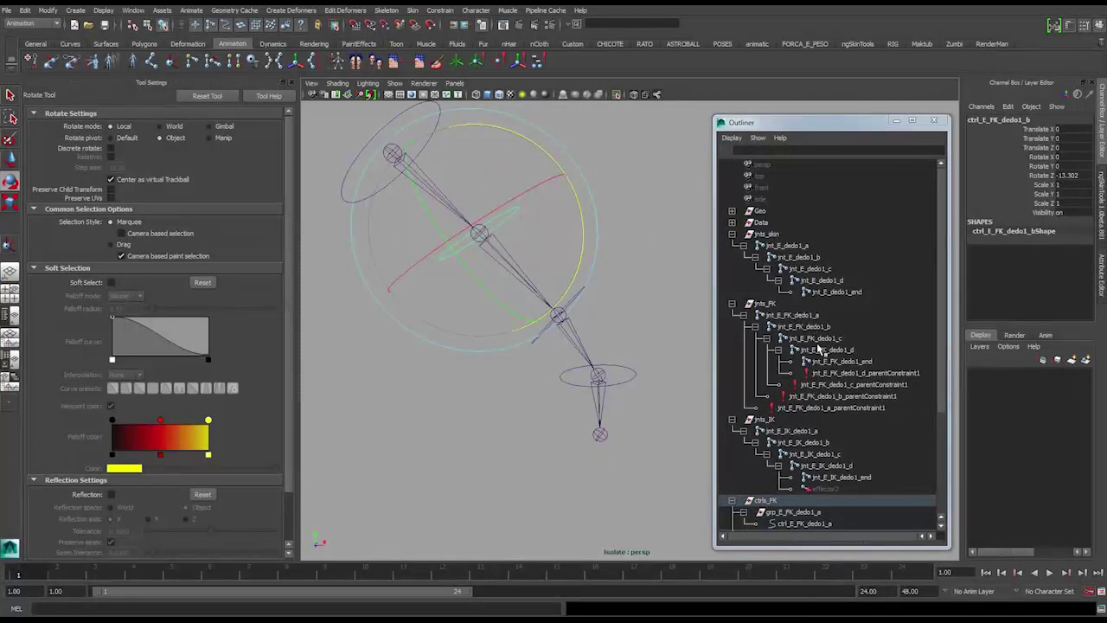
left_click_drag(617, 375, 639, 351, "alt")
key("ctrl+z")
key("ctrl+z")
key("ctrl+z")
key("ctrl+z")
key("ctrl+z")
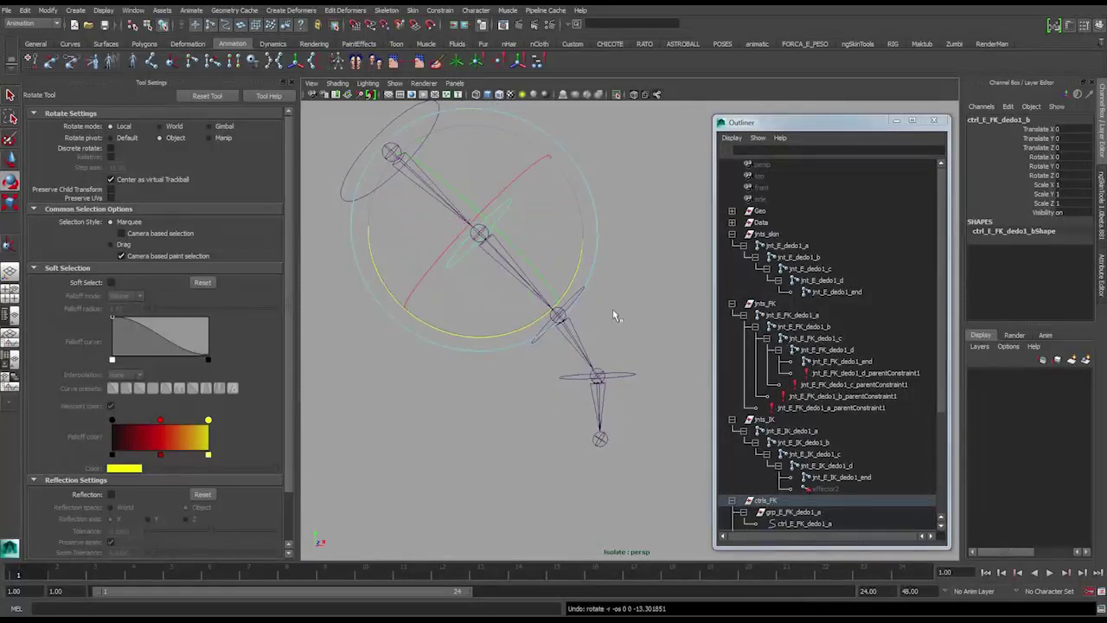
Examine the order of the four FK controls from fingertip to base by selecting them one at a time.
left_click_drag(600, 334, 549, 350, "alt")
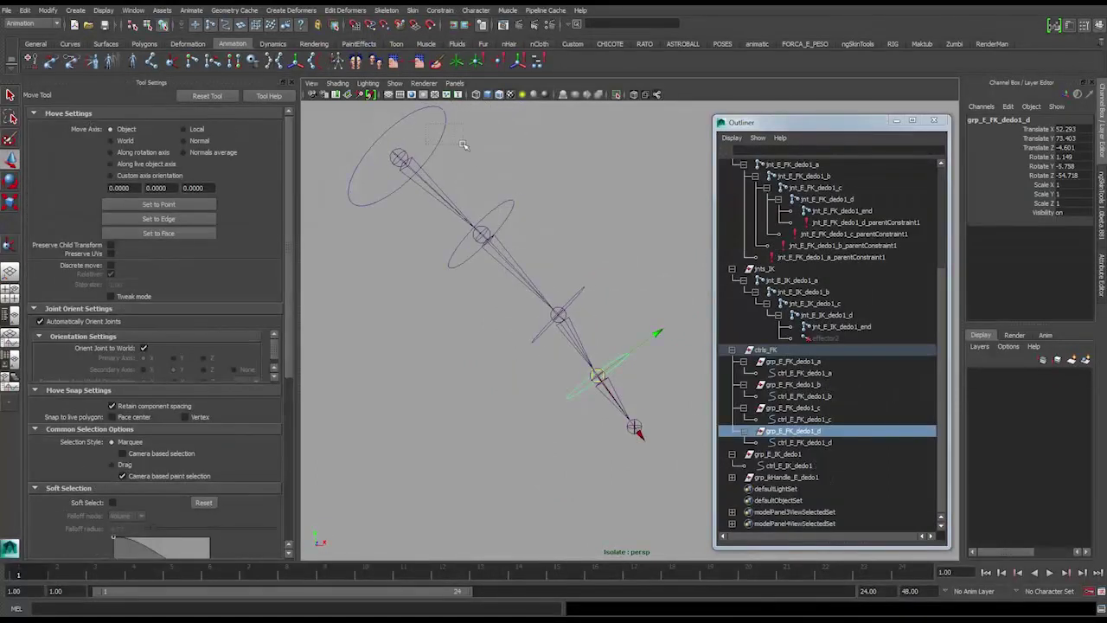
left_click_drag(463, 145, 467, 144)
left_click_drag(513, 201, 524, 217)
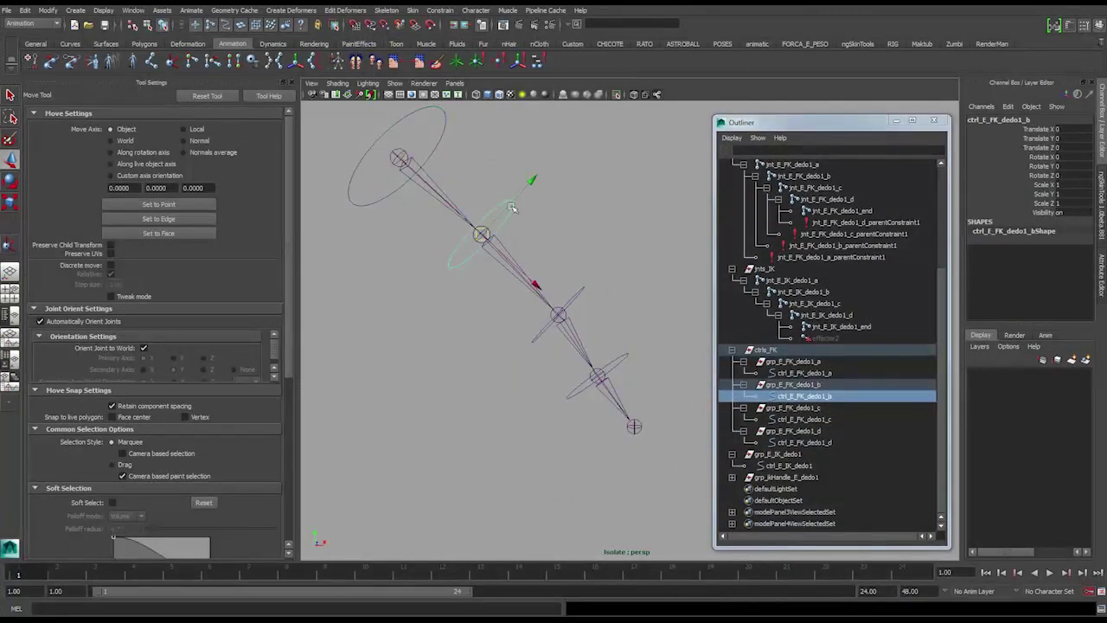
left_click_drag(425, 137, 449, 143)
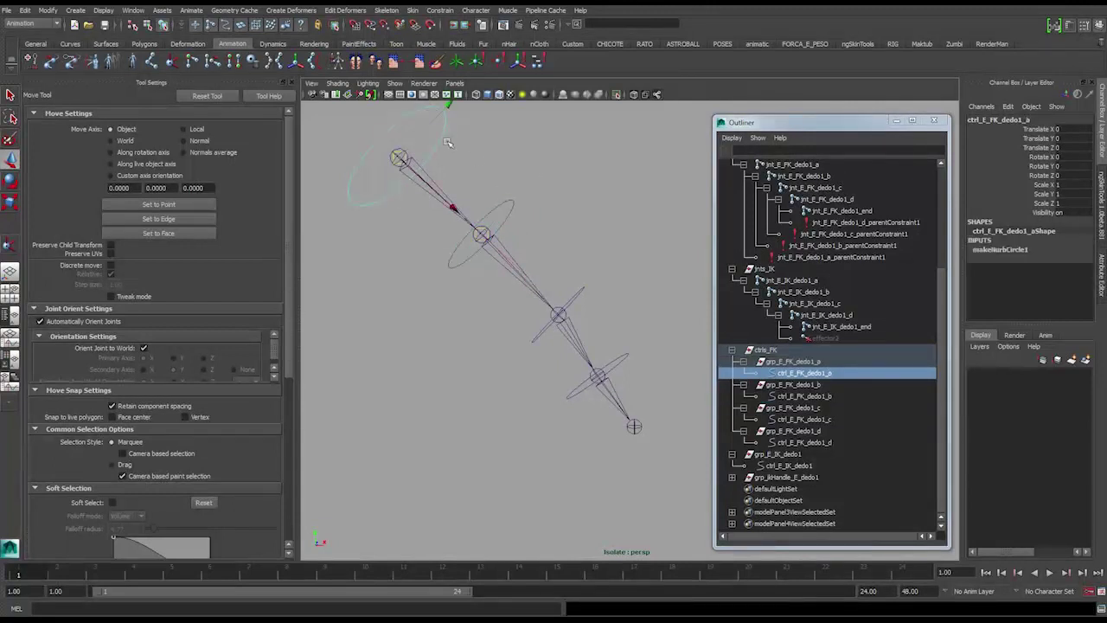
left_click(620, 353)
left_click(591, 301)
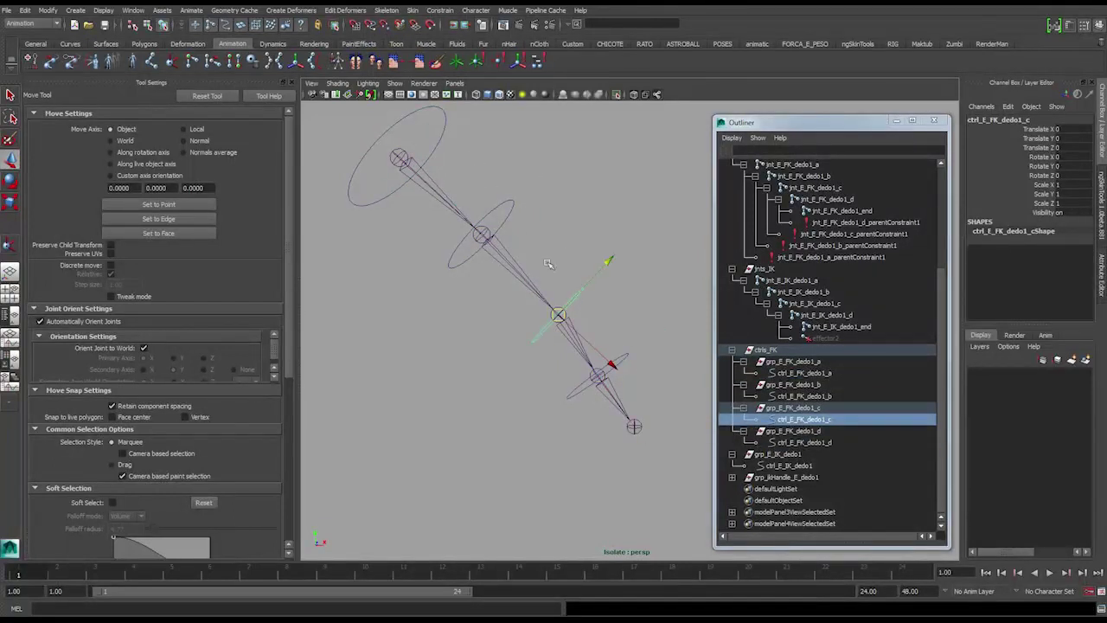
left_click(515, 209)
left_click_drag(417, 119, 481, 154)
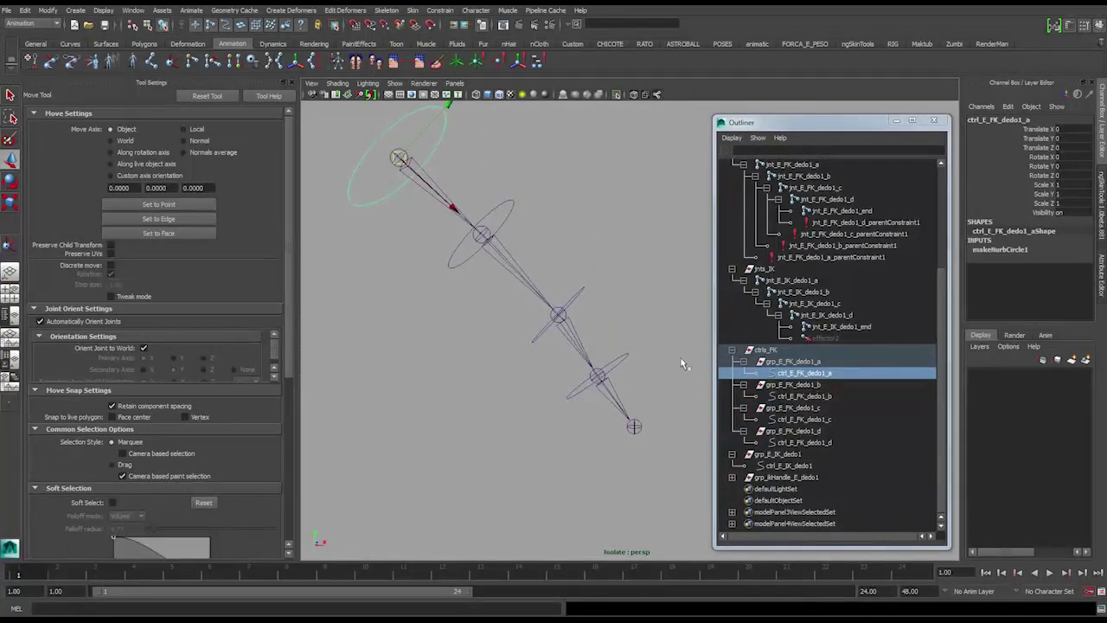
Parent grp_E_FK_dedo1_d under ctrl_E_FK_dedo1_c and expand that branch in the Outliner down to ctrl_E_FK_dedo1_d.
left_click(797, 431)
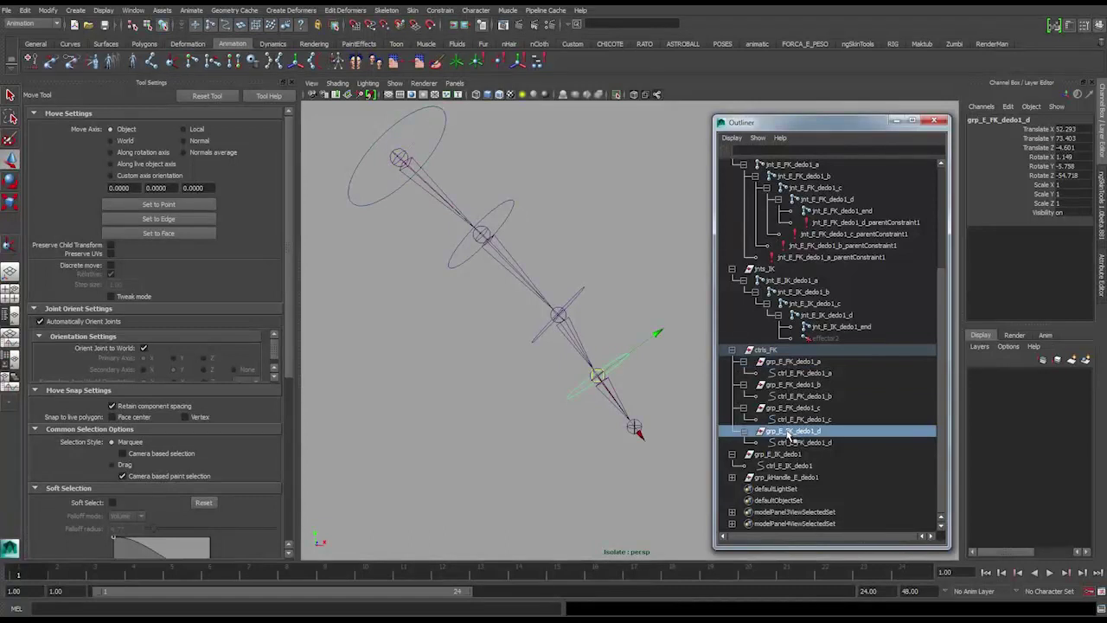
left_click(577, 293, "shift")
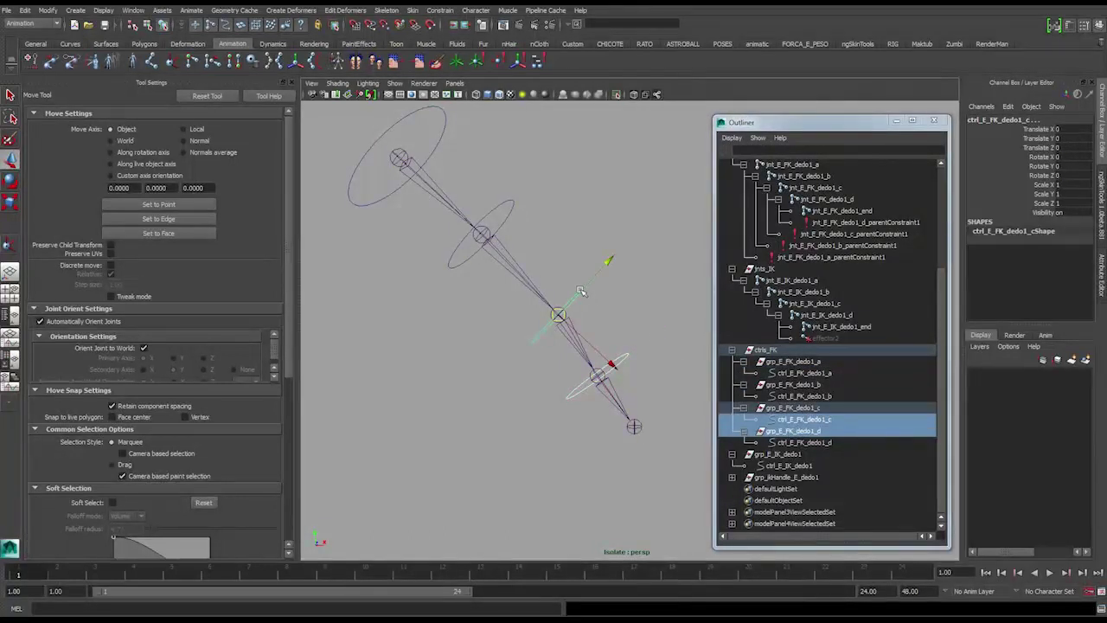
key("p")
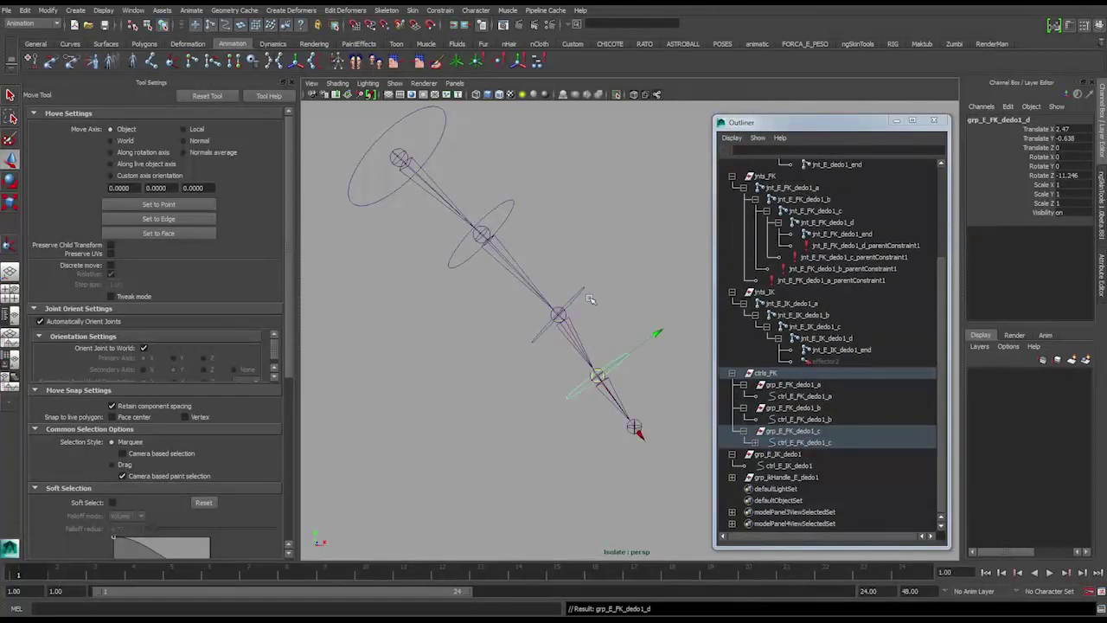
left_click(791, 444)
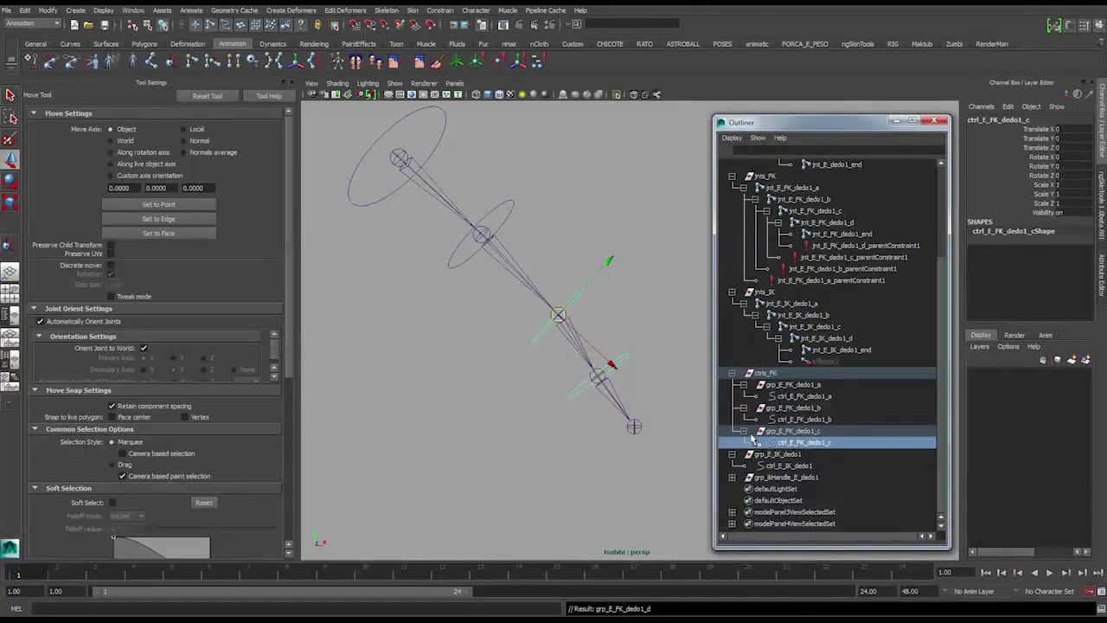
left_click(755, 442)
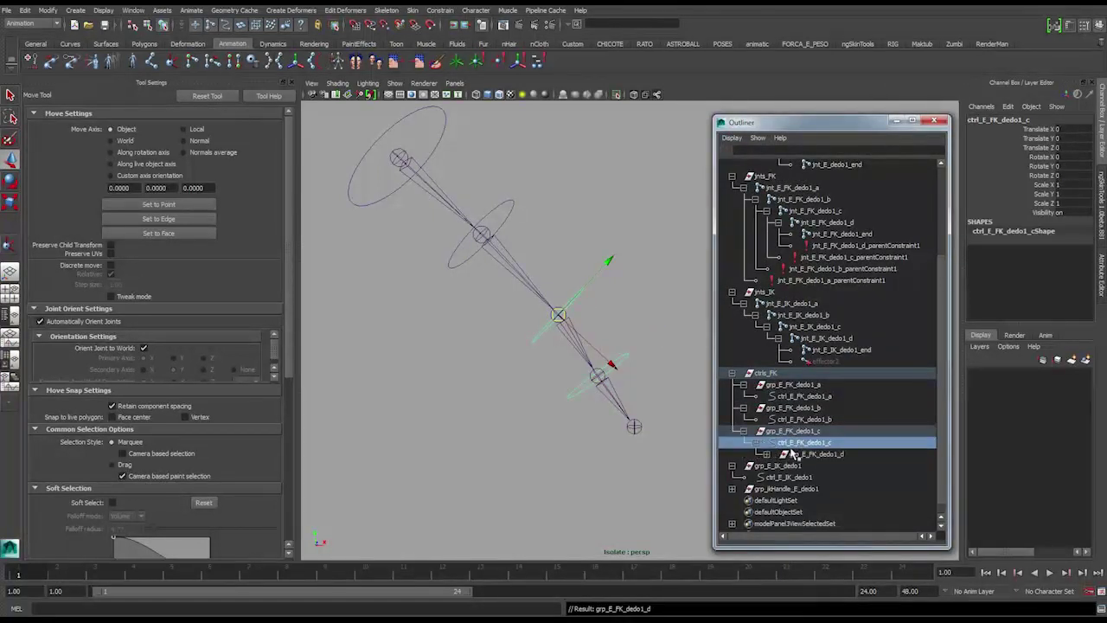
left_click(785, 455)
left_click(768, 454)
left_click(809, 466)
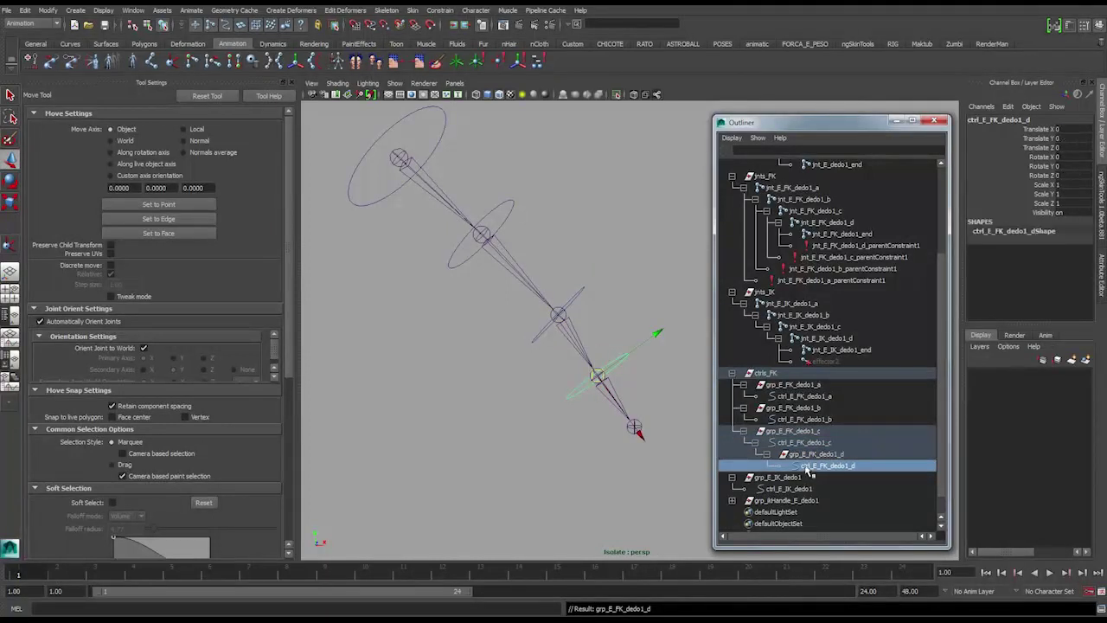
Parent grp_E_FK_dedo1_c under ctrl_E_FK_dedo1_b, and grp_E_FK_dedo1_b under ctrl_E_FK_dedo1_a.
left_click(760, 431)
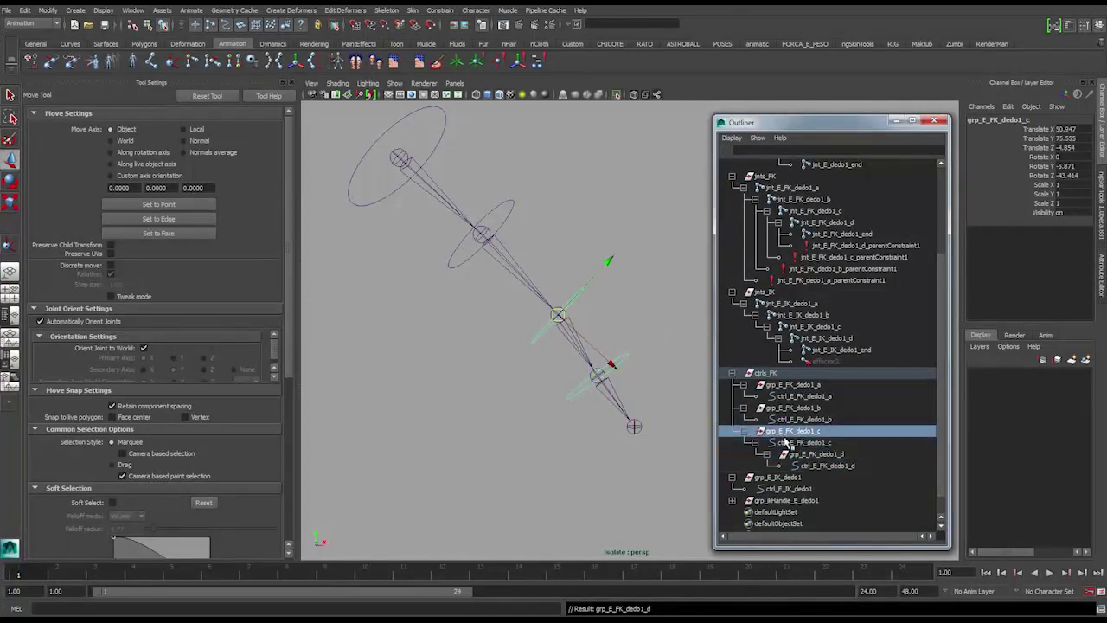
middle_click_drag(778, 435, 796, 421)
left_click(755, 444)
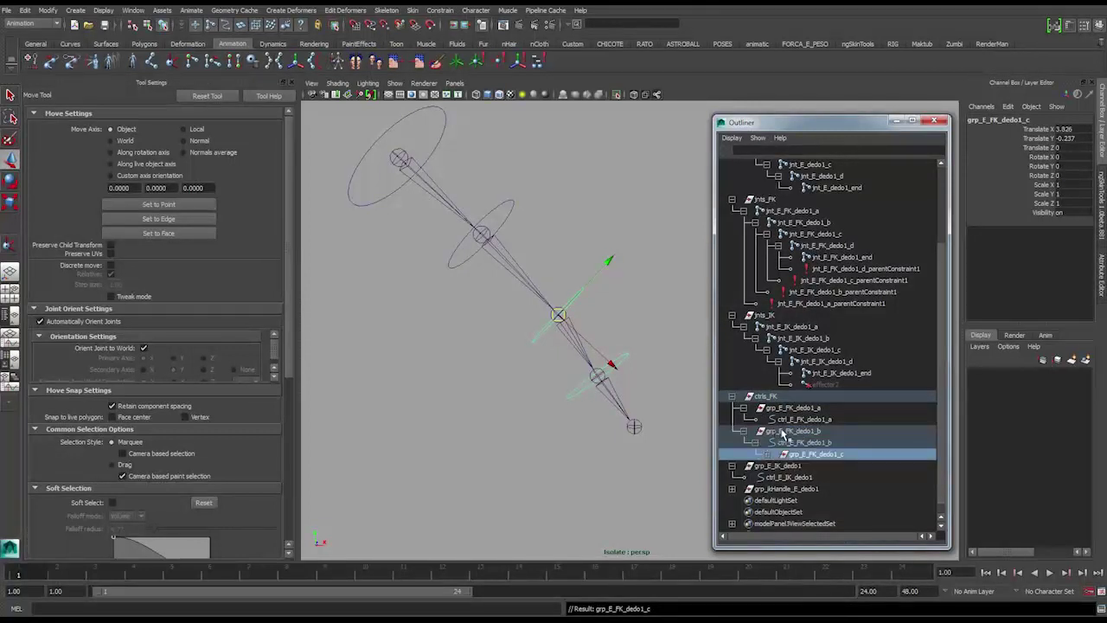
left_click(791, 431)
middle_click_drag(790, 431, 818, 421)
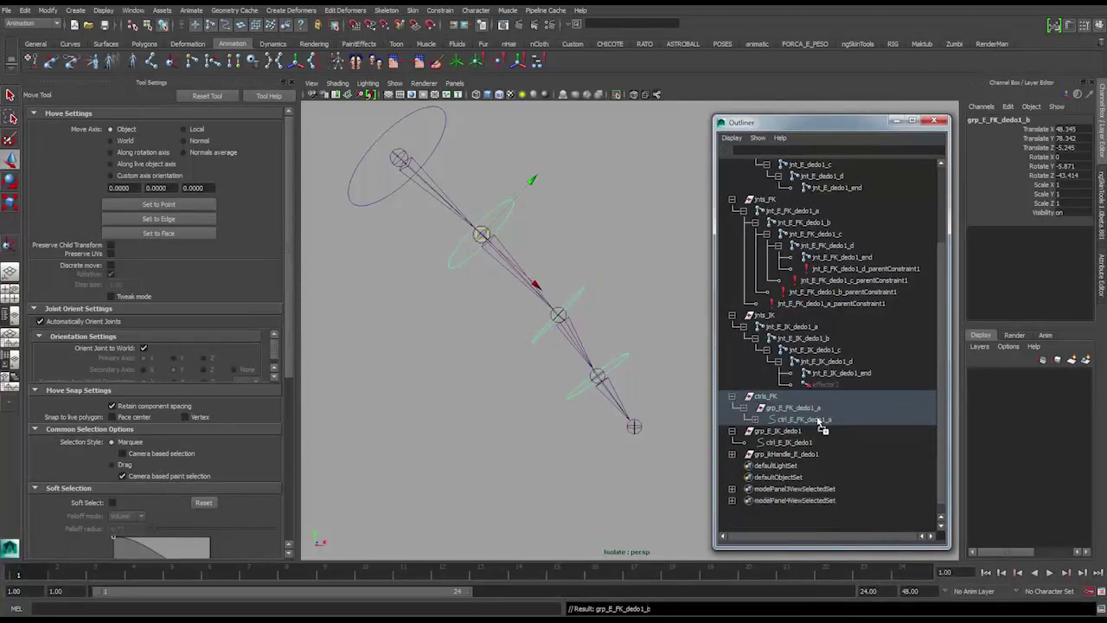
Expand the branch under ctrl_E_FK_dedo1_a and examine the nested FK control hierarchy by selecting controls c, b and a.
left_click(756, 443)
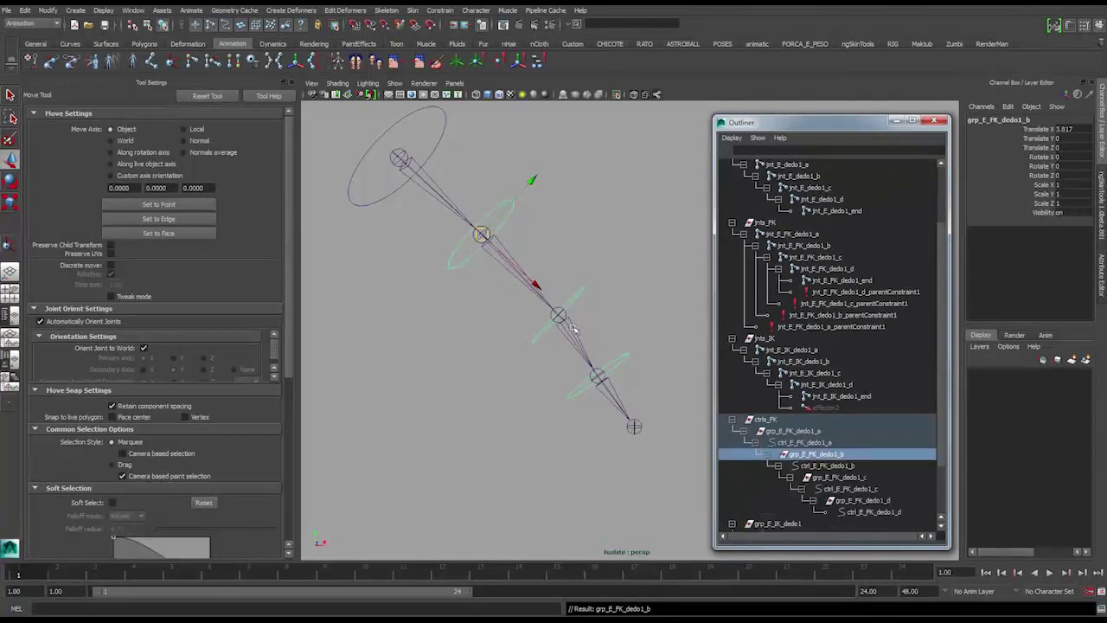
left_click(621, 361)
left_click(588, 293)
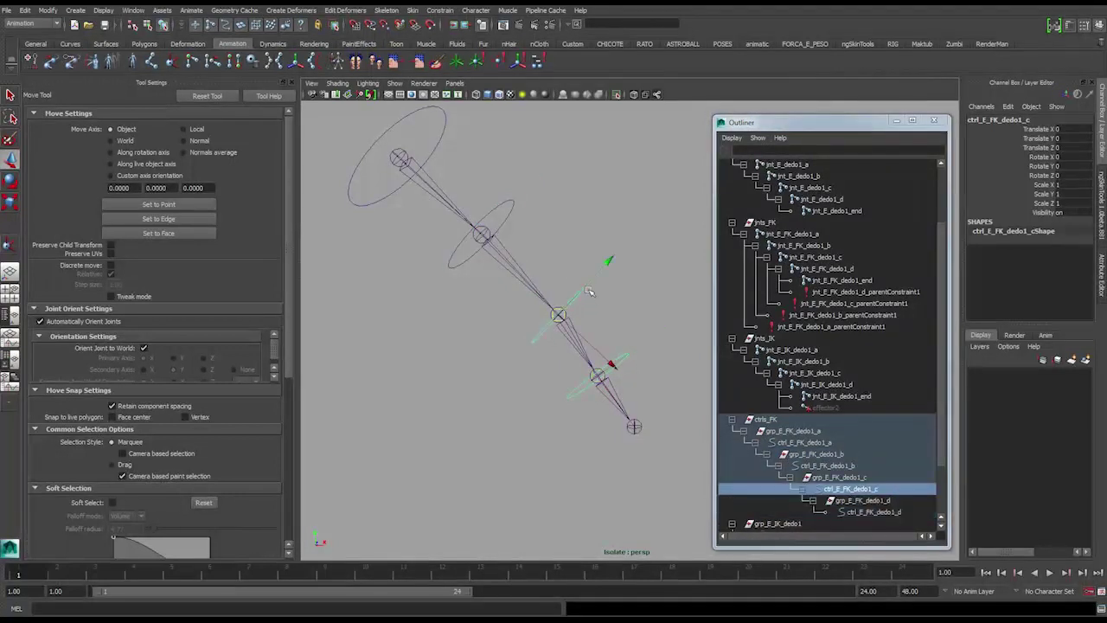
left_click(508, 211)
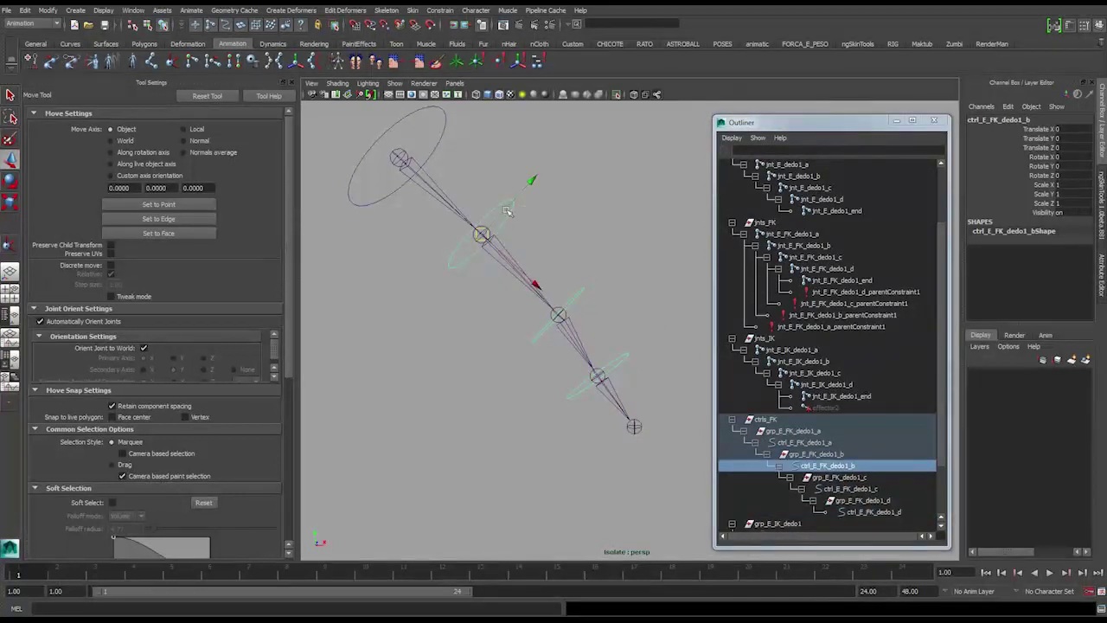
left_click(590, 291)
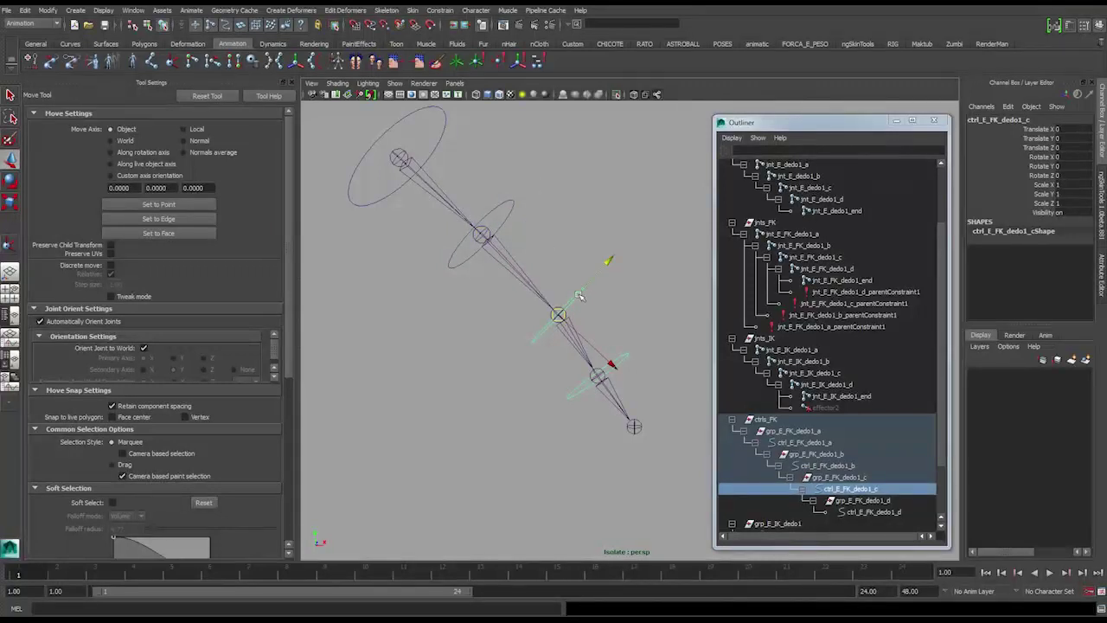
left_click(508, 211)
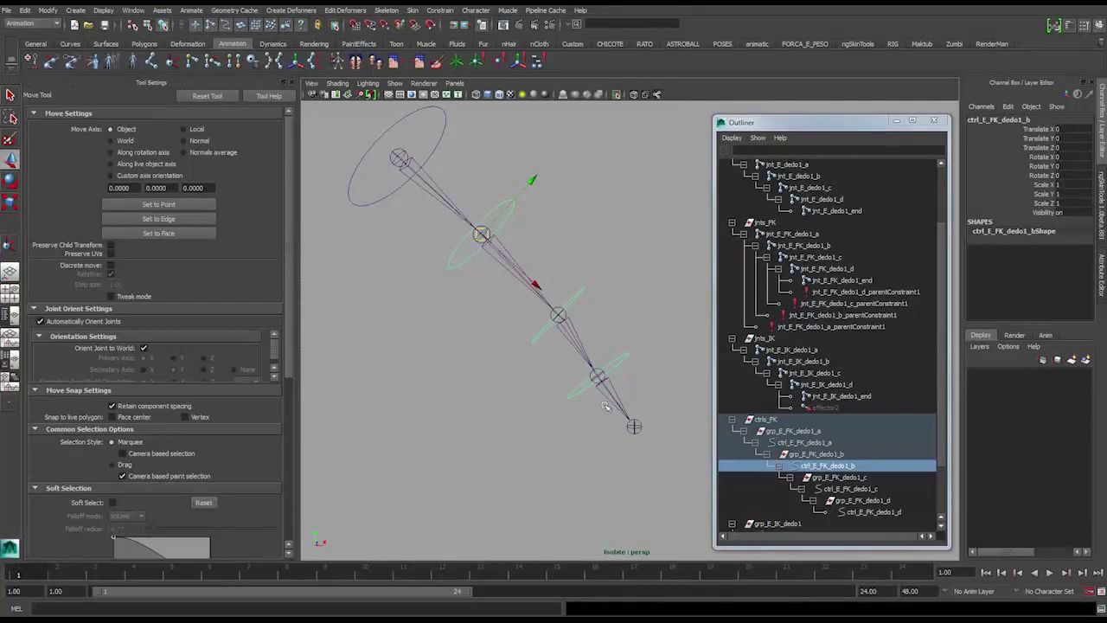
left_click(470, 130)
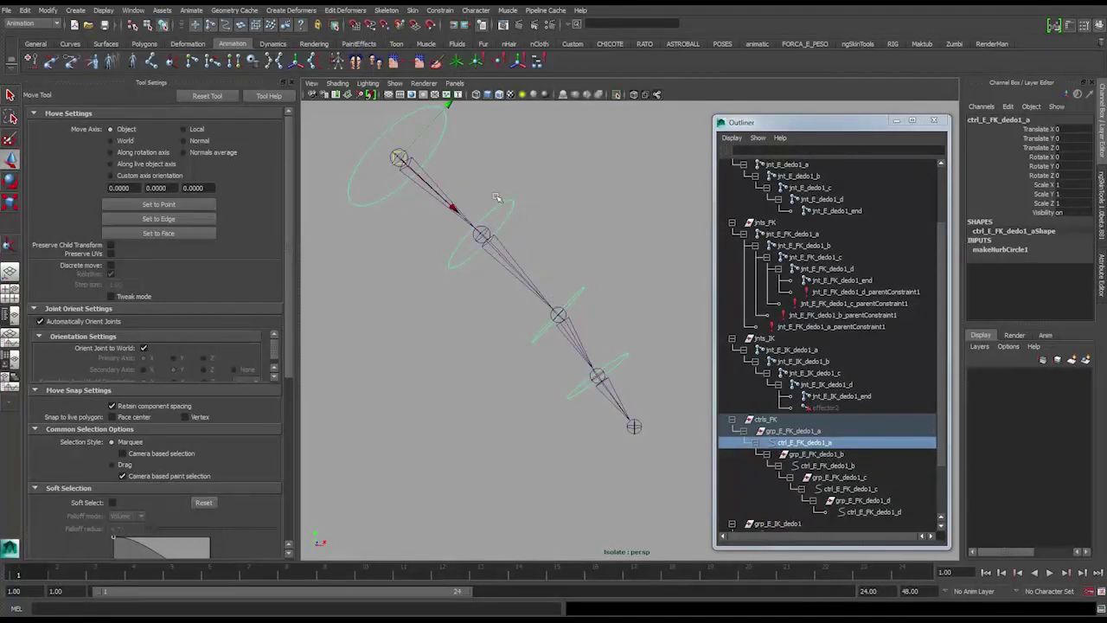
Test the nested FK hierarchy by rotating ctrl_E_FK_dedo1_a, b and c one after another, undoing each rotation.
key("e")
left_click_drag(506, 167, 514, 213)
key("ctrl+z")
left_click_drag(576, 192, 625, 266)
key("ctrl+z")
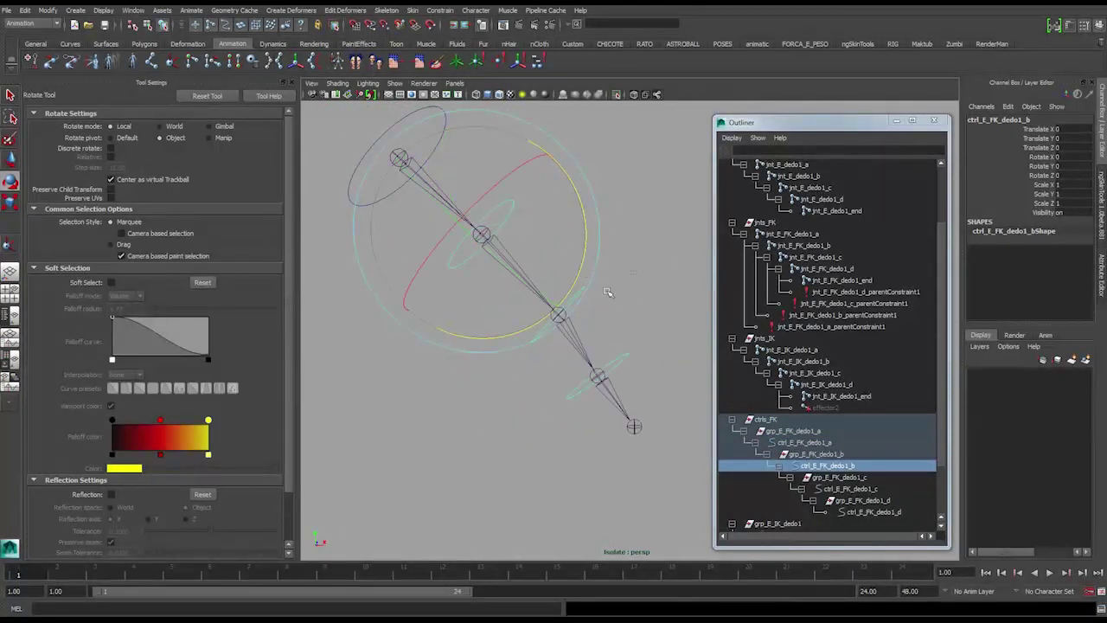
left_click_drag(578, 305, 577, 305)
left_click_drag(647, 269, 628, 338)
key("ctrl+z")
key("shift+z")
key("ctrl+z")
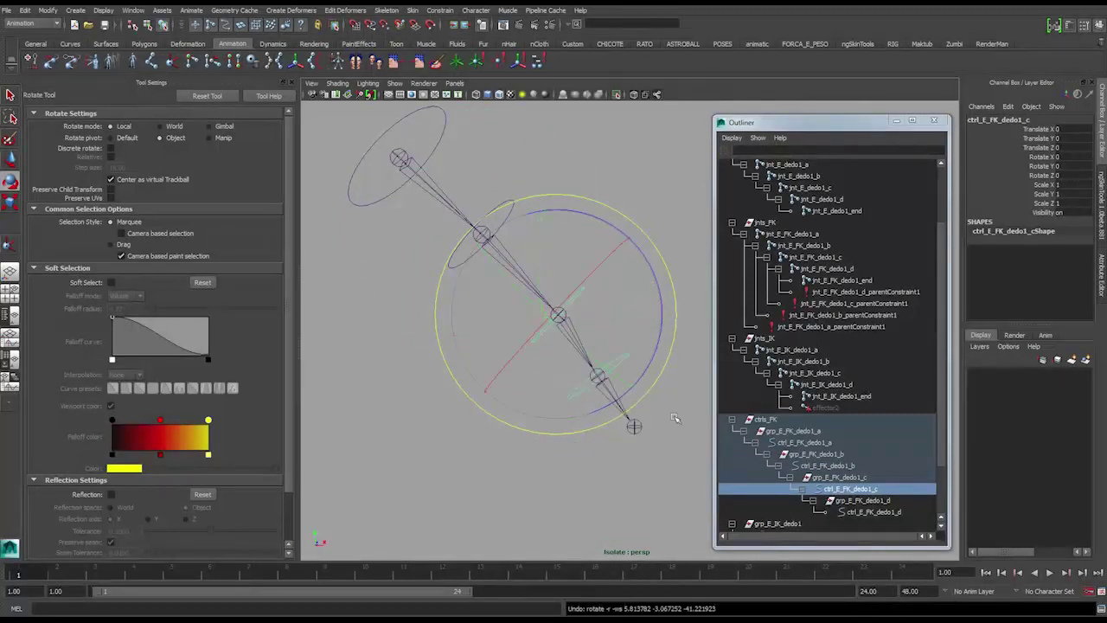
Deselect everything, show the whole hand again, and examine the jnts_skin, jnts_FK and jnts_IK groups one at a time.
left_click_drag(616, 424, 519, 395)
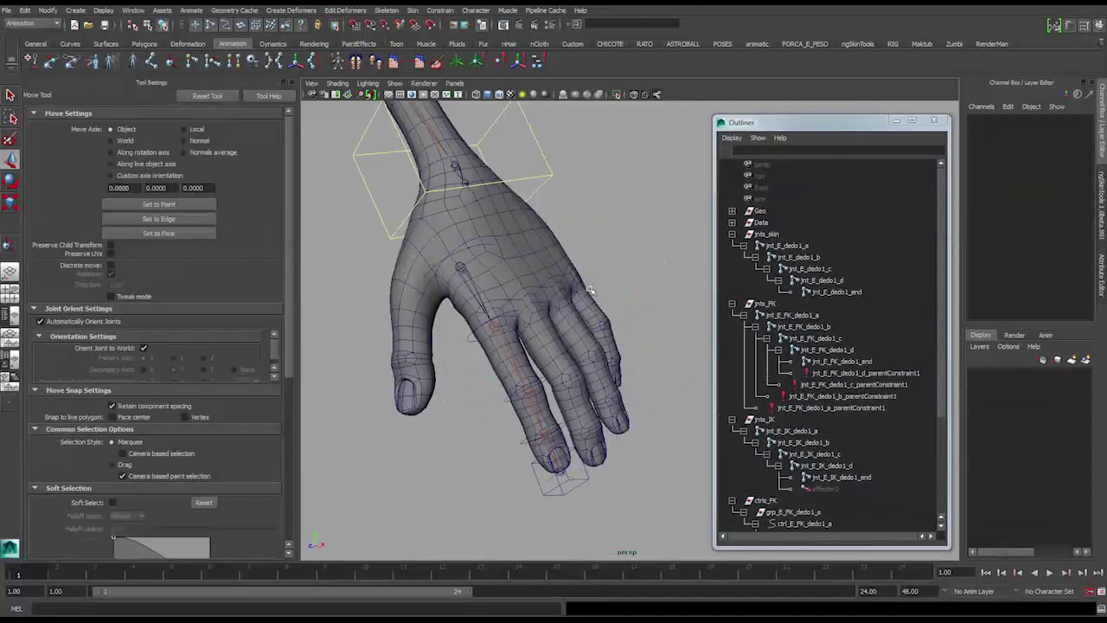
left_click_drag(592, 291, 481, 278, "alt")
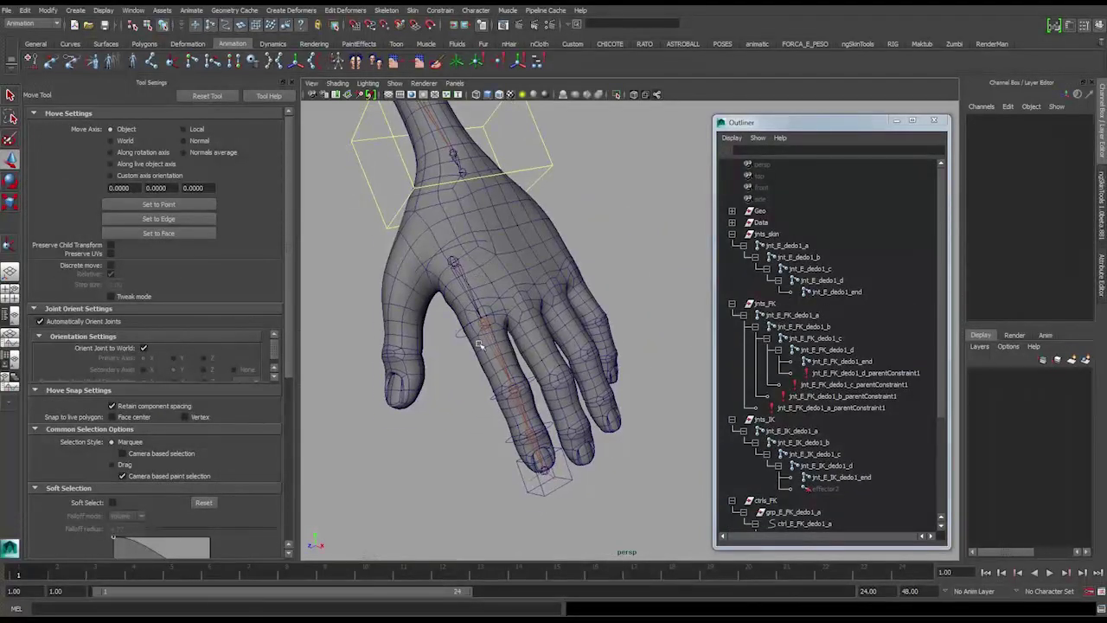
left_click_drag(538, 452, 541, 401, "alt")
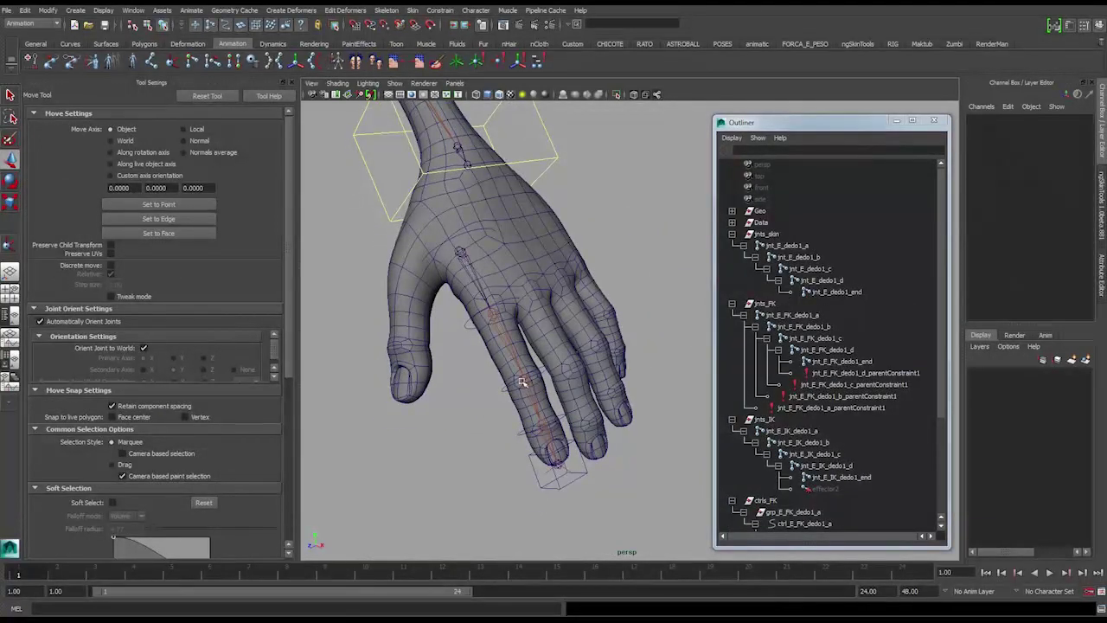
left_click(776, 236)
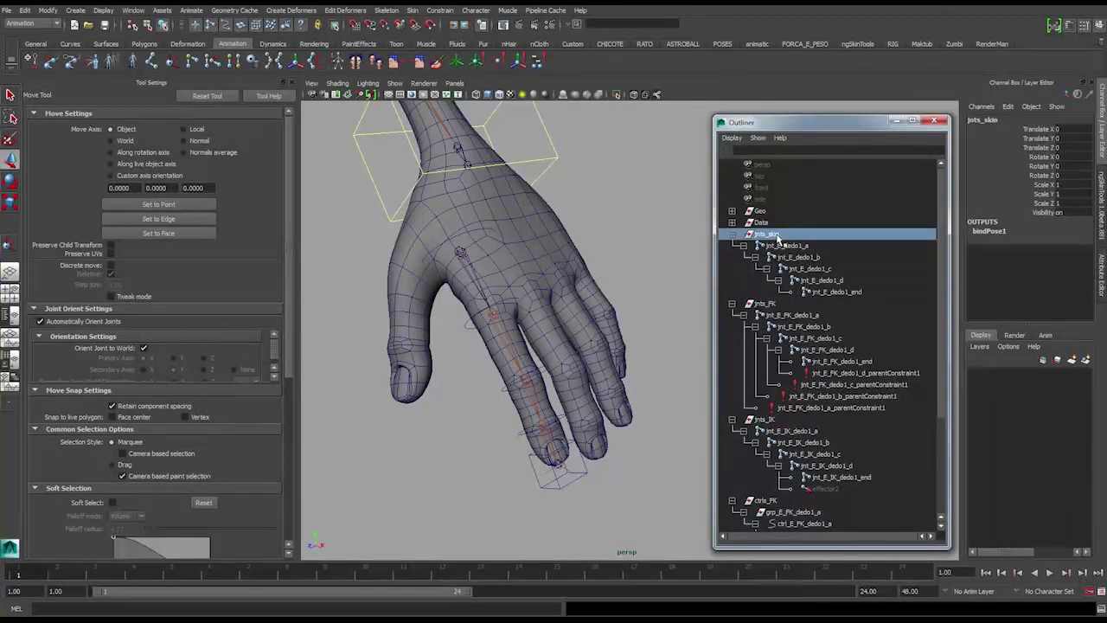
left_click(776, 304)
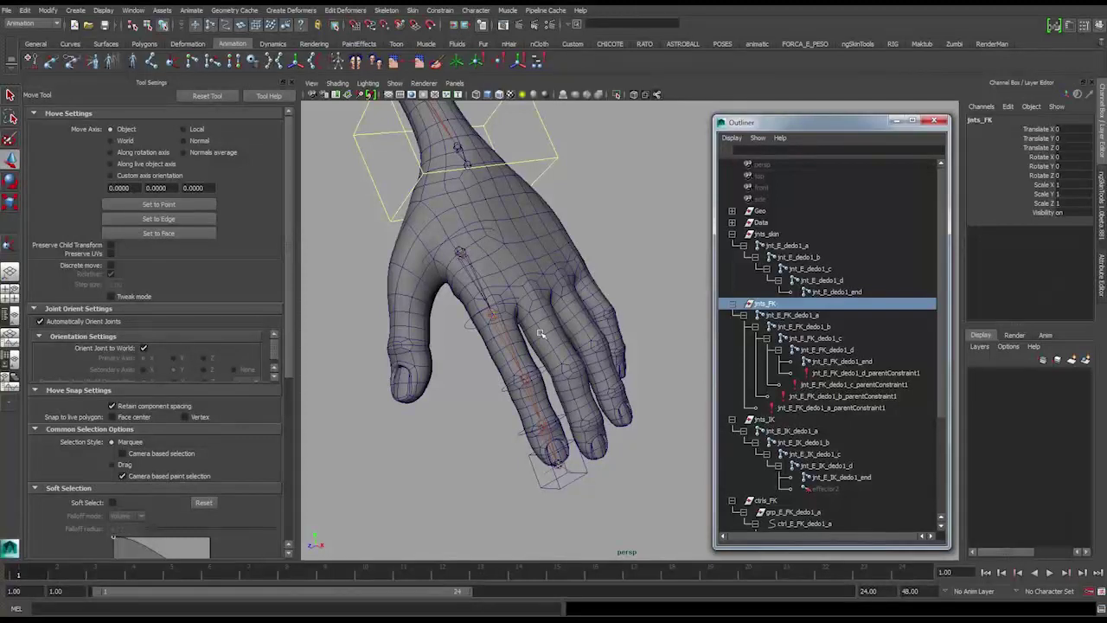
left_click(802, 420)
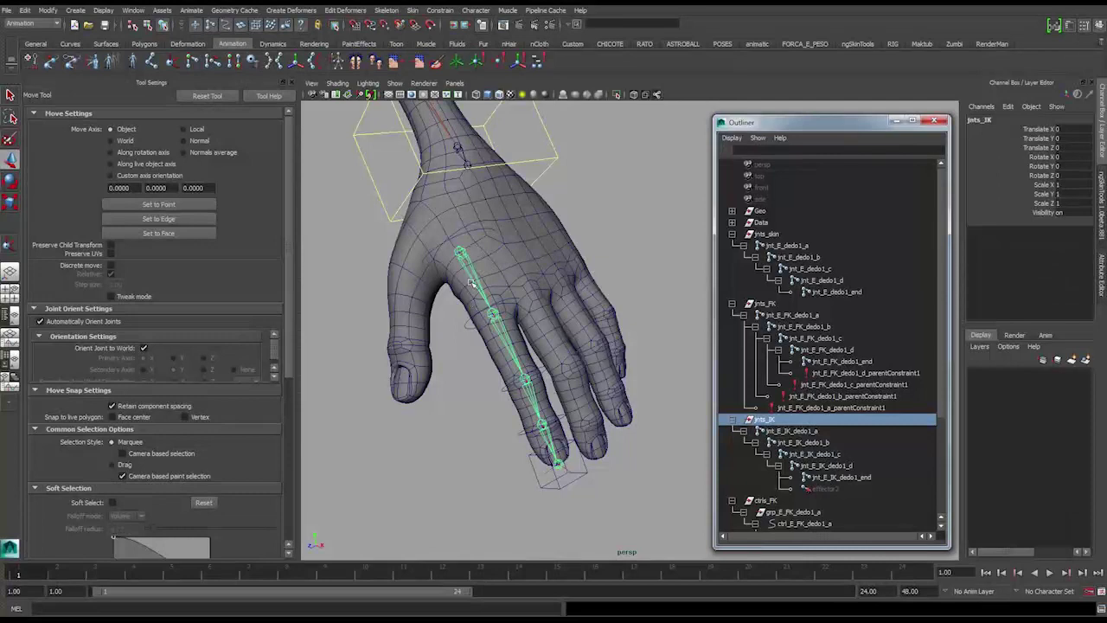
Test the IK chain by moving ctrl_E_IK_dedo1 at the index fingertip, and undo the moves.
left_click_drag(554, 463, 582, 413, "alt")
left_click(560, 398)
key("ctrl+z")
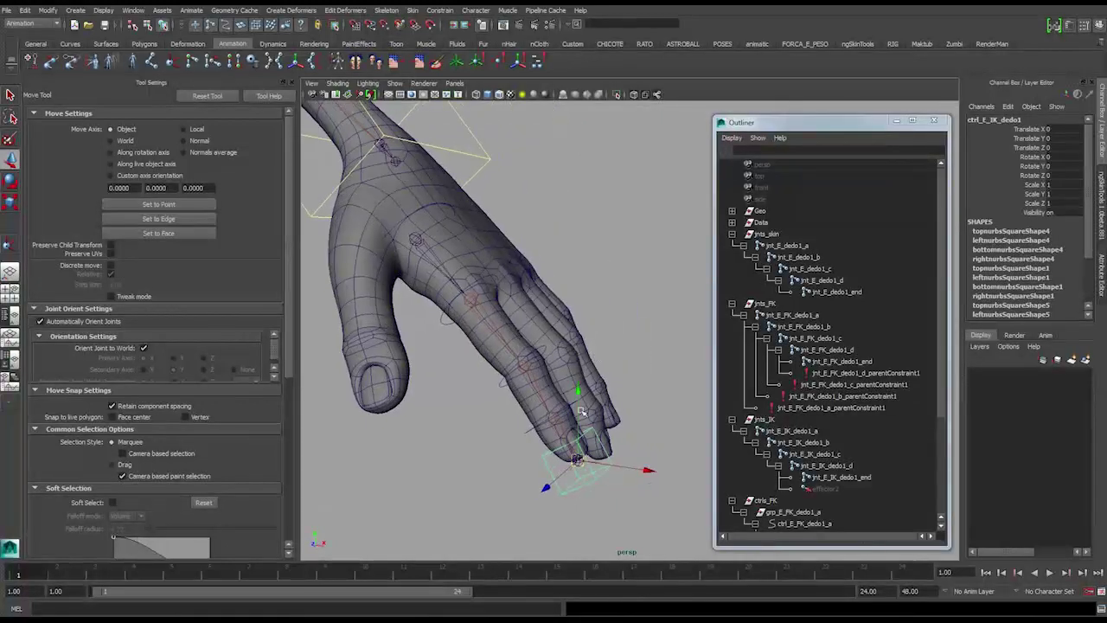
left_click_drag(578, 460, 500, 462)
key("ctrl+z")
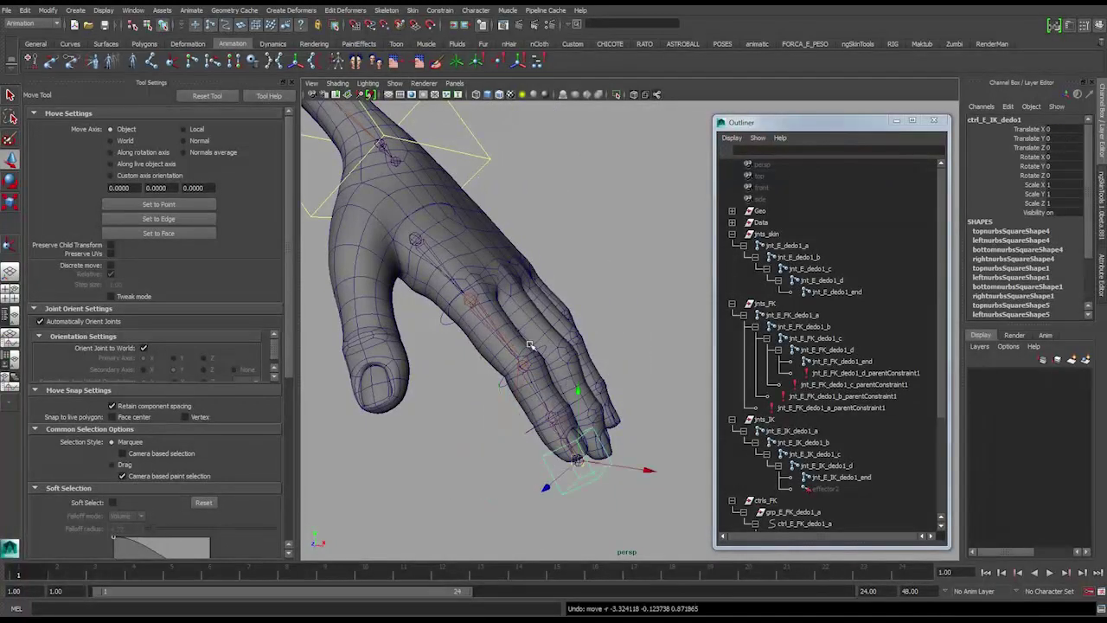
Test the FK chain by rotating ctrl_E_FK_dedo1_c on the index finger, and undo the rotation.
left_click(541, 348)
key("e")
left_click_drag(619, 354, 540, 411)
key("ctrl+z")
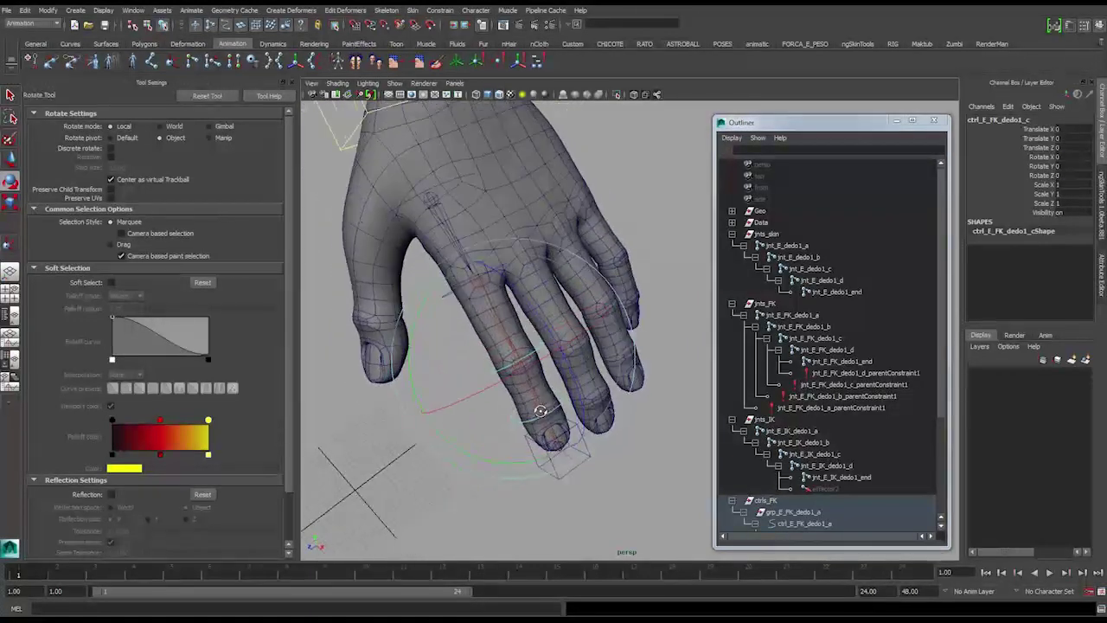
key("w")
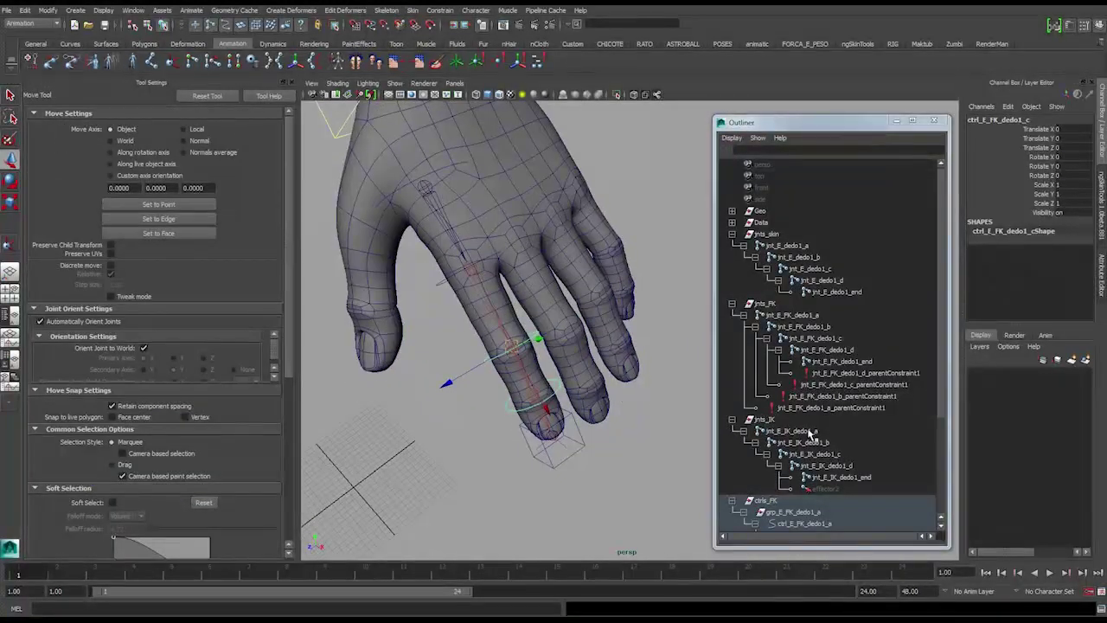
Examine the skin joint chain on the index finger by selecting its joints in turn from jnt_E_dedo1_a to jnt_E_dedo1_end.
key("f")
mouse_move(540, 336)
left_mouse_down("alt")
mouse_move(554, 310)
mouse_move(555, 325)
left_mouse_up("alt")
scroll(811, 249, "up", 3)
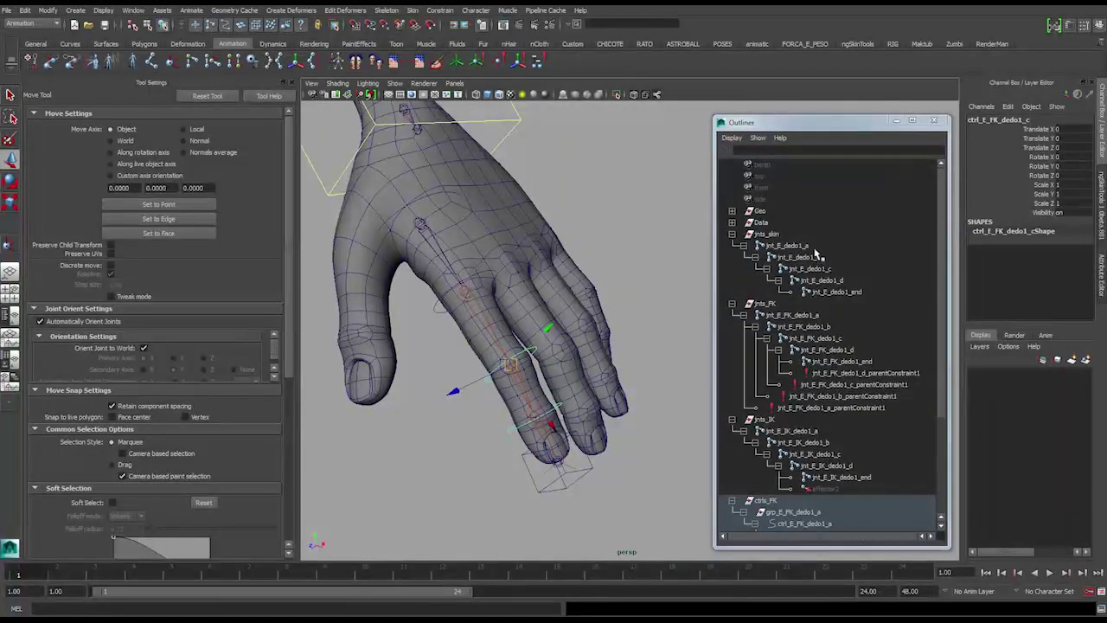
left_click(816, 249)
left_click(814, 260)
left_click(820, 272)
left_click(829, 283)
left_click(836, 293)
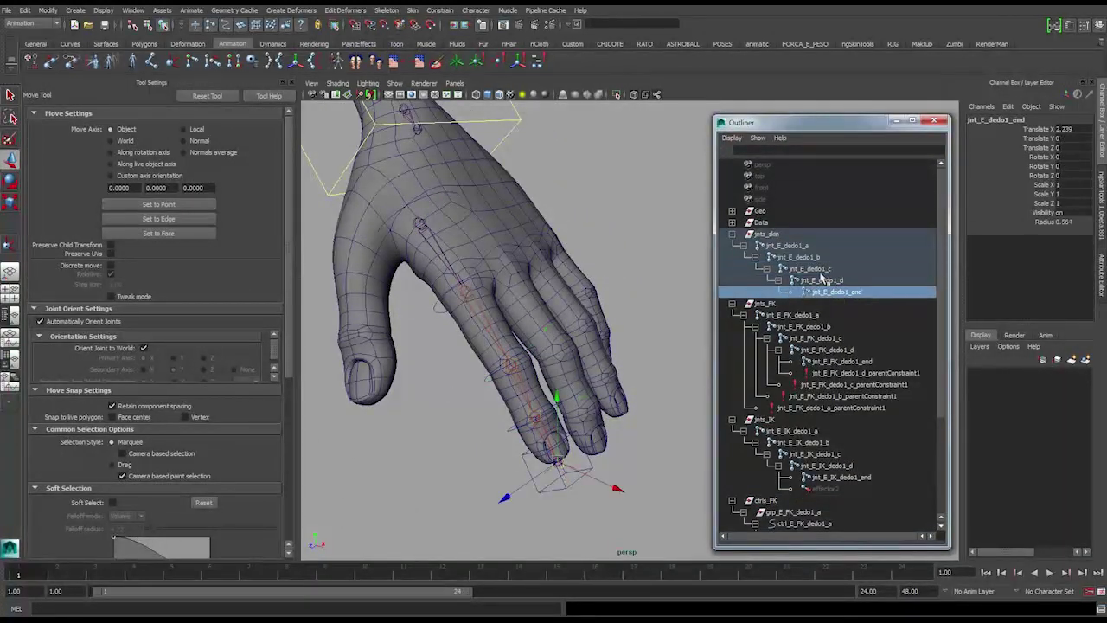
left_click(808, 247)
left_click(812, 259)
left_click_drag(533, 339, 594, 300, "alt")
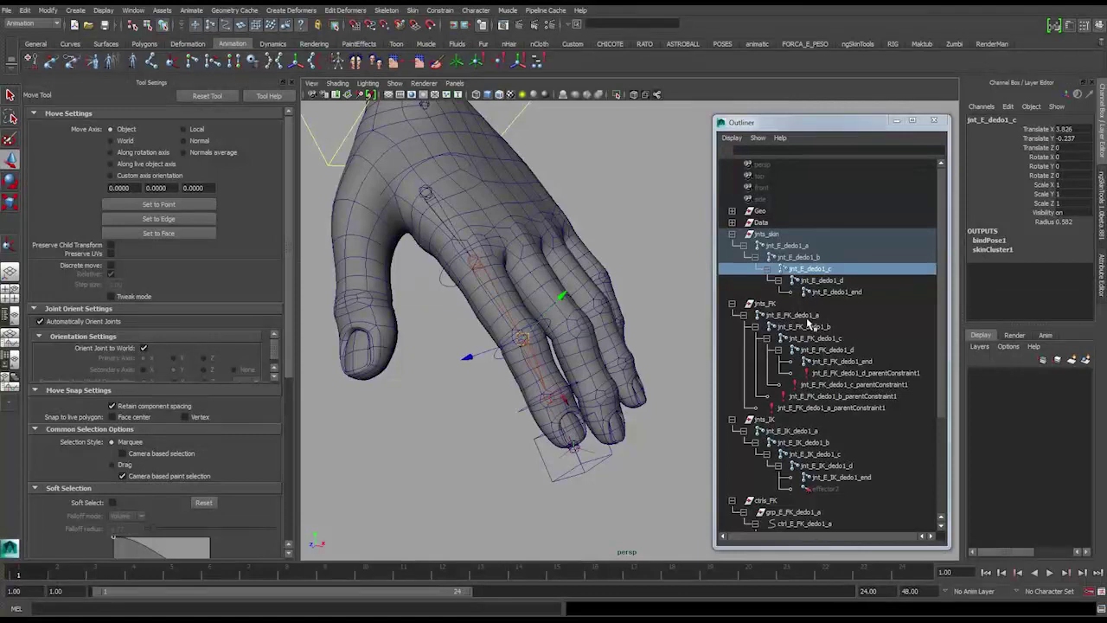
Parent-constrain jnt_E_dedo1_a to jnt_E_FK_dedo1_a with Maintain offset on, all translate and rotate axes, and weight 0.5.
left_click(806, 317)
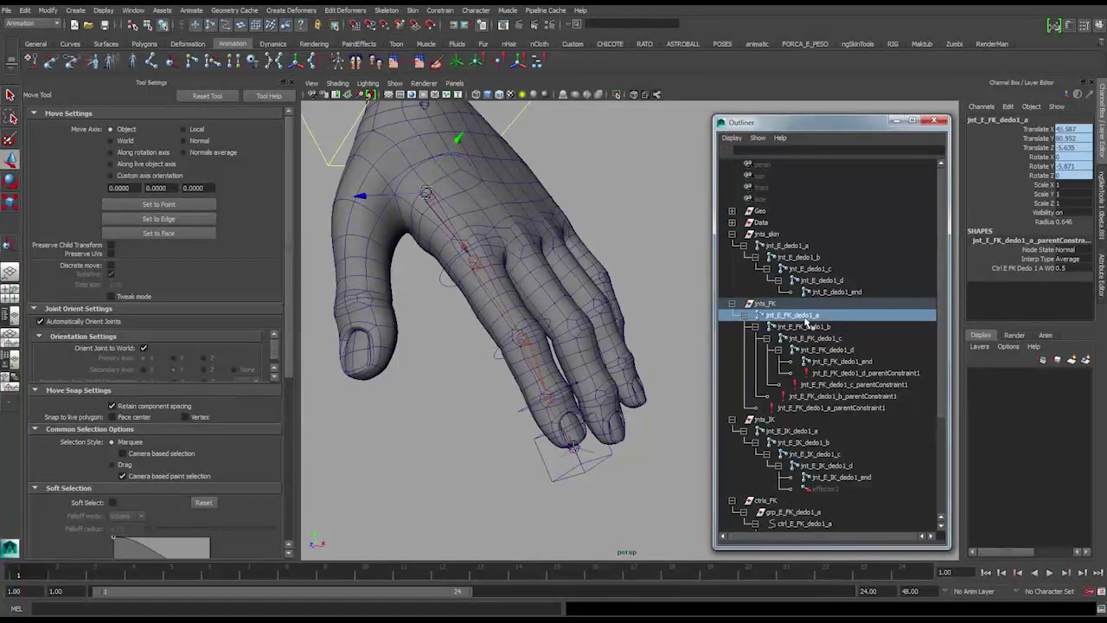
left_click(810, 247, "ctrl")
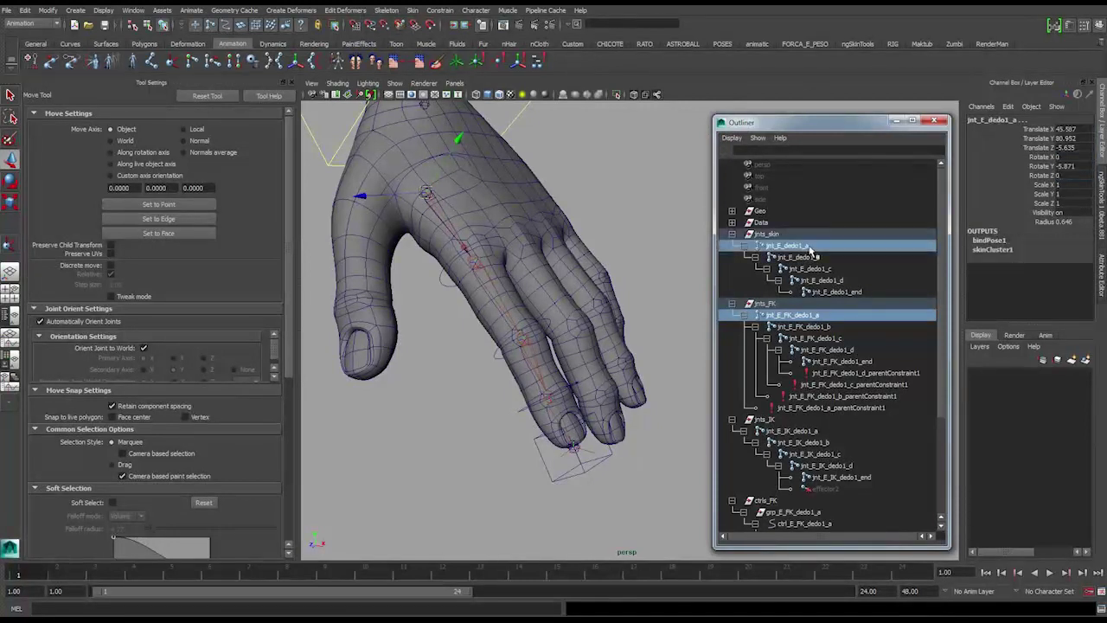
left_click(441, 10)
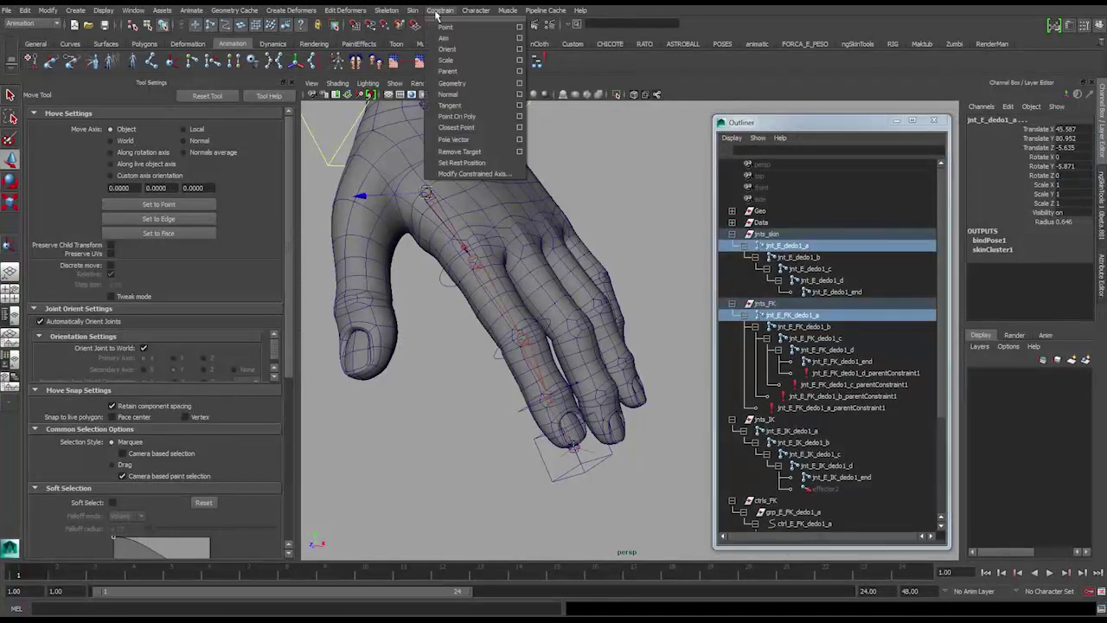
left_click(519, 70)
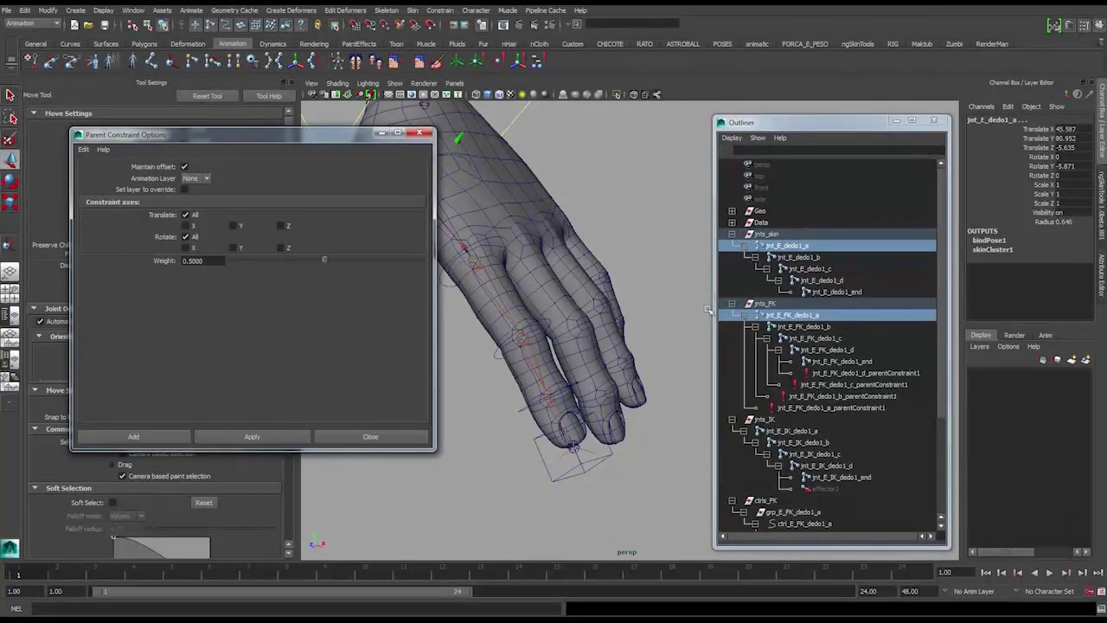
left_click(135, 437)
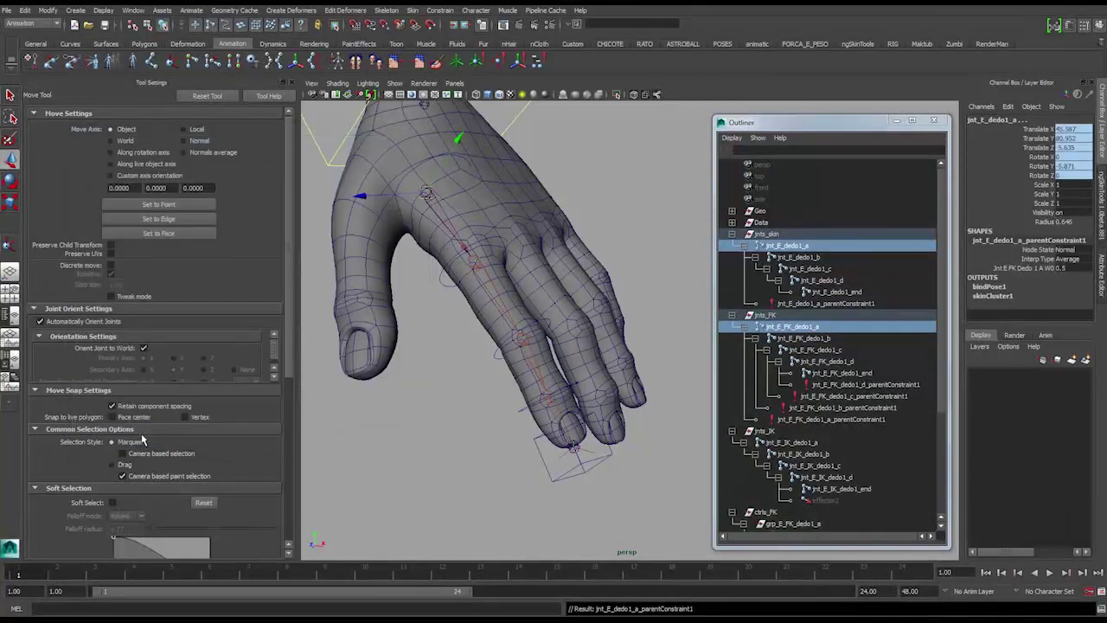
Parent-constrain the skin joints jnt_E_dedo1_b and jnt_E_dedo1_c to their matching FK joints, jnt_E_FK_dedo1_b and jnt_E_FK_dedo1_c.
left_click(829, 338)
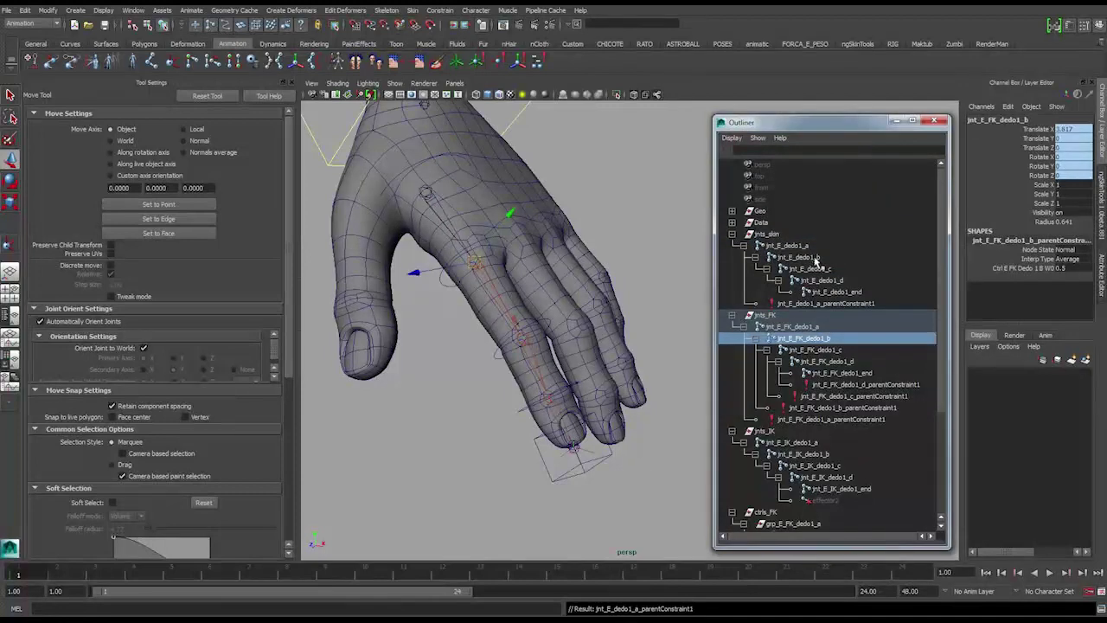
left_click(815, 258, "ctrl")
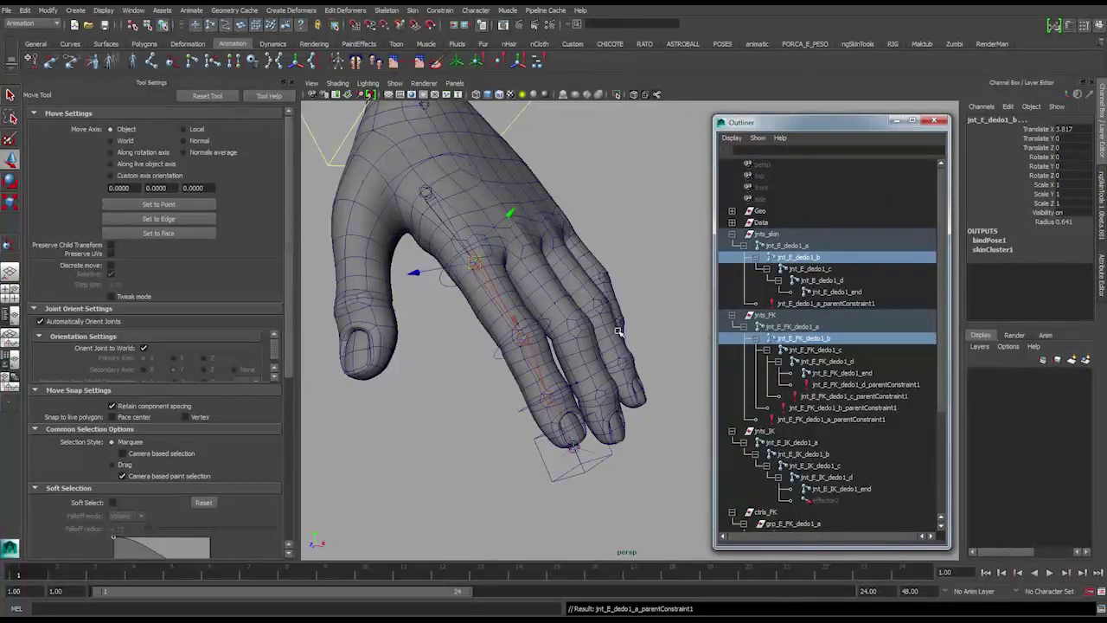
key("g")
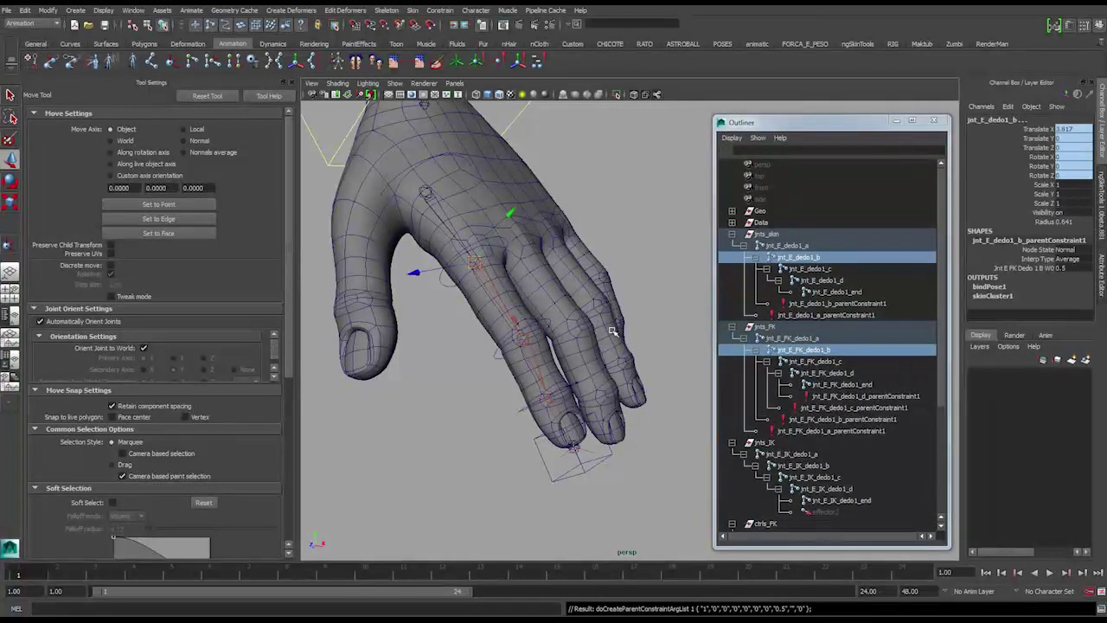
left_click(836, 362)
left_click(836, 269, "ctrl")
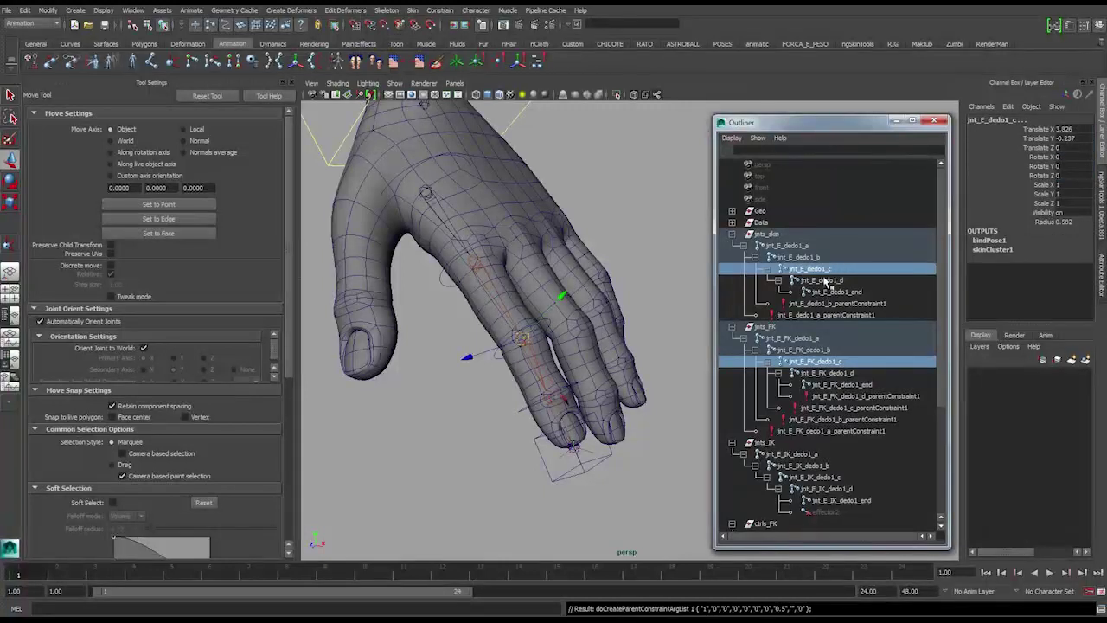
key("g")
Parent-constrain the skin joints jnt_E_dedo1_d and jnt_E_dedo1_end to jnt_E_FK_dedo1_d and jnt_E_FK_dedo1_end respectively.
left_click(857, 385)
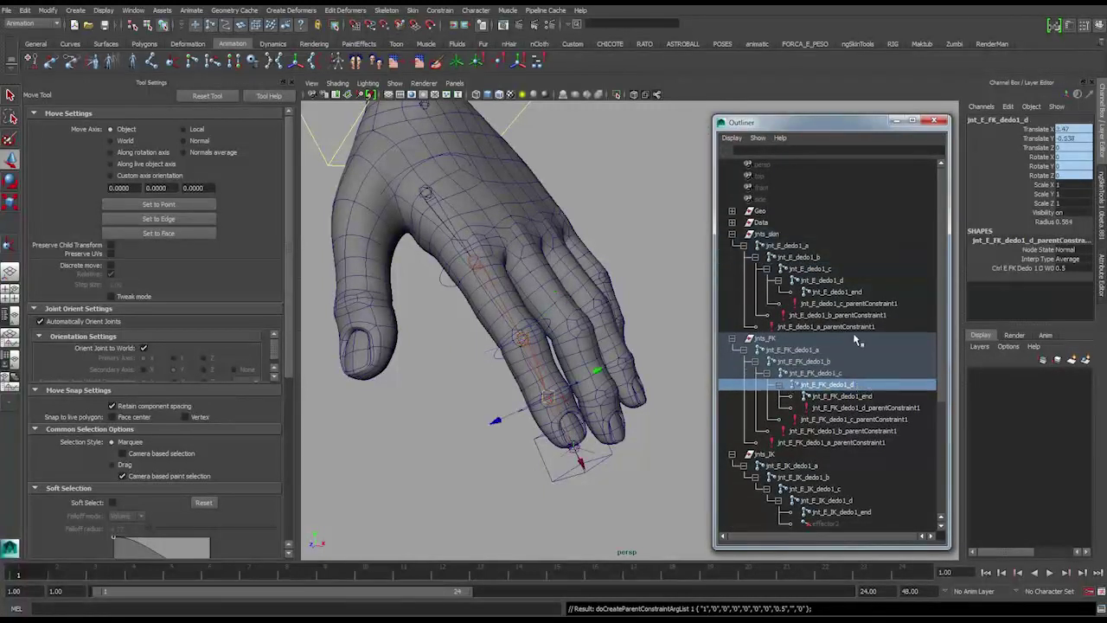
left_click(846, 282, "ctrl")
key("g")
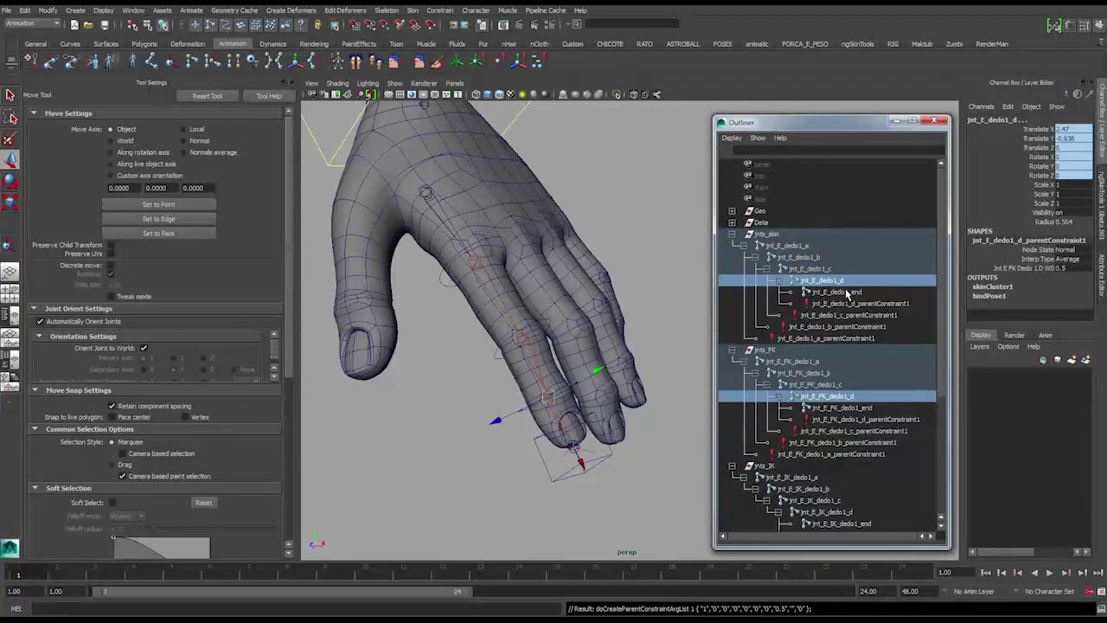
left_click(857, 408)
left_click(874, 295, "ctrl")
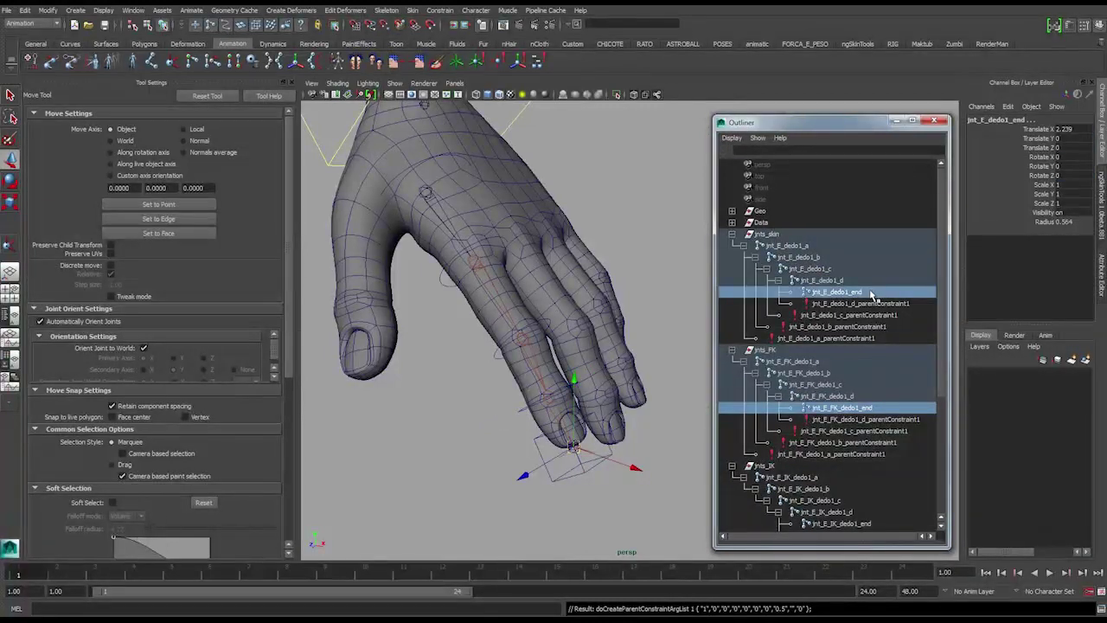
key("g")
Parent-constrain the skin joint jnt_E_dedo1_a to jnt_E_IK_dedo1_a as well, and inspect the constraint's FK and IK weights.
scroll(848, 417, "down", 5)
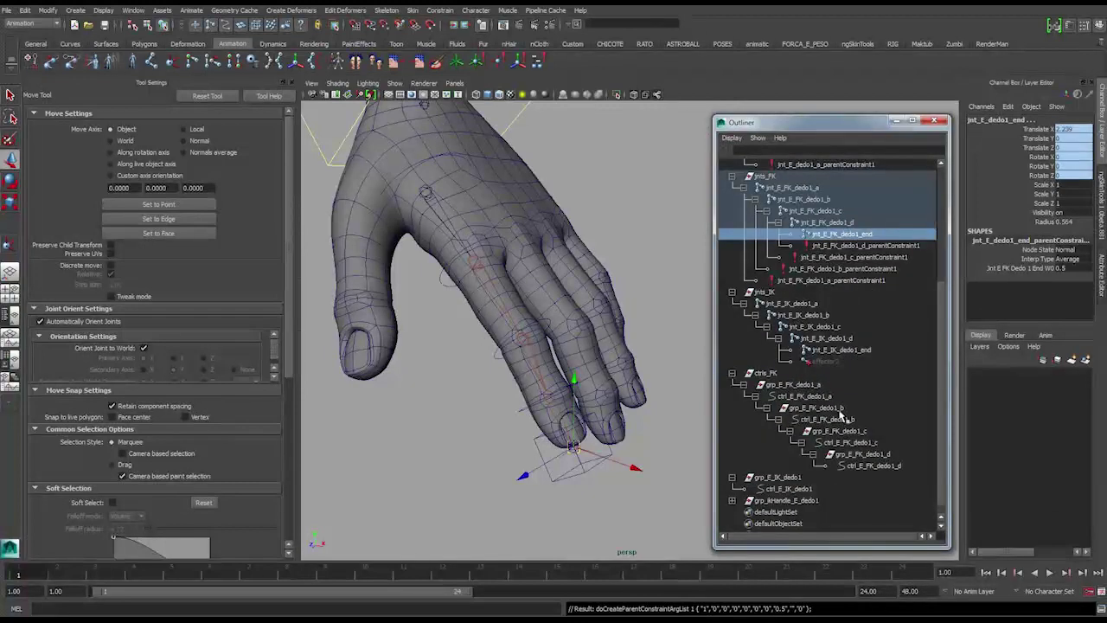
scroll(824, 390, "up", 3)
left_click(815, 398)
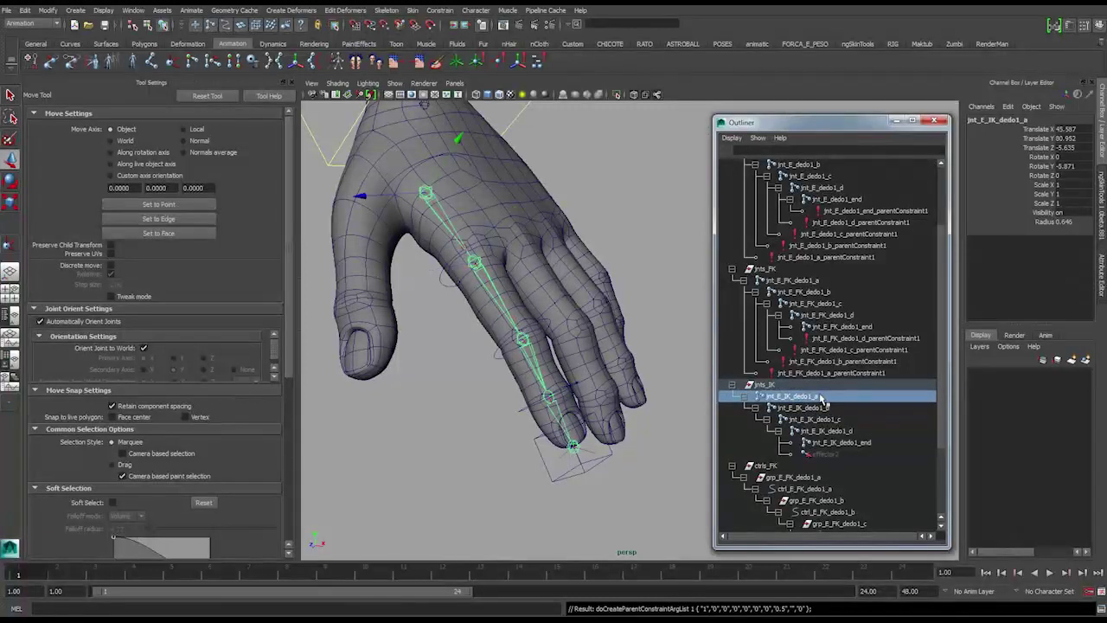
scroll(822, 398, "up", 3)
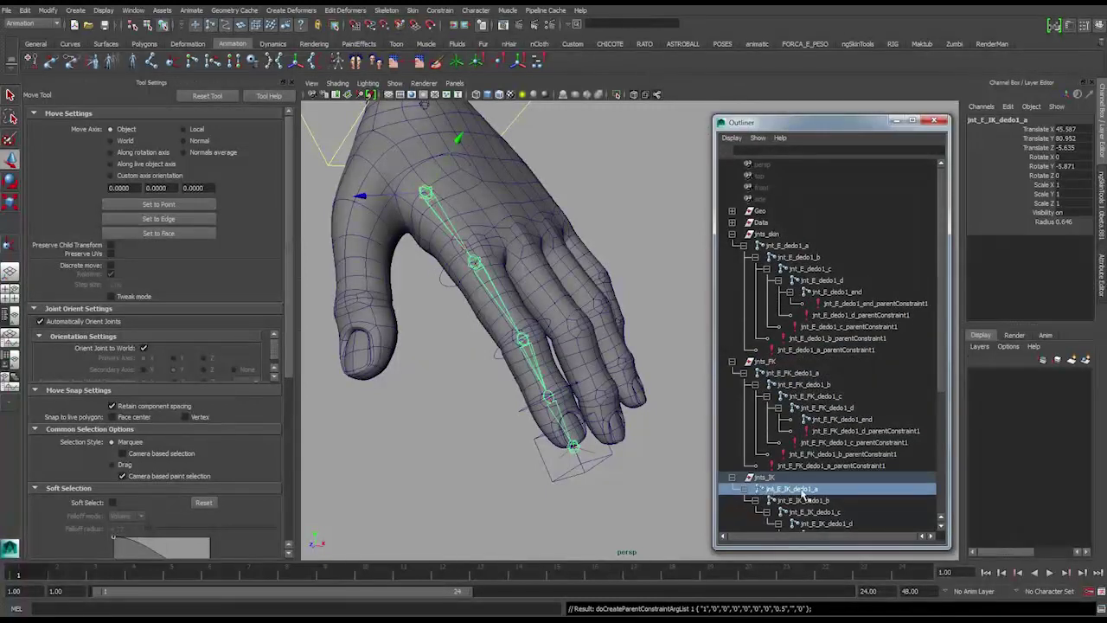
left_click(813, 246, "ctrl")
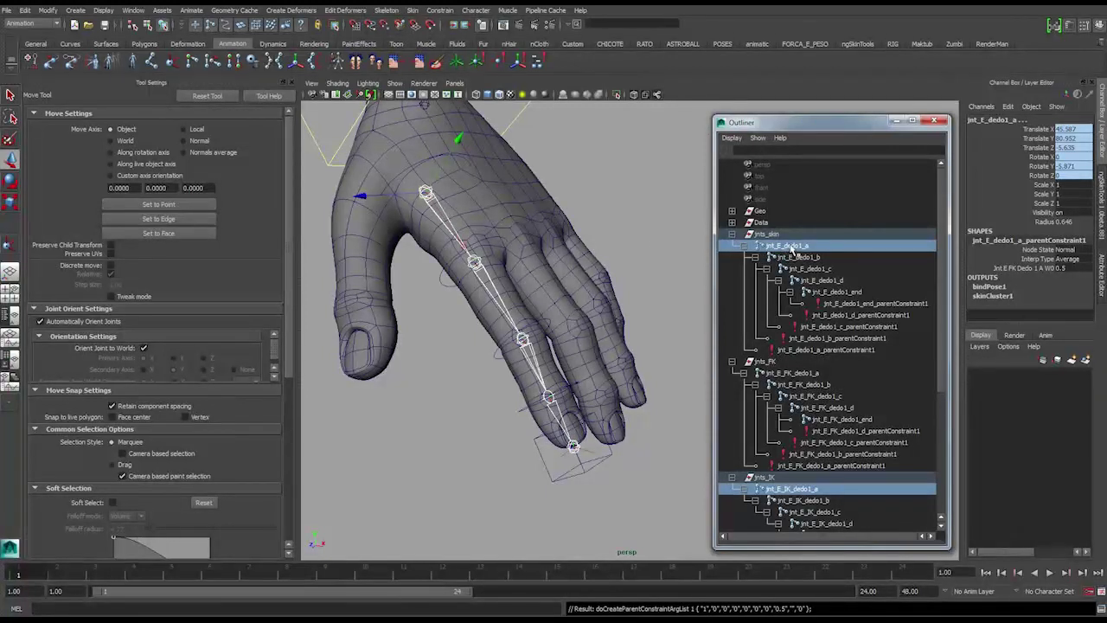
left_click(1025, 278)
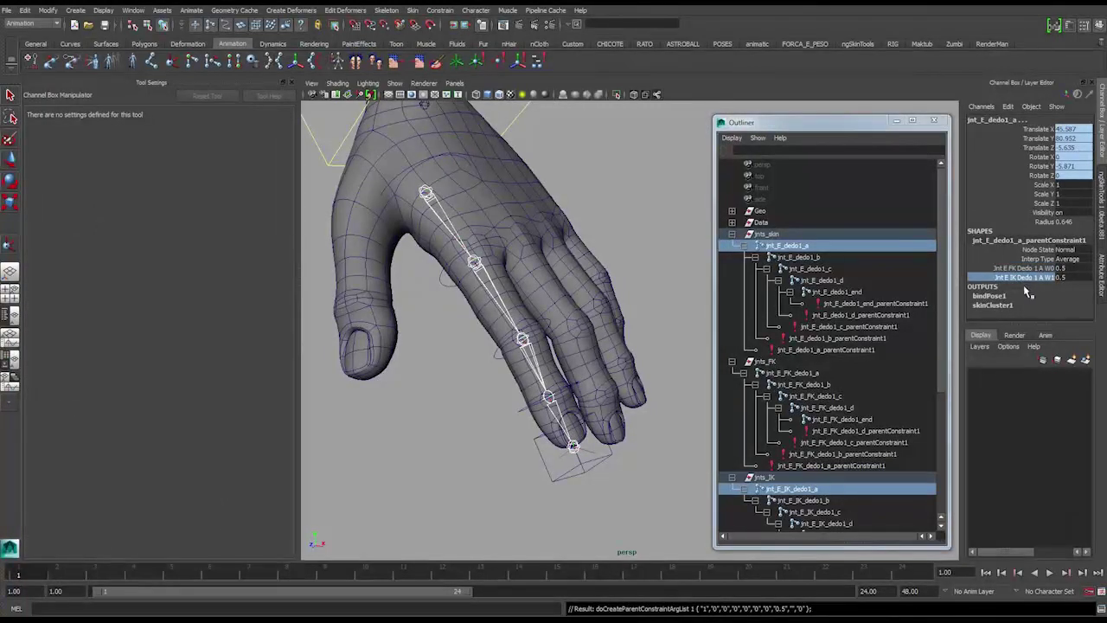
left_click(1016, 271)
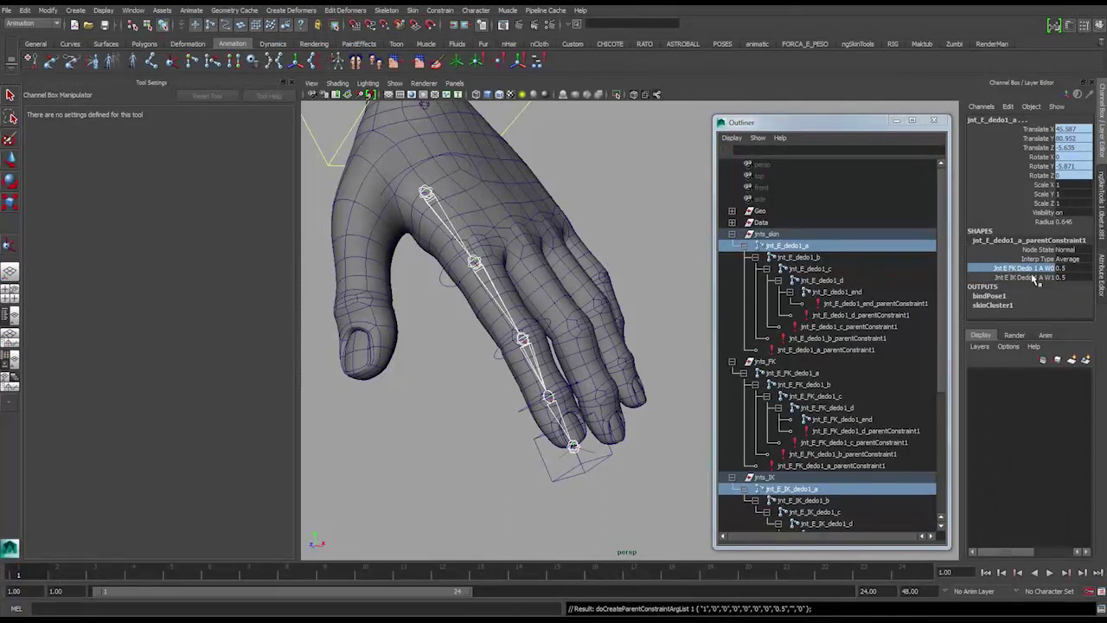
left_click(1015, 277)
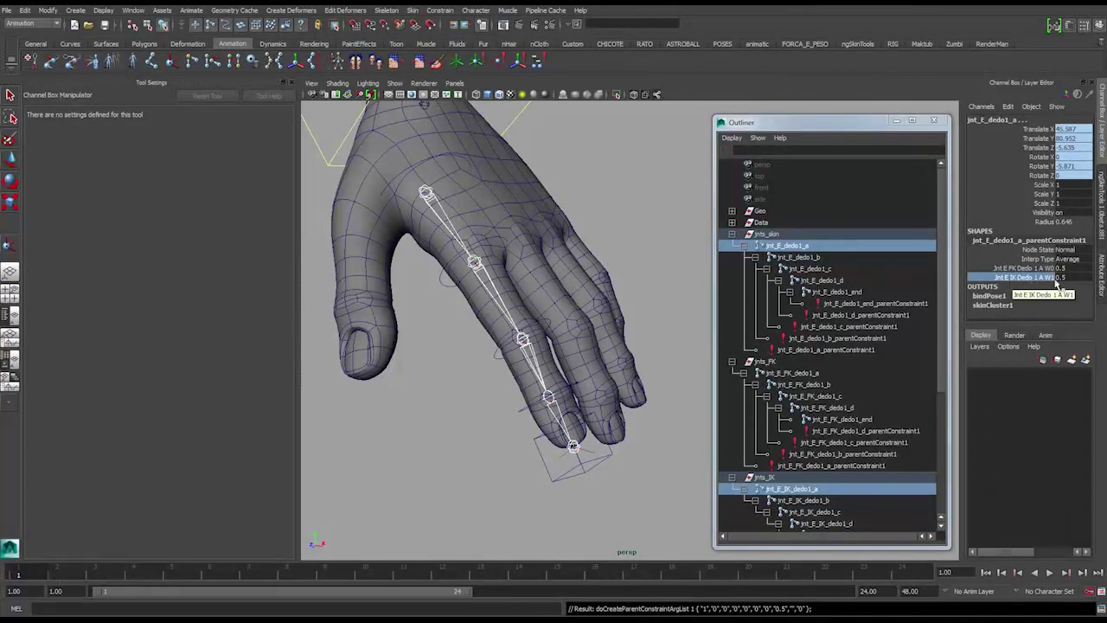
double_click(1069, 269)
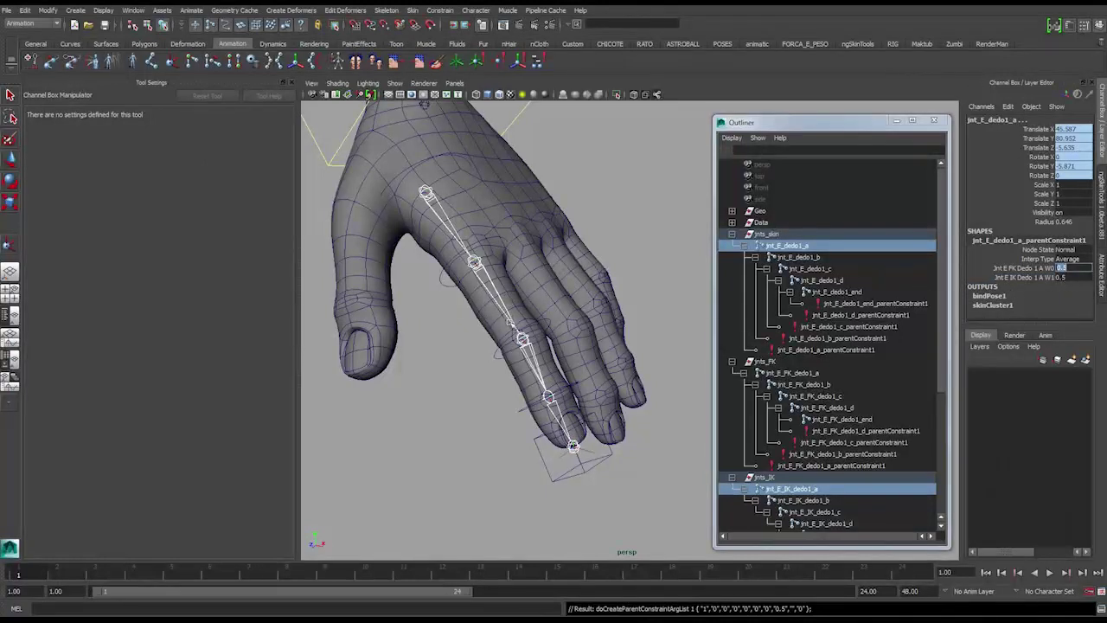
left_click(1056, 270)
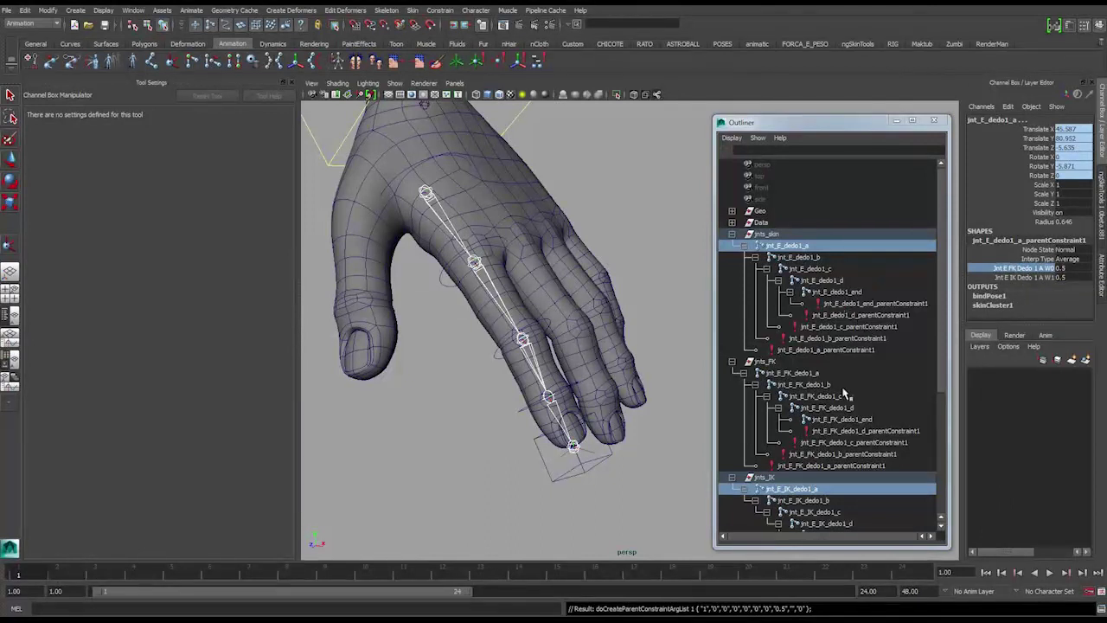
Add a parent constraint from jnt_E_IK_dedo1_b to the skin joint jnt_E_dedo1_b.
scroll(840, 367, "down", 3)
scroll(849, 395, "down", 3)
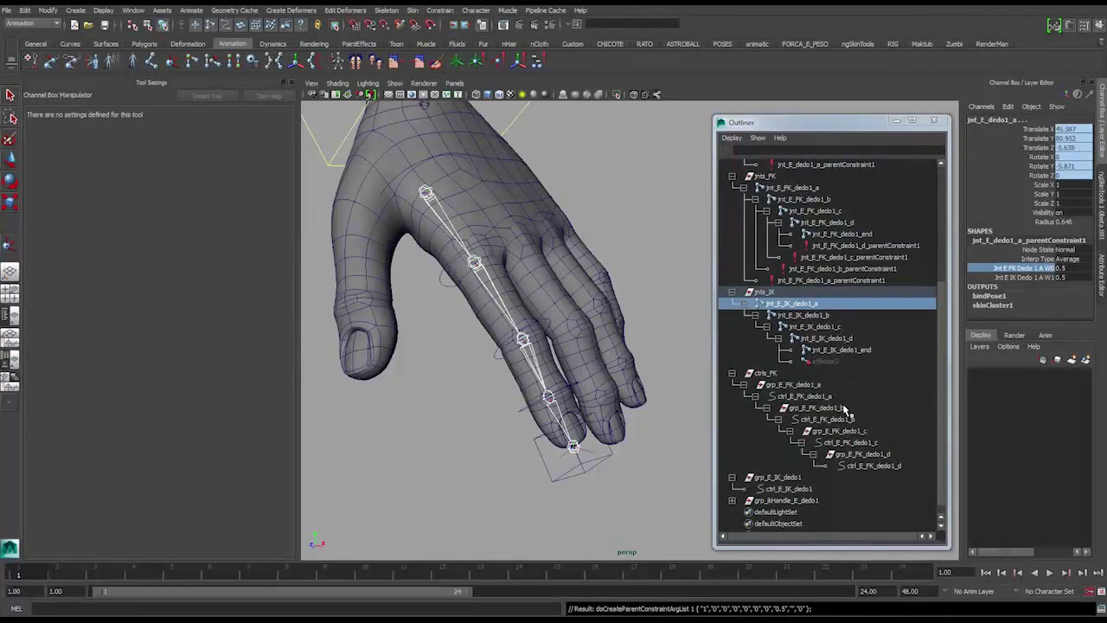
left_click(836, 317)
key("w")
scroll(838, 340, "up", 6)
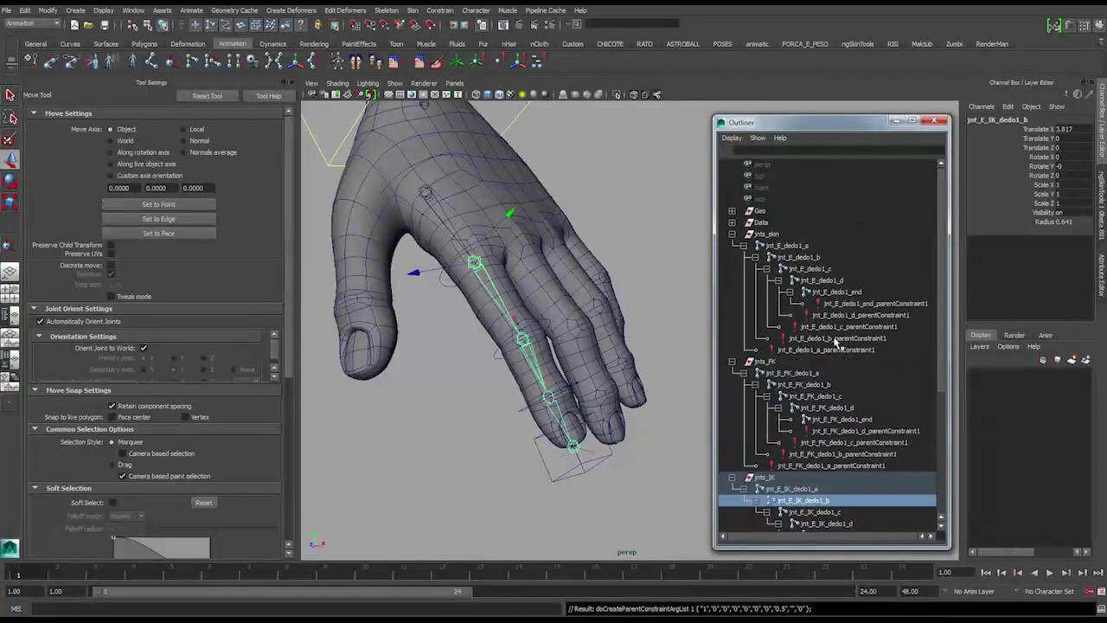
left_click(824, 259, "ctrl")
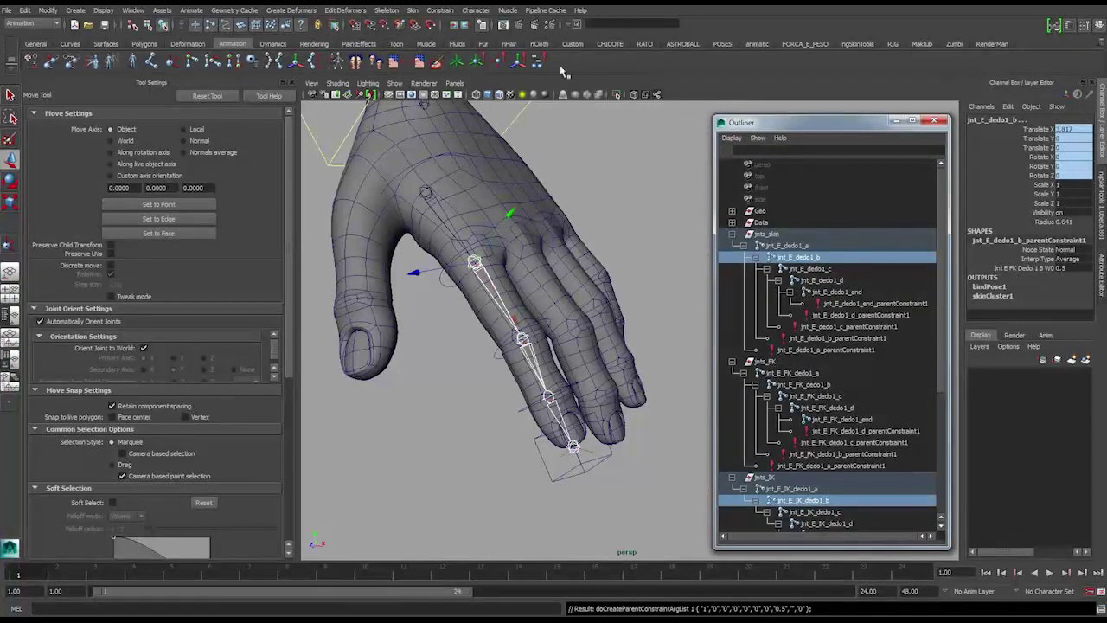
left_click(439, 11)
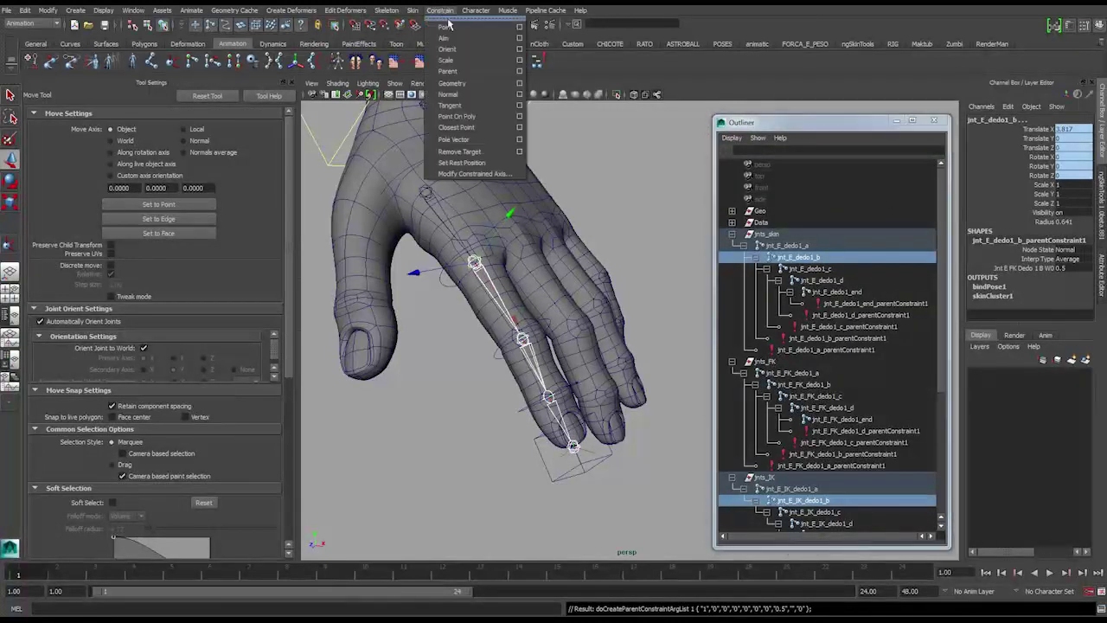
left_click(459, 72)
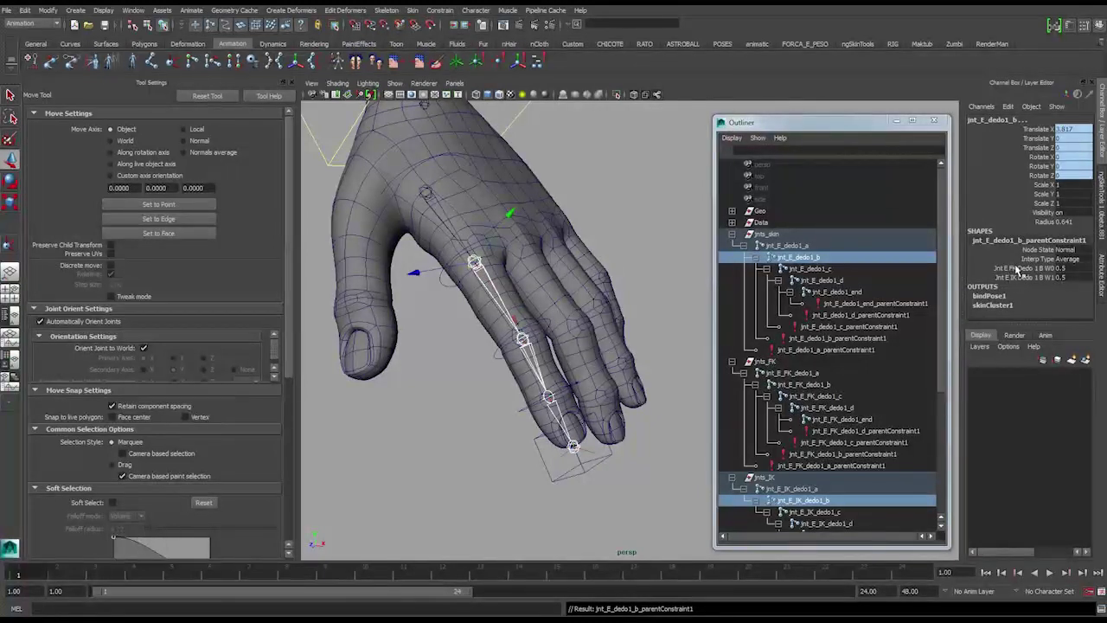
Parent-constrain the skin joints jnt_E_dedo1_c, jnt_E_dedo1_d and jnt_E_dedo1_end to their matching joints in the IK chain.
scroll(857, 450, "down", 3)
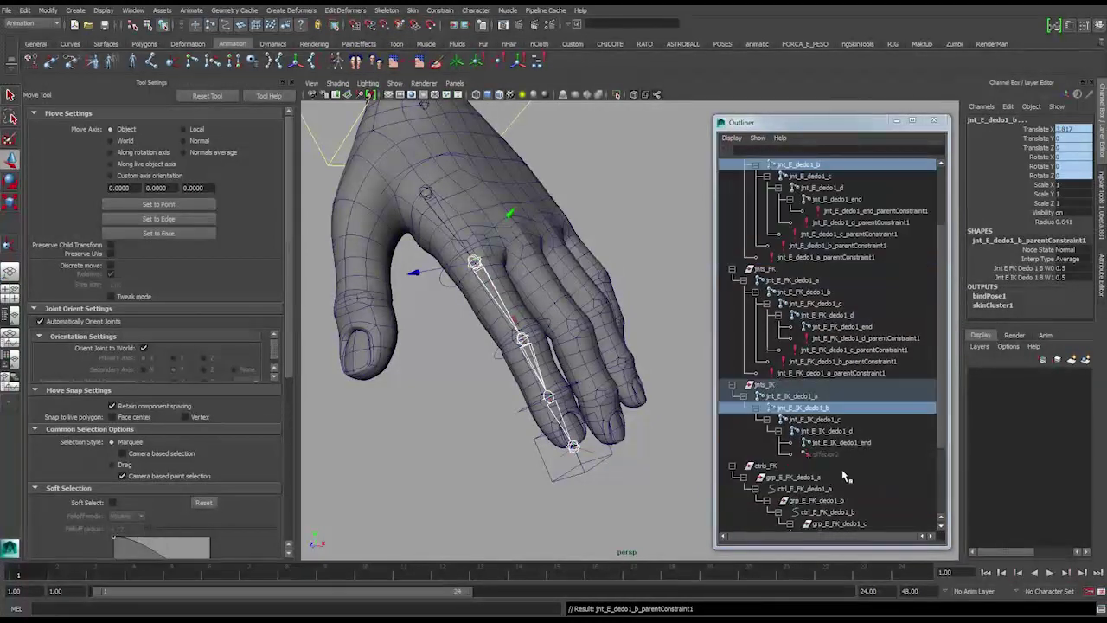
left_click(844, 418)
left_click(853, 178, "ctrl")
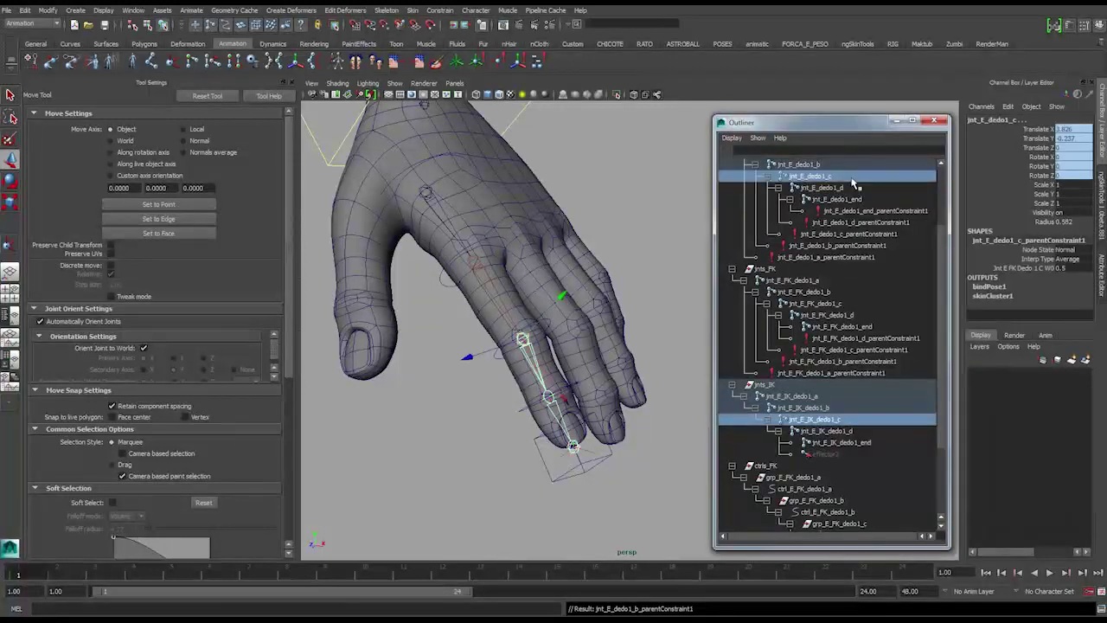
left_click(848, 431)
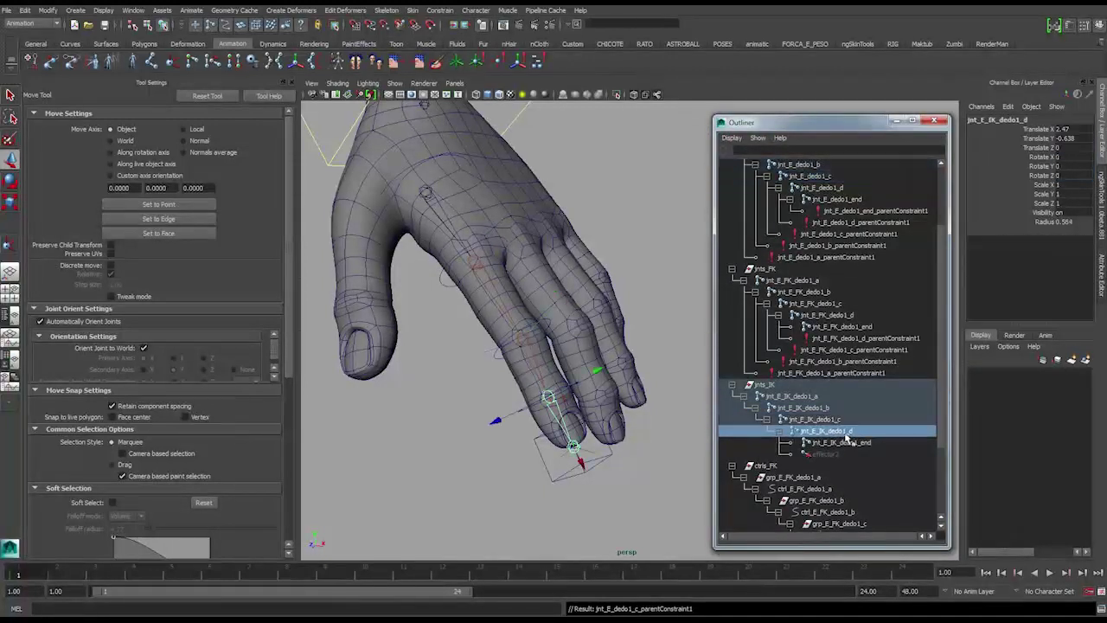
left_click(848, 189, "ctrl")
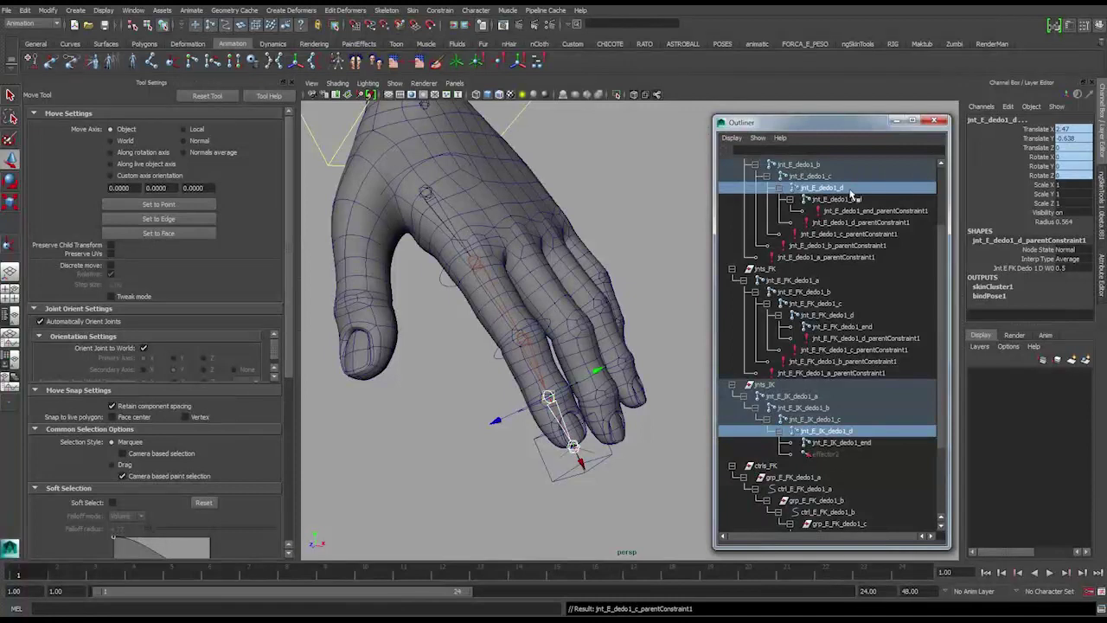
key("g")
left_click(857, 442)
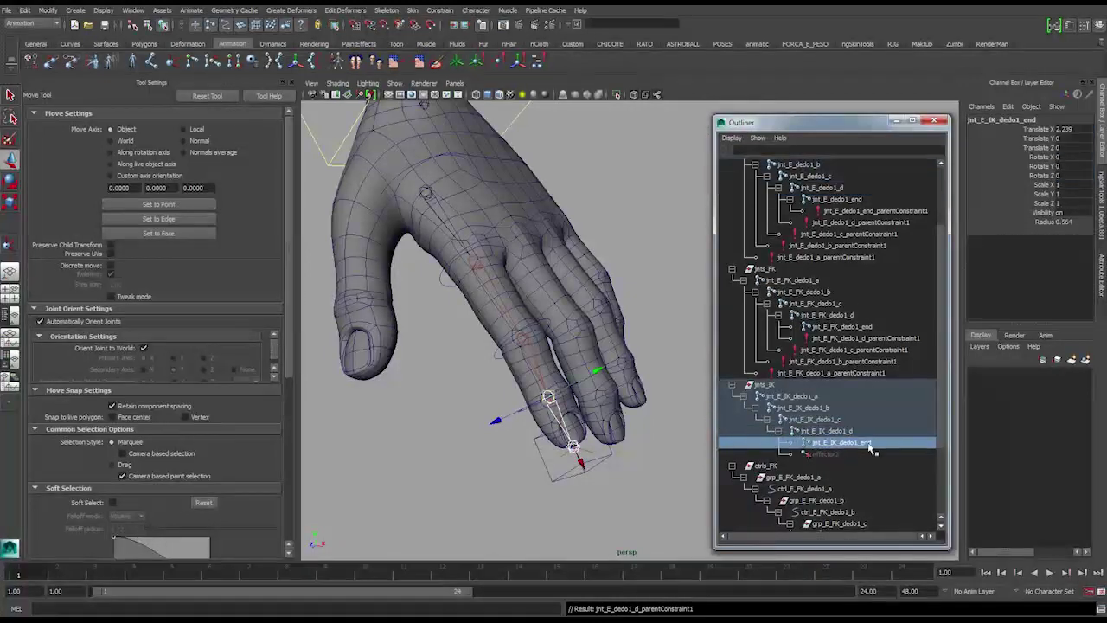
left_click(859, 199, "ctrl")
key("g")
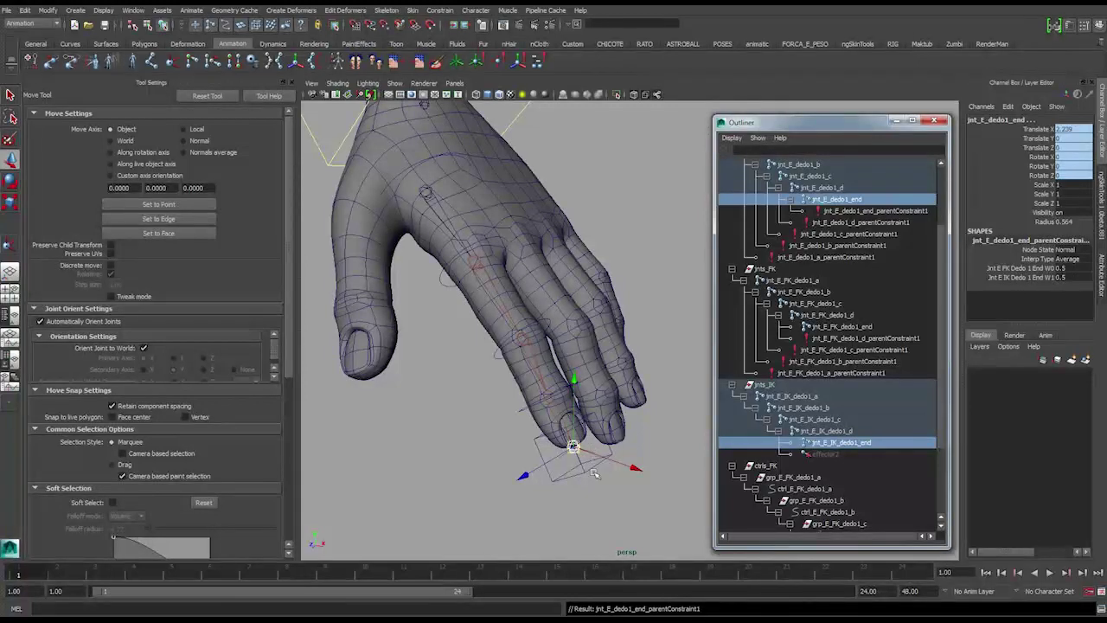
Test the FK/IK blend by raising ctrl_E_IK_dedo1 about 6 units in Y and rotating ctrl_E_FK_dedo1_c about -27 degrees in Z.
mouse_move(588, 479)
left_mouse_down("alt")
mouse_move(585, 452)
mouse_move(591, 460)
left_mouse_up("alt")
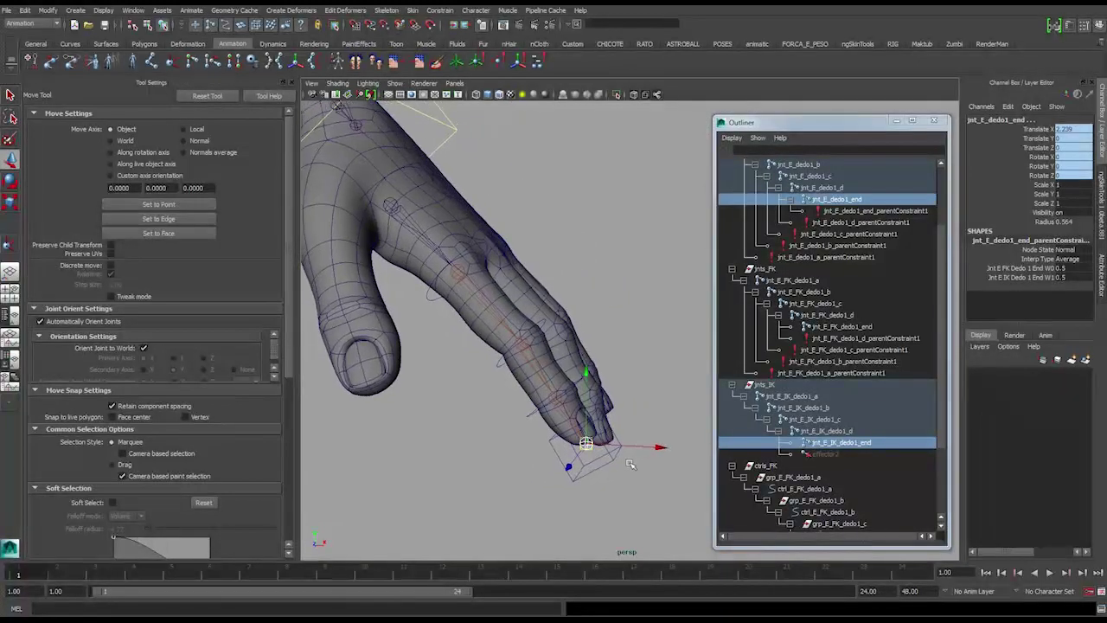
left_click(592, 446)
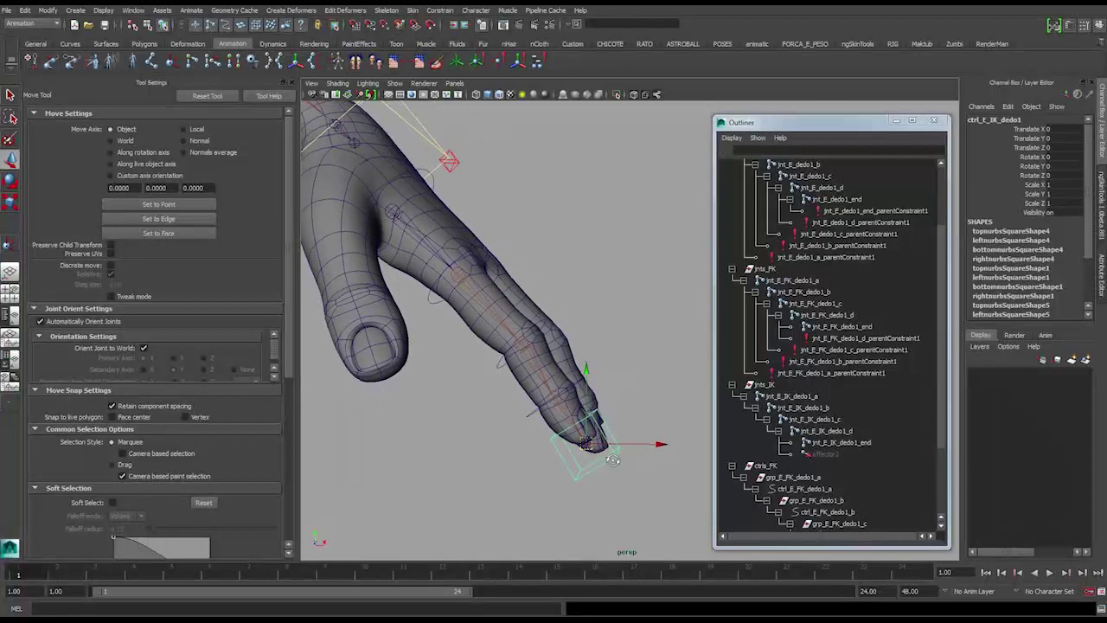
left_click_drag(588, 442, 638, 286)
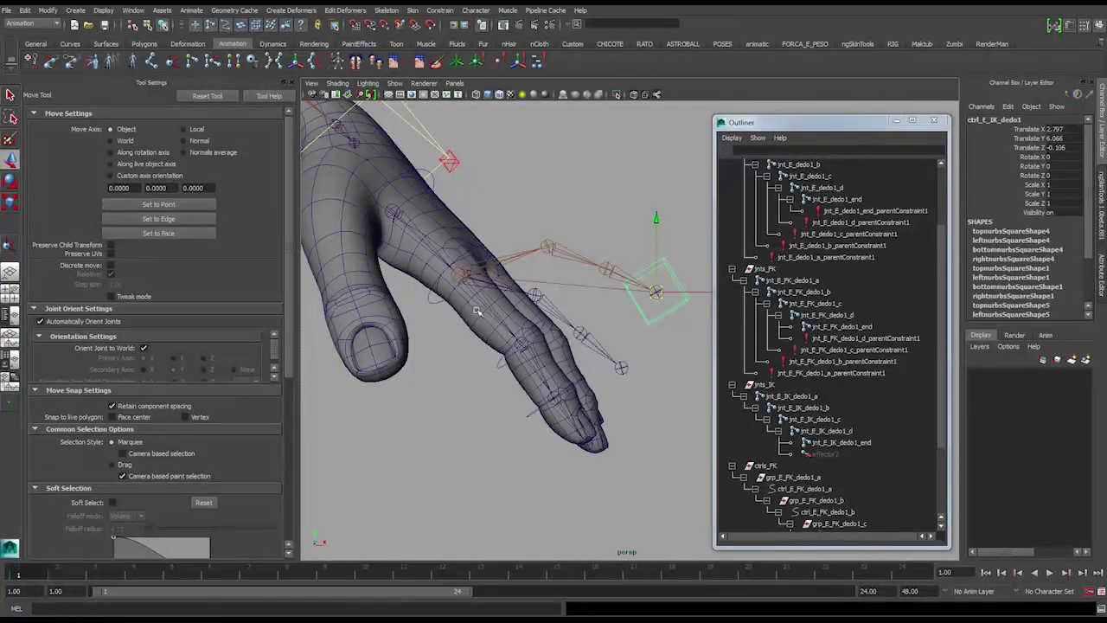
left_click(552, 380)
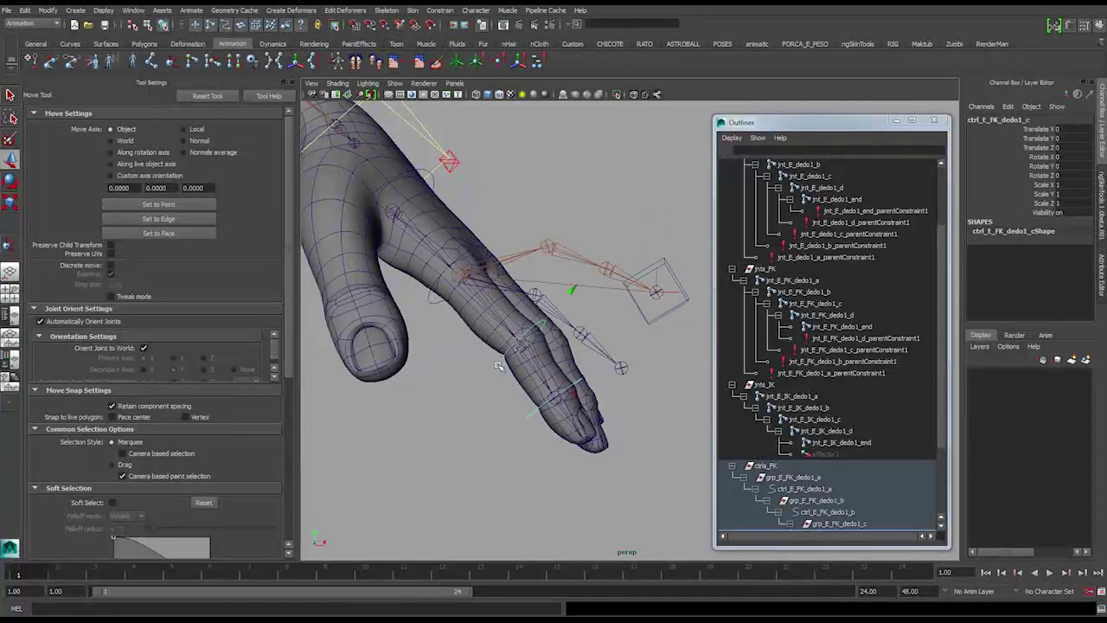
key("e")
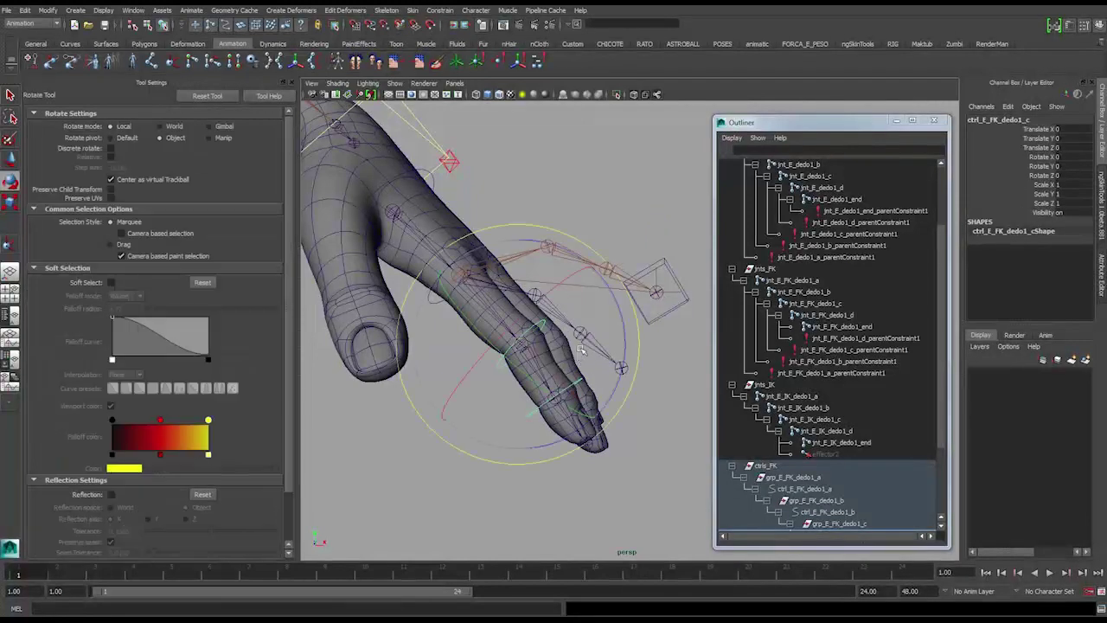
left_click_drag(623, 345, 579, 351)
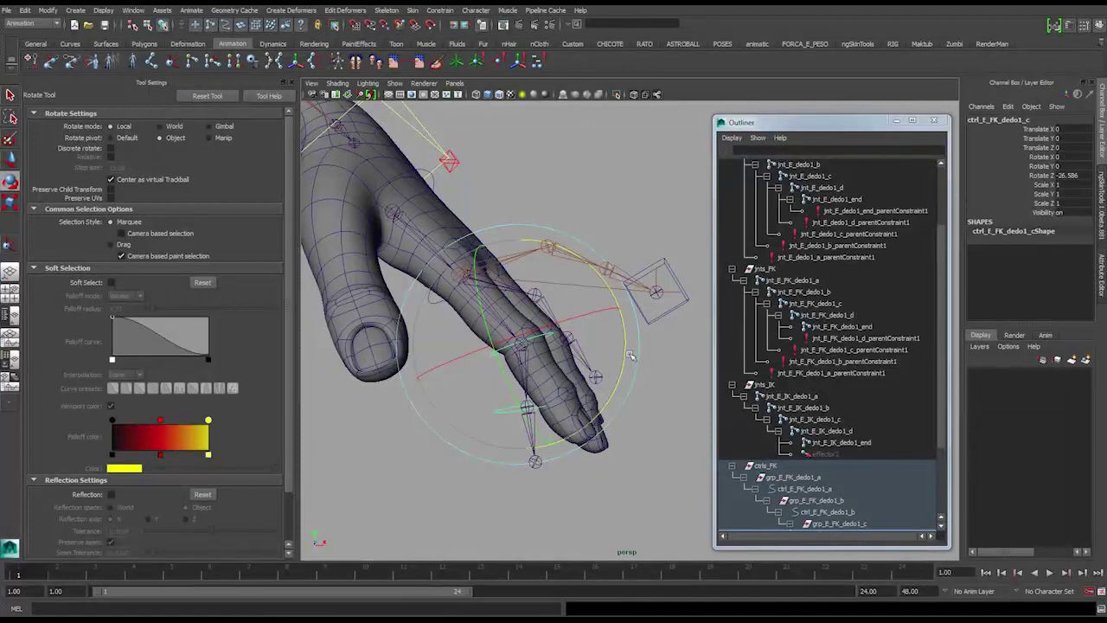
Reset ctrl_E_FK_dedo1_c's Z rotation and all translations of ctrl_E_IK_dedo1 to 0.
left_click(1065, 175)
type("0")
key("Return")
left_click(662, 271)
left_click_drag(1067, 149, 1070, 129)
type("0")
key("Return")
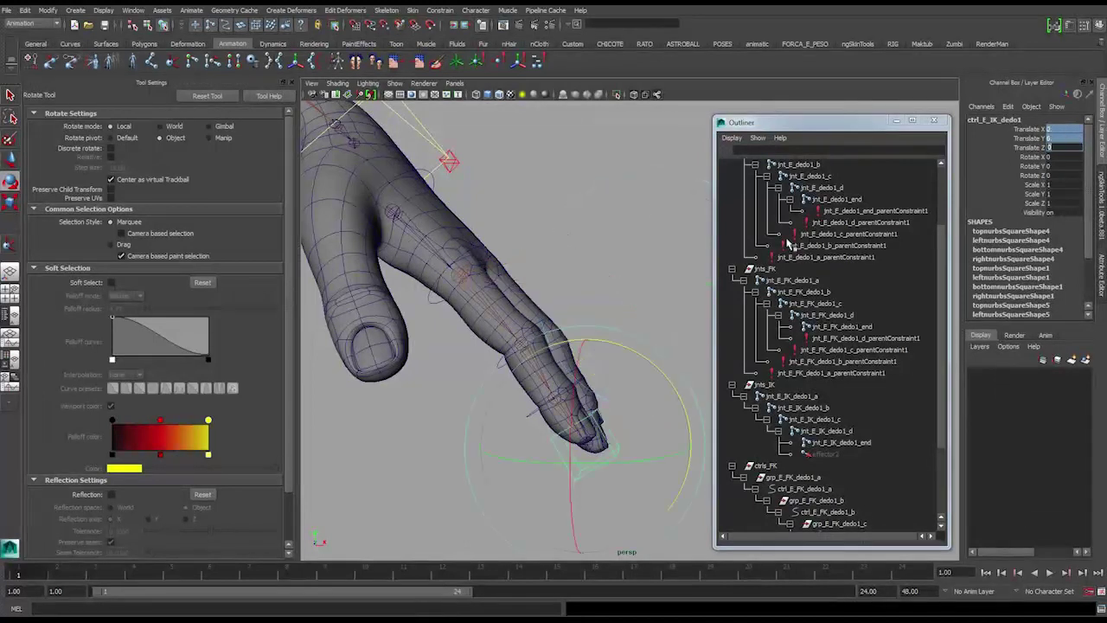
left_click_drag(654, 298, 554, 303, "alt")
left_click_drag(562, 304, 585, 301, "alt")
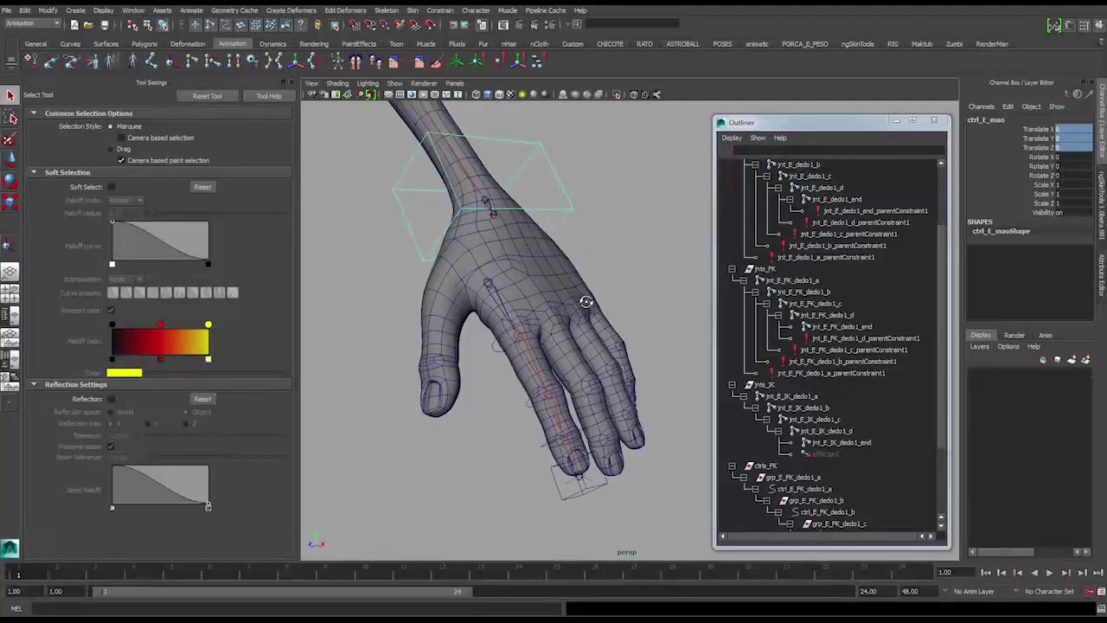
left_click_drag(581, 353, 577, 334, "alt")
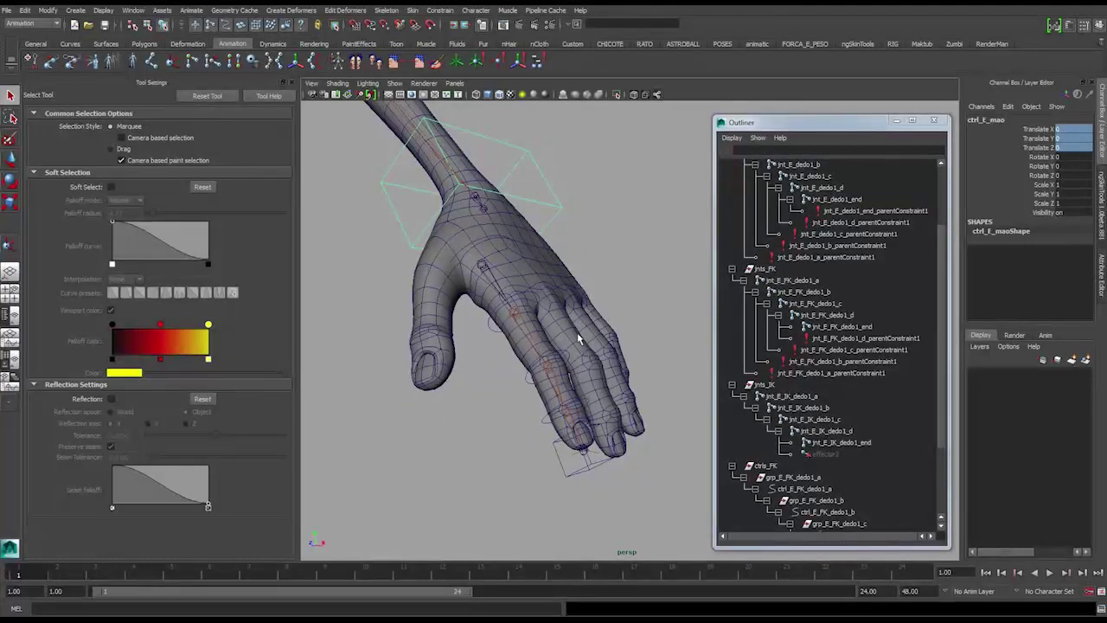
left_click_drag(598, 300, 588, 304, "alt")
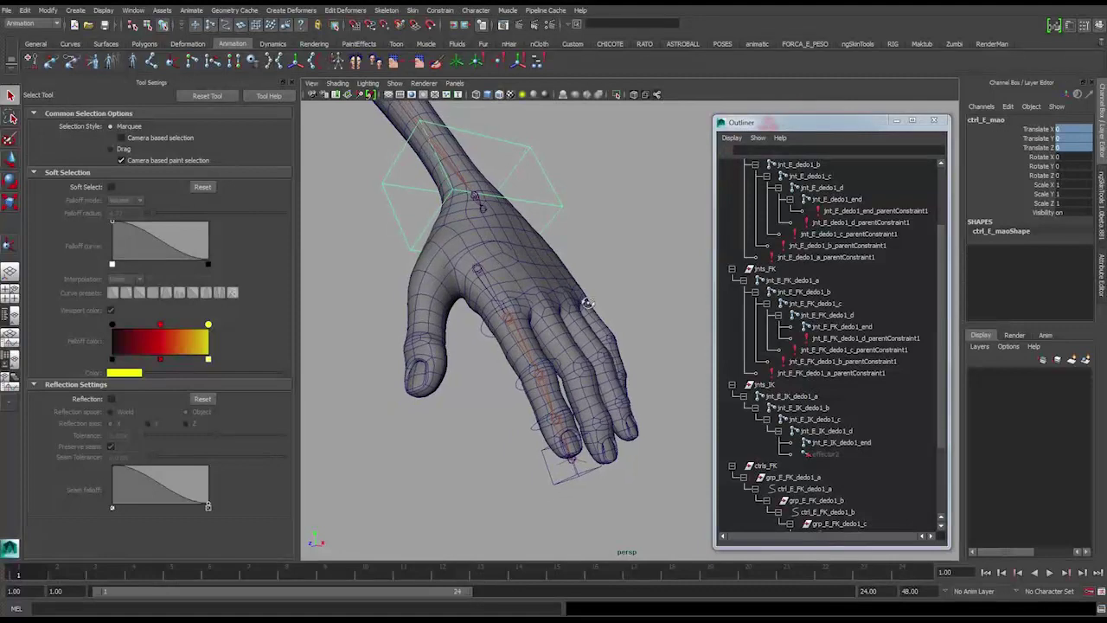
left_click_drag(560, 381, 582, 356, "alt")
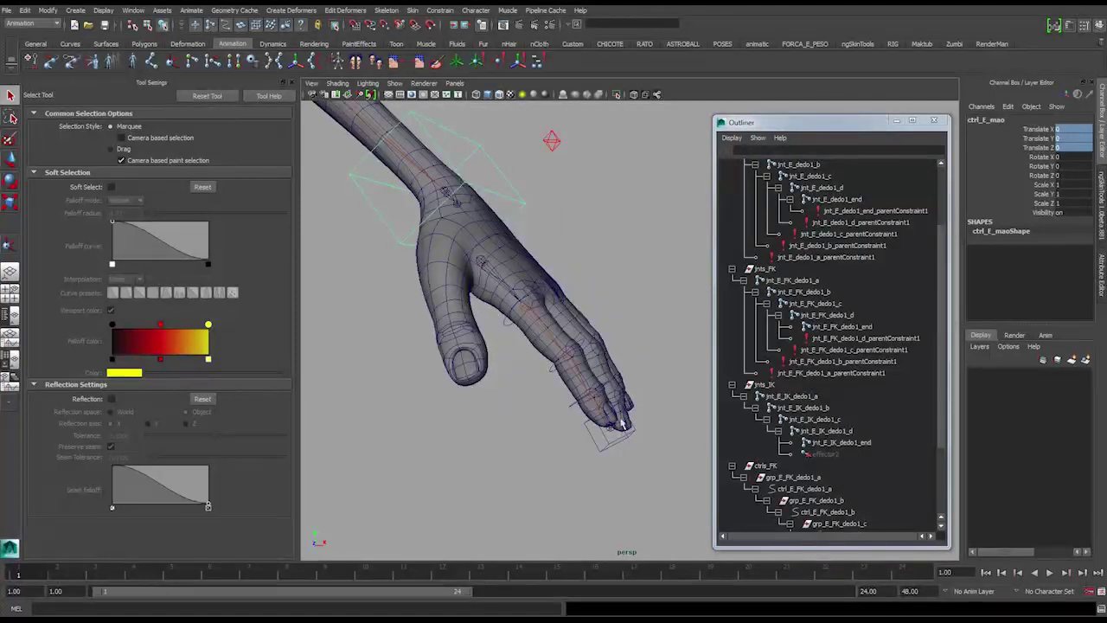
left_click_drag(623, 424, 541, 250, "alt")
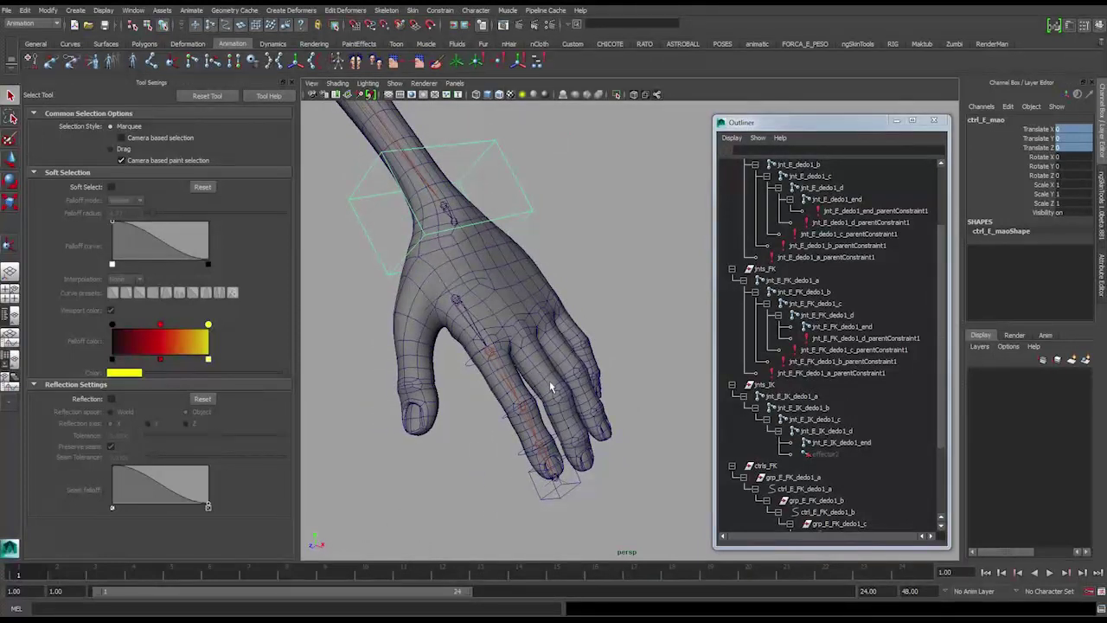
left_click_drag(550, 389, 587, 365, "alt")
left_click_drag(588, 408, 563, 355, "alt")
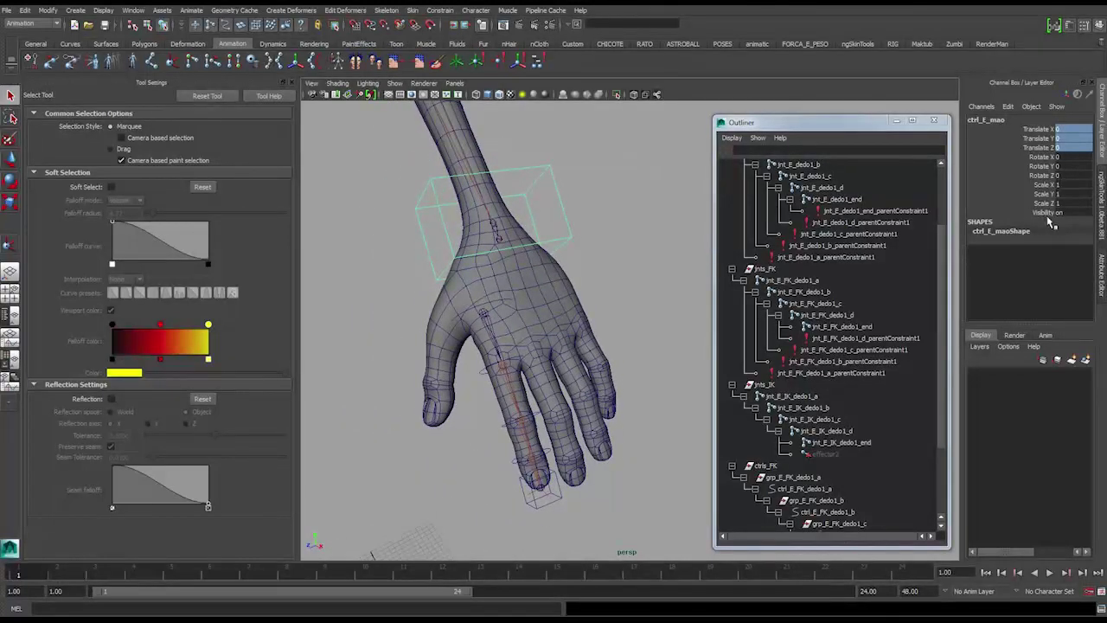
left_click_drag(573, 314, 546, 289, "alt")
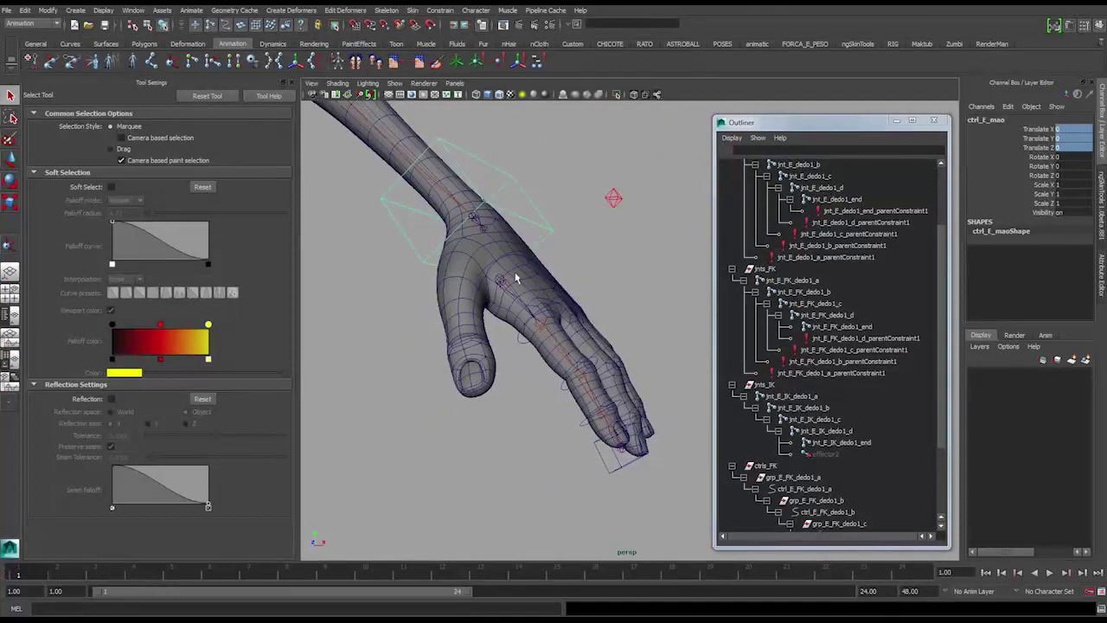
left_click_drag(570, 323, 536, 329, "alt")
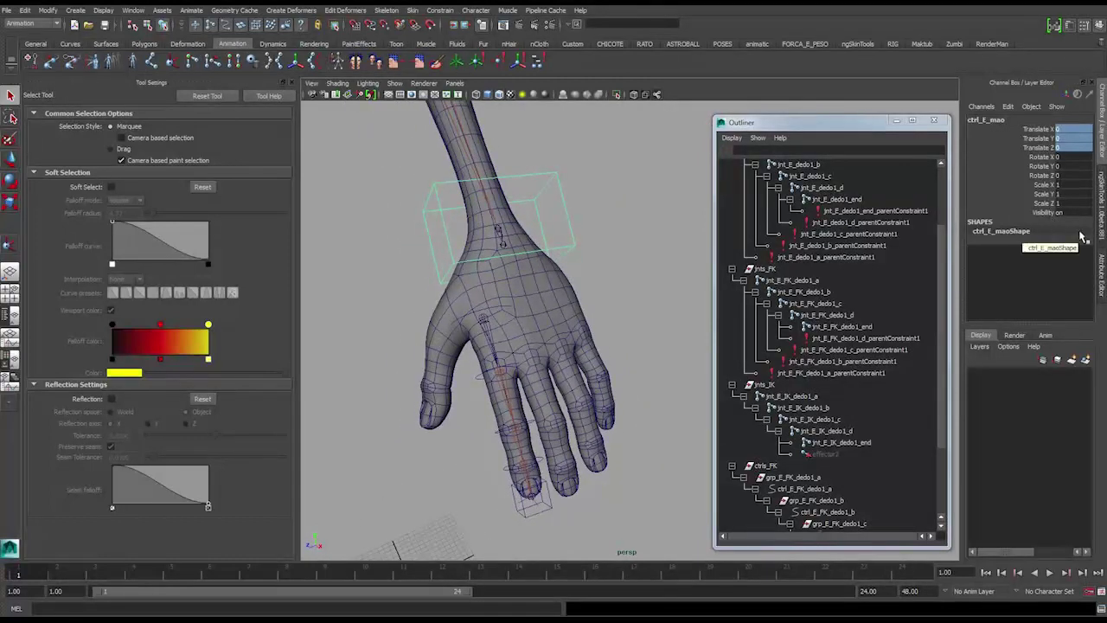
left_click_drag(479, 318, 524, 360, "alt")
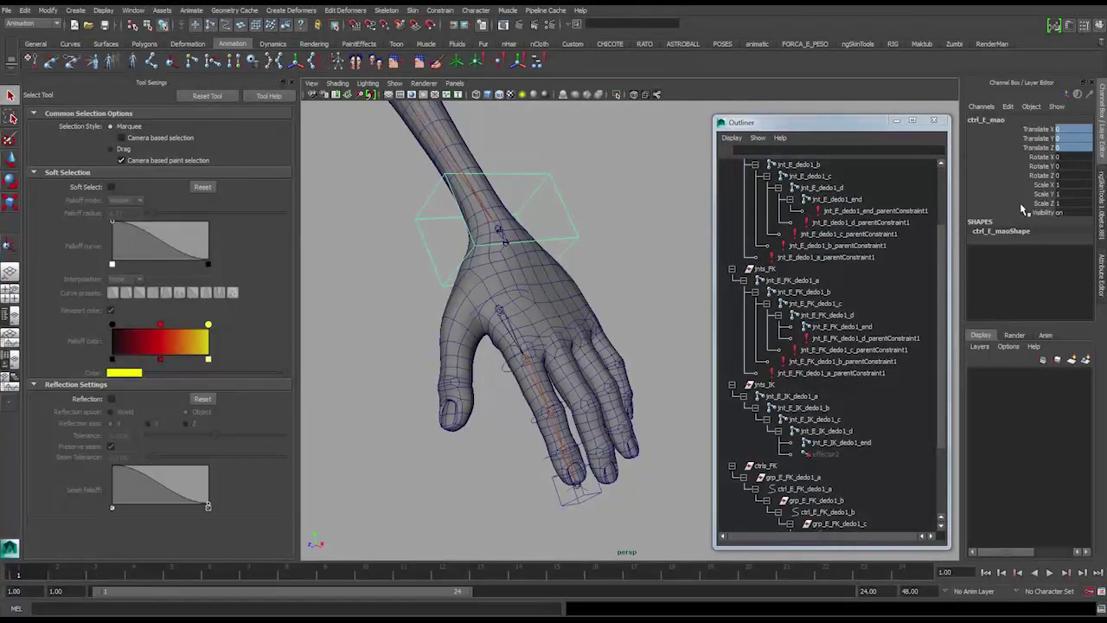
left_click_drag(582, 271, 532, 350, "alt")
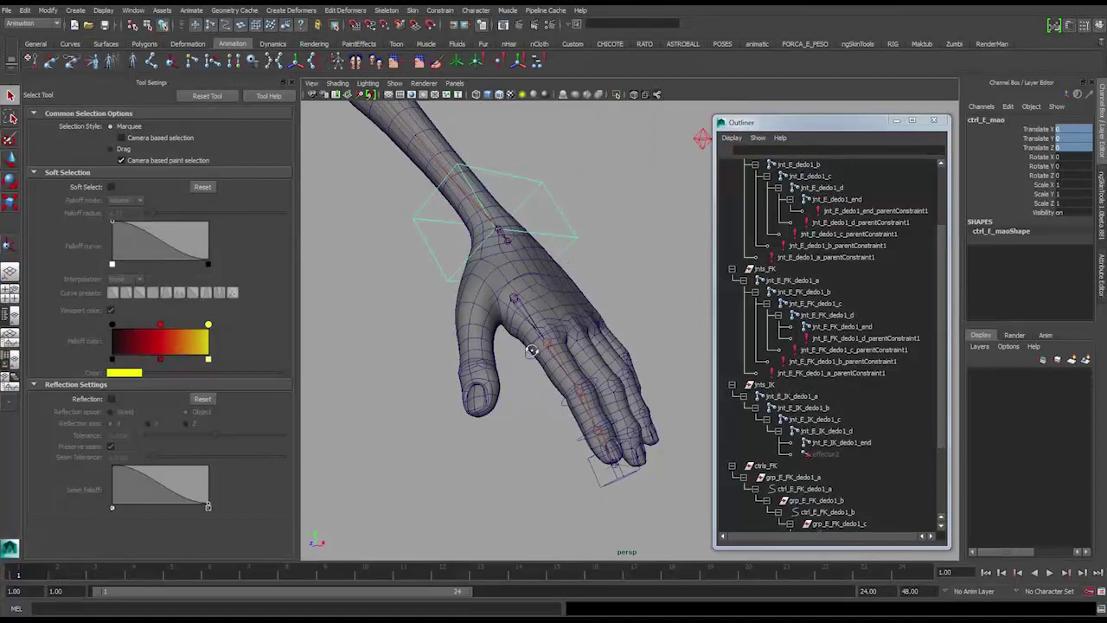
left_click_drag(605, 443, 530, 332, "alt")
left_click_drag(571, 394, 548, 320, "alt")
Try rotating the hand control ctrl_E_mao and undo the rotation.
key("e")
left_click_drag(564, 246, 588, 276)
key("ctrl+z")
left_click_drag(587, 324, 623, 370, "alt")
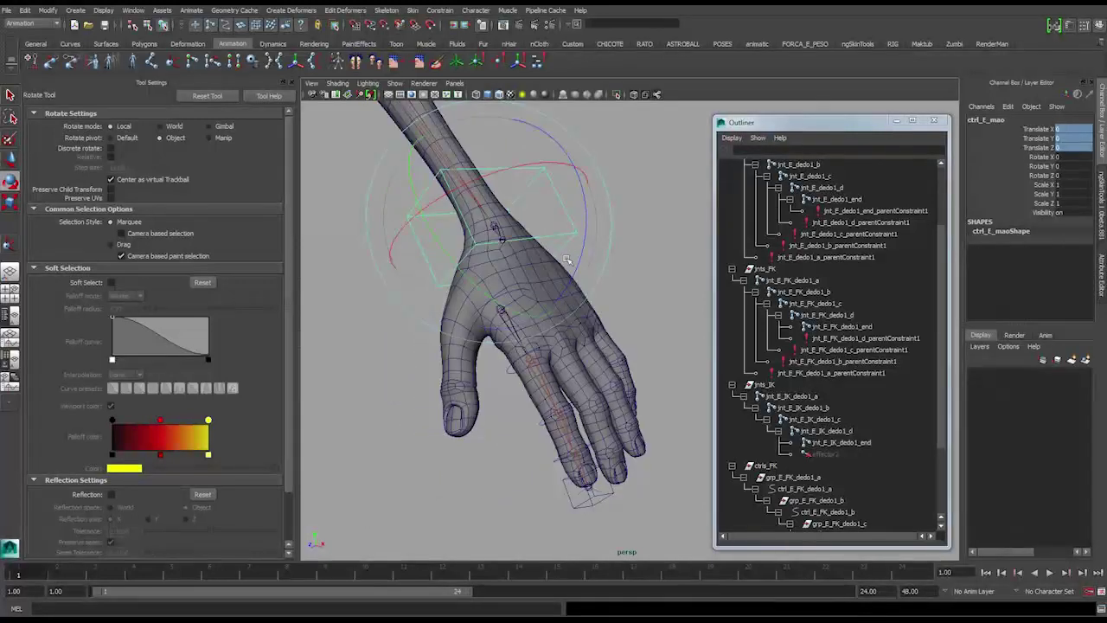
key("w")
left_click_drag(587, 279, 544, 426, "alt")
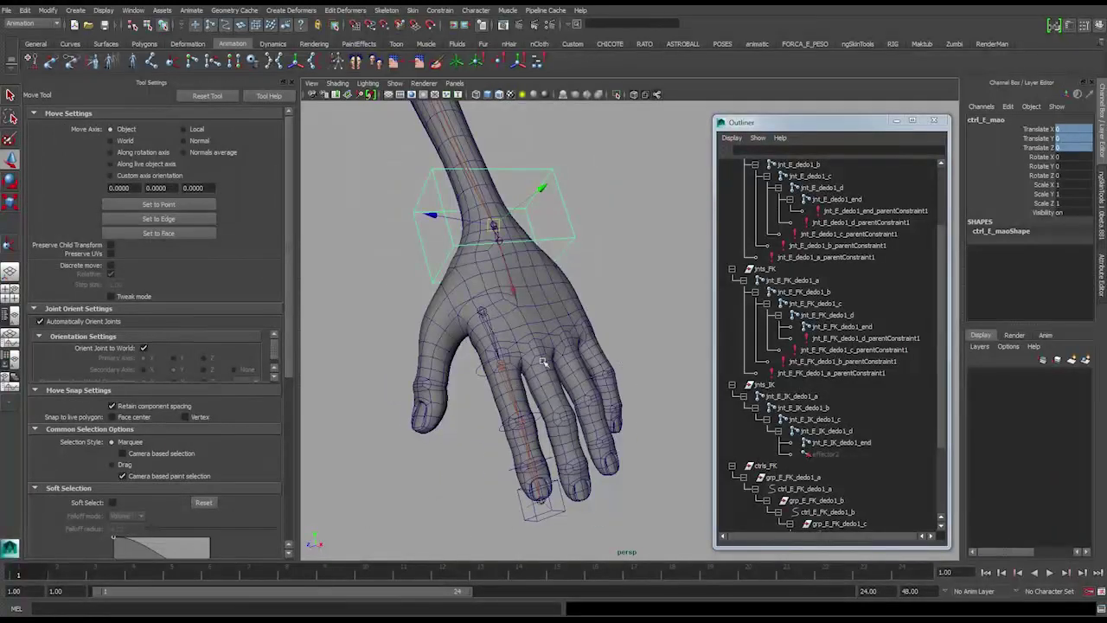
left_click_drag(536, 358, 561, 353, "alt")
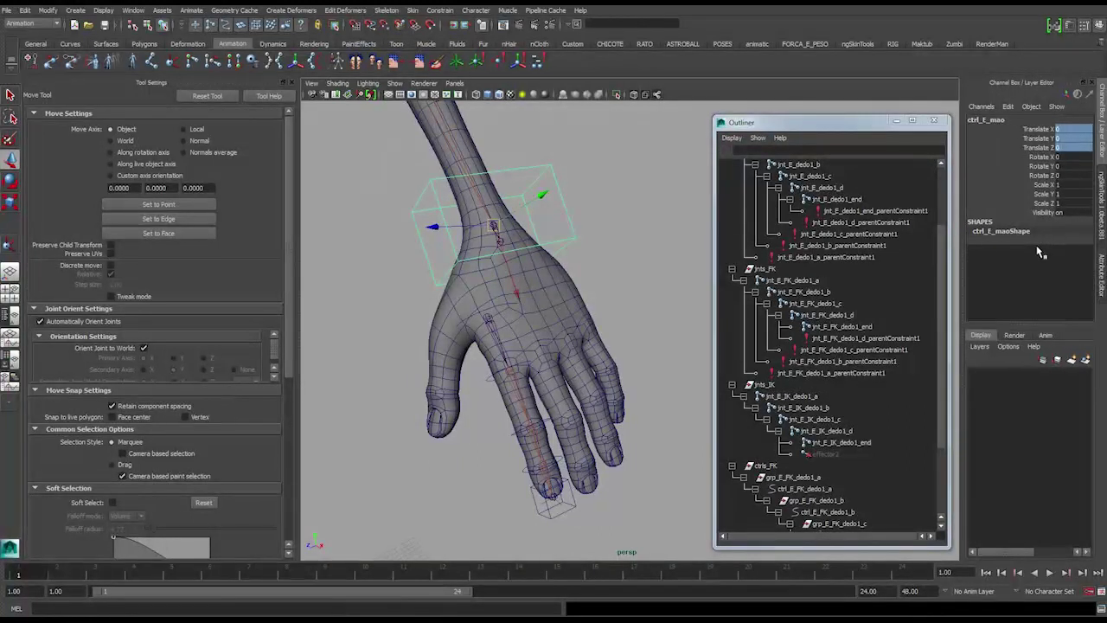
Start adding a keyable attribute to ctrl_E_mao, with Enum as its data type.
left_click(1009, 107)
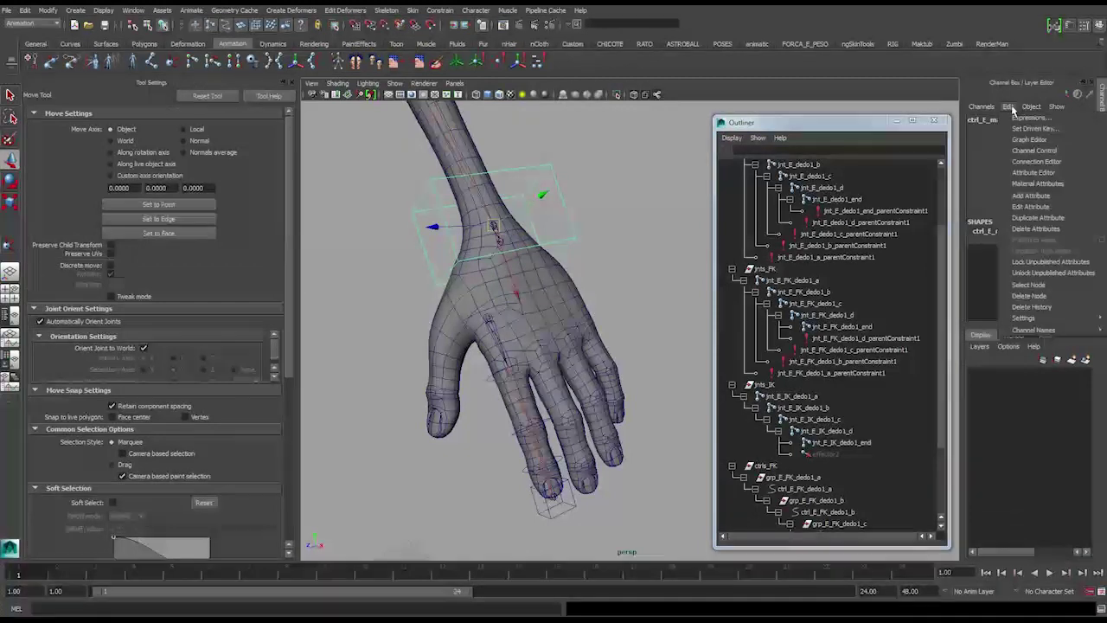
left_click(1052, 198)
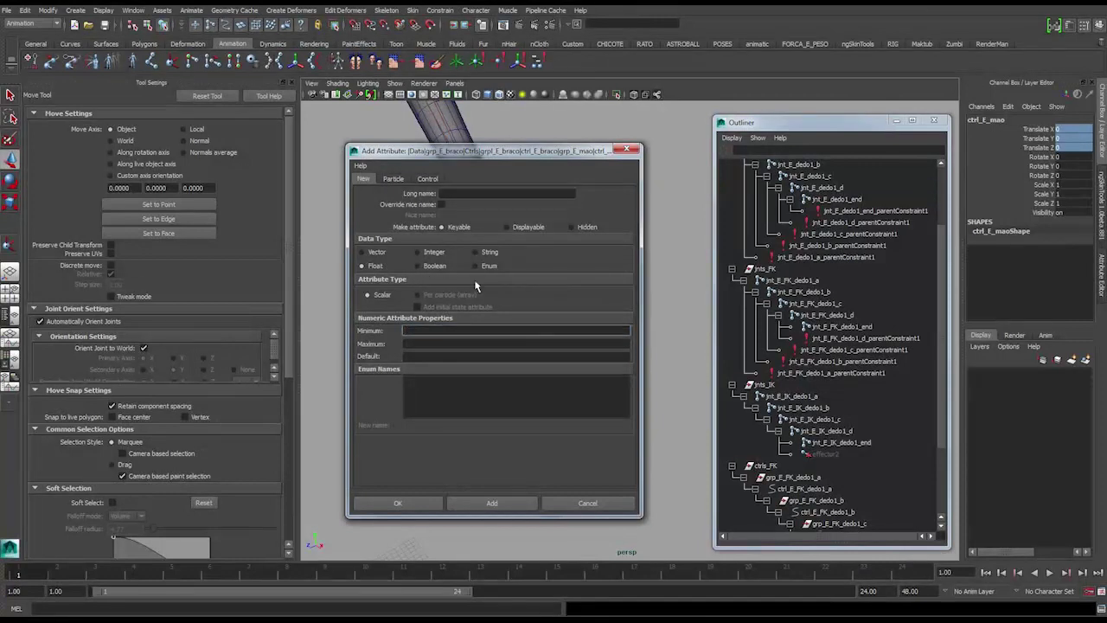
left_click(418, 266)
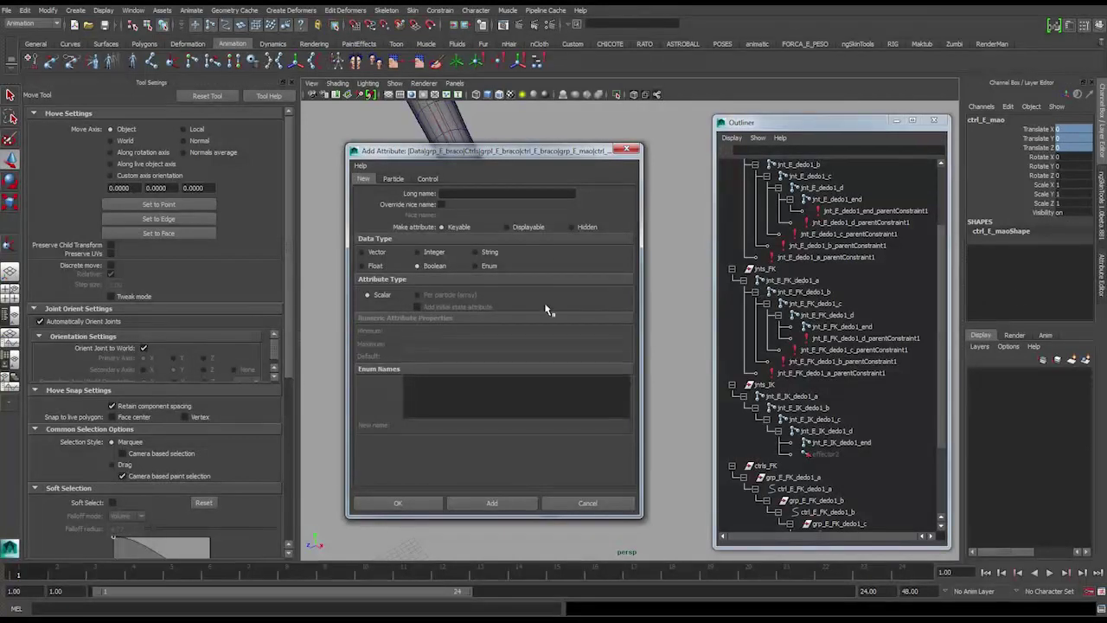
left_click(418, 252)
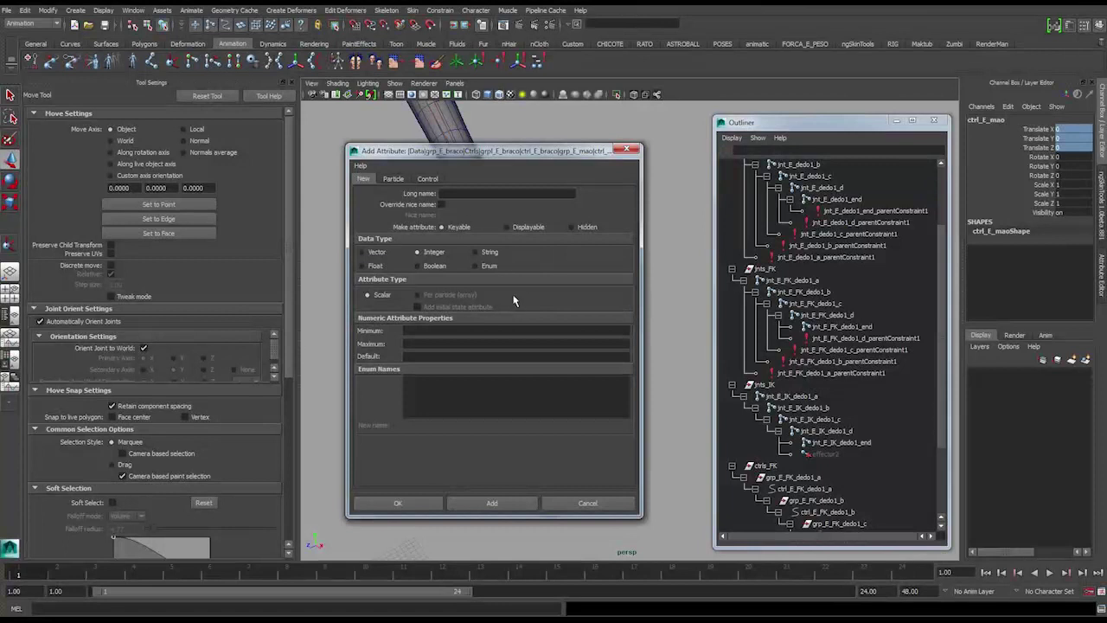
left_click(491, 270)
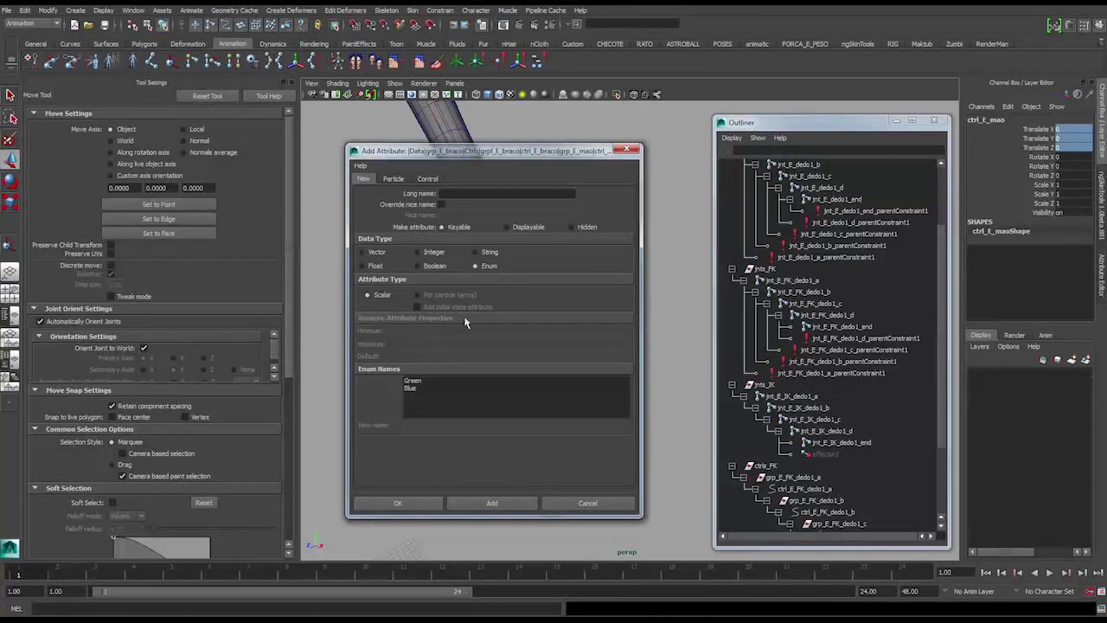
Rename the enum entries Green and Blue to FK and IK, and add the attribute with the long name Dedos_IK_FK.
left_click(422, 383)
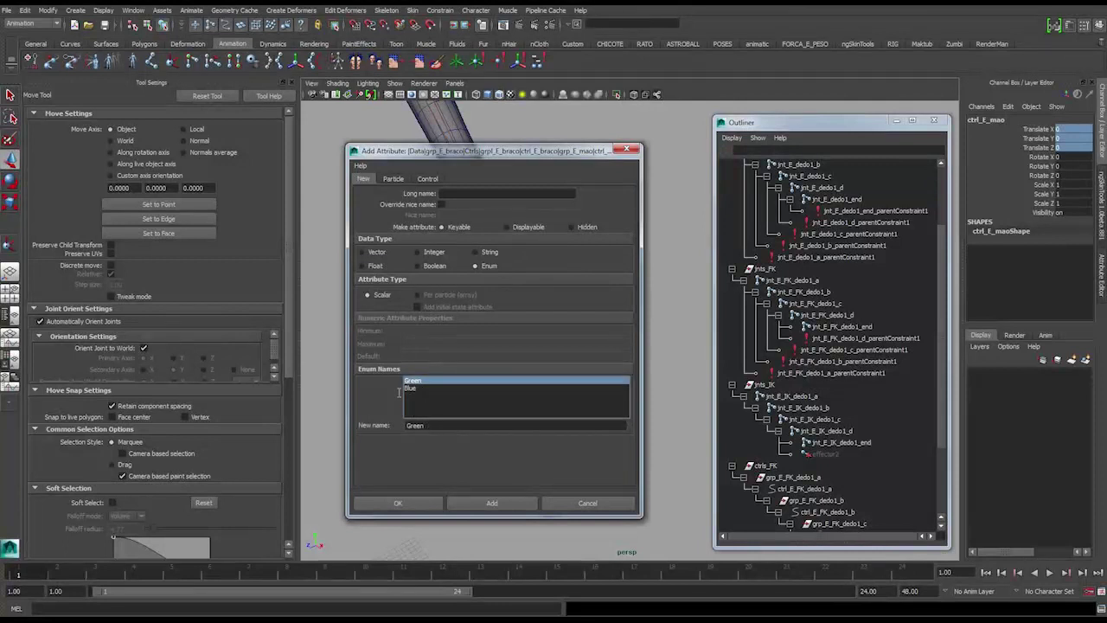
double_click(415, 424)
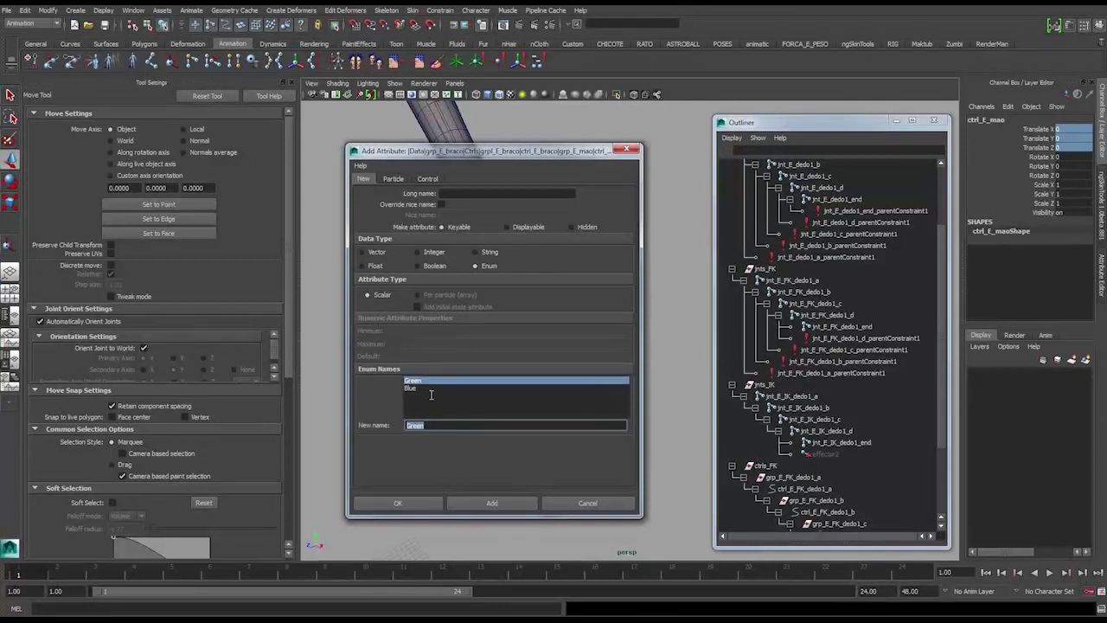
type("R")
type("K")
left_click(413, 390)
left_click_drag(424, 426, 370, 421)
type("IK")
key("Return")
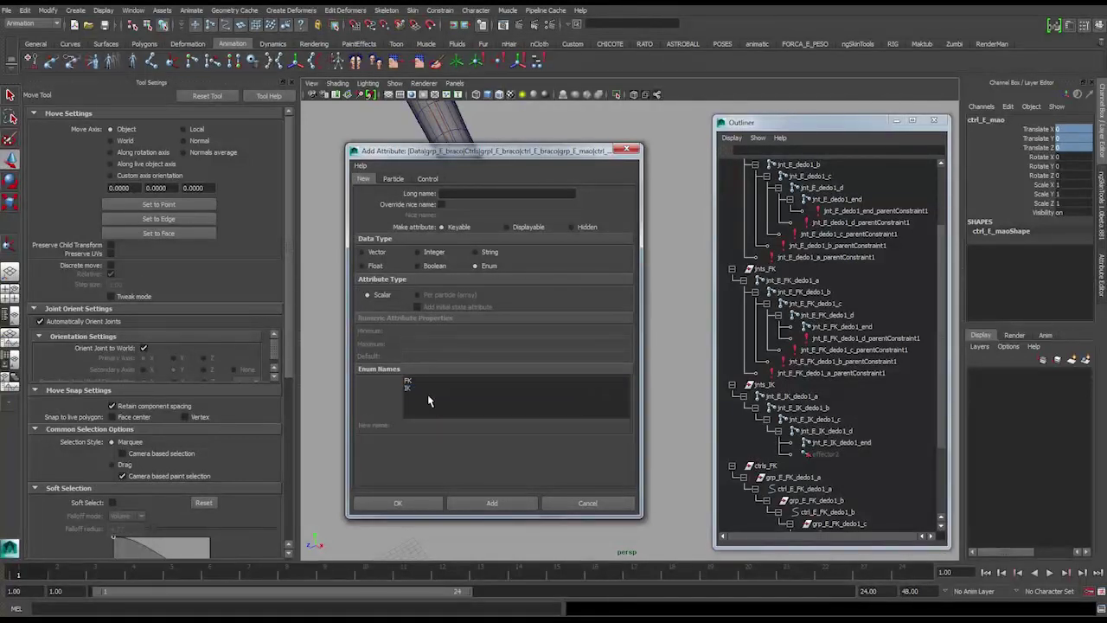
left_click(475, 199)
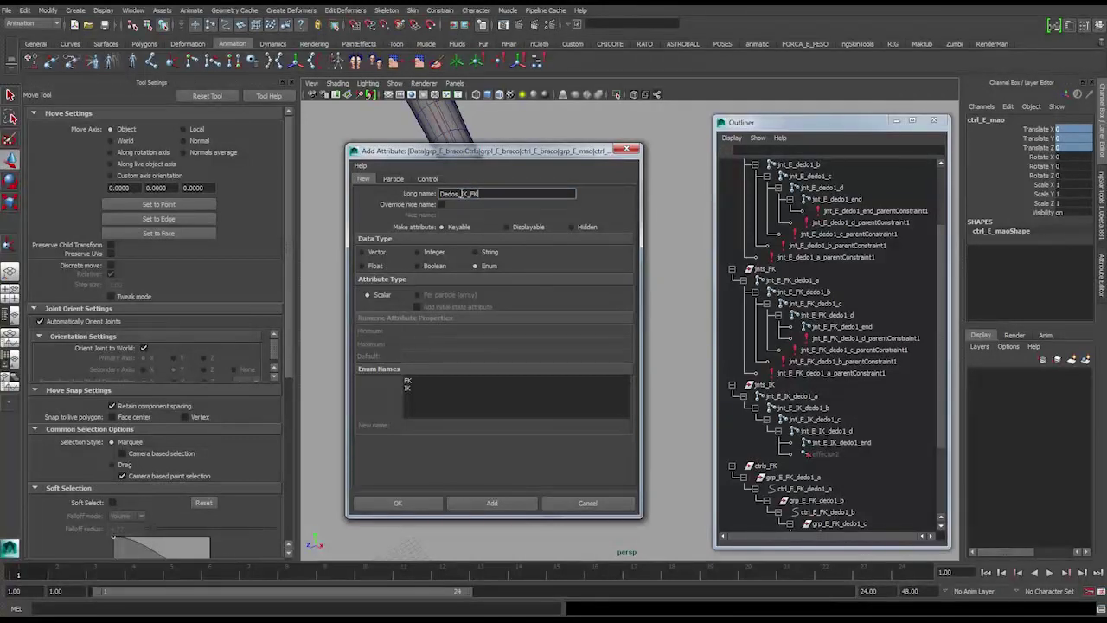
left_click(418, 504)
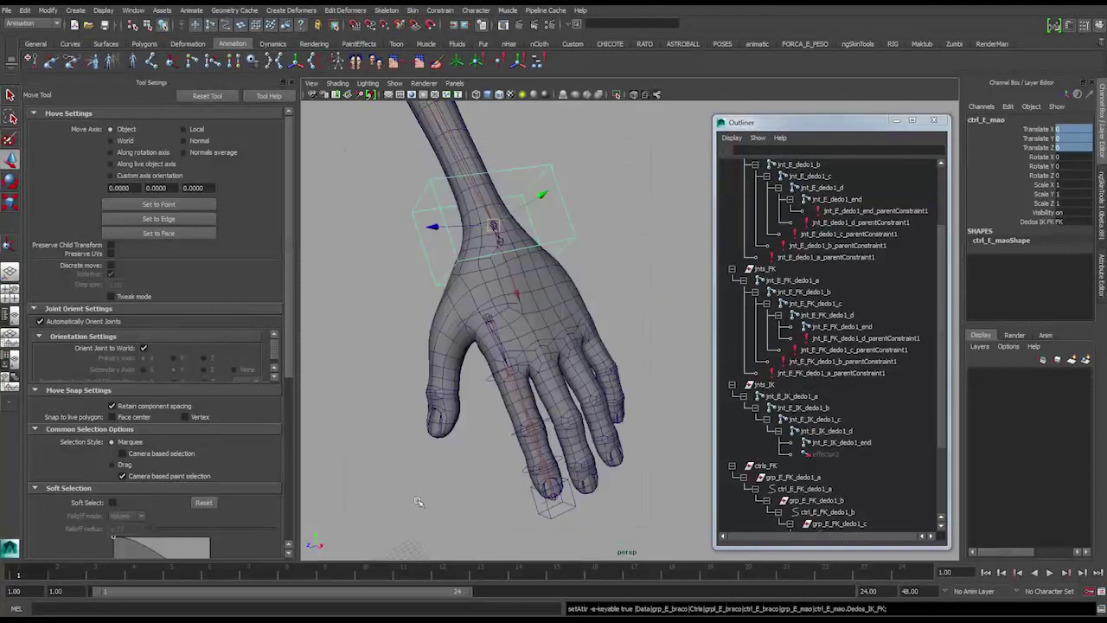
Examine the option list of the new Dedos IK FK attribute on ctrl_E_mao and choose FK.
left_click(1071, 223)
left_click(1071, 223)
key("Caps_Lock")
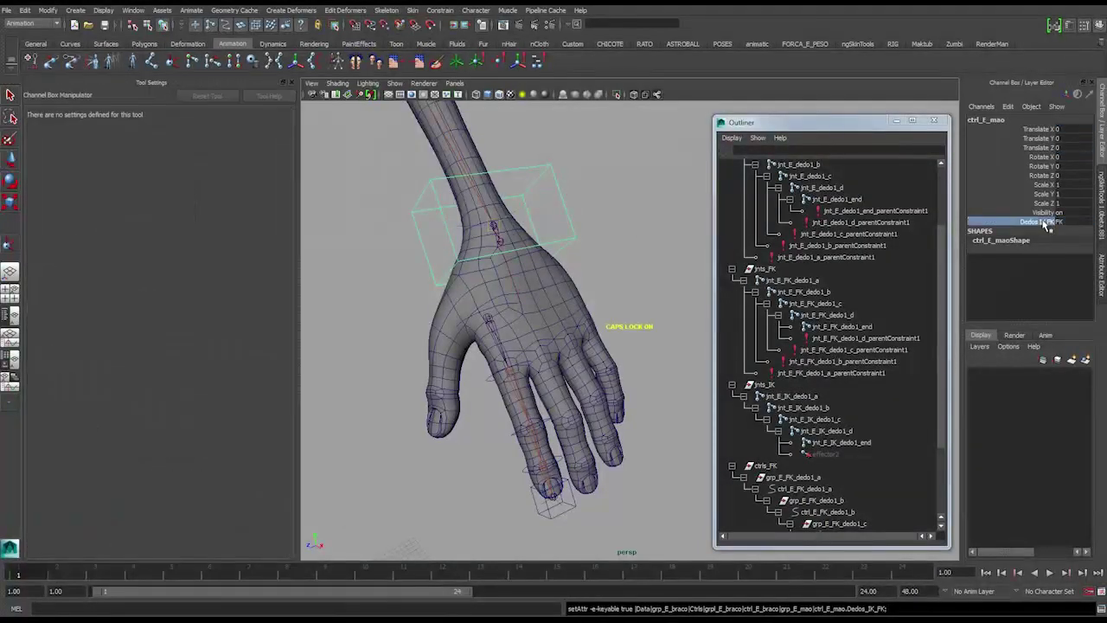
mouse_move(535, 385)
left_mouse_down("alt")
mouse_move(526, 351)
mouse_move(534, 368)
left_mouse_up("alt")
right_click_drag(534, 368, 577, 392, "alt")
left_click_drag(578, 392, 465, 333, "alt")
left_click_drag(551, 428, 485, 364, "alt")
left_click(1077, 223)
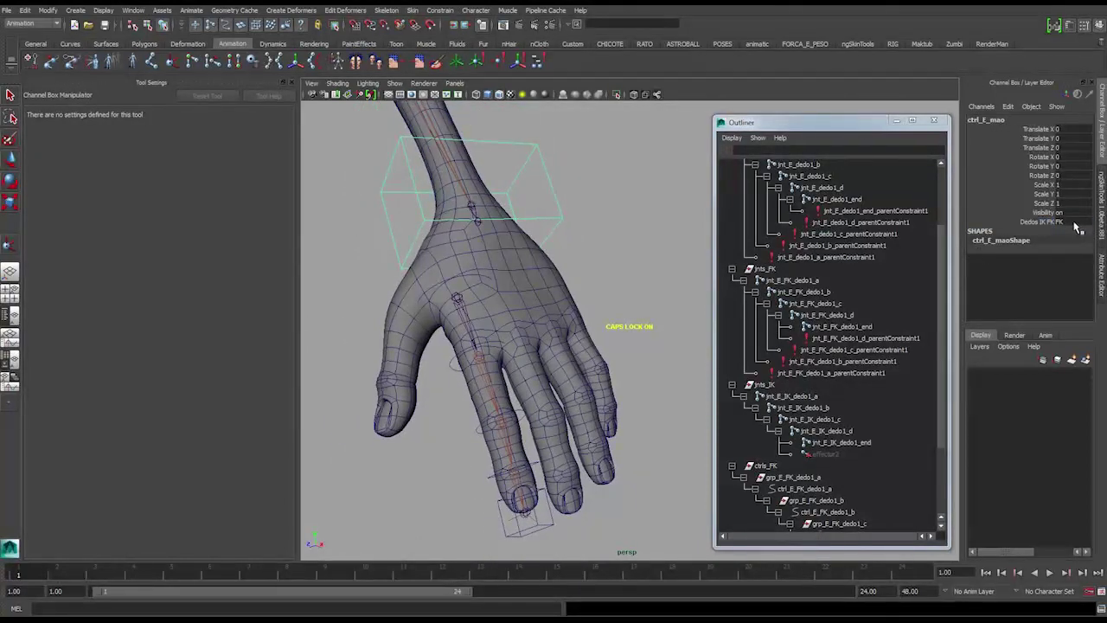
left_click(1068, 245)
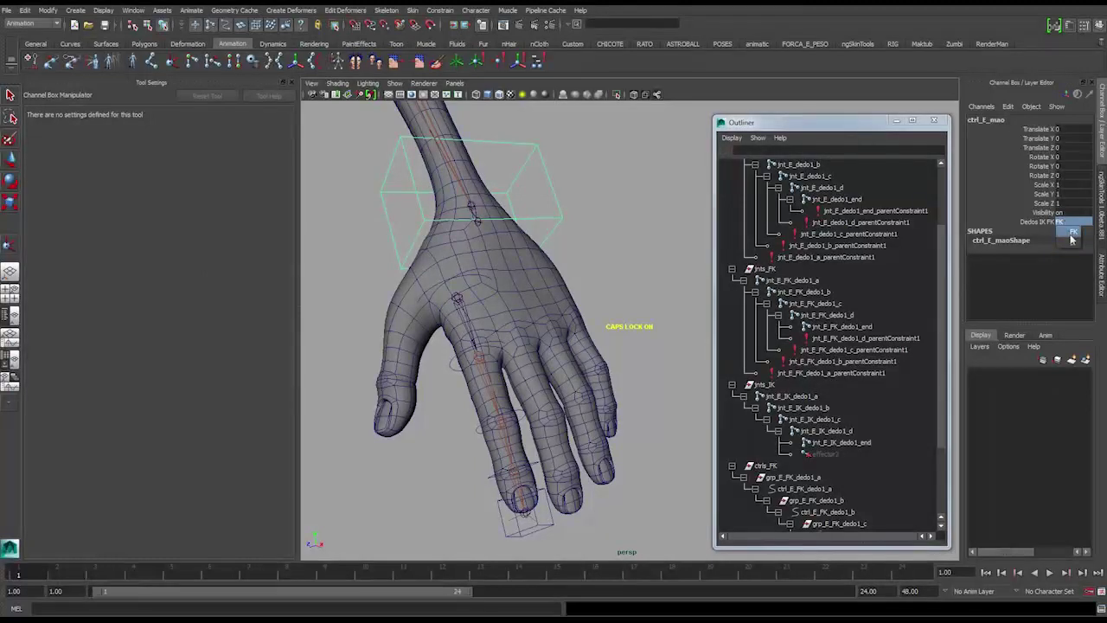
left_click_drag(680, 265, 595, 290, "alt")
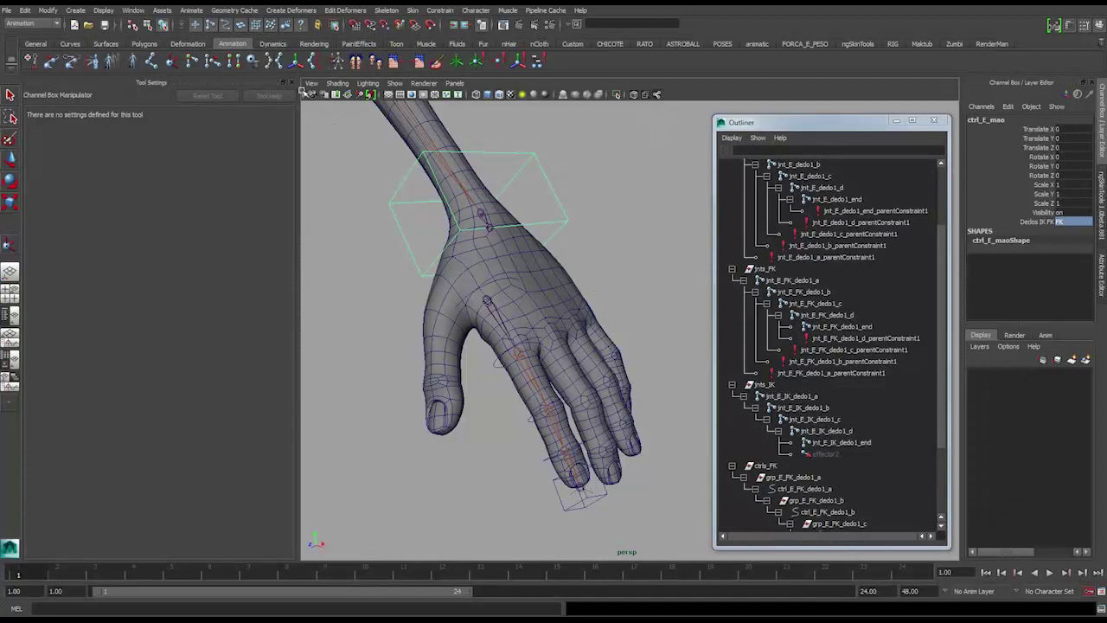
Hide the tool settings, open the Set Driven Key window and place it beside the hand.
left_click(291, 82)
left_click_drag(398, 179, 390, 165, "alt")
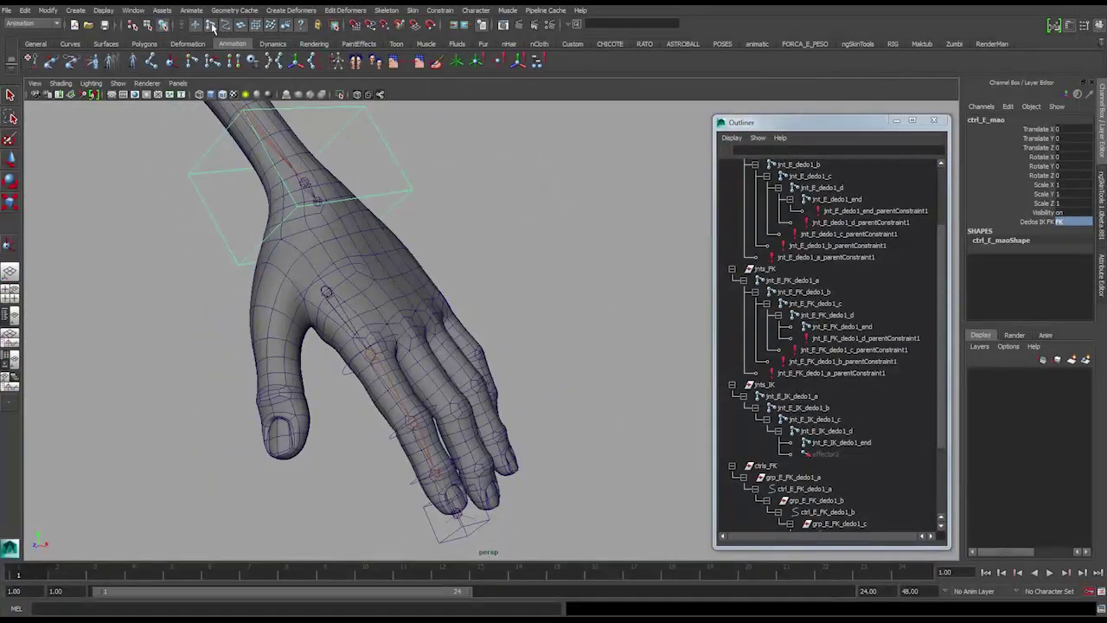
left_click(194, 11)
mouse_move(238, 71)
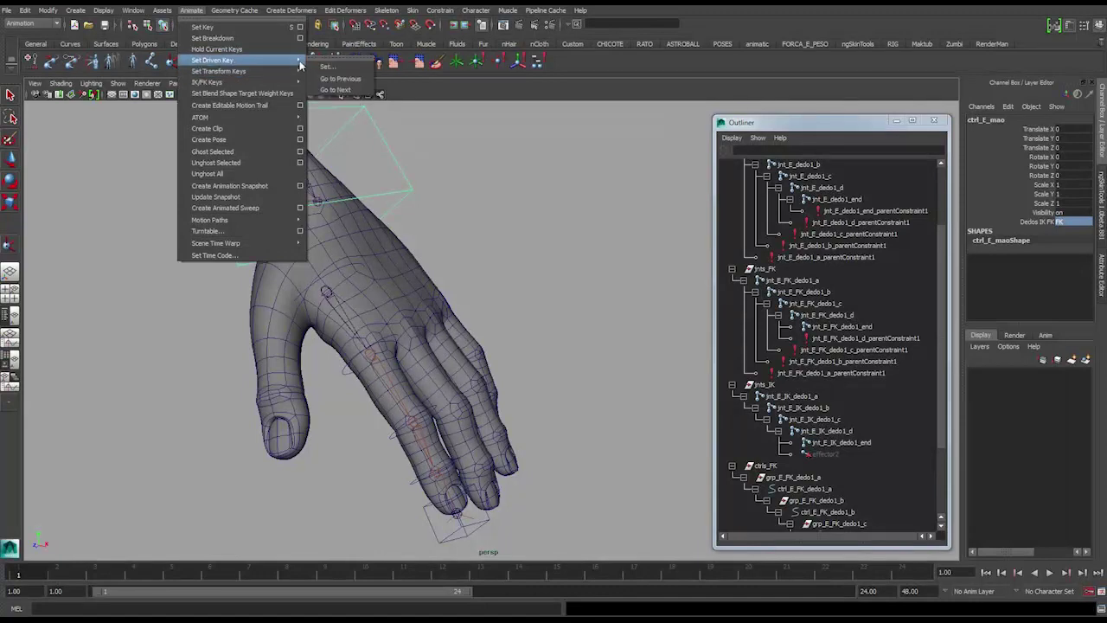
left_click(324, 69)
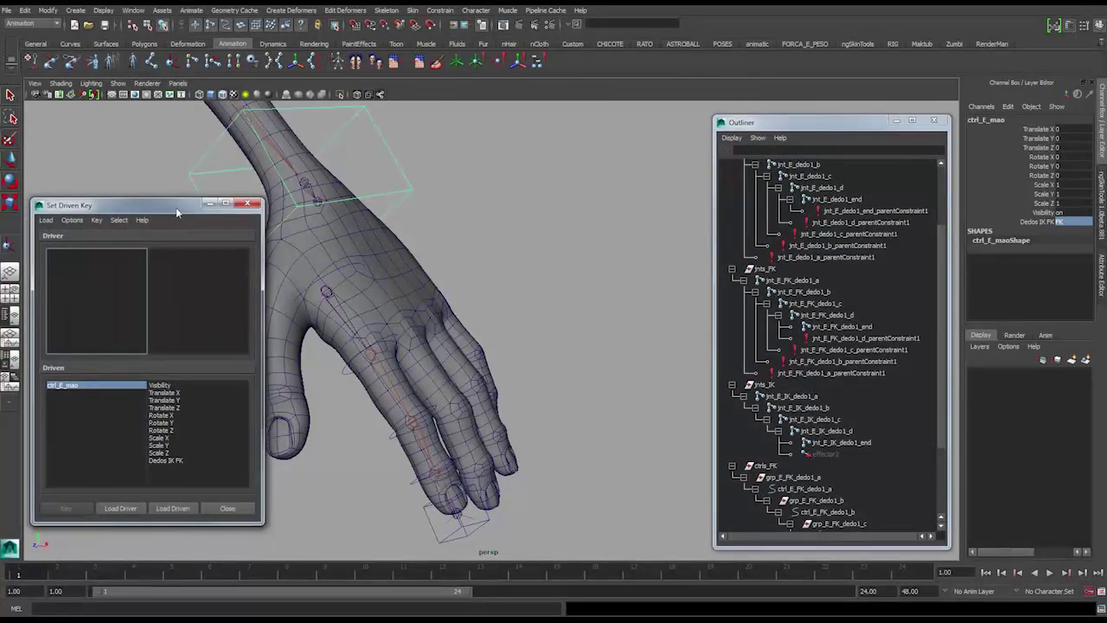
left_click_drag(178, 195, 565, 171)
left_click_drag(302, 207, 396, 199, "alt")
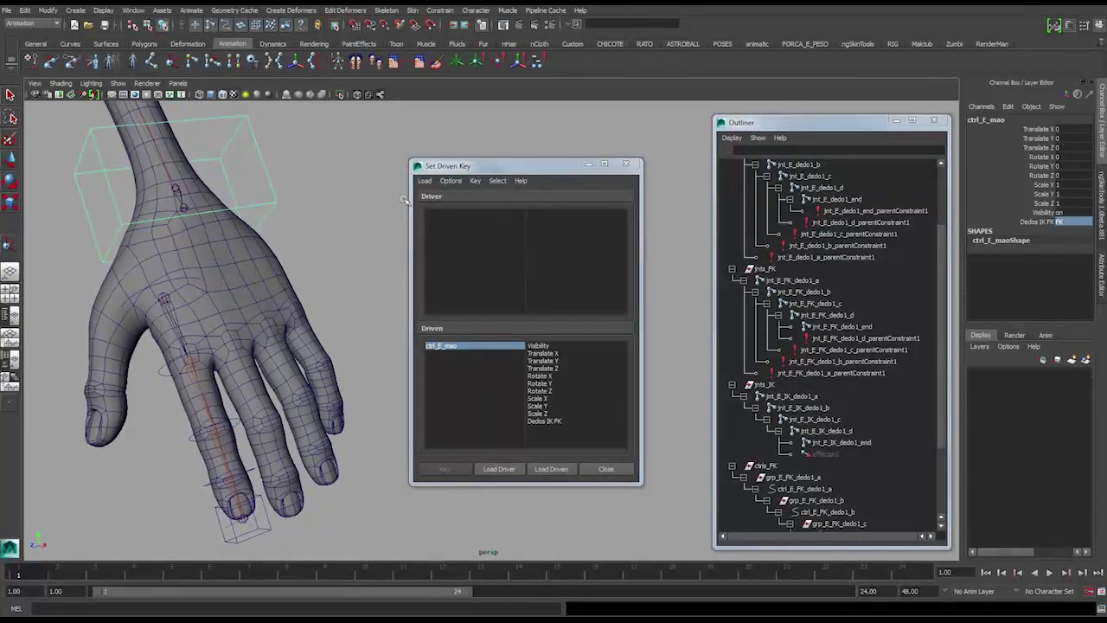
left_click_drag(304, 221, 323, 209, "alt")
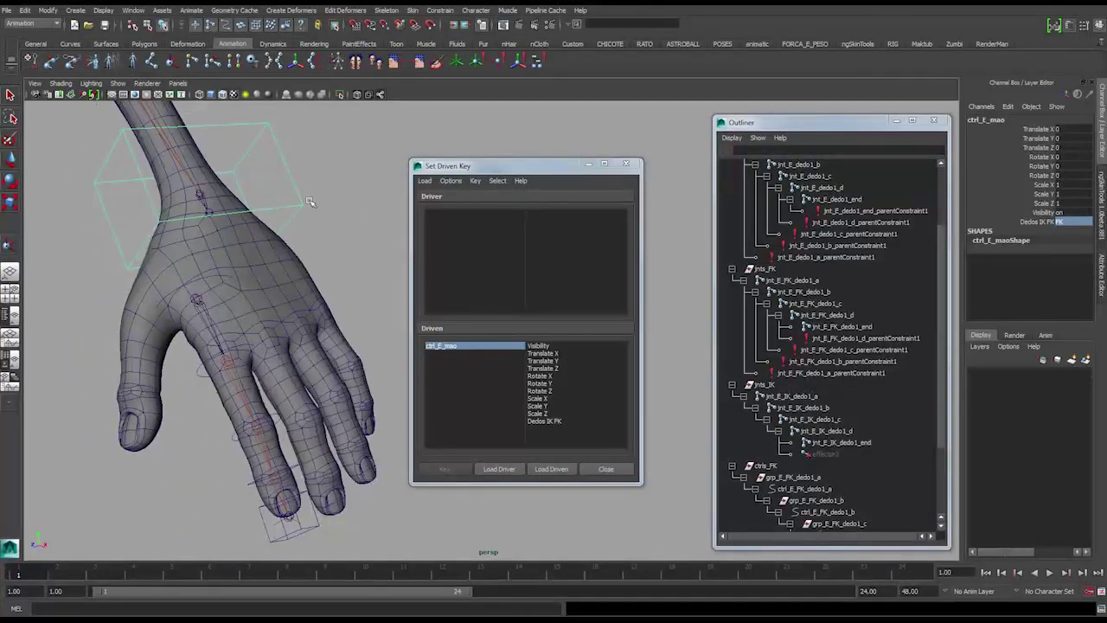
Load ctrl_E_mao as the driver and choose Dedos IK FK as the driving attribute.
left_click(498, 468)
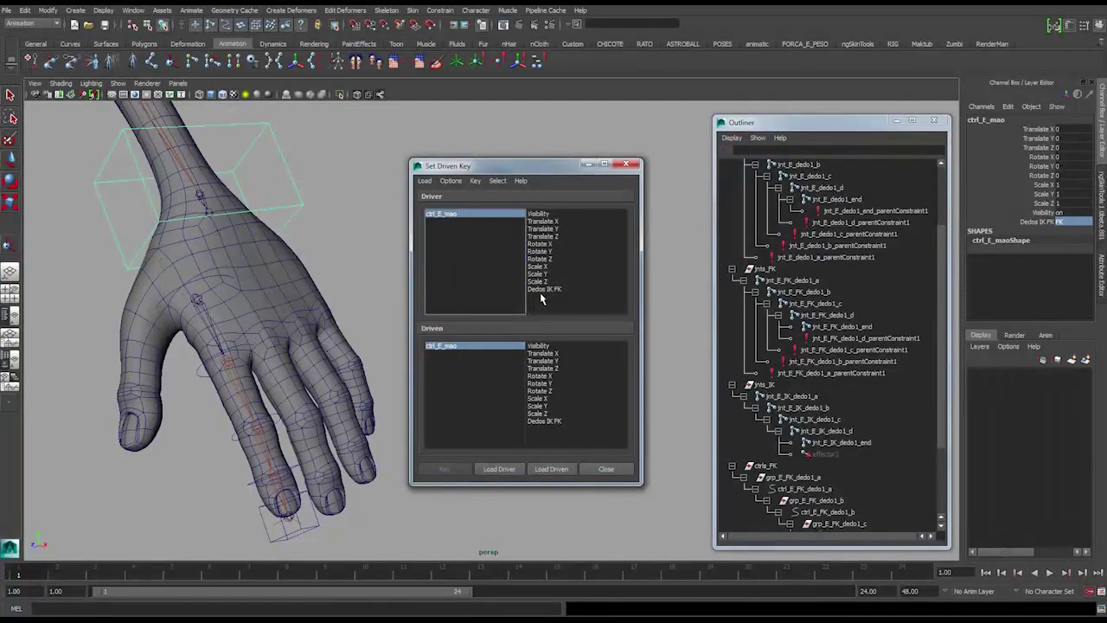
left_click(537, 290)
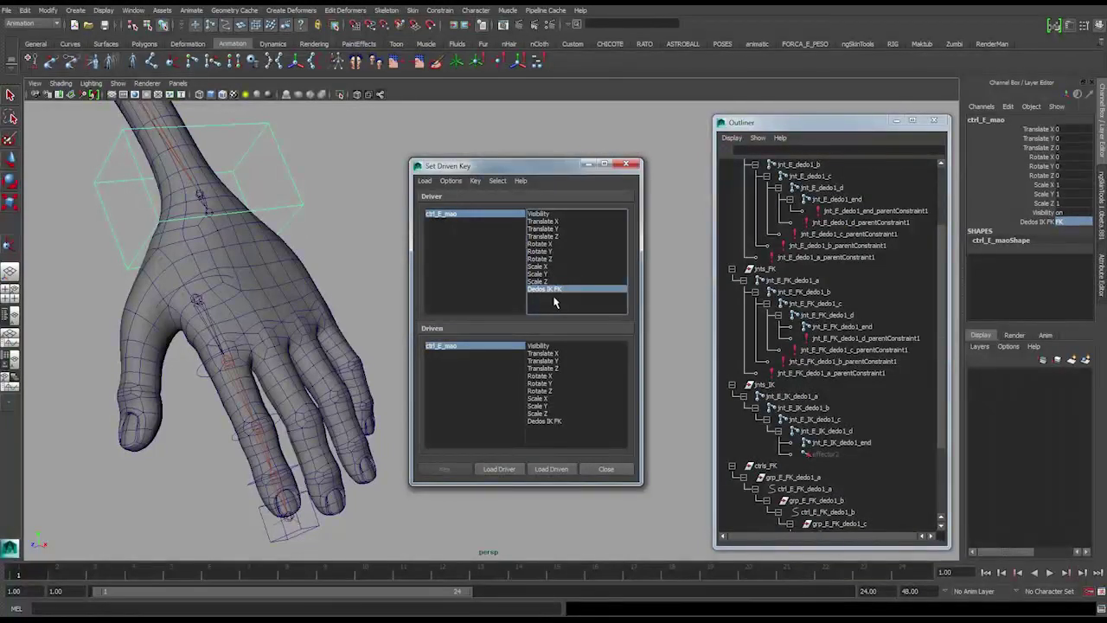
Examine the FK and IK weights on each parent constraint of the jnt_E_dedo1 skin joints, from end to a.
middle_click_drag(260, 301, 258, 271, "alt")
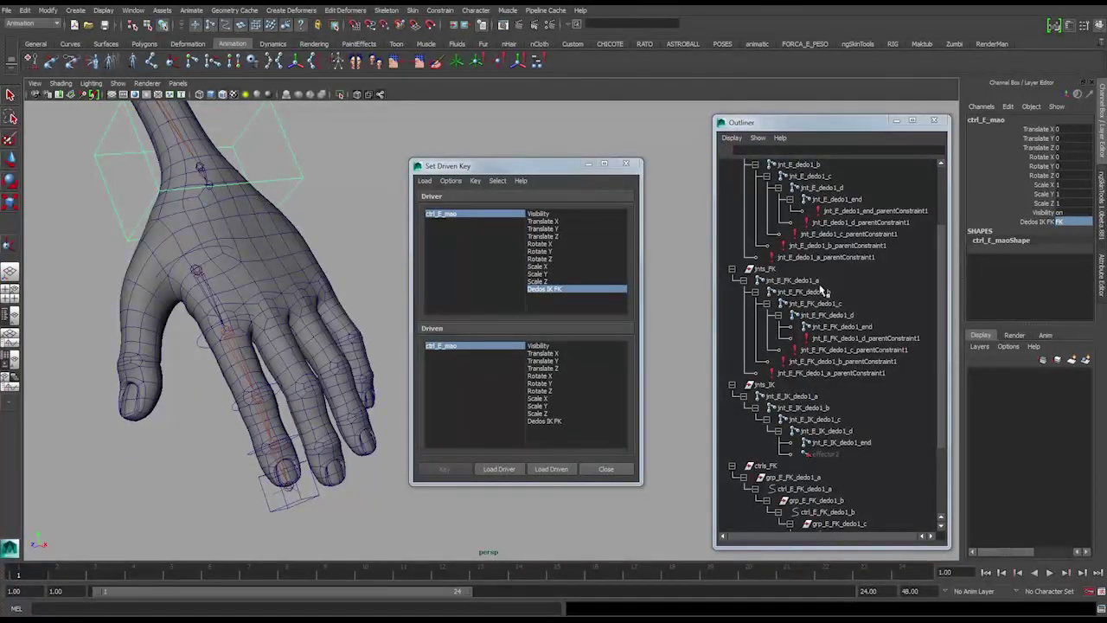
left_click(862, 211)
left_click(862, 222)
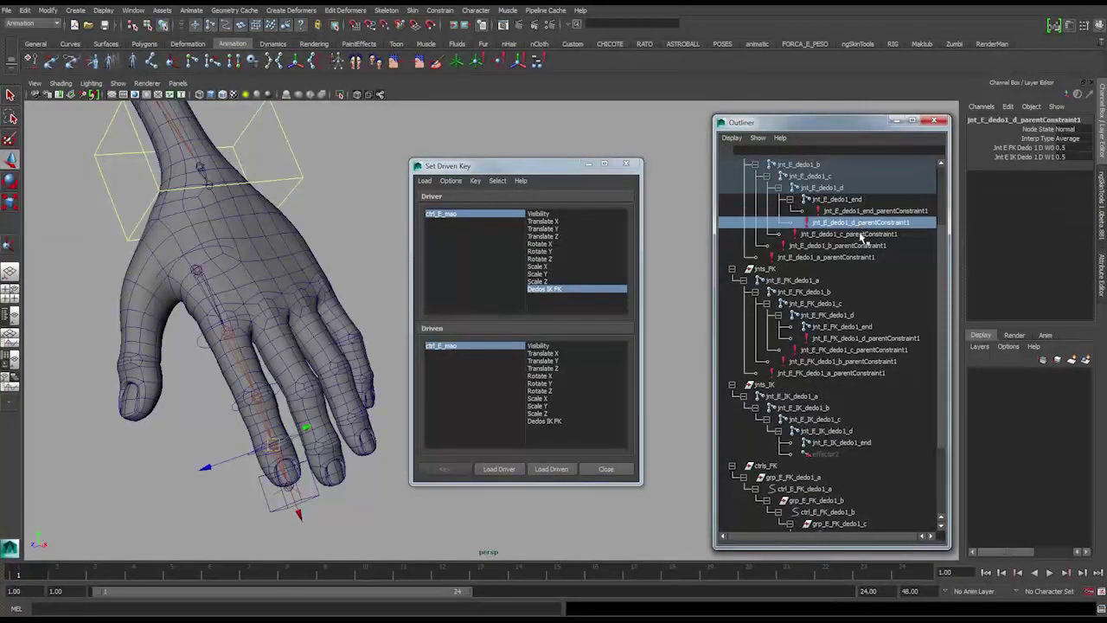
left_click(860, 235)
left_click(857, 246)
left_click(852, 257)
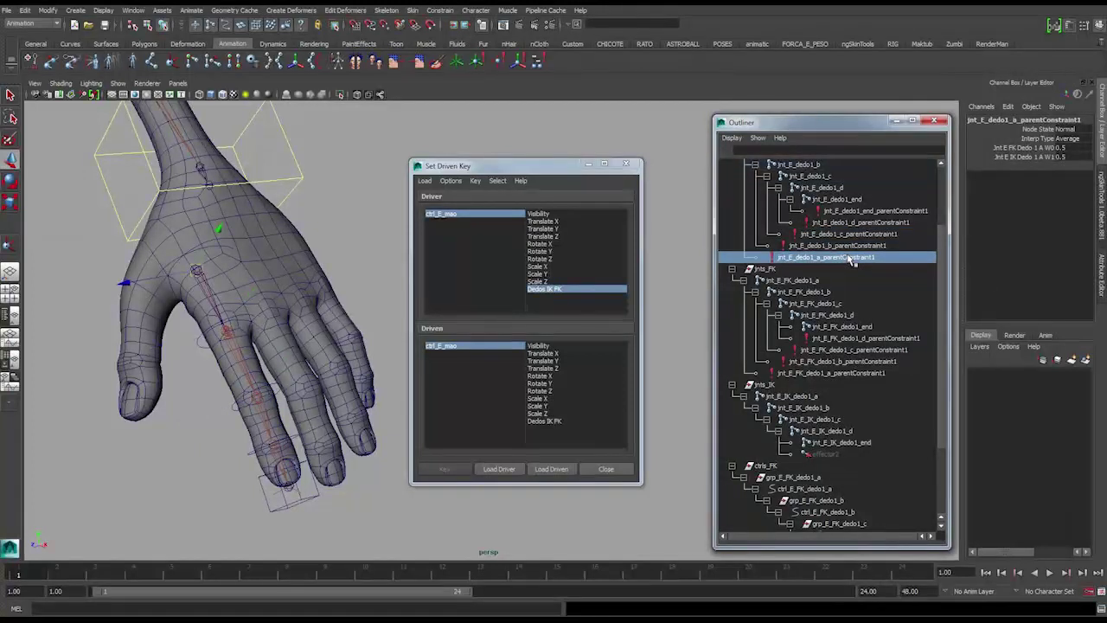
left_click(853, 212)
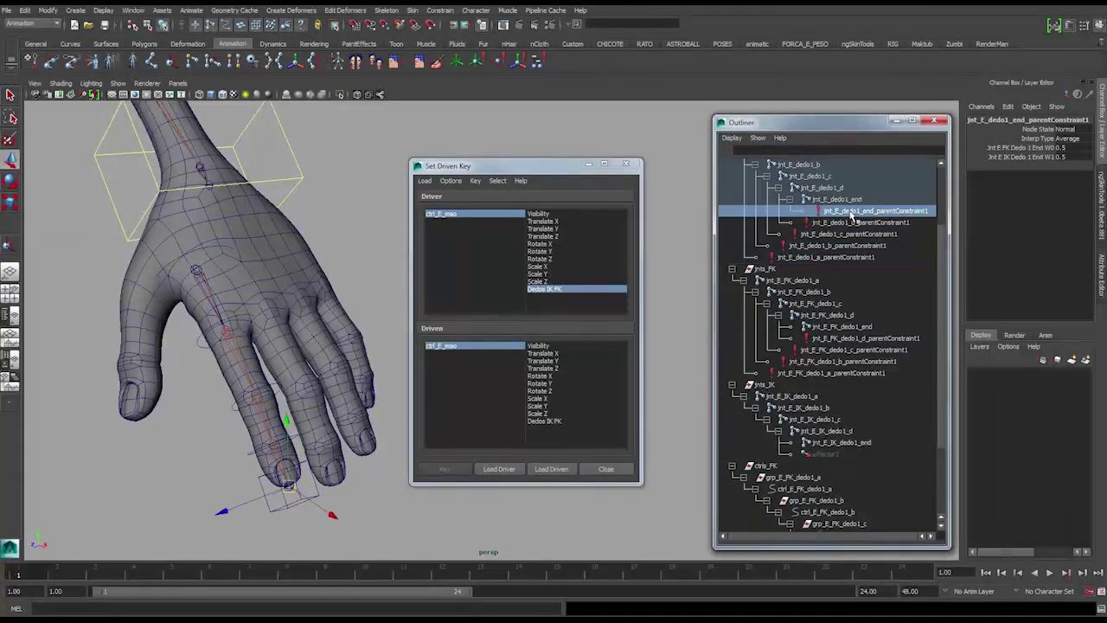
left_click(1031, 148)
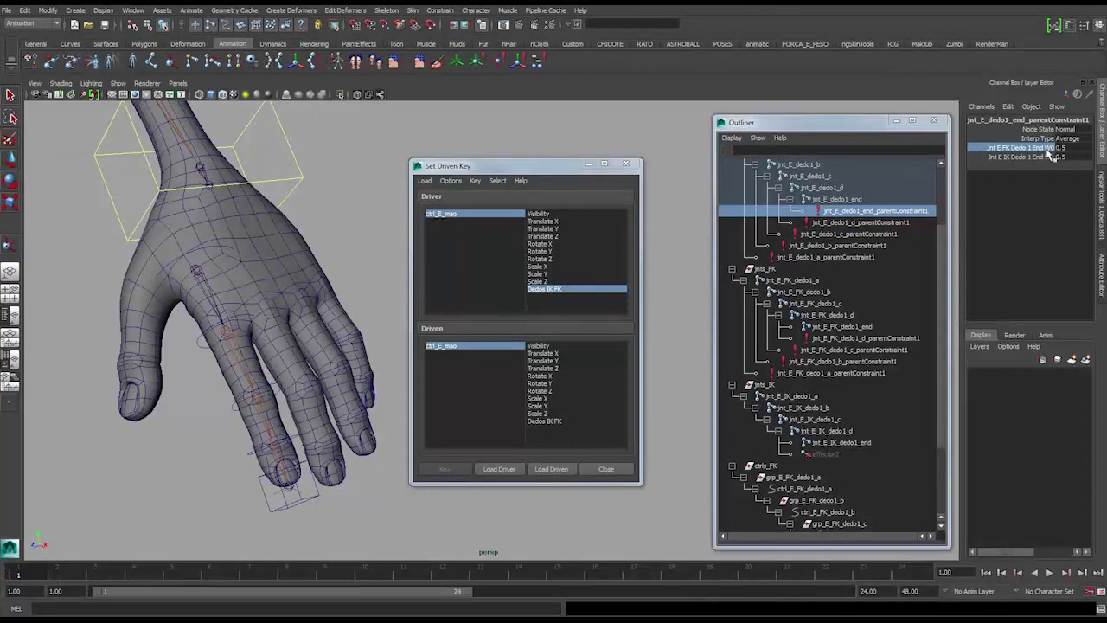
left_click(852, 223)
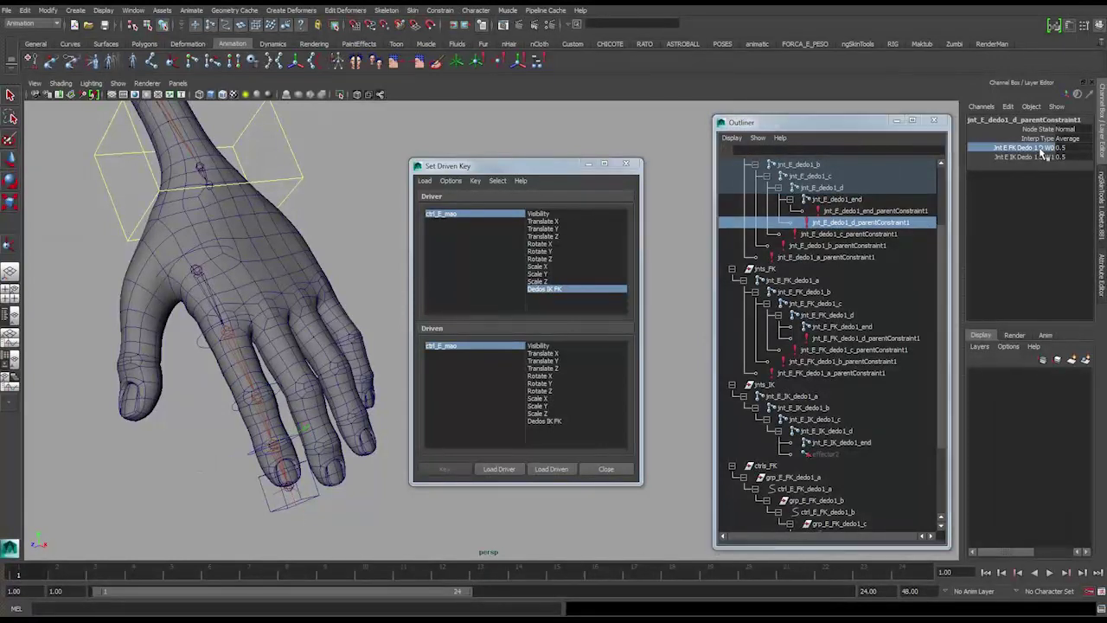
left_click(886, 234)
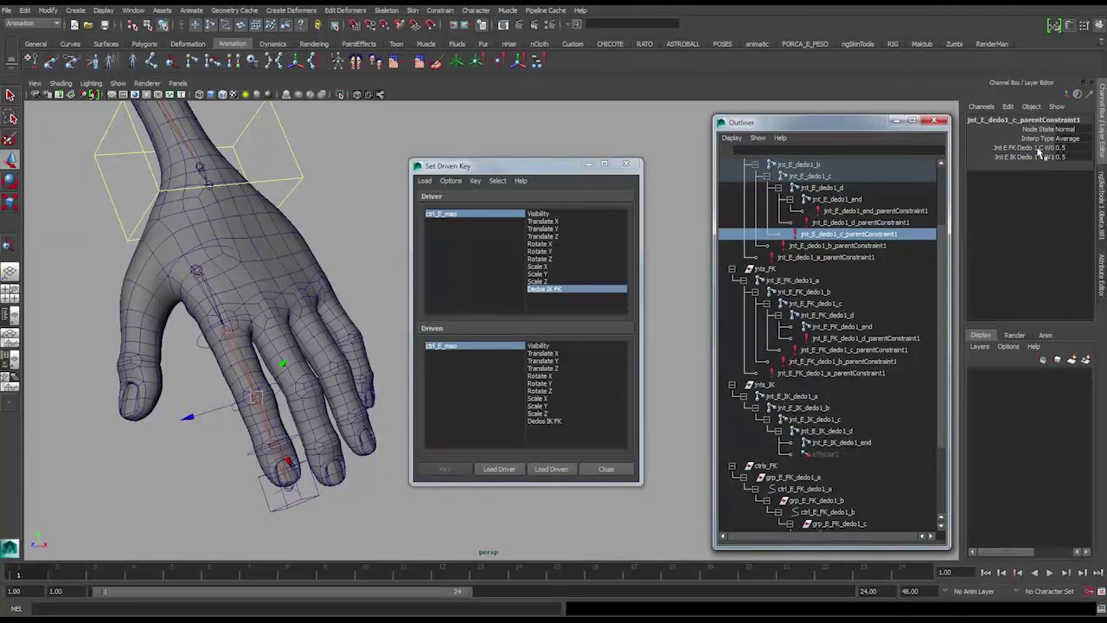
left_click(1038, 149)
left_click(880, 247)
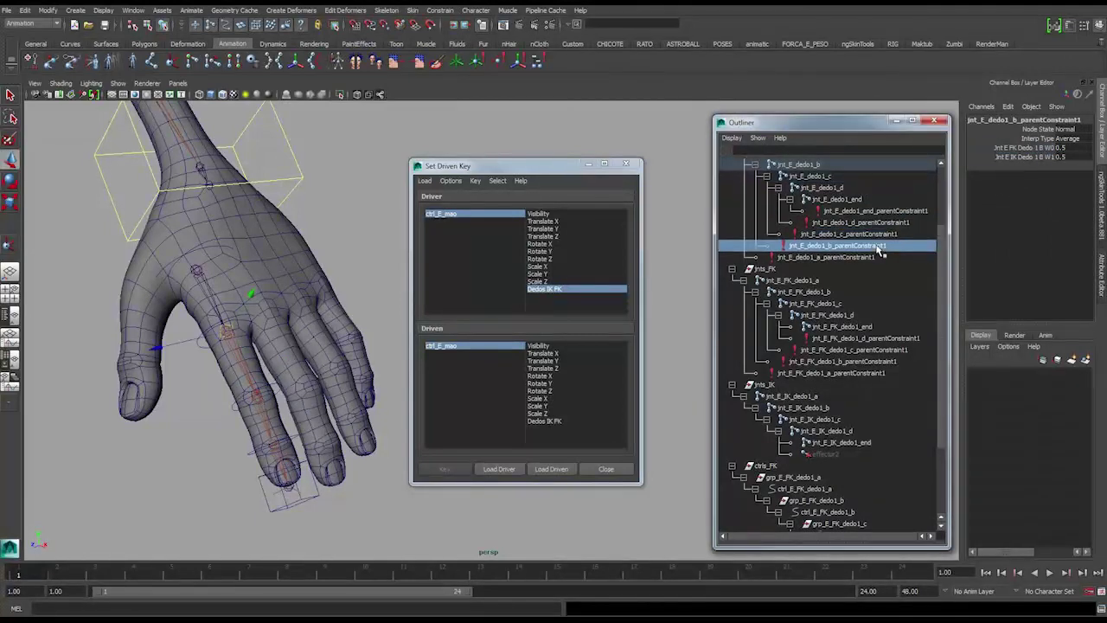
left_click(1043, 148)
left_click(1042, 157)
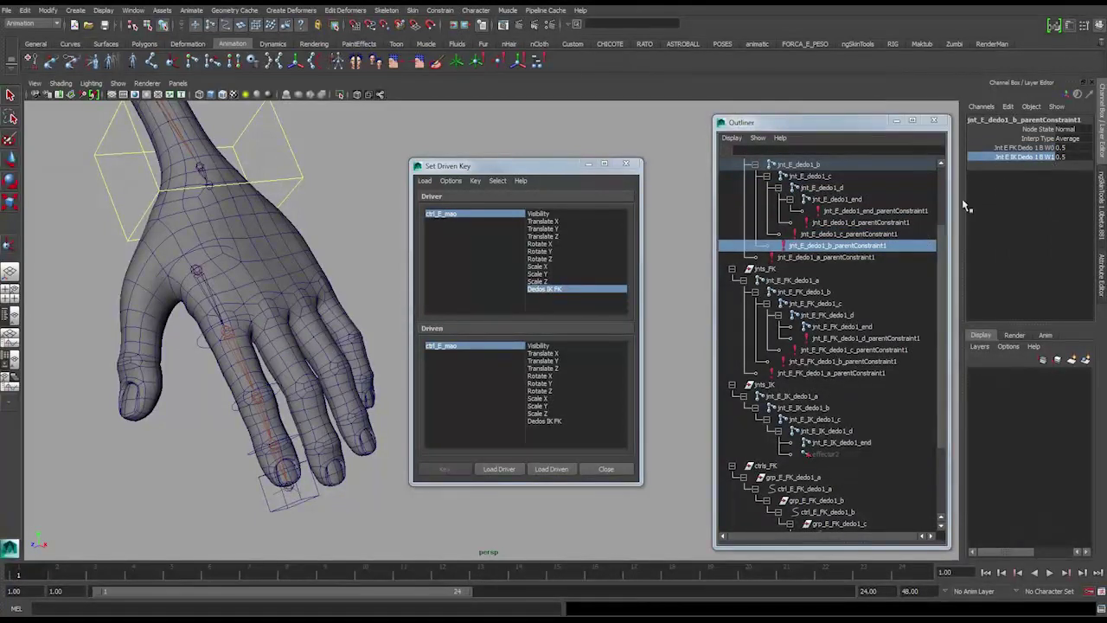
left_click(865, 257)
left_click(1042, 148)
left_click(1042, 157)
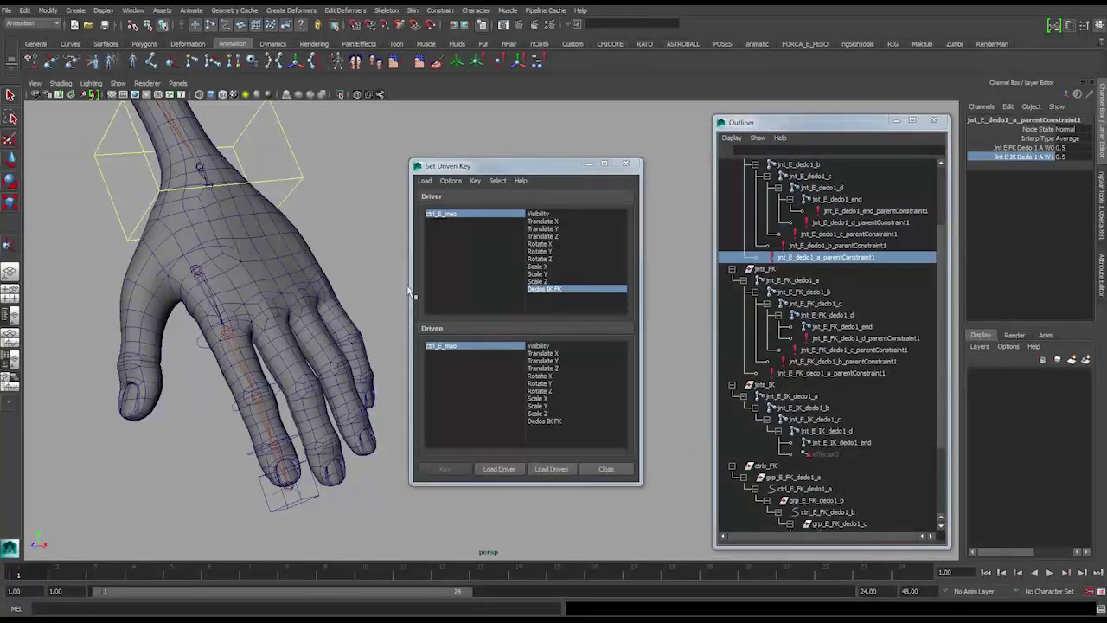
Load jnt_E_dedo1_end_parentConstraint1 as the driven object and choose its FK W0 and IK W1 weights.
left_click(874, 212)
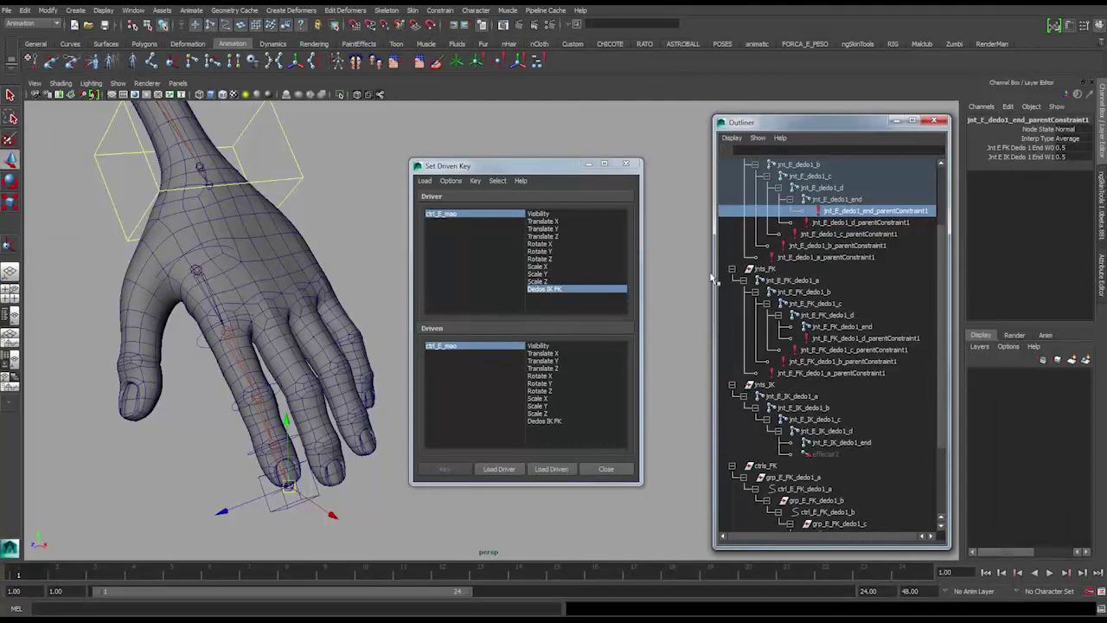
left_click(551, 468)
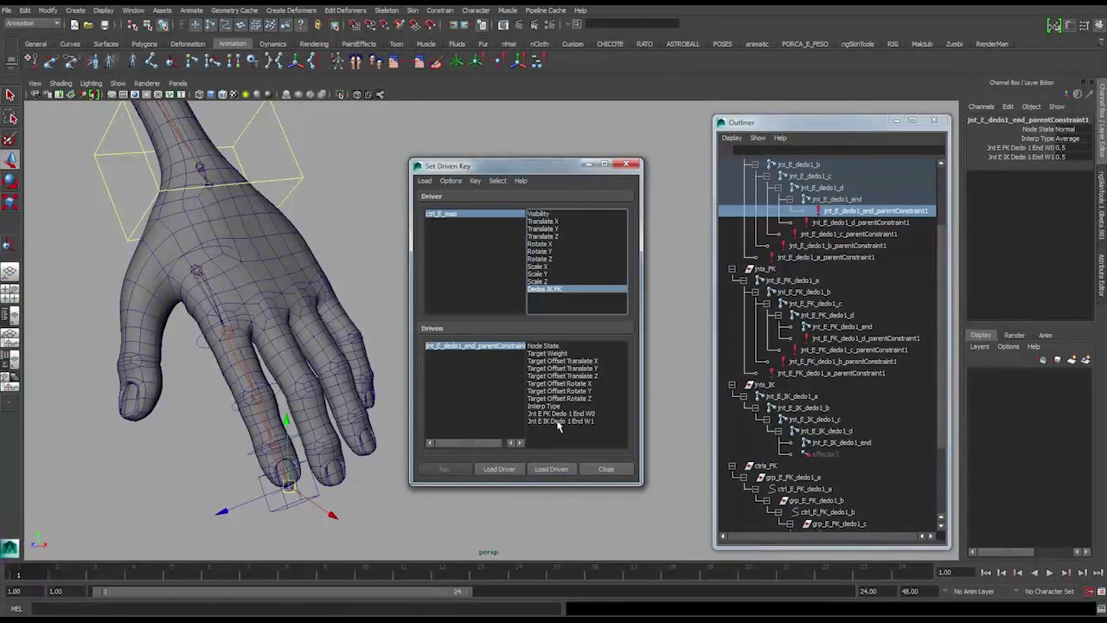
left_click(588, 422)
left_click(601, 415, "shift")
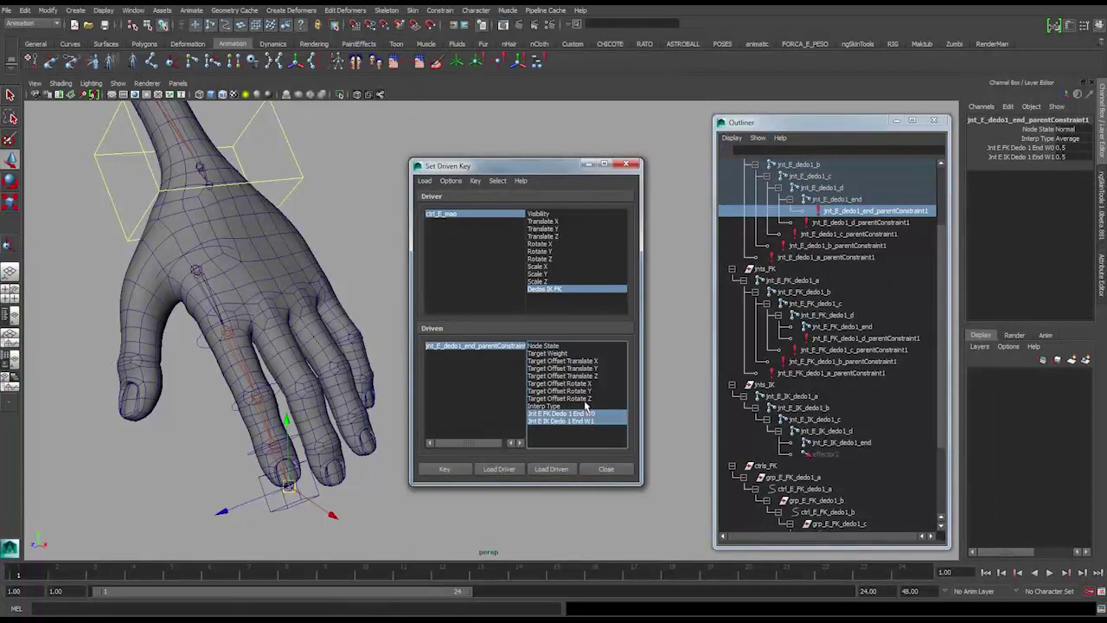
Set the end constraint's FK weight to 1 and IK weight to 0, and key both against Dedos IK FK.
left_click(482, 218)
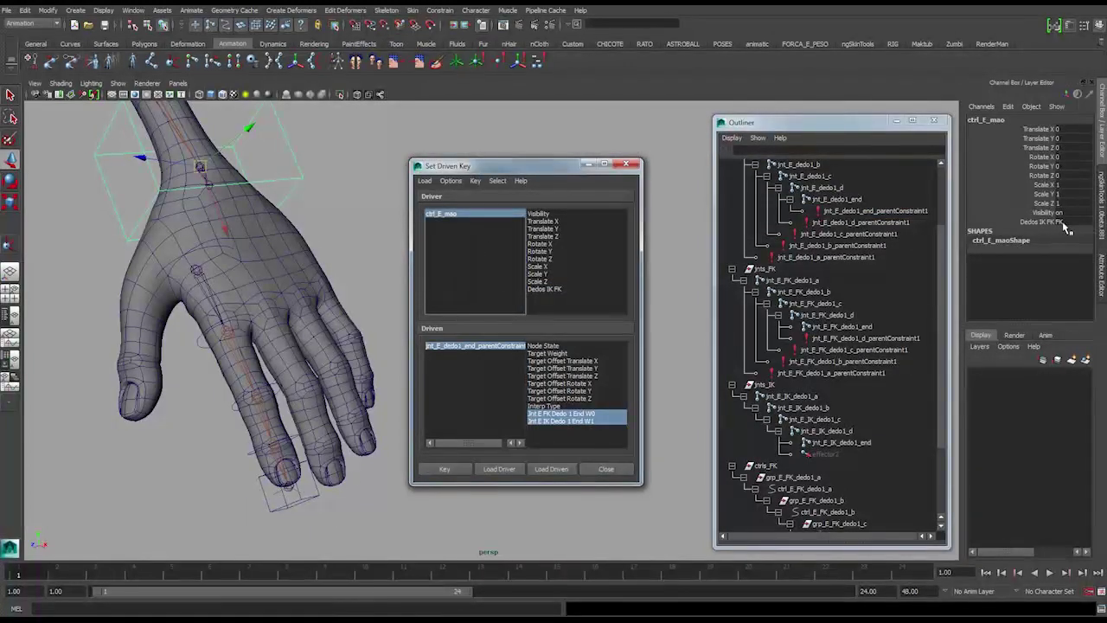
left_click(495, 347)
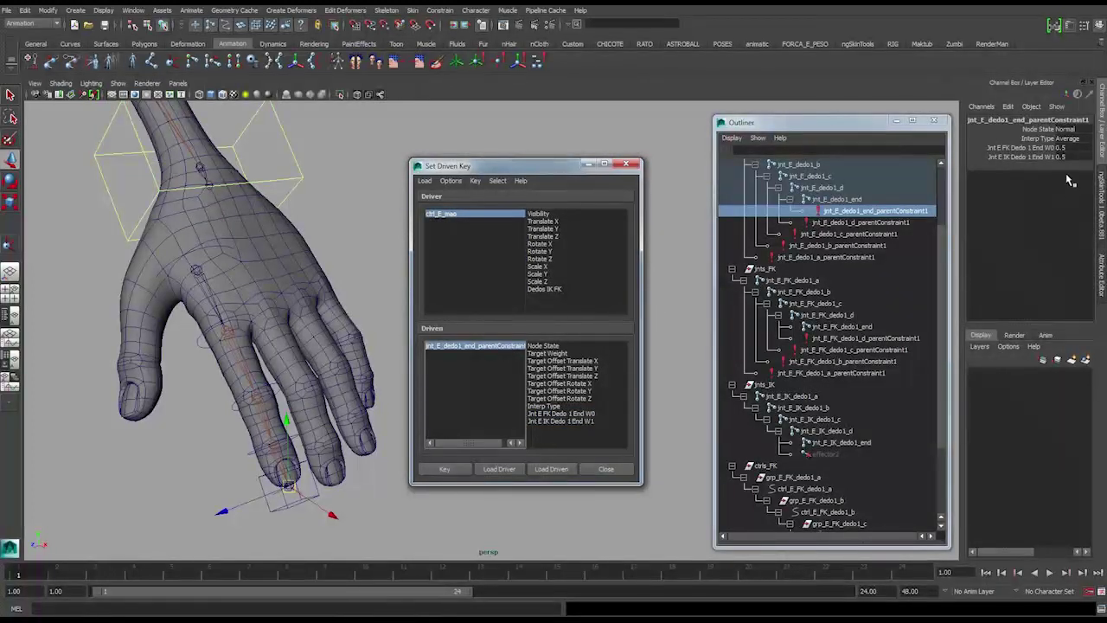
left_click(1068, 149)
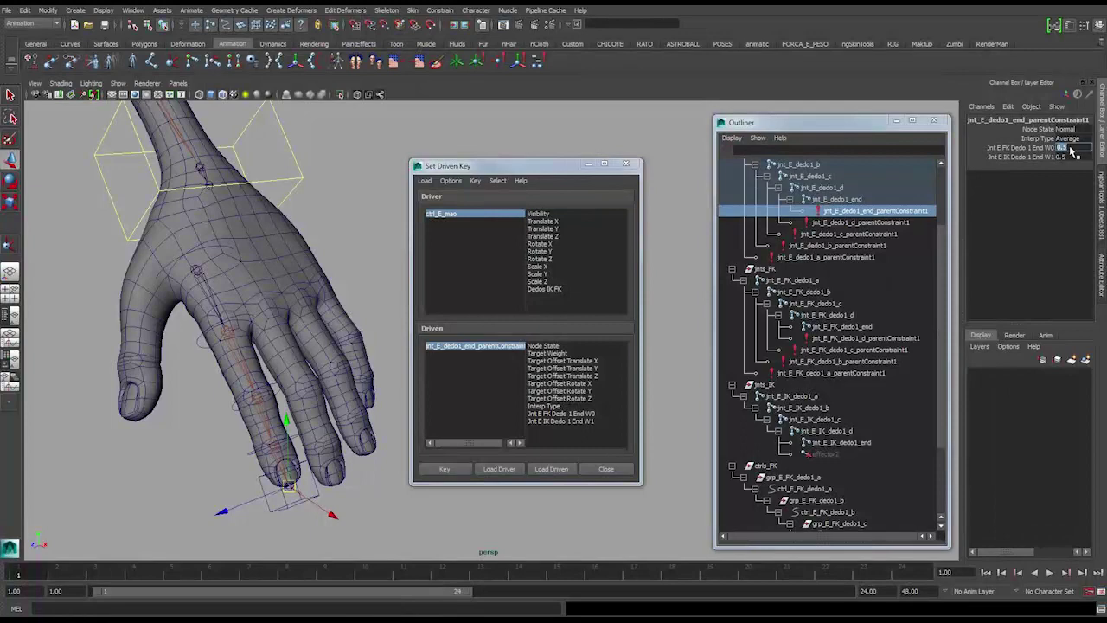
type("1")
left_click(1067, 157)
left_click(545, 288)
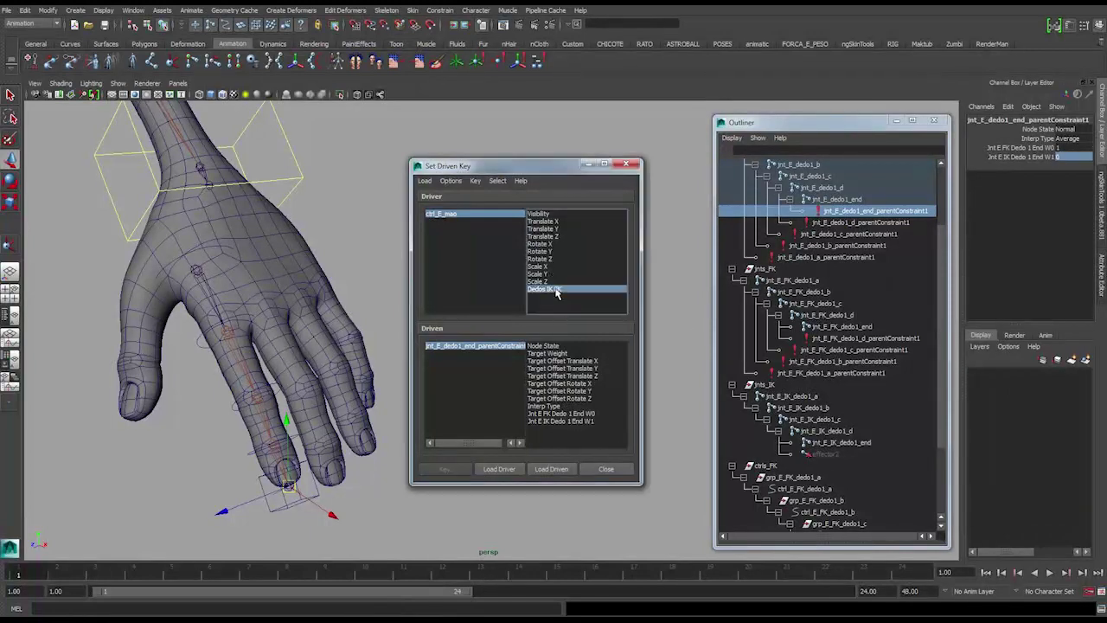
left_click(585, 414)
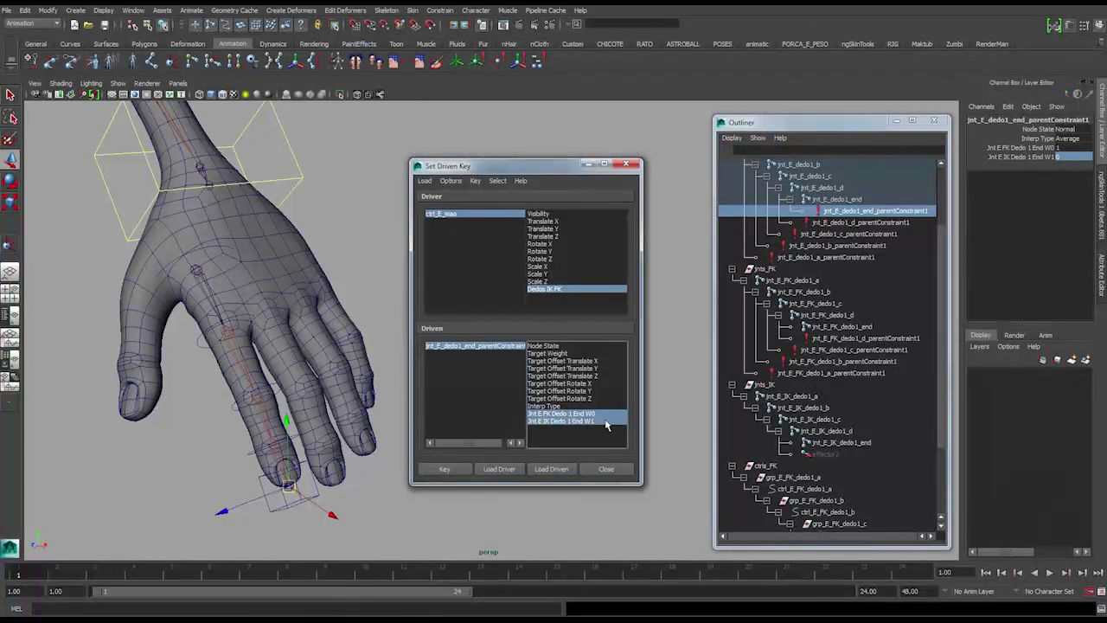
left_click(445, 470)
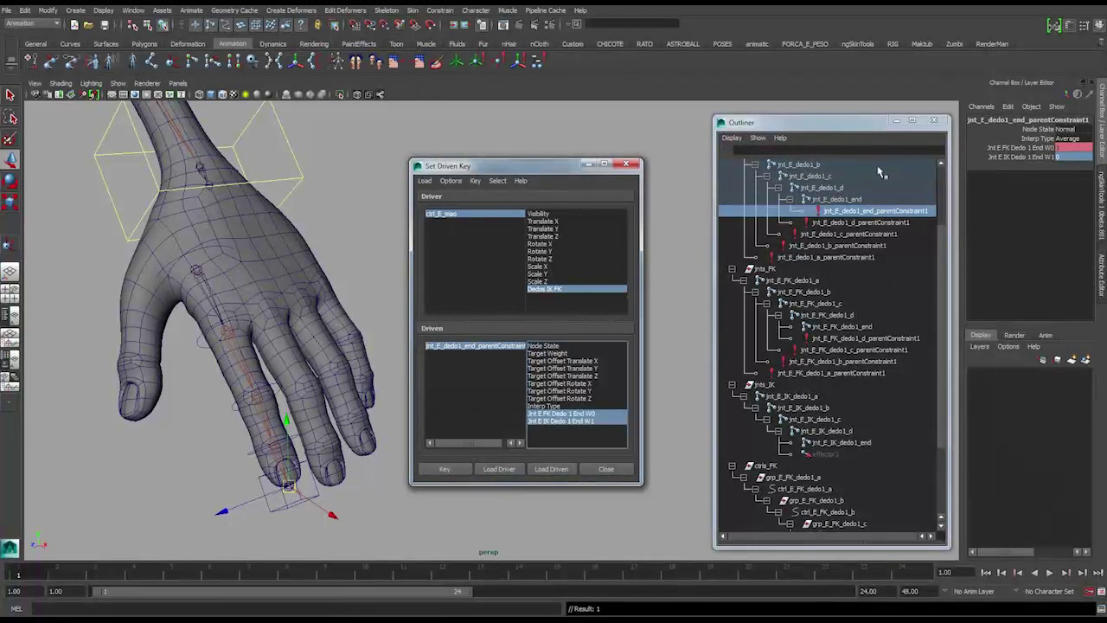
Load jnt_E_dedo1_d_parentConstraint1 as driven and key its FK weight at 1 and IK weight at 0 against Dedos IK FK.
left_click(847, 224)
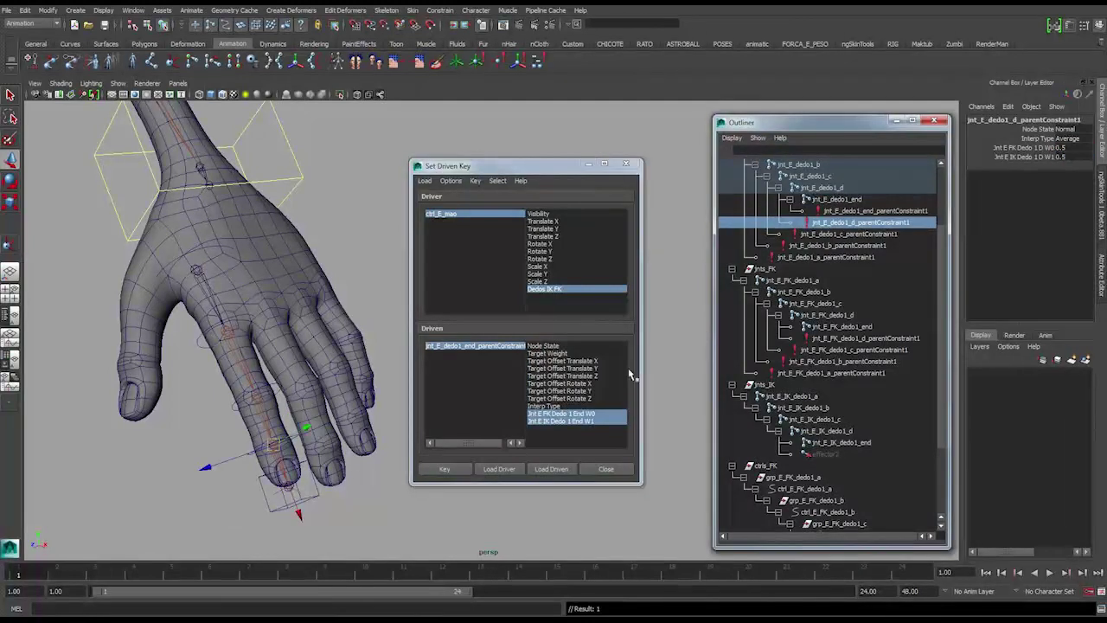
left_click(553, 469)
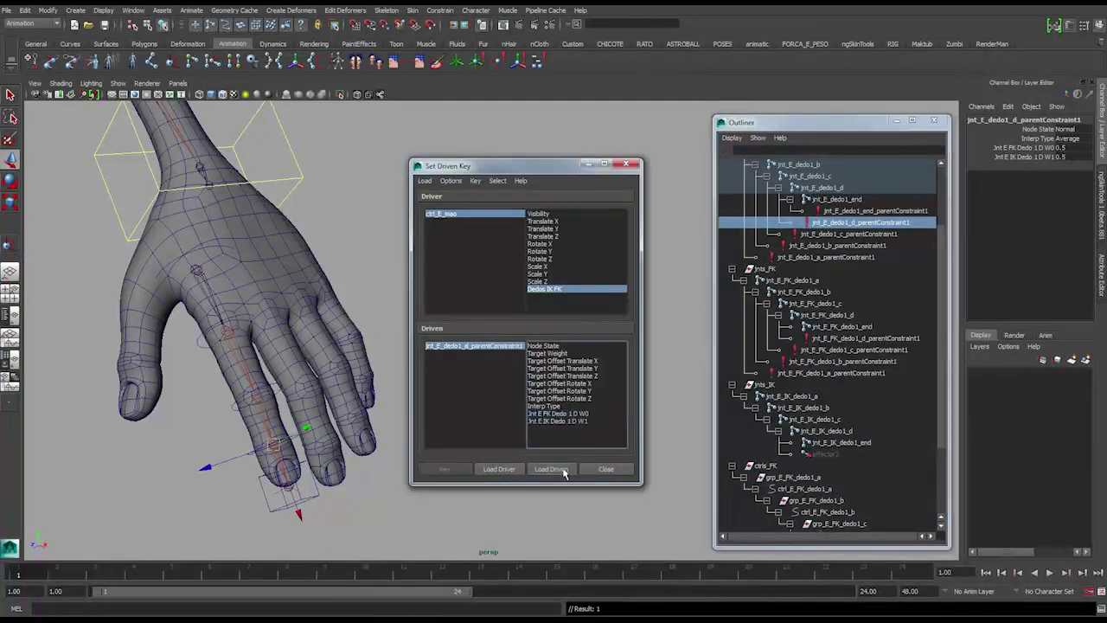
left_click(582, 413)
left_click(581, 421, "shift")
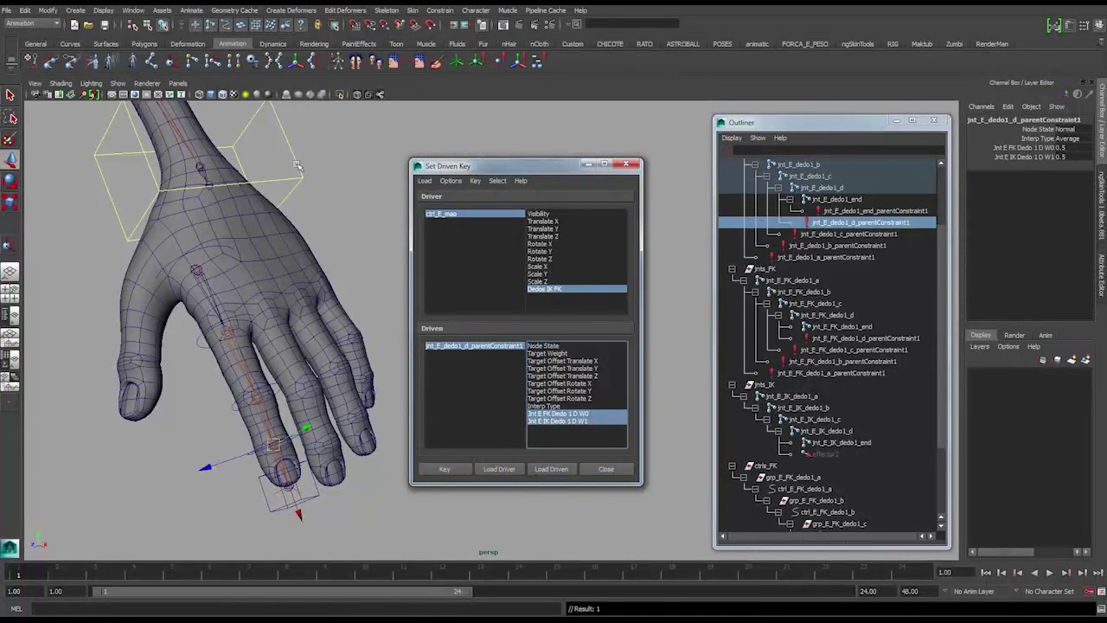
left_click(1071, 148)
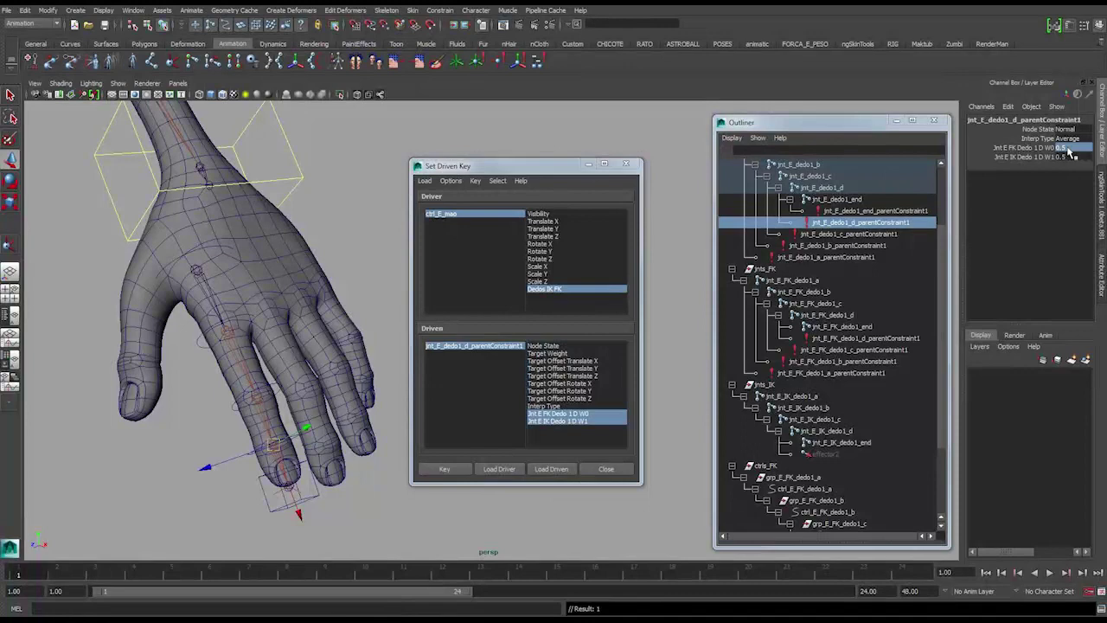
type("1")
left_click(1073, 156)
type("0")
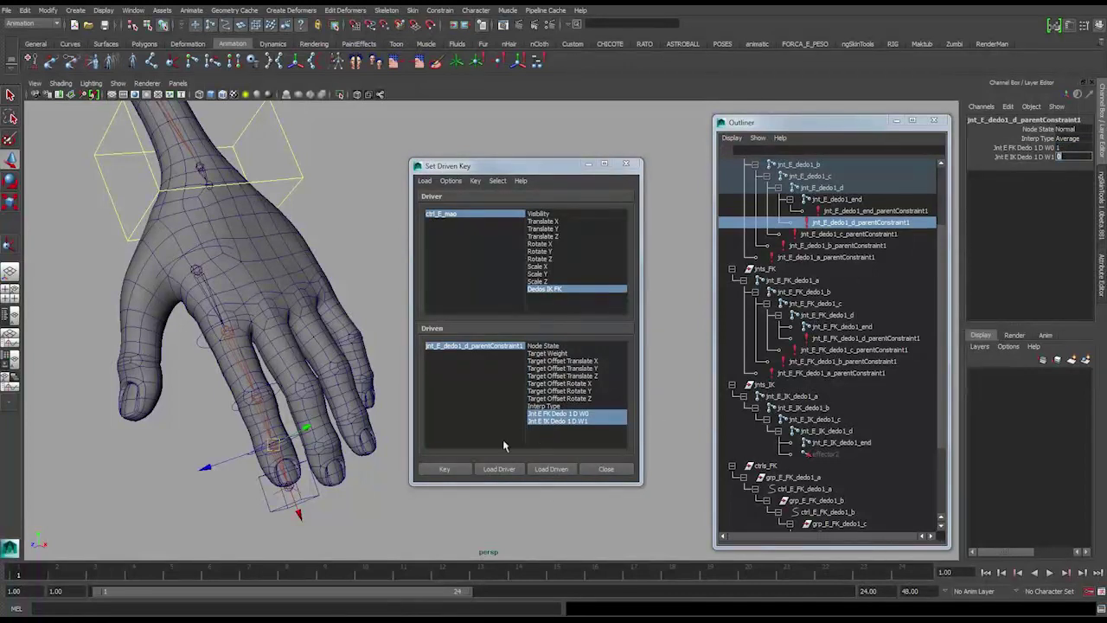
left_click(458, 469)
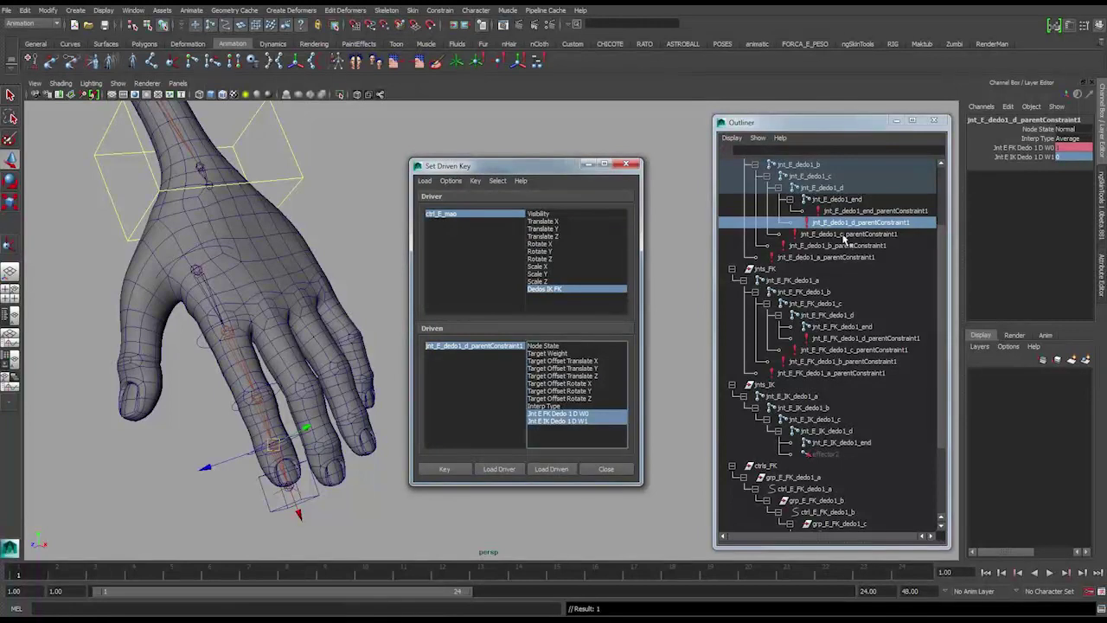
Load jnt_E_dedo1_c_parentConstraint1 as driven and key its FK weight at 1 and IK weight at 0 against Dedos IK FK.
left_click(835, 237)
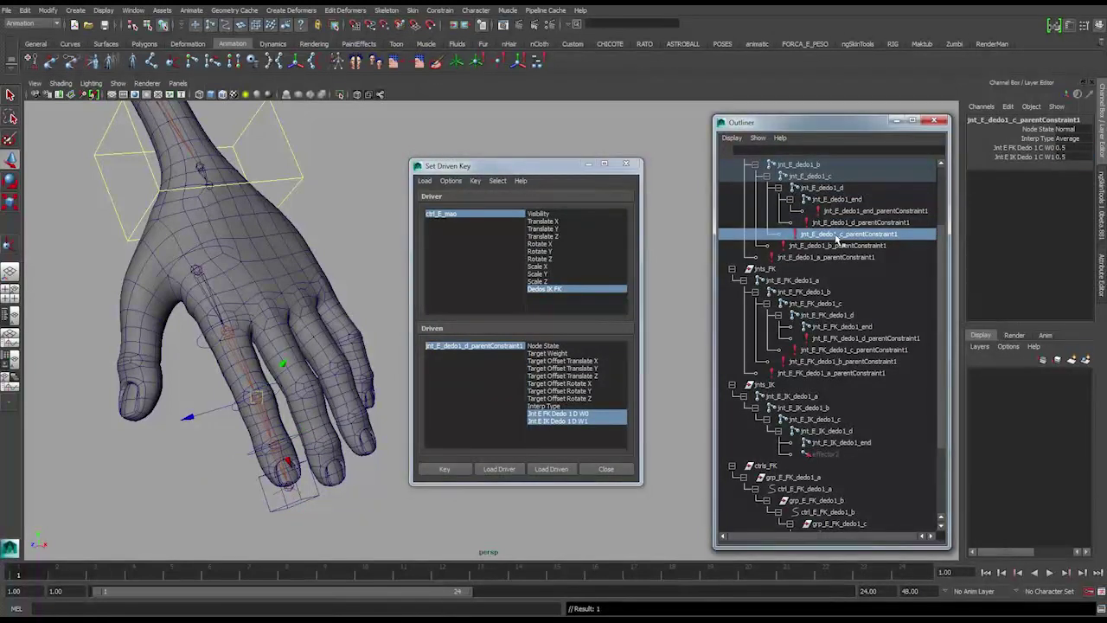
left_click(551, 469)
left_click_drag(569, 414, 575, 422)
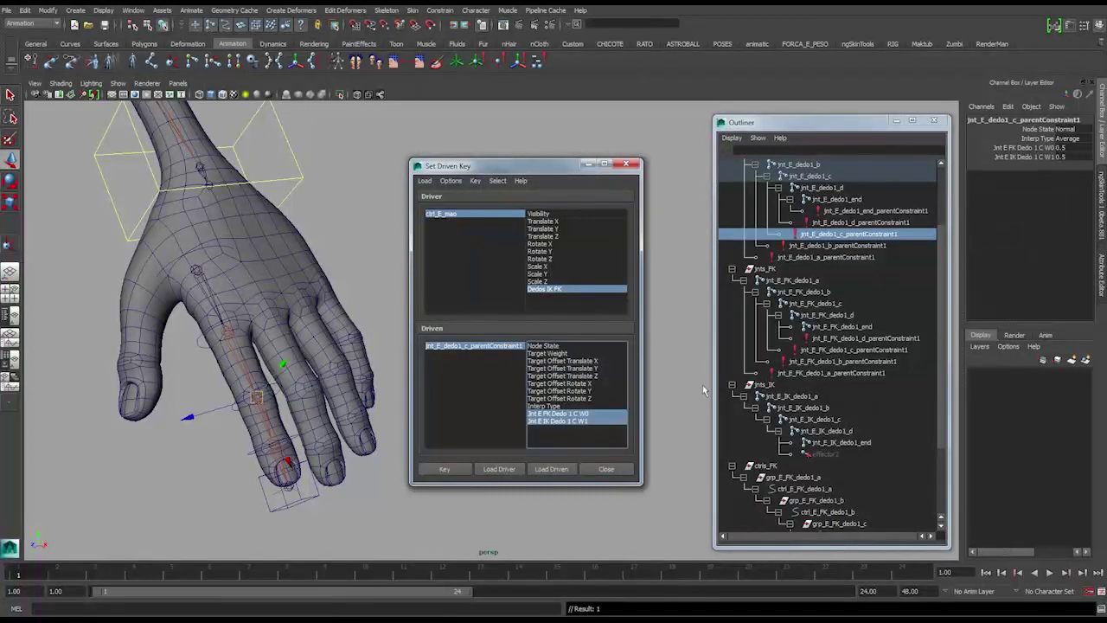
left_click(1073, 149)
type("1")
key("Return")
left_click(1071, 158)
type("0")
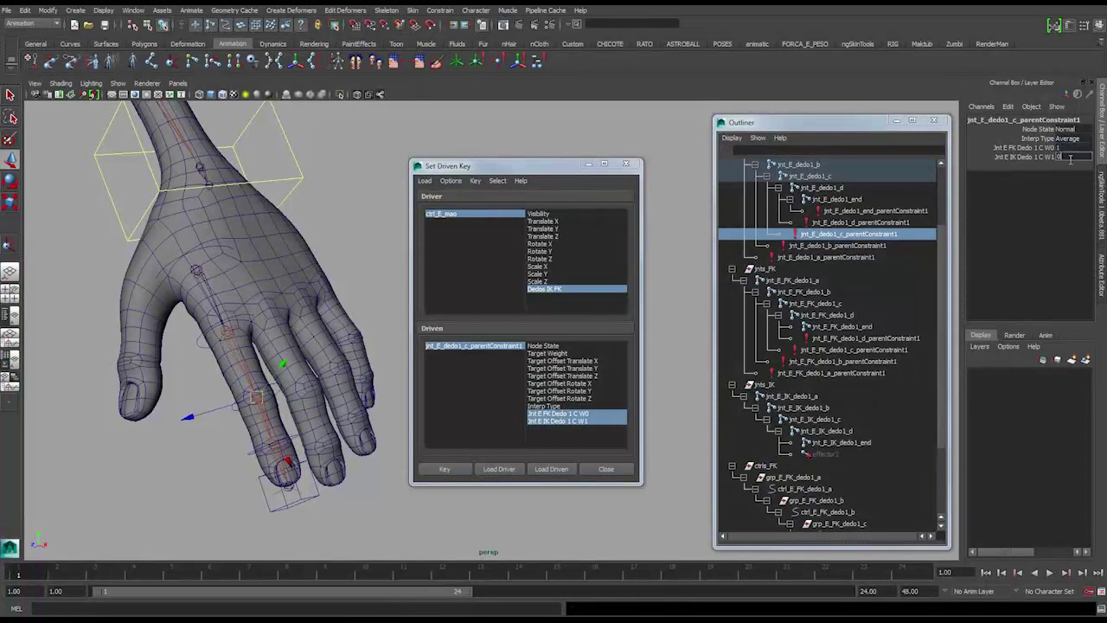
left_click(447, 472)
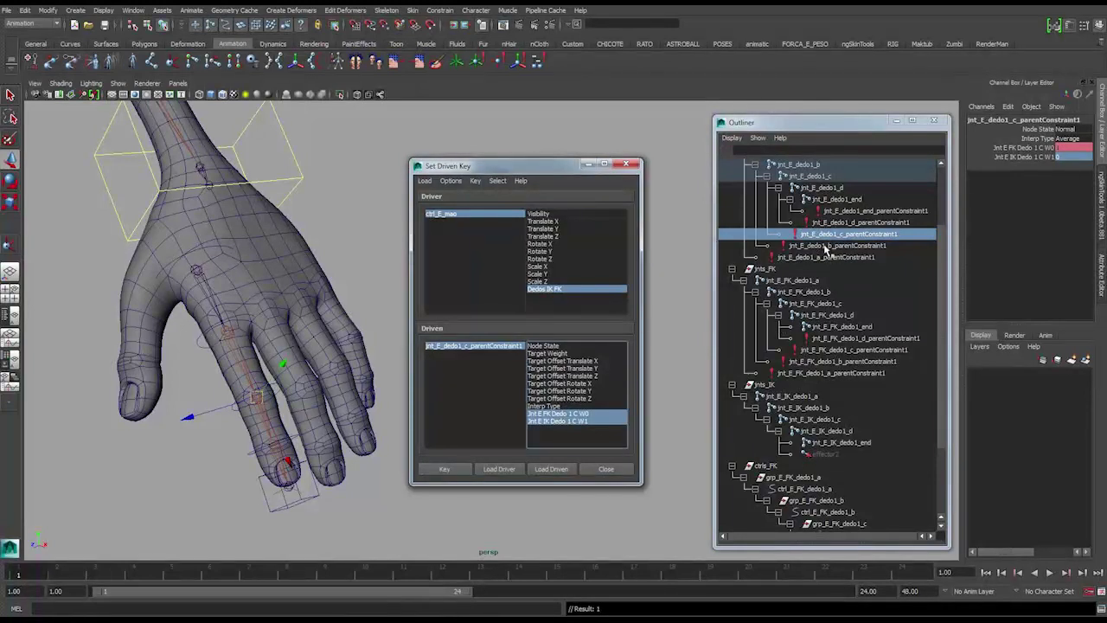
Review the skin joints' parent constraints in the hierarchy, and switch Dedos IK FK on ctrl_E_mao to IK.
left_click(827, 246)
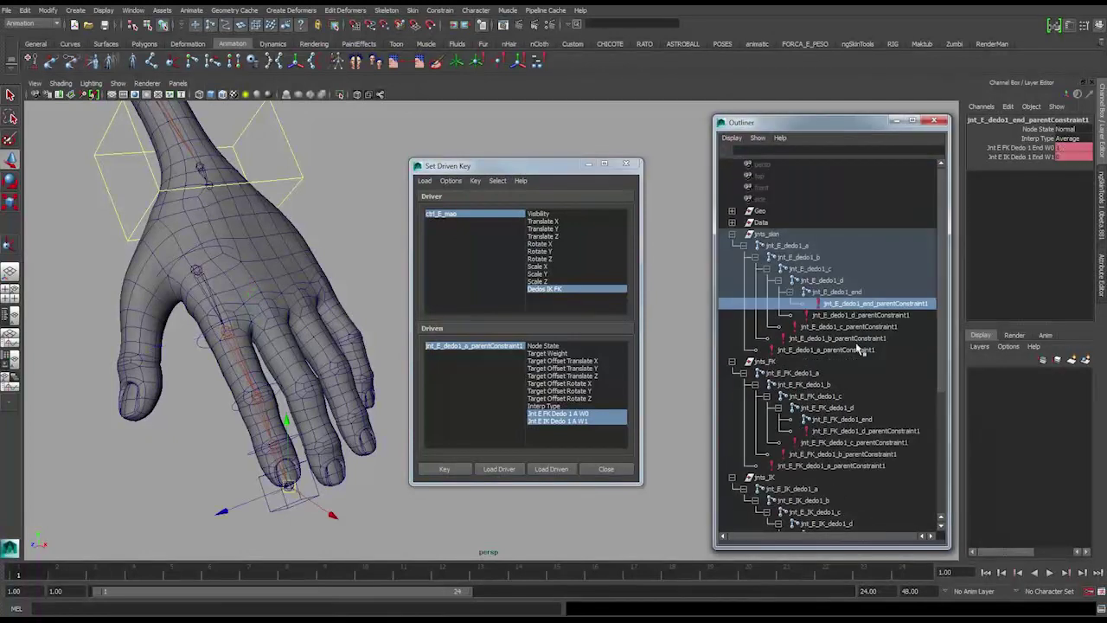
left_click(859, 349, "shift")
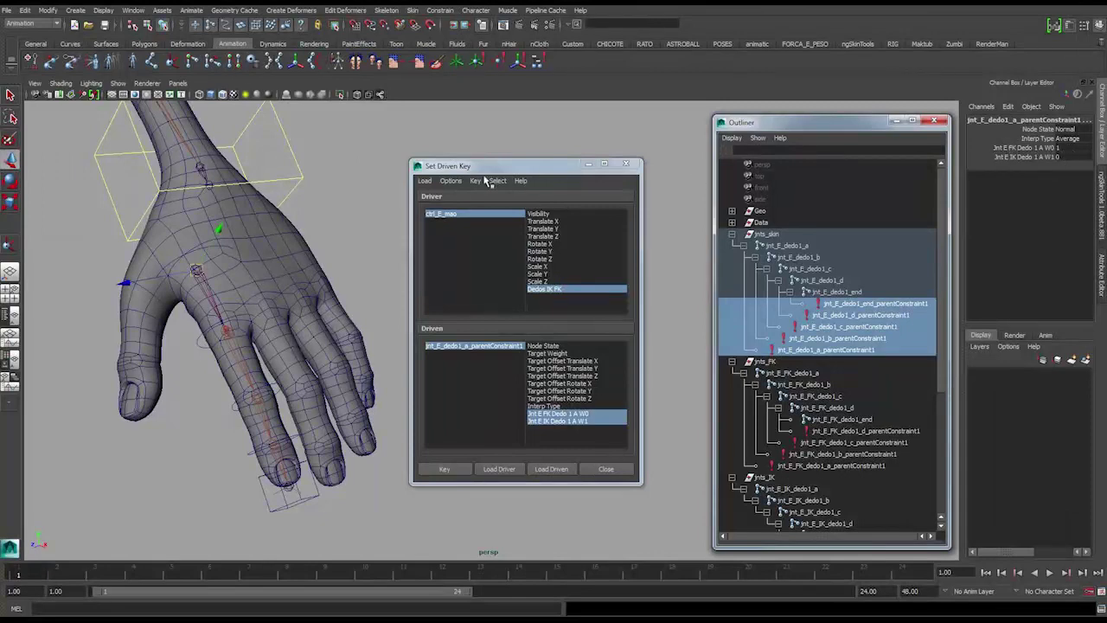
left_click(288, 157)
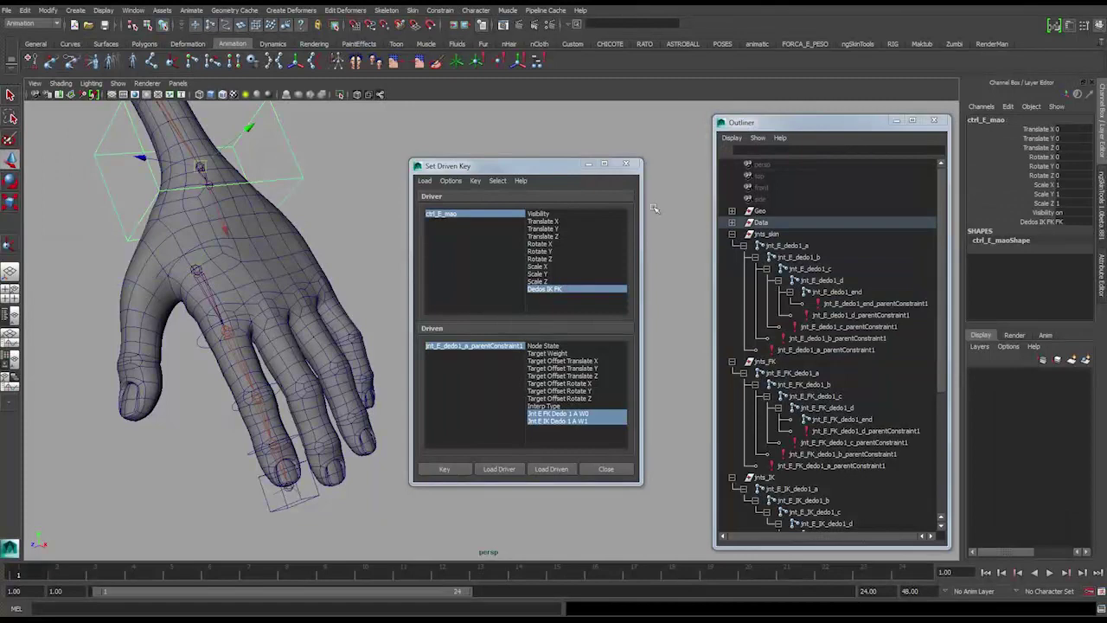
left_click(1073, 222)
left_click(1077, 245)
Load jnt_E_dedo1_end_parentConstraint1 as driven and key its FK weight at 0 and IK weight at 1 against Dedos IK FK.
left_click(886, 305)
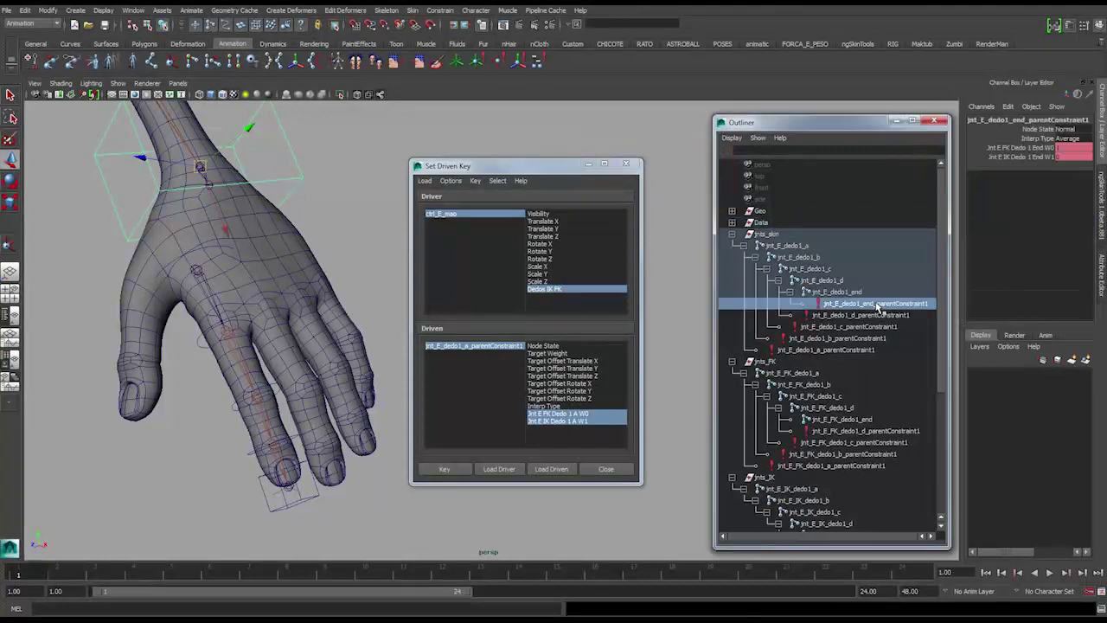
left_click(558, 469)
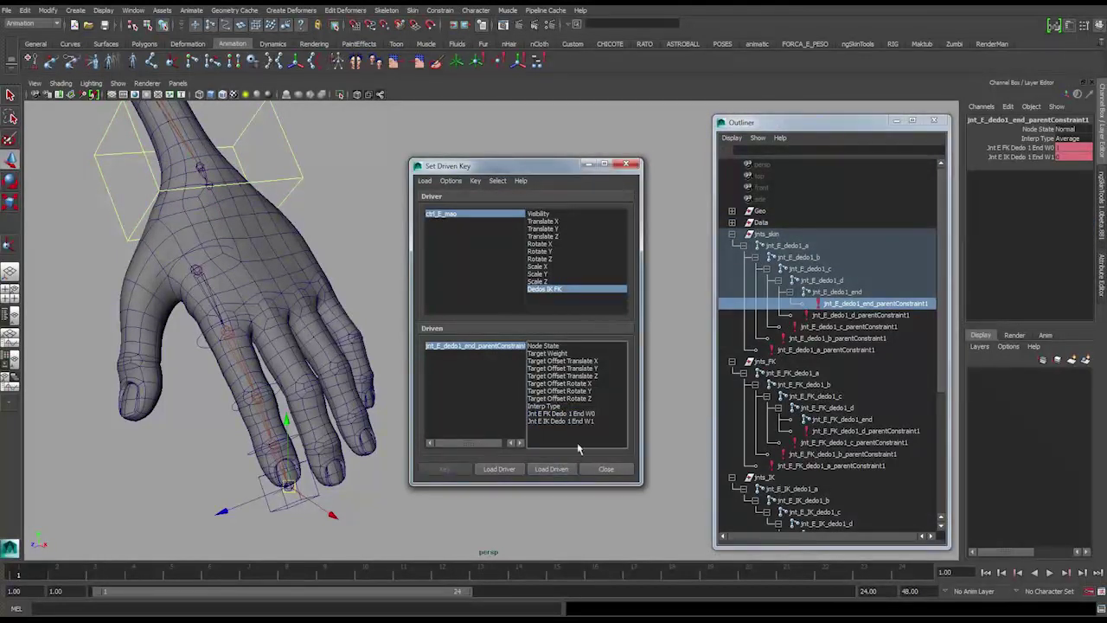
left_click_drag(582, 415, 588, 423)
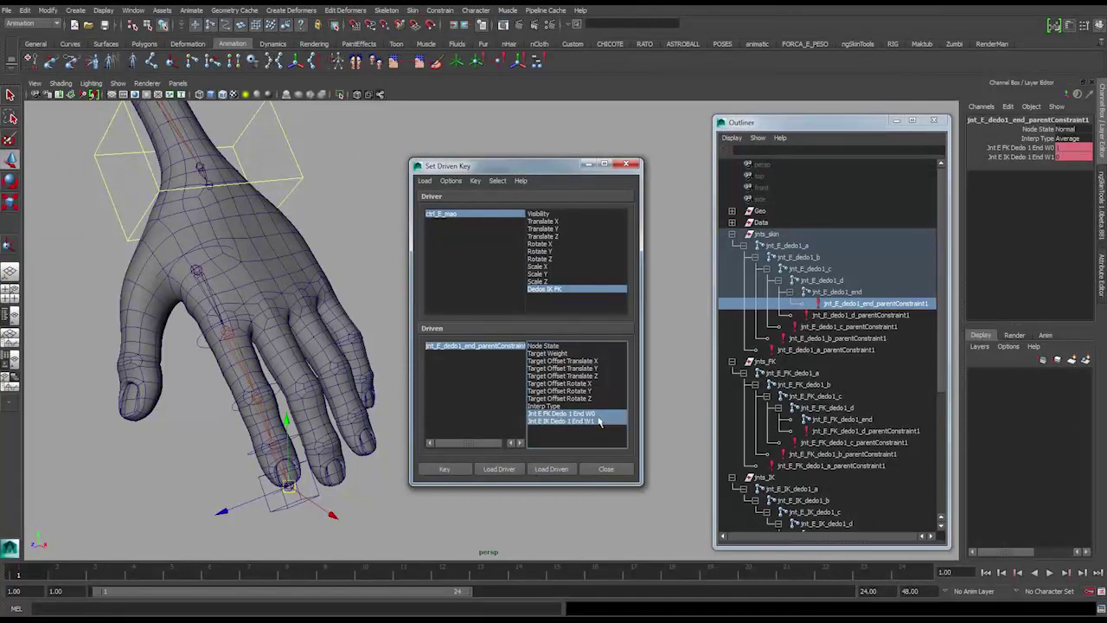
double_click(1071, 148)
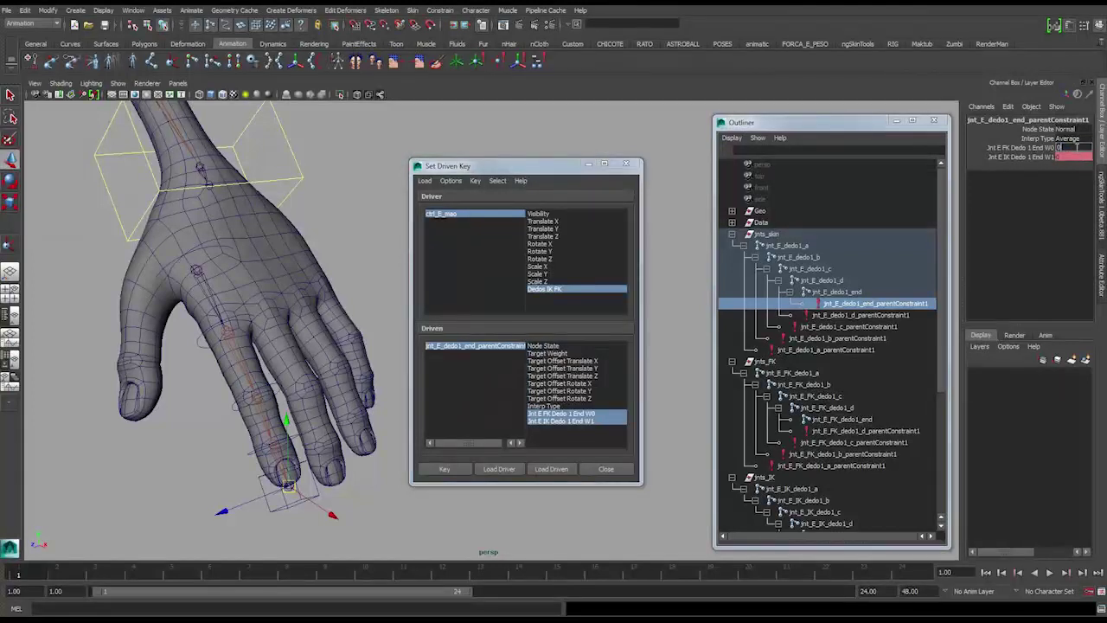
double_click(1071, 157)
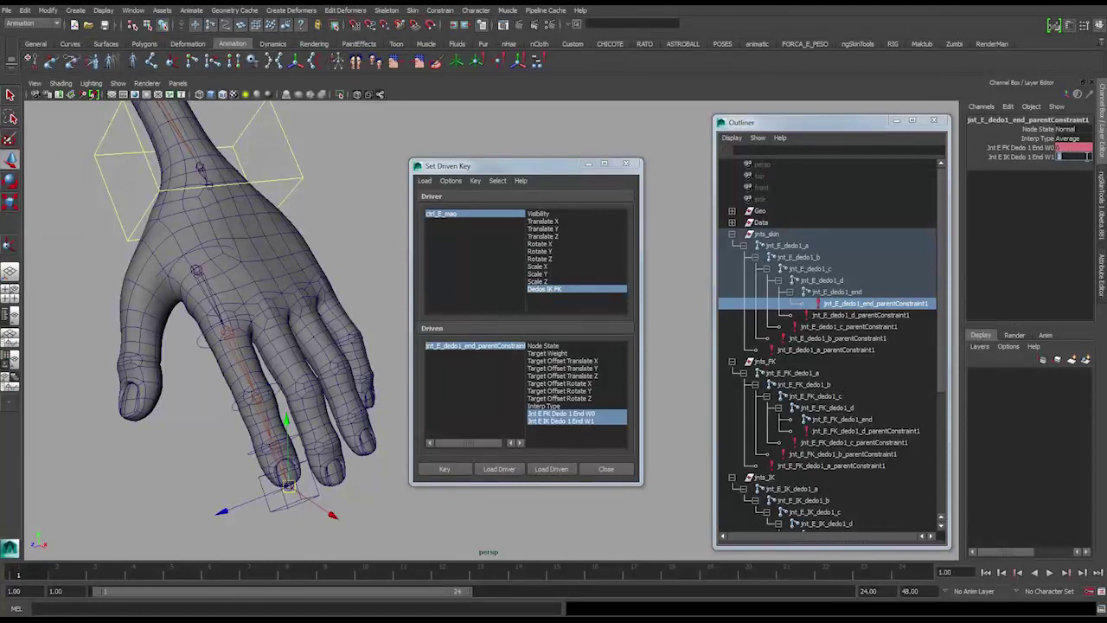
left_click(455, 471)
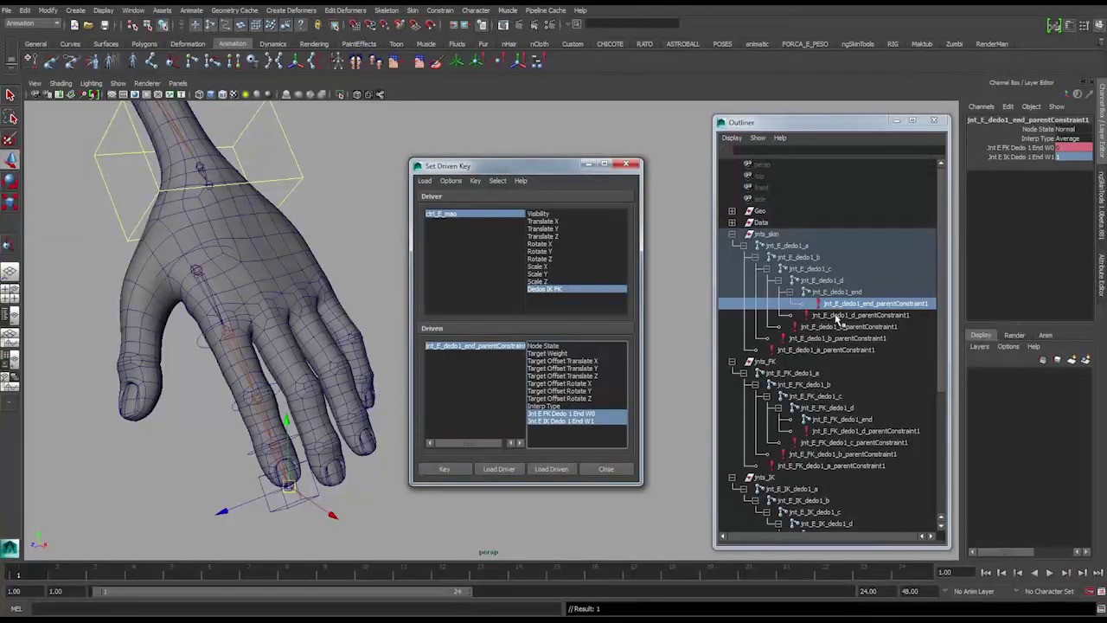
Load jnt_E_dedo1_d_parentConstraint1 as driven and key its FK weight at 0 and IK weight at 1 against Dedos IK FK.
left_click(834, 316)
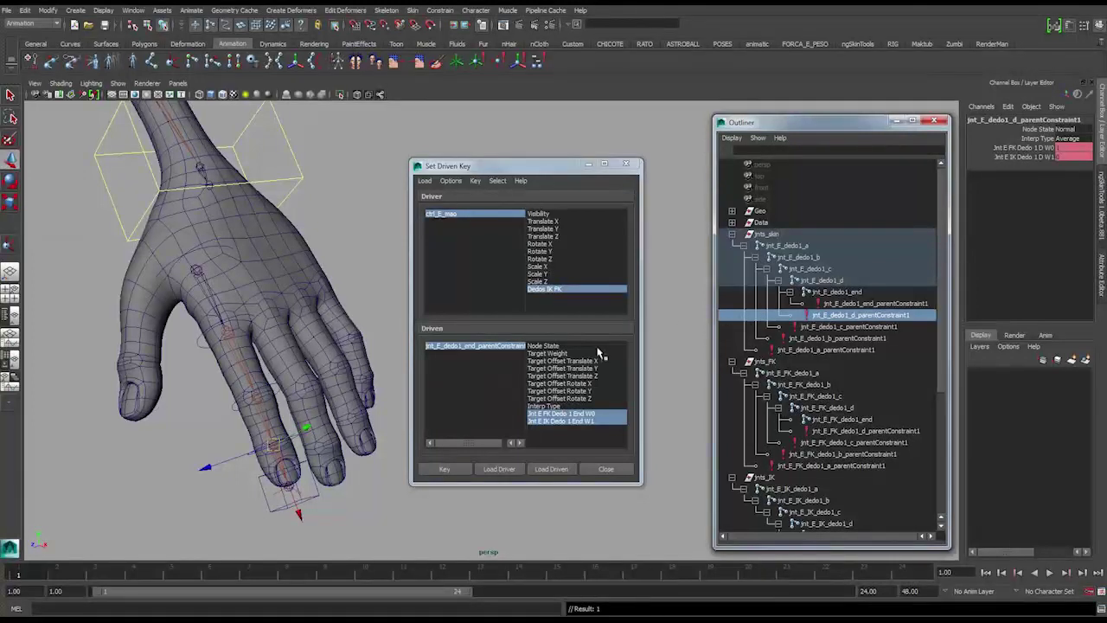
left_click(561, 471)
left_click(584, 414)
left_click(575, 421, "shift")
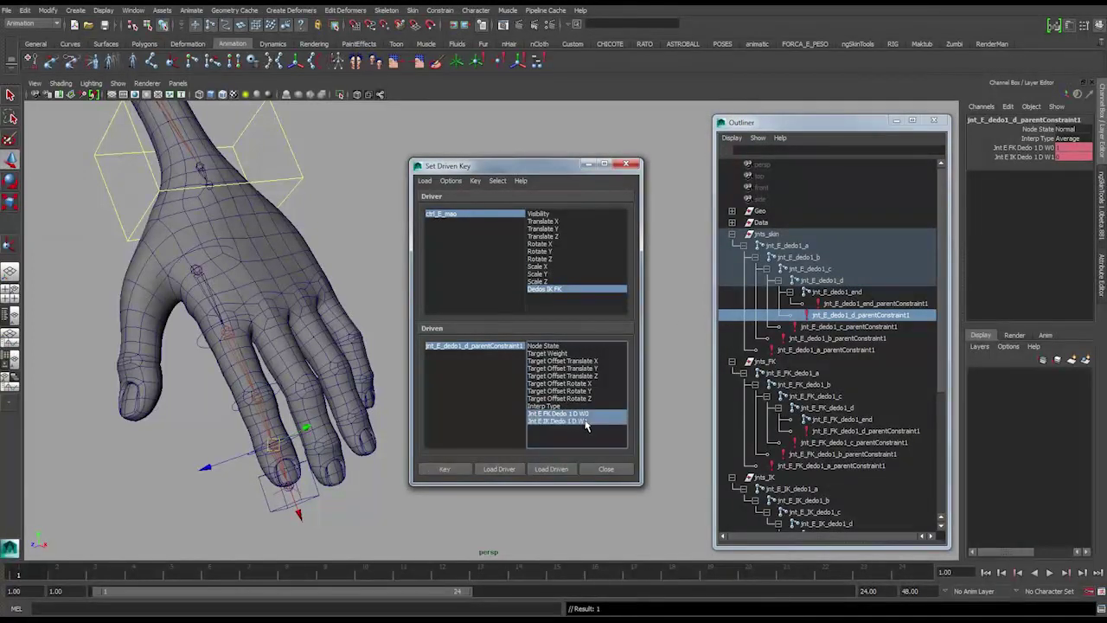
left_click(1068, 148)
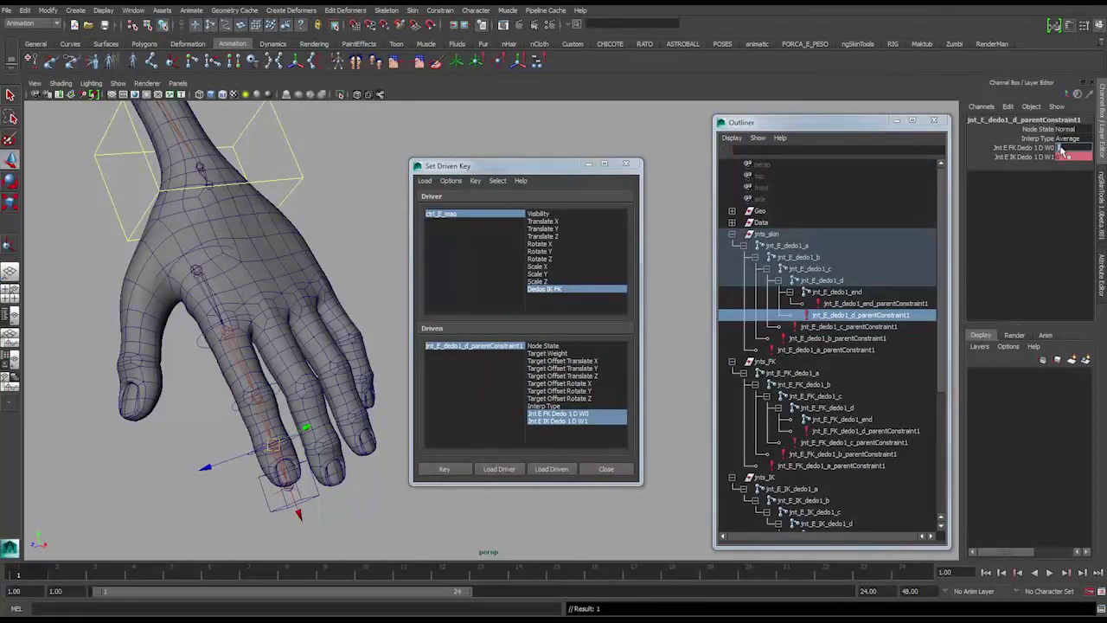
key("Return")
left_click(1069, 157)
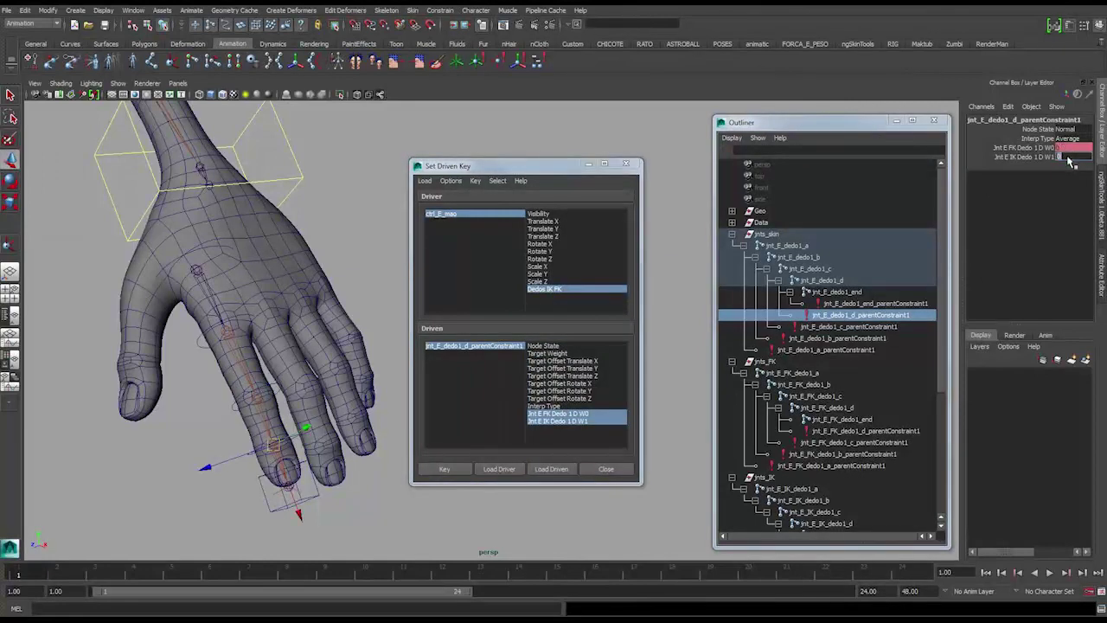
type("1")
key("Return")
left_click(456, 474)
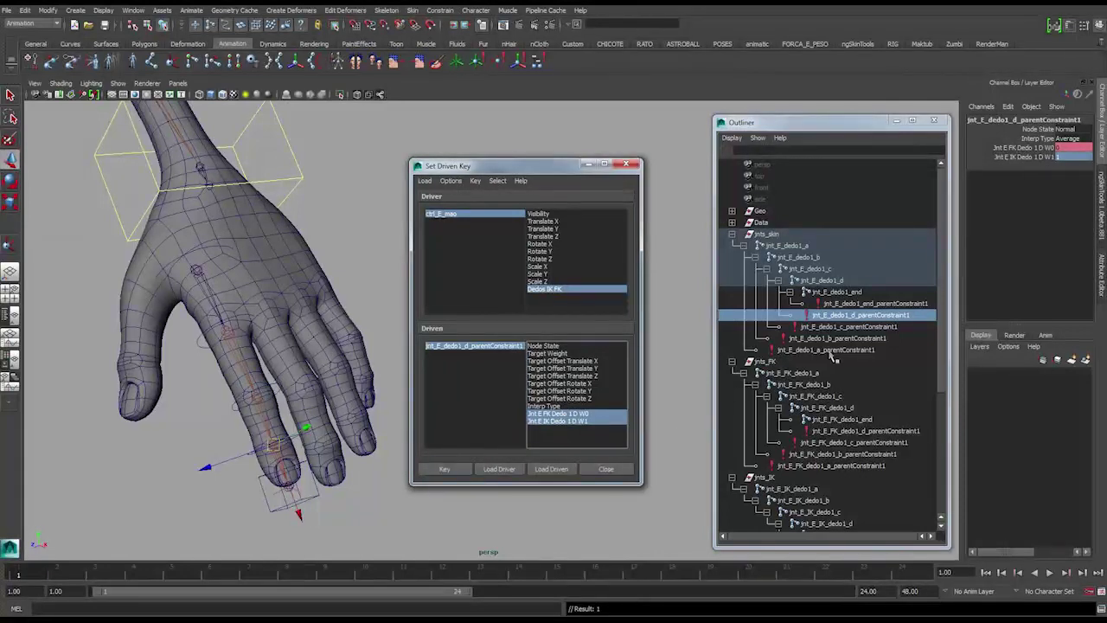
Switch Dedos IK FK on ctrl_E_mao to IK and check the weights of the five skin-joint parent constraints.
left_click(860, 350)
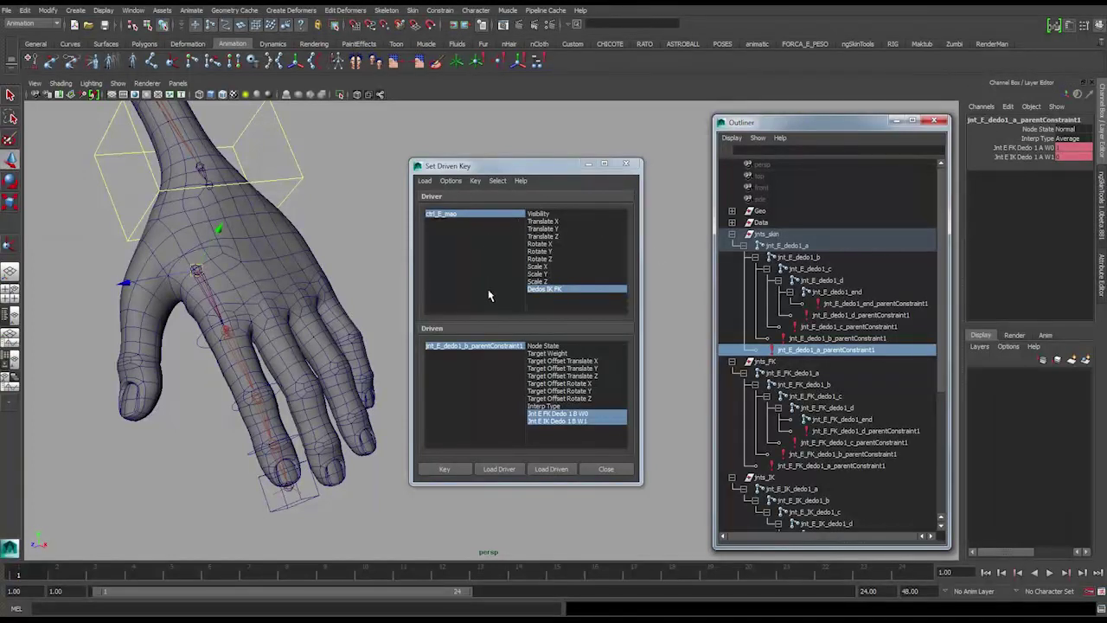
left_click(449, 218)
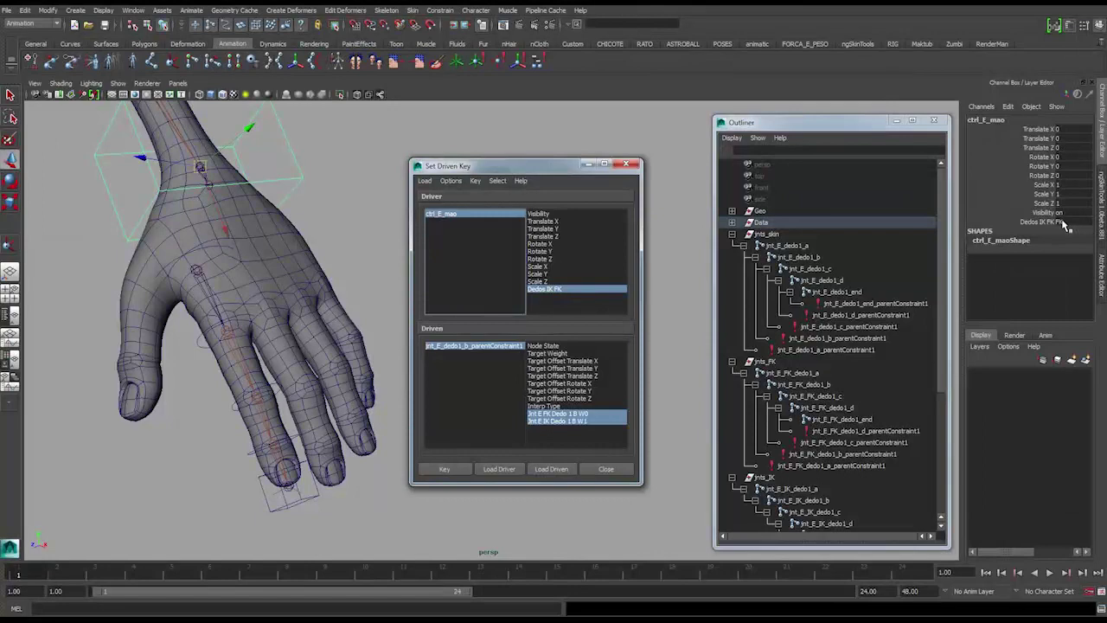
left_click(1062, 223)
left_click(1071, 244)
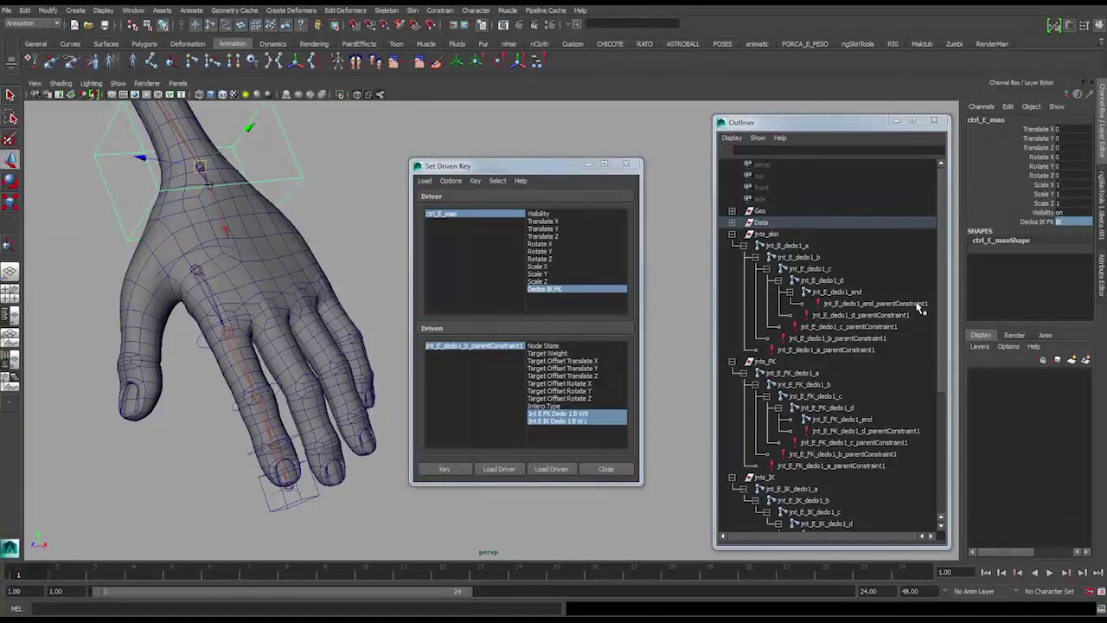
left_click(876, 304)
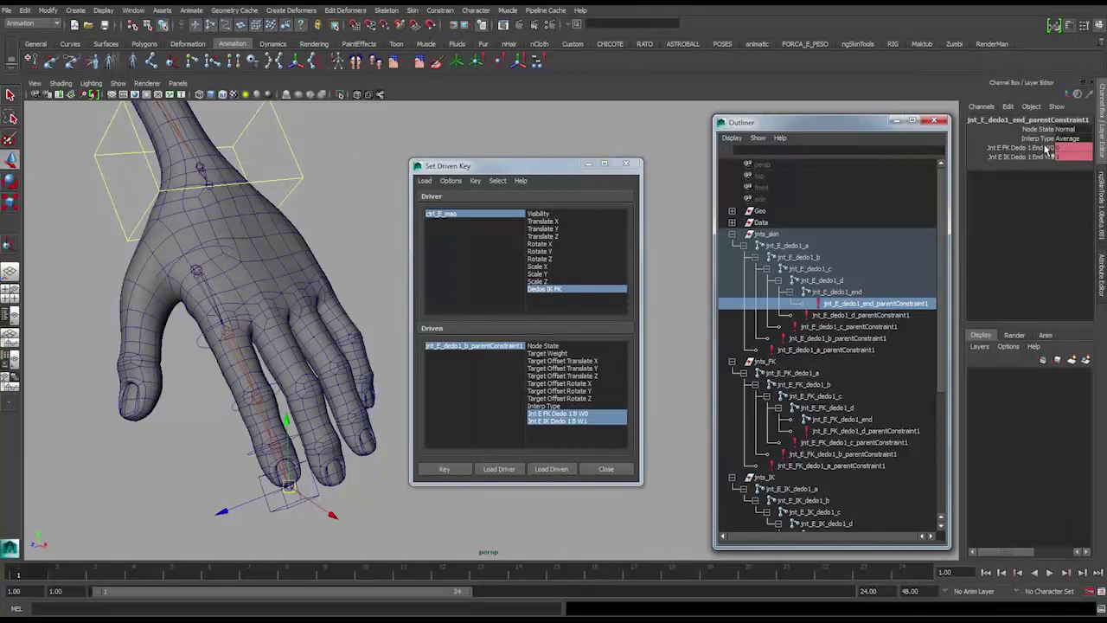
left_click(903, 316)
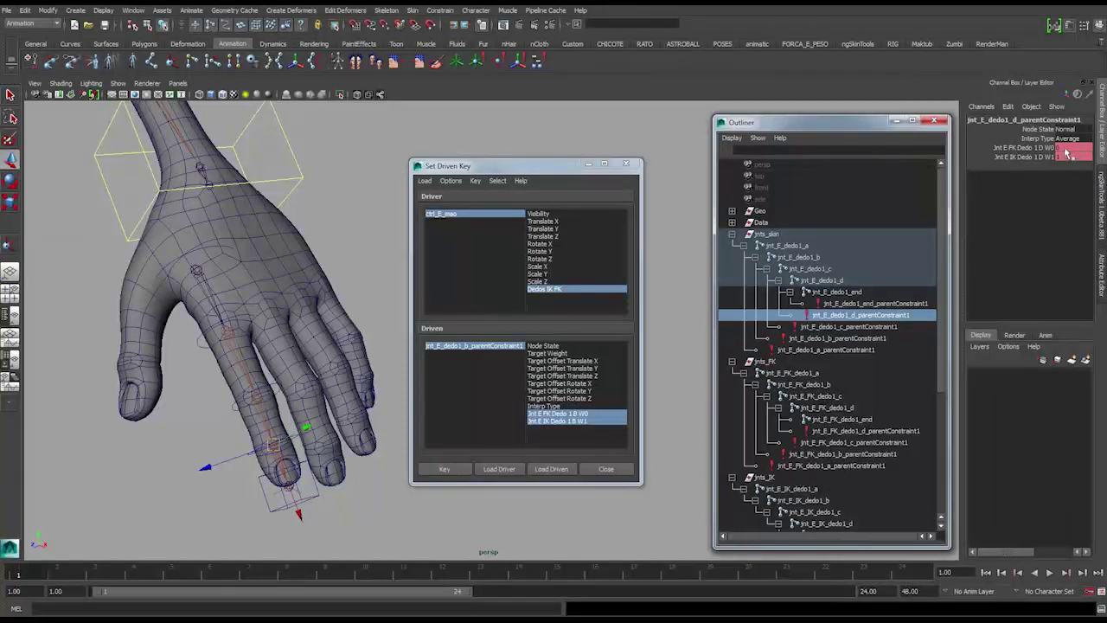
left_click(887, 327)
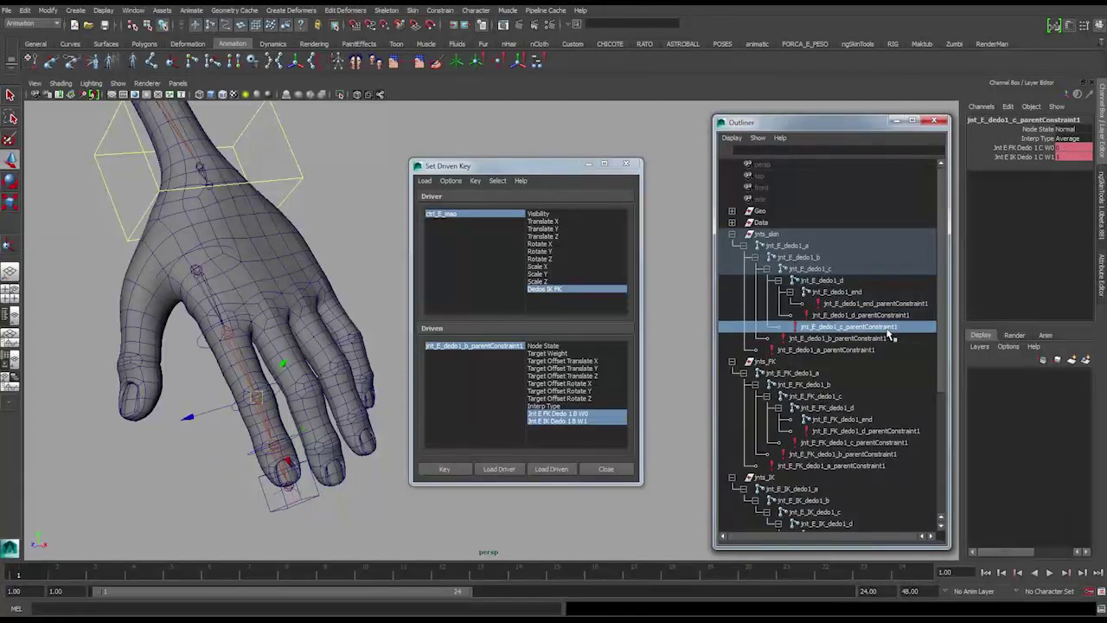
left_click(882, 339)
left_click(876, 350)
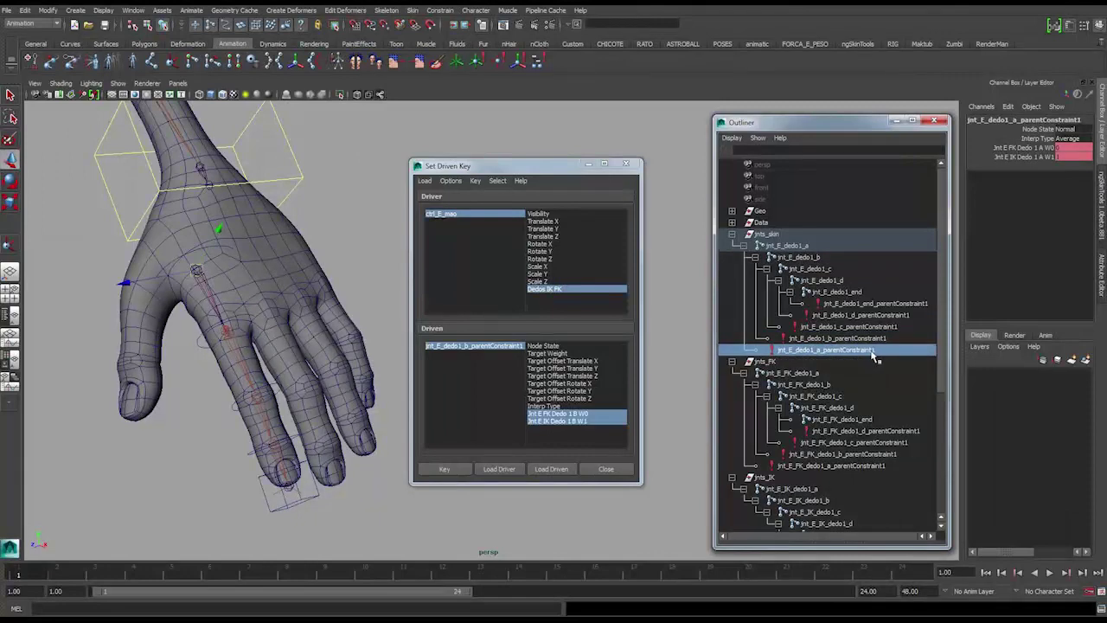
Switch Dedos IK FK on ctrl_E_mao to FK and check each skin-joint parent constraint's FK and IK weights.
left_click(482, 219)
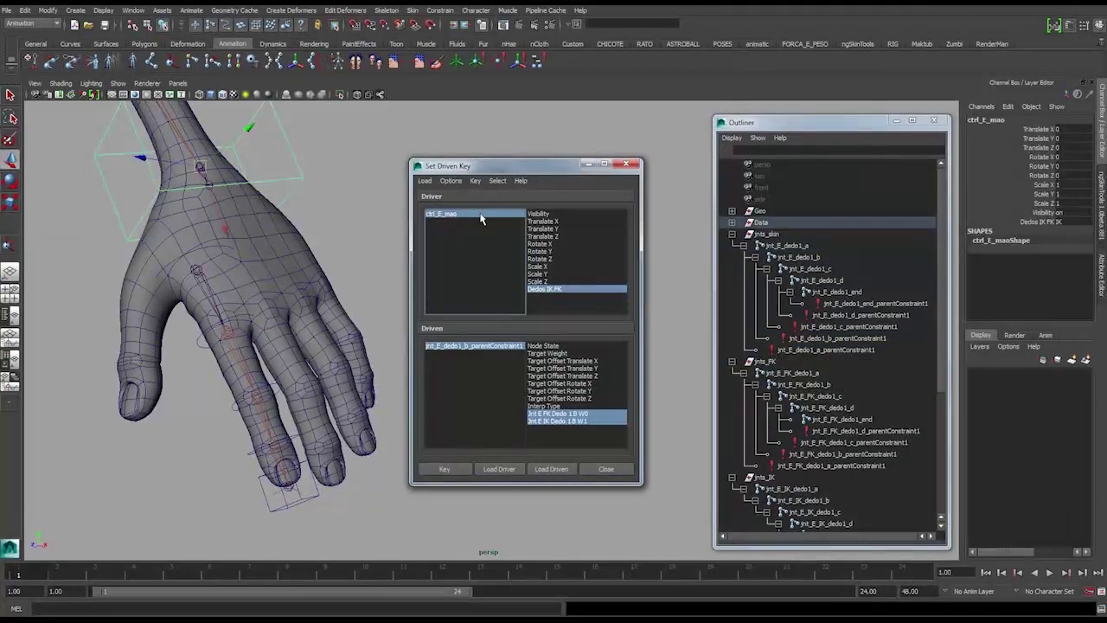
left_click(1059, 221)
left_click(1064, 239)
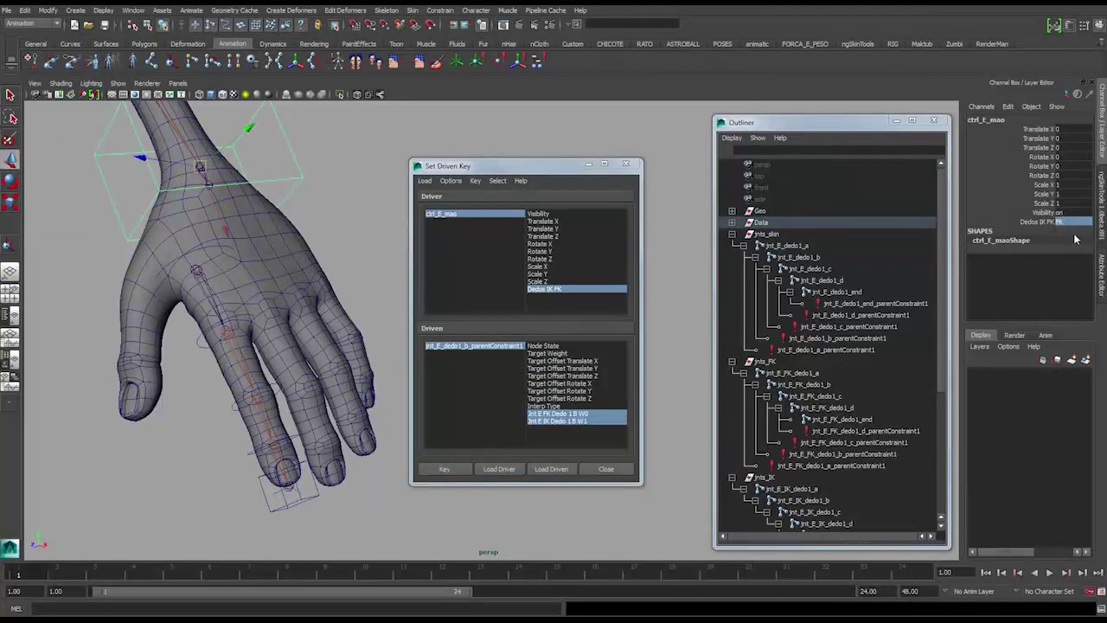
left_click(918, 307)
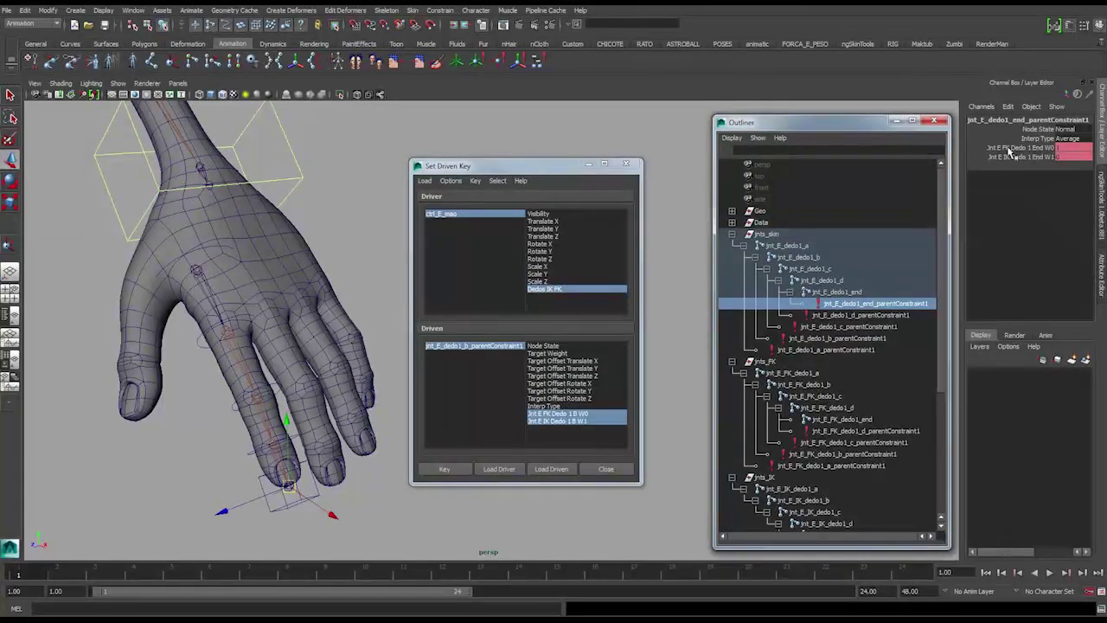
left_click(892, 317)
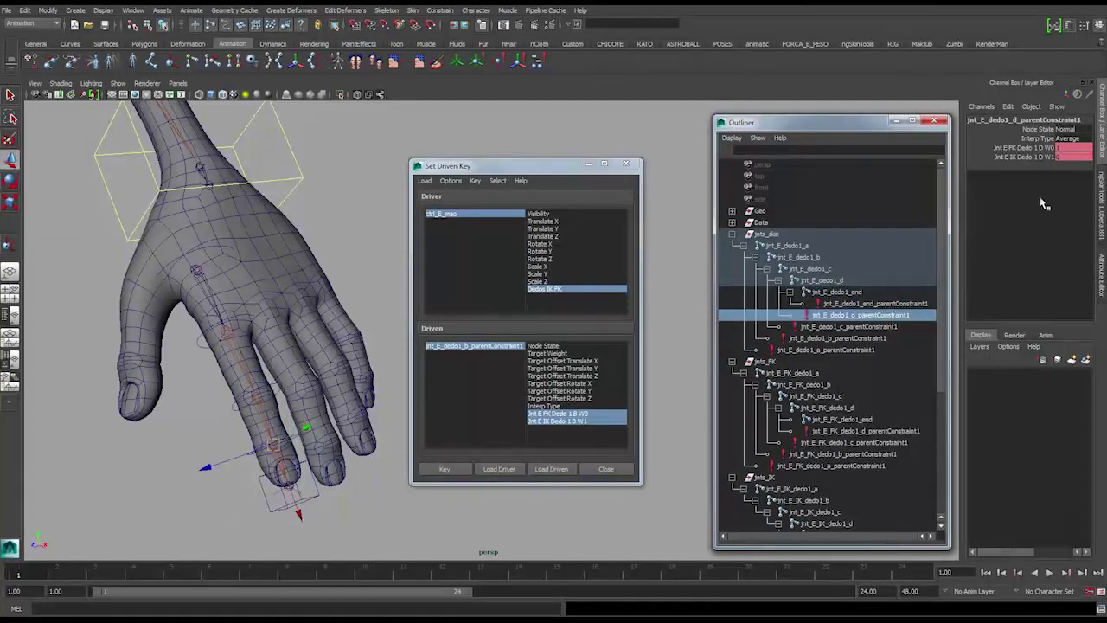
left_click(897, 328)
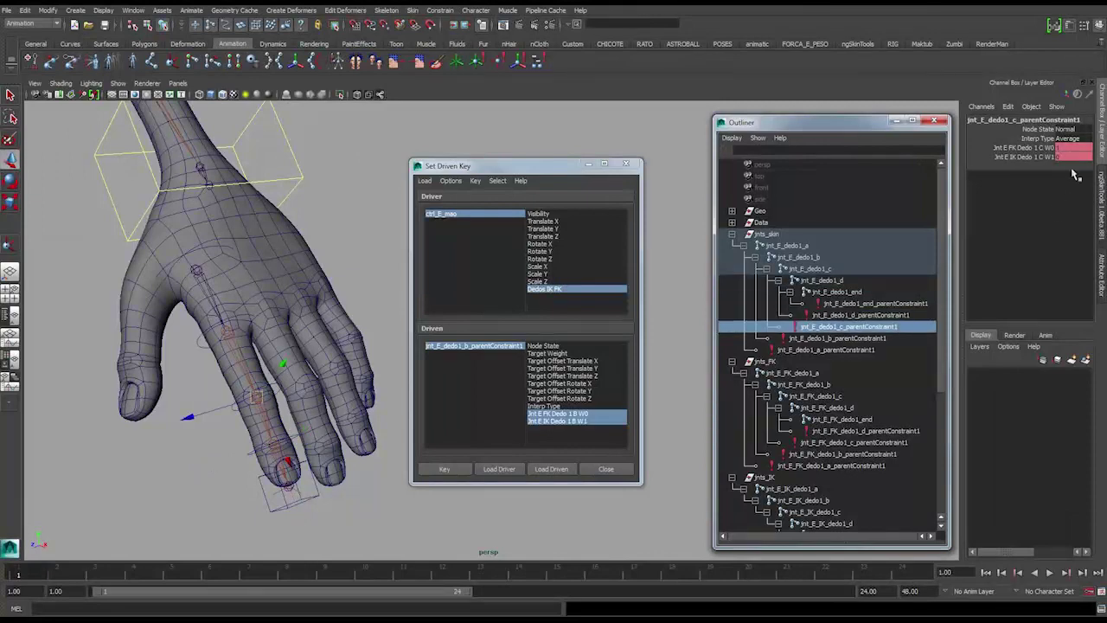
left_click(904, 340)
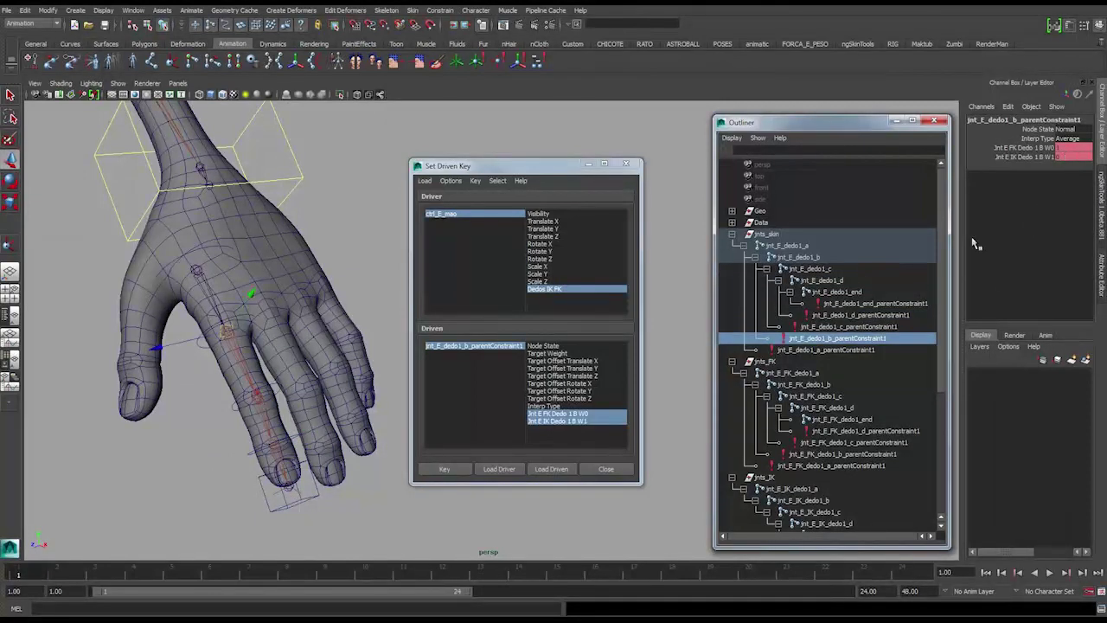
left_click(890, 351)
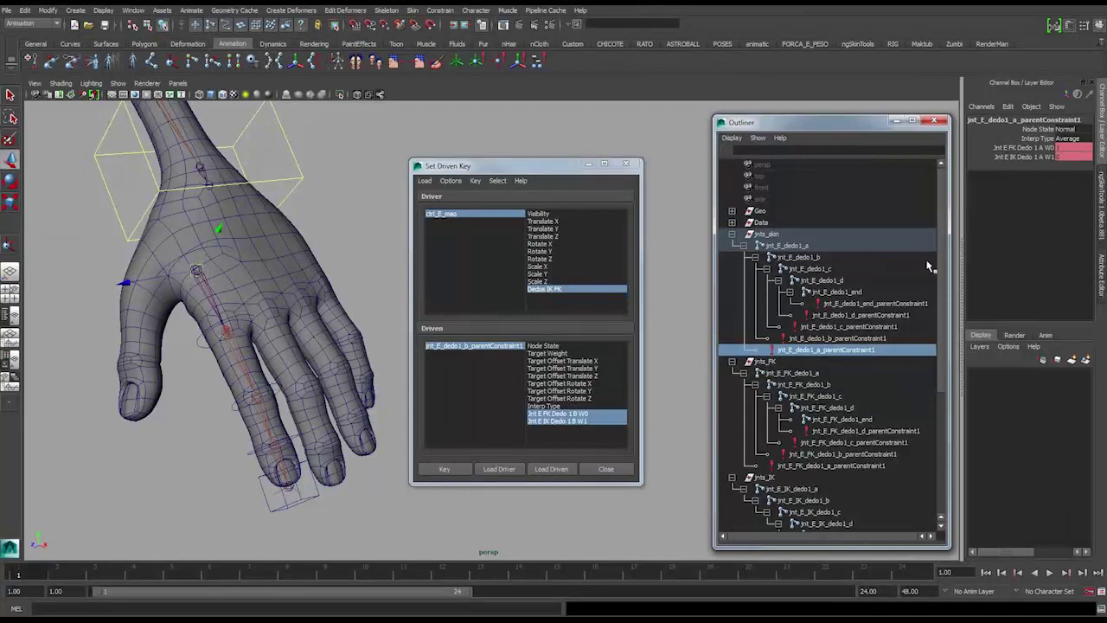
Examine the Break Connections option for the end constraint's FK and IK weights, and review the d, c and b constraints.
left_click(876, 306, "shift")
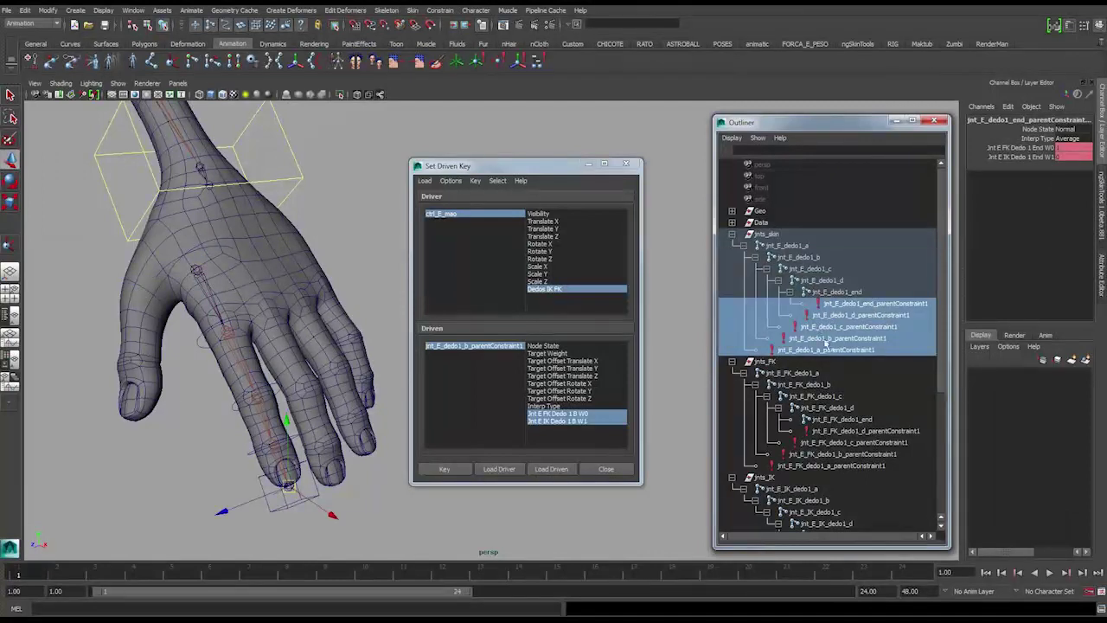
left_click_drag(1049, 153, 1043, 161)
left_click(891, 306)
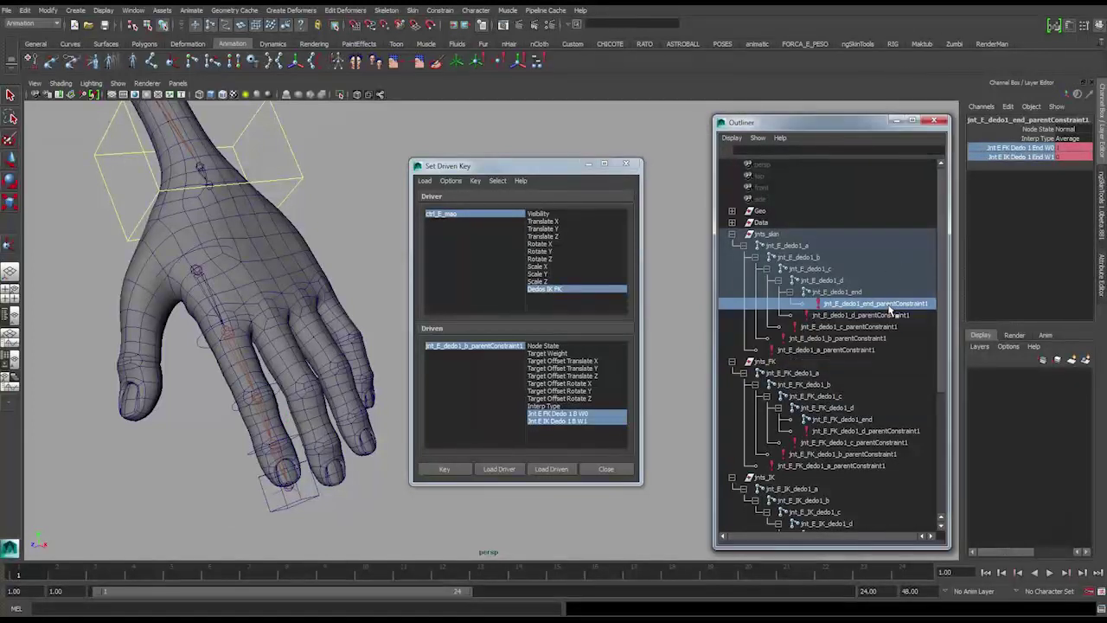
right_click(1030, 152)
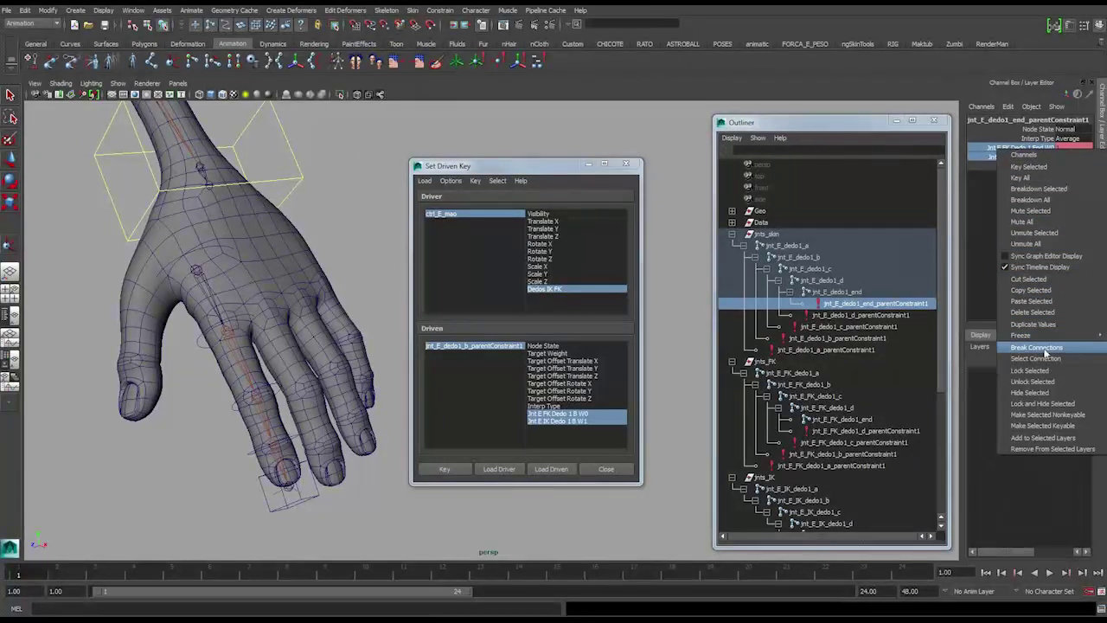
left_click(991, 151)
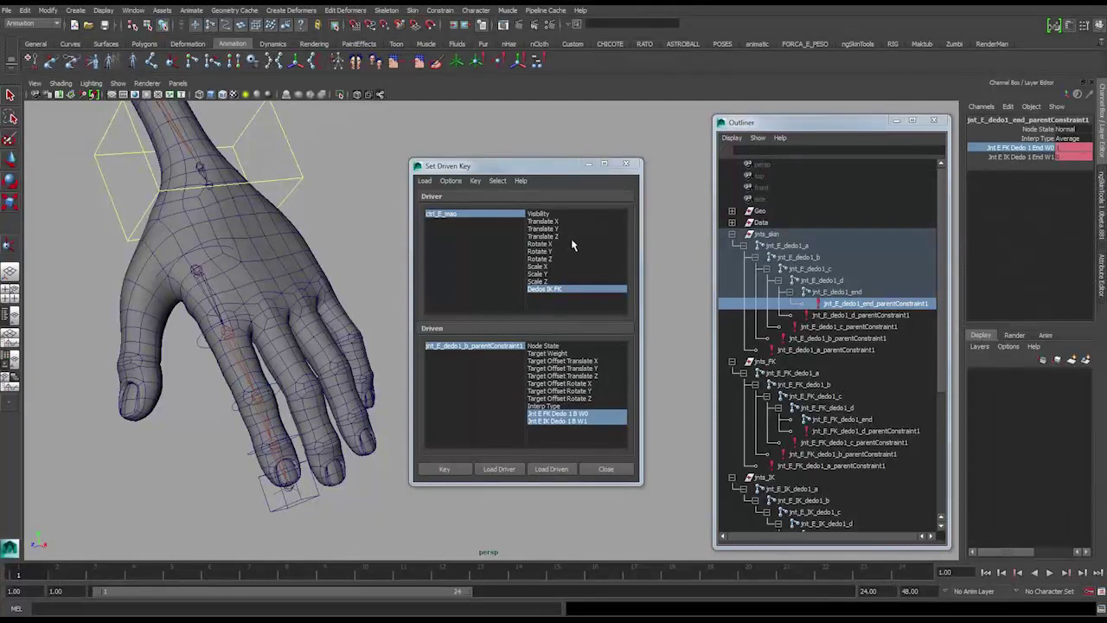
left_click(888, 315)
left_click(880, 327)
left_click(867, 339)
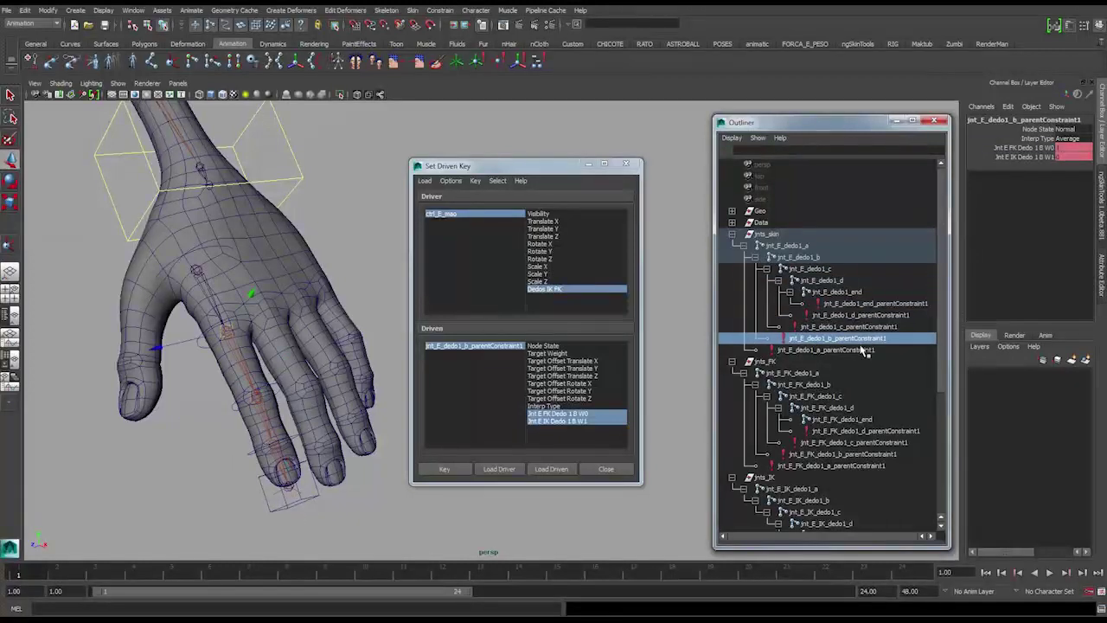
Move the IK control ctrl_E_IK_dedo1 up and away from the fingertip, to about X 1.181, Y 5.181, Z -0.886.
left_click_drag(287, 357, 389, 320, "alt")
left_click(227, 156)
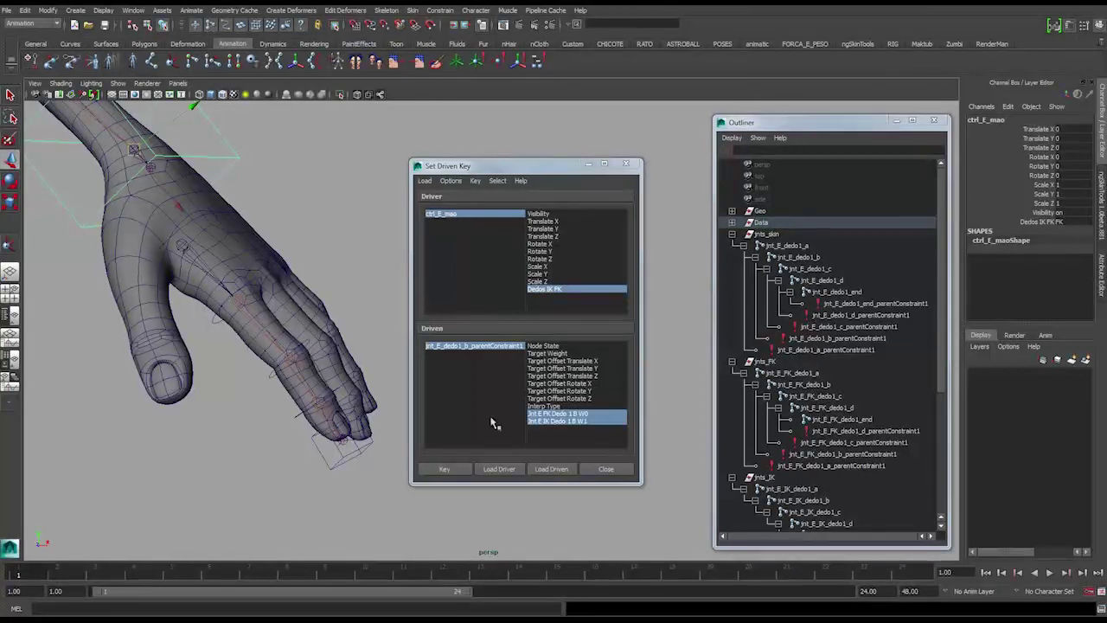
left_click(350, 446)
left_click_drag(350, 446, 375, 334)
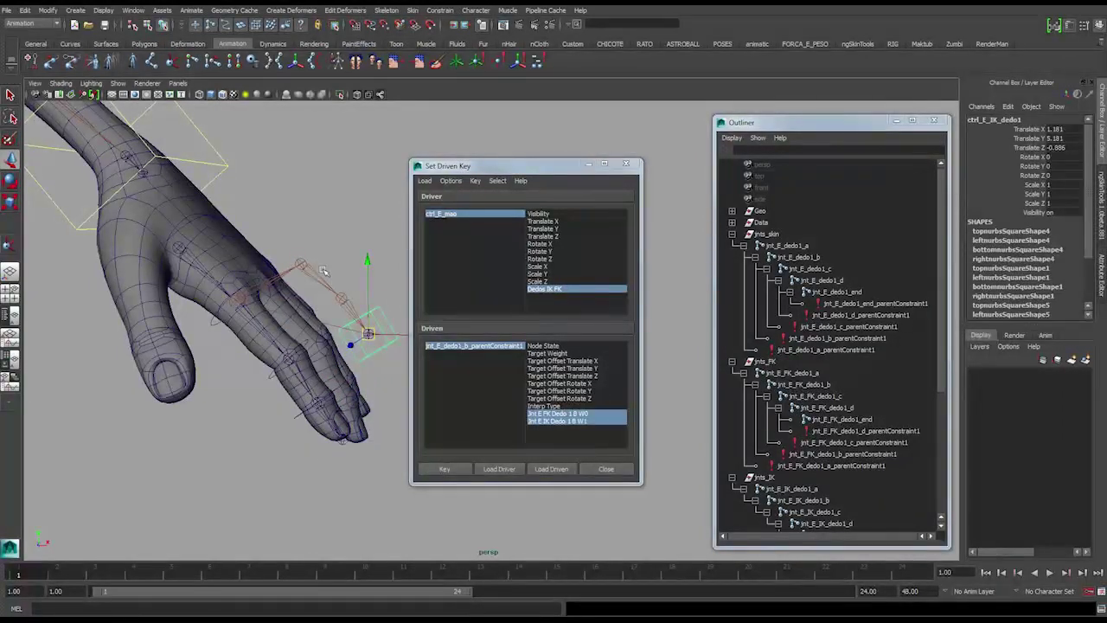
Isolate the jnts_skin group to inspect the finger's skin joint chain, and restore the full hand view.
left_click(806, 246)
left_click_drag(256, 311, 223, 318, "alt")
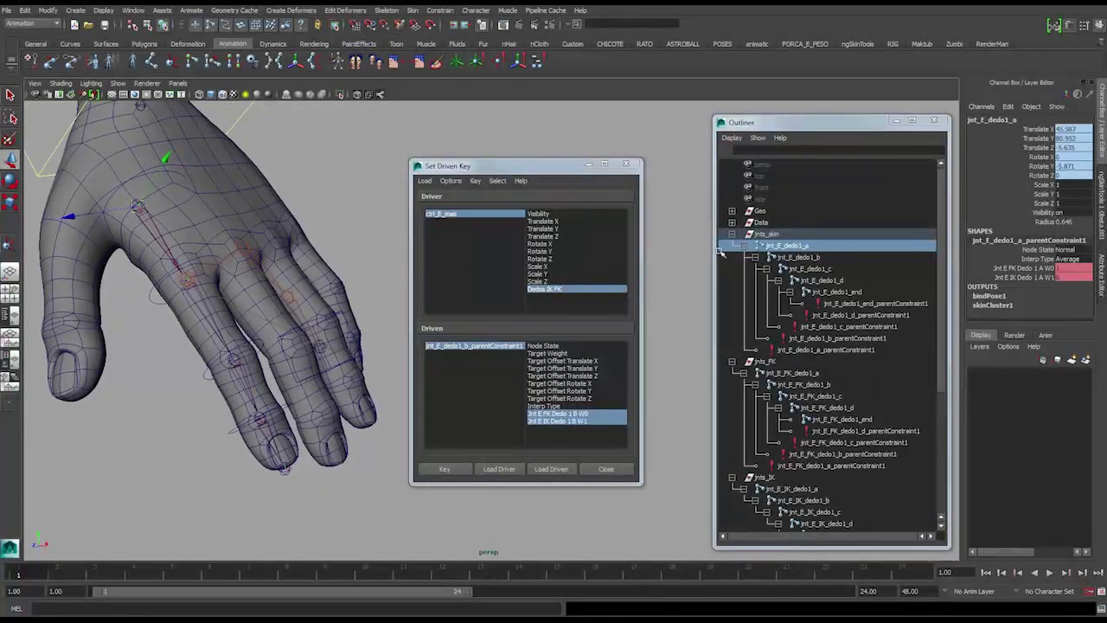
left_click(770, 234)
left_click(340, 96)
left_click_drag(203, 260, 130, 272, "alt")
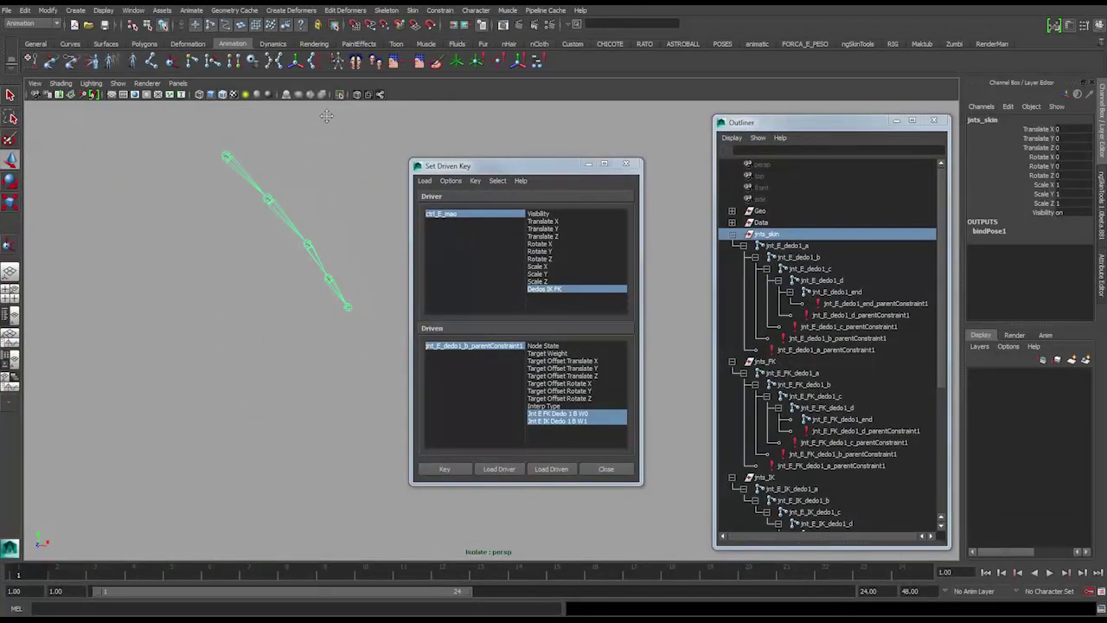
left_click(342, 94)
left_click_drag(313, 216, 240, 208, "alt")
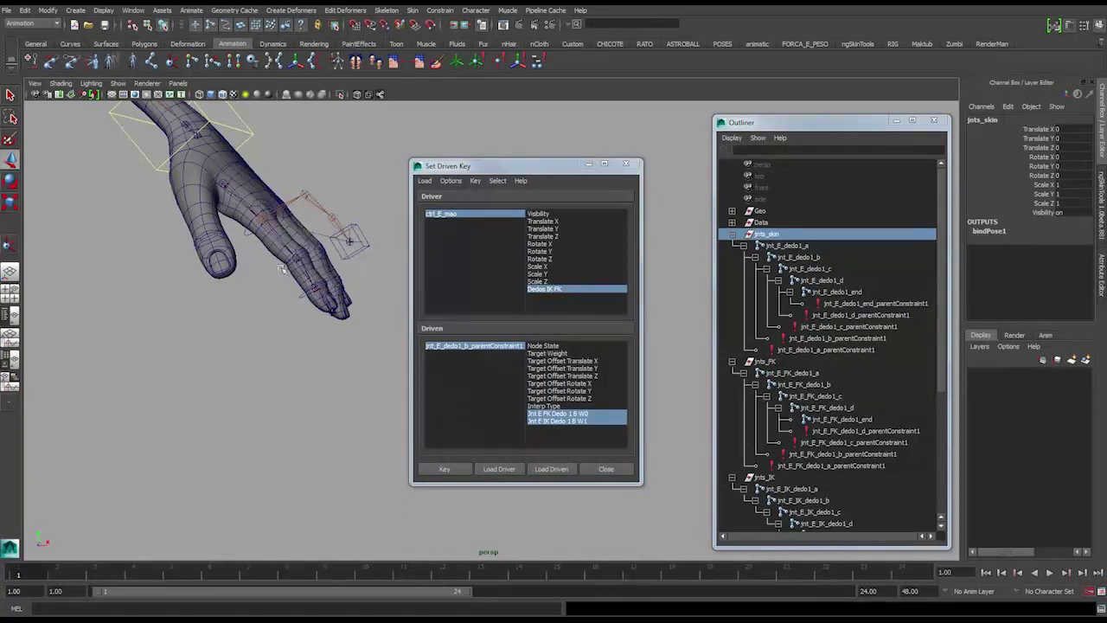
Rotate the FK control ctrl_E_FK_dedo1_d to bend the last segment of the FK finger chain.
left_click(255, 236)
left_click_drag(264, 228, 321, 284, "alt")
key("e")
left_click(305, 371)
left_click(259, 315)
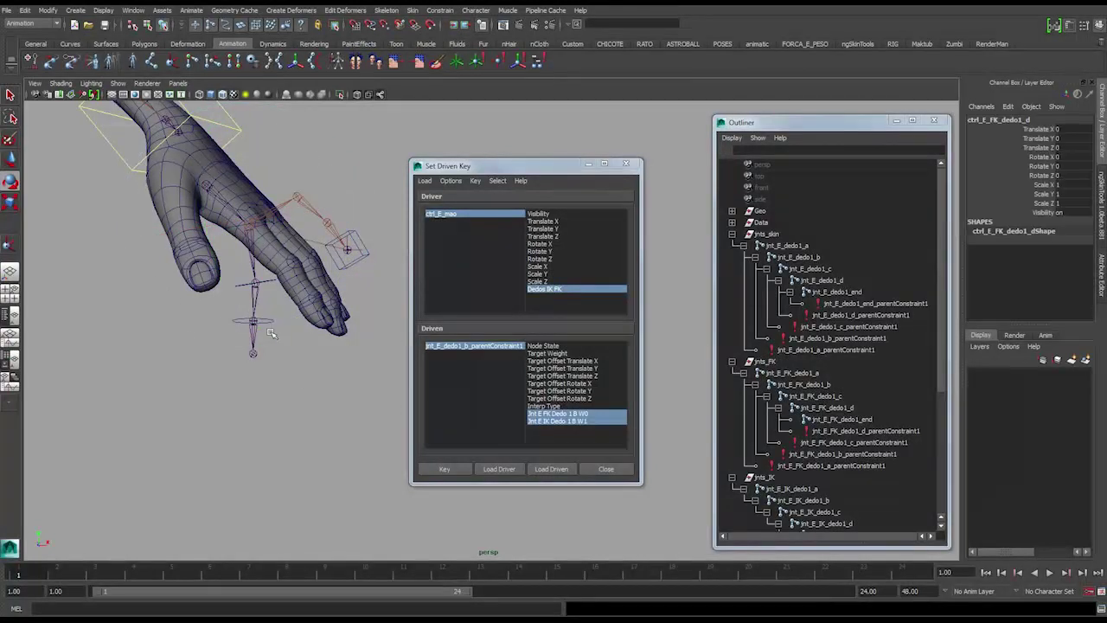
left_click_drag(347, 288, 380, 357)
Isolate the jnts_skin group to check the skin joints against the bent FK finger, and restore the full view.
left_click(769, 234)
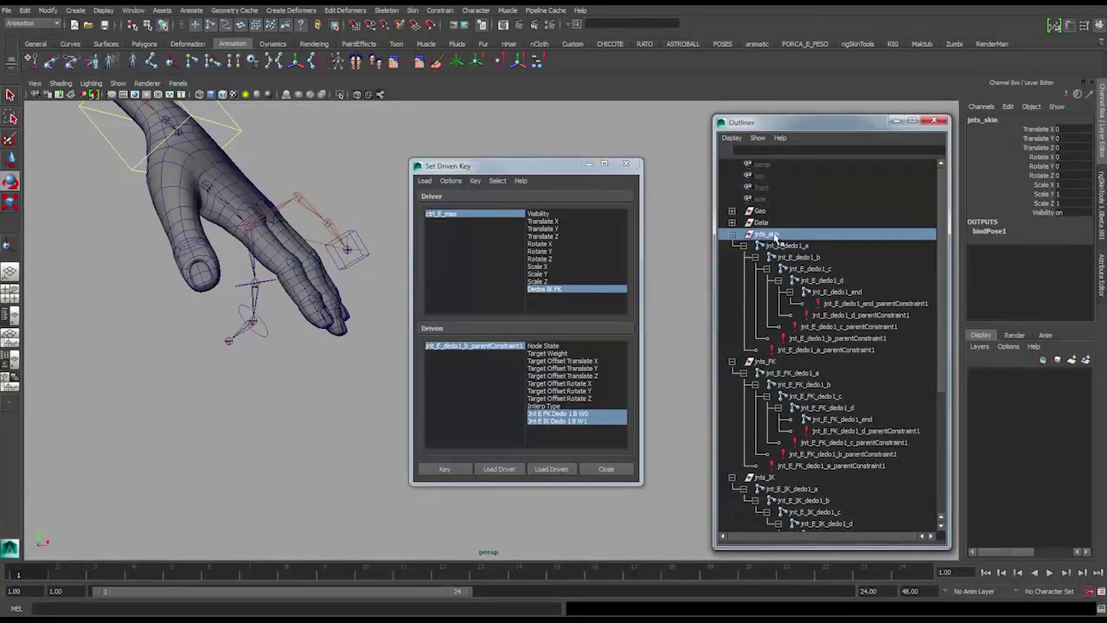
left_click(340, 95)
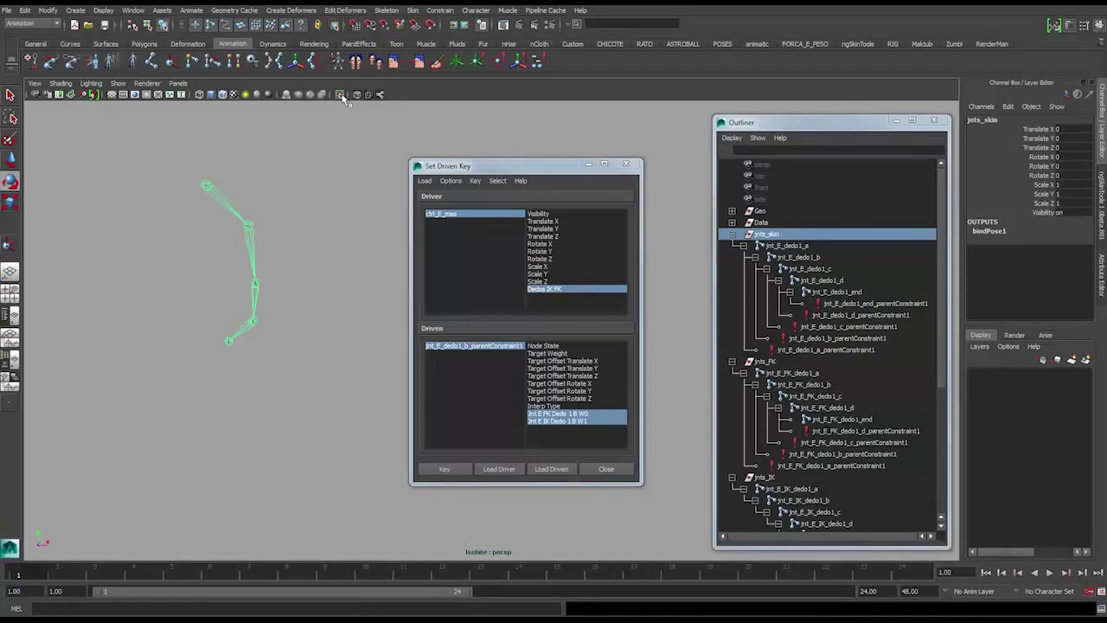
left_click(341, 95)
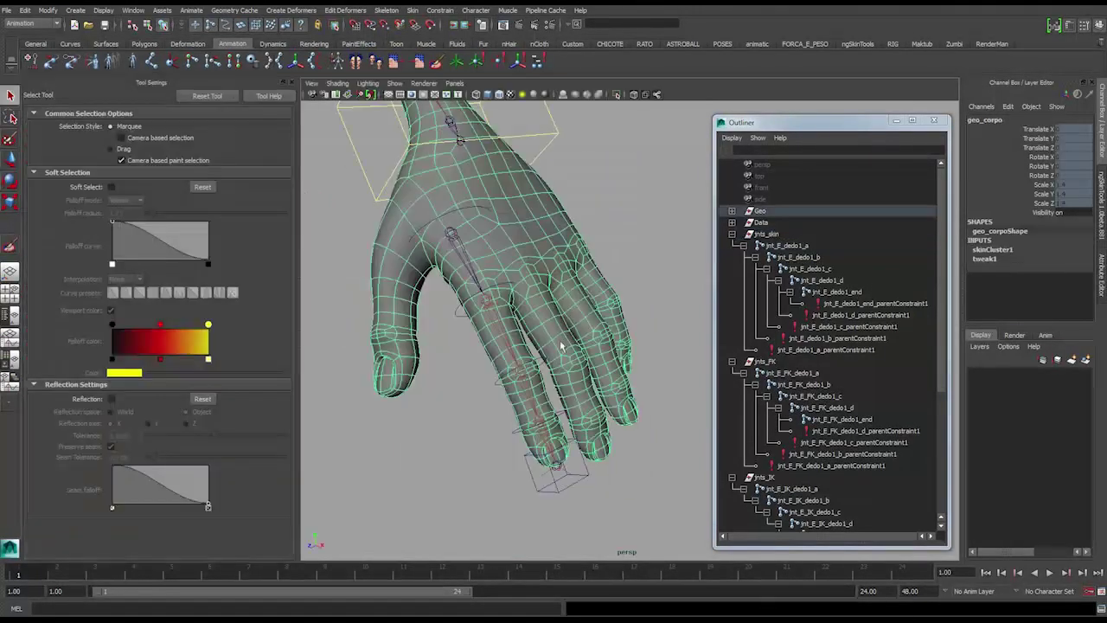
Select the skin joints jnt_E_dedo1_a through jnt_E_dedo1_end and examine their placement inside the bound hand.
mouse_move(519, 313)
left_mouse_down("alt")
mouse_move(532, 324)
mouse_move(514, 294)
left_mouse_up("alt")
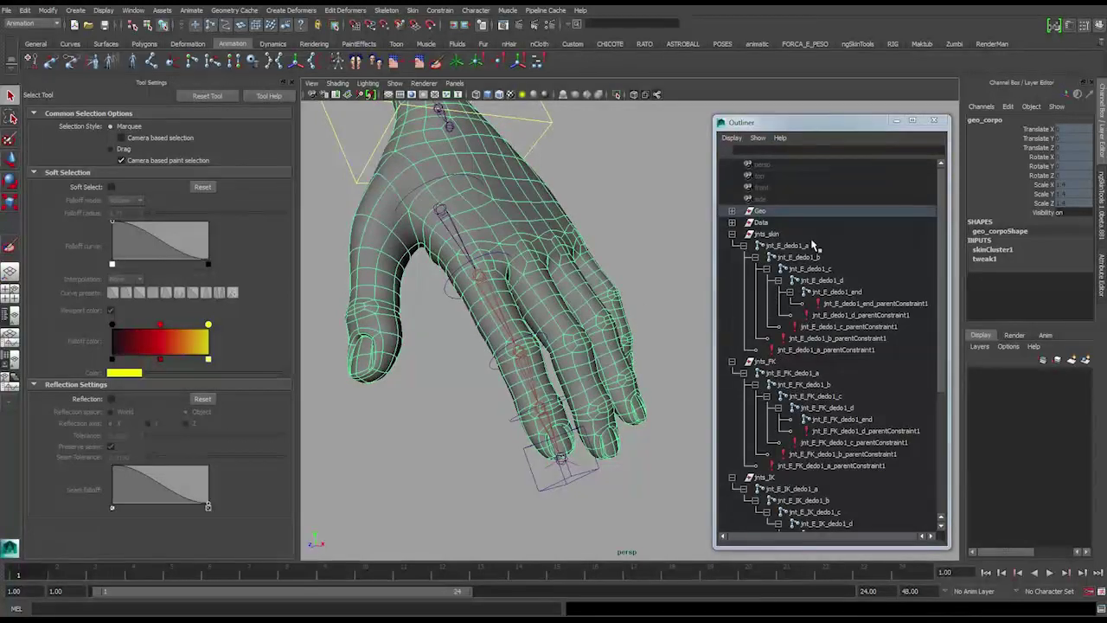
left_click(814, 246)
left_click(819, 260)
left_click(825, 268)
left_click(836, 281)
left_click(839, 292)
left_click(803, 246, "shift")
left_click_drag(563, 336, 542, 291, "alt")
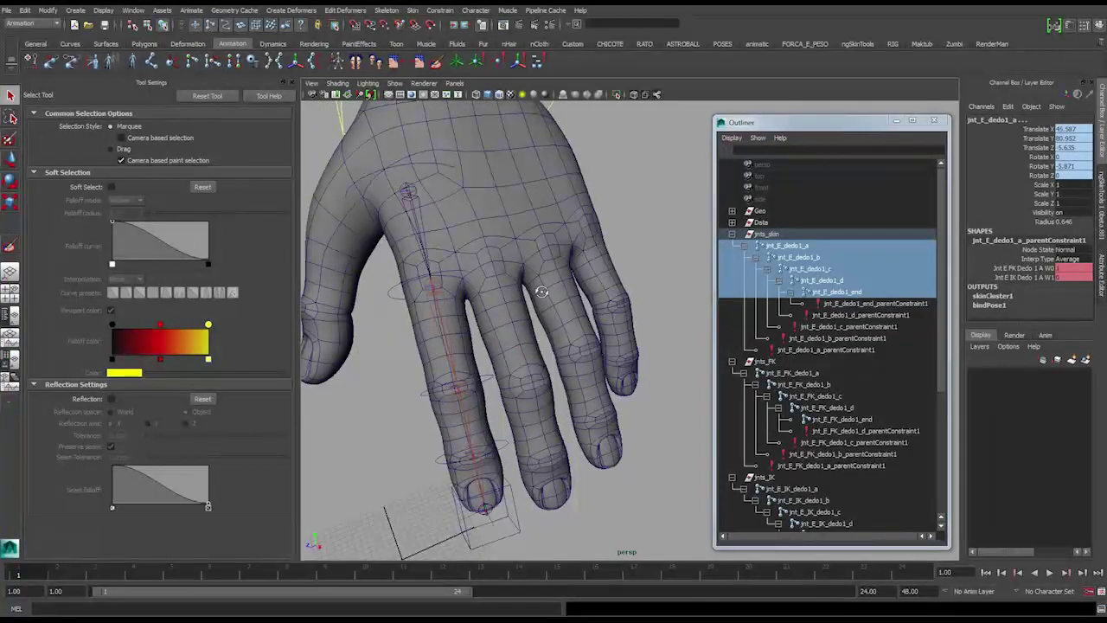
left_click_drag(711, 309, 676, 302, "alt")
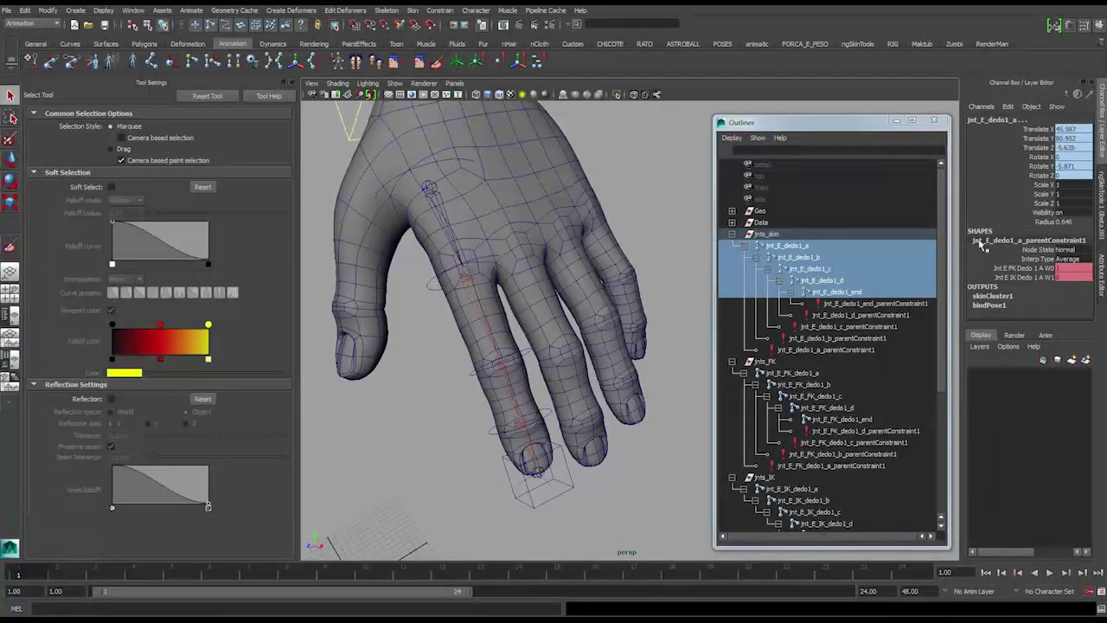
Display the geo_corpo skin weights for the jnt_E_dedo1_a influence with the Paint Skin Weights tool.
left_click(524, 227)
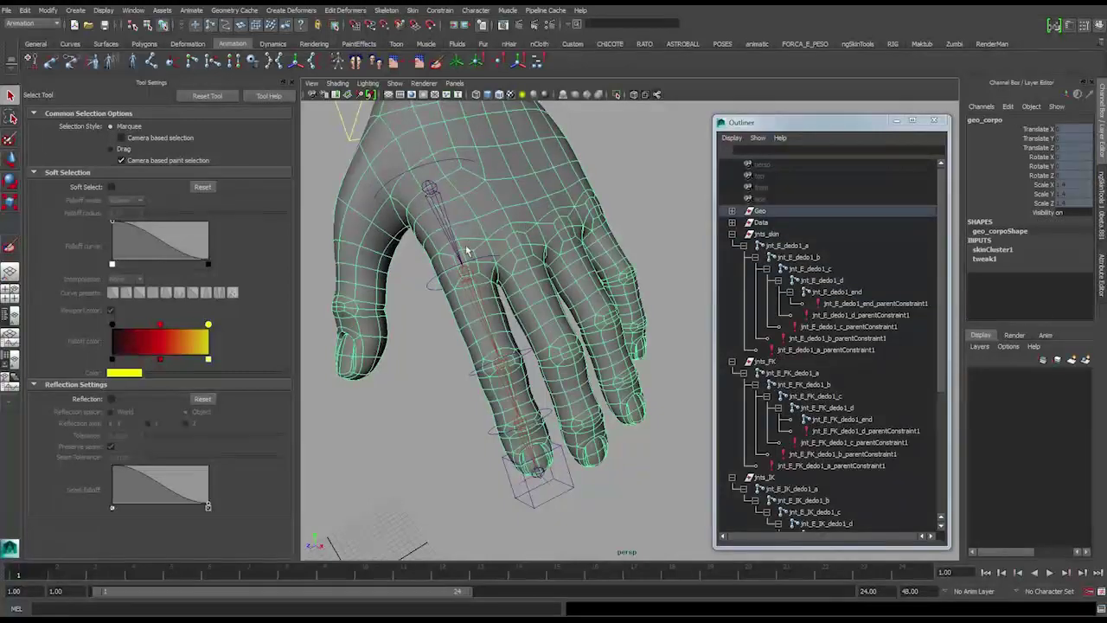
left_click_drag(467, 251, 352, 248, "alt")
left_click(9, 248)
mouse_move(562, 314)
left_mouse_down("alt")
mouse_move(512, 308)
mouse_move(523, 298)
left_mouse_up("alt")
middle_click_drag(524, 298, 565, 259, "alt")
right_click_drag(564, 259, 588, 275, "alt")
left_click_drag(562, 281, 467, 267, "alt")
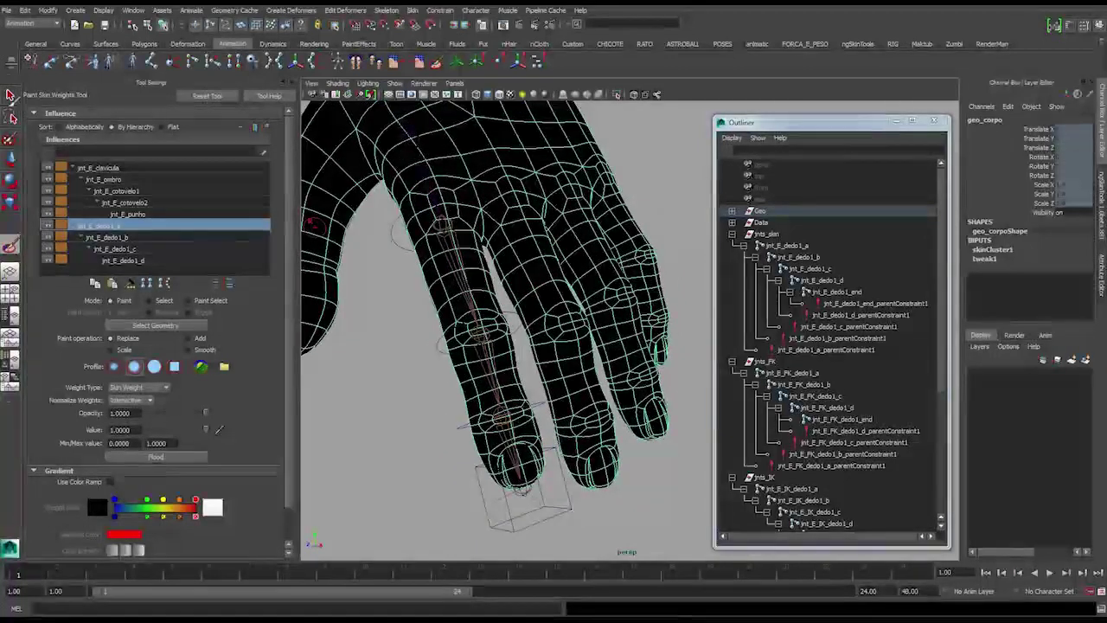
key("q")
Select the first finger's faces on geo_corpo and convert the selection to vertices.
right_click_drag(511, 279, 511, 305)
mouse_move(479, 312)
left_mouse_down("alt")
mouse_move(558, 288)
mouse_move(477, 319)
left_mouse_up("alt")
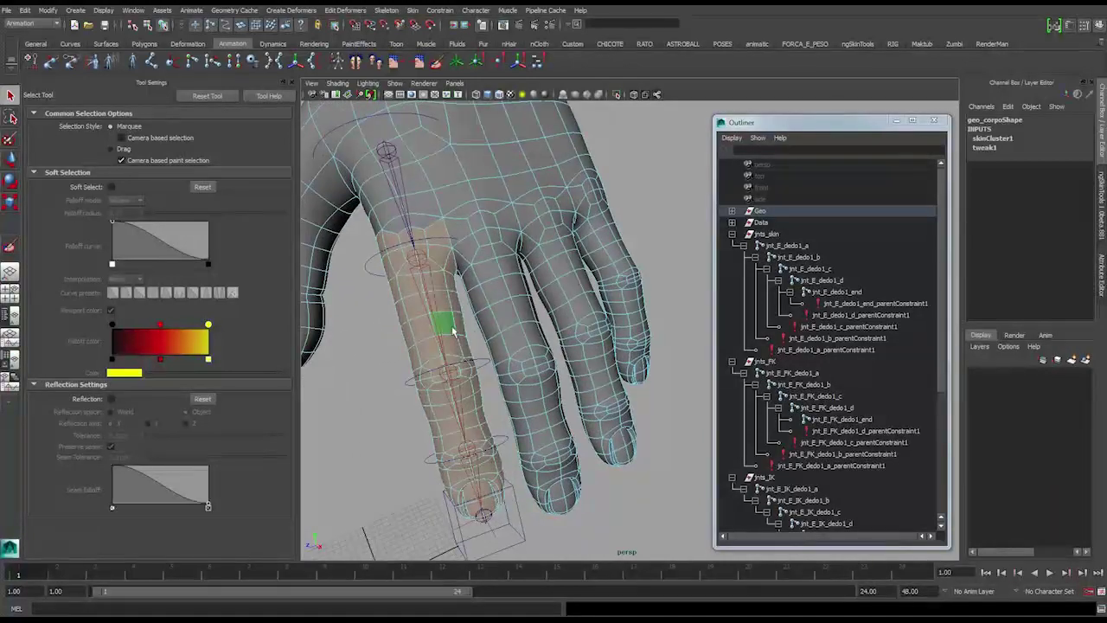
right_click(453, 330, "ctrl")
left_click(398, 328)
left_click_drag(400, 330, 393, 279, "alt")
Choose jnt_E_dedo1_b as the active influence in the Paint Skin Weights tool for the selected finger vertices.
left_click(8, 246)
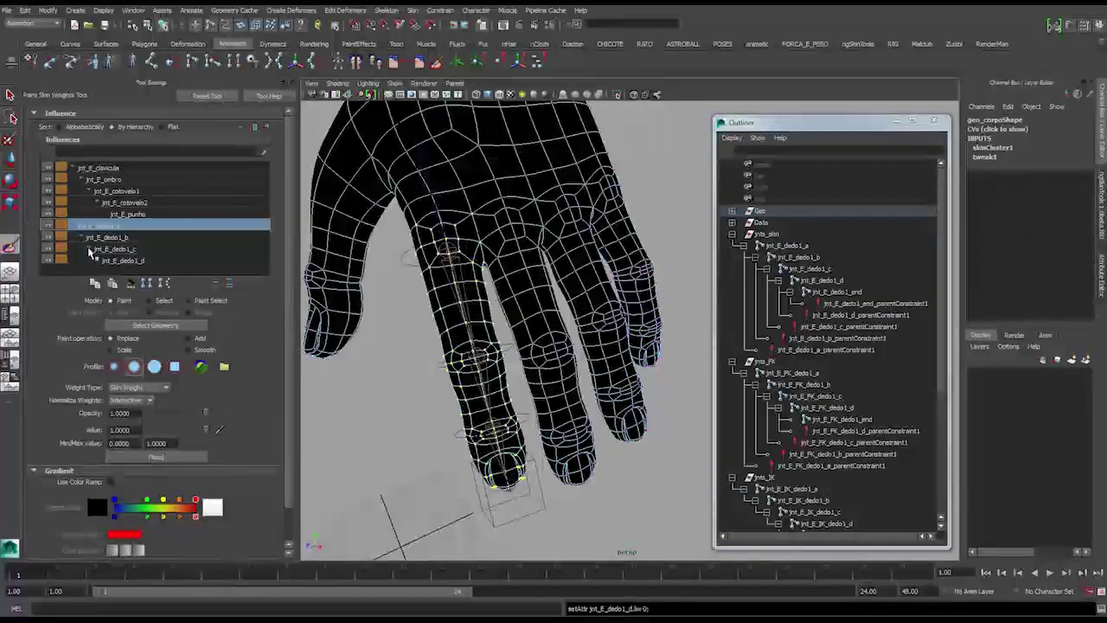
mouse_move(416, 253)
left_mouse_down("alt")
mouse_move(431, 257)
mouse_move(453, 240)
mouse_move(462, 271)
left_mouse_up("alt")
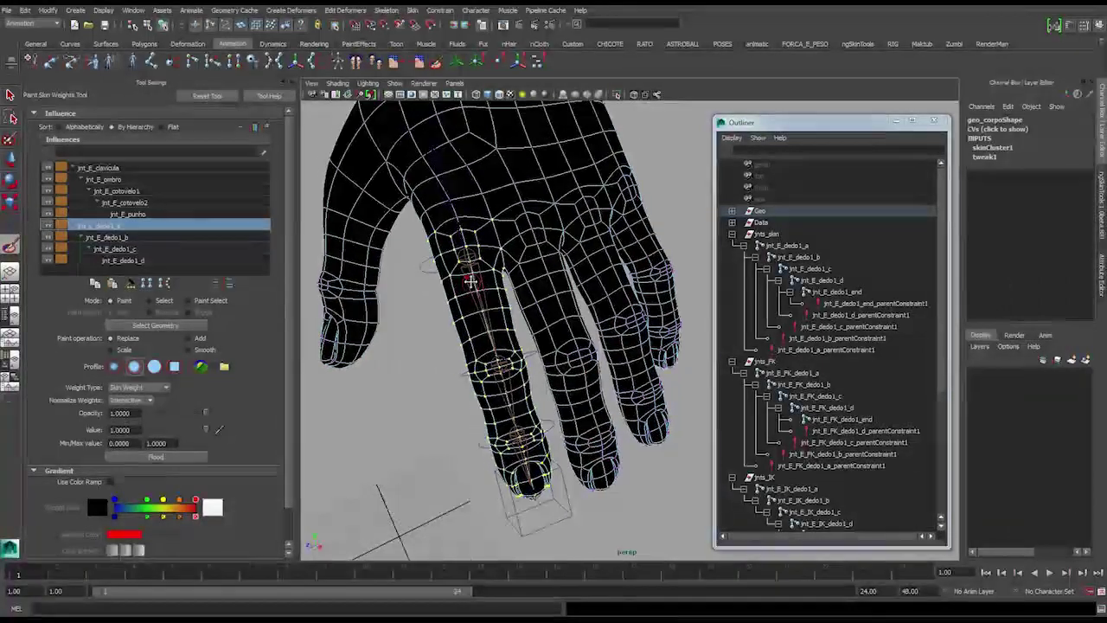
right_click(475, 279)
right_click_drag(475, 280, 473, 254)
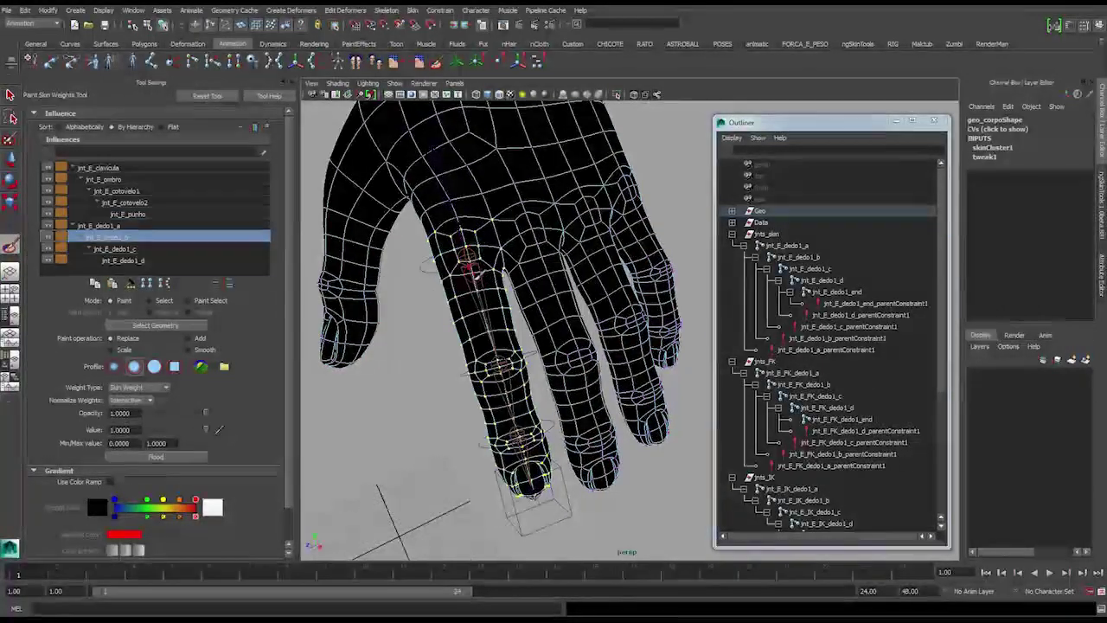
left_click_drag(476, 287, 573, 374, "alt")
scroll(851, 469, "down", 3)
scroll(852, 469, "up", 3)
key("q")
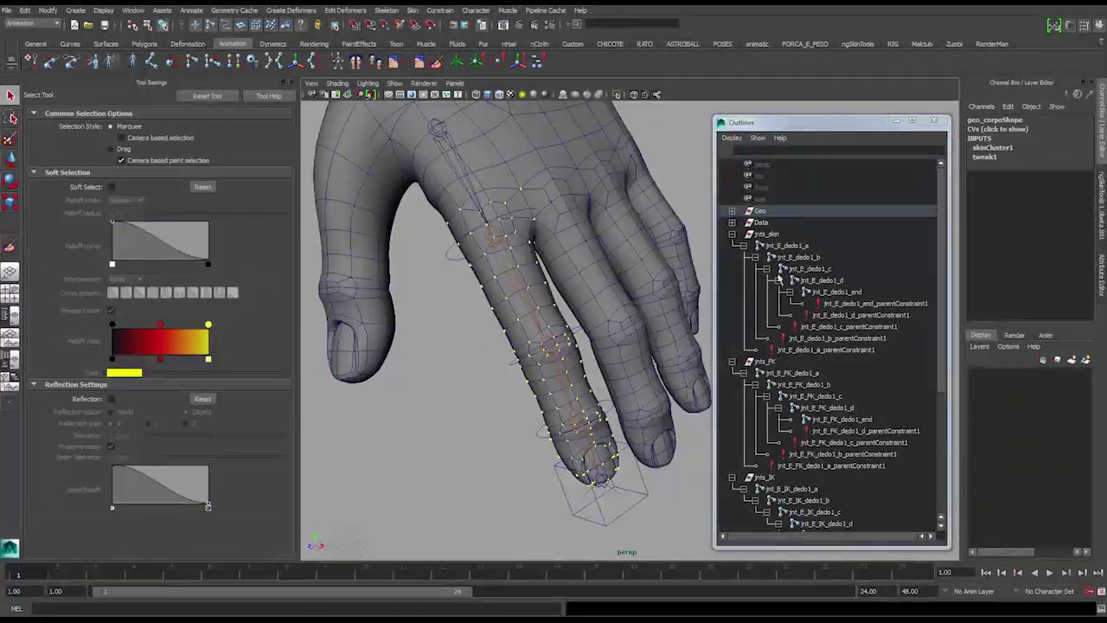
Isolate the geo_corpo mesh together with the jnt_E_dedo1 skin joint chain.
left_click(820, 247)
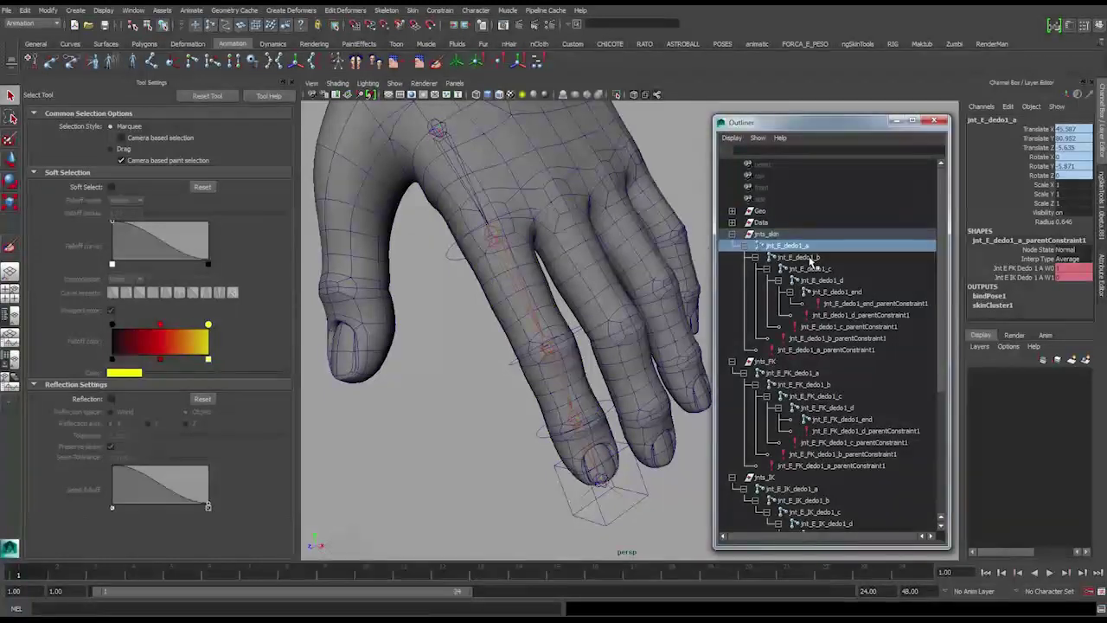
left_click(567, 171)
left_click_drag(585, 257, 524, 247, "alt")
left_click(639, 202)
left_click(524, 247)
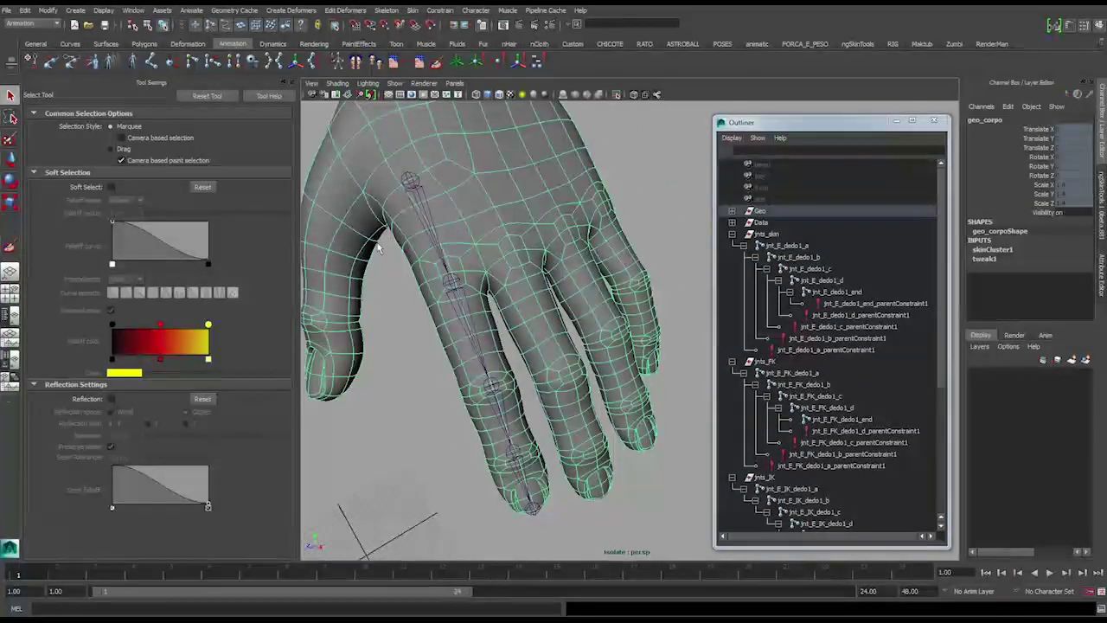
Flood the whole first finger's selected vertices with a weight of 1.0 for the jnt_E_dedo1_b influence.
right_click(425, 227)
right_click_drag(413, 227, 450, 213)
left_click_drag(507, 234, 419, 234, "alt")
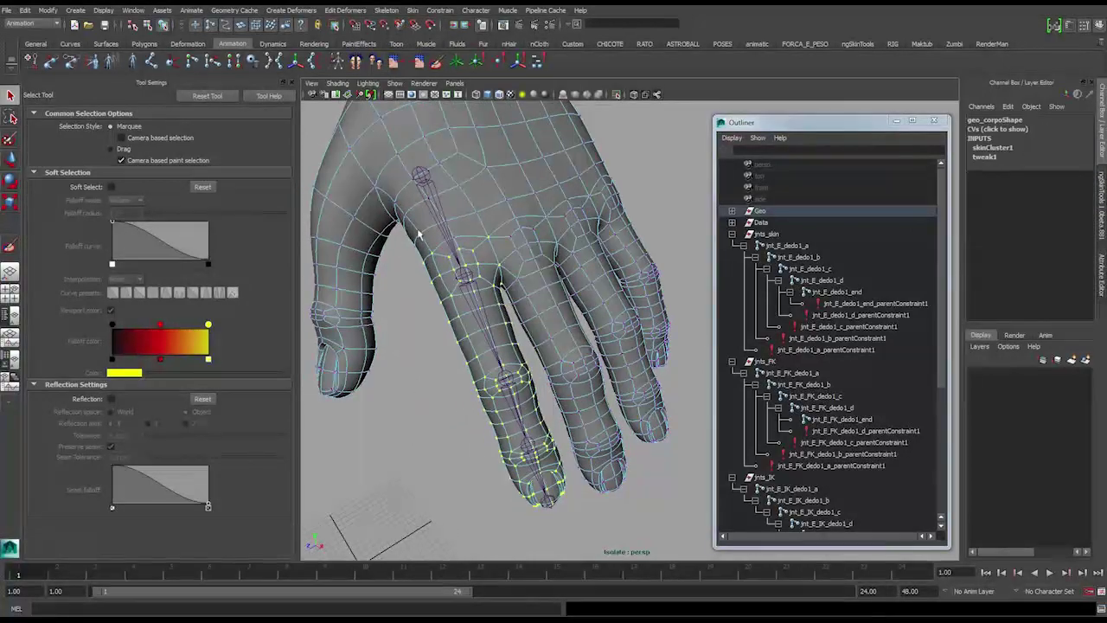
left_click(8, 247)
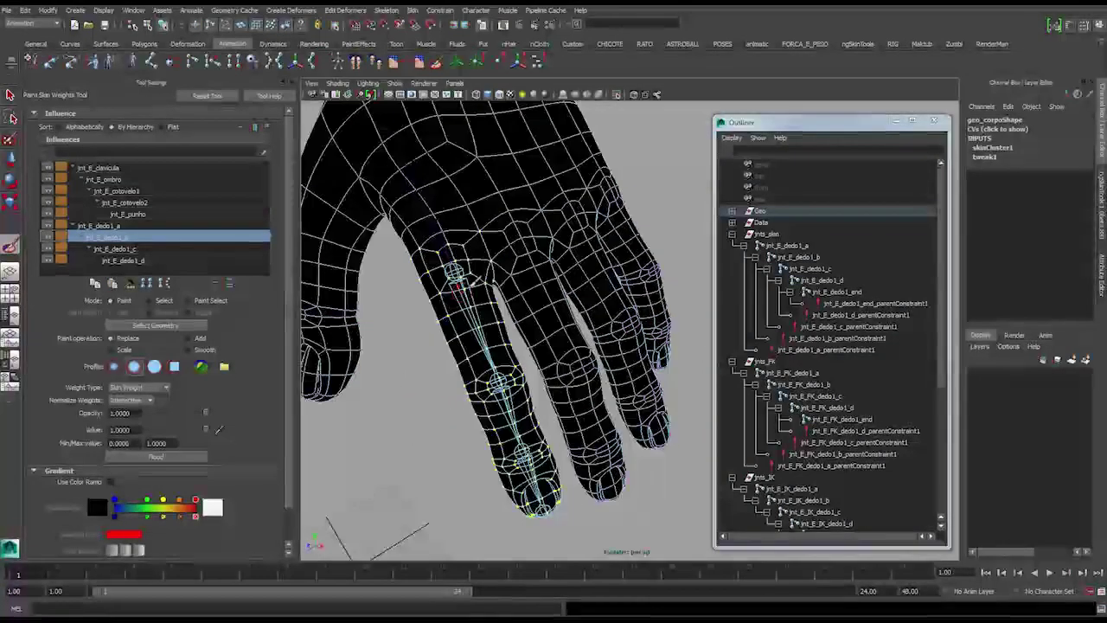
left_click_drag(456, 296, 563, 230, "alt")
left_click_drag(573, 271, 417, 354, "alt")
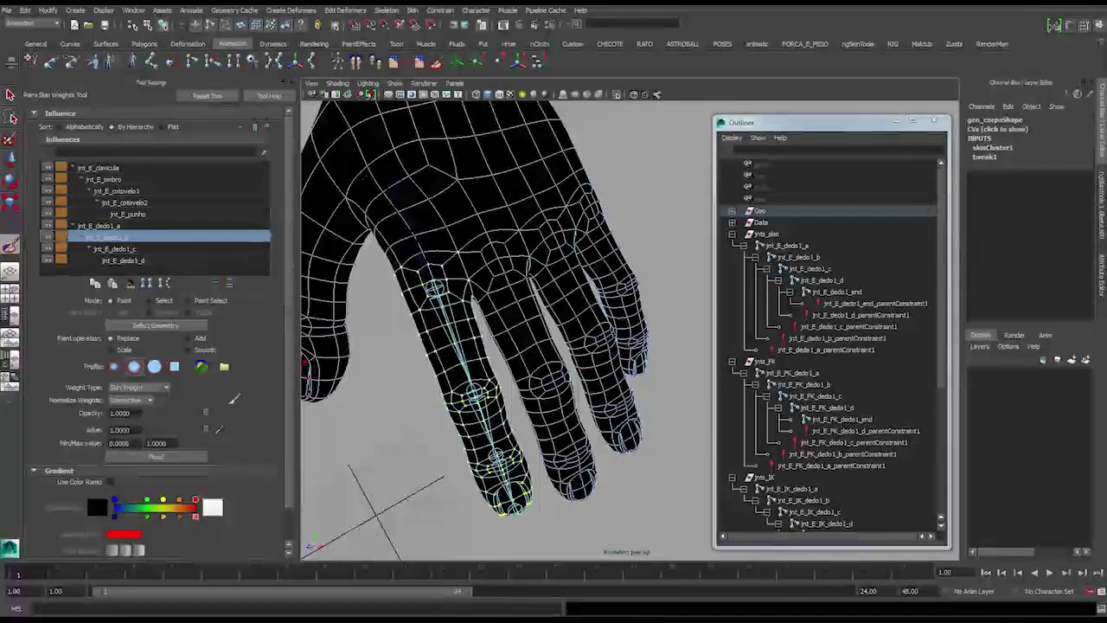
left_click(180, 457)
left_click_drag(454, 401, 435, 367, "alt")
left_click_drag(365, 308, 453, 250, "alt")
left_click_drag(507, 329, 512, 259, "alt")
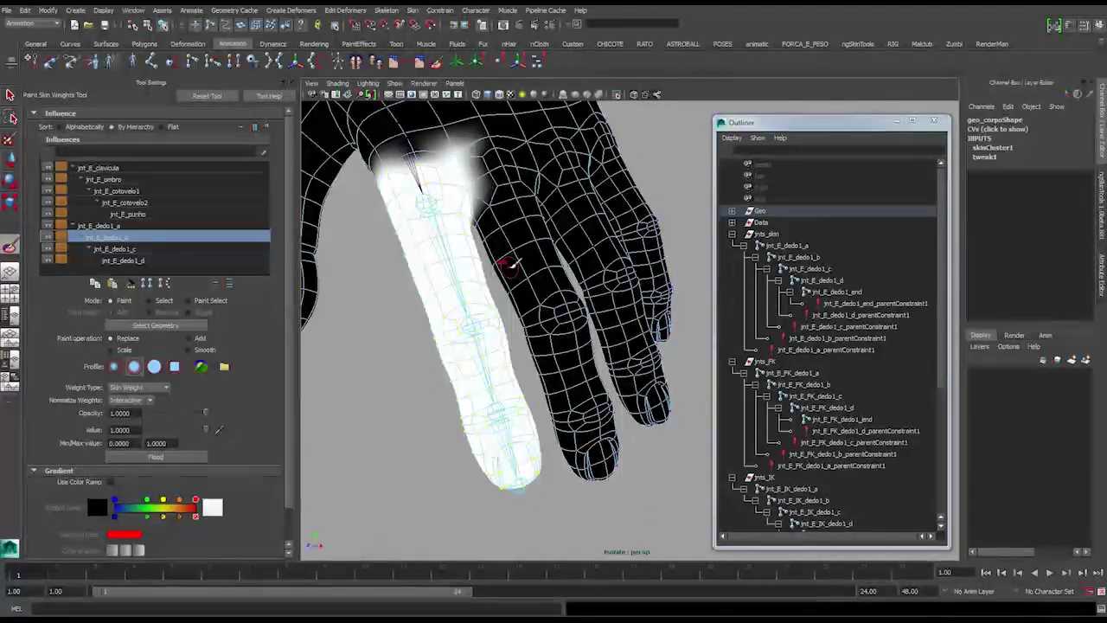
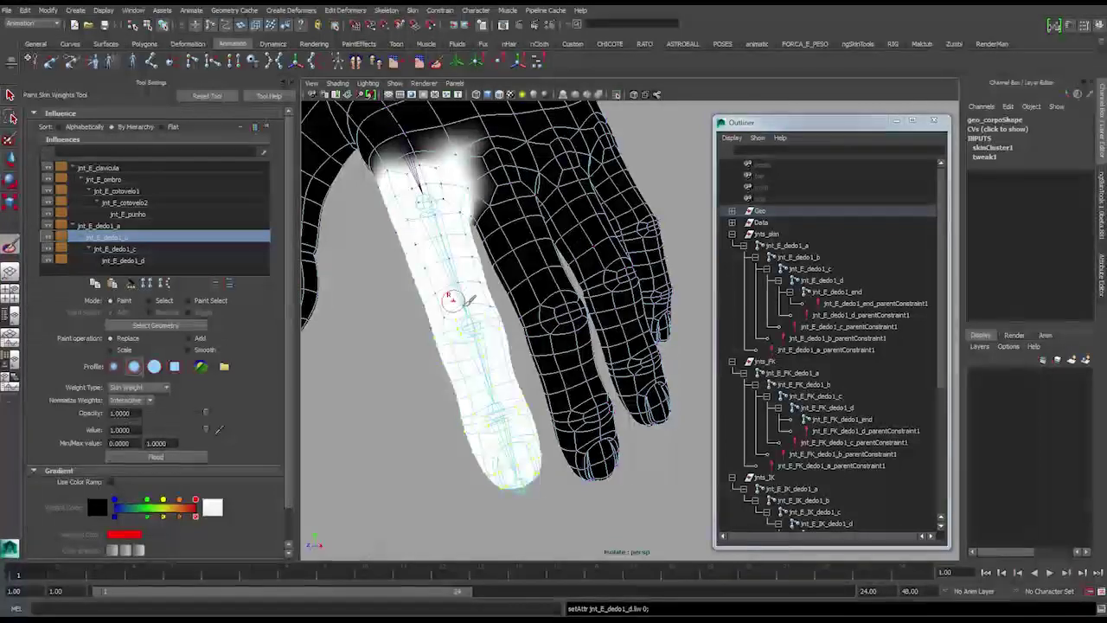
Reduce the vertex selection to the part of the first finger from its middle joint to the fingertip.
right_click_drag(452, 301, 525, 340, "alt")
middle_click_drag(525, 341, 516, 304, "alt")
mouse_move(516, 303)
left_mouse_down("alt")
mouse_move(529, 304)
mouse_move(501, 314)
left_mouse_up("alt")
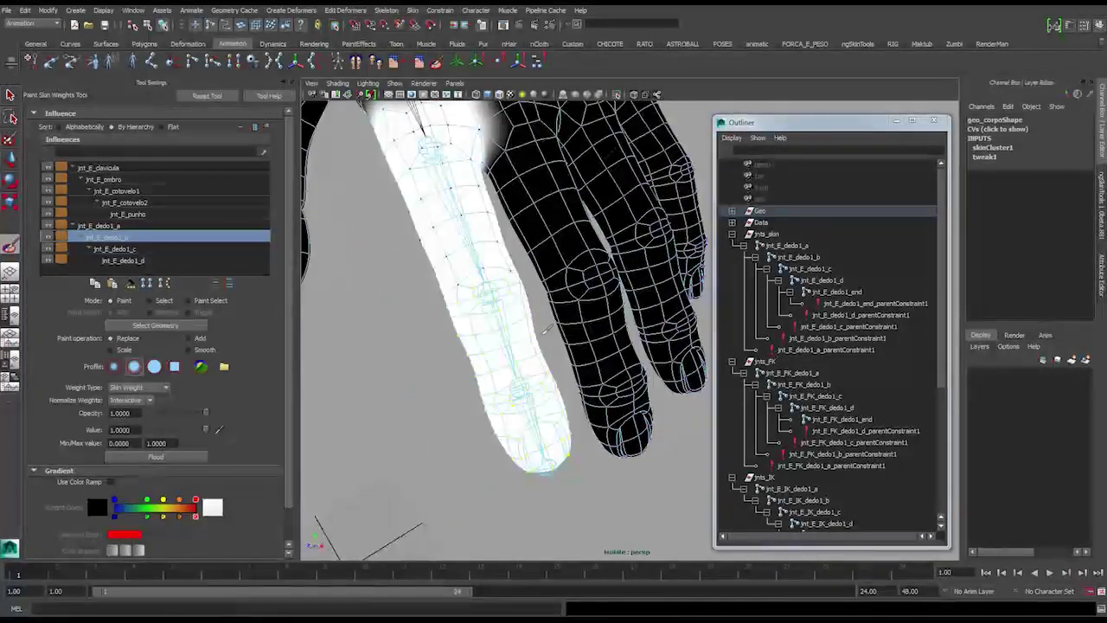
key("q")
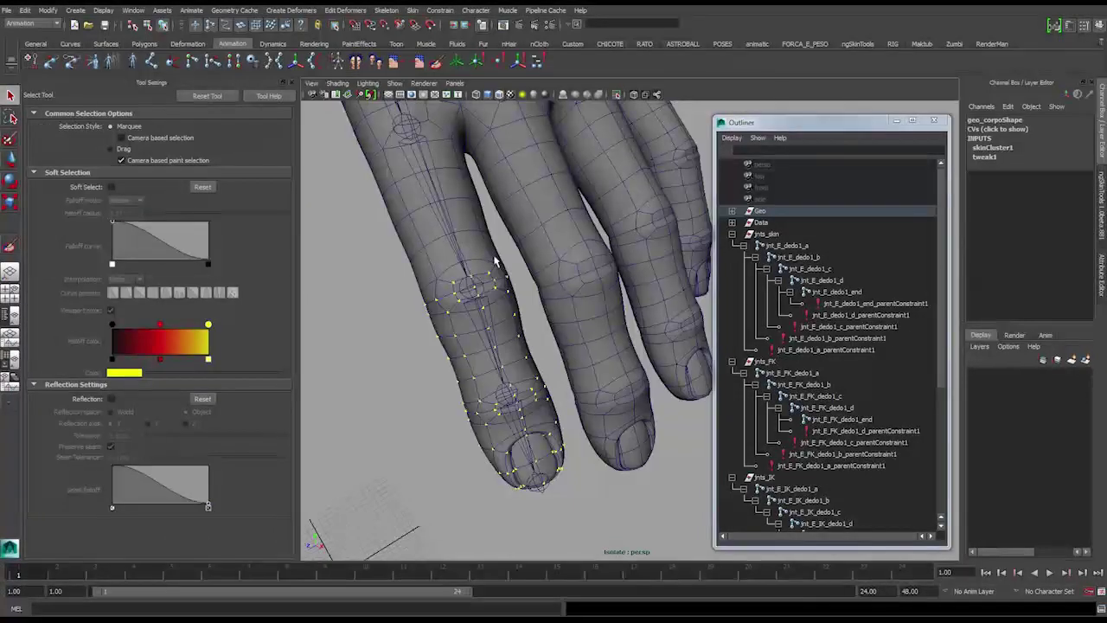
left_click(495, 263)
right_click_drag(494, 266, 453, 268)
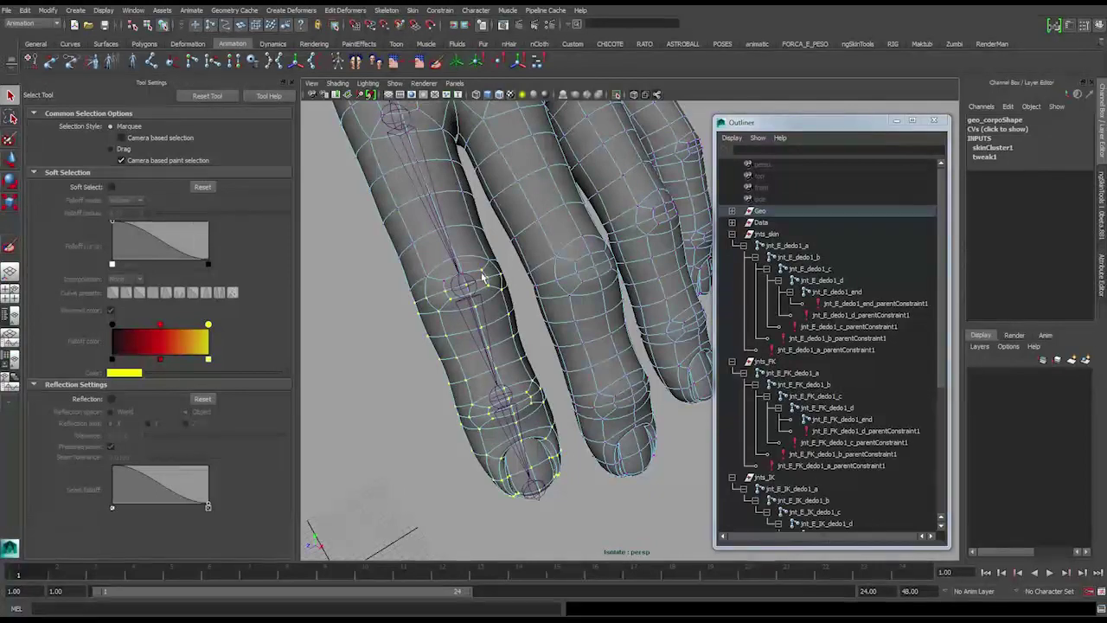
mouse_move(538, 300)
left_mouse_down("alt")
mouse_move(594, 340)
mouse_move(651, 339)
mouse_move(589, 278)
mouse_move(538, 251)
mouse_move(512, 246)
mouse_move(524, 279)
mouse_move(516, 284)
mouse_move(473, 262)
left_mouse_up("alt")
Flood the vertices from the middle joint to the fingertip with a weight of 1.0 for jnt_E_dedo1_c.
left_click(9, 246)
left_click(141, 250)
left_click_drag(501, 317, 482, 303, "alt")
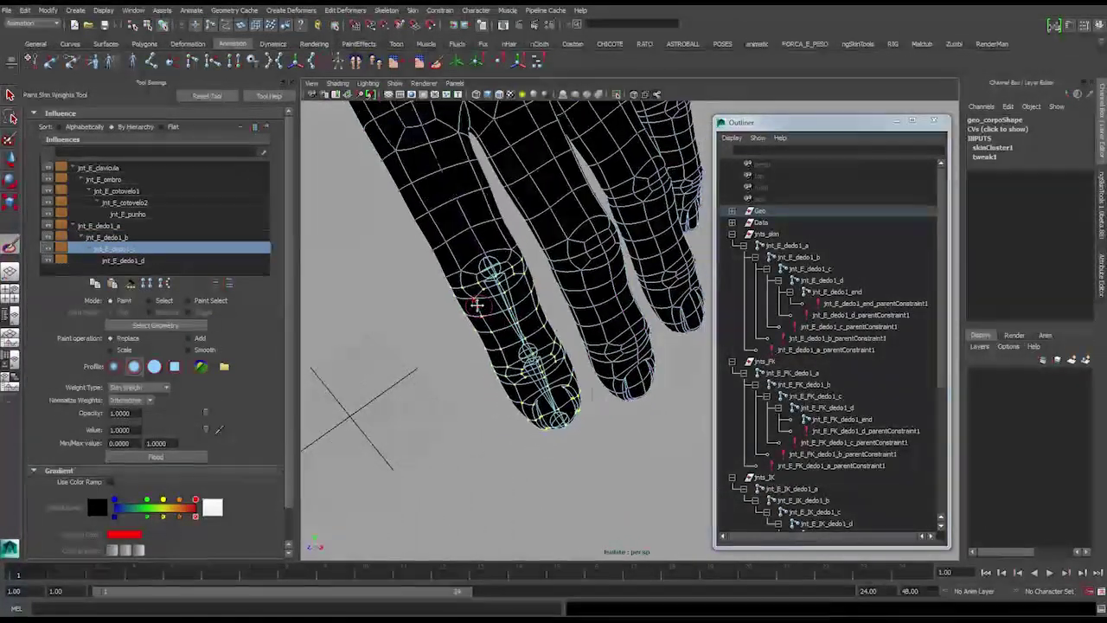
left_click(181, 460)
Choose jnt_E_dedo1_d as the paint influence and shrink the vertex selection to the finger's last segment.
left_click_drag(413, 344, 555, 314, "alt")
scroll(460, 327, "up", 2)
left_click(147, 261)
key("shift+comma")
key("shift+comma")
key("shift+comma")
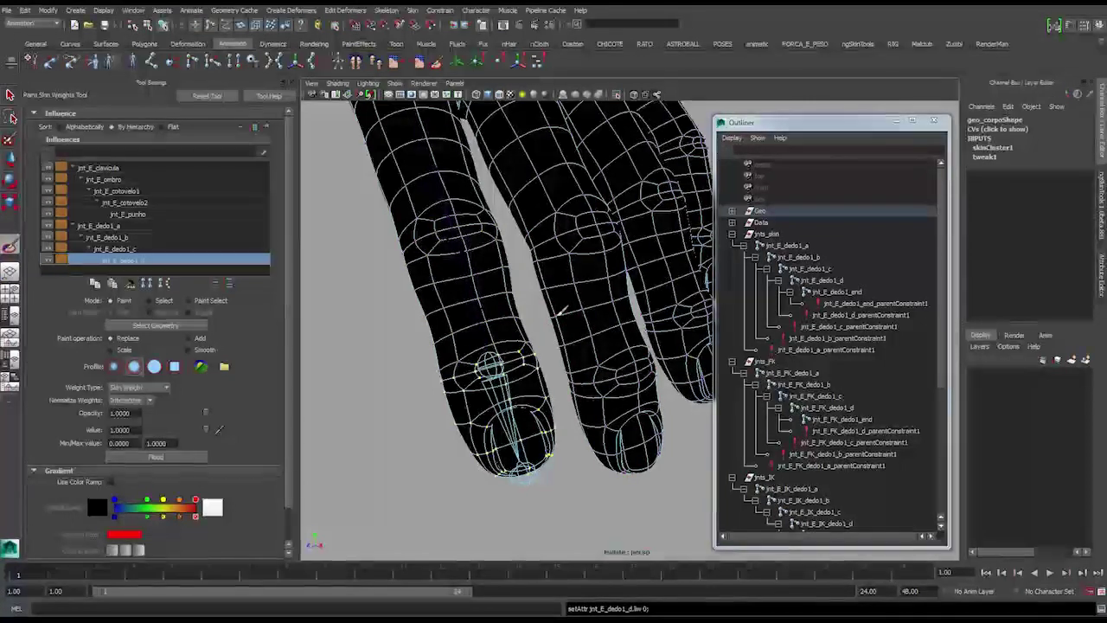
Flood the fingertip segment's selected vertices with a weight of 1.0 for the jnt_E_dedo1_d influence.
key("q")
mouse_move(558, 314)
left_mouse_down("alt")
mouse_move(442, 370)
mouse_move(475, 355)
left_mouse_up("alt")
right_click_drag(476, 354, 430, 355)
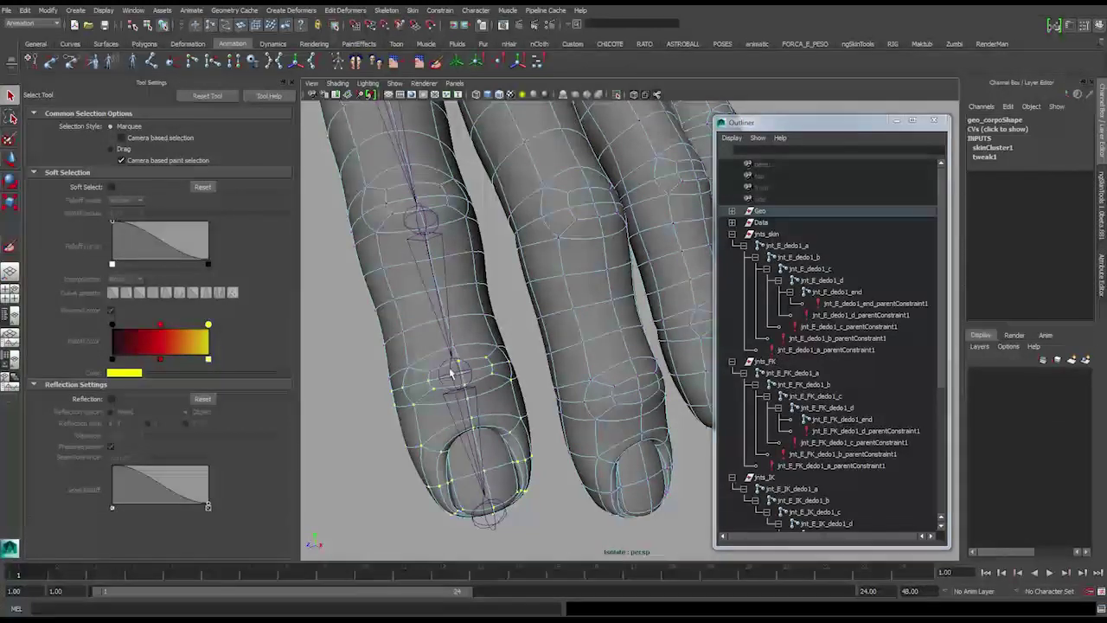
left_click_drag(487, 358, 463, 353, "alt")
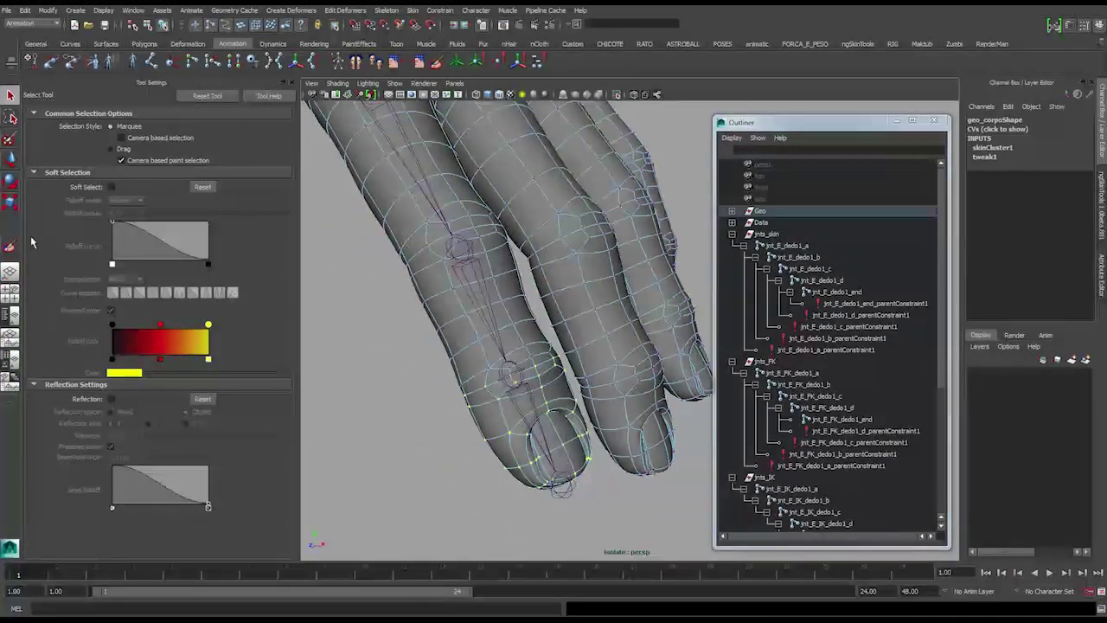
left_click(11, 246)
mouse_move(536, 351)
left_mouse_down("alt")
mouse_move(474, 364)
mouse_move(511, 375)
mouse_move(487, 326)
mouse_move(554, 225)
mouse_move(571, 226)
mouse_move(504, 262)
mouse_move(406, 393)
mouse_move(586, 203)
mouse_move(506, 212)
mouse_move(515, 245)
mouse_move(463, 313)
left_mouse_up("alt")
left_click(197, 456)
key("q")
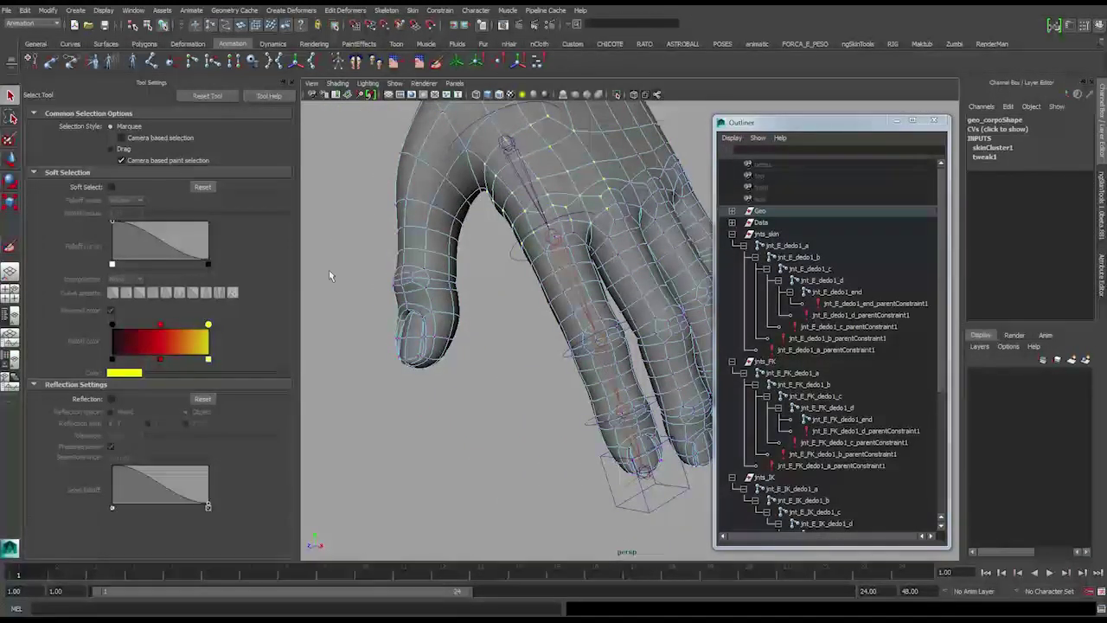
Flood the selected hand vertices around the first finger's base bone with a weight of 1.0 for jnt_E_dedo1_a.
left_click_drag(581, 233, 481, 277, "alt")
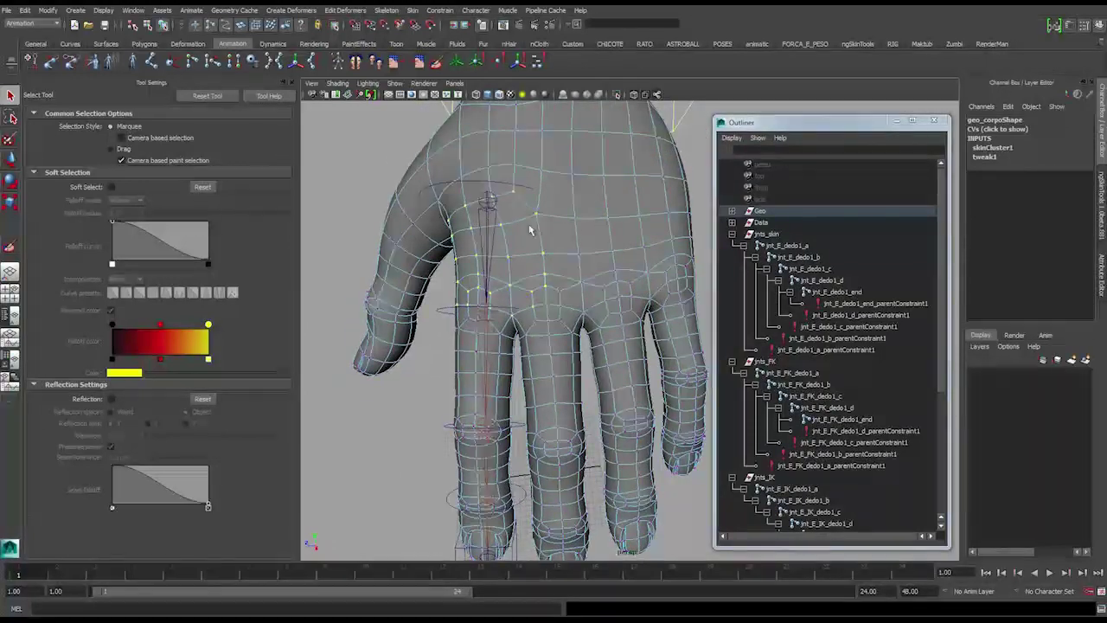
left_click_drag(584, 308, 510, 270, "alt")
right_click_drag(510, 270, 562, 342, "alt")
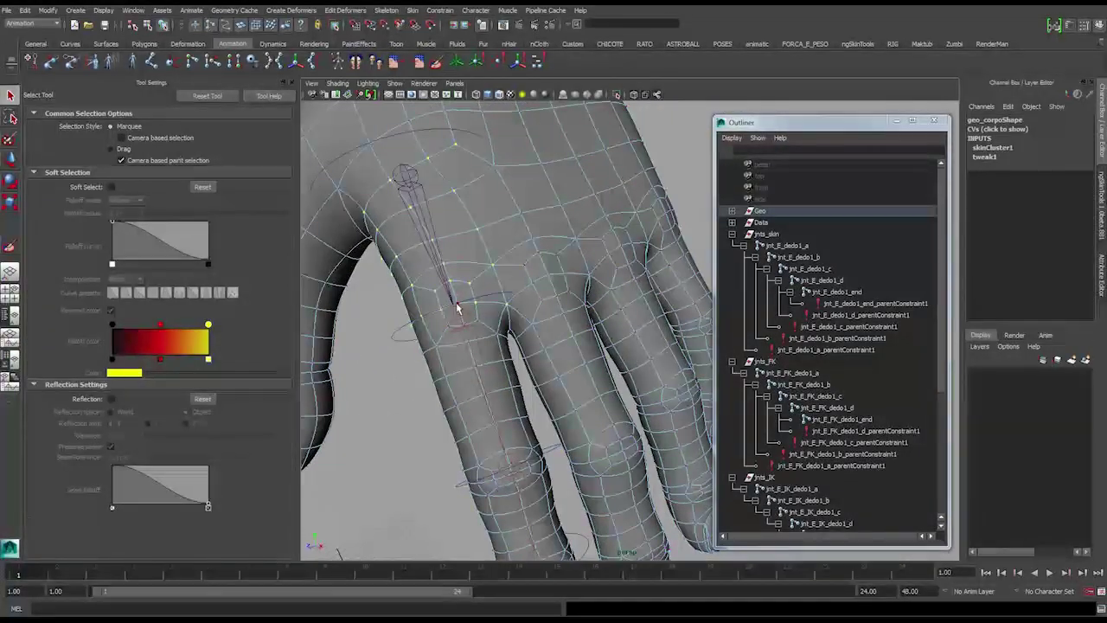
left_click_drag(552, 337, 571, 313, "alt")
left_click(12, 249)
left_click_drag(449, 322, 538, 341, "alt")
left_click(147, 227)
left_click_drag(445, 285, 427, 234, "alt")
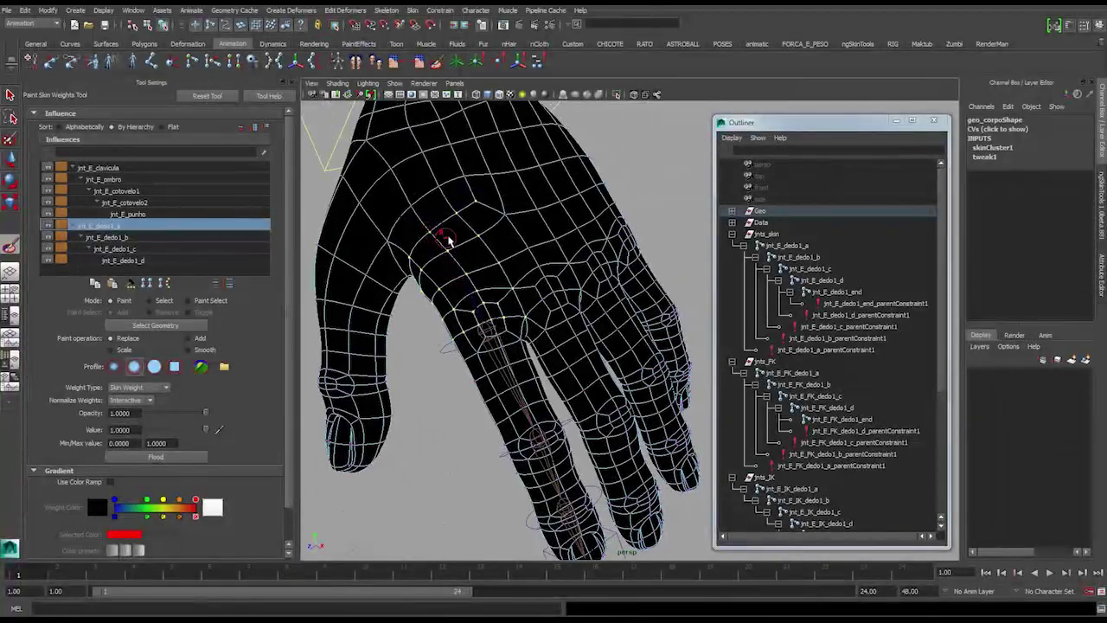
scroll(443, 238, "up", 1)
left_click(176, 455)
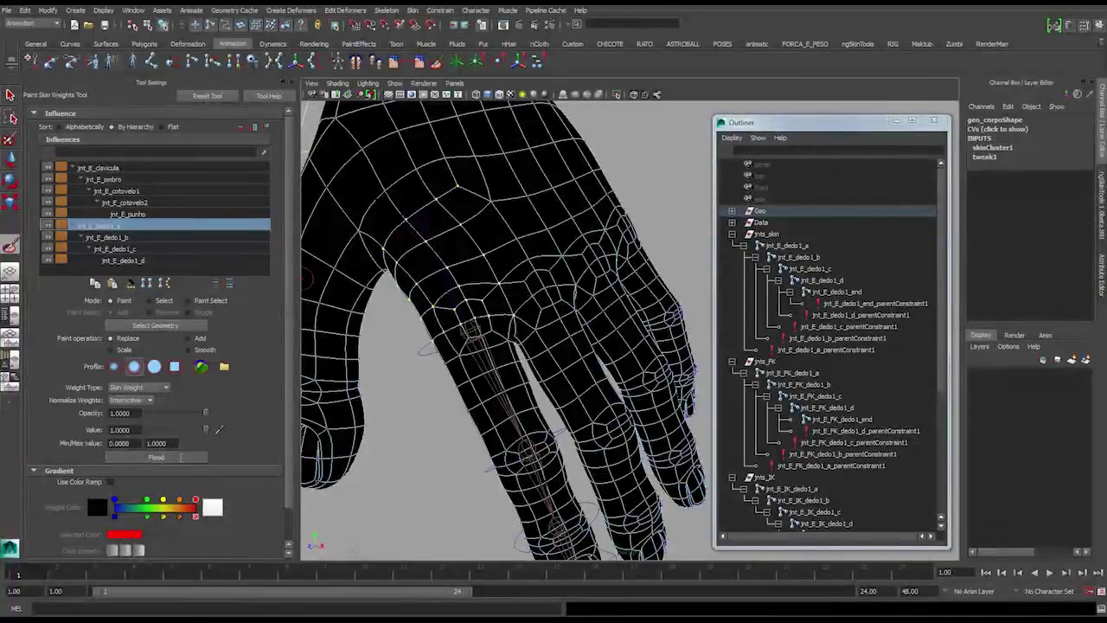
left_click_drag(474, 322, 528, 342, "alt")
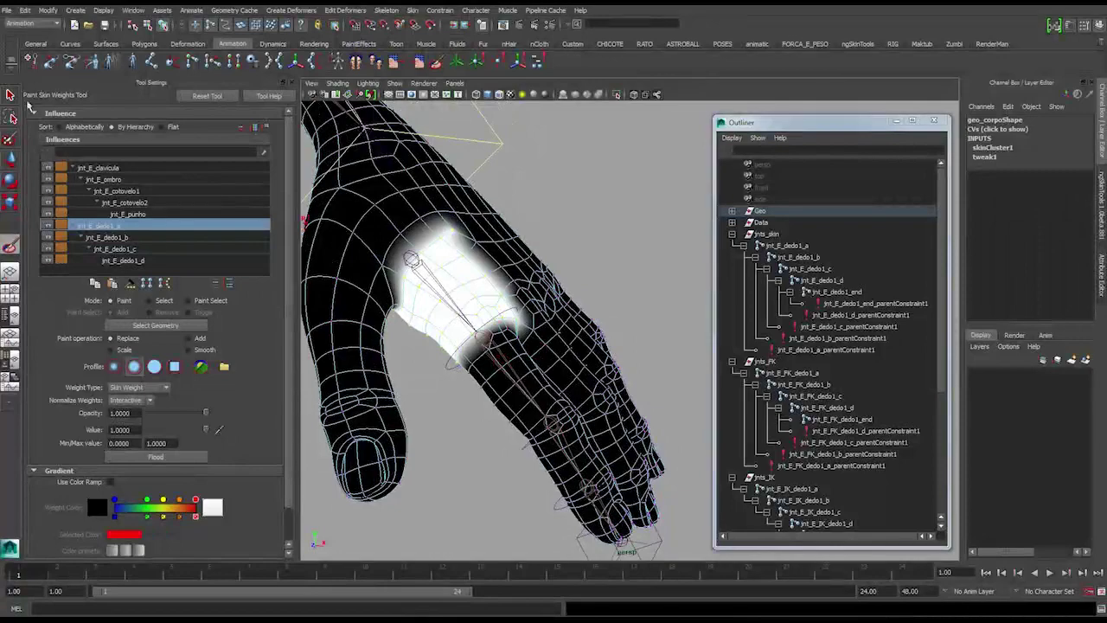
Leave skin weight painting and select ctrl_E_mao with the Rotate tool to check its Dedos IKFK attribute.
left_click(10, 95)
mouse_move(474, 285)
left_mouse_down("alt")
mouse_move(498, 301)
mouse_move(552, 298)
mouse_move(470, 297)
mouse_move(502, 282)
mouse_move(583, 187)
left_mouse_up("alt")
left_click(483, 235)
key("e")
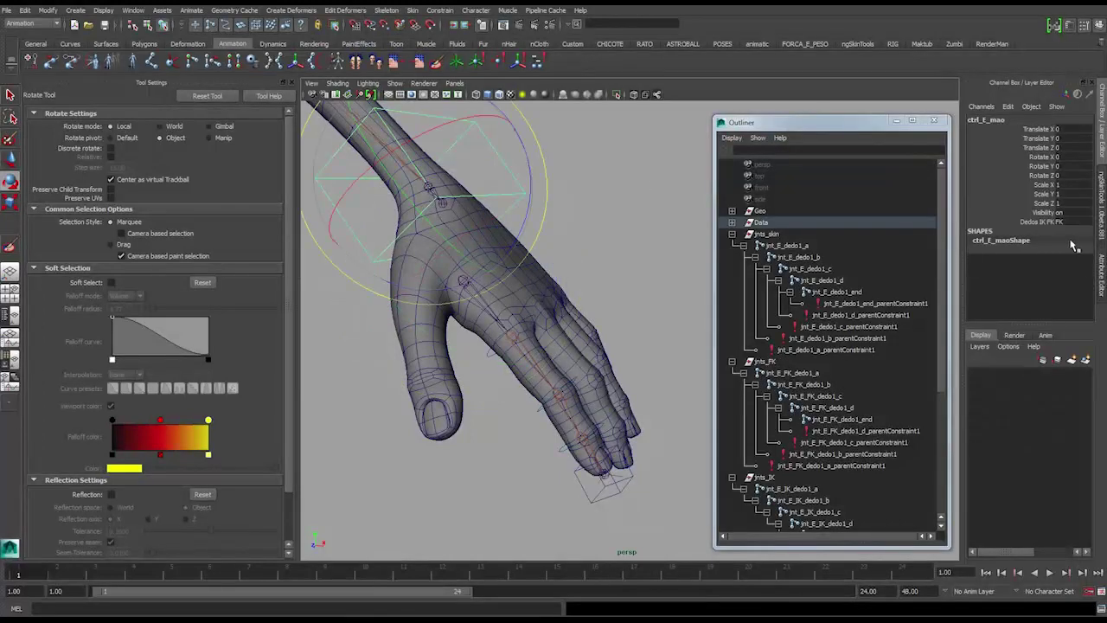
left_click(630, 249)
Bend the first finger at its second FK control by rotating ctrl_E_FK_dedo1_b about -26.7 degrees in Z.
left_click_drag(618, 272, 536, 338, "alt")
left_click(466, 262)
key("ctrl+z")
key("w")
left_click(520, 324)
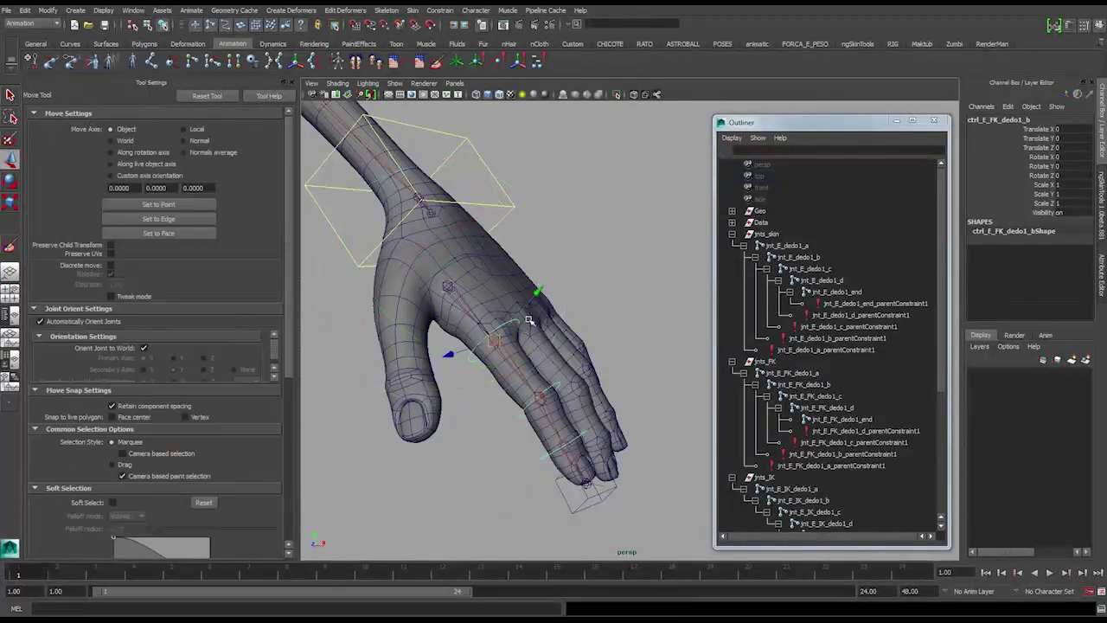
key("e")
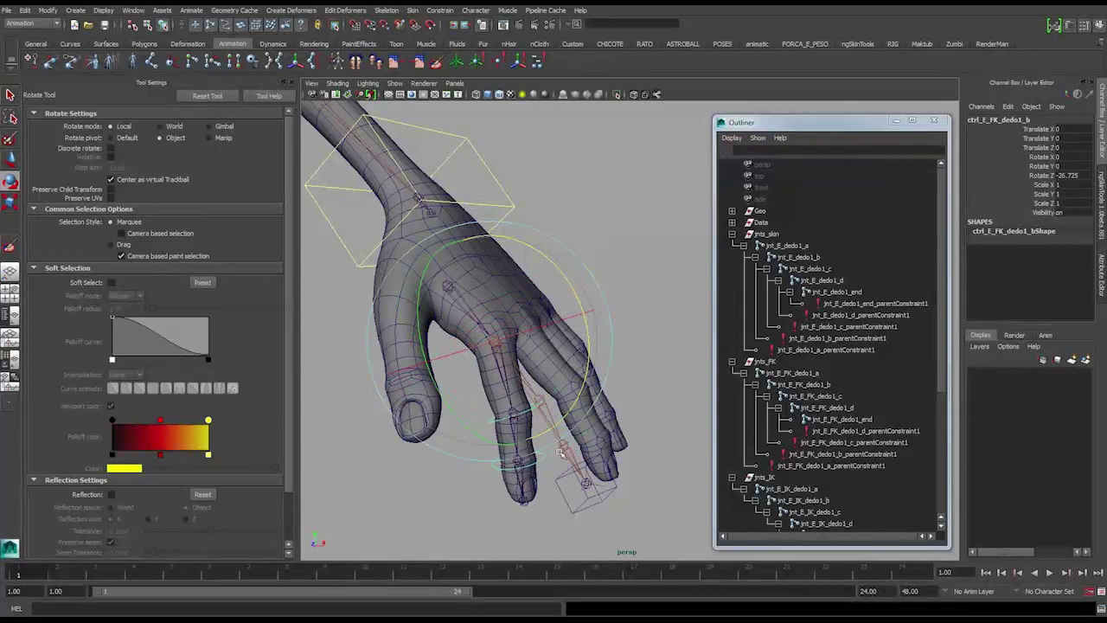
Rotate the middle FK control ctrl_E_FK_dedo1_c about -50.8 degrees in Z to curl the finger.
key("w")
left_click(490, 424)
key("e")
left_click(505, 417)
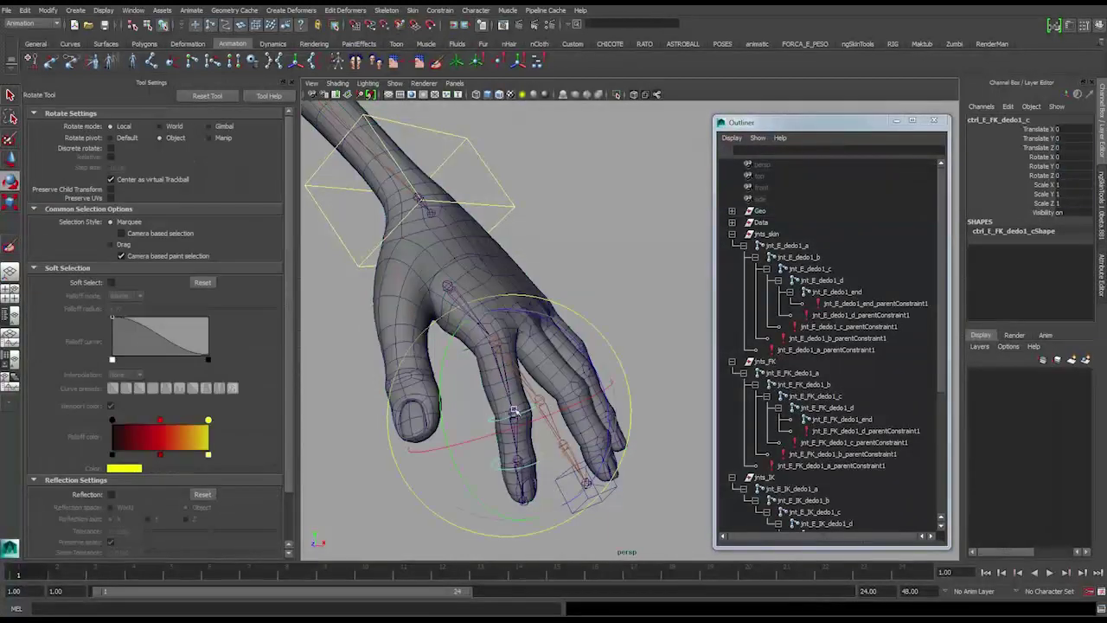
left_click_drag(609, 375, 593, 467)
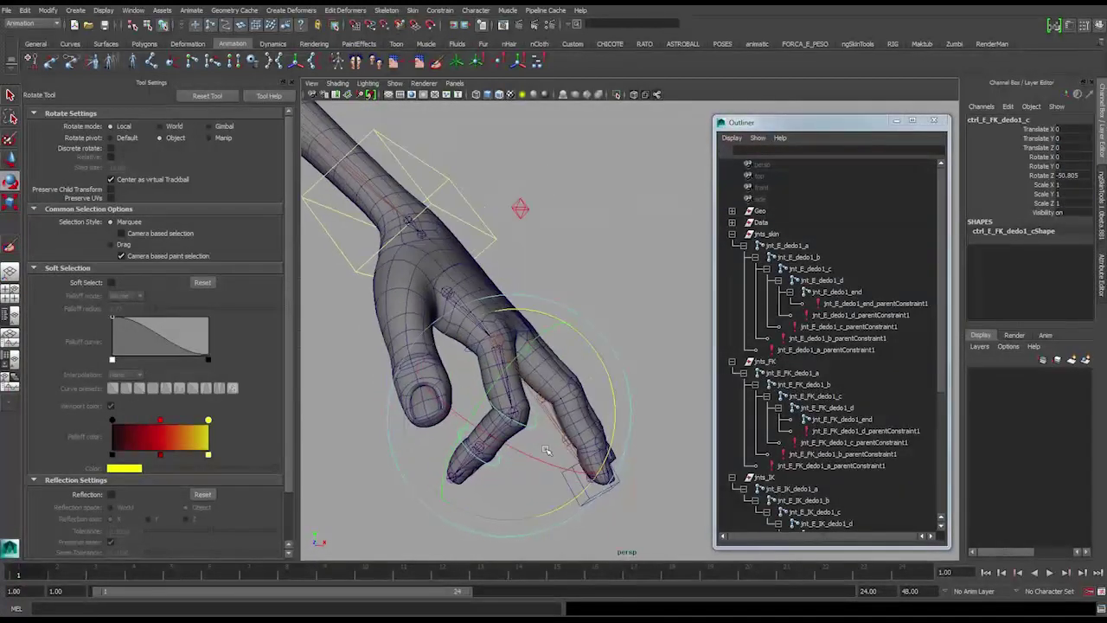
Rotate the last FK control ctrl_E_FK_dedo1_d about -50.2 degrees in Z to curl the fingertip.
key("w")
left_click(493, 466)
key("e")
left_click_drag(558, 379, 567, 481)
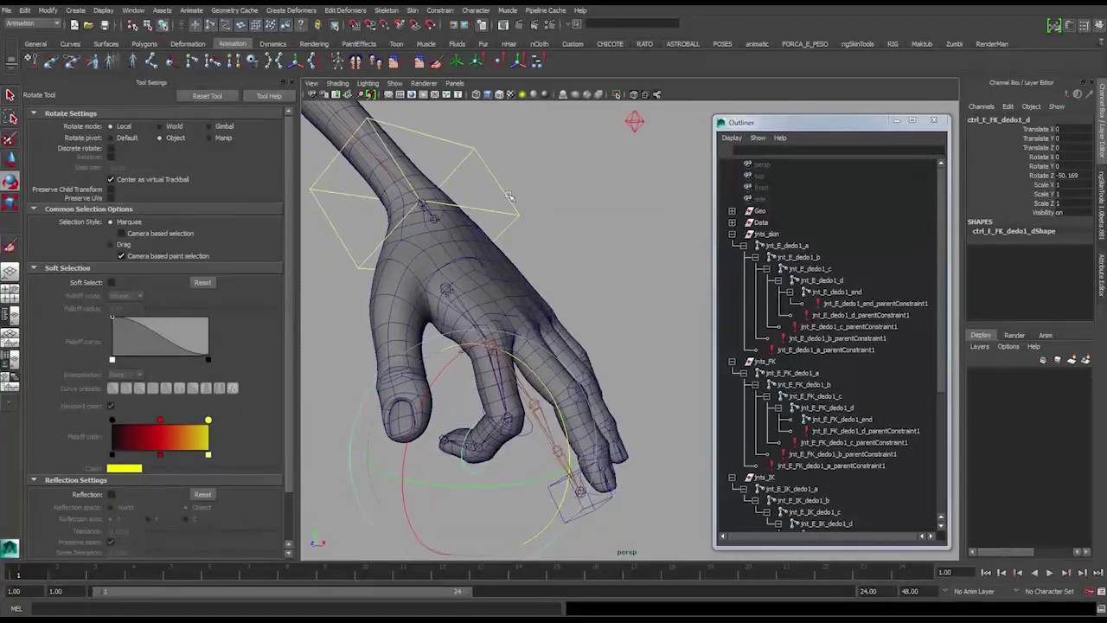
Switch the Dedos IKFK attribute on ctrl_E_mao to IK.
left_click(512, 199)
scroll(590, 240, "down", 2)
left_click(1066, 223)
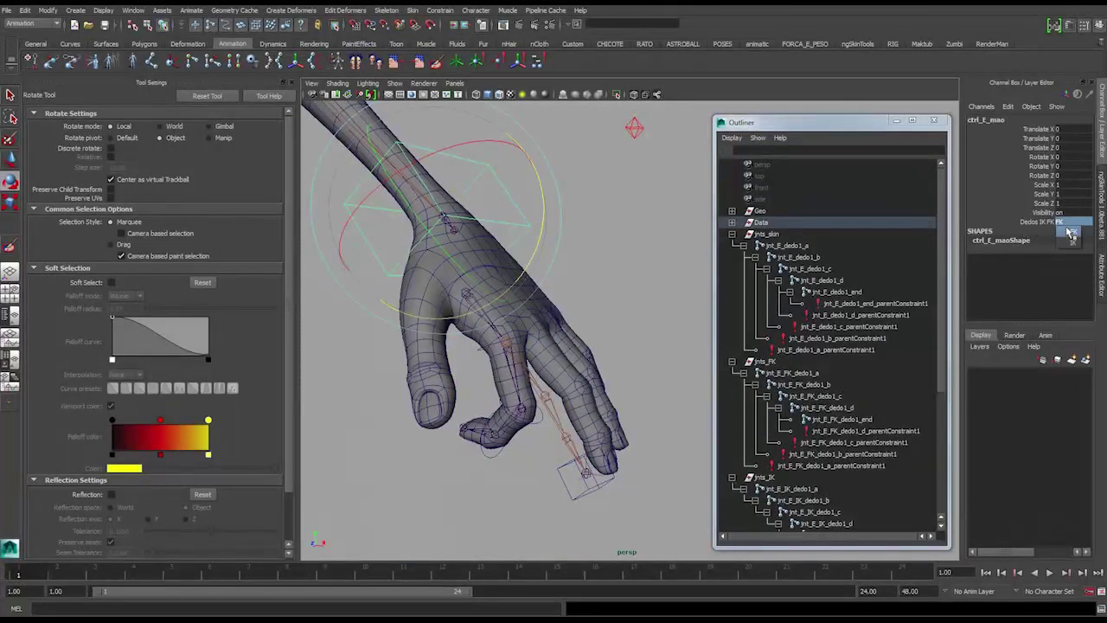
left_click(1077, 244)
left_click_drag(593, 370, 563, 321, "alt")
scroll(524, 363, "up", 4)
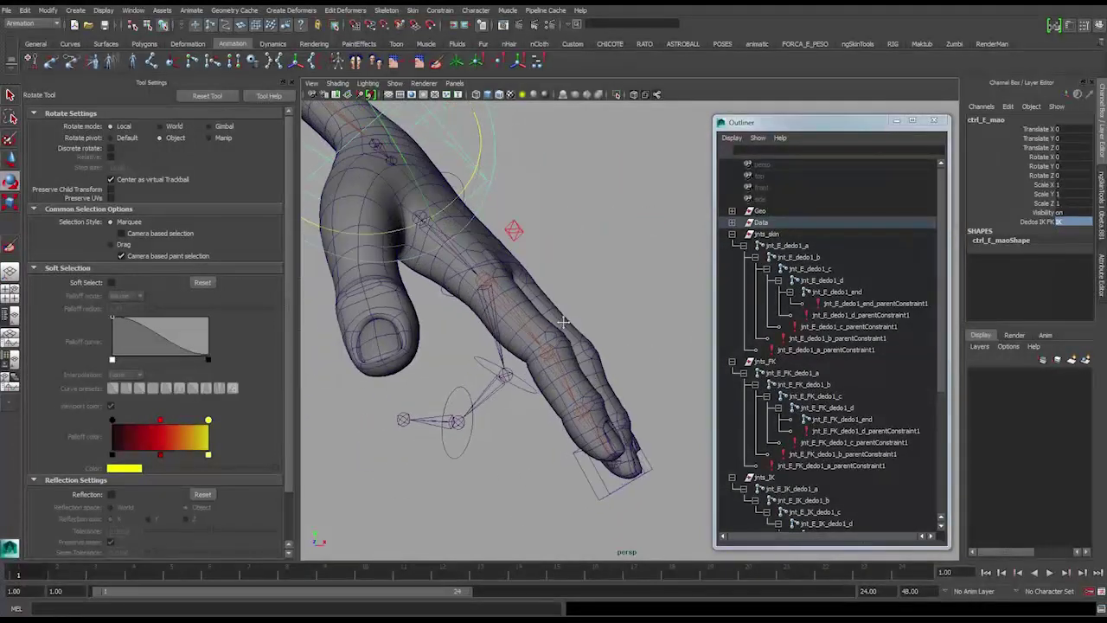
Move the IK control at the fingertip to test the finger's IK deformation, and undo the move.
left_click(608, 492)
key("w")
scroll(608, 484, "down", 1)
left_click_drag(609, 469, 620, 498, "alt")
scroll(639, 469, "down", 1)
left_click_drag(619, 423, 648, 376)
left_click_drag(640, 379, 558, 413, "alt")
key("ctrl+z")
key("shift+z")
key("ctrl+z")
left_click_drag(593, 392, 564, 395, "alt")
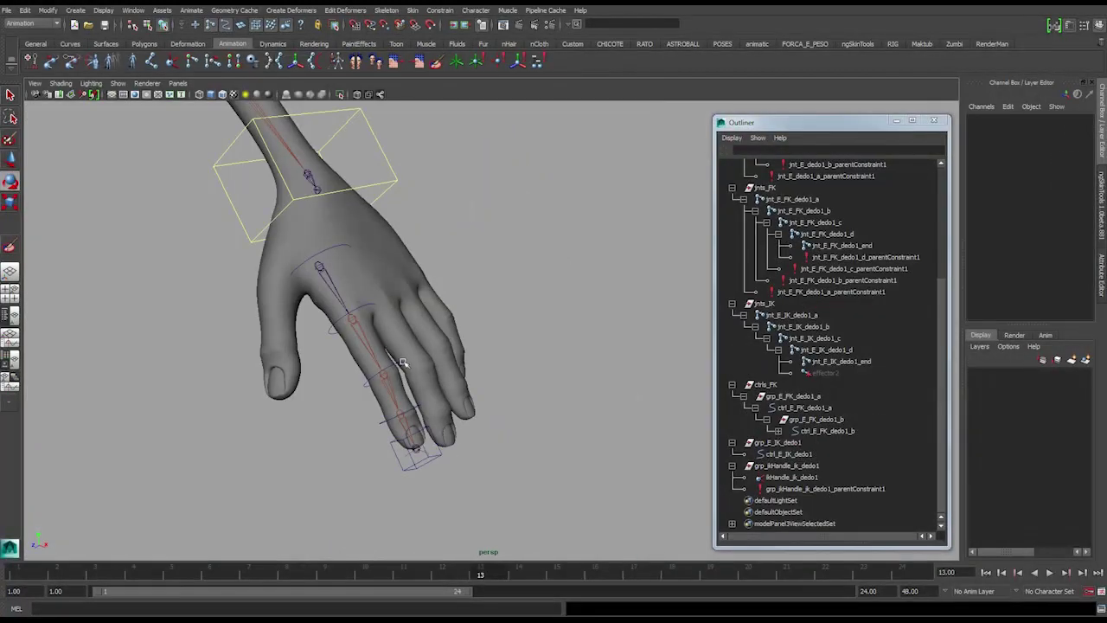
Move ctrl_E_mao to test whether the finger controls follow the hand, and undo the move.
left_click_drag(409, 318, 341, 288, "alt")
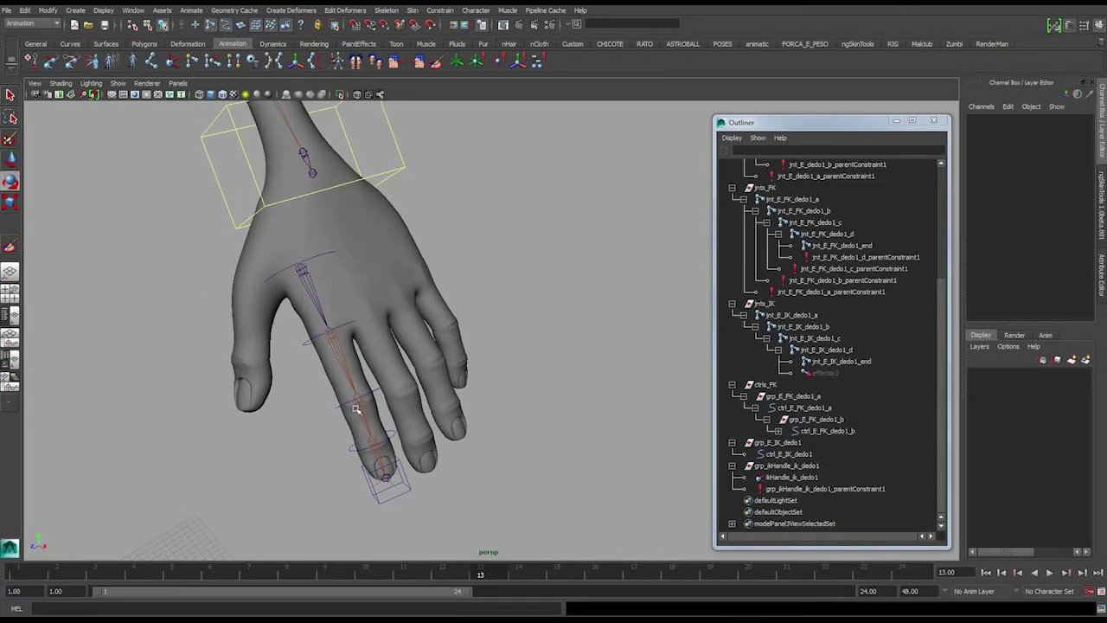
left_click_drag(374, 403, 358, 348, "alt")
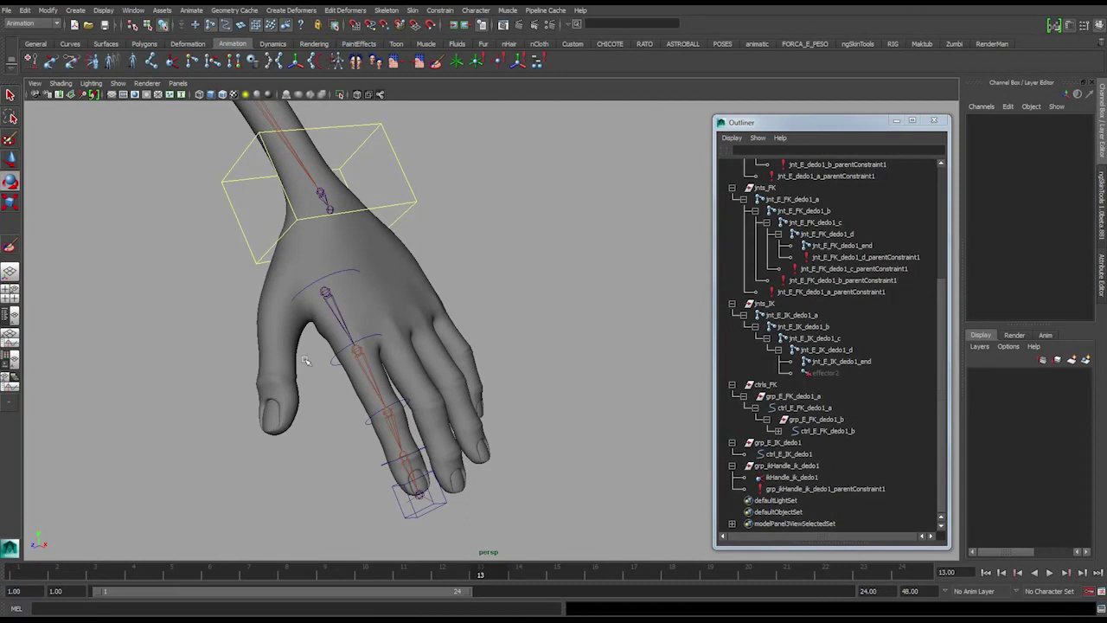
left_click_drag(413, 489, 366, 274, "alt")
left_click(396, 227)
left_click_drag(452, 268, 400, 185, "alt")
key("w")
key("ctrl+z")
left_click_drag(481, 348, 468, 313, "alt")
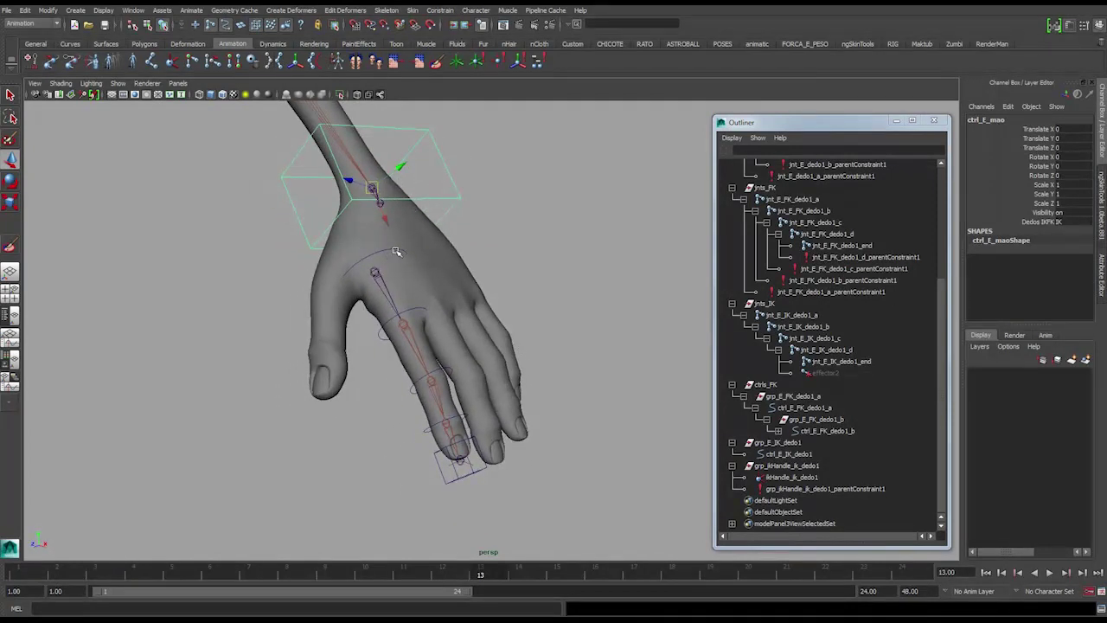
Select ctrl_E_FK_dedo1_a and examine the finger's base control in relation to the wrist joint.
left_click(809, 408)
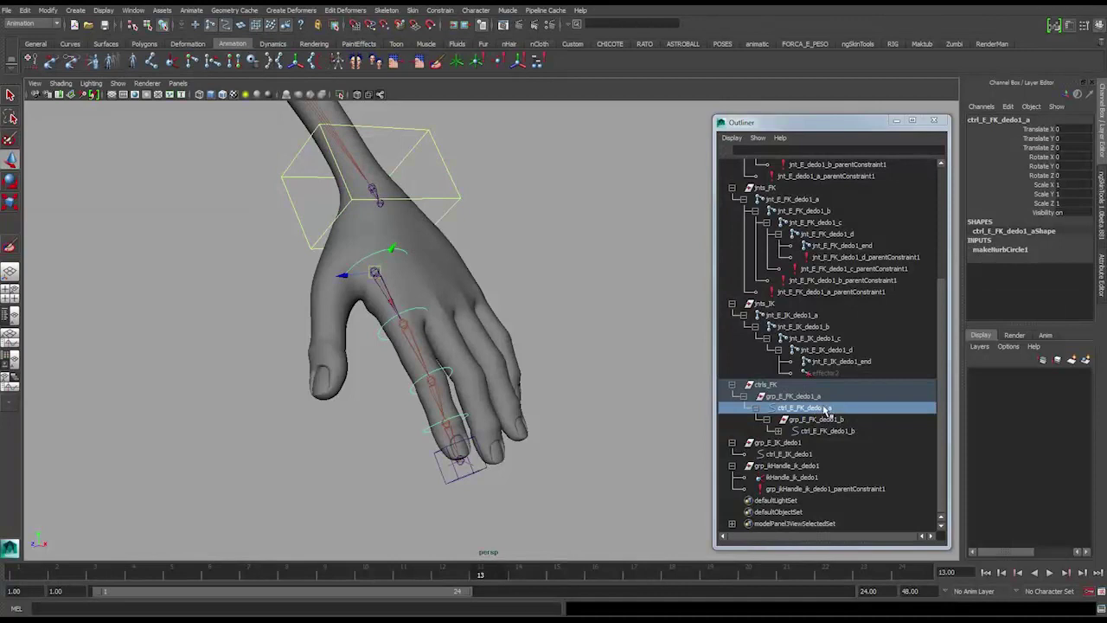
left_click_drag(454, 201, 504, 253, "alt")
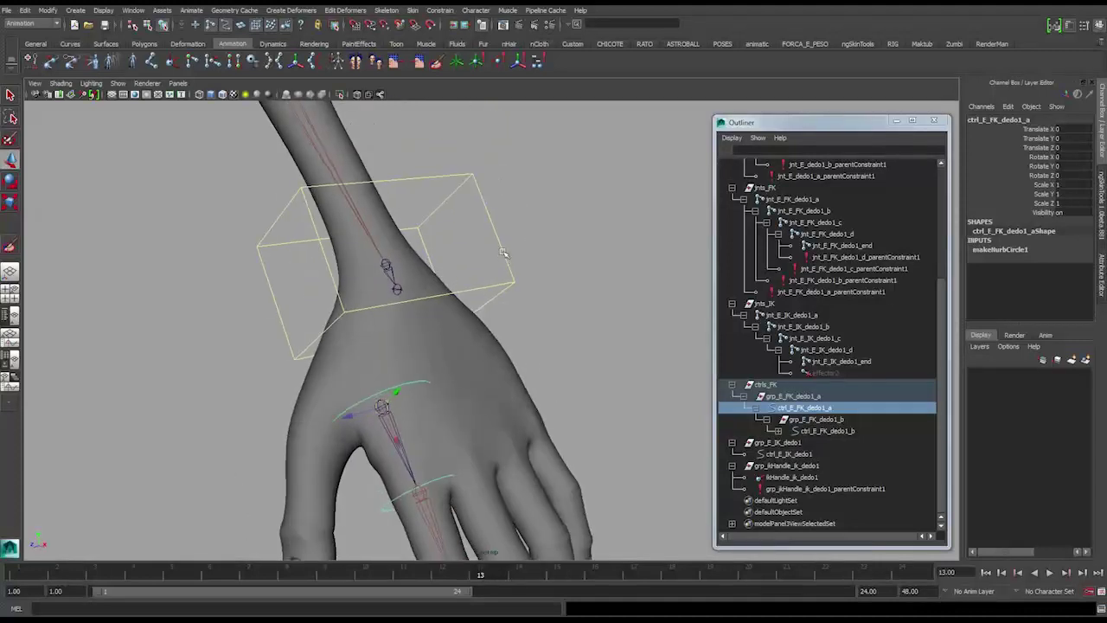
right_click_drag(523, 296, 475, 290, "alt")
left_click_drag(476, 290, 515, 315, "alt")
middle_click_drag(519, 322, 462, 246, "alt")
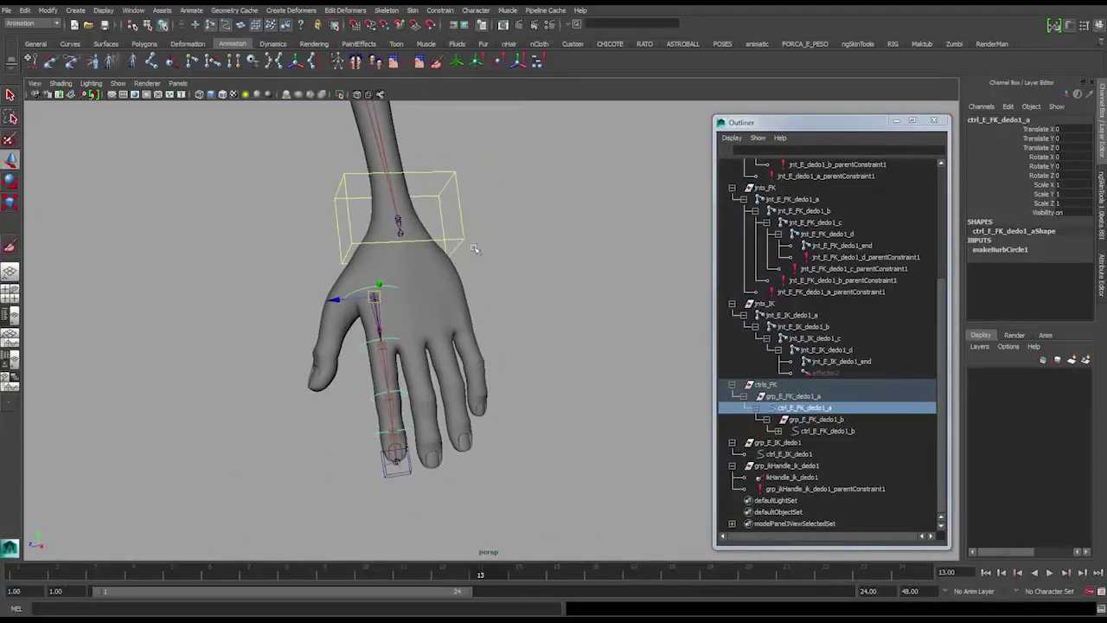
Move ctrl_E_mao in several directions to test how the finger mesh reacts in IK mode, and undo the moves.
left_click(463, 238)
left_click_drag(485, 249, 406, 228, "alt")
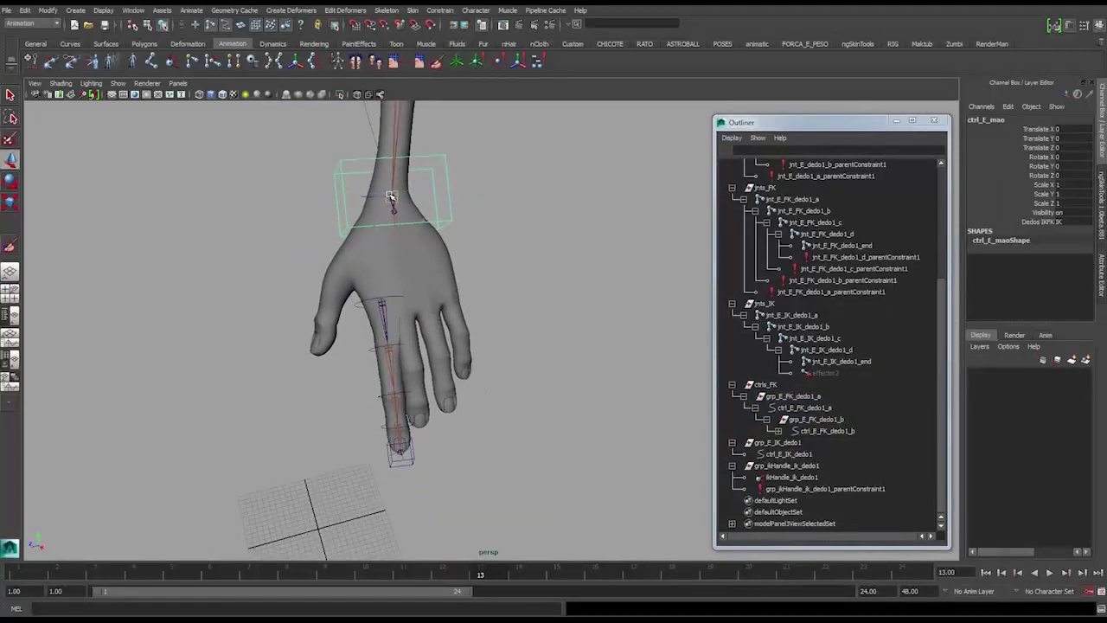
left_click_drag(363, 196, 403, 197)
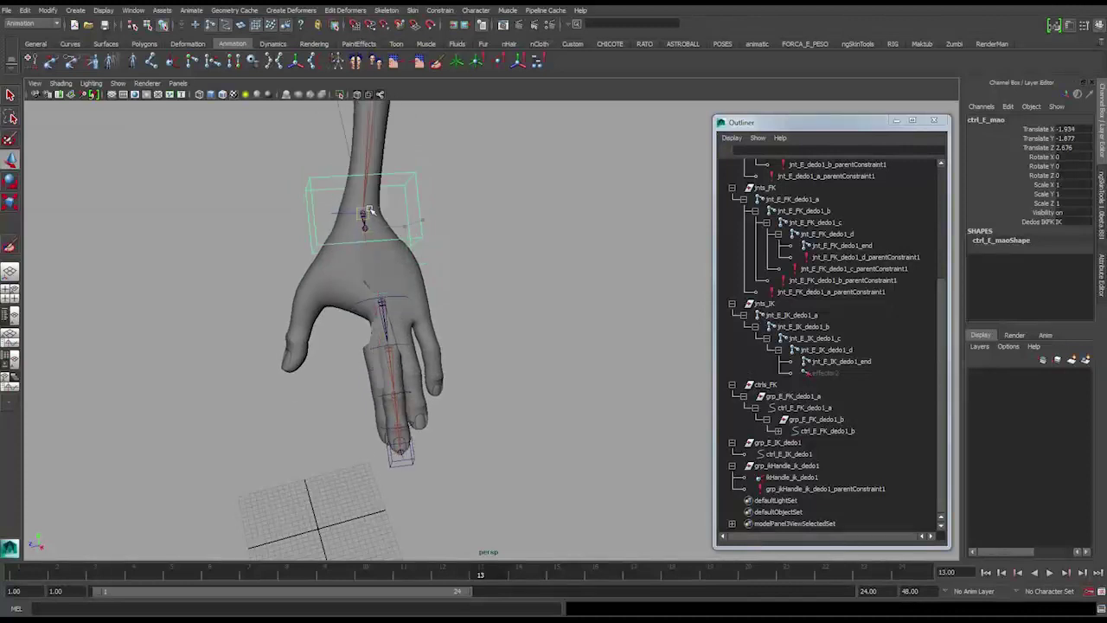
left_click_drag(369, 270, 366, 309)
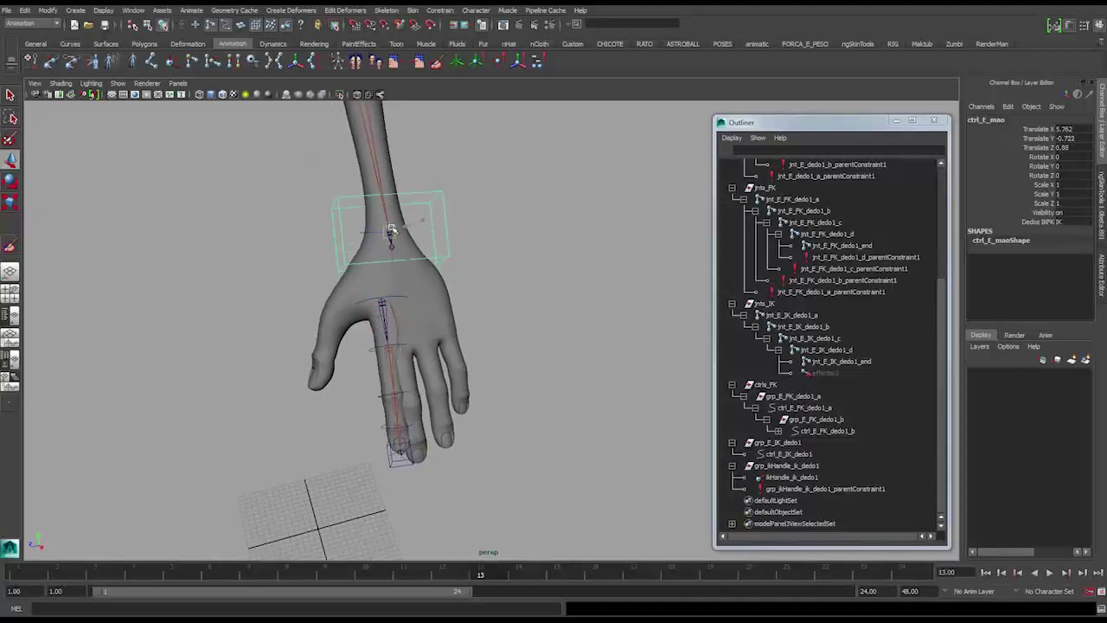
left_click_drag(382, 282, 403, 238)
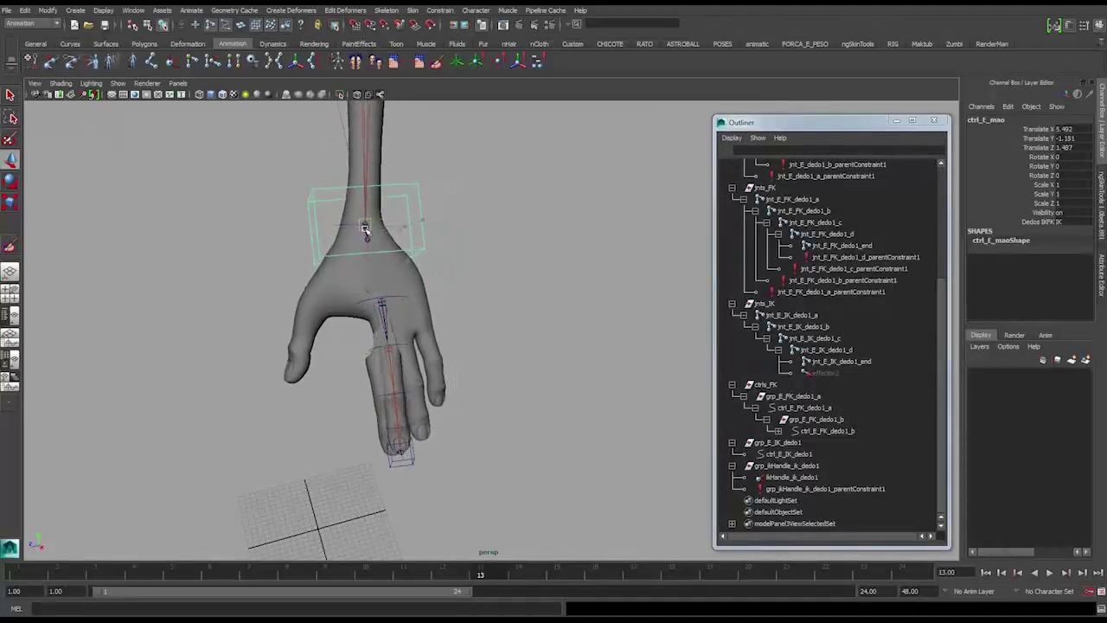
left_click_drag(399, 220, 449, 229)
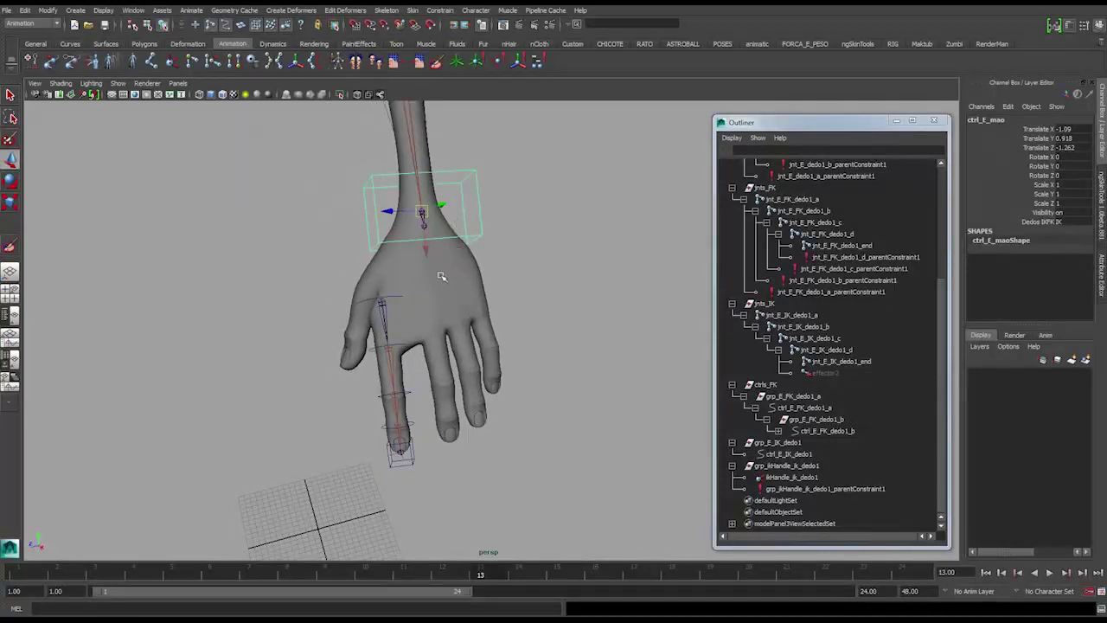
key("ctrl+z")
right_click_drag(442, 275, 447, 303, "alt")
left_click_drag(447, 304, 460, 208, "alt")
left_click_drag(385, 198, 412, 230)
key("ctrl+z")
Try moving ctrl_E_mao toward the fingers, and reset its Translate X, Y and Z to 0.
right_click_drag(372, 194, 394, 208, "alt")
middle_click_drag(394, 207, 423, 288, "alt")
right_click_drag(423, 288, 430, 294, "alt")
left_click_drag(430, 295, 407, 284, "alt")
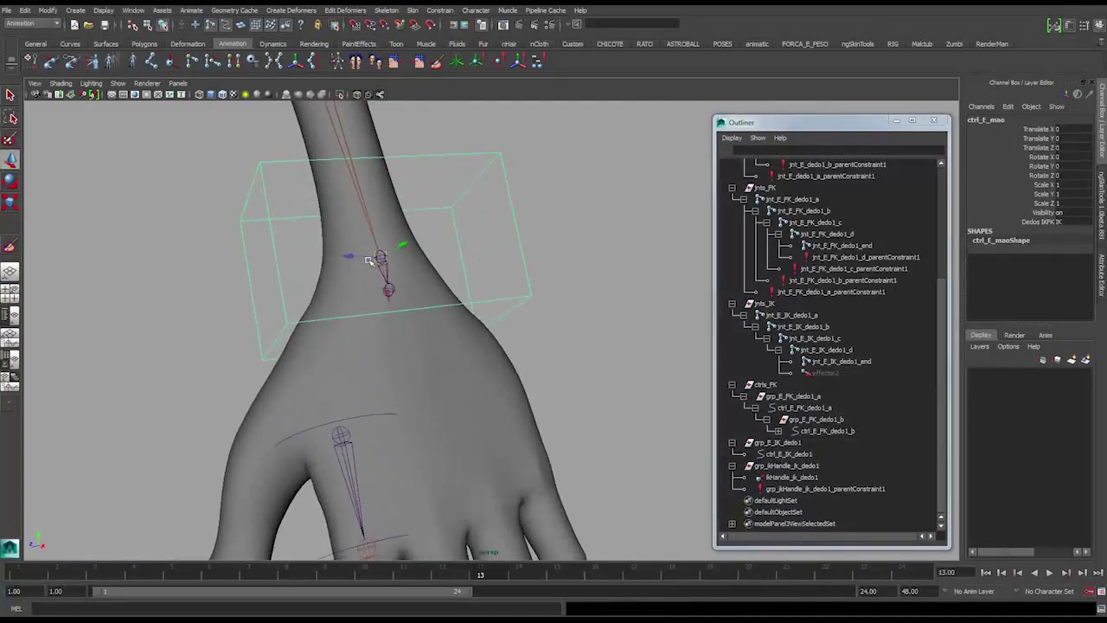
right_click_drag(418, 272, 401, 275, "alt")
left_click_drag(405, 276, 377, 282)
right_click_drag(441, 303, 411, 299, "alt")
left_click_drag(404, 294, 400, 350)
middle_click_drag(379, 389, 403, 289, "alt")
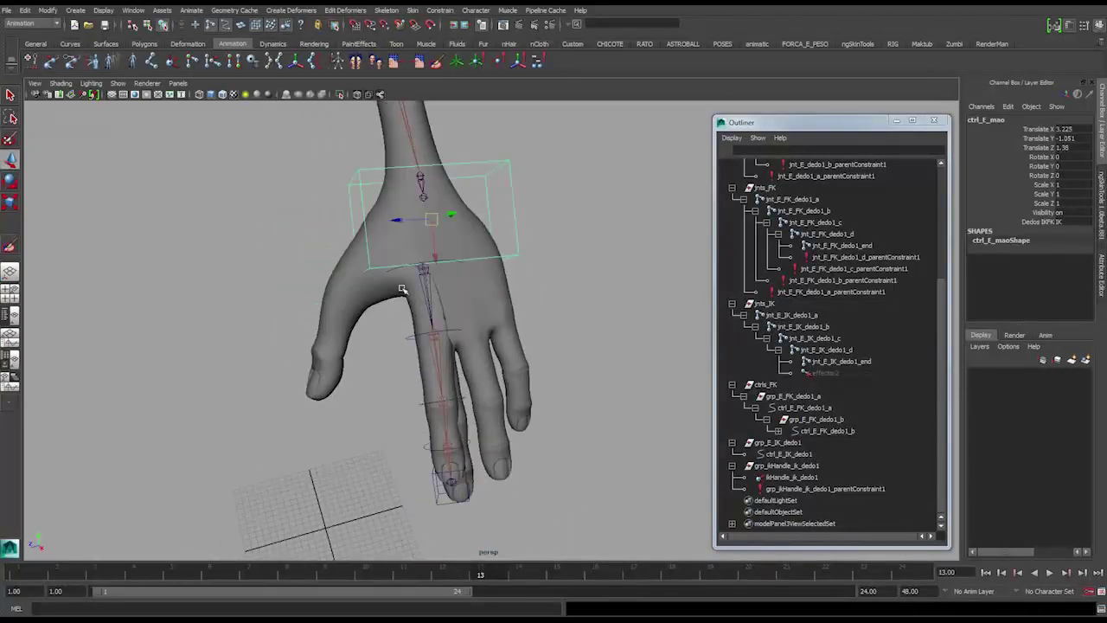
middle_click_drag(382, 359, 382, 397, "alt")
left_click_drag(432, 257, 441, 346)
left_click_drag(1065, 131, 1087, 148)
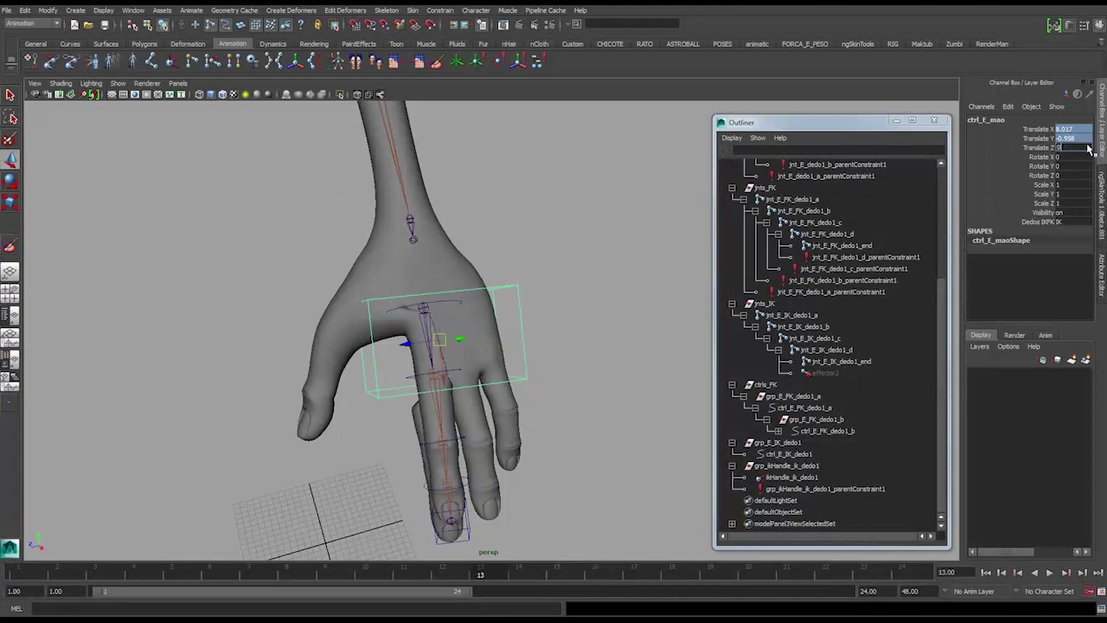
key("Return")
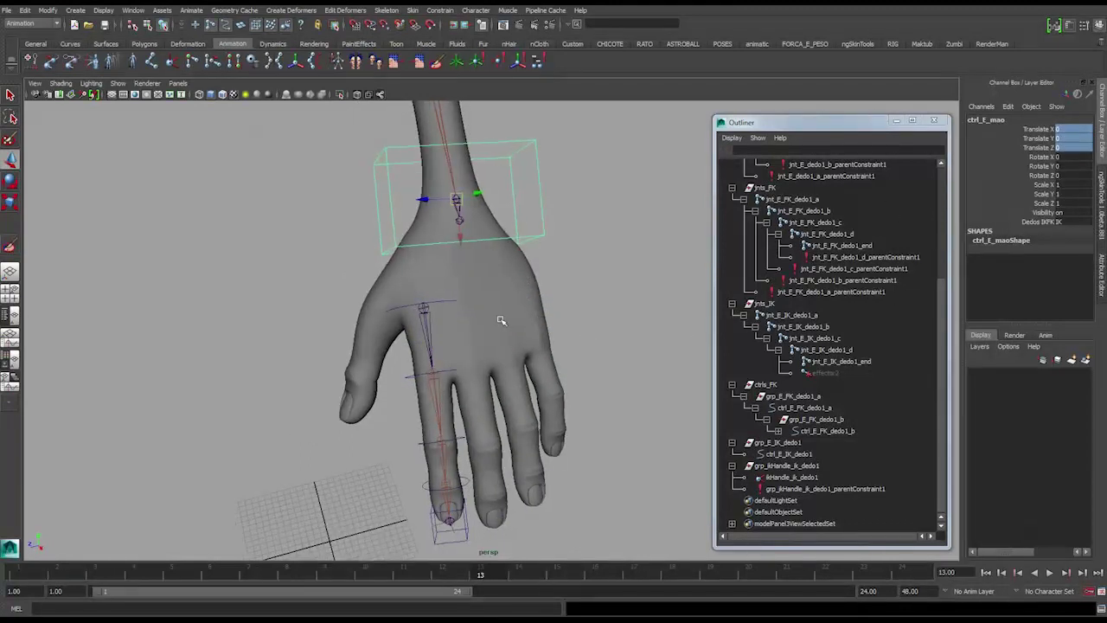
Try moving ctrl_E_FK_dedo1_a away from the finger to compare the FK chain with the IK chain.
left_click_drag(505, 319, 502, 301, "alt")
right_click_drag(502, 301, 531, 319, "alt")
left_click_drag(531, 318, 483, 299, "alt")
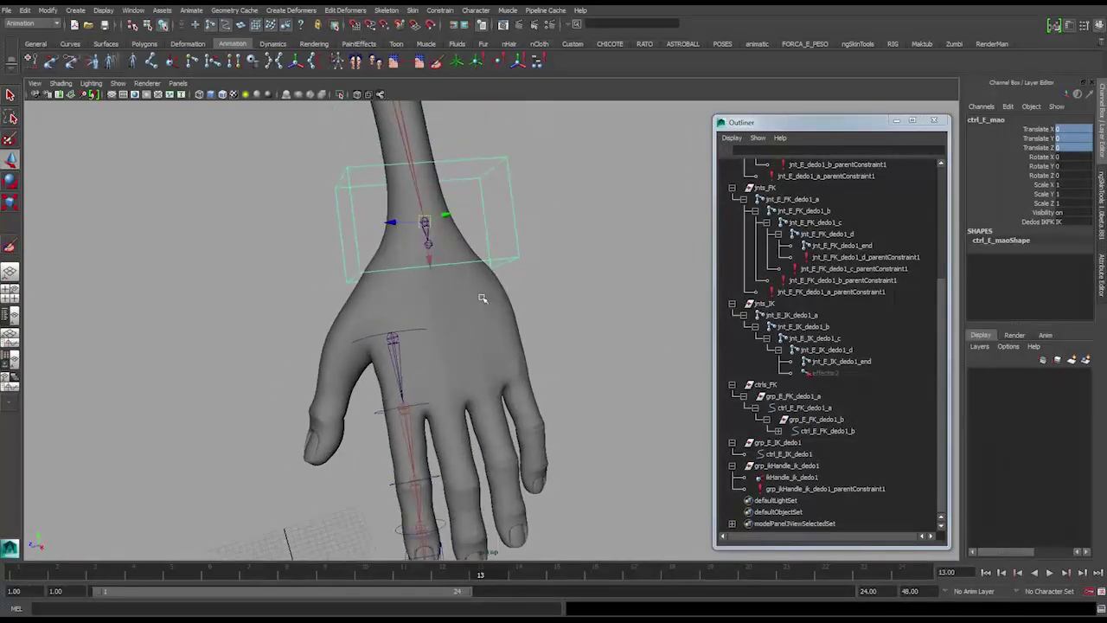
left_click(419, 329)
left_click_drag(418, 330, 465, 339, "alt")
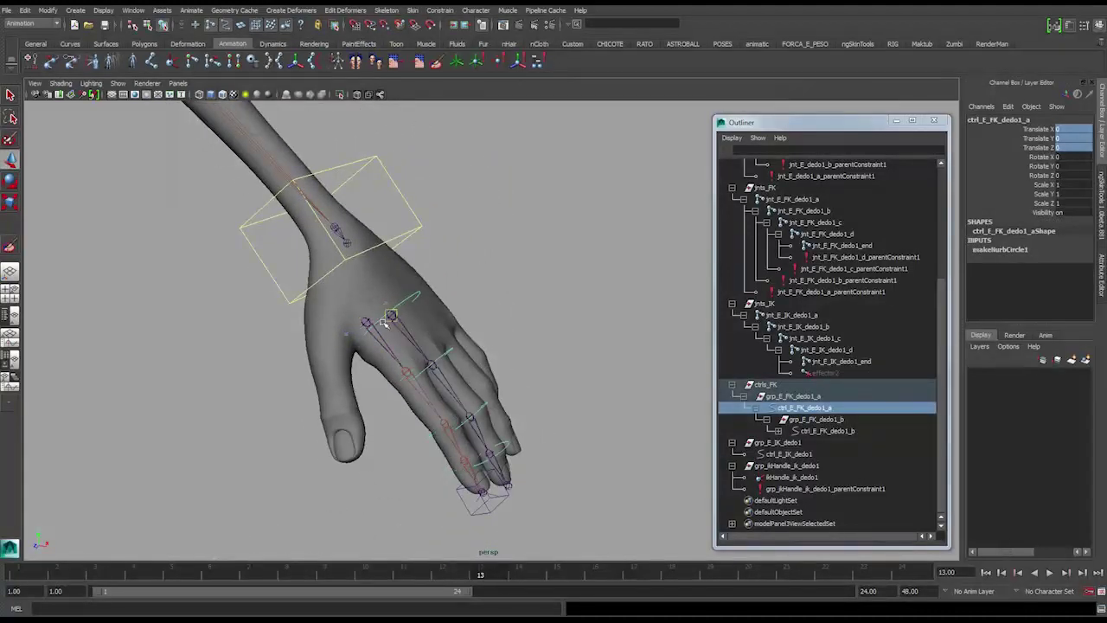
left_click_drag(464, 309, 461, 239, "alt")
Set the Dedos IKFK attribute on ctrl_E_mao to FK.
left_click_drag(461, 239, 505, 255, "alt")
left_click(1078, 223)
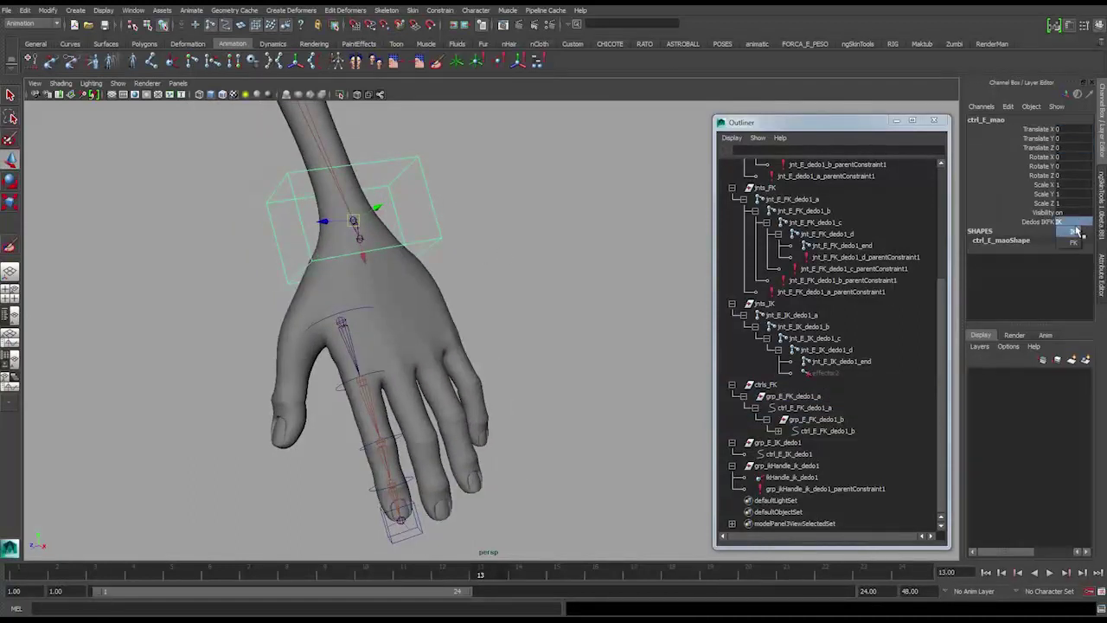
left_click(1076, 242)
left_click_drag(463, 266, 562, 362, "alt")
Try moving ctrl_E_FK_dedo1_a and the whole ctrls_FK group, and undo the moves.
left_click(385, 305)
key("ctrl+z")
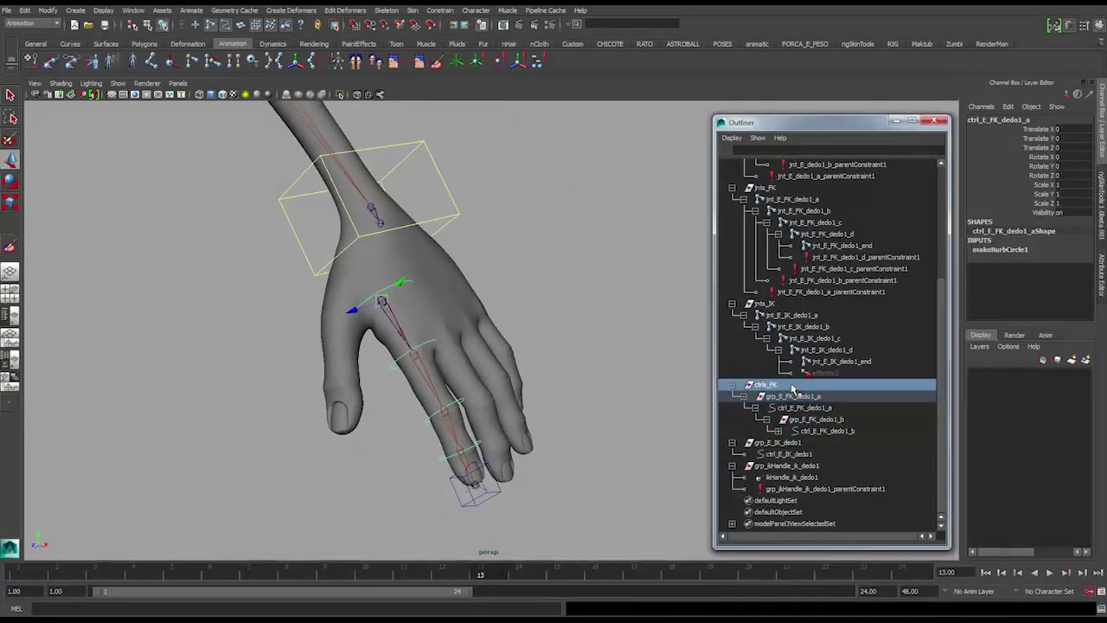
left_click(792, 386)
left_click_drag(490, 306, 427, 291, "alt")
middle_click_drag(427, 290, 474, 322, "alt")
key("ctrl+z")
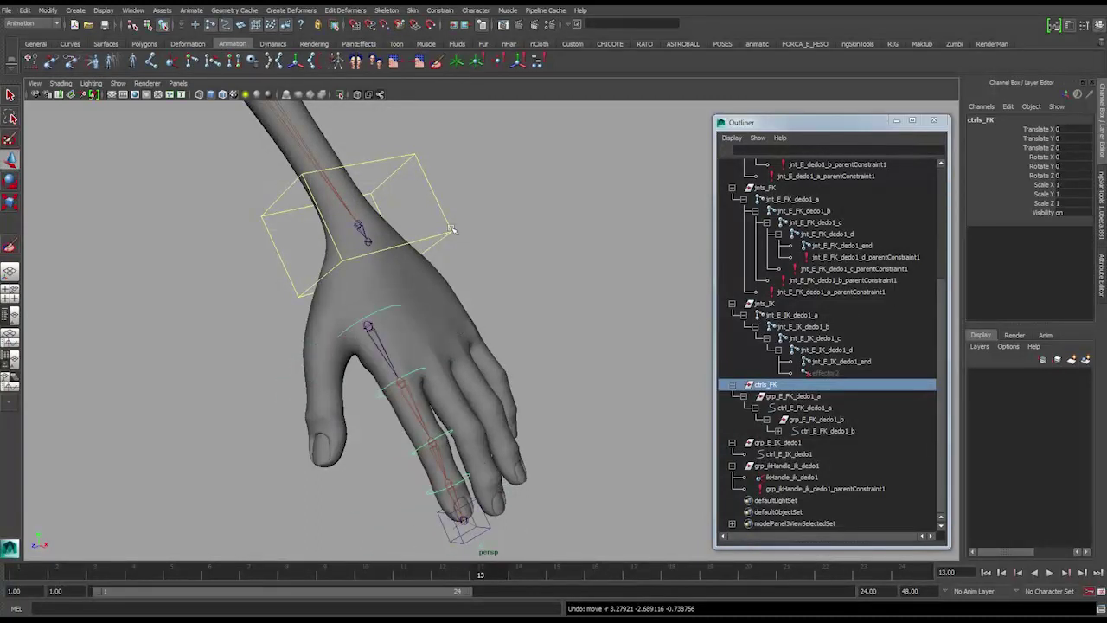
Parent-constrain the ctrls_FK group to the wrist joint jnt_E_punho.
right_click_drag(364, 227, 375, 232, "alt")
middle_click_drag(376, 232, 391, 223, "alt")
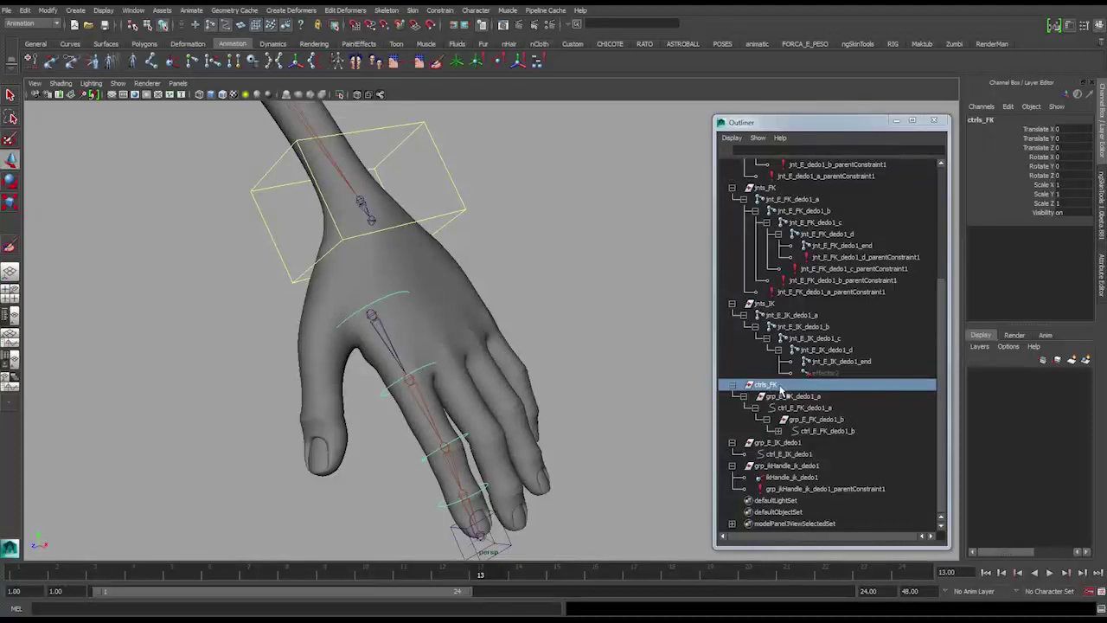
left_click(359, 201)
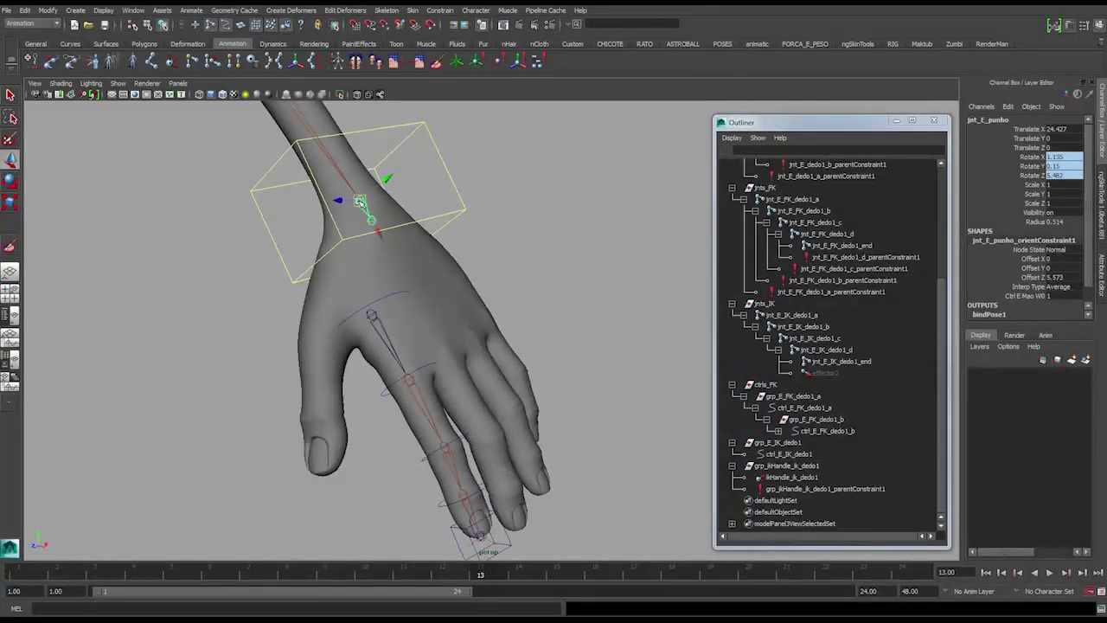
left_click(778, 386)
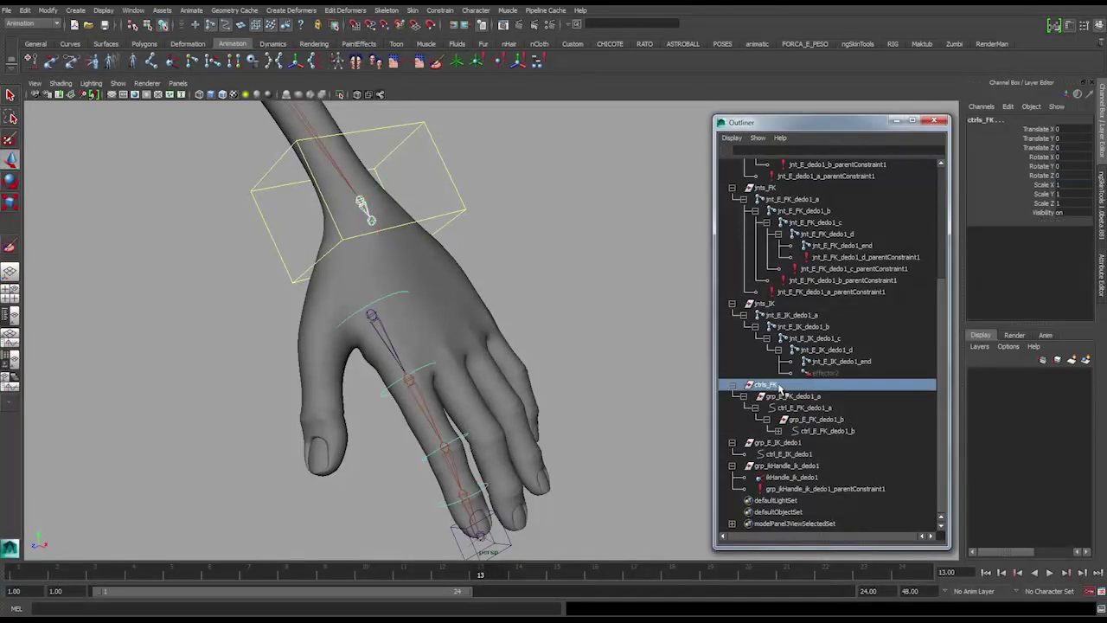
left_click(440, 11)
left_click(457, 73)
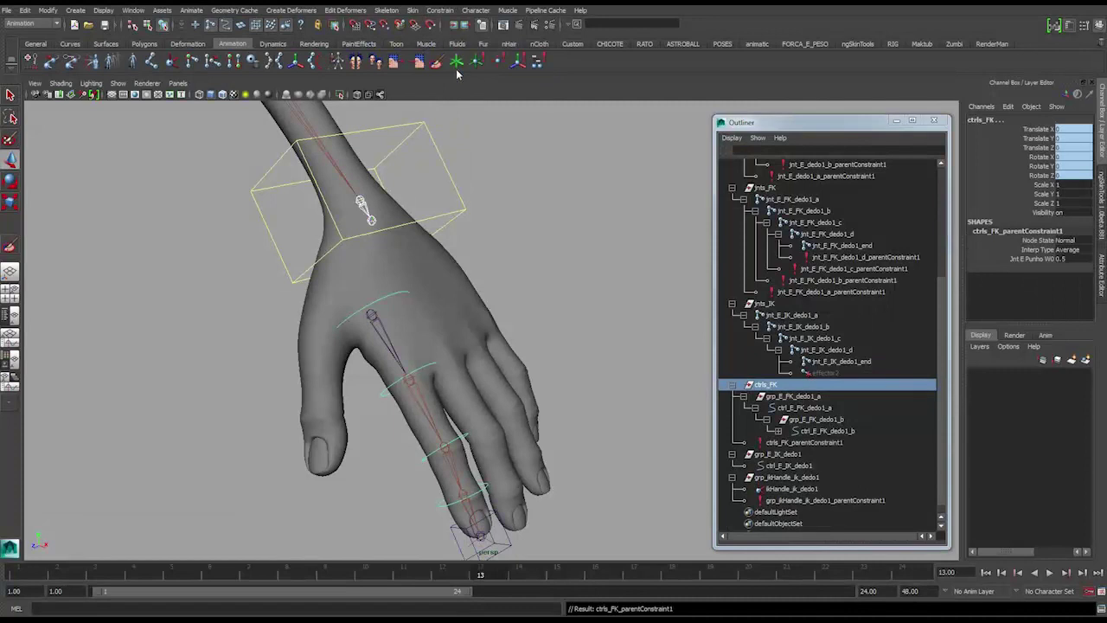
Move ctrl_E_mao to test that the finger's FK controls follow the wrist, and undo the move.
left_click(446, 175)
left_click_drag(522, 246, 411, 218, "alt")
key("ctrl+z")
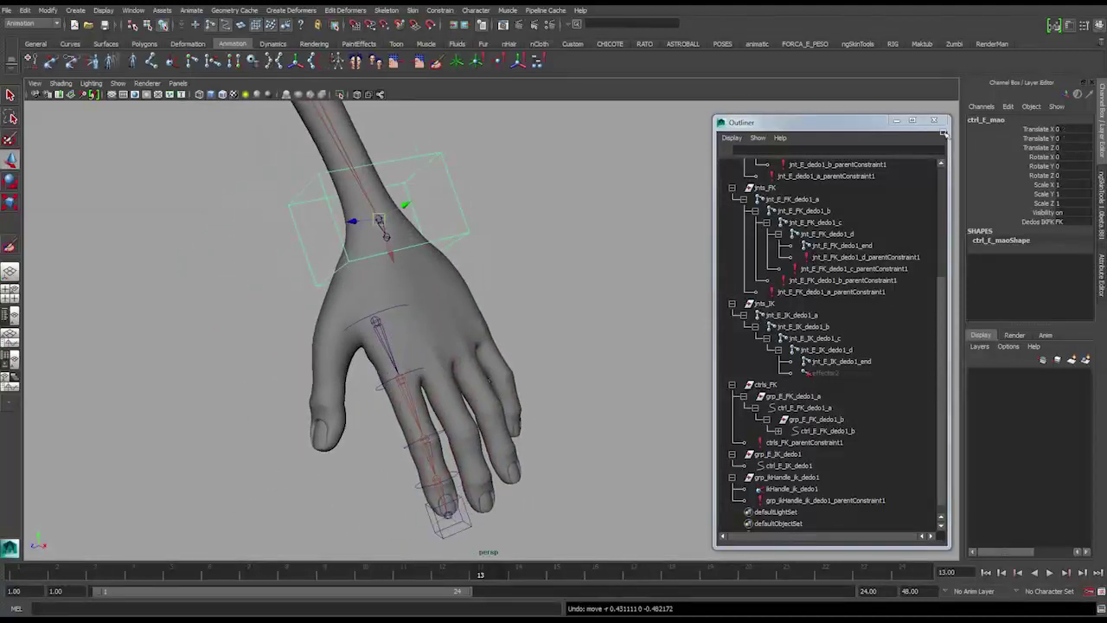
left_click_drag(556, 305, 510, 316, "alt")
middle_click_drag(494, 344, 504, 306, "alt")
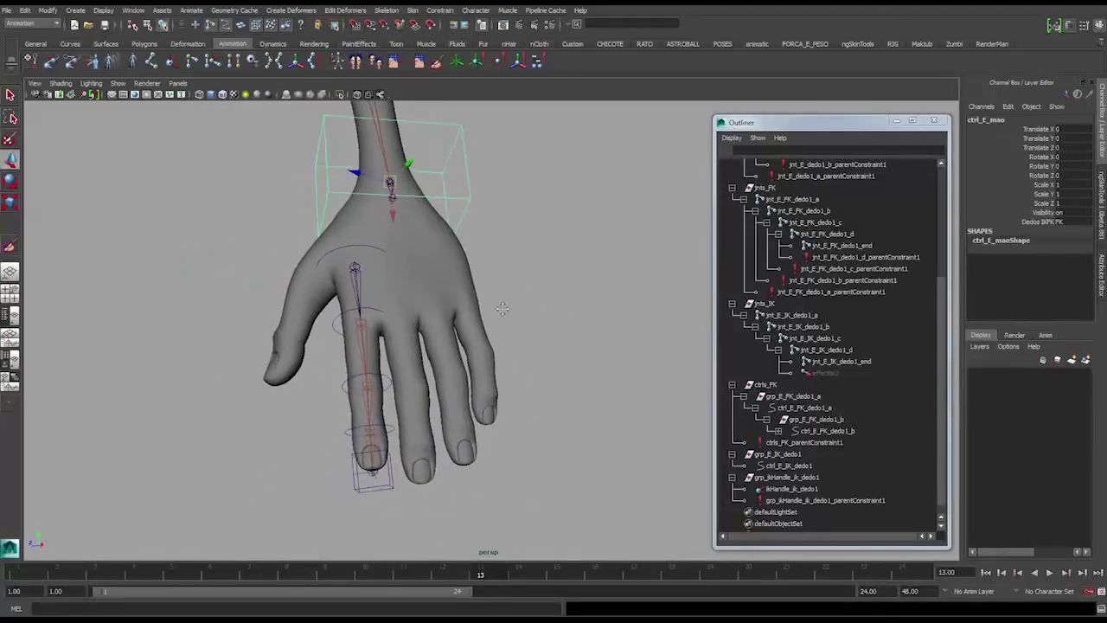
Try moving the finger's IK control group grp_E_IK_dedo1, and undo the move.
left_click_drag(504, 306, 552, 355, "alt")
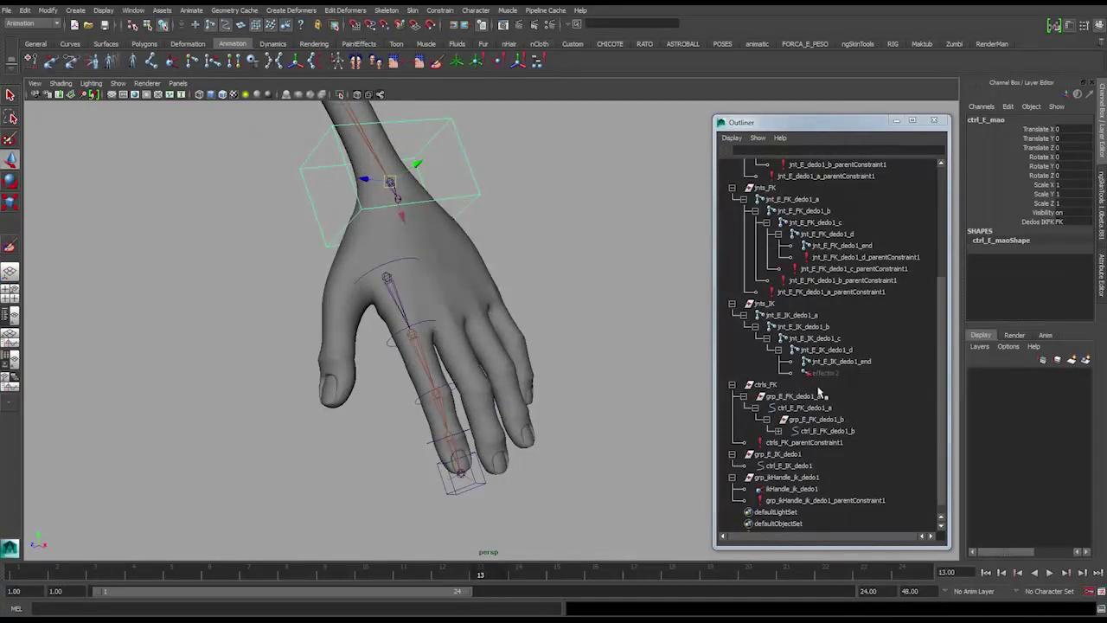
left_click(761, 304)
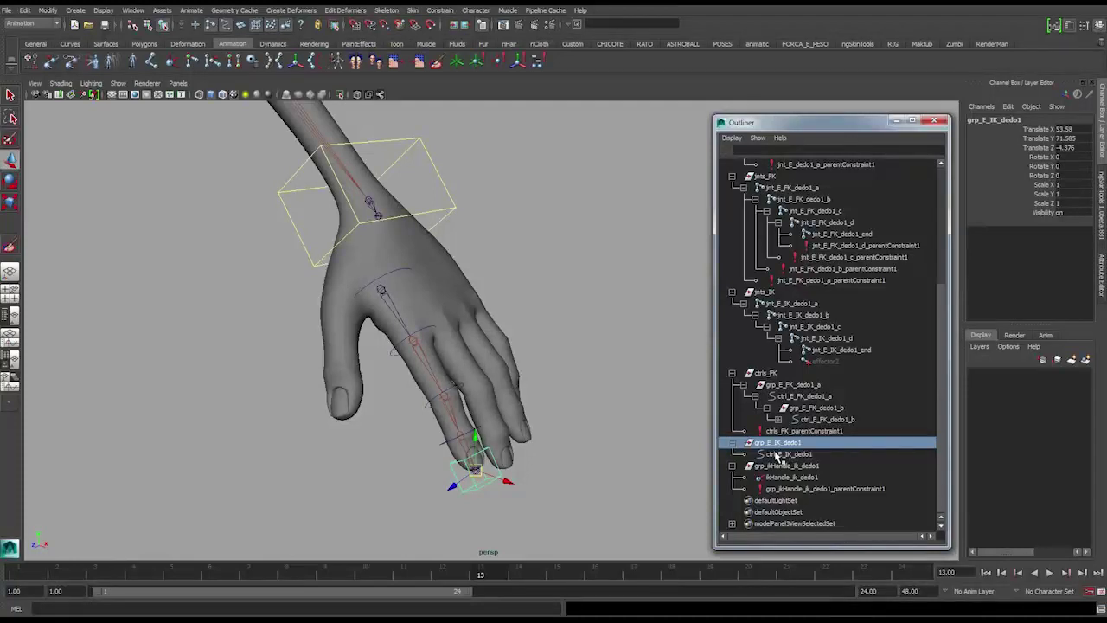
left_click_drag(476, 468, 417, 486)
key("ctrl+z")
left_click_drag(336, 277, 353, 257, "alt")
left_click_drag(437, 270, 522, 354, "alt")
left_click_drag(377, 261, 519, 456, "alt")
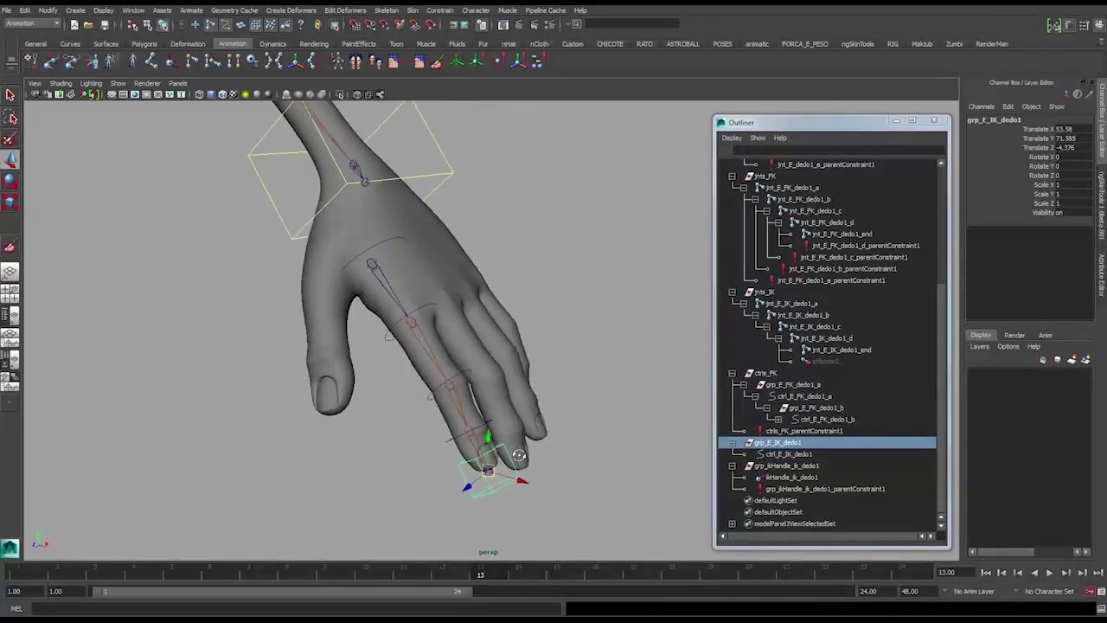
Parent-constrain the jnts_IK group to the wrist joint jnt_E_punho.
left_click(789, 454)
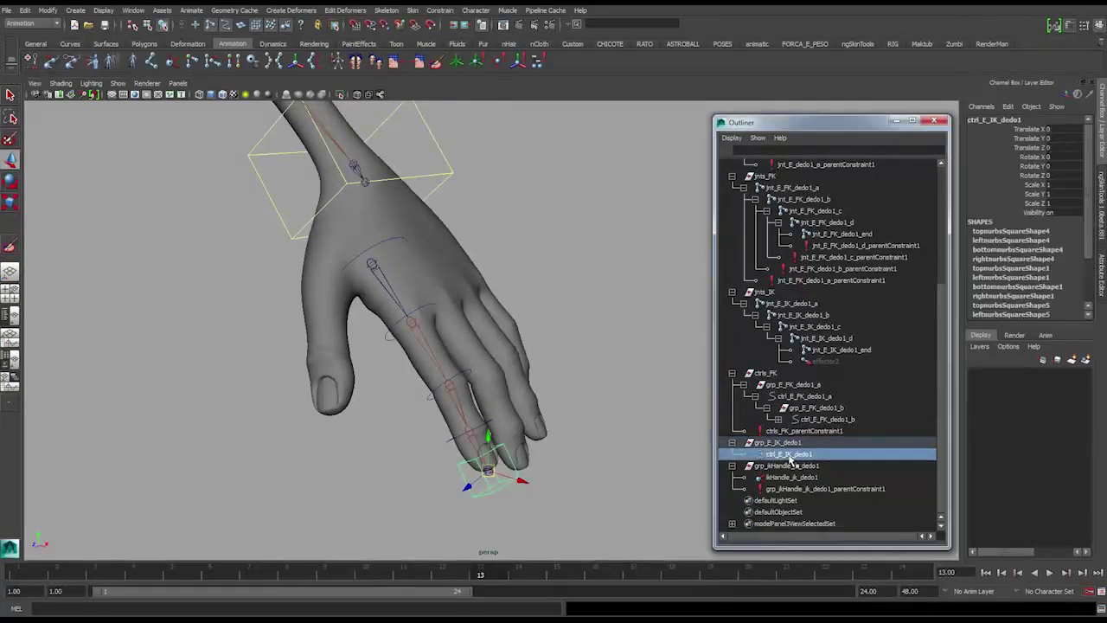
left_click_drag(596, 440, 491, 282, "alt")
left_click(474, 167)
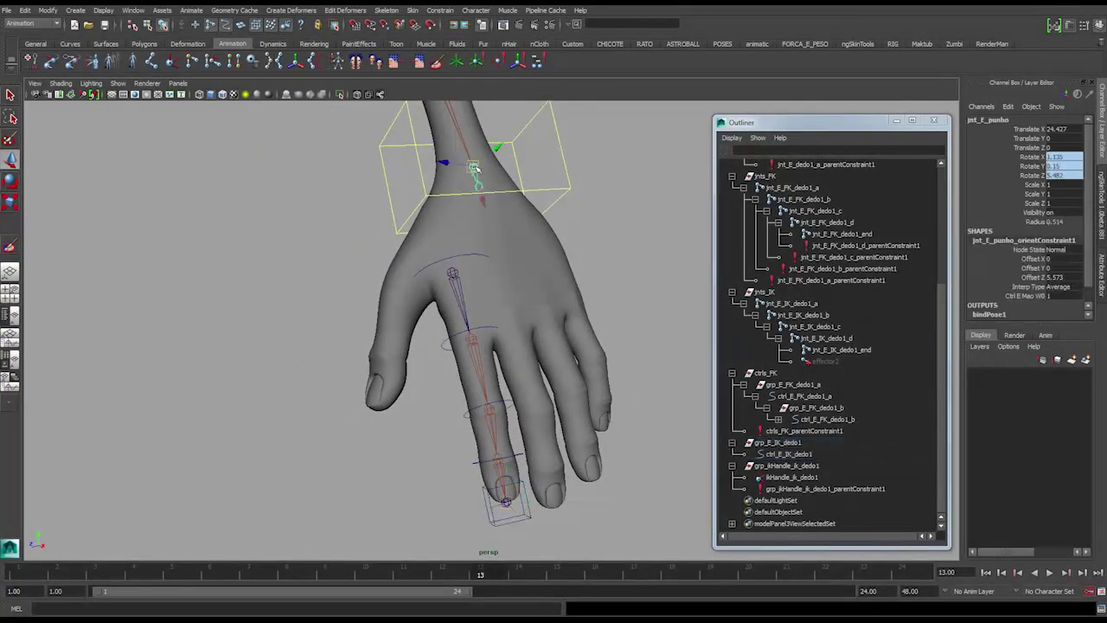
middle_click_drag(494, 178, 463, 194, "alt")
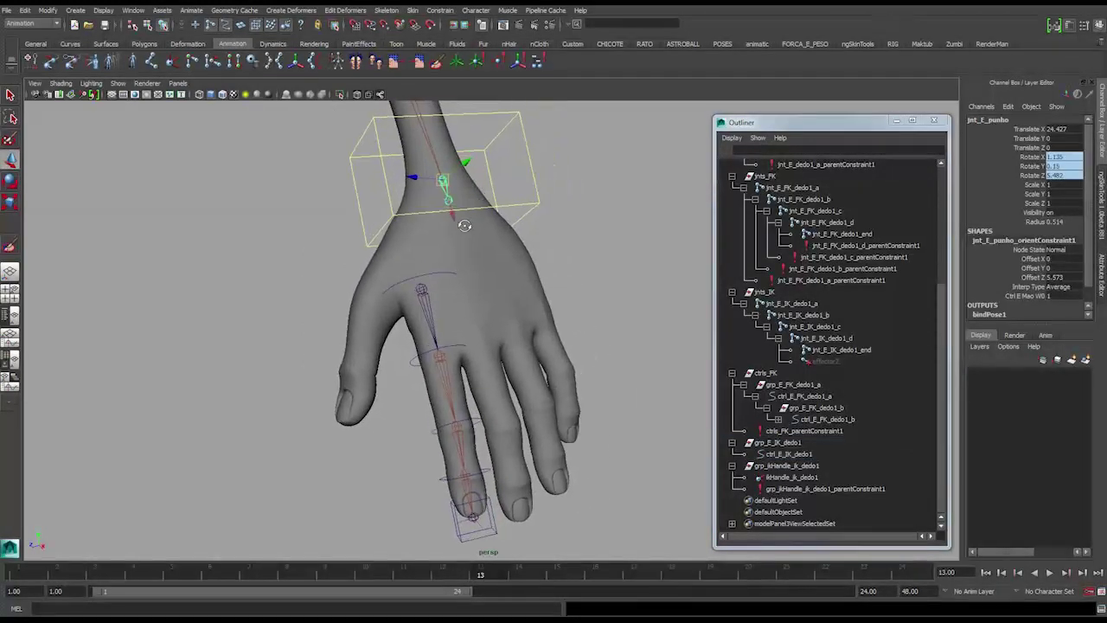
left_click(423, 289)
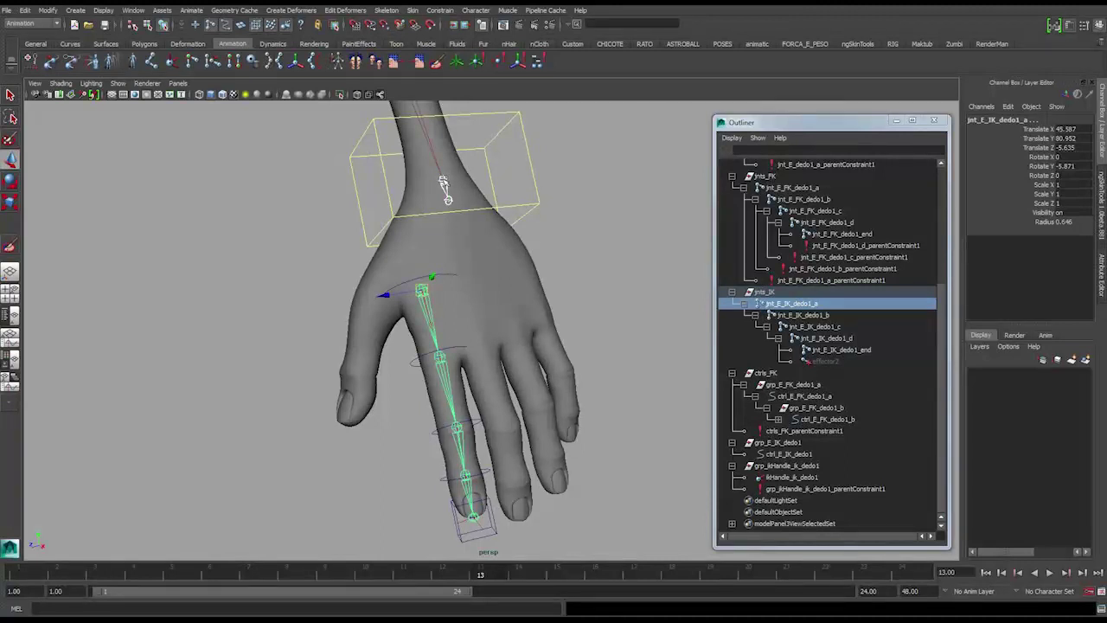
left_click(766, 292)
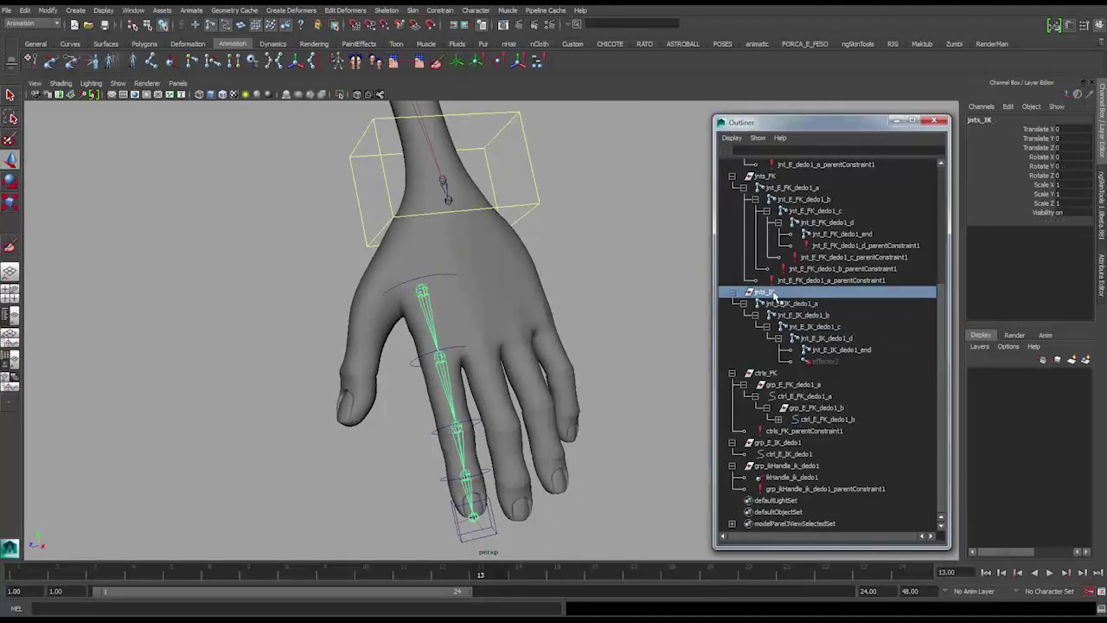
left_click(442, 180)
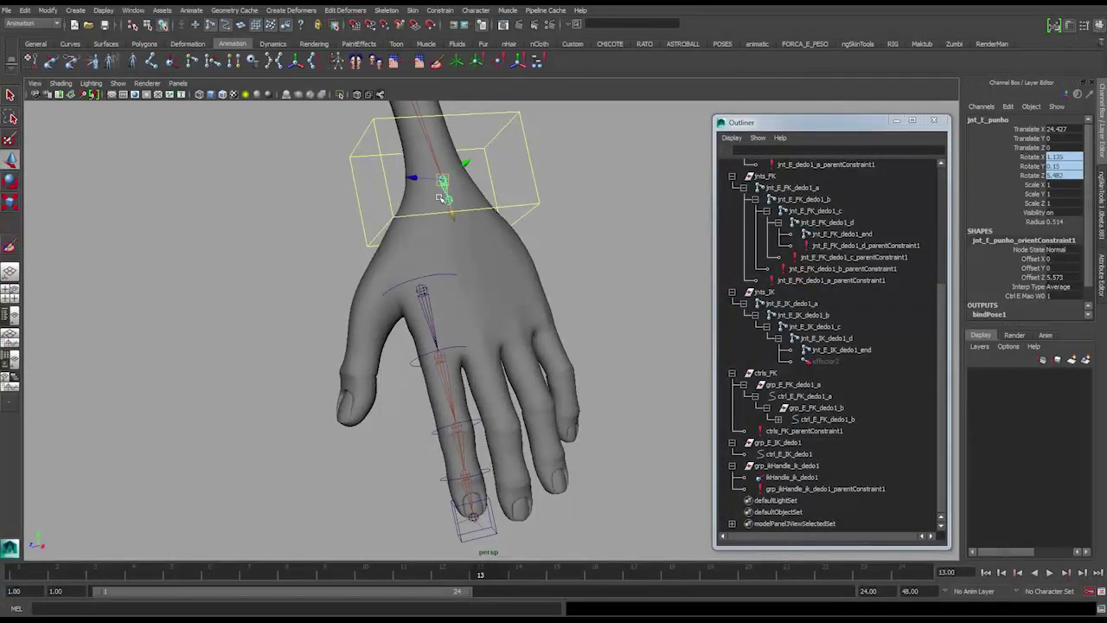
left_click(770, 292)
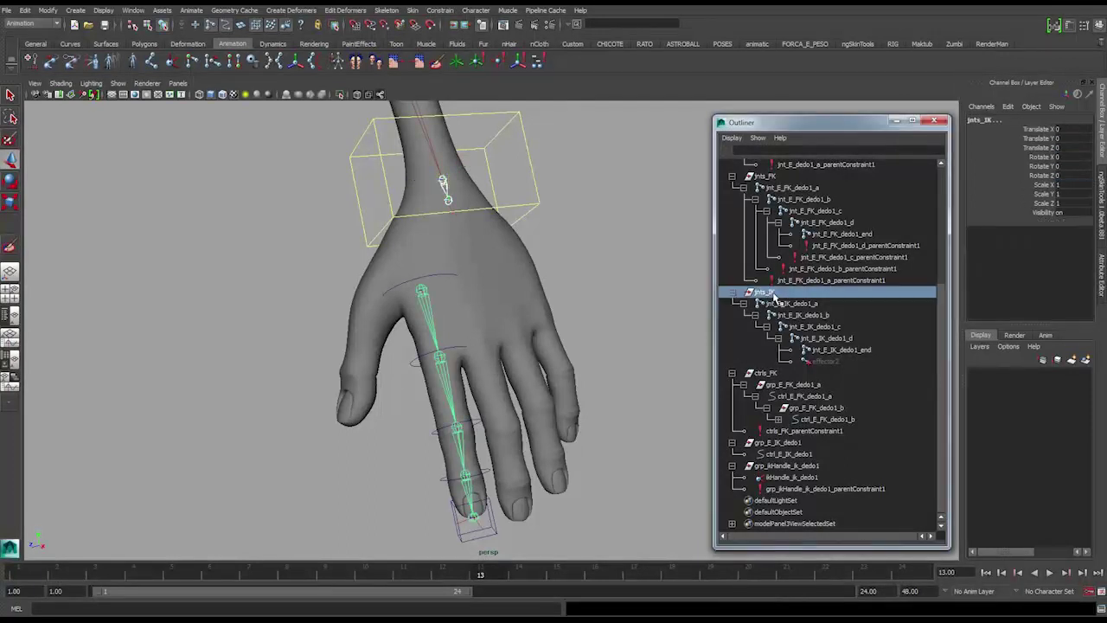
left_click(440, 10)
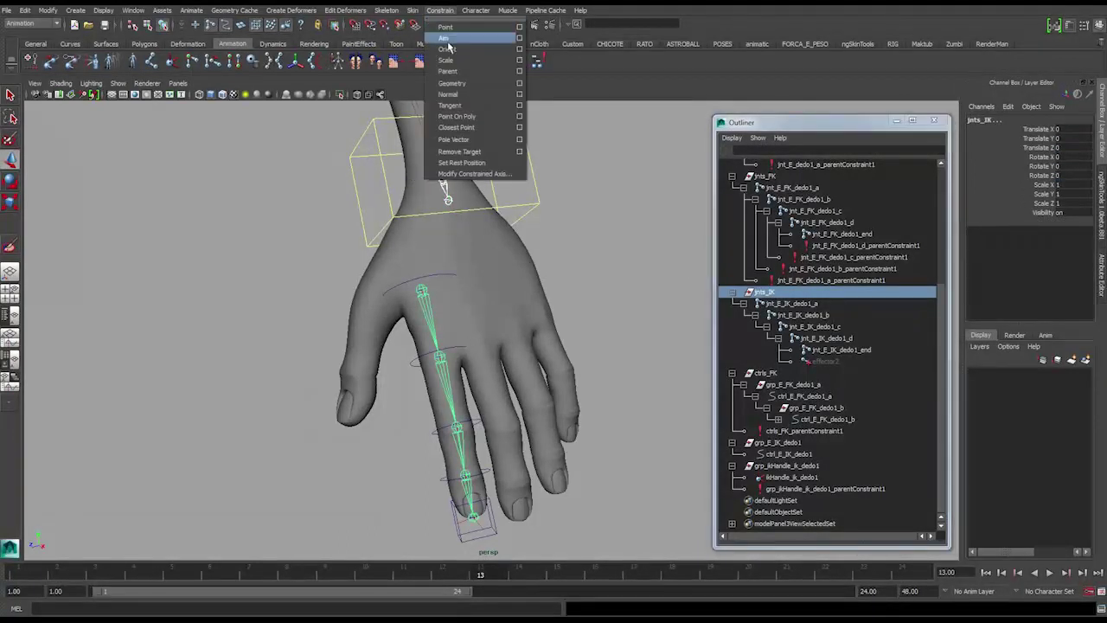
left_click(457, 69)
Set the Dedos IKFK attribute on ctrl_E_mao to IK.
left_click(526, 145)
left_click_drag(568, 170, 593, 171, "alt")
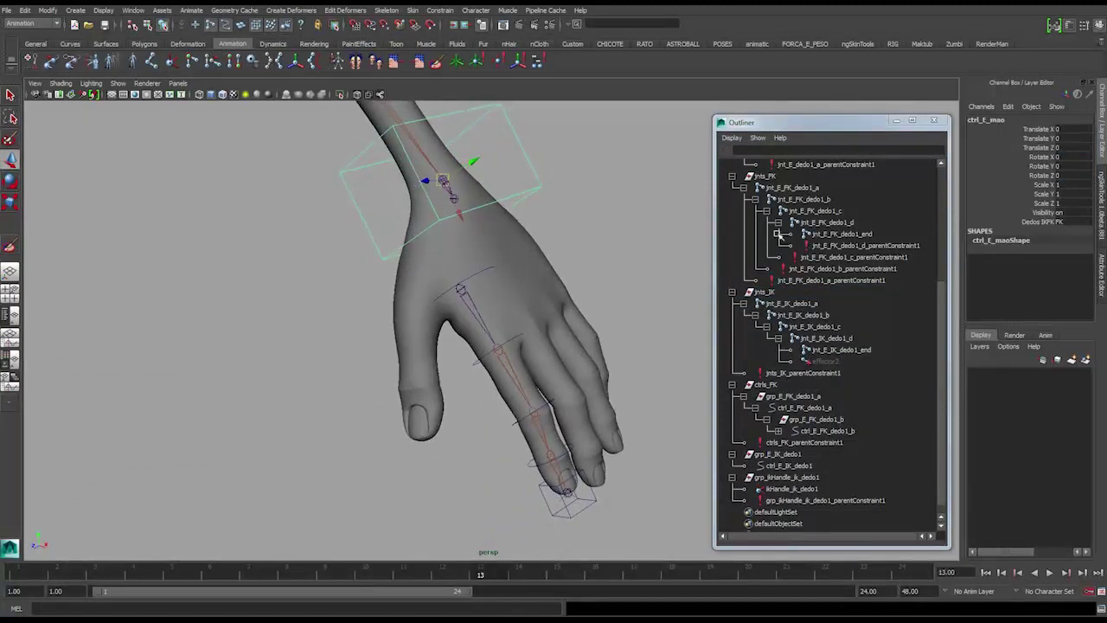
left_click(1074, 224)
left_click(1072, 222)
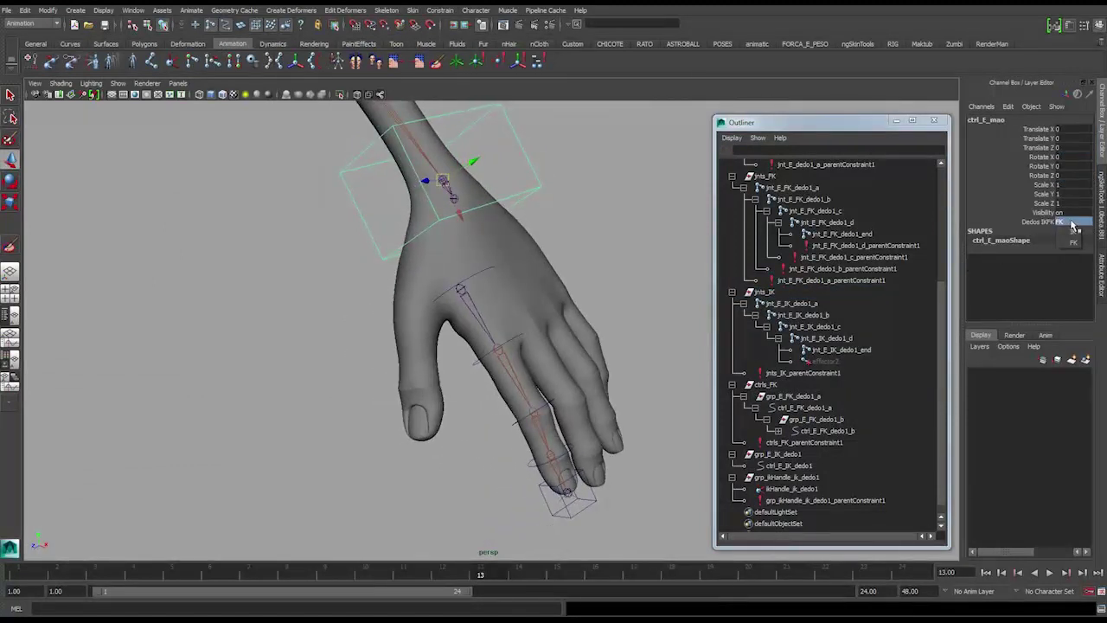
left_click(1073, 234)
Move ctrl_E_mao and ctrl_E_IK_dedo1 to test how the finger behaves in IK mode.
left_click_drag(545, 224, 533, 158, "alt")
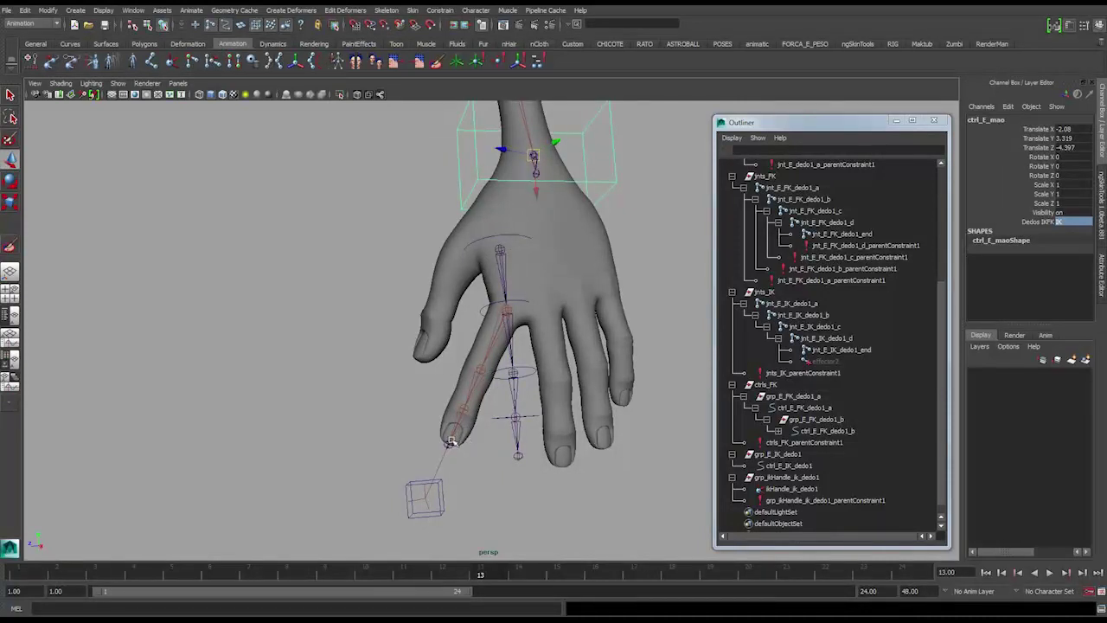
left_click(440, 506)
mouse_move(429, 500)
left_mouse_down()
mouse_move(417, 502)
mouse_move(475, 485)
mouse_move(438, 481)
mouse_move(436, 493)
left_mouse_up()
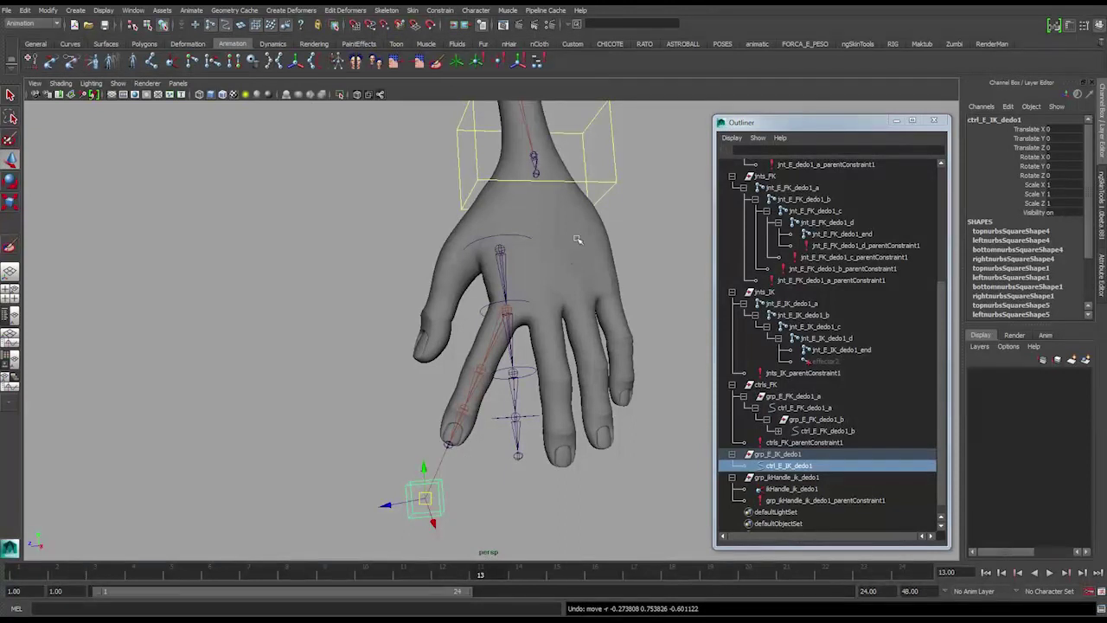
mouse_move(427, 493)
left_mouse_down()
mouse_move(494, 494)
mouse_move(395, 475)
mouse_move(428, 476)
left_mouse_up()
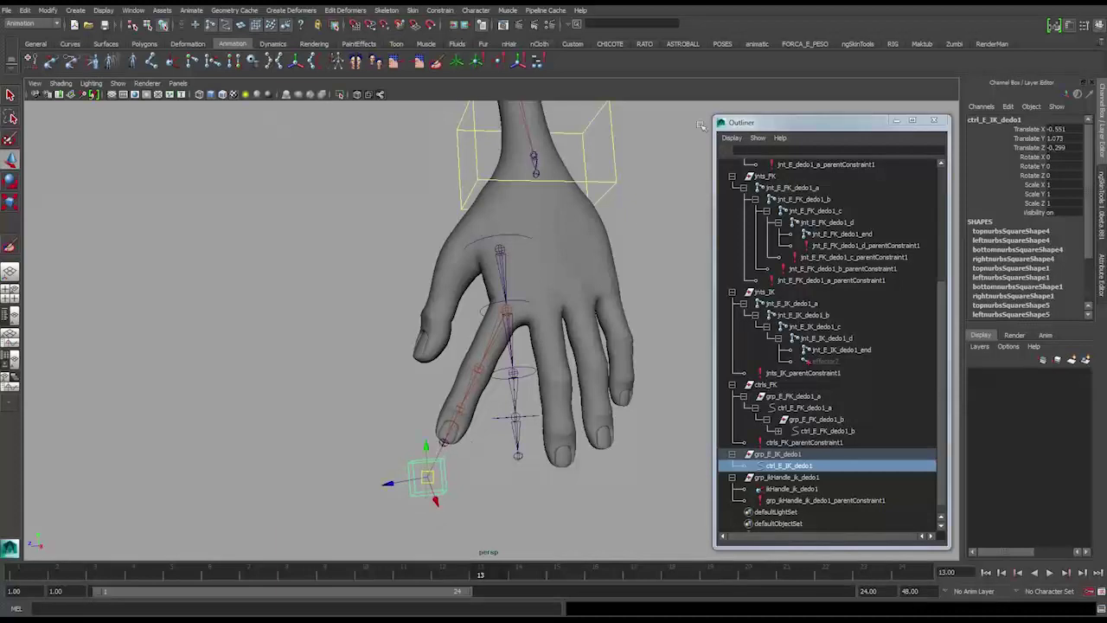
left_click(635, 186)
left_click_drag(541, 167, 477, 234)
mouse_move(477, 234)
left_mouse_down("alt")
mouse_move(522, 239)
mouse_move(489, 249)
mouse_move(411, 226)
mouse_move(403, 155)
mouse_move(494, 138)
mouse_move(381, 229)
mouse_move(450, 183)
mouse_move(508, 220)
mouse_move(484, 229)
left_mouse_up("alt")
Reset Translate X, Y and Z to 0 on both ctrl_E_mao and ctrl_E_IK_dedo1.
left_click_drag(1073, 129, 1073, 148)
type("0")
key("Return")
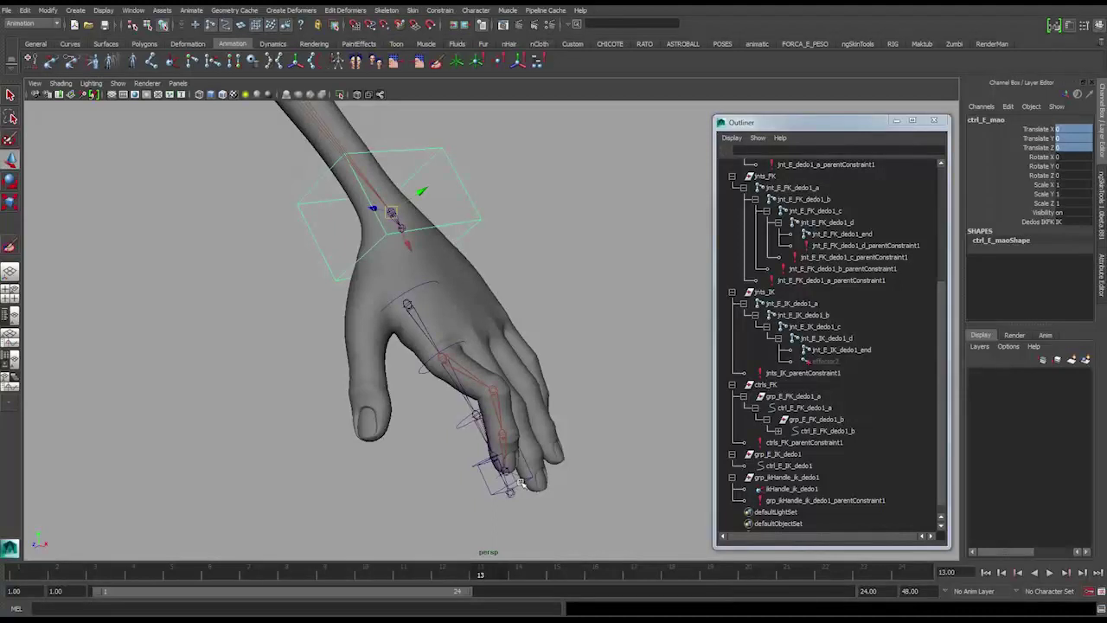
left_click(520, 481)
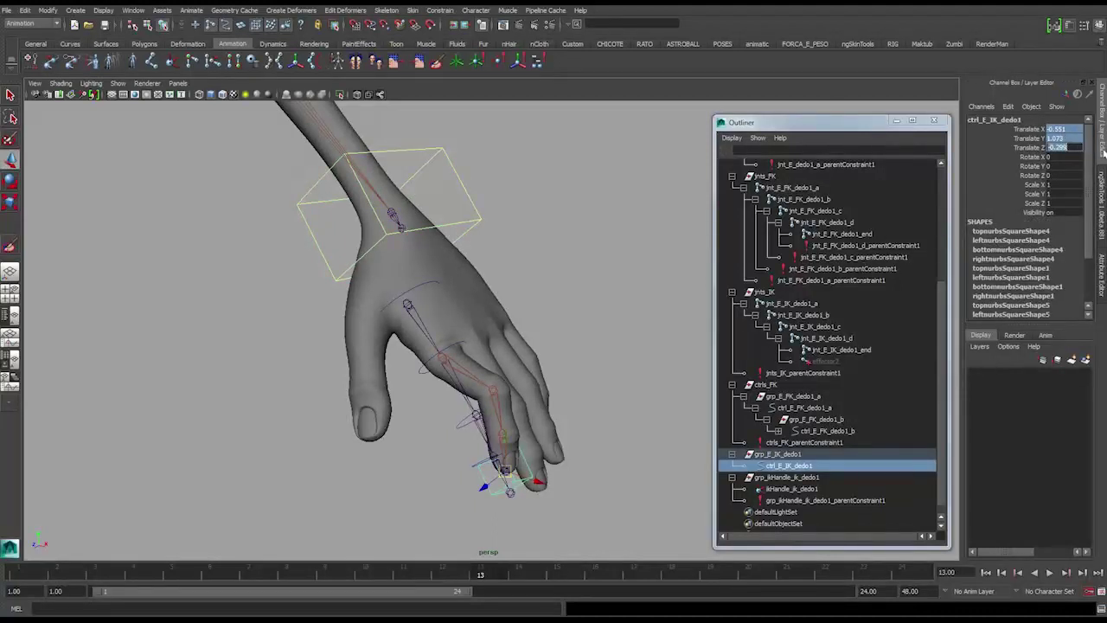
type("0")
key("Return")
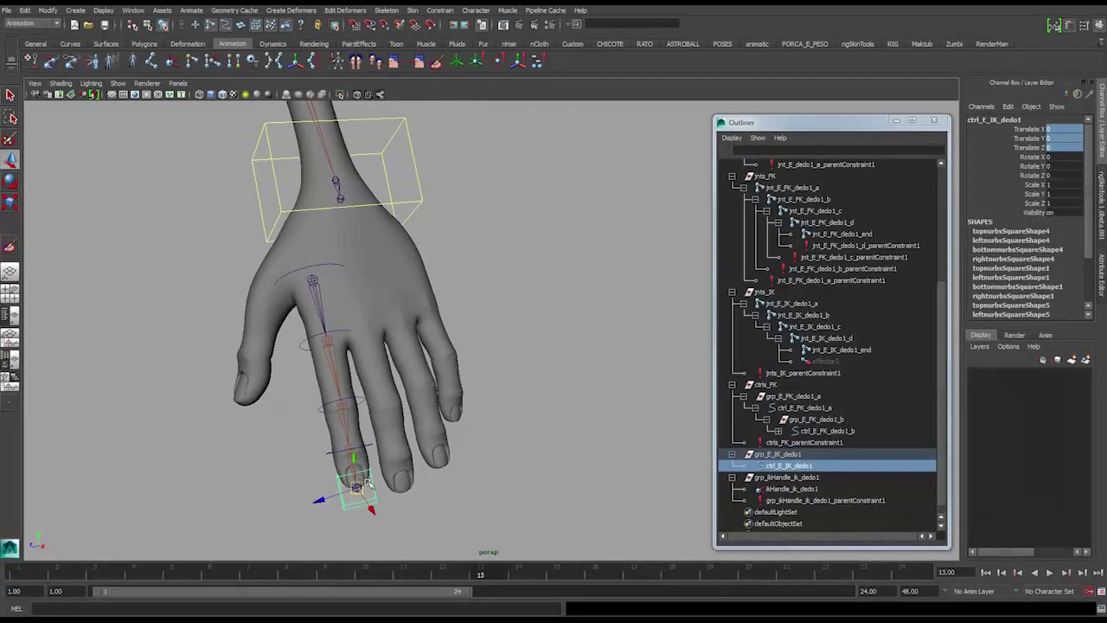
Add a keyable Boolean attribute named Hando_Follow to ctrl_E_IK_dedo1.
left_click(1009, 107)
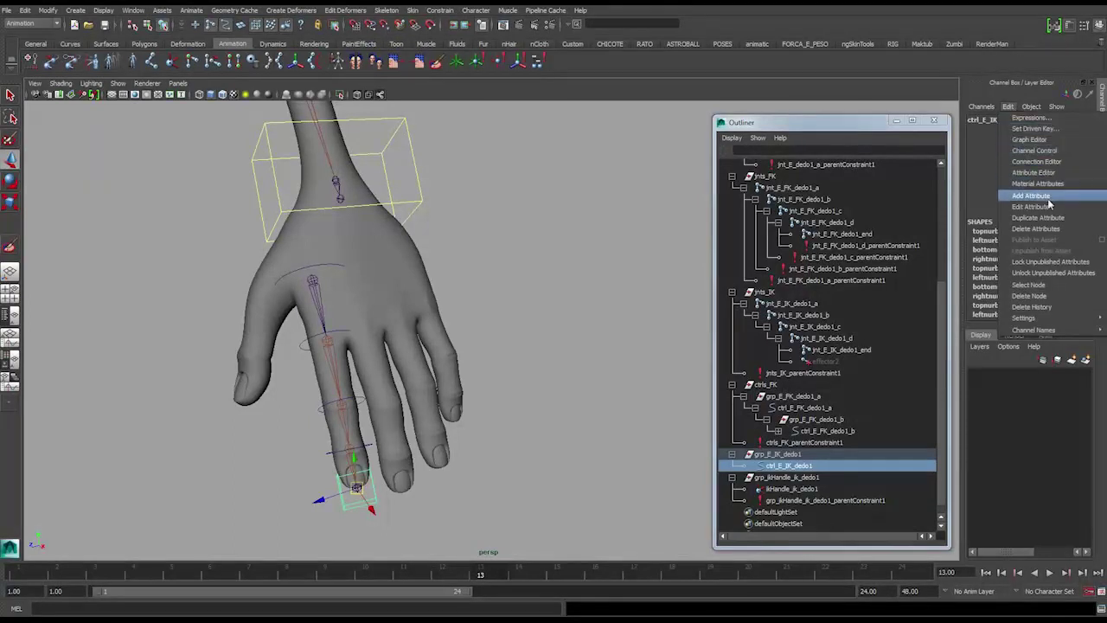
left_click(1031, 196)
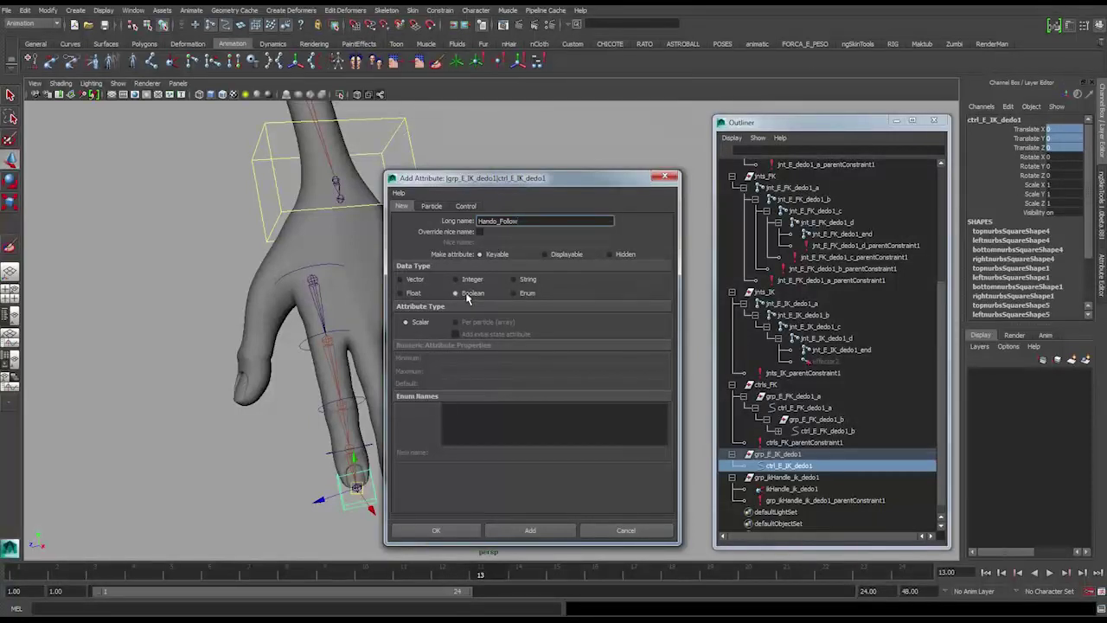
left_click(460, 532)
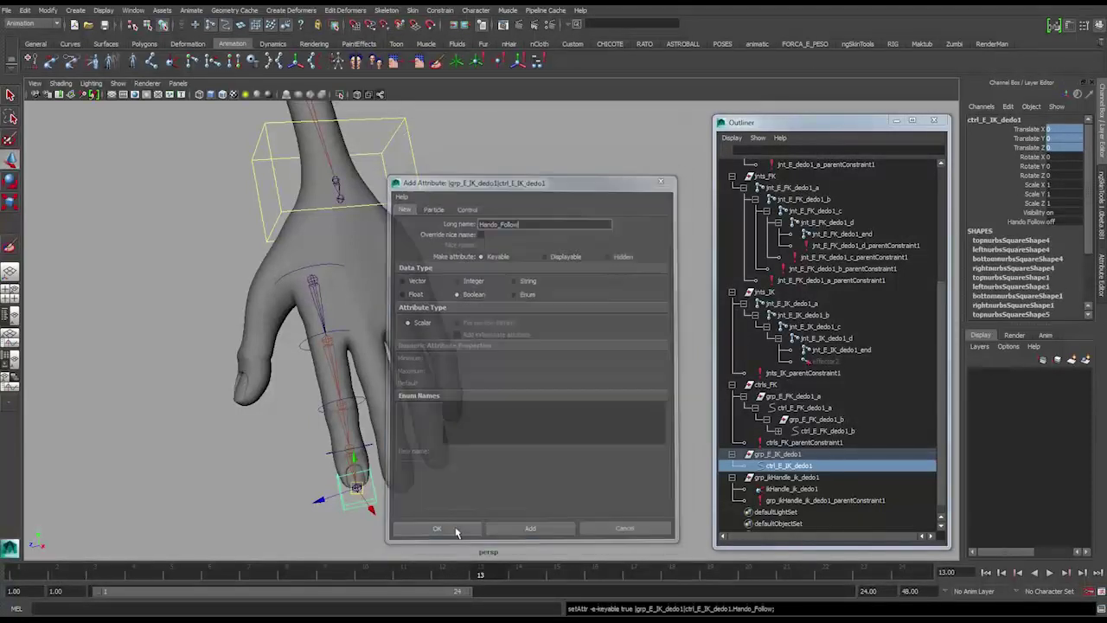
Rename the Hando_Follow attribute on ctrl_E_IK_dedo1 to Hand_Follow.
left_click_drag(456, 428, 495, 410, "alt")
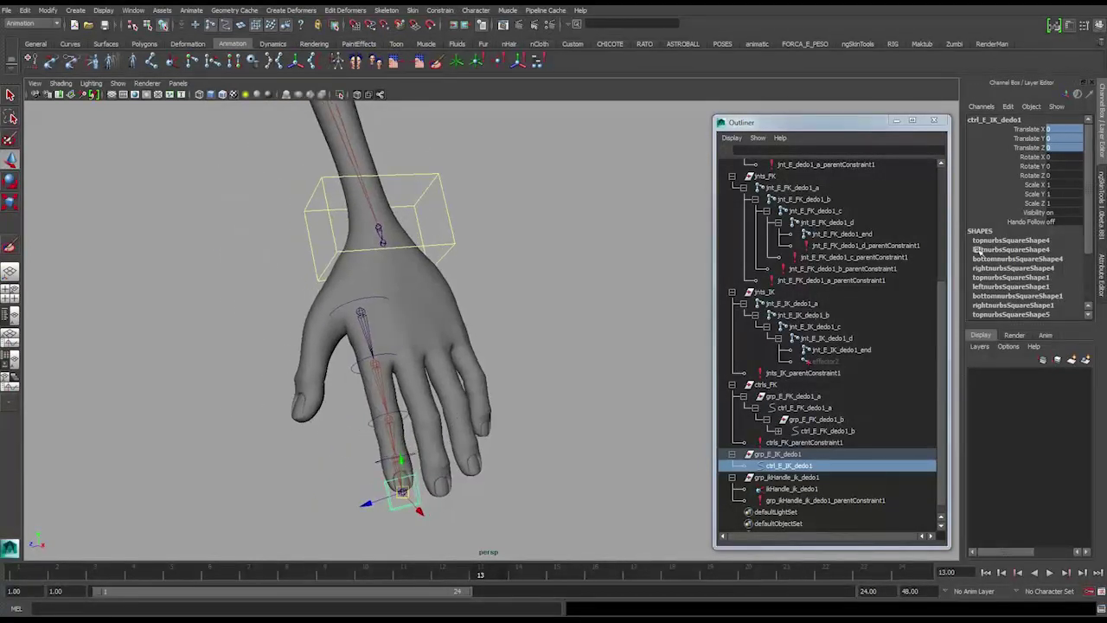
left_click(1009, 106)
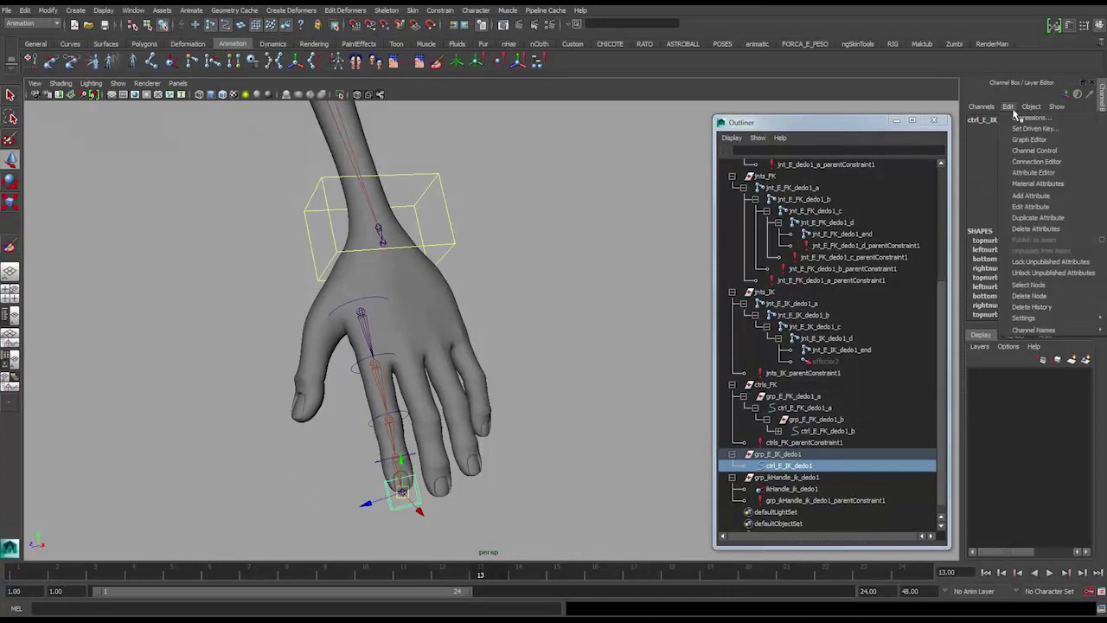
left_click(1041, 209)
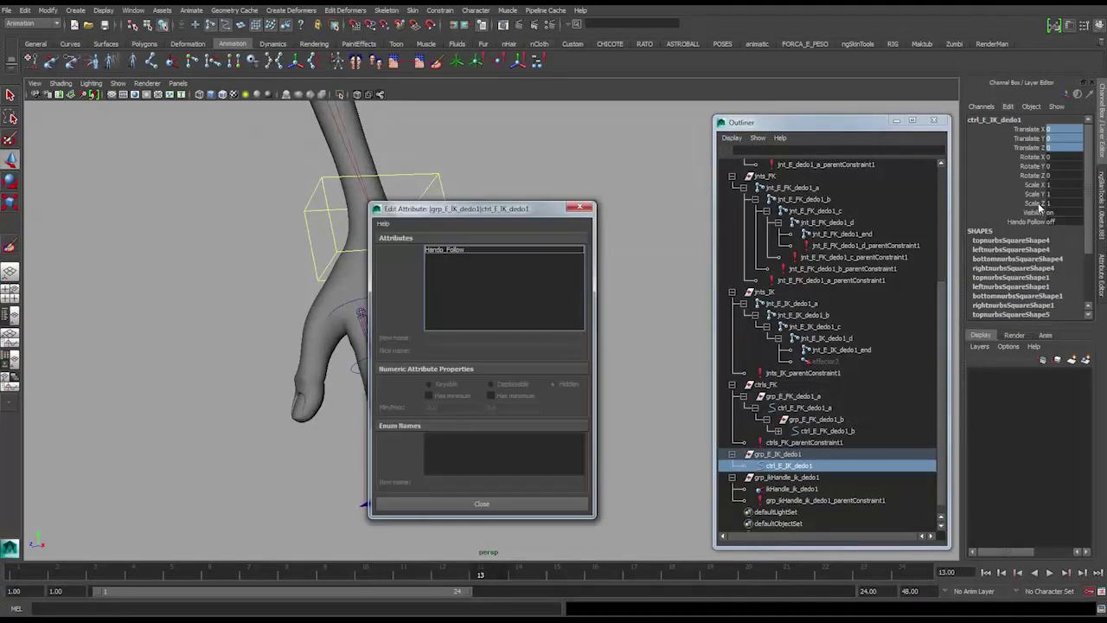
left_click(449, 250)
left_click(445, 338)
key("BackSpace")
key("Return")
left_click(453, 252)
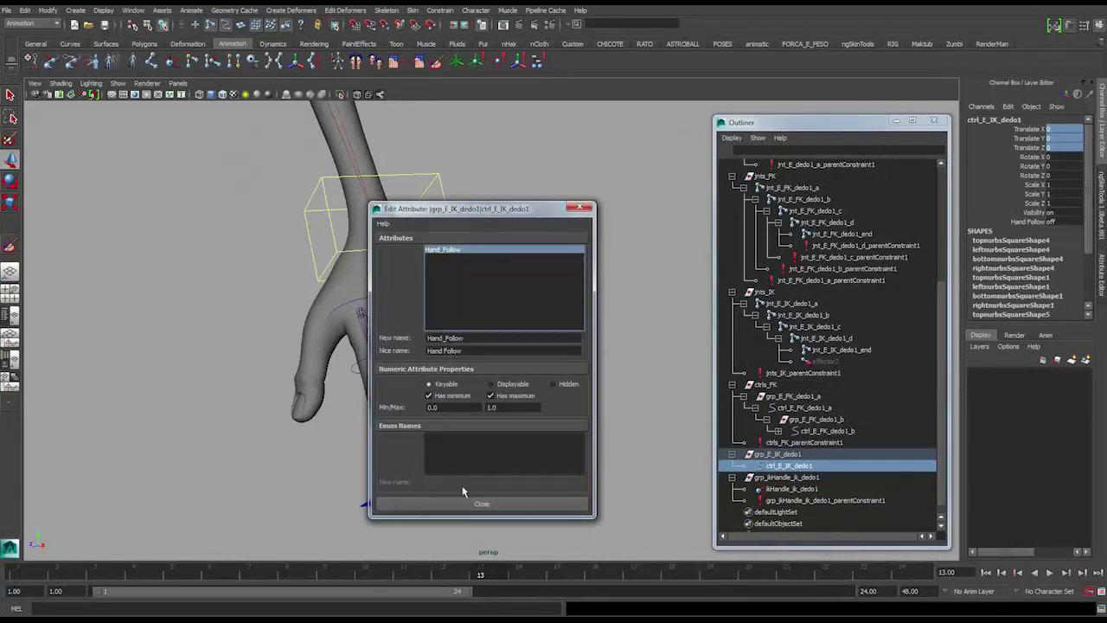
left_click(476, 503)
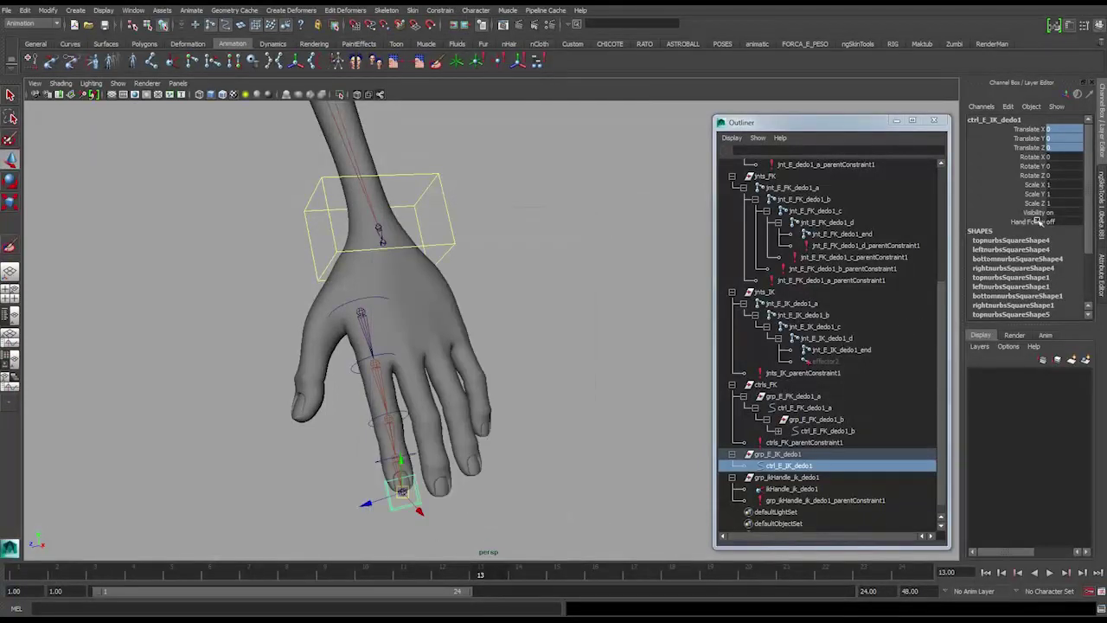
Move ctrl_E_mao to test whether the finger's IK control follows the hand, and undo the move.
left_click(1031, 222)
left_click_drag(272, 266, 314, 269, "alt")
middle_click_drag(418, 281, 389, 249, "alt")
left_click_drag(389, 250, 413, 258, "alt")
left_click_drag(422, 182, 466, 219)
key("w")
left_click_drag(450, 251, 423, 291, "alt")
left_click(402, 463)
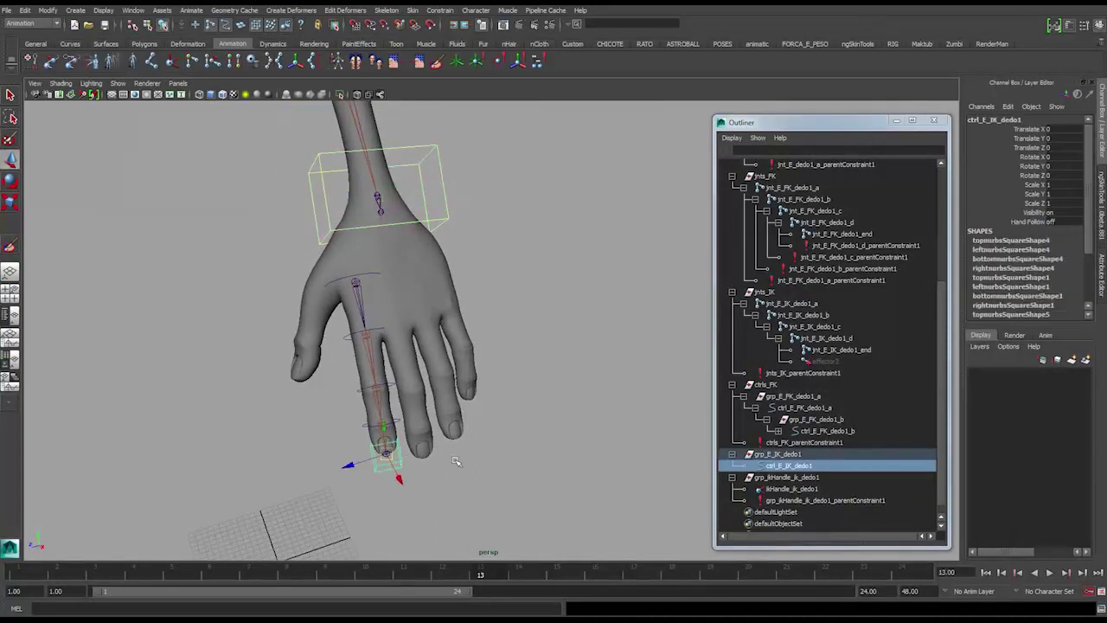
left_click_drag(461, 278, 444, 266, "alt")
left_click(487, 215)
left_click_drag(487, 214, 499, 170, "alt")
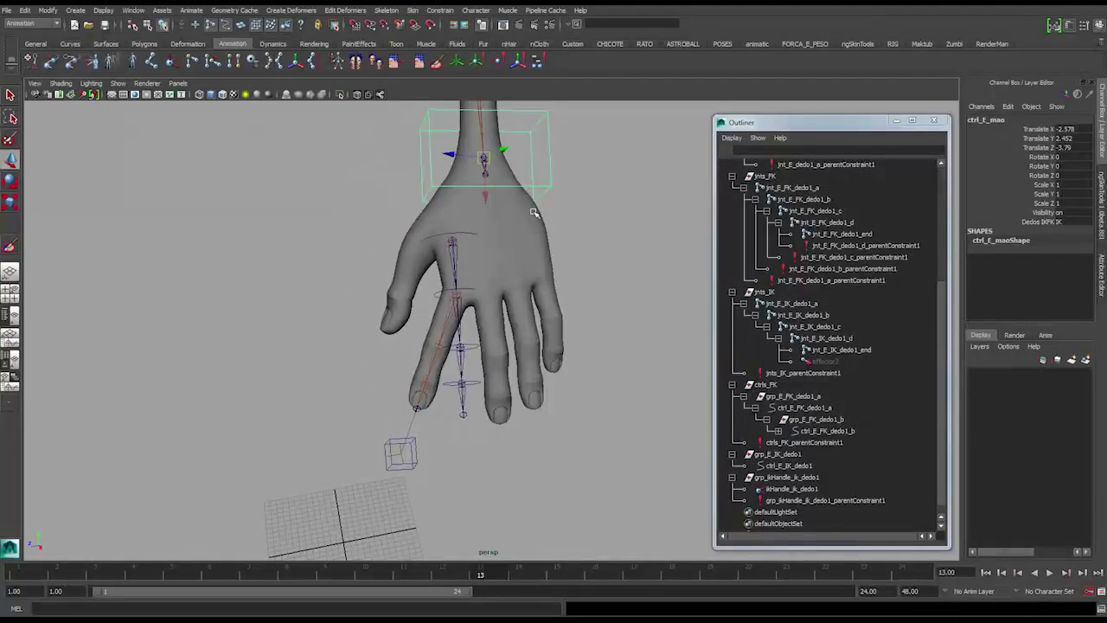
key("ctrl+z")
left_click_drag(458, 292, 493, 364, "alt")
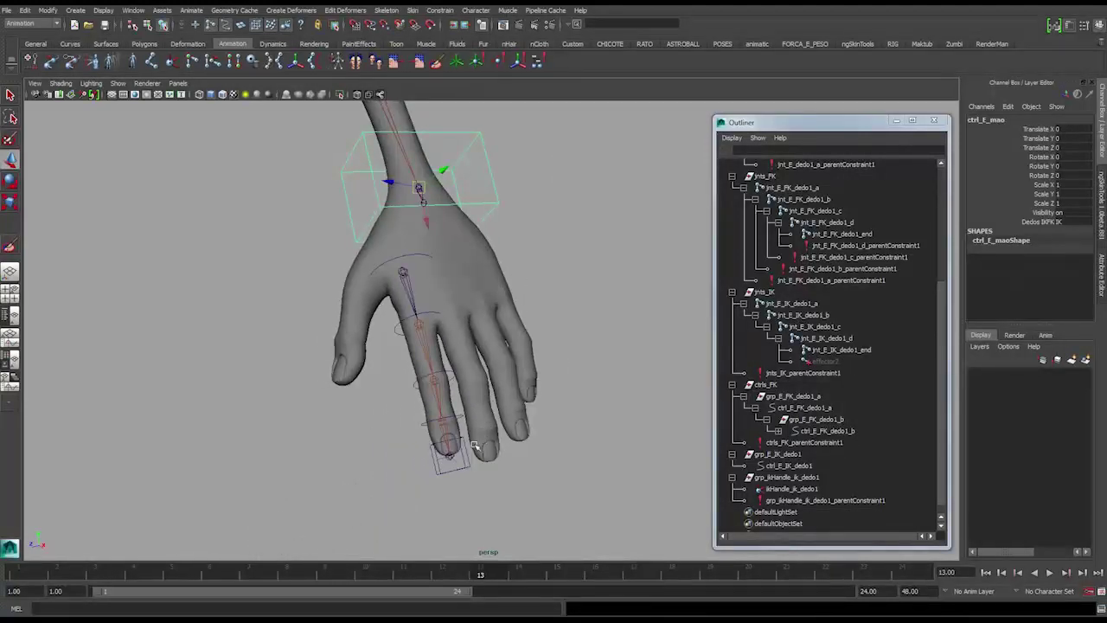
Parent-constrain grp_E_IK_dedo1 to the wrist joint jnt_E_punho with Maintain offset on, all axes and weight 0.5.
left_click_drag(467, 456, 494, 242, "alt")
left_click(494, 242)
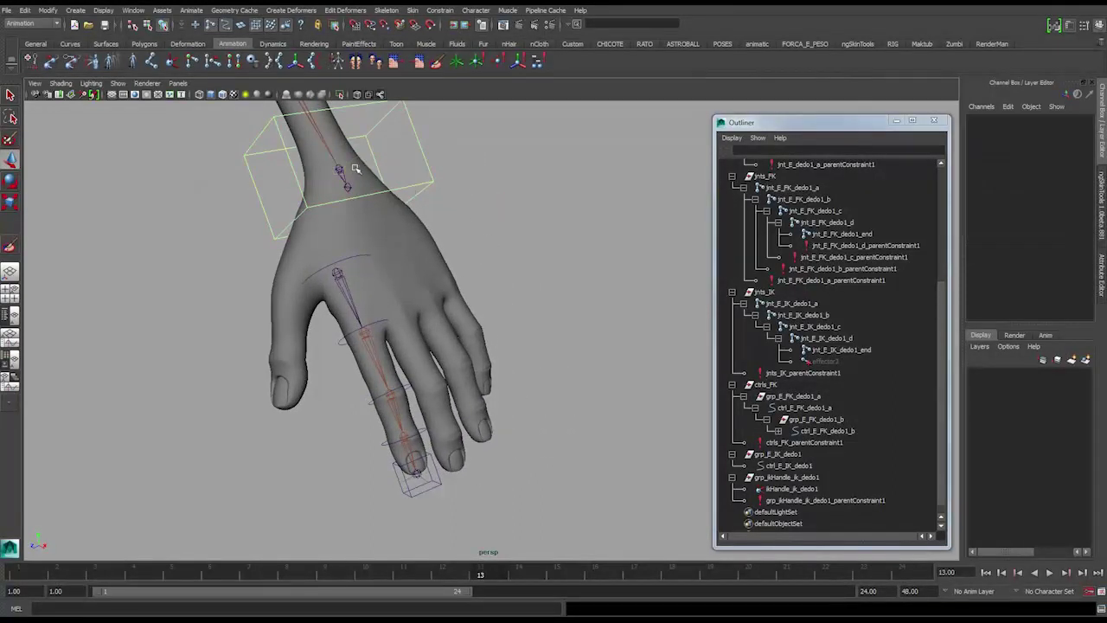
left_click(342, 167)
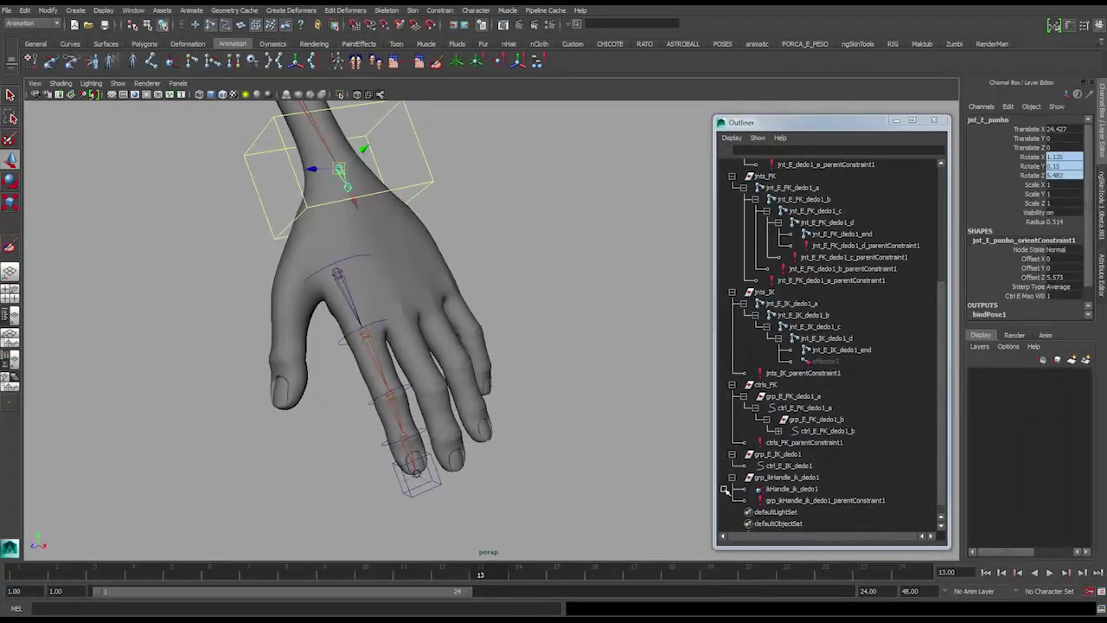
left_click(801, 455)
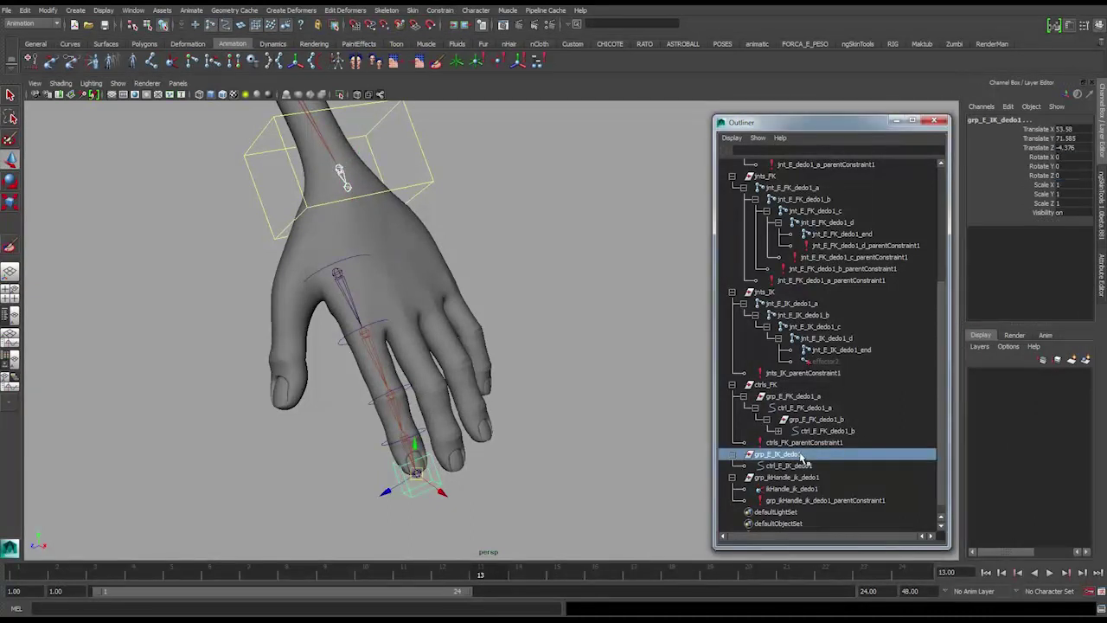
left_click(440, 11)
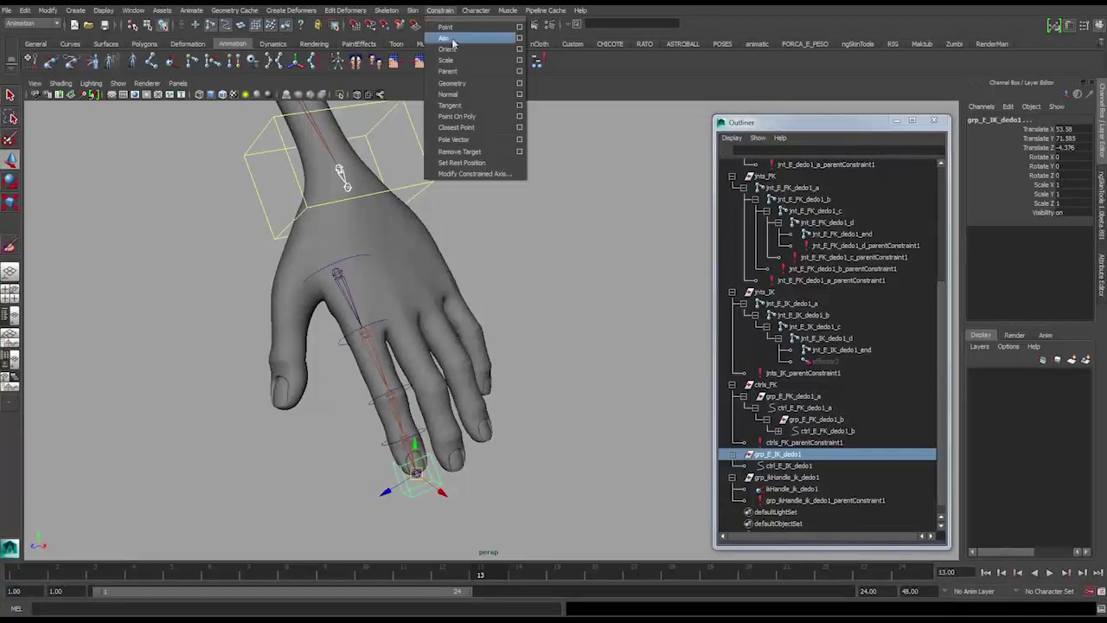
left_click(519, 71)
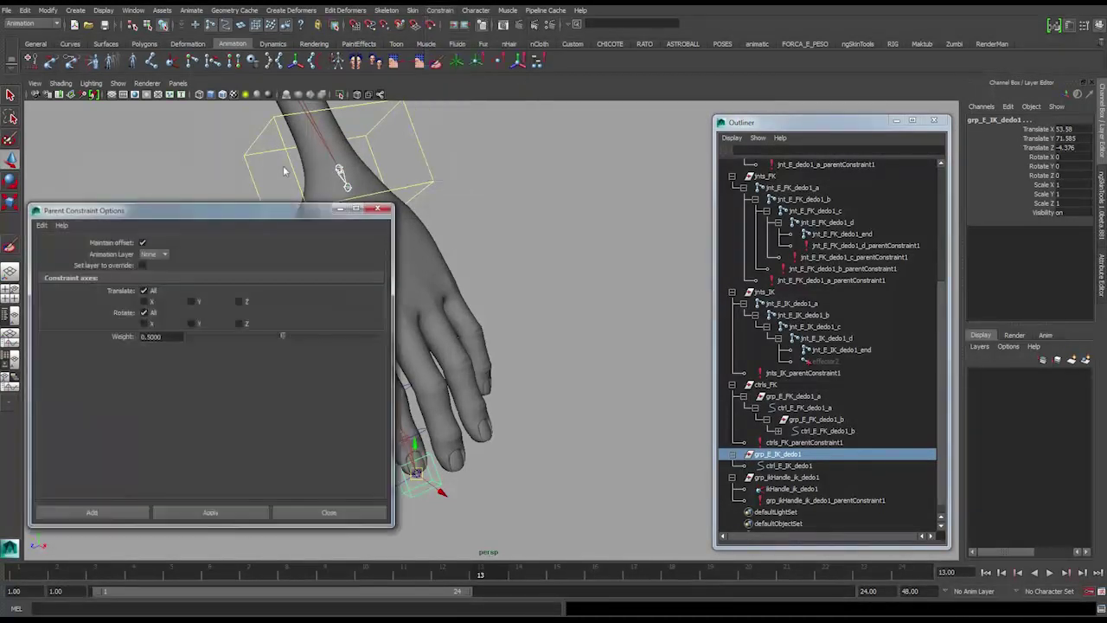
left_click(128, 511)
Move ctrl_E_mao to test the new parent constraint on the finger's IK control group, and undo the move.
left_click_drag(415, 359, 482, 292, "alt")
left_click(482, 195)
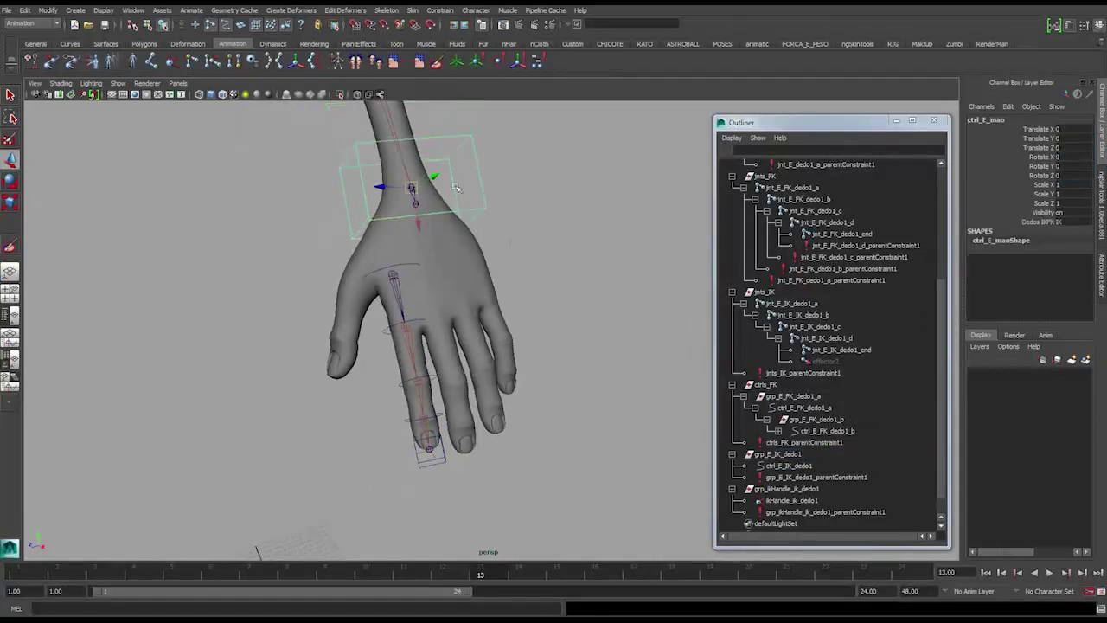
left_click_drag(417, 184, 447, 303, "alt")
key("ctrl+z")
Set Jnt E Punho W0 on grp_E_IK_dedo1_parentConstraint1 to 1 and test it by moving ctrl_E_mao, undoing the move.
left_click(402, 488)
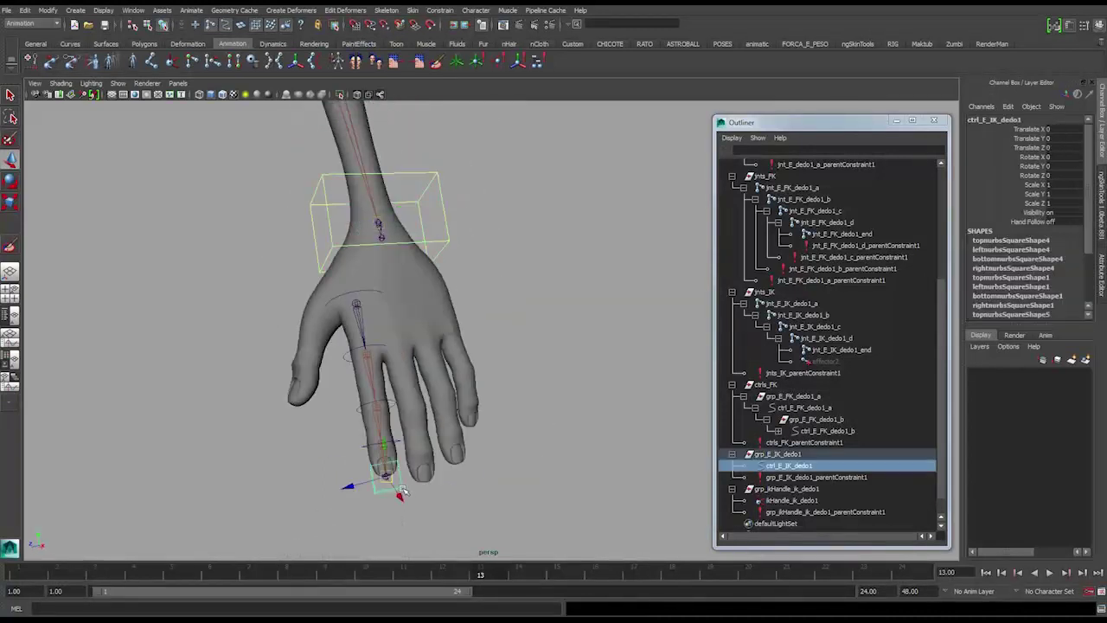
left_click(789, 480)
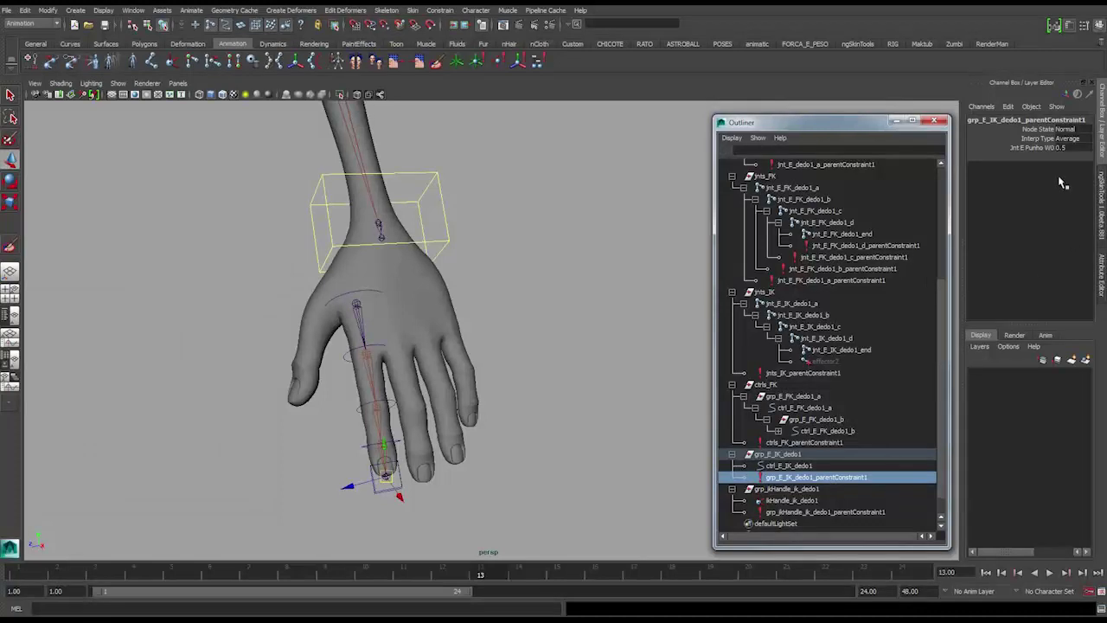
double_click(1073, 152)
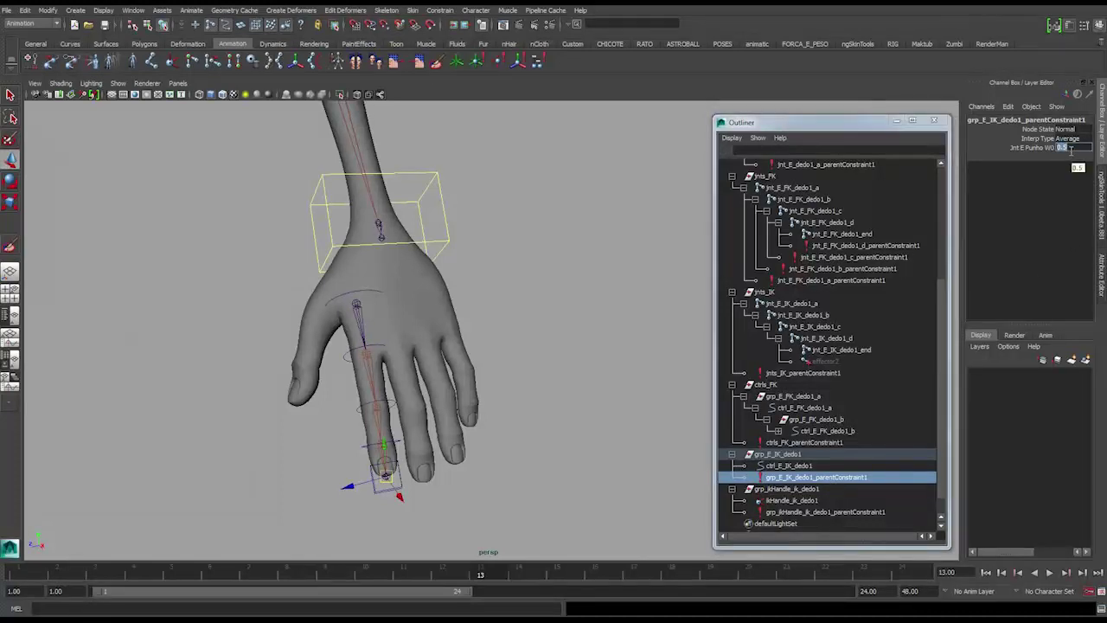
left_click(446, 224)
left_click_drag(381, 224, 366, 197)
key("ctrl+z")
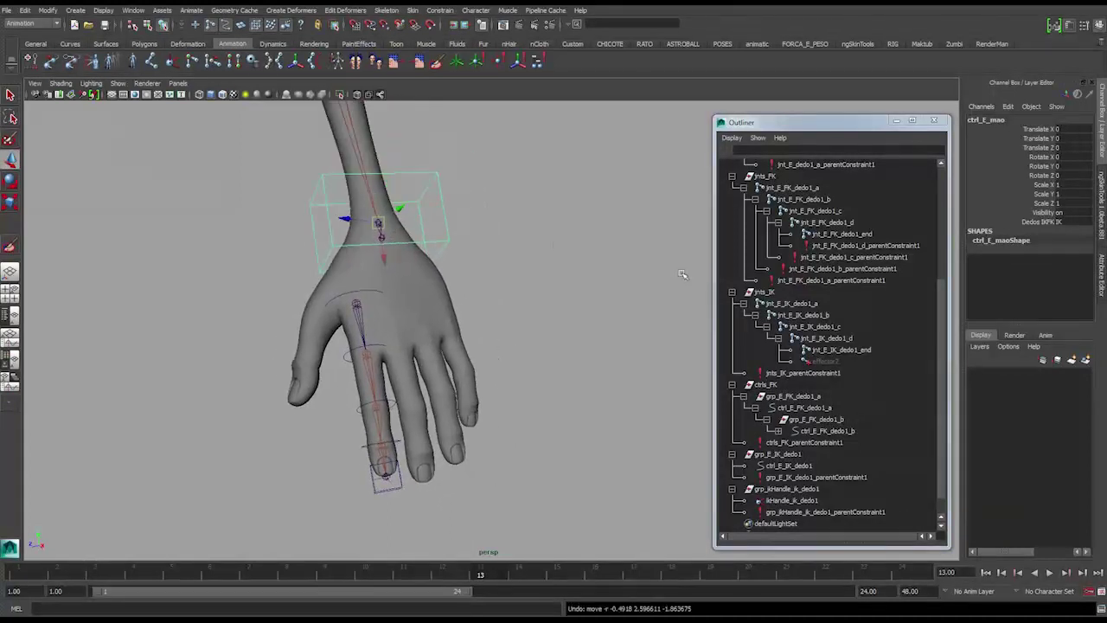
Set Jnt E Punho W0 on grp_E_IK_dedo1_parentConstraint1 to 0 and test it by moving ctrl_E_mao, undoing the move.
left_click(813, 477)
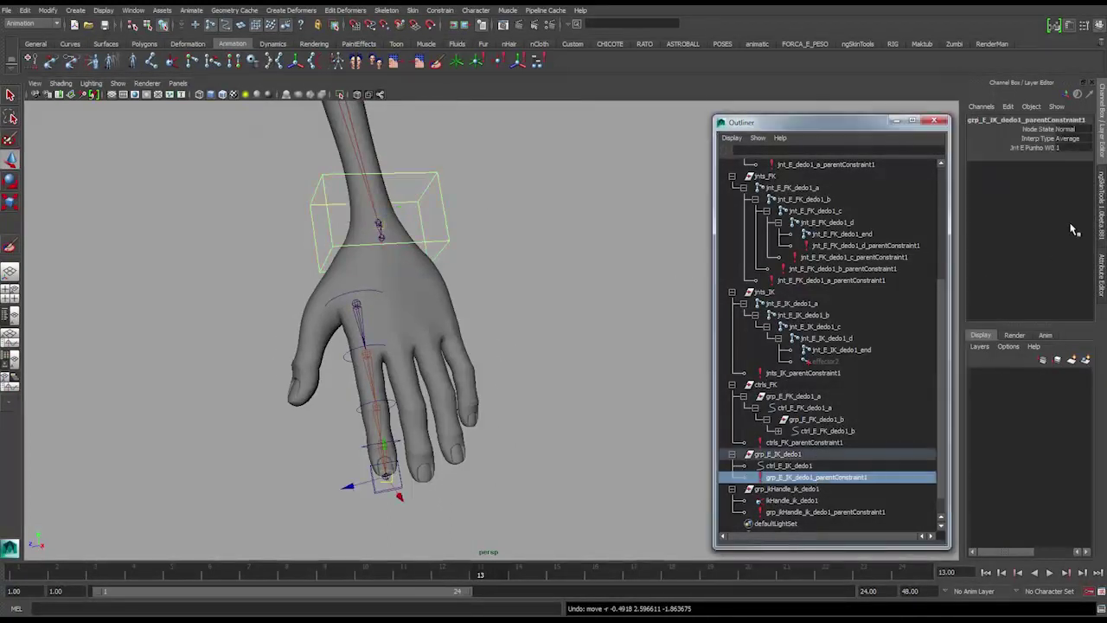
left_click(1065, 148)
left_click_drag(428, 200, 463, 211)
left_click_drag(379, 222, 446, 198)
key("ctrl+z")
Start Set Driven Key with ctrl_E_IK_dedo1 loaded as the driver and its Hand Follow attribute chosen.
left_click_drag(499, 243, 500, 281, "alt")
left_click(502, 303)
left_click_drag(502, 308, 473, 398, "alt")
left_click(403, 494)
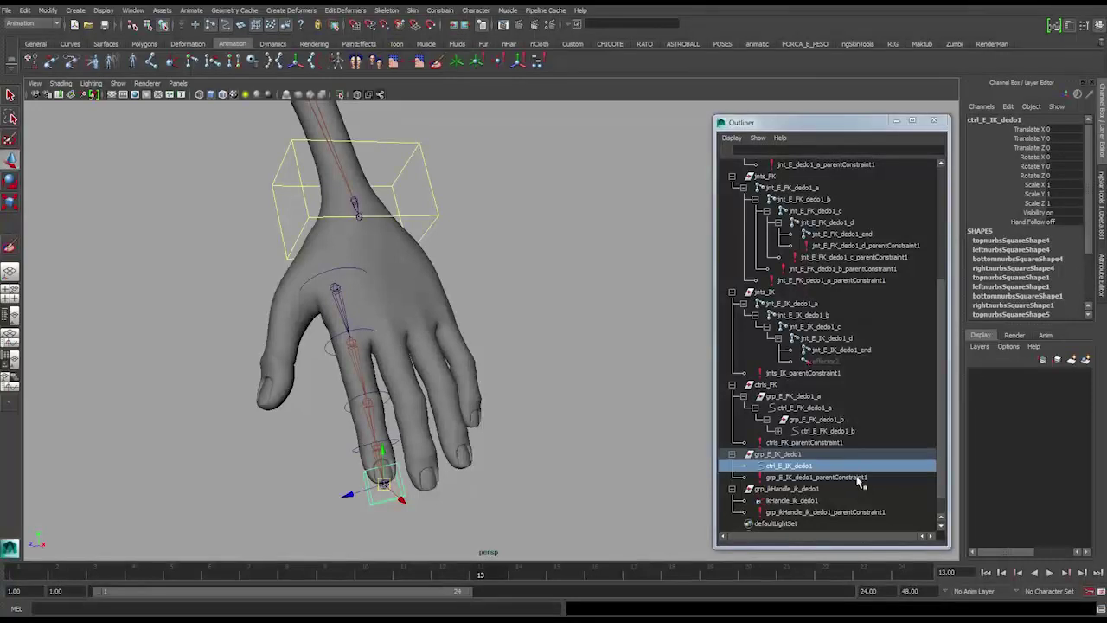
left_click(191, 10)
mouse_move(216, 59)
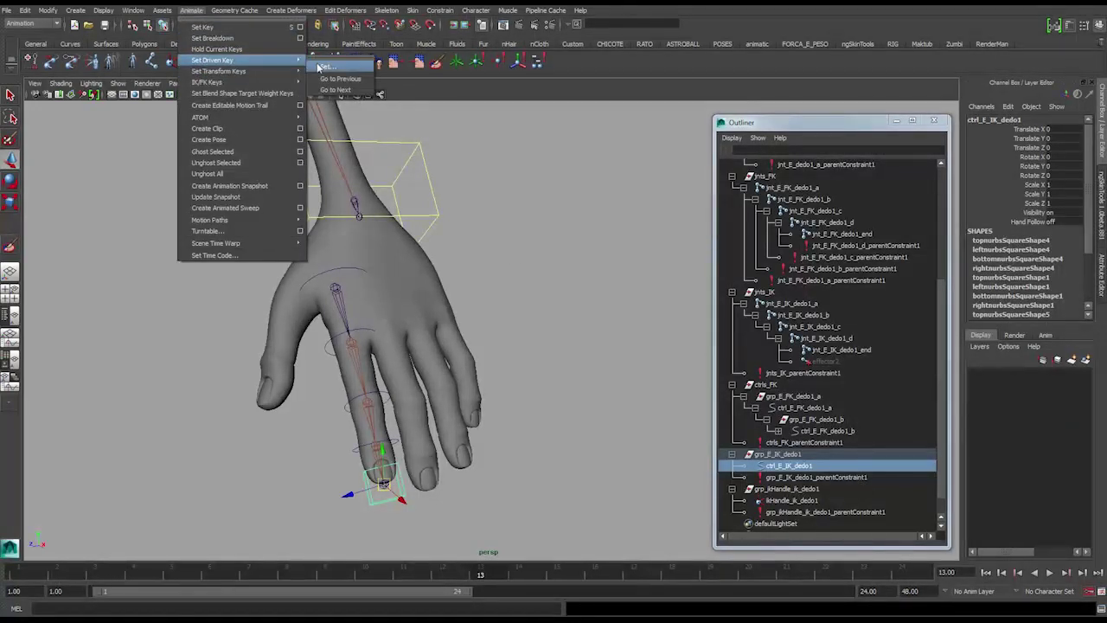
left_click(320, 66)
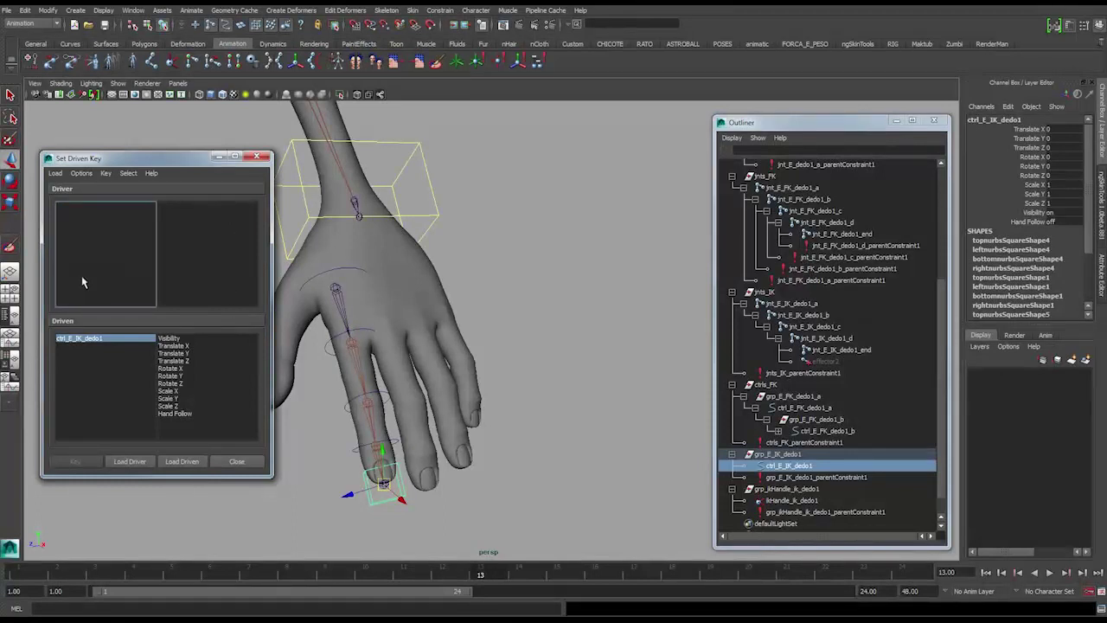
left_click(144, 462)
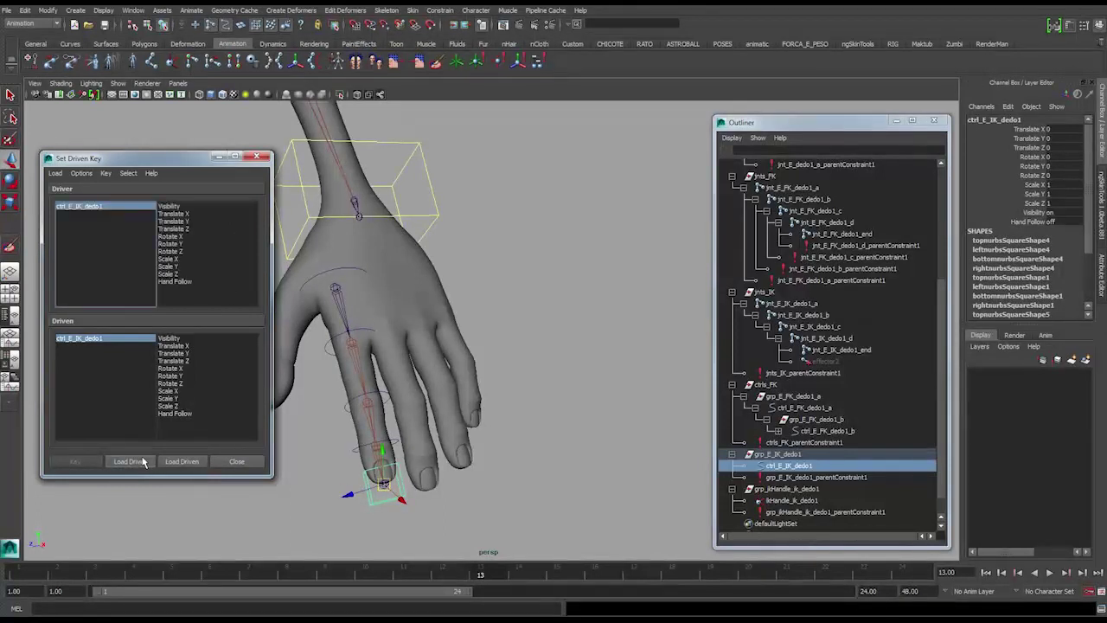
left_click(182, 283)
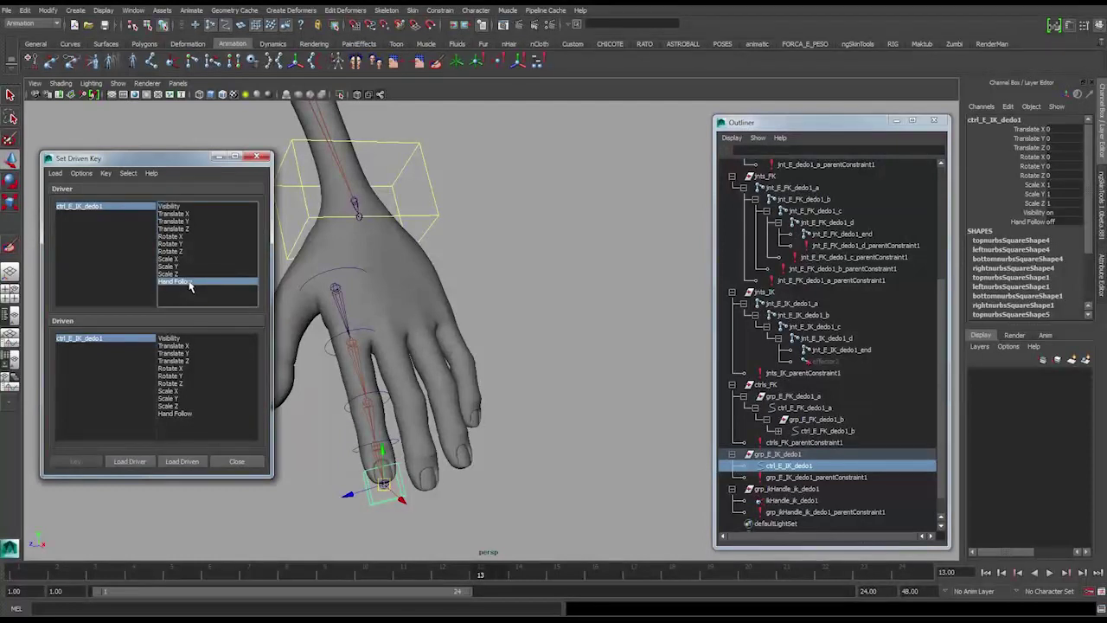
Load grp_E_IK_dedo1_parentConstraint1 as driven and key its Jnt E Punho W0 at 0 with Hand Follow off.
left_click(796, 477)
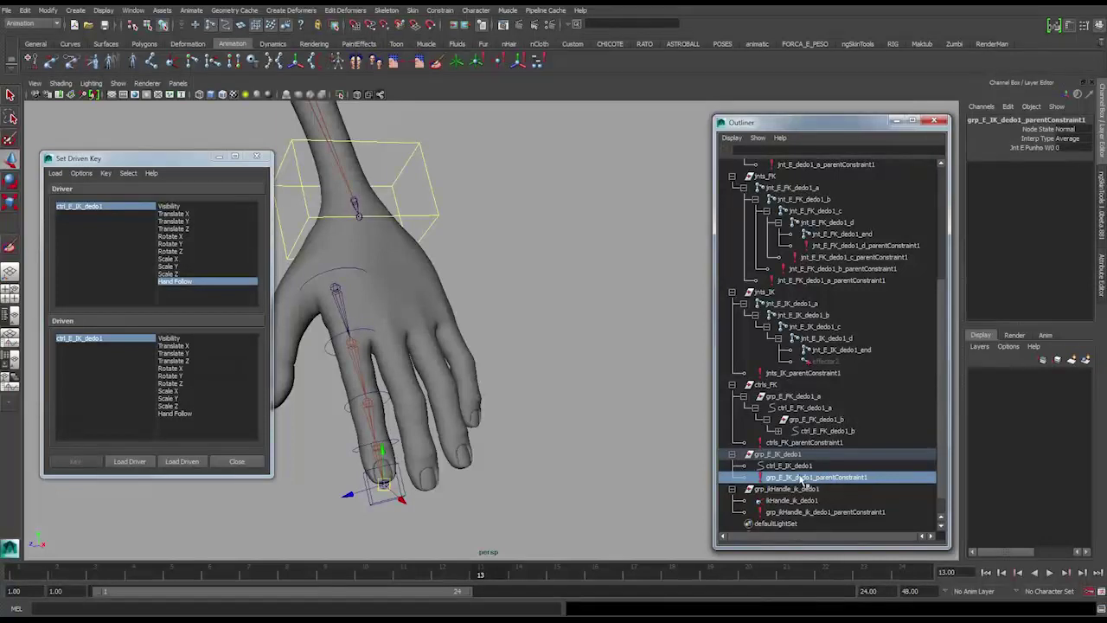
left_click(177, 463)
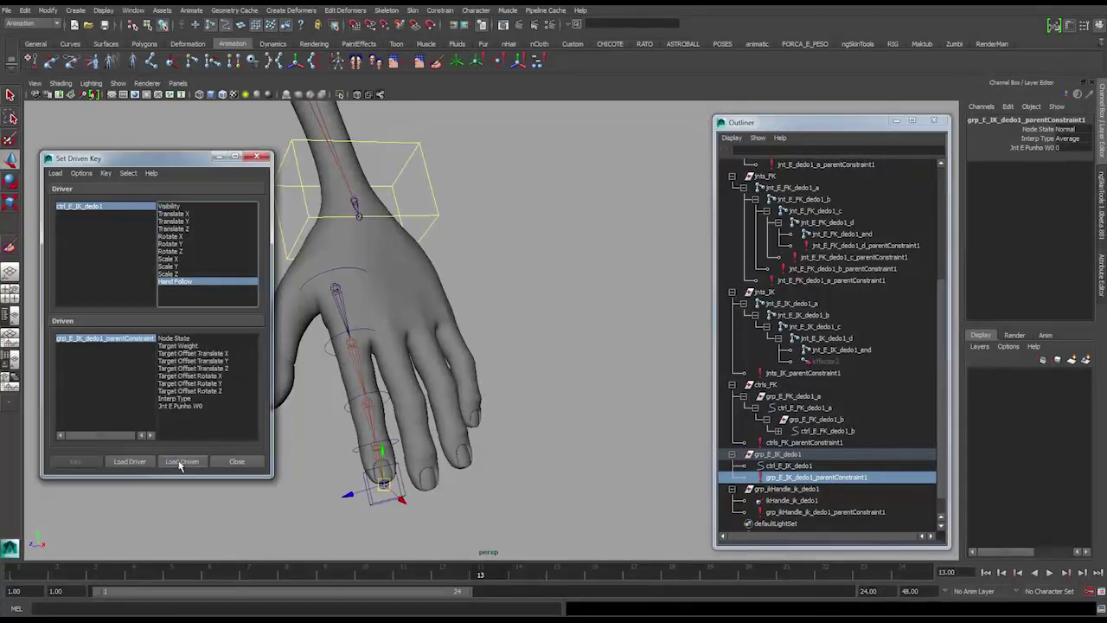
left_click(177, 406)
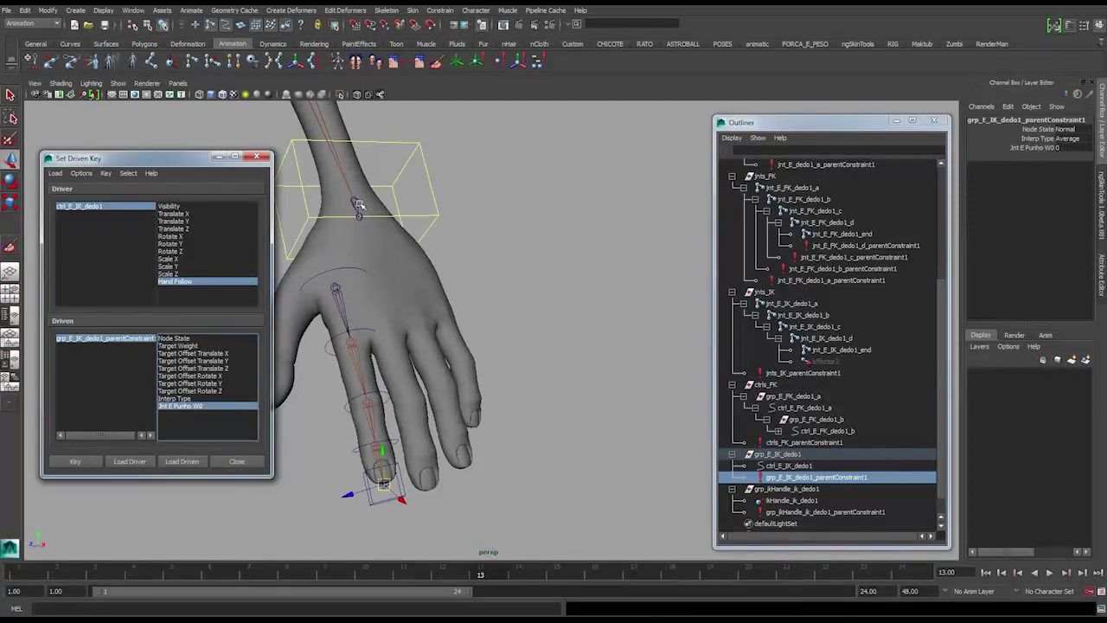
left_click_drag(388, 256, 486, 290, "alt")
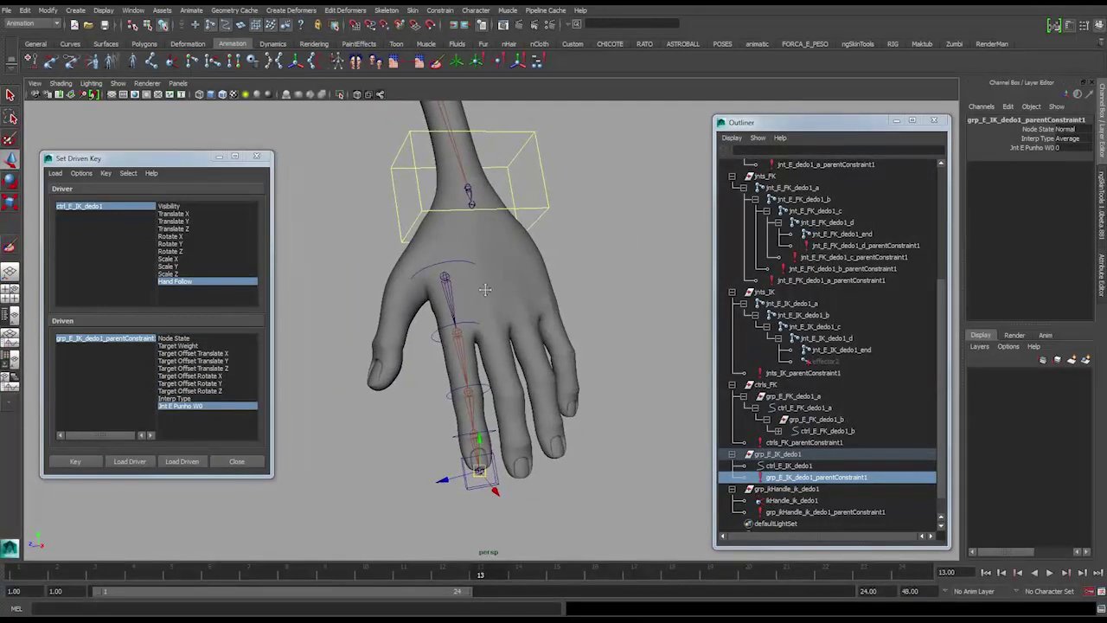
left_click(120, 212)
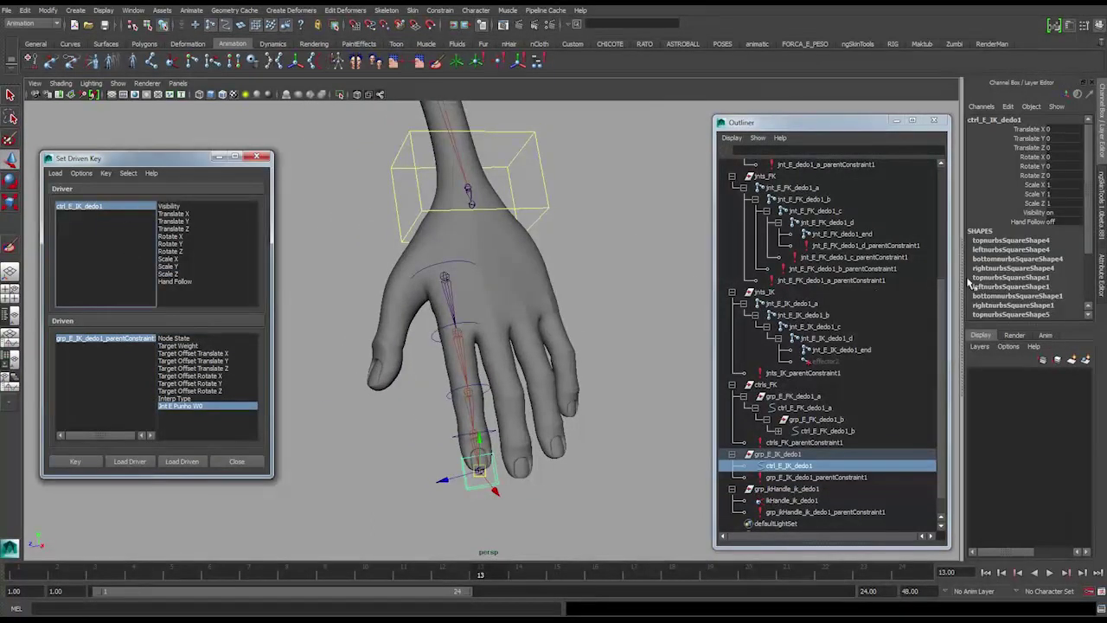
left_click(137, 340)
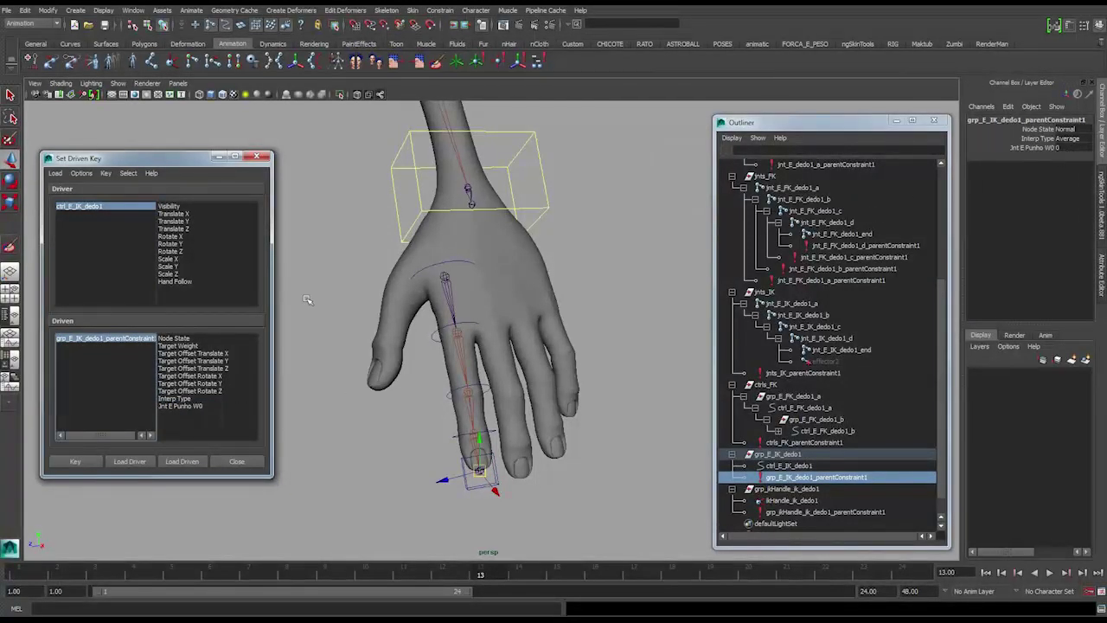
left_click(183, 282)
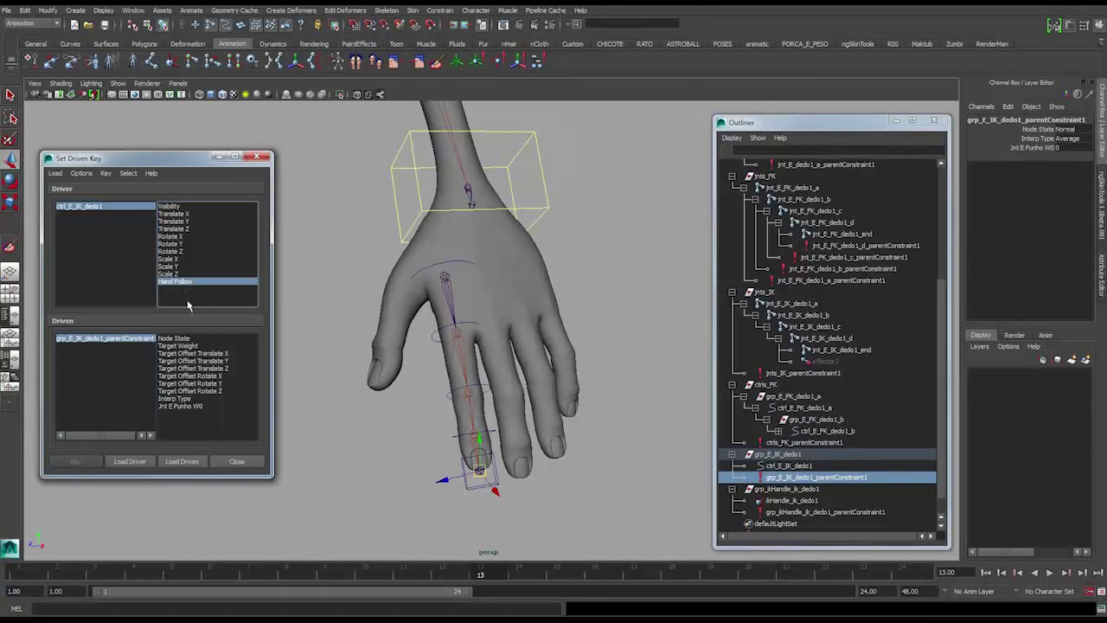
left_click(183, 406)
left_click(87, 465)
Turn Hand Follow on, set Jnt E Punho W0 to 1, and key this second driven state.
left_click(101, 211)
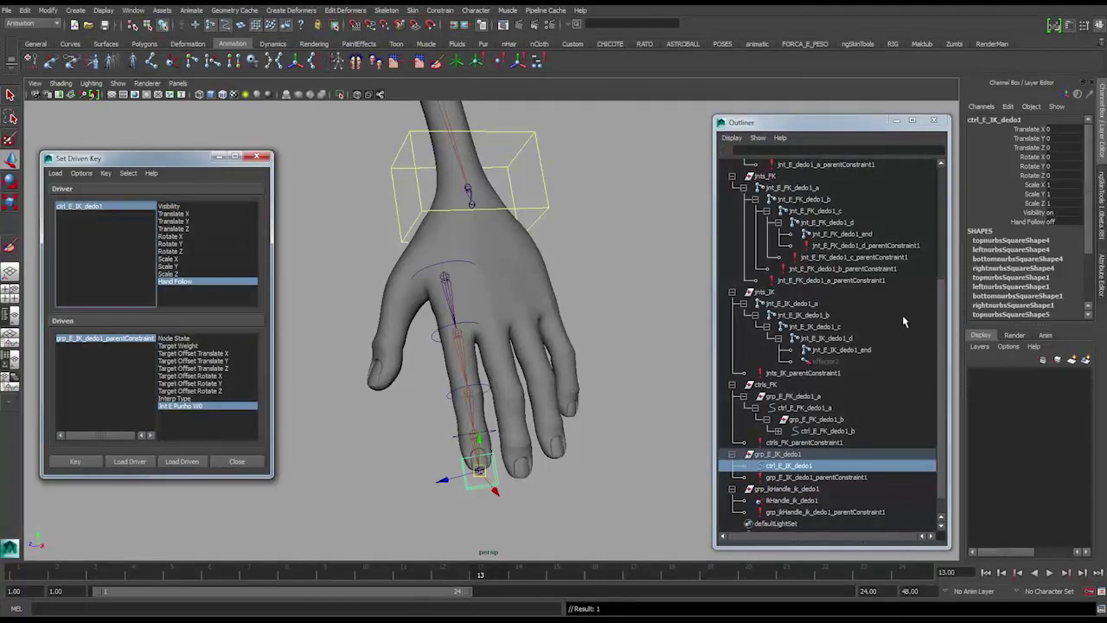
left_click(1064, 226)
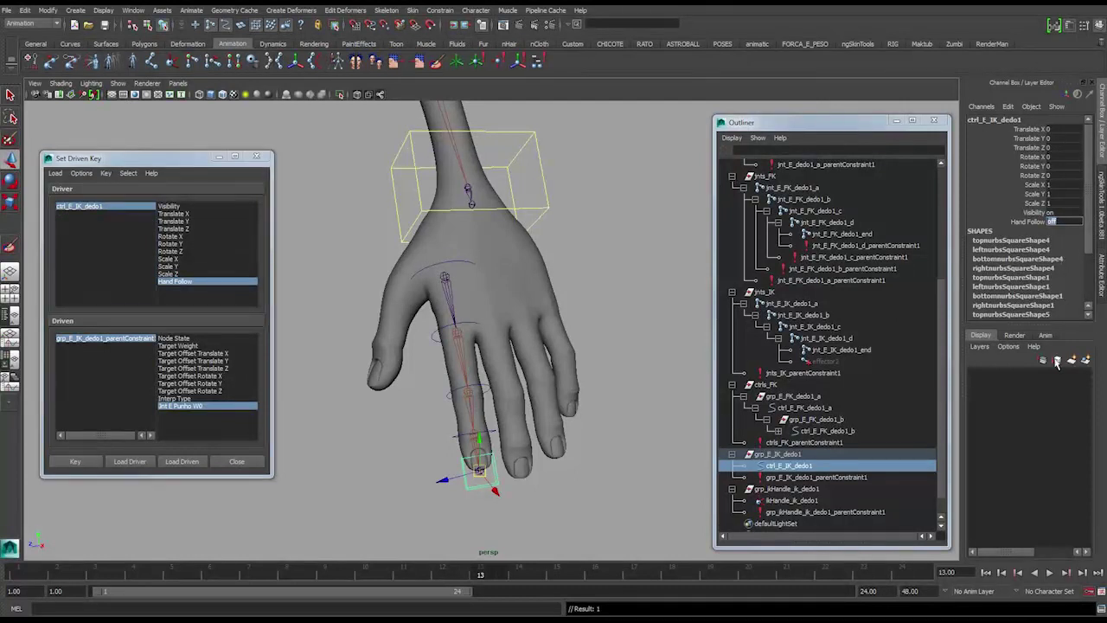
type("1")
key("Return")
left_click(129, 345)
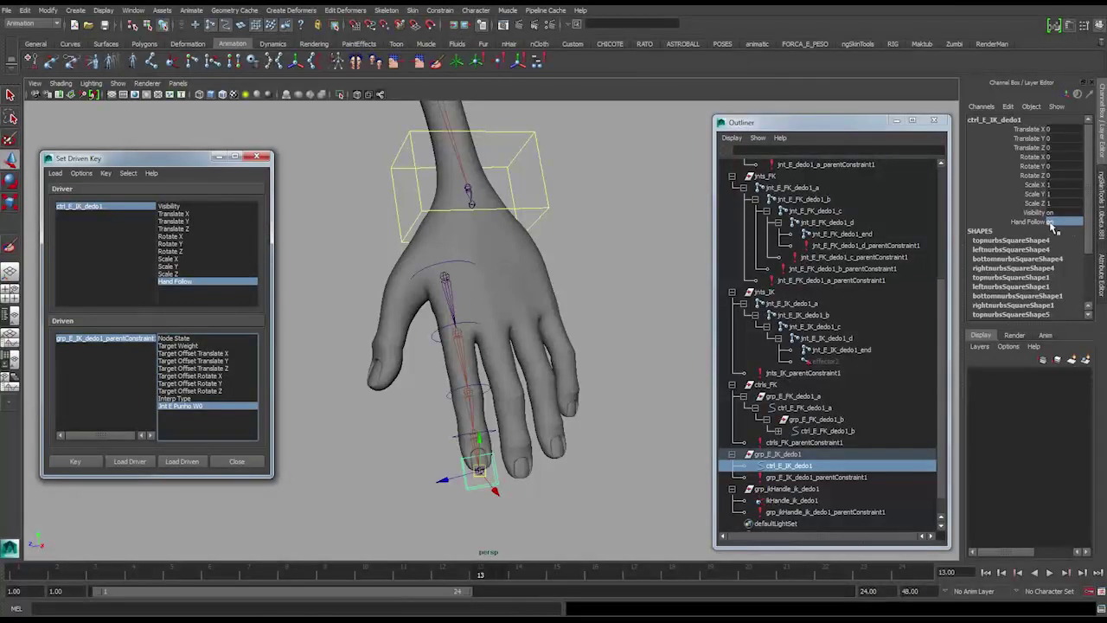
left_click(149, 338)
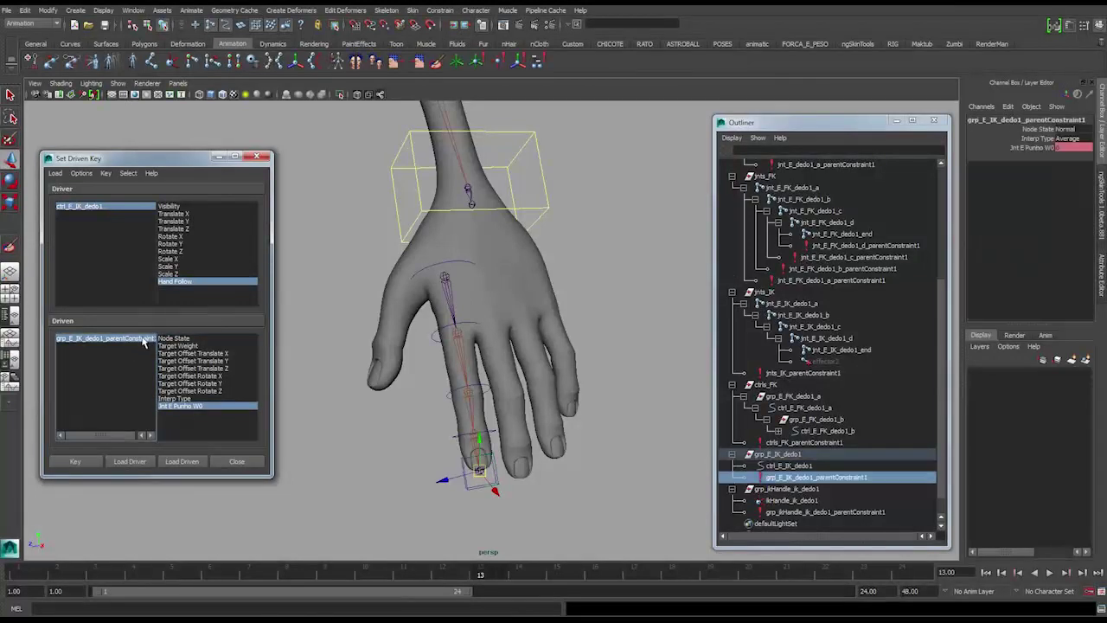
left_click(1079, 148)
type("1")
key("Return")
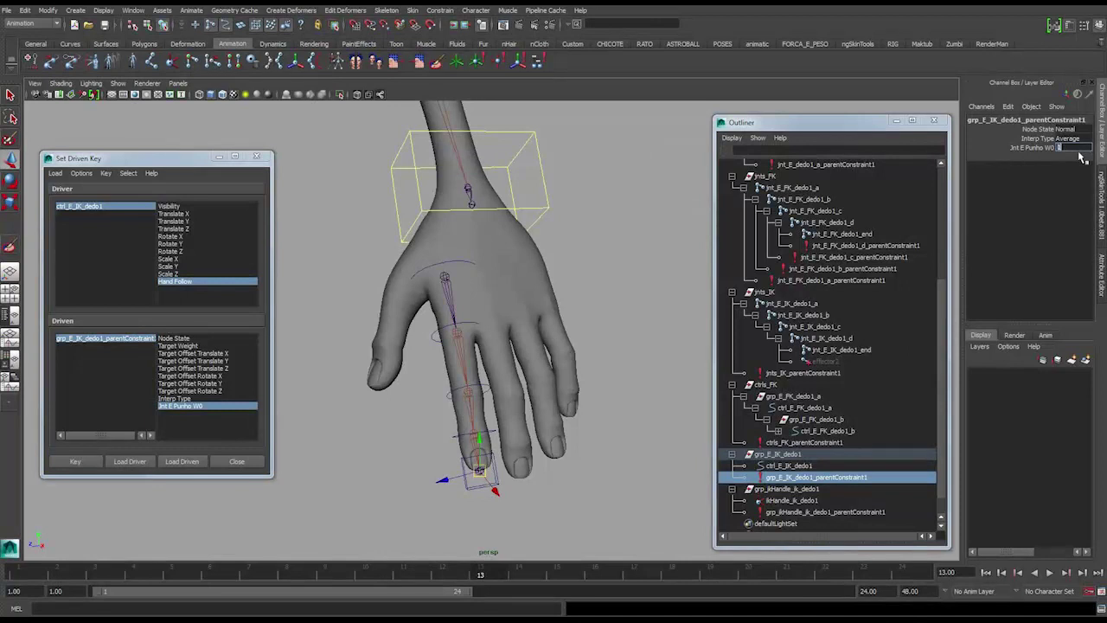
left_click(96, 463)
Move ctrl_E_mao to test the finger's IK control with Hand Follow on, and undo the move.
left_click(542, 206)
left_click_drag(541, 238, 481, 161, "alt")
key("ctrl+z")
Turn off Hand Follow on ctrl_E_IK_dedo1.
left_click(472, 446)
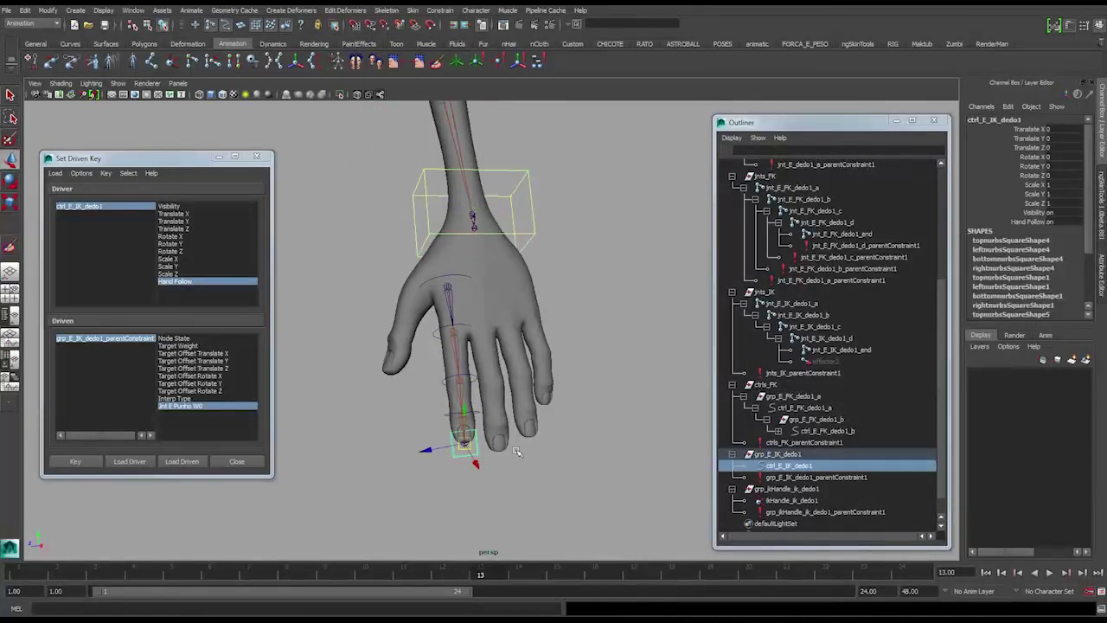
left_click(1054, 224)
type("0")
key("Return")
Move ctrl_E_mao to test the rig with Hand Follow off, and reset its Translate X, Y and Z to 0.
left_click(472, 214)
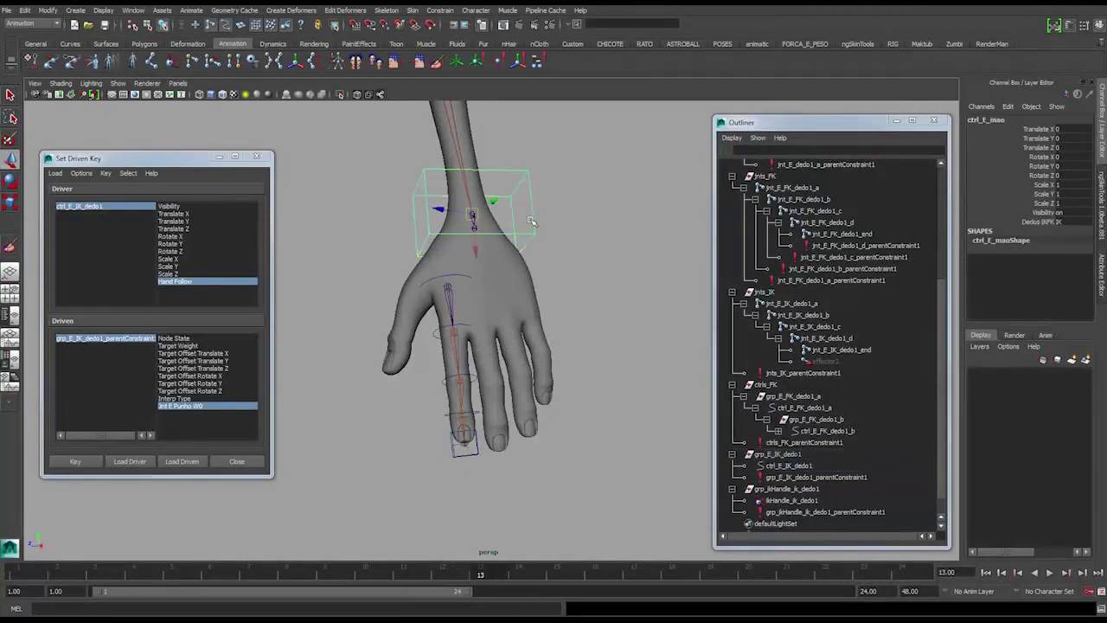
left_click_drag(472, 213, 466, 183)
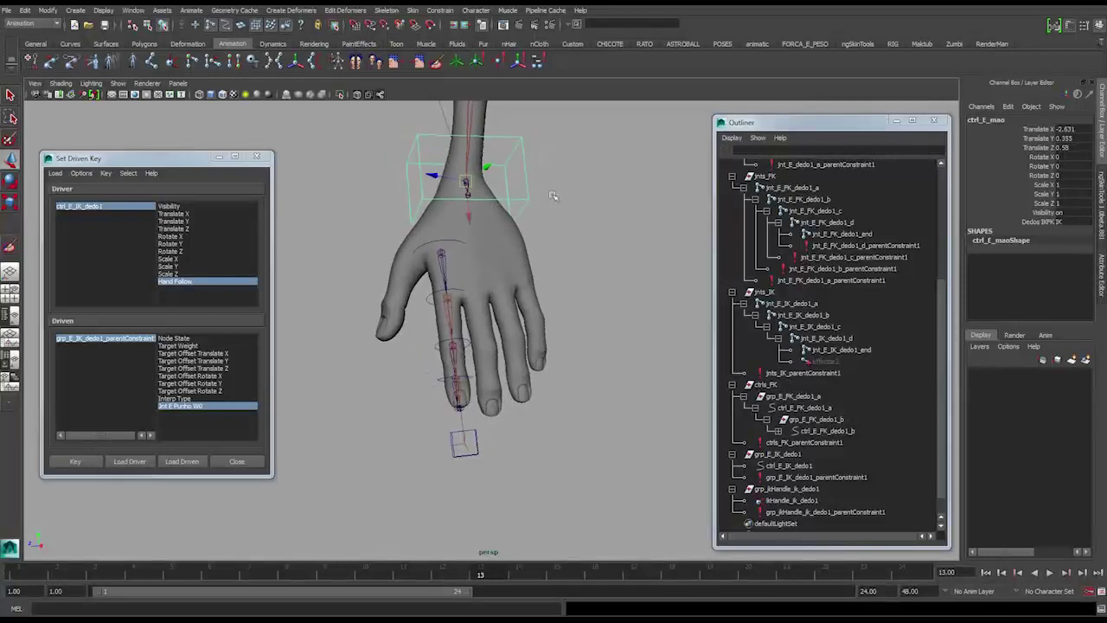
left_click_drag(1071, 129, 1083, 147)
type("0")
key("Return")
Rotate ctrl_E_FK_dedo1_a to test the finger's FK control, and undo the rotation.
mouse_move(520, 259)
left_mouse_down("alt")
mouse_move(564, 255)
mouse_move(521, 269)
mouse_move(566, 283)
mouse_move(531, 294)
mouse_move(490, 268)
mouse_move(485, 217)
mouse_move(508, 243)
left_mouse_up("alt")
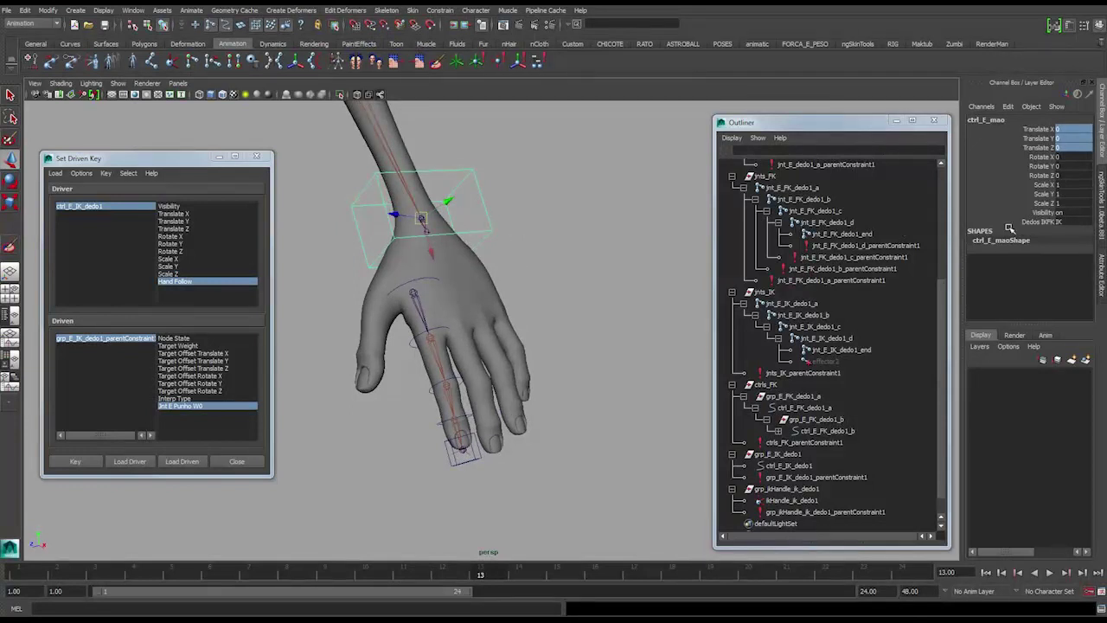
left_click_drag(548, 271, 411, 317, "alt")
left_click(424, 274)
key("ctrl+z")
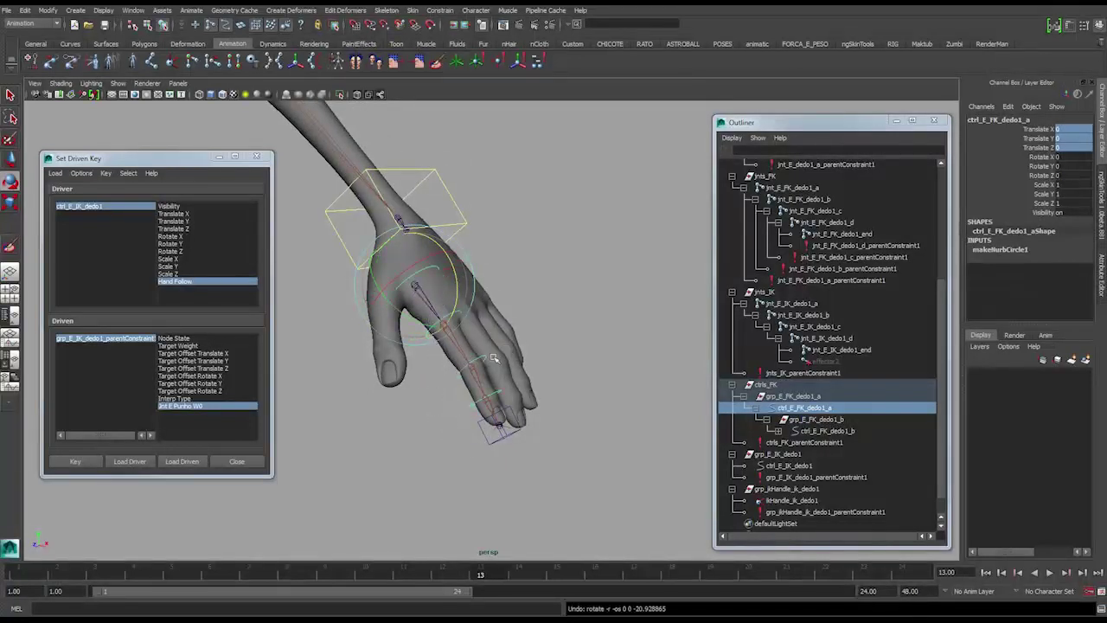
Switch the Dedos IKFK attribute on ctrl_E_mao to FK.
left_click_drag(494, 357, 448, 239, "alt")
left_click(483, 214)
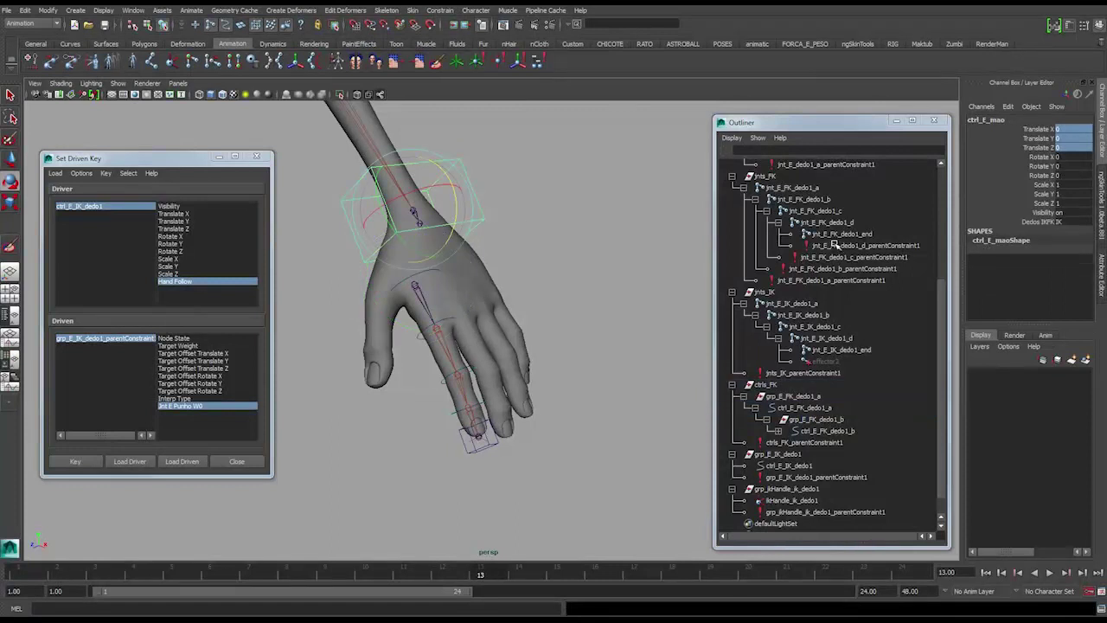
left_click(1073, 223)
left_click(1043, 223)
left_click(1071, 222)
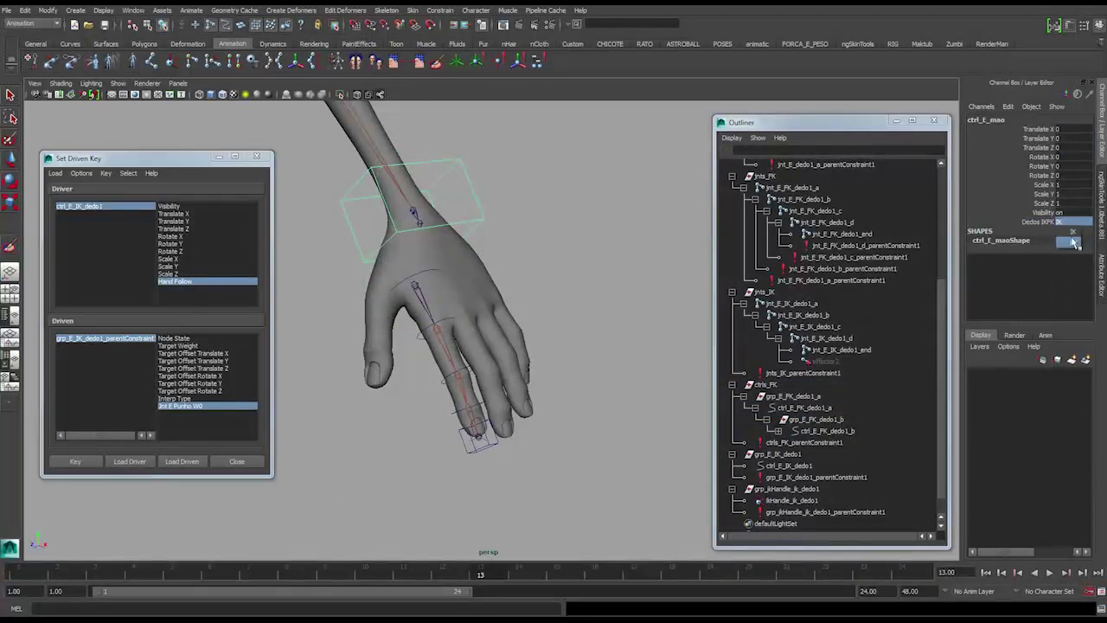
left_click(1073, 245)
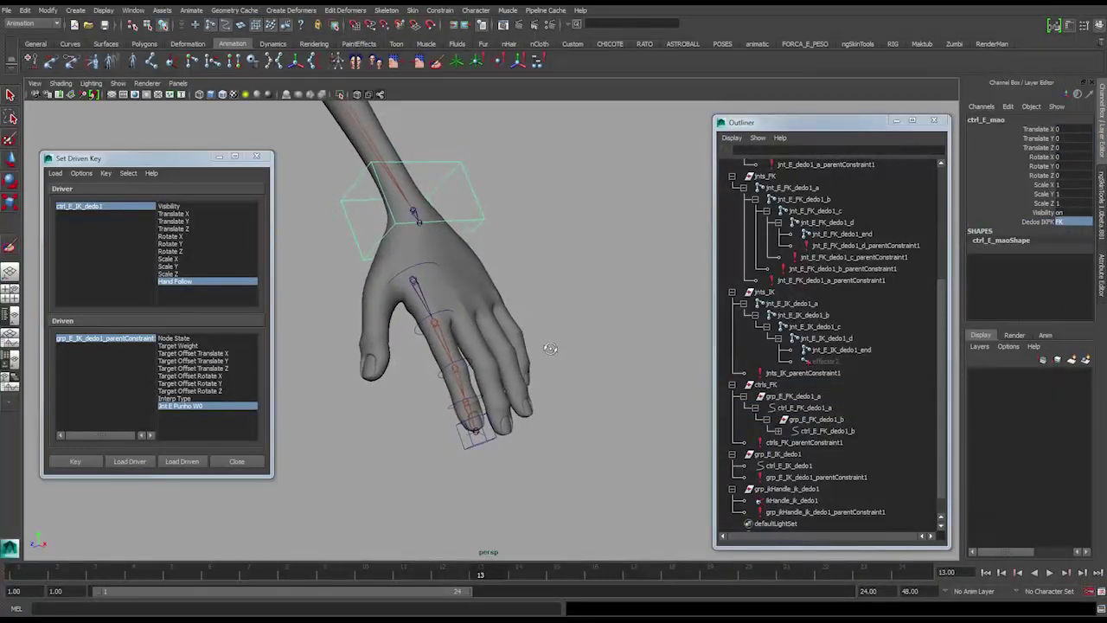
Move ctrl_E_IK_dedo1 to test the finger's IK control in FK mode, and undo the move.
left_click(491, 439)
key("w")
left_click_drag(491, 447, 464, 441, "alt")
key("ctrl+z")
left_click_drag(535, 350, 502, 307, "alt")
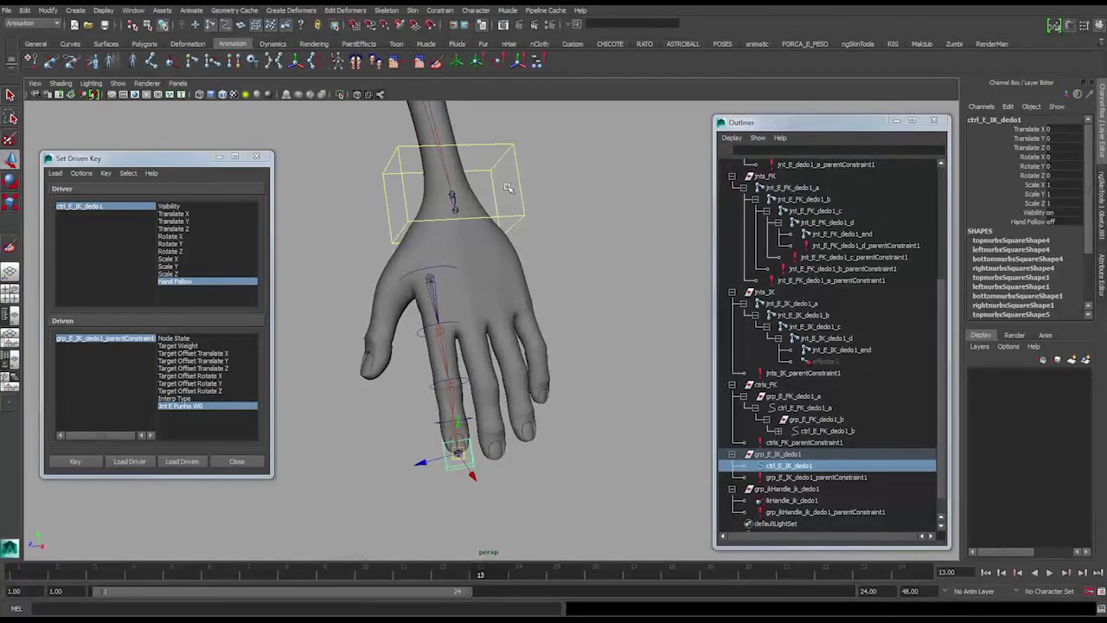
Load ctrl_E_mao as the driver for the driven key and choose its Dedos IKFK attribute.
left_click(542, 190)
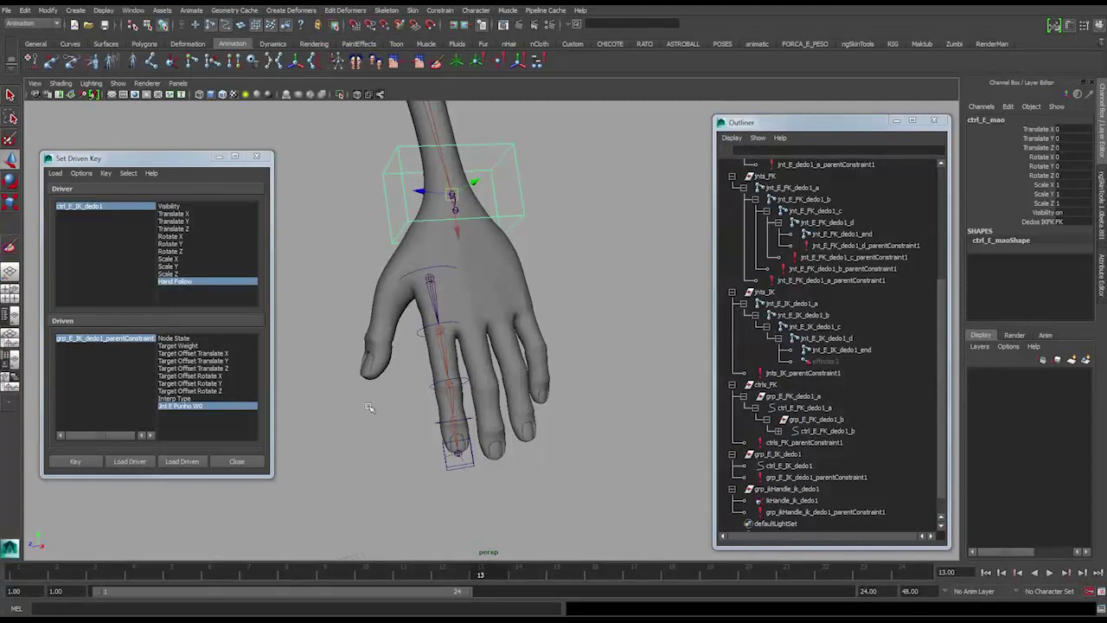
left_click(135, 462)
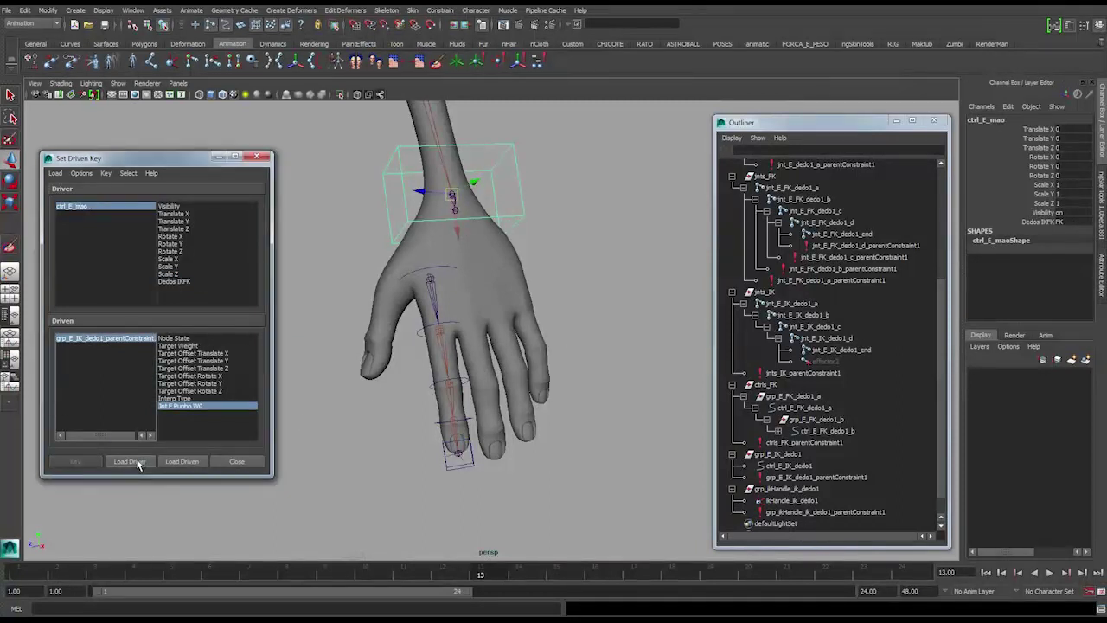
left_click(182, 282)
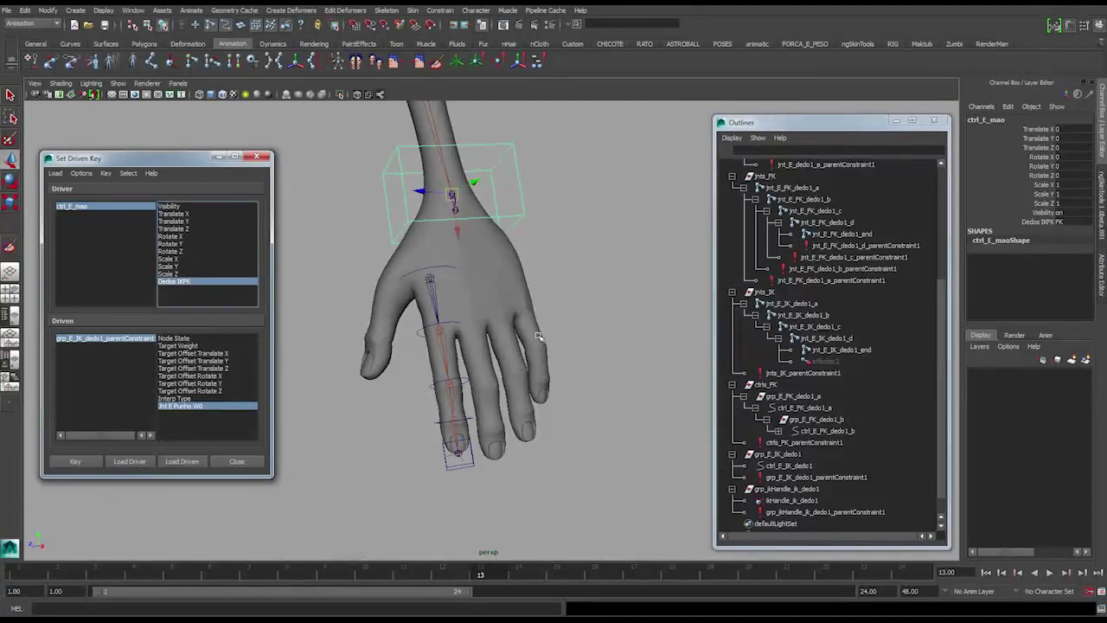
mouse_move(519, 322)
left_mouse_down("alt")
mouse_move(554, 302)
mouse_move(532, 319)
mouse_move(531, 294)
mouse_move(503, 308)
left_mouse_up("alt")
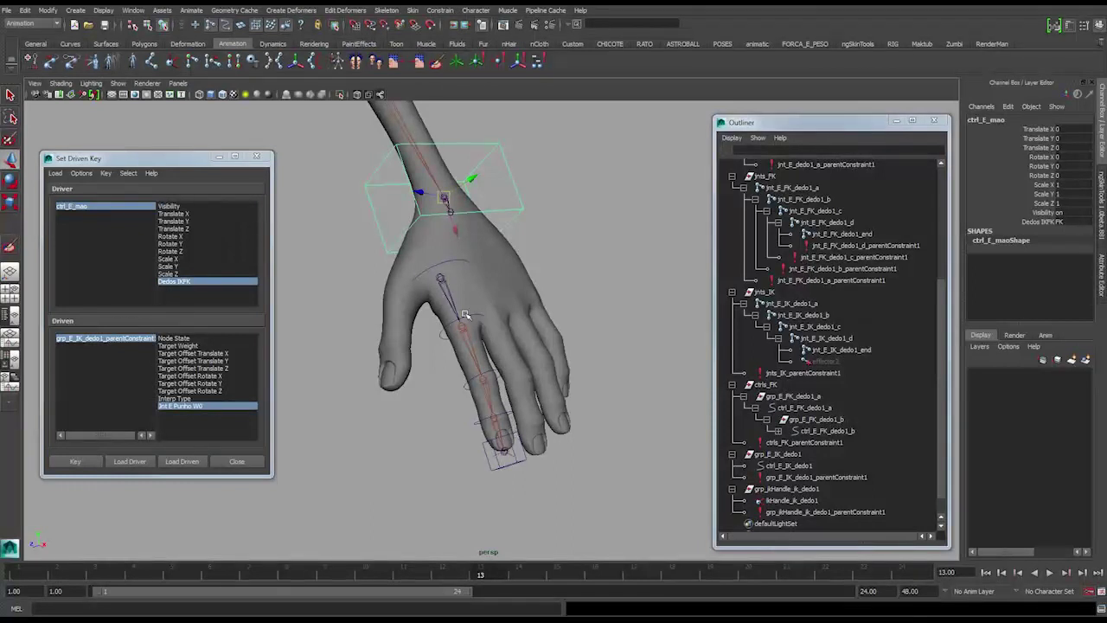
Load the ctrls_FK group as driven and key its Visibility on for Dedos IKFK set to FK.
left_click(458, 264)
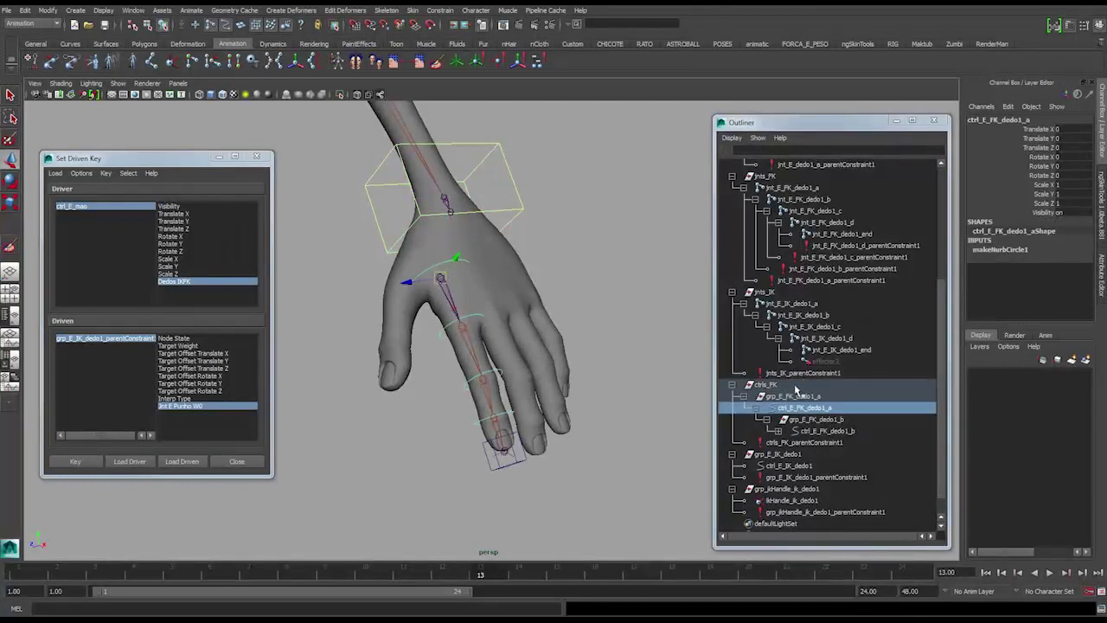
left_click(796, 385)
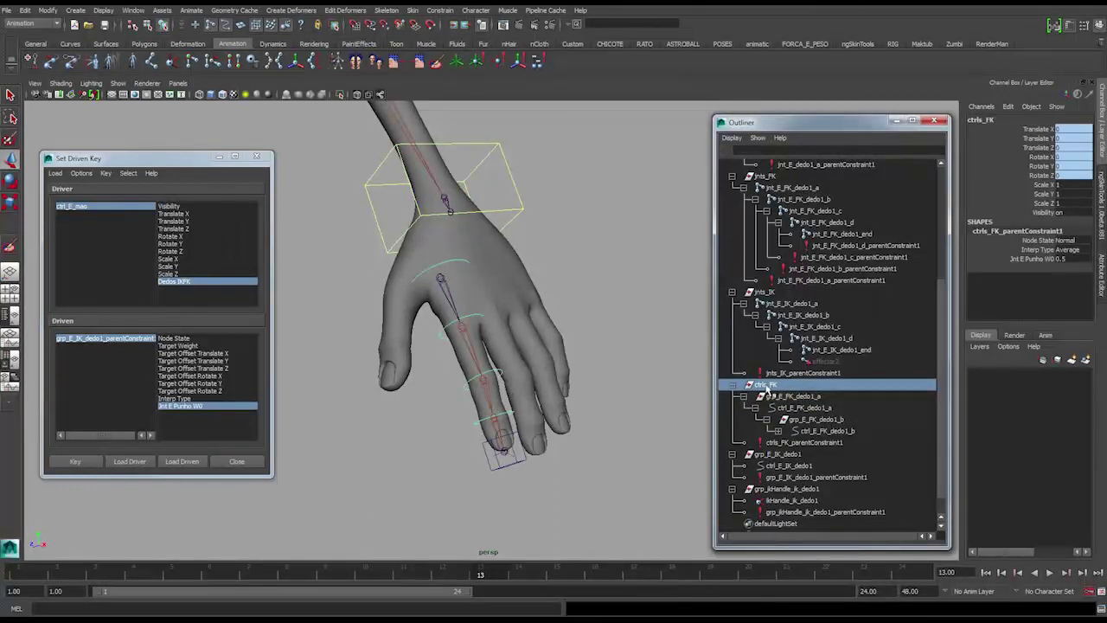
left_click(183, 461)
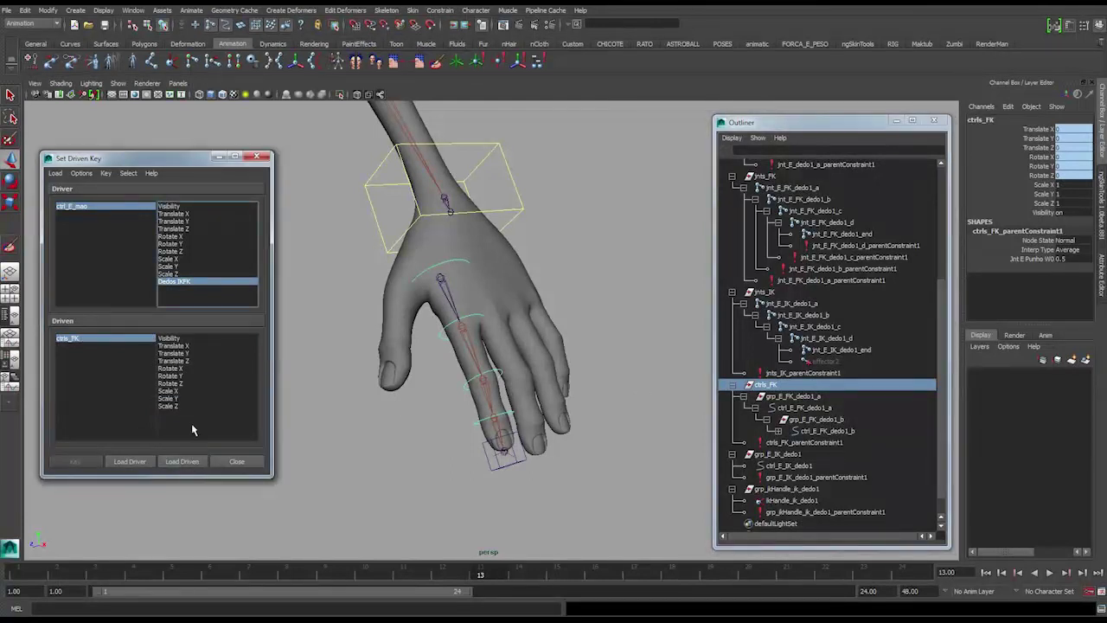
left_click(172, 339)
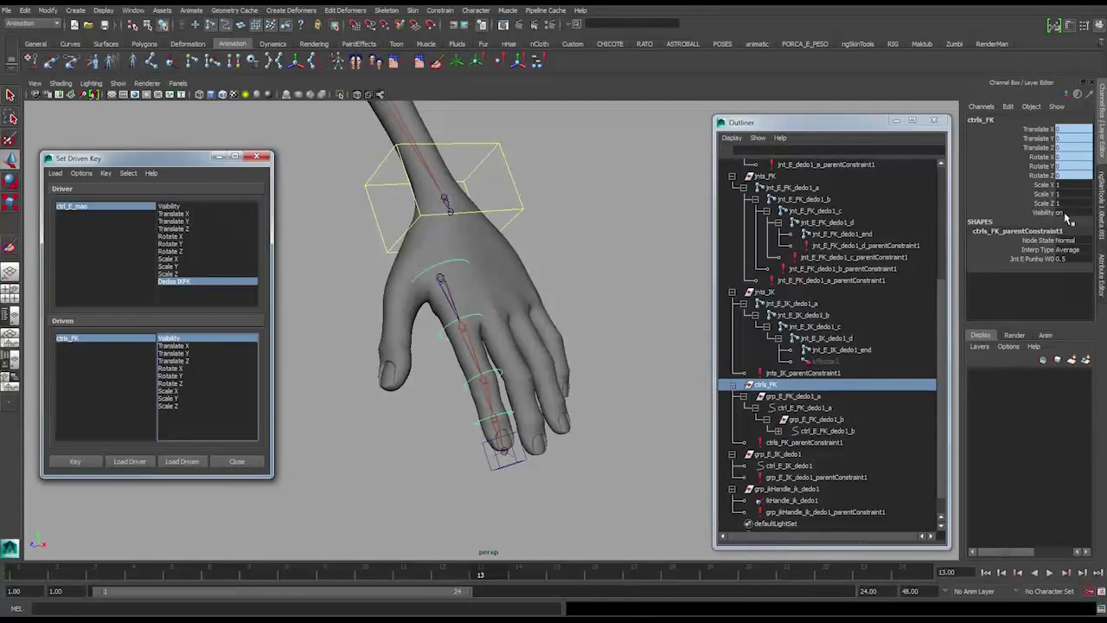
left_click(78, 462)
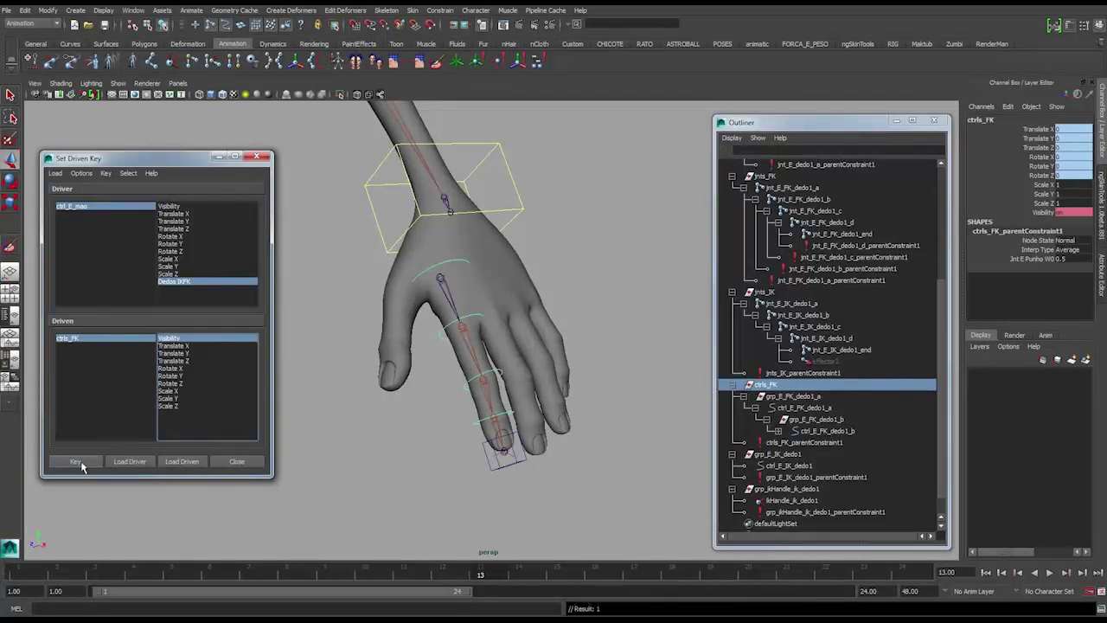
Set Dedos IKFK to IK on ctrl_E_mao, turn off ctrls_FK's Visibility, and key that driven state.
left_click(114, 212)
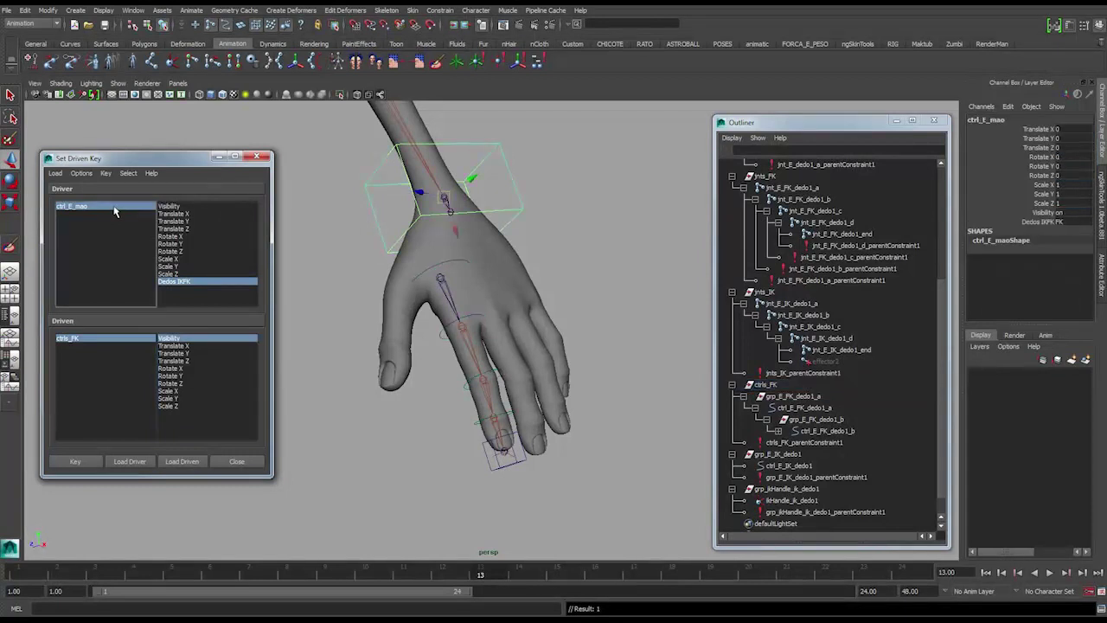
left_click(1073, 222)
left_click(1077, 235)
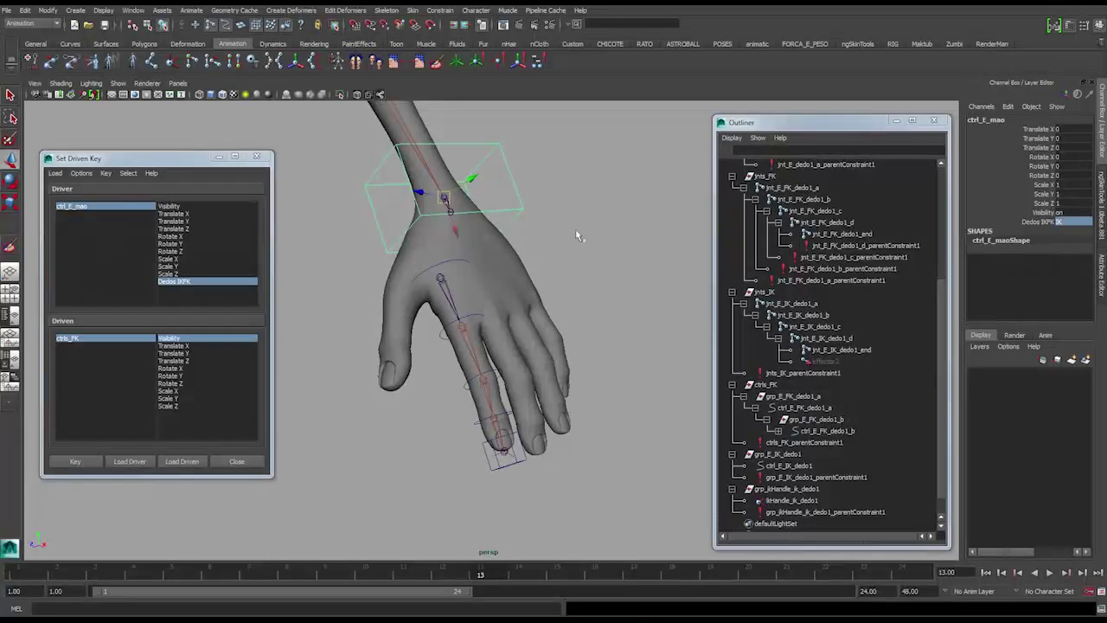
left_click(116, 344)
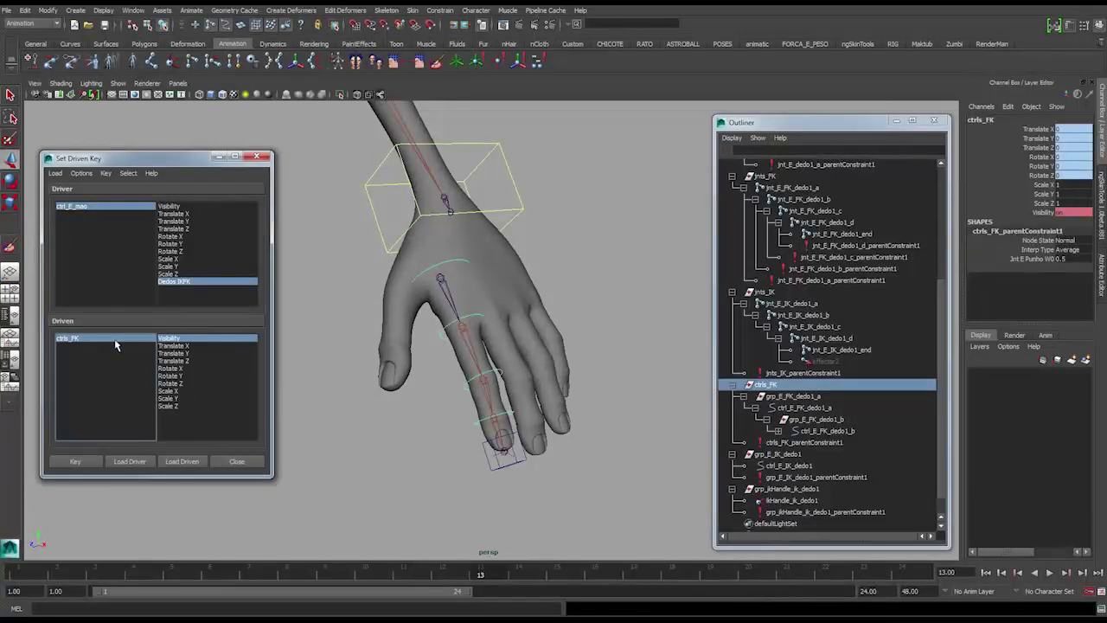
double_click(1072, 213)
type("0")
key("Return")
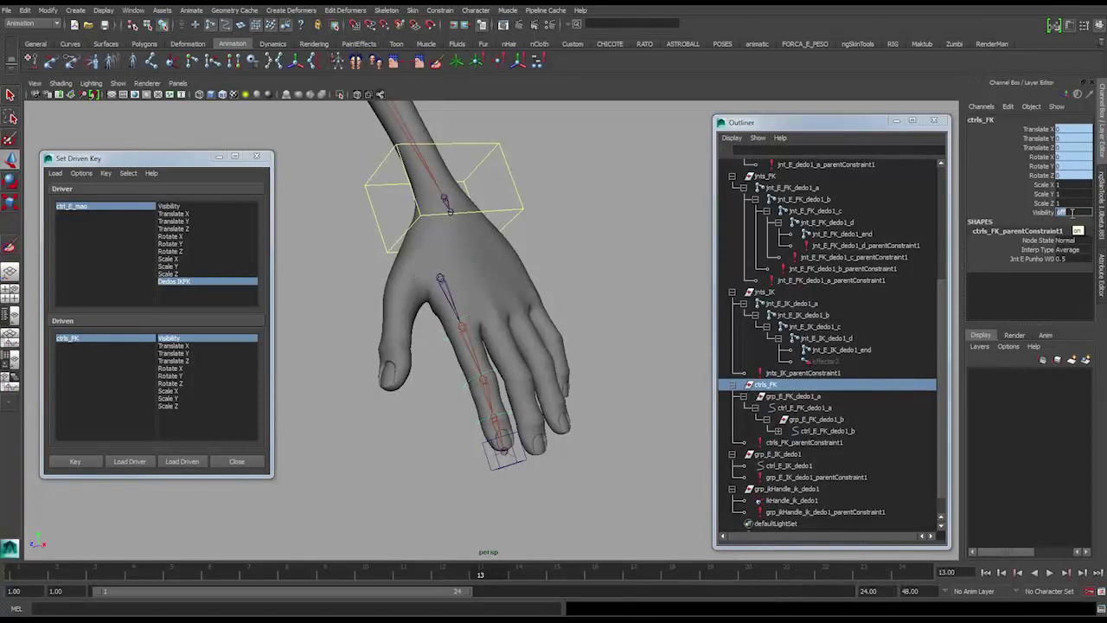
left_click(75, 461)
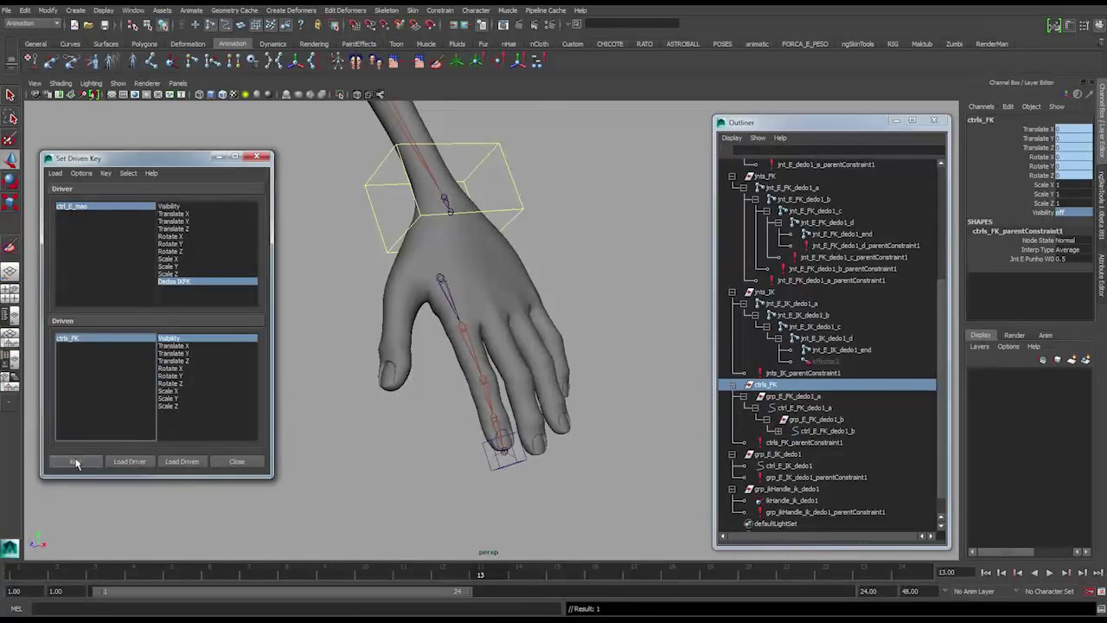
Switch Dedos IKFK on ctrl_E_mao back to FK and choose it as the driver attribute.
left_click(125, 209)
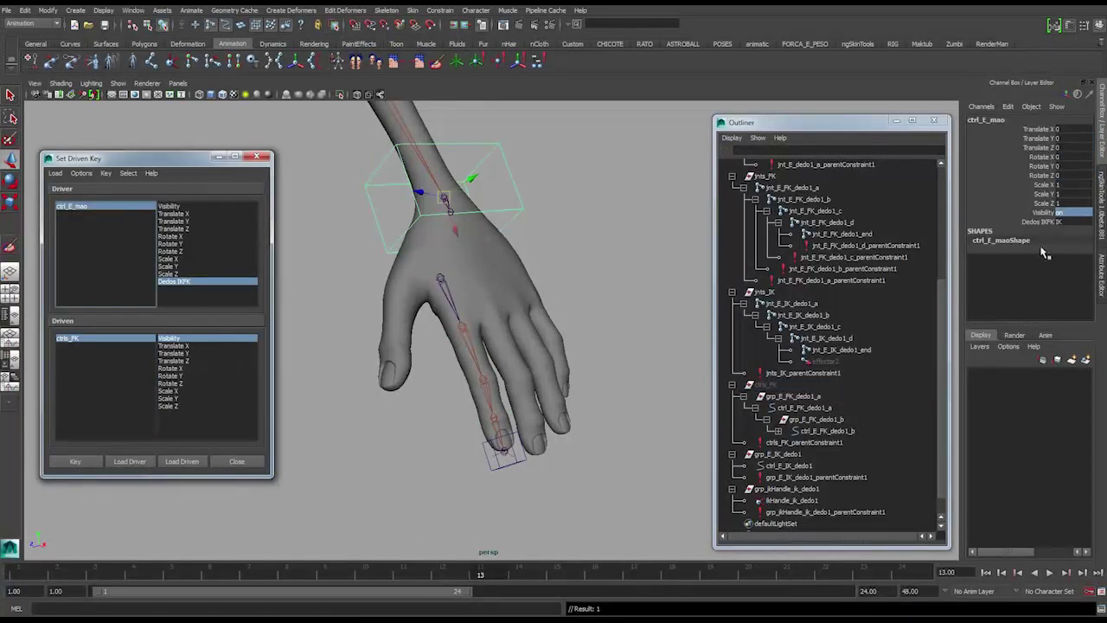
left_click(1057, 222)
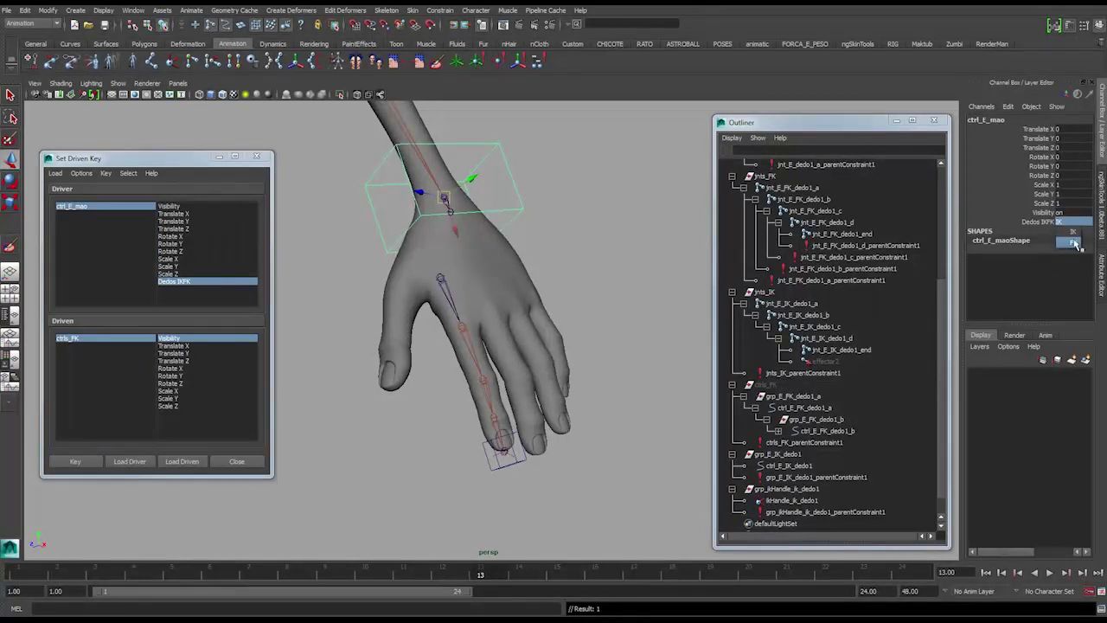
left_click(1073, 245)
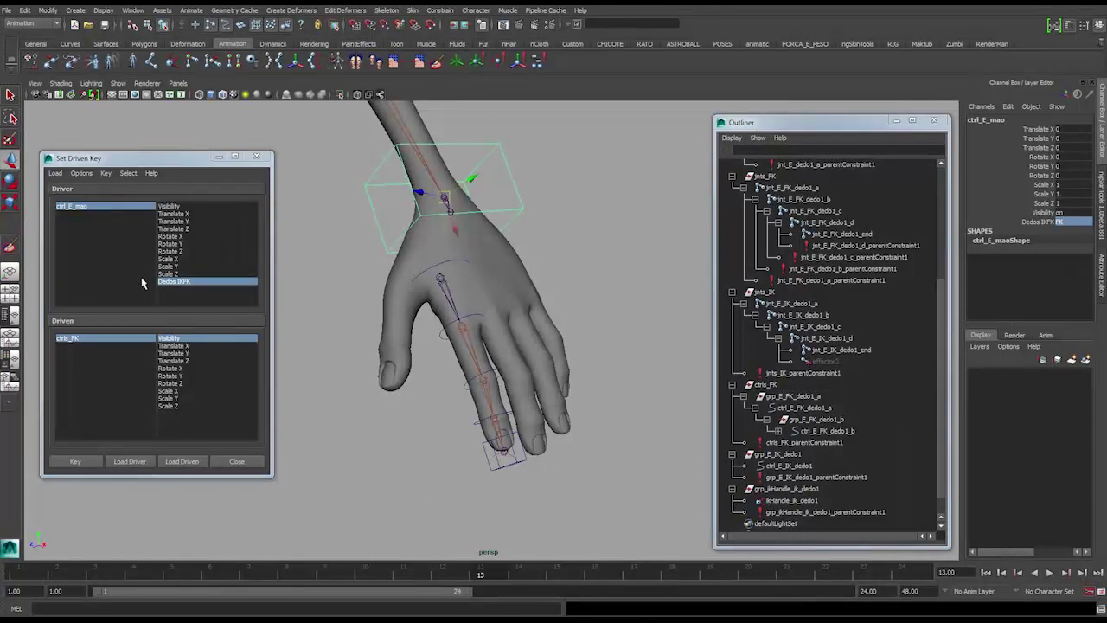
left_click(184, 283)
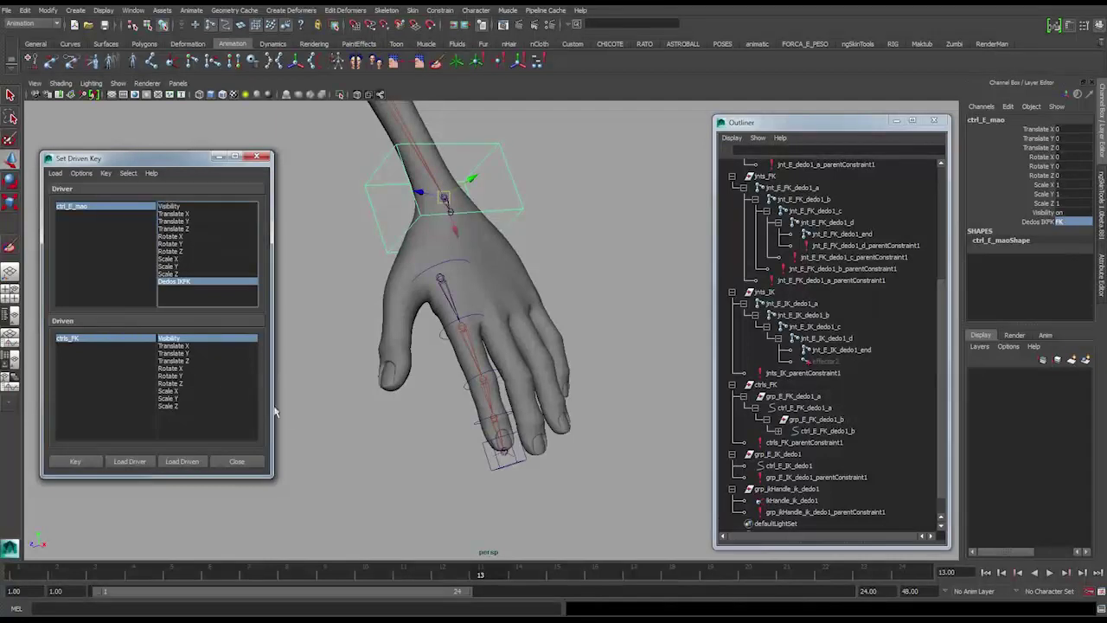
Load grp_E_IK_dedo1, the parent group of the finger's IK control, as driven and choose its Visibility attribute.
left_click(504, 468)
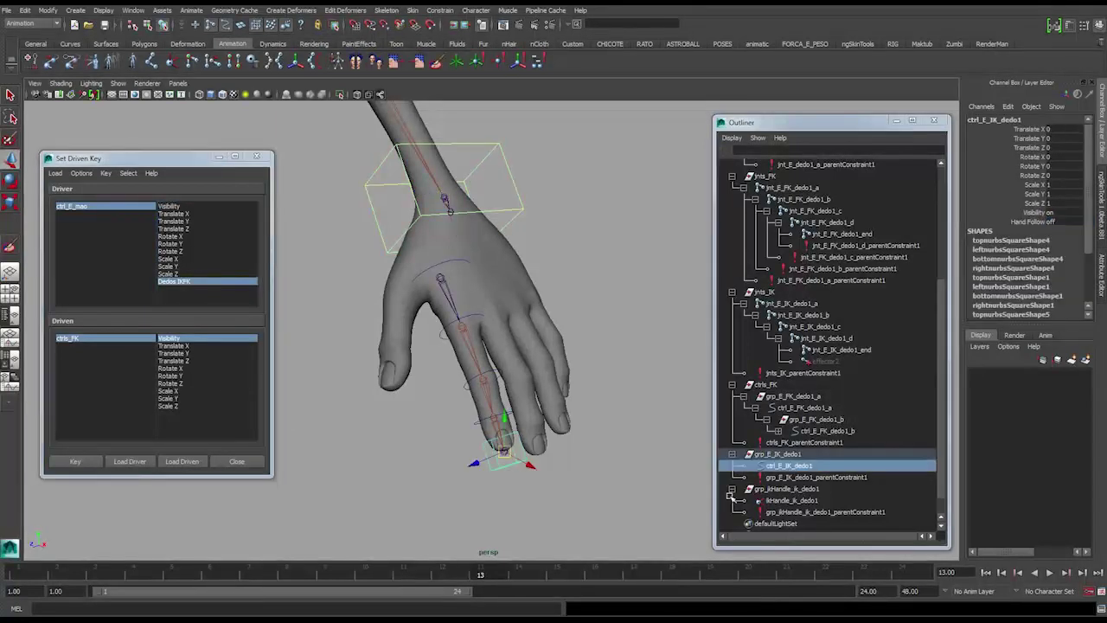
left_click(779, 454)
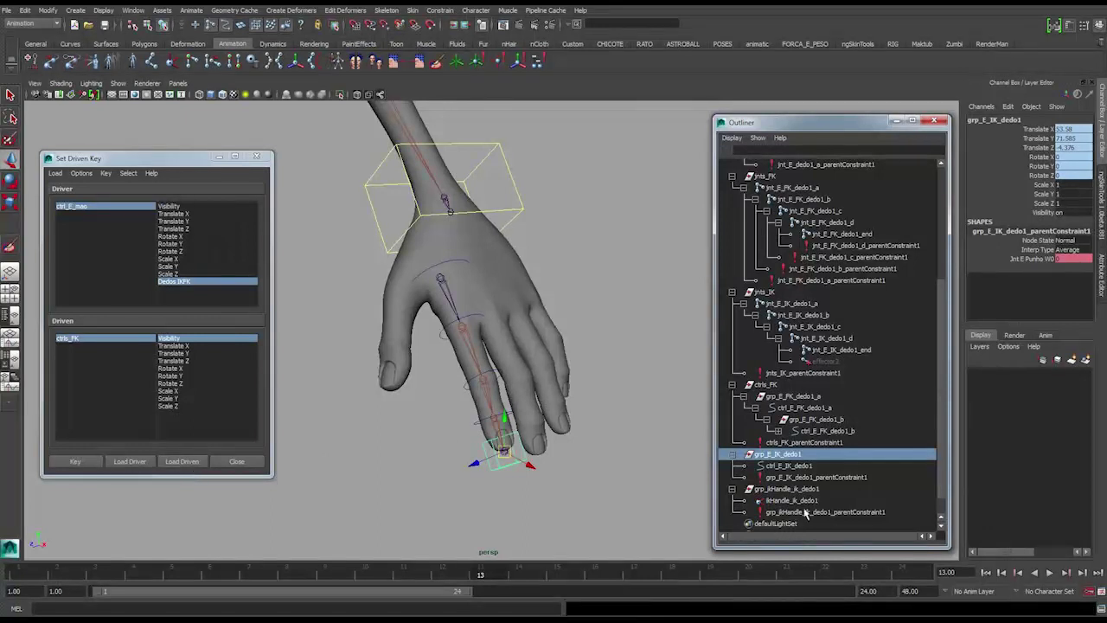
left_click(182, 462)
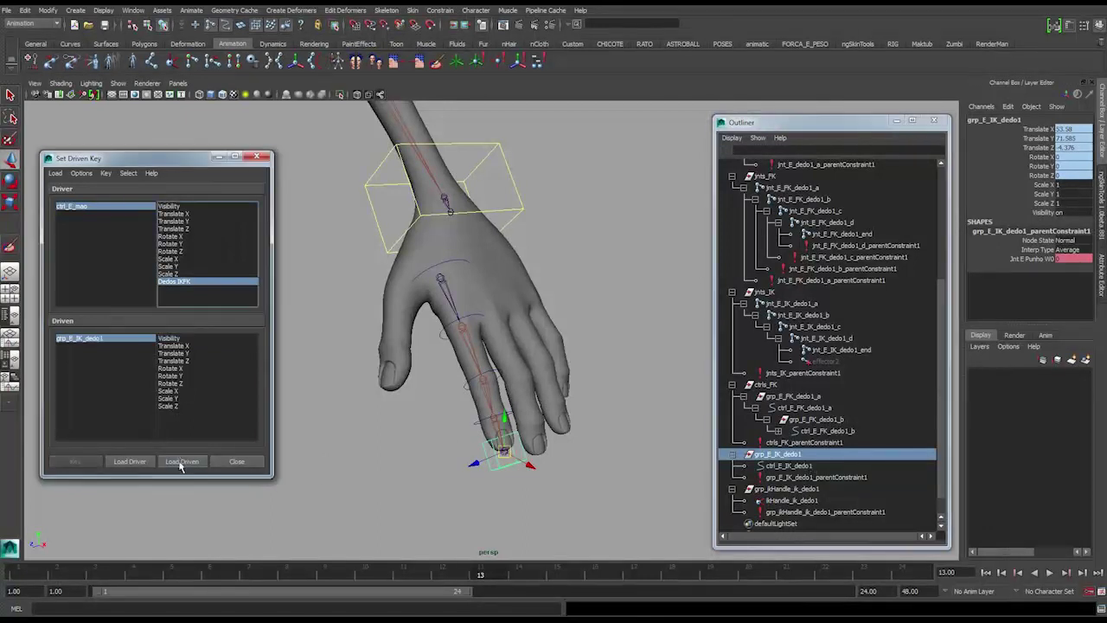
left_click(173, 338)
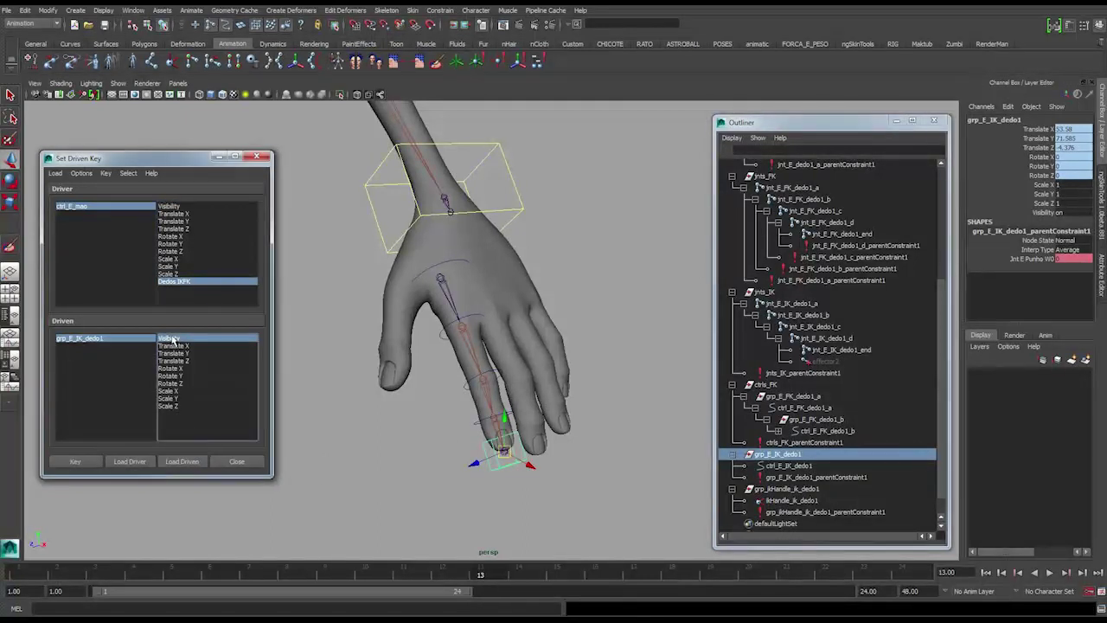
Turn off grp_E_IK_dedo1's Visibility and key it for Dedos IKFK set to FK.
left_click(130, 211)
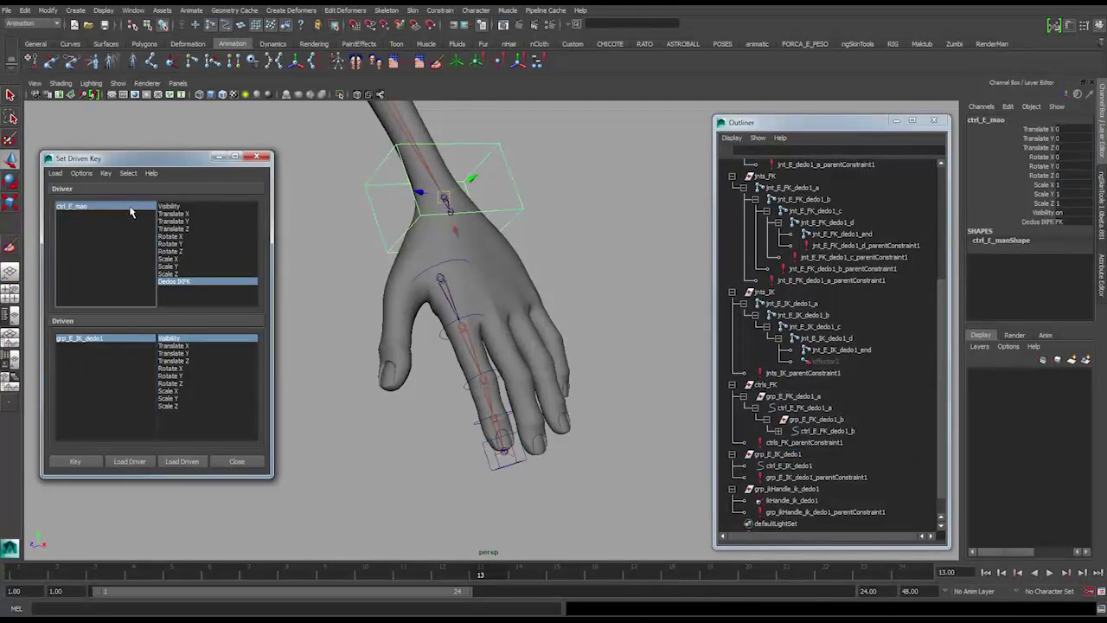
left_click(117, 339)
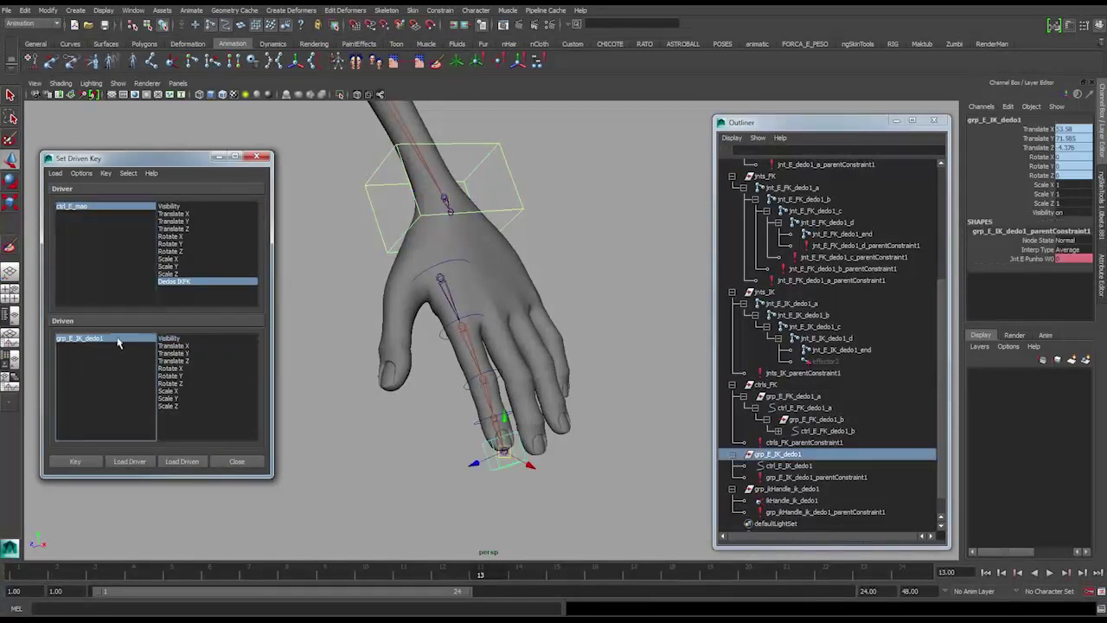
left_click(170, 338)
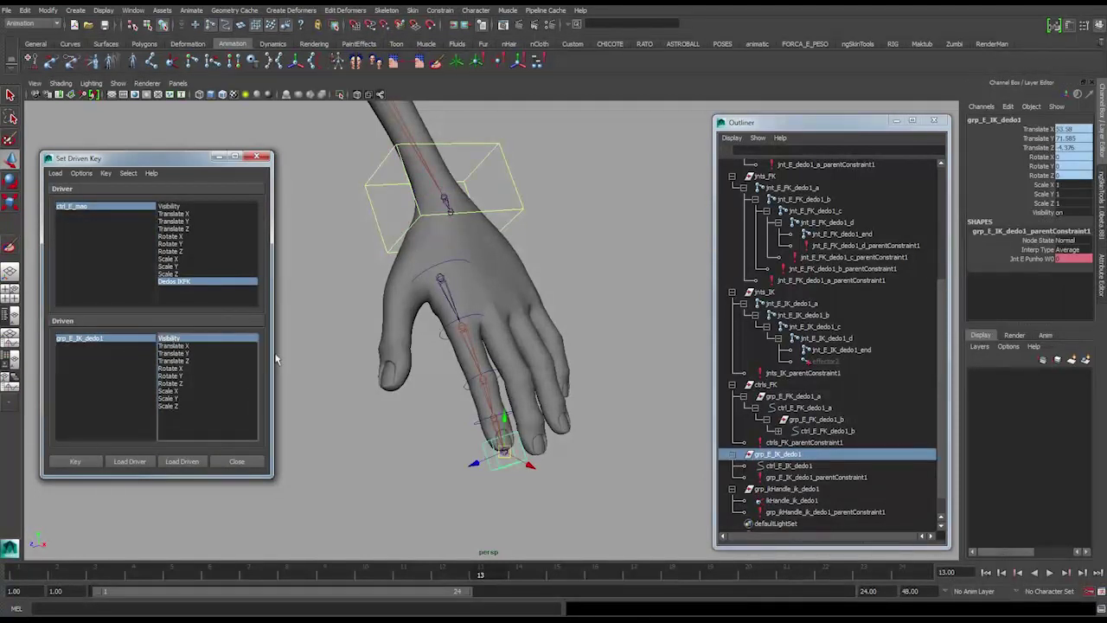
double_click(1073, 212)
key("Return")
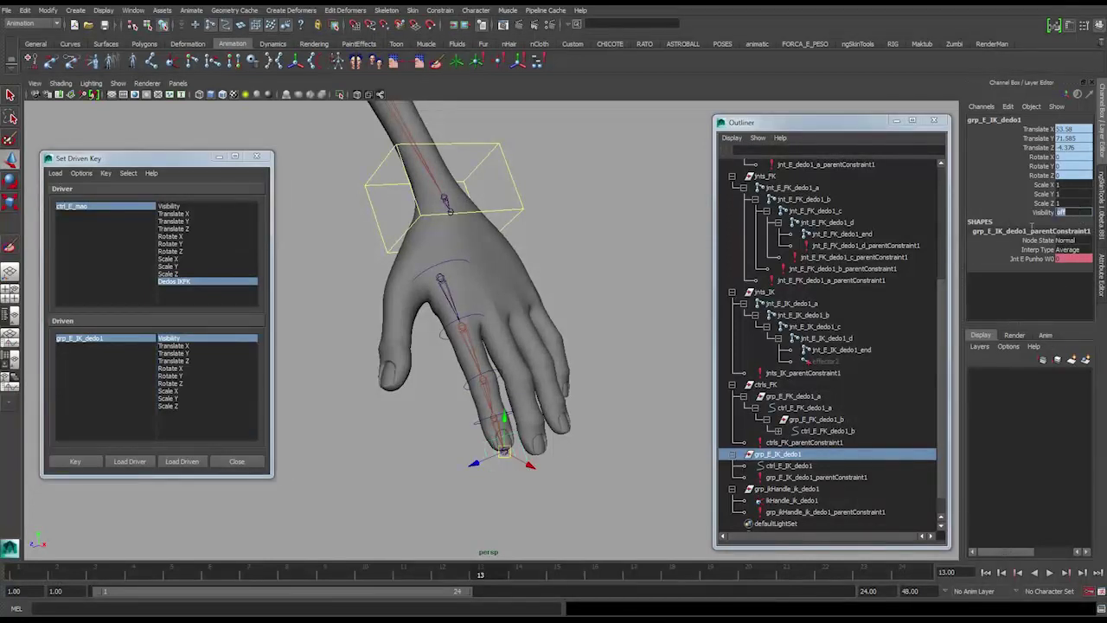
left_click(77, 462)
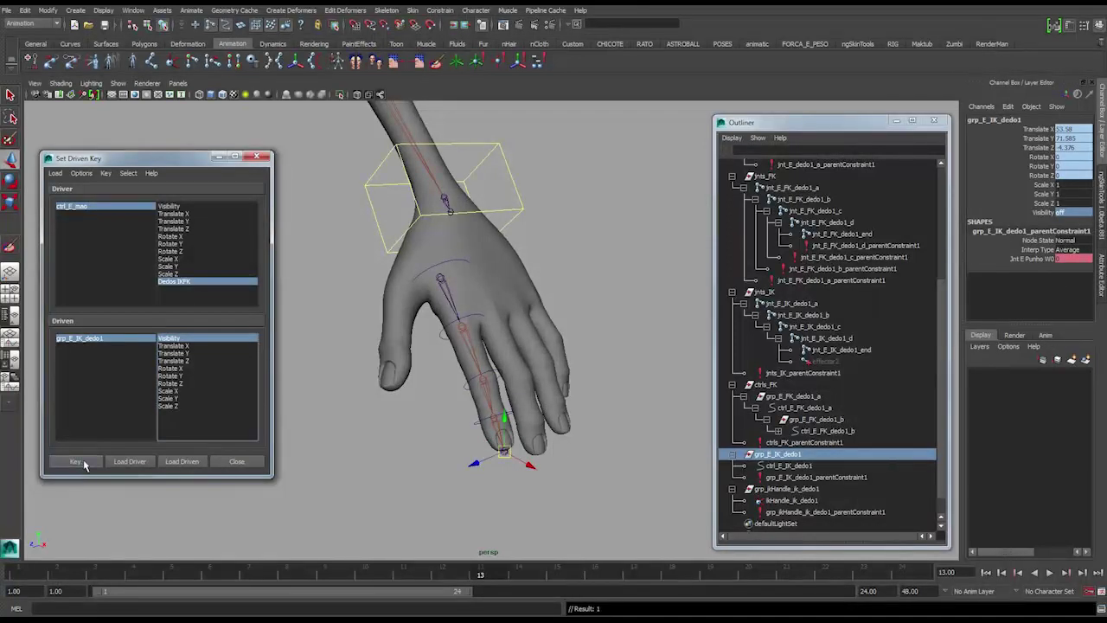
Set Dedos IKFK to IK on ctrl_E_mao, turn on grp_E_IK_dedo1's Visibility, and key that driven state.
left_click(131, 210)
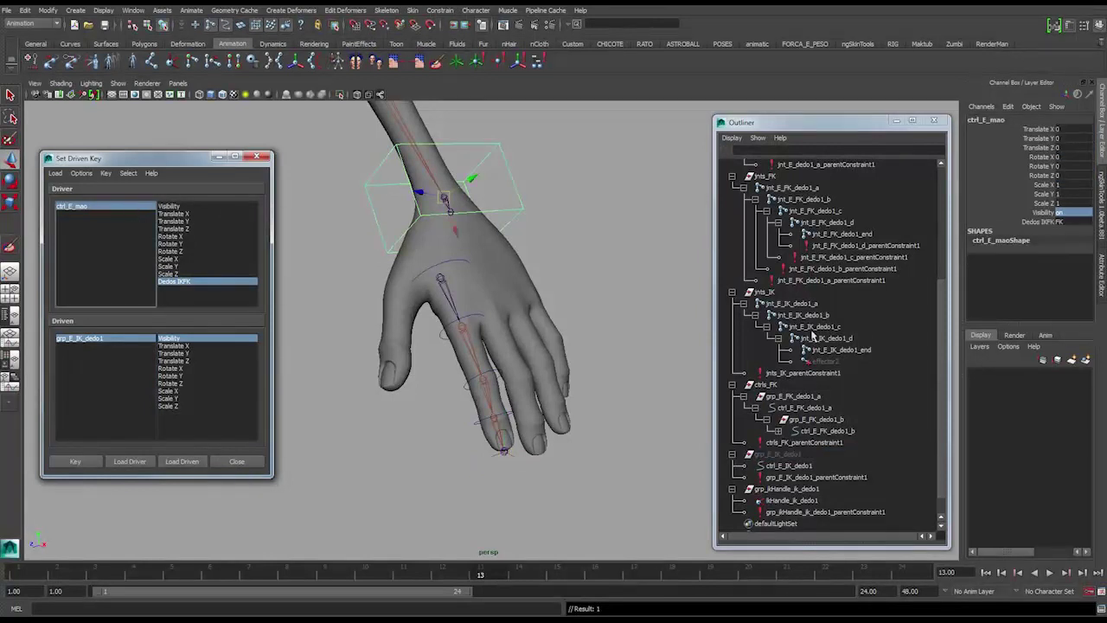
left_click(1073, 224)
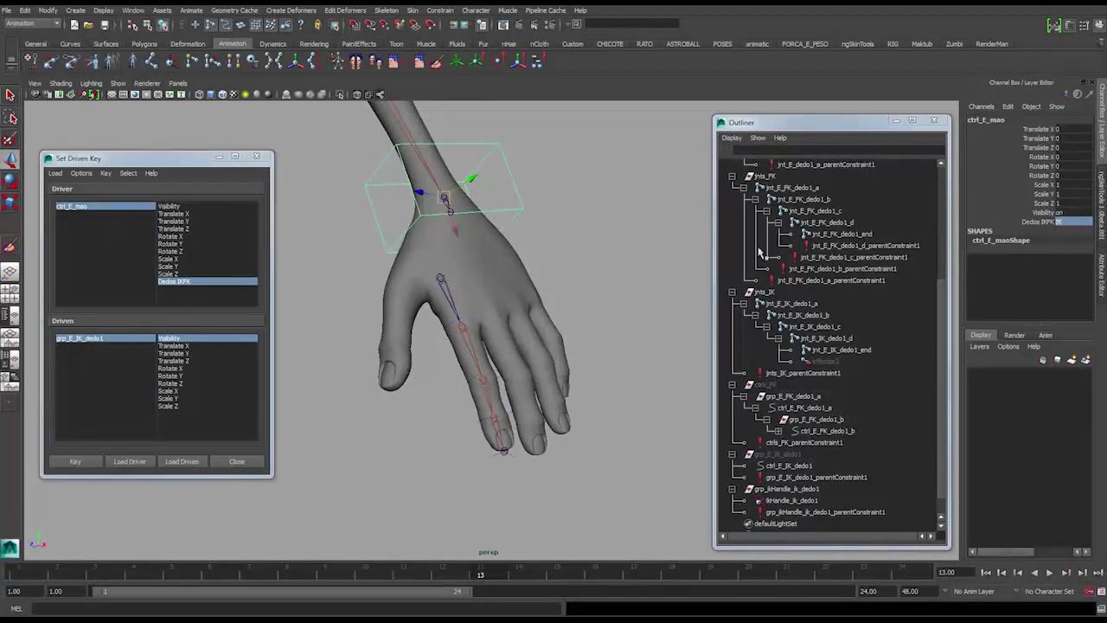
left_click(131, 340)
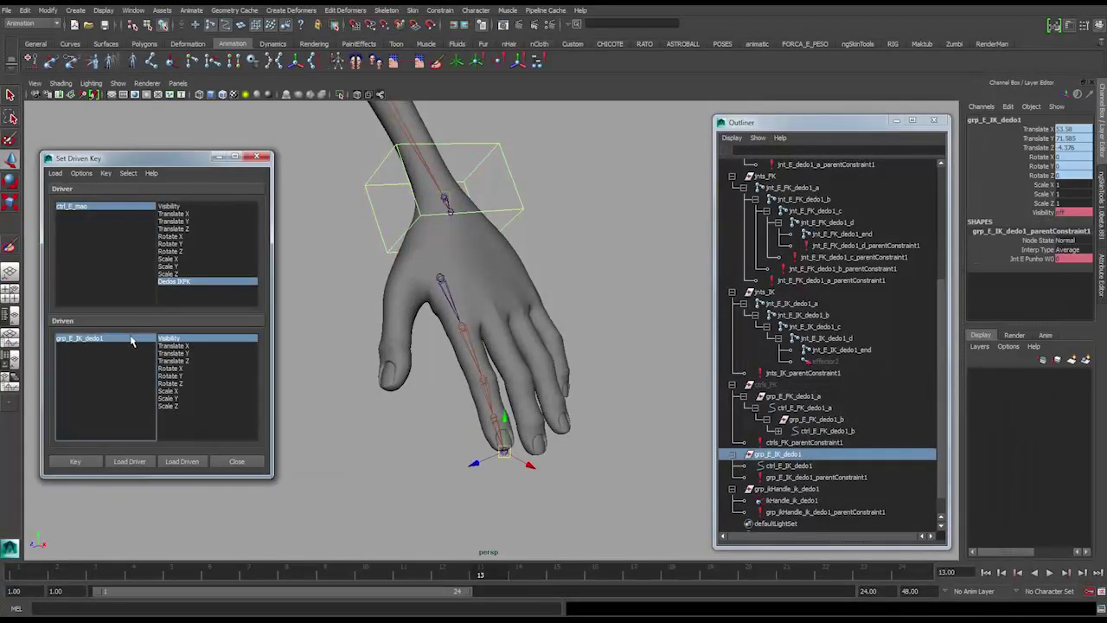
double_click(1073, 213)
type("1")
key("Return")
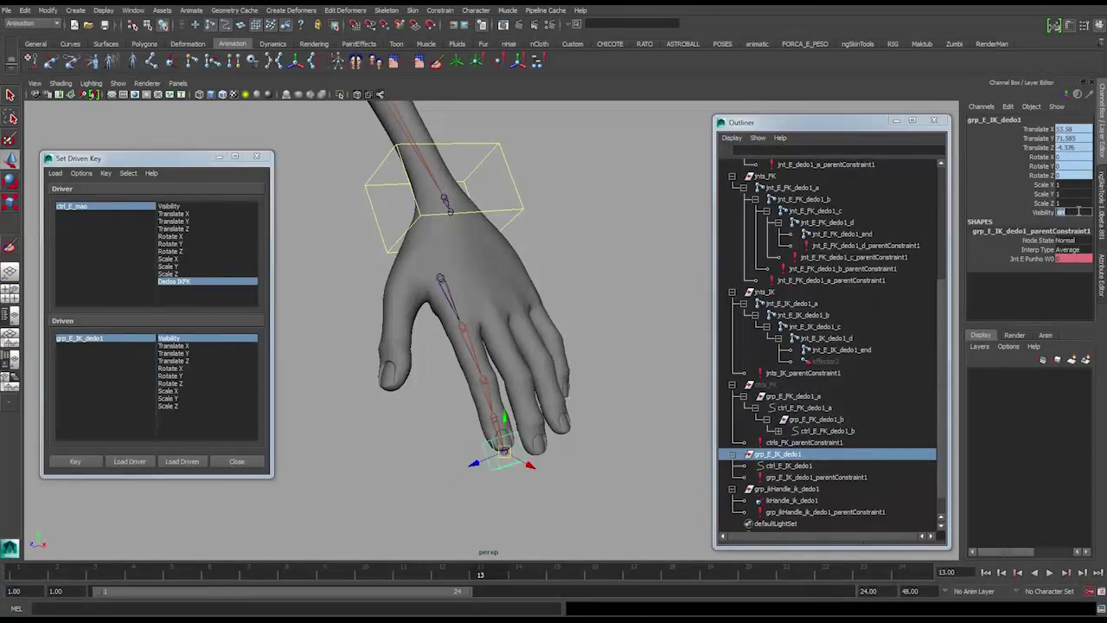
left_click(76, 461)
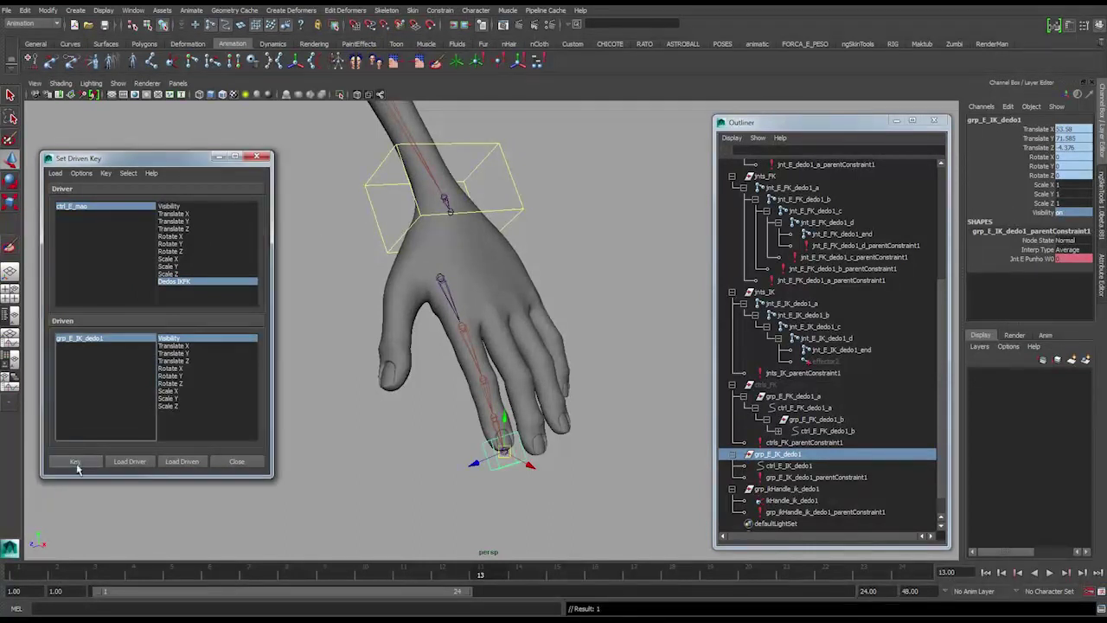
Switch Dedos IKFK on the ctrl_E_mao wrist control back to FK to check the control visibility.
left_click(516, 198)
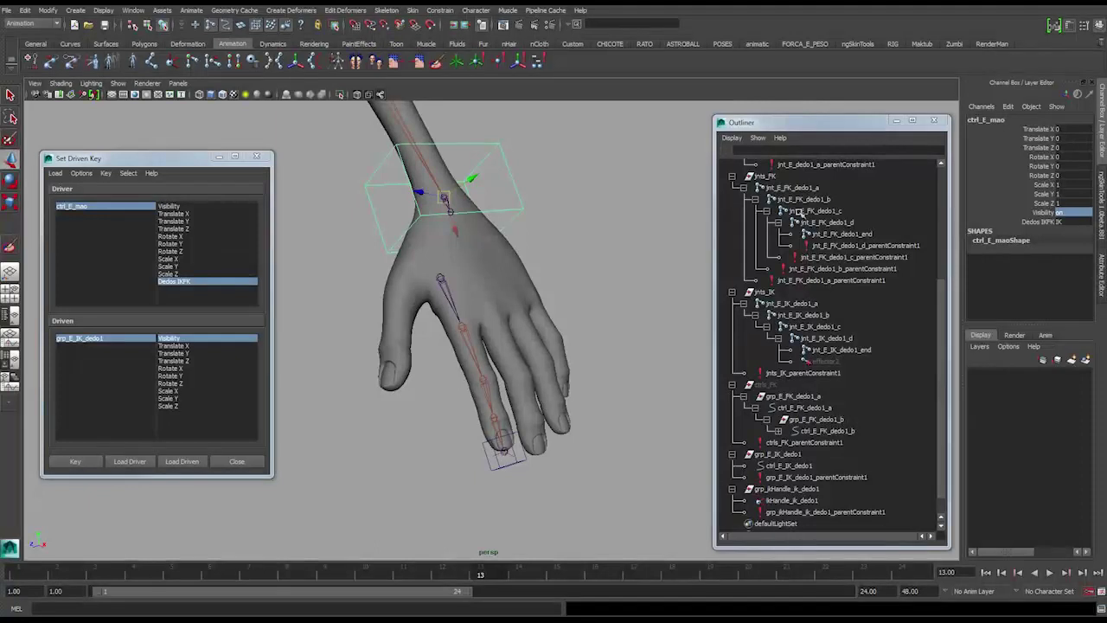
left_click(1071, 224)
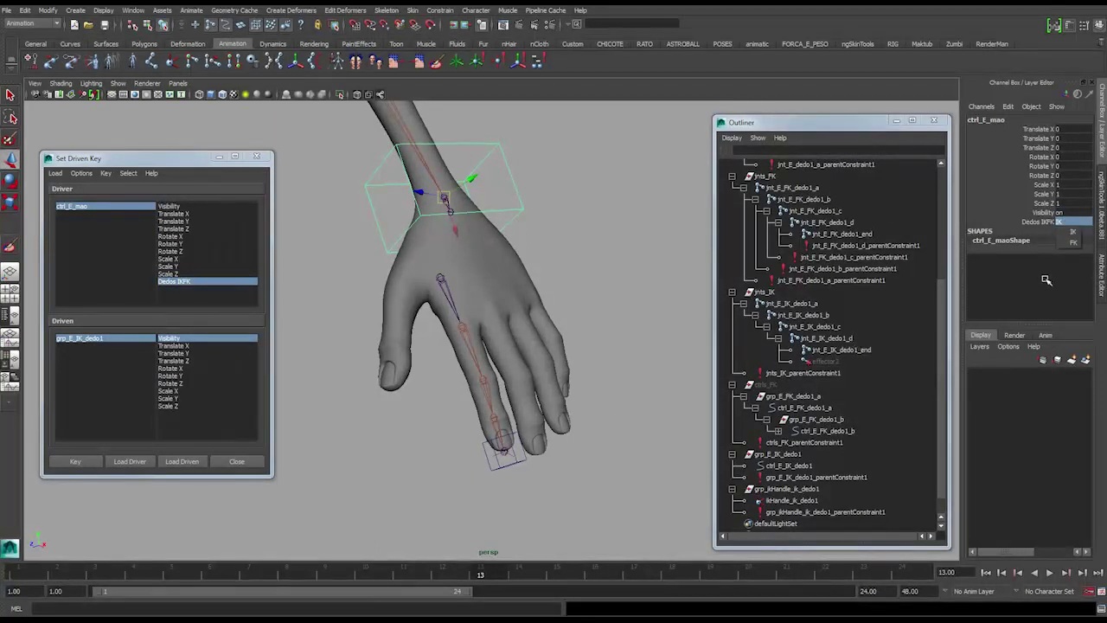
left_click(1073, 244)
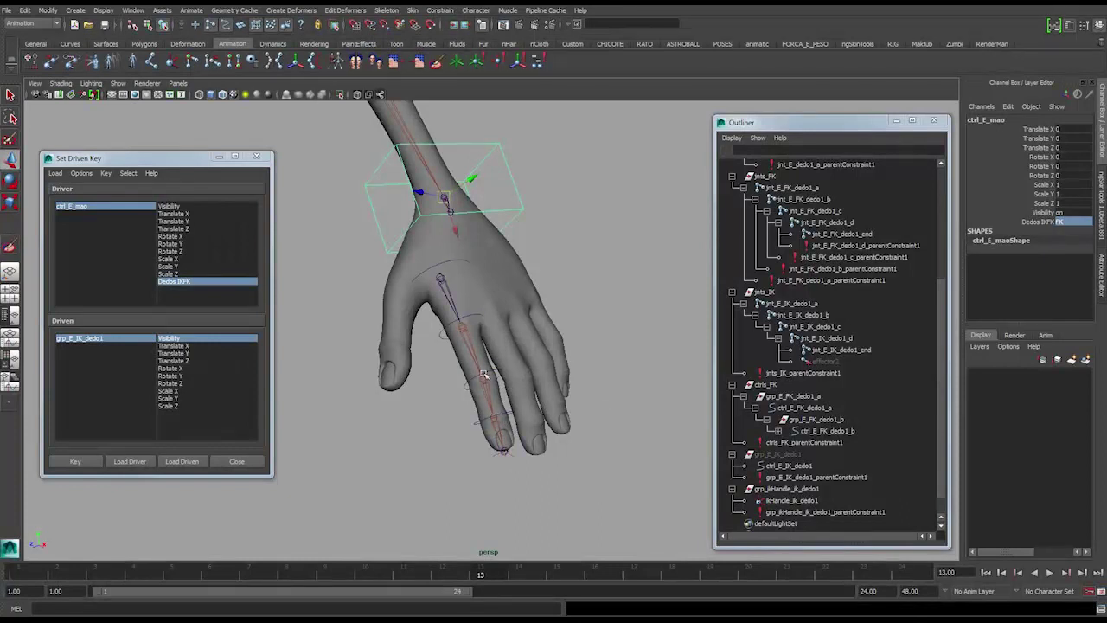
Set the Jnt E Punho W0 weight of the ctrls_FK group's parent constraint to 1.
left_click_drag(478, 359, 511, 351, "alt")
left_click(766, 385)
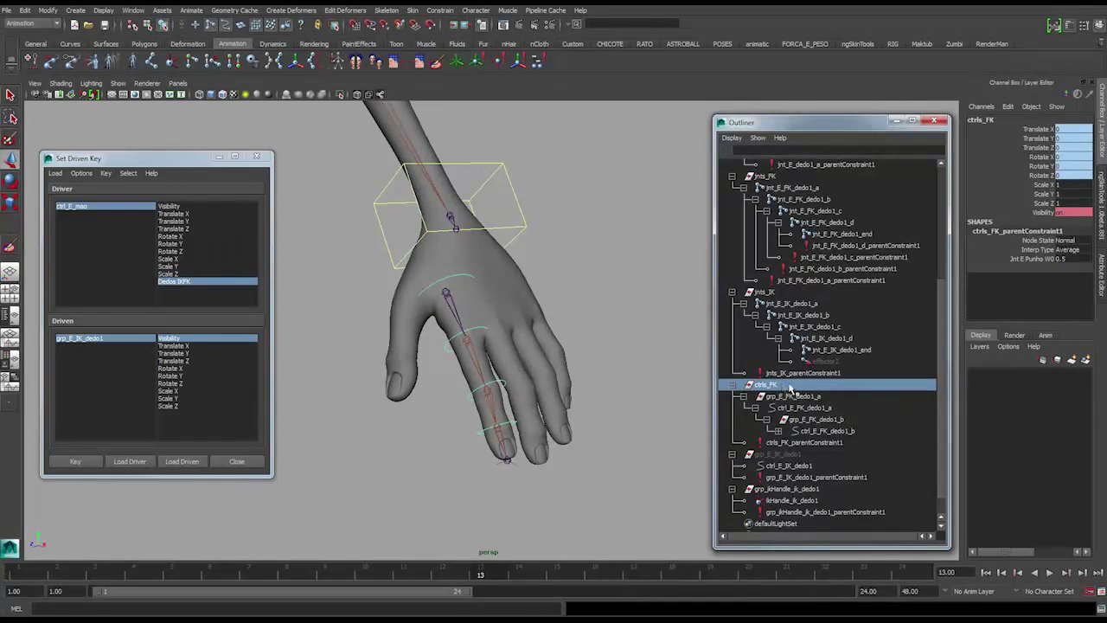
double_click(1066, 260)
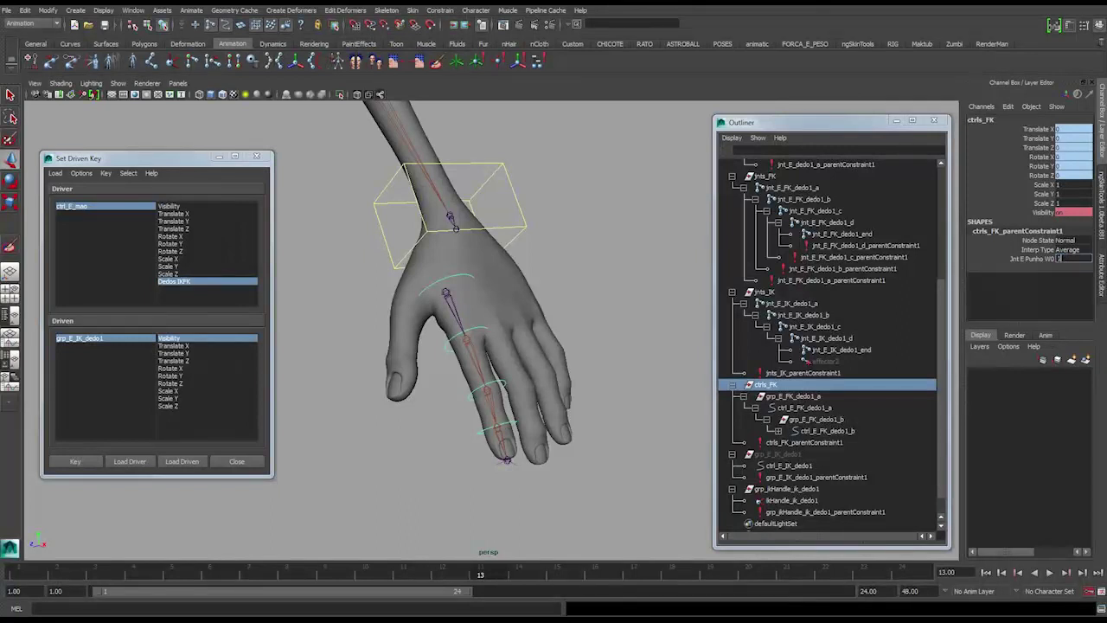
left_click(1038, 259)
left_click_drag(571, 325, 597, 275, "alt")
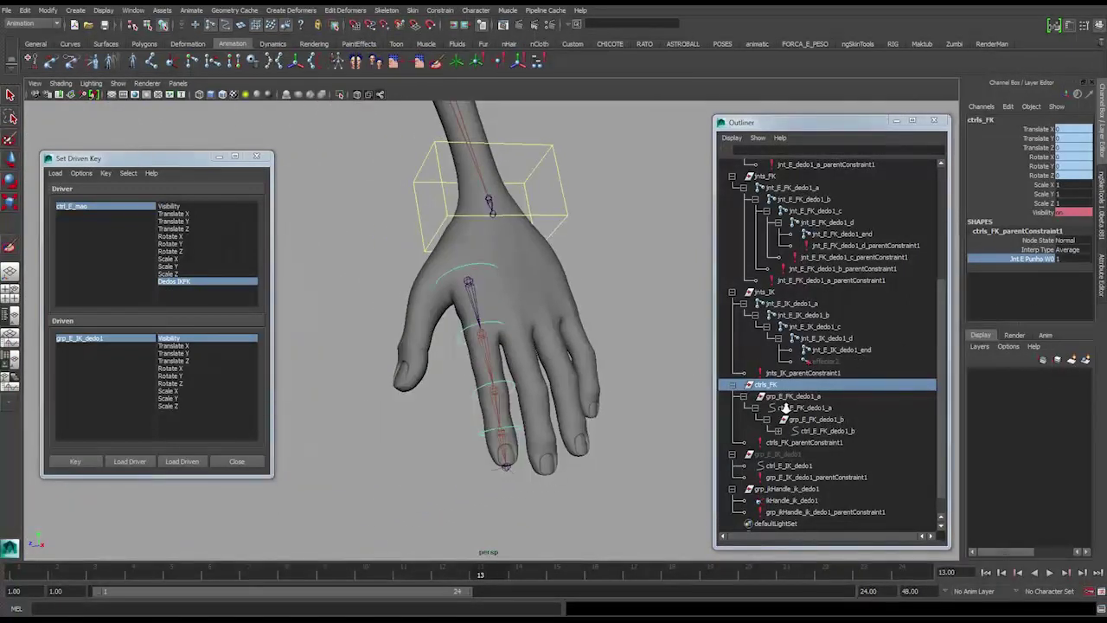
Set the Jnt E Punho W0 weight of jnts_IK_parentConstraint1 to 1.
scroll(843, 399, "up", 2)
scroll(817, 398, "down", 2)
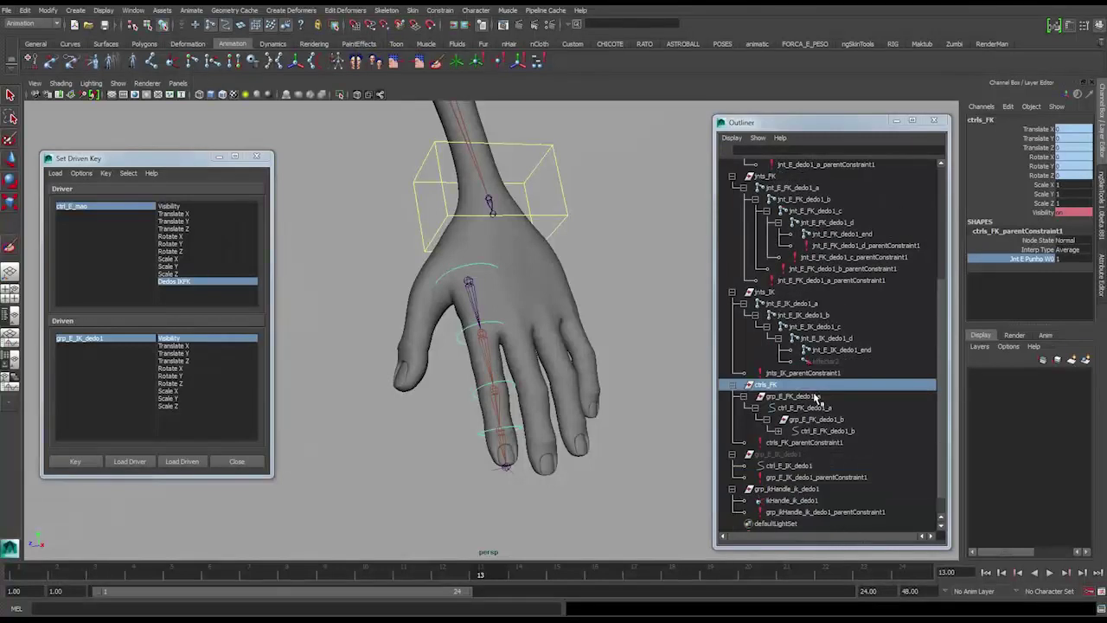
left_click(809, 373)
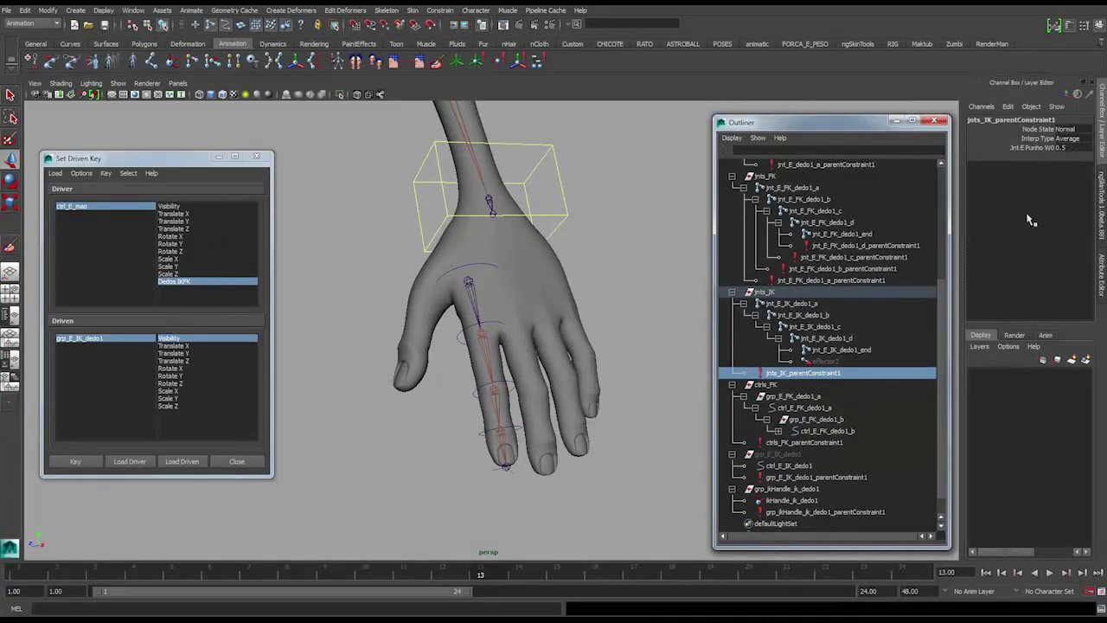
left_click(783, 294)
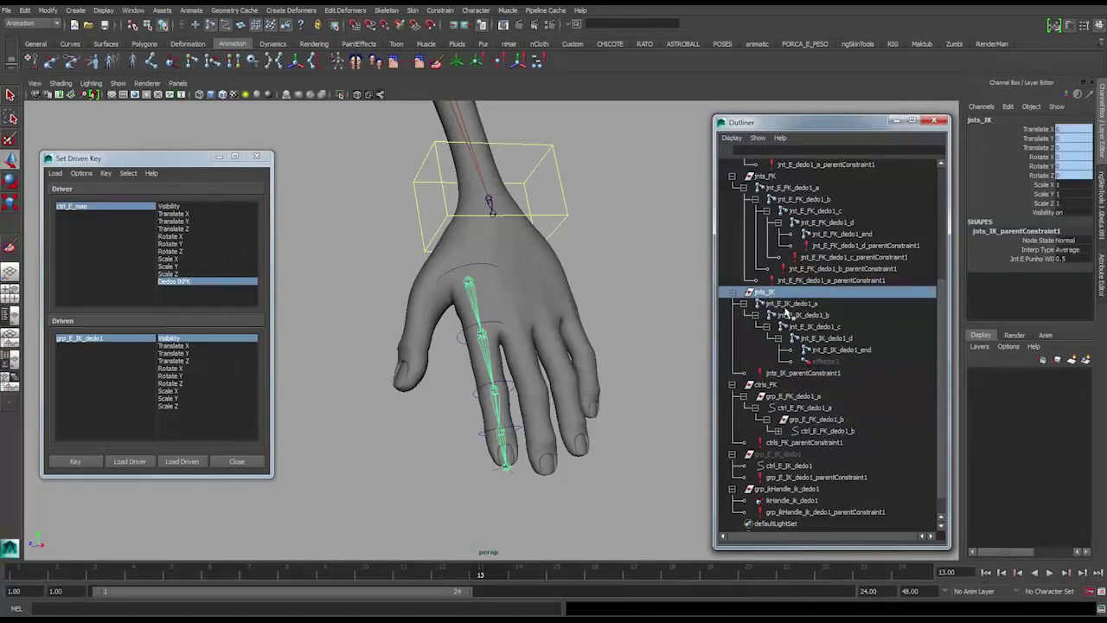
left_click(798, 373)
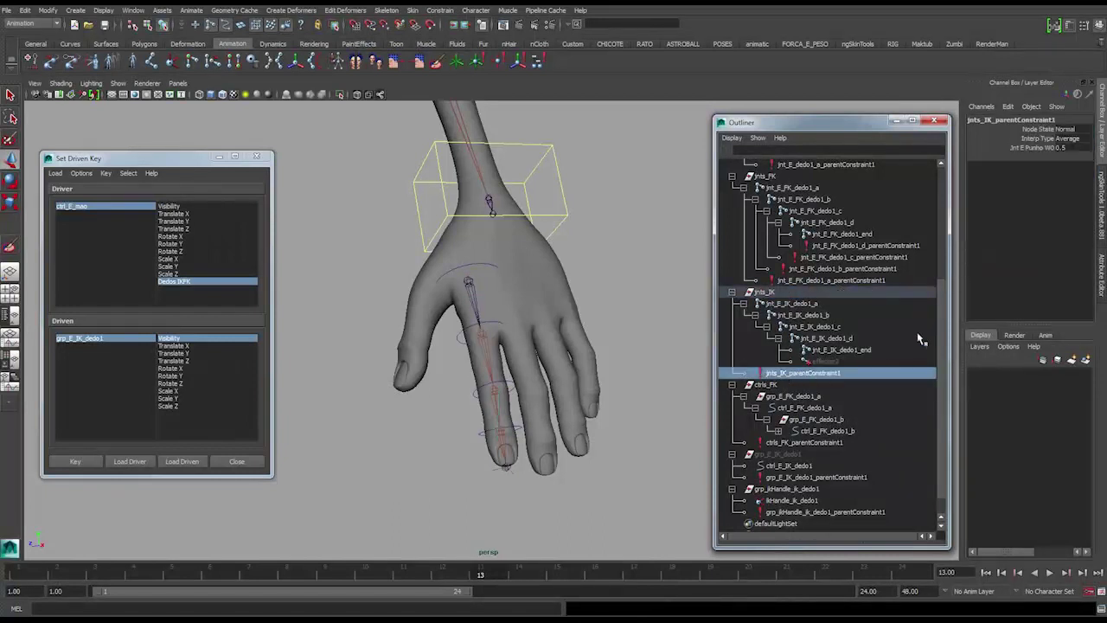
double_click(1069, 148)
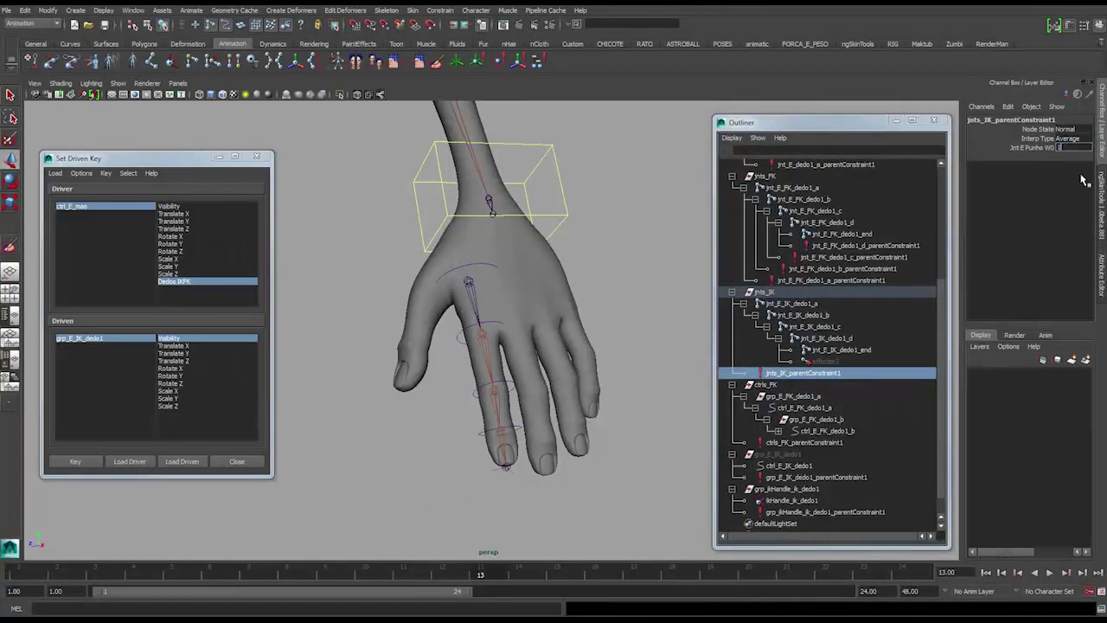
left_click(815, 295)
Review the FK finger joints' parent constraints and set the Ctrl E FK Dedo 1 A W0 weight on jnt_E_FK_dedo1_a_parentConstraint1 to 1.
left_click(831, 282)
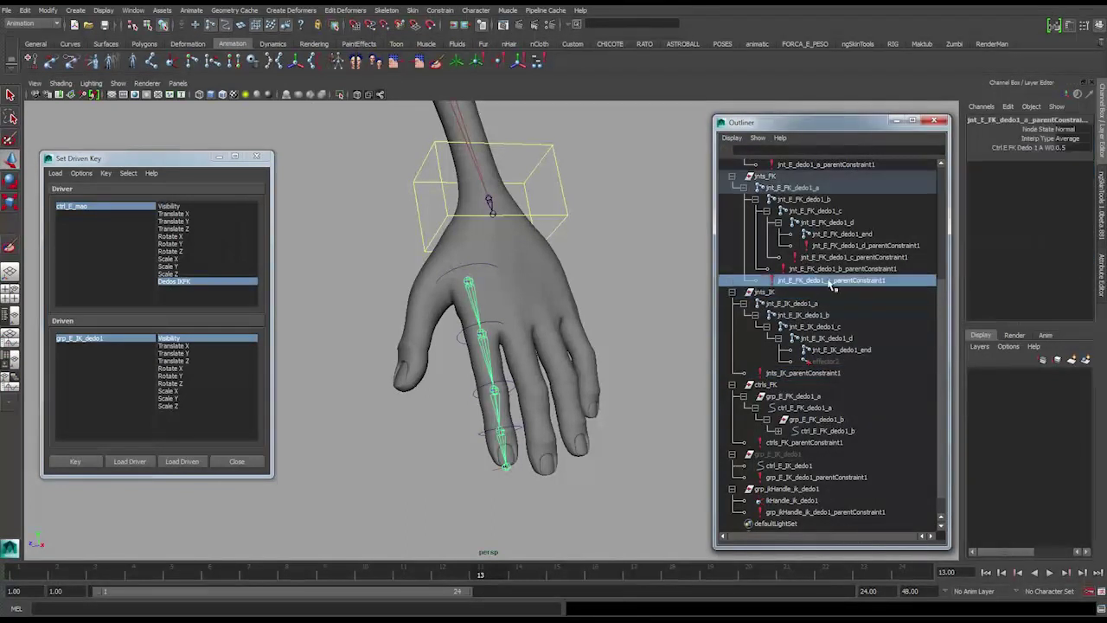
left_click(857, 269)
left_click(861, 257)
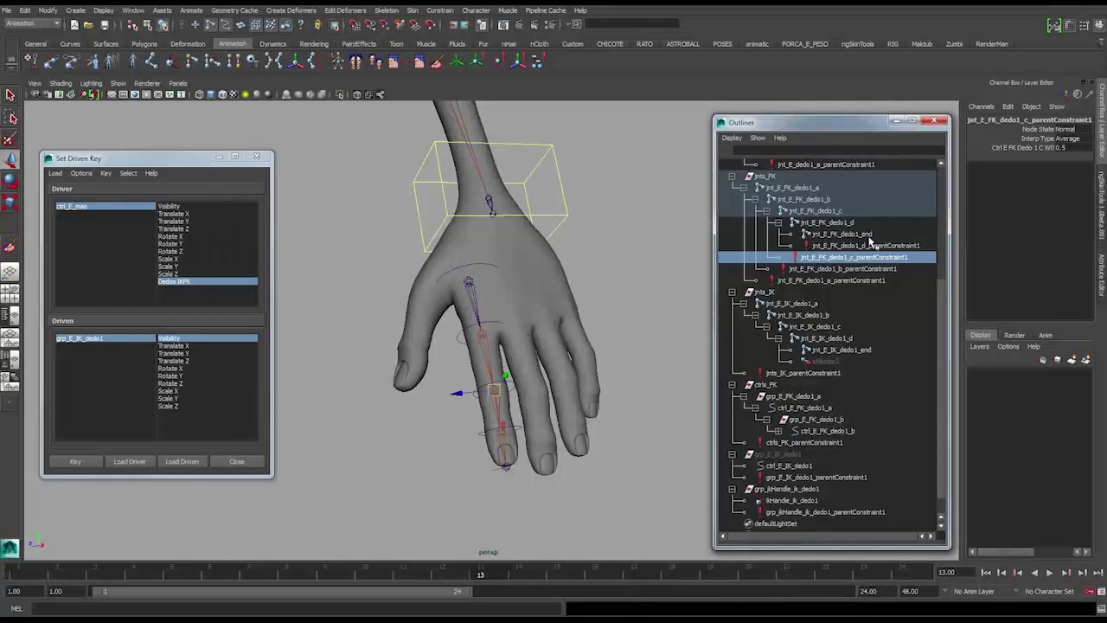
left_click(853, 246)
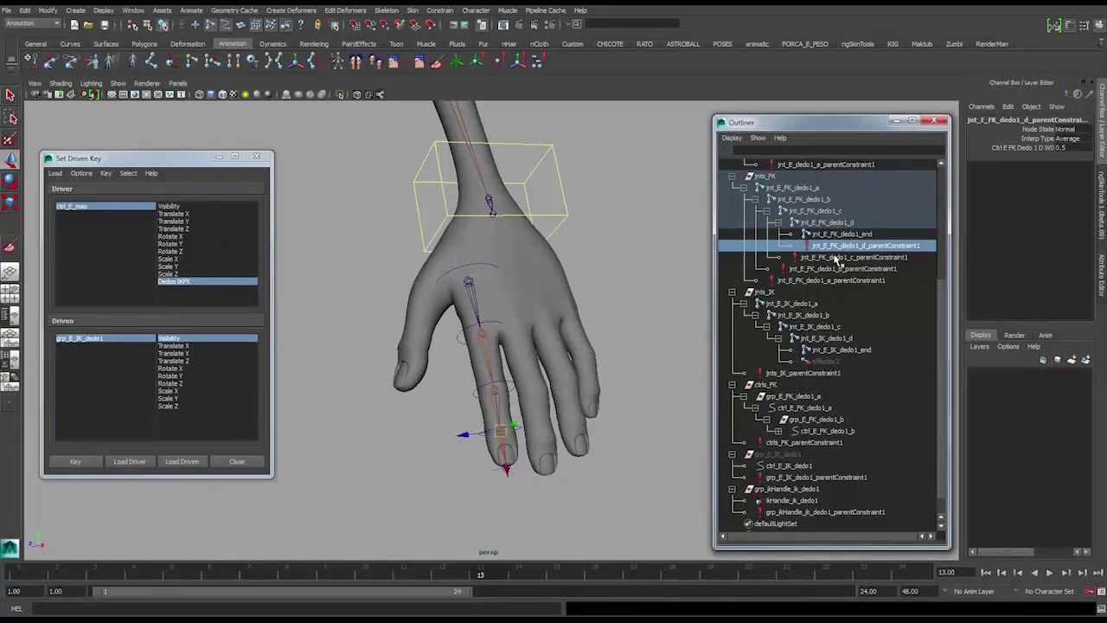
left_click(839, 257)
left_click(837, 269)
left_click(832, 281)
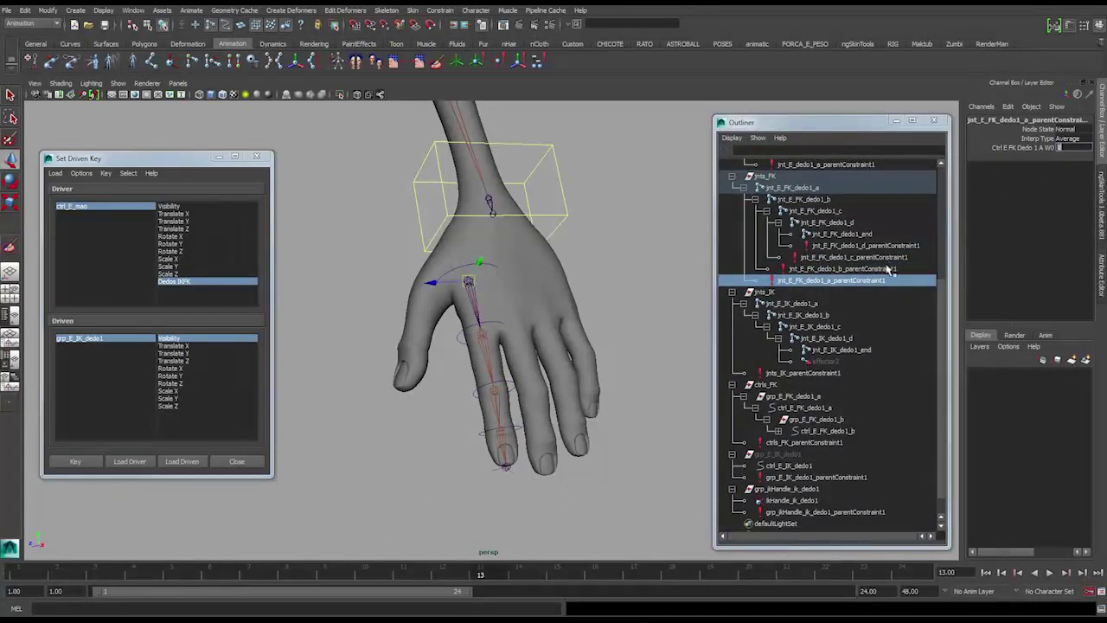
Set the Ctrl E FK Dedo 1 weight to 1 on the remaining FK finger joints' parent constraints, through joints c and d.
left_click(891, 269)
left_click(897, 257)
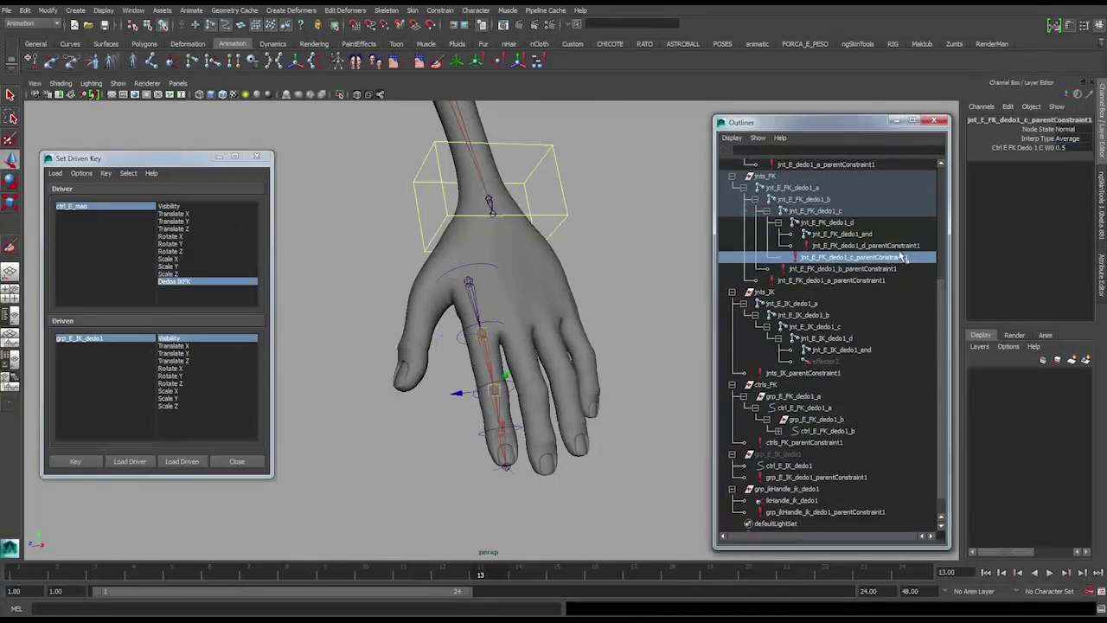
double_click(1086, 148)
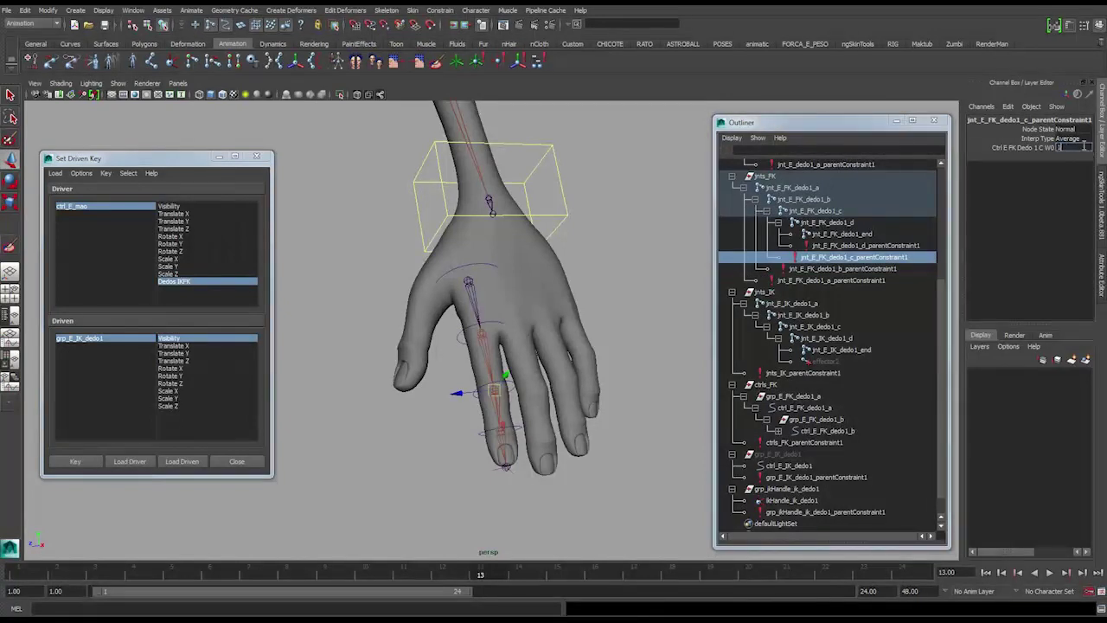
left_click(914, 245)
double_click(1079, 148)
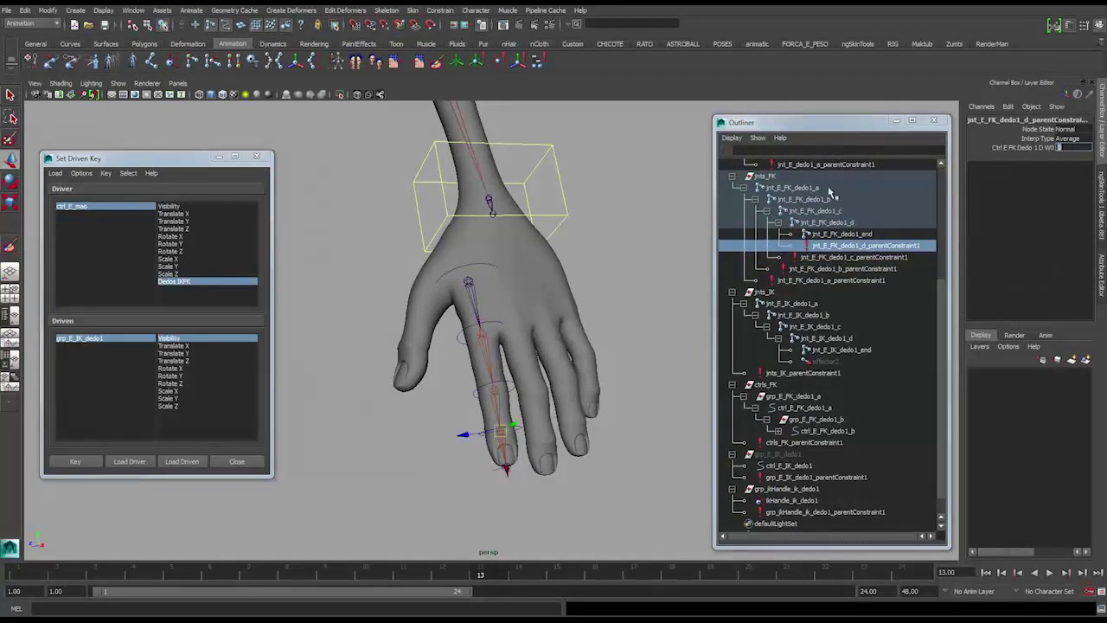
Check the weights on the parent constraints of jnt_E_dedo1_a, jnts_IK, ctrls_FK and grp_E_IK_dedo1.
left_click(845, 166)
scroll(852, 212, "up", 3)
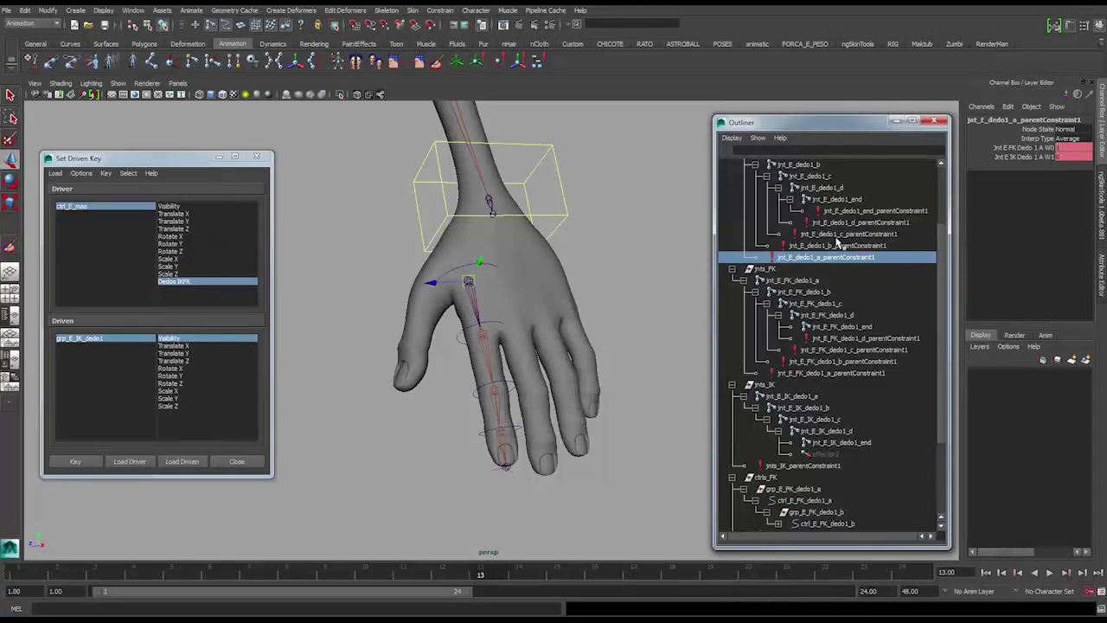
scroll(832, 350, "down", 3)
left_click(827, 378)
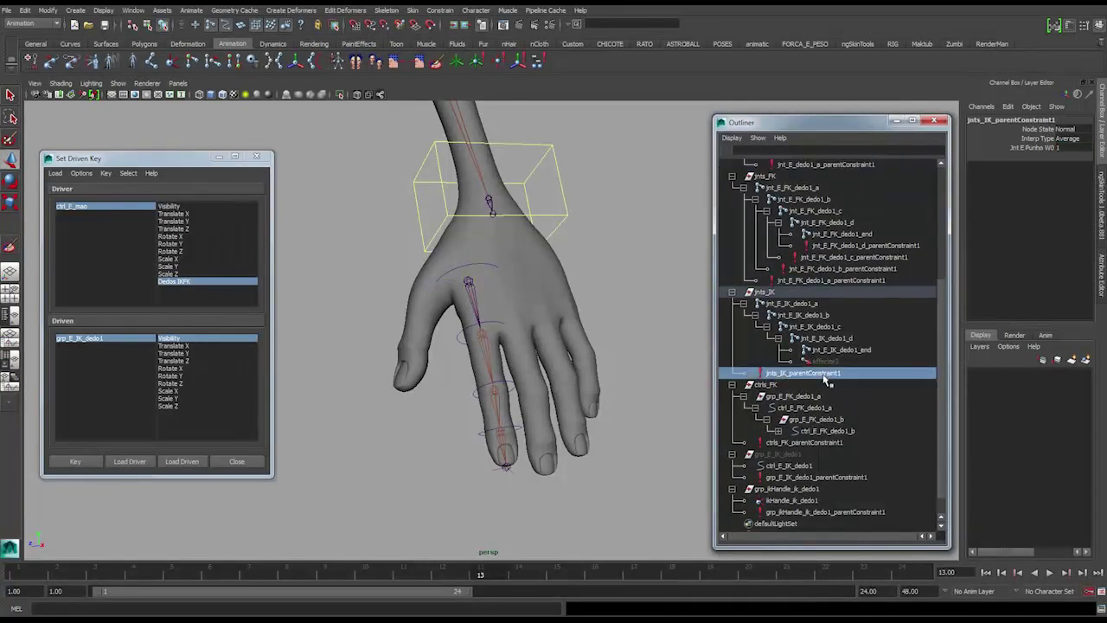
left_click(818, 442)
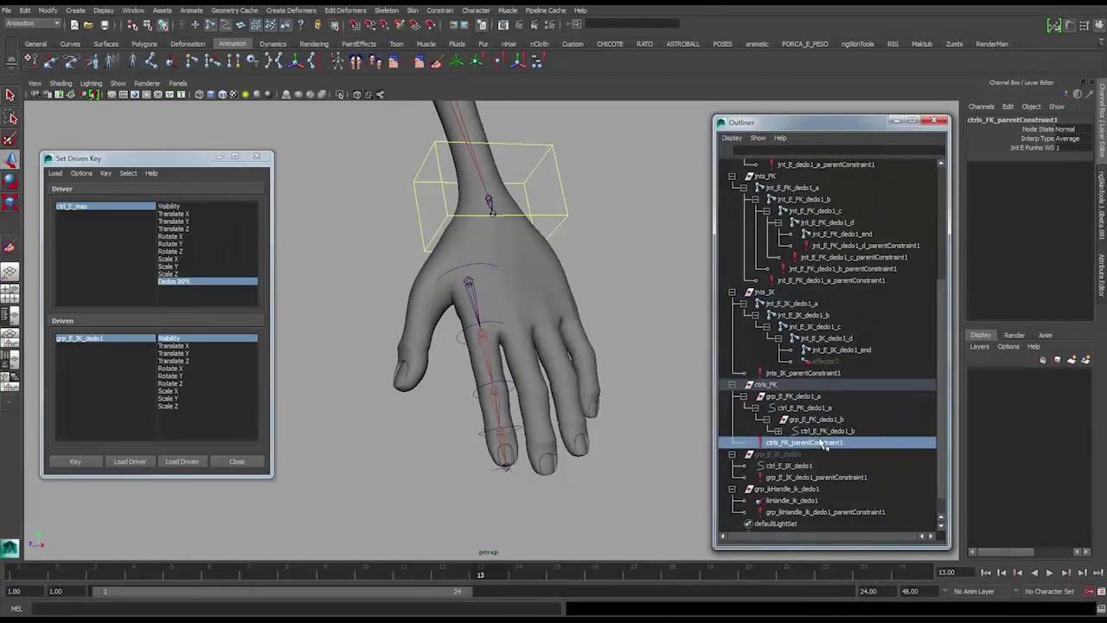
left_click(829, 478)
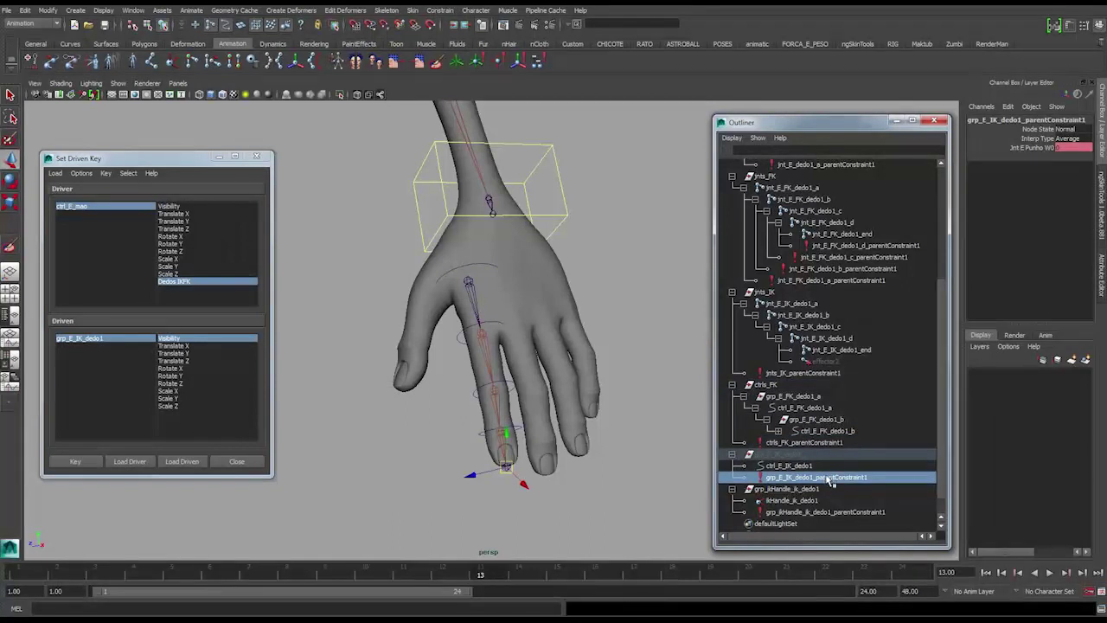
Set the Ctrl E IK Dedo 1W0 weight of grp_ikHandle_ik_dedo1_parentConstraint1 to 1 and select ctrl_E_mao.
scroll(829, 477, "down", 1)
left_click(820, 489)
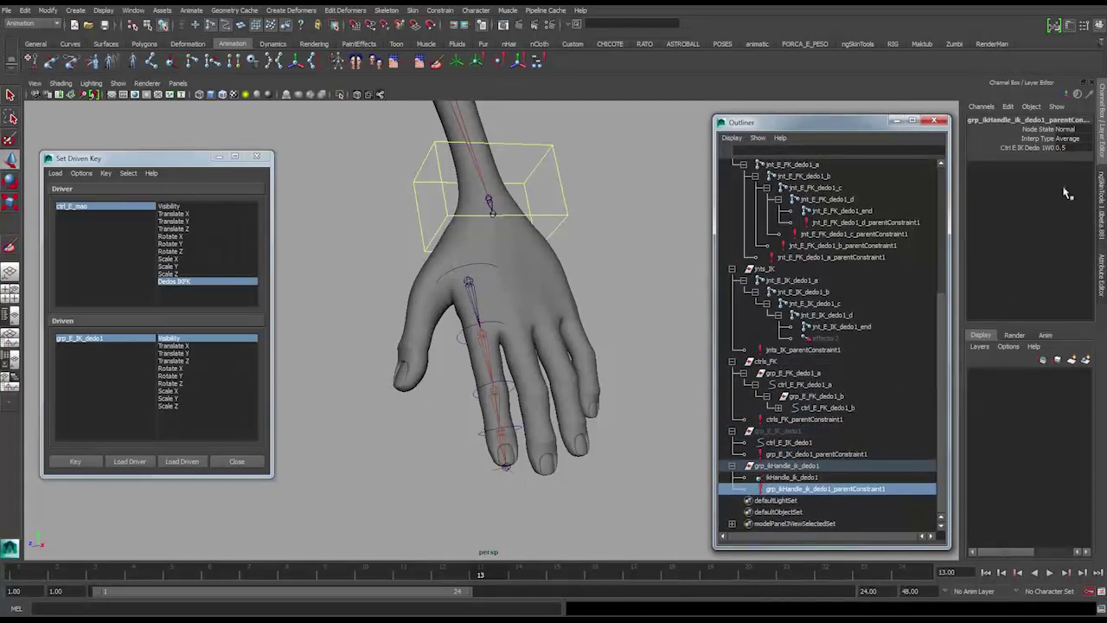
double_click(1071, 148)
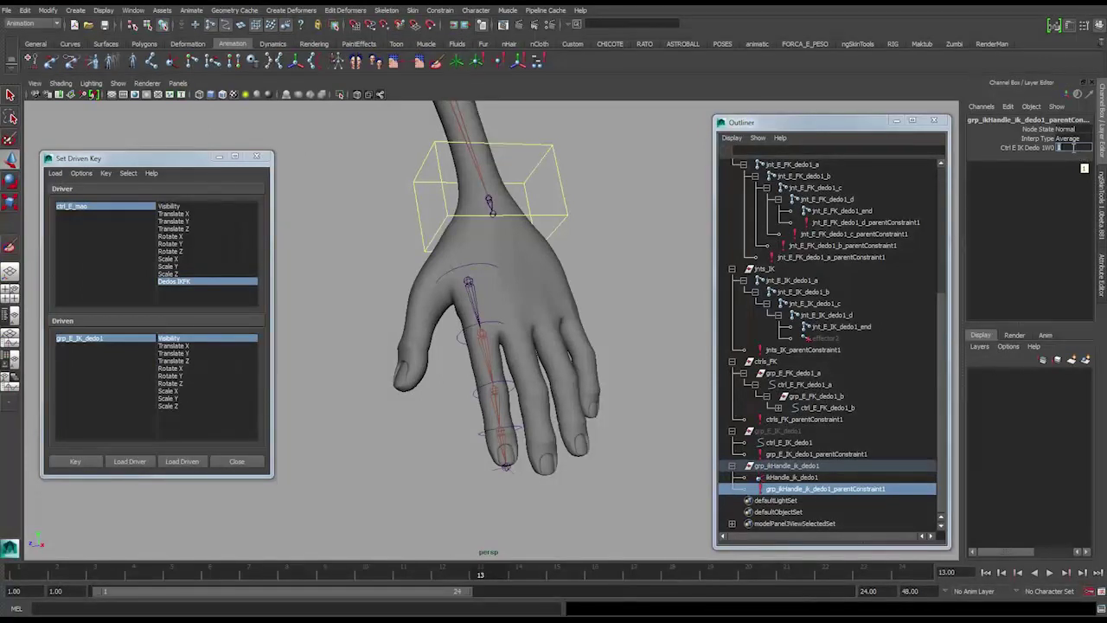
left_click(568, 195)
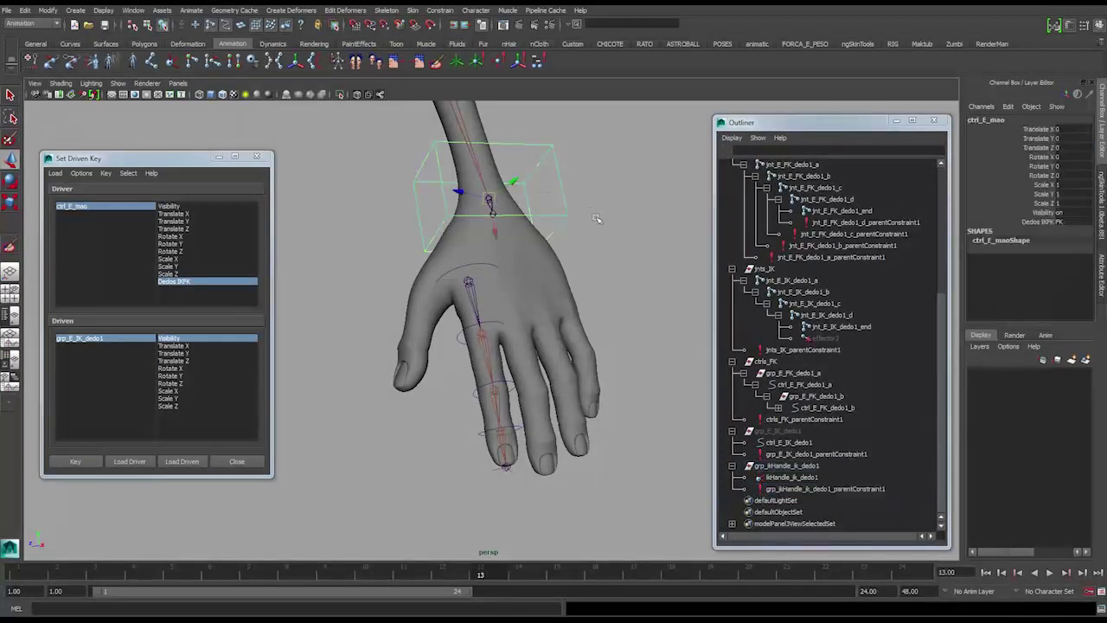